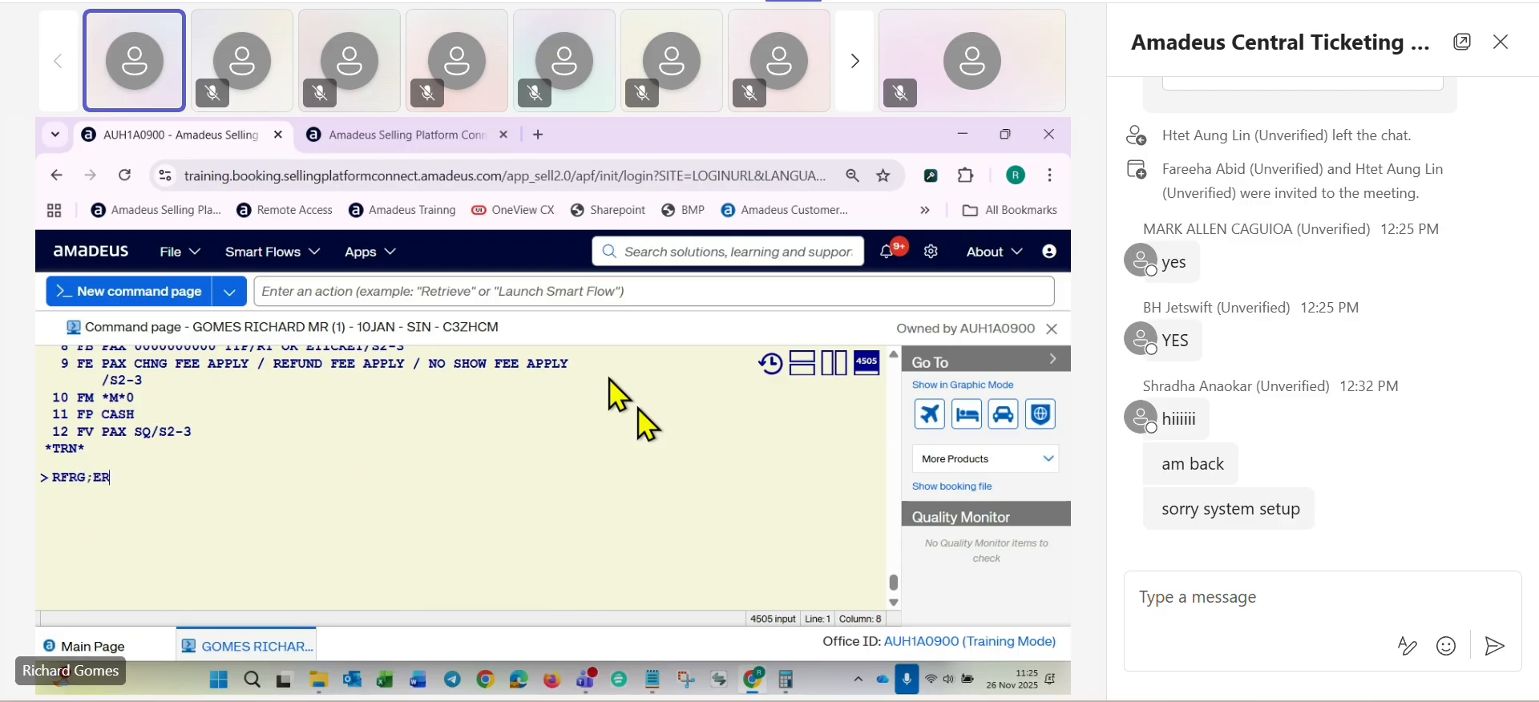
# - Save and redisplay the booking with RFRG;ER, overriding the segment continuity warning with ER
pyautogui.press('Return')
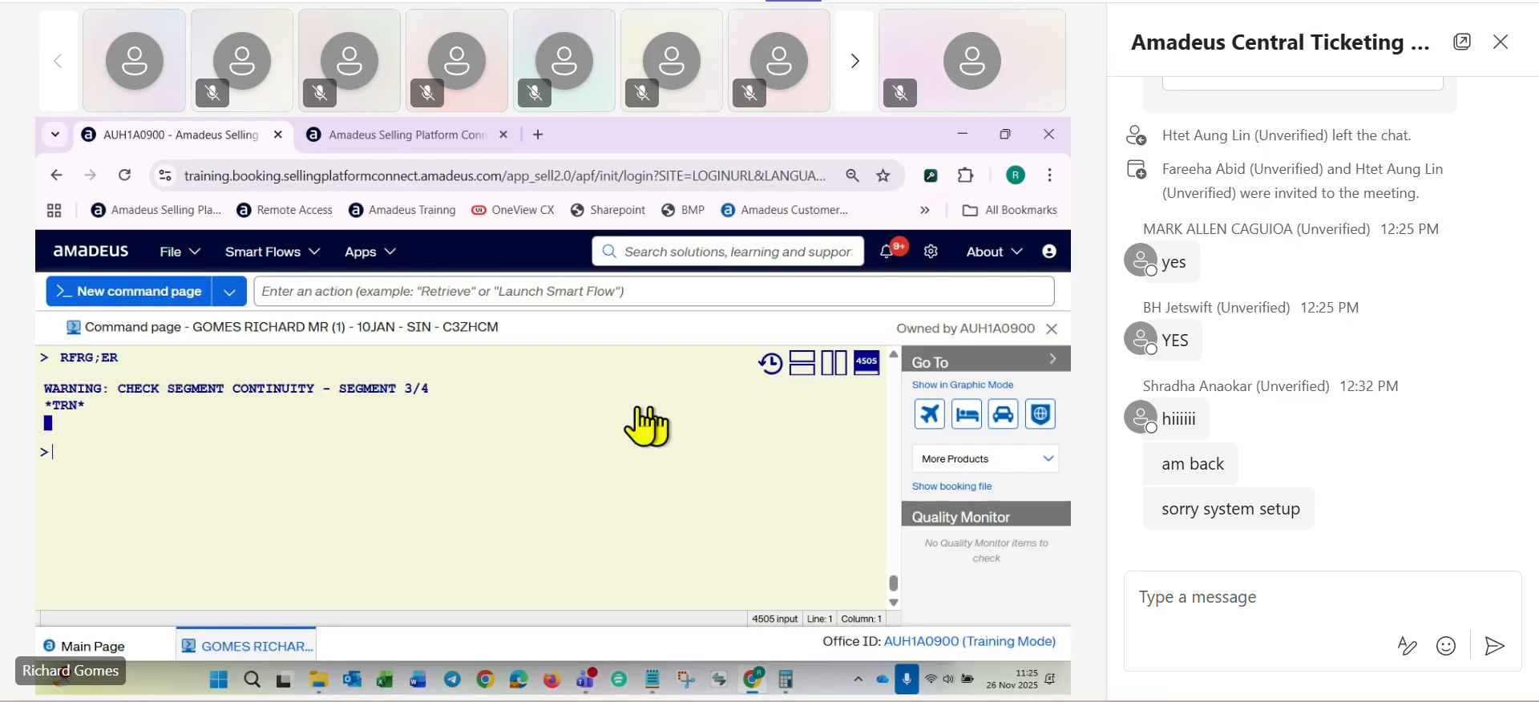
pyautogui.write('ER')
pyautogui.press('Return')
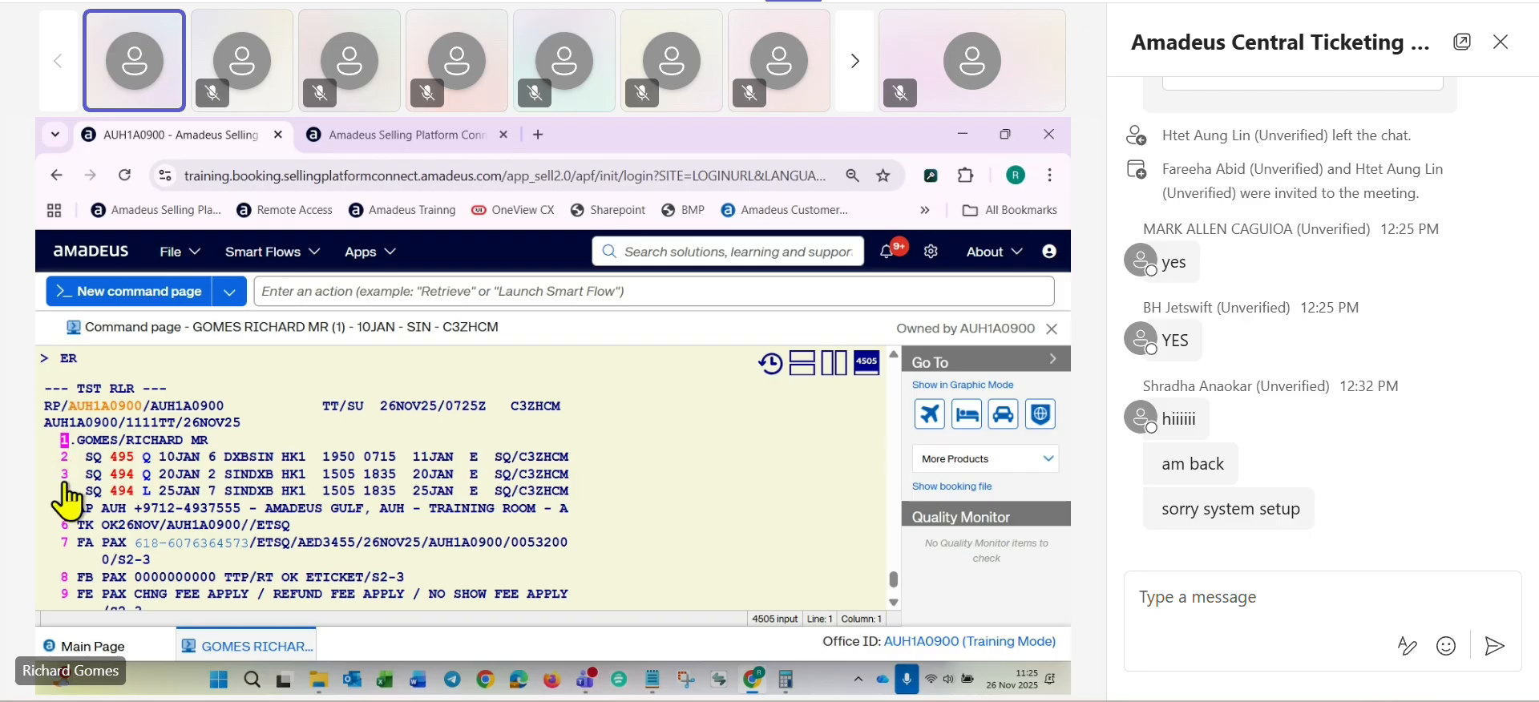
# - Cancel segment 3, the SQ 494 Singapore–Dubai flight on 20 January, with XE3
pyautogui.write('X')
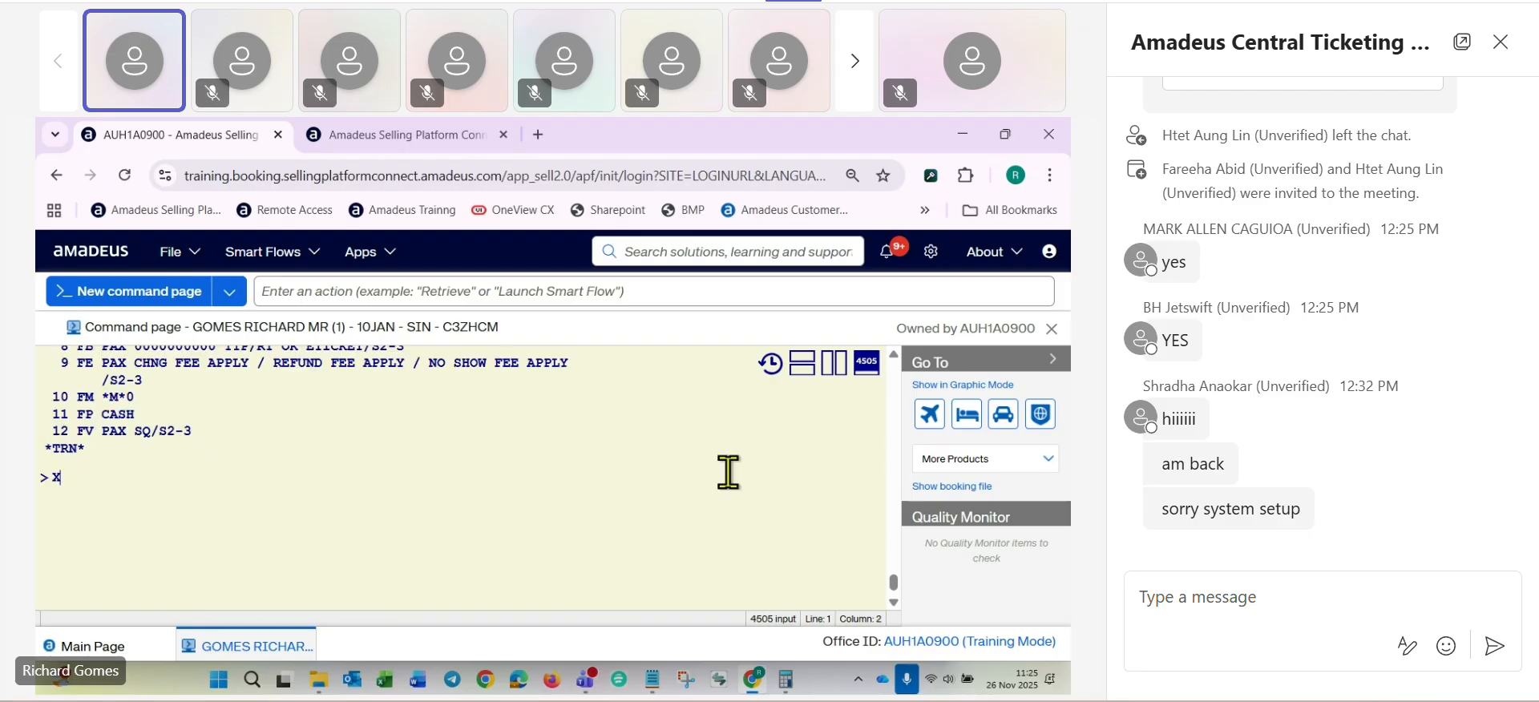
pyautogui.write('E3')
pyautogui.press('Return')
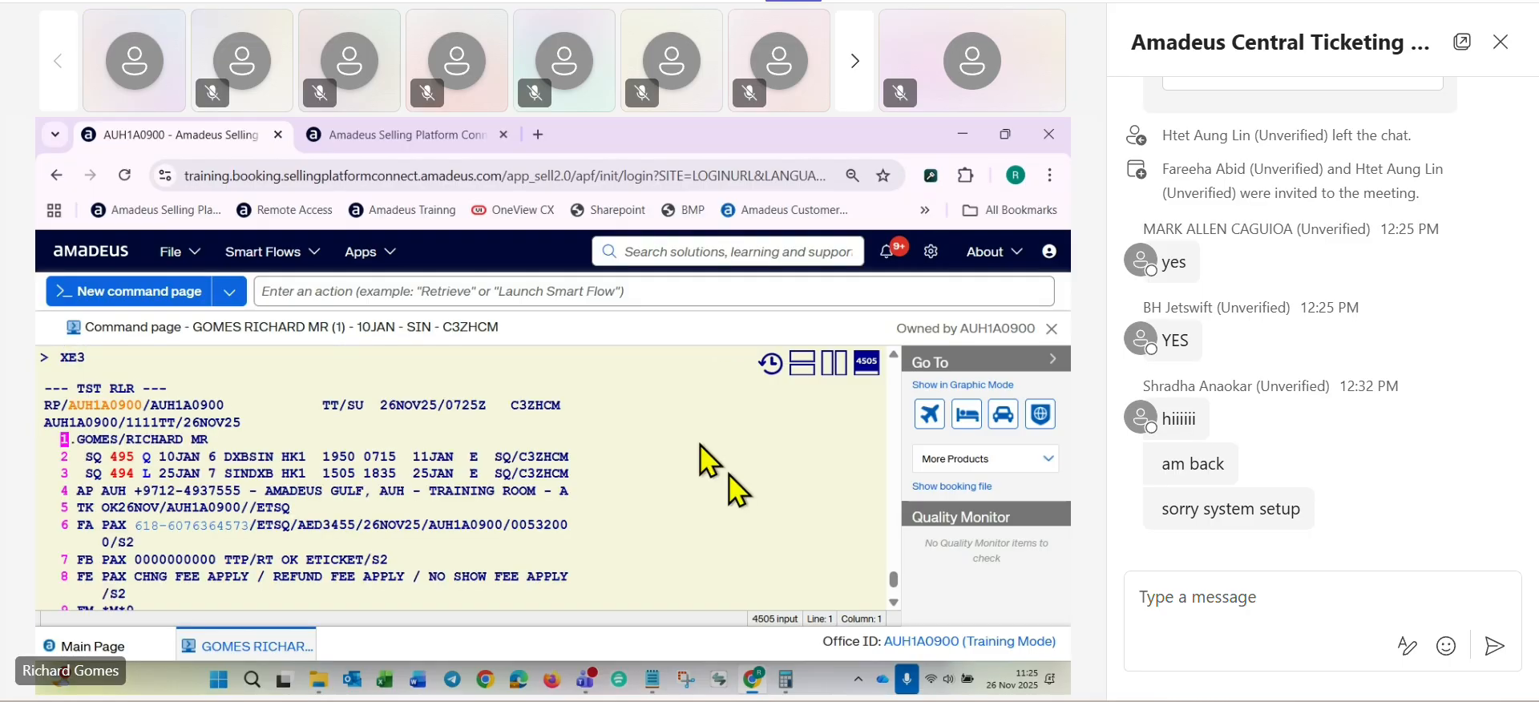
# - Delete all stored fare records from the booking with TTE/ALL
pyautogui.write('TTE')
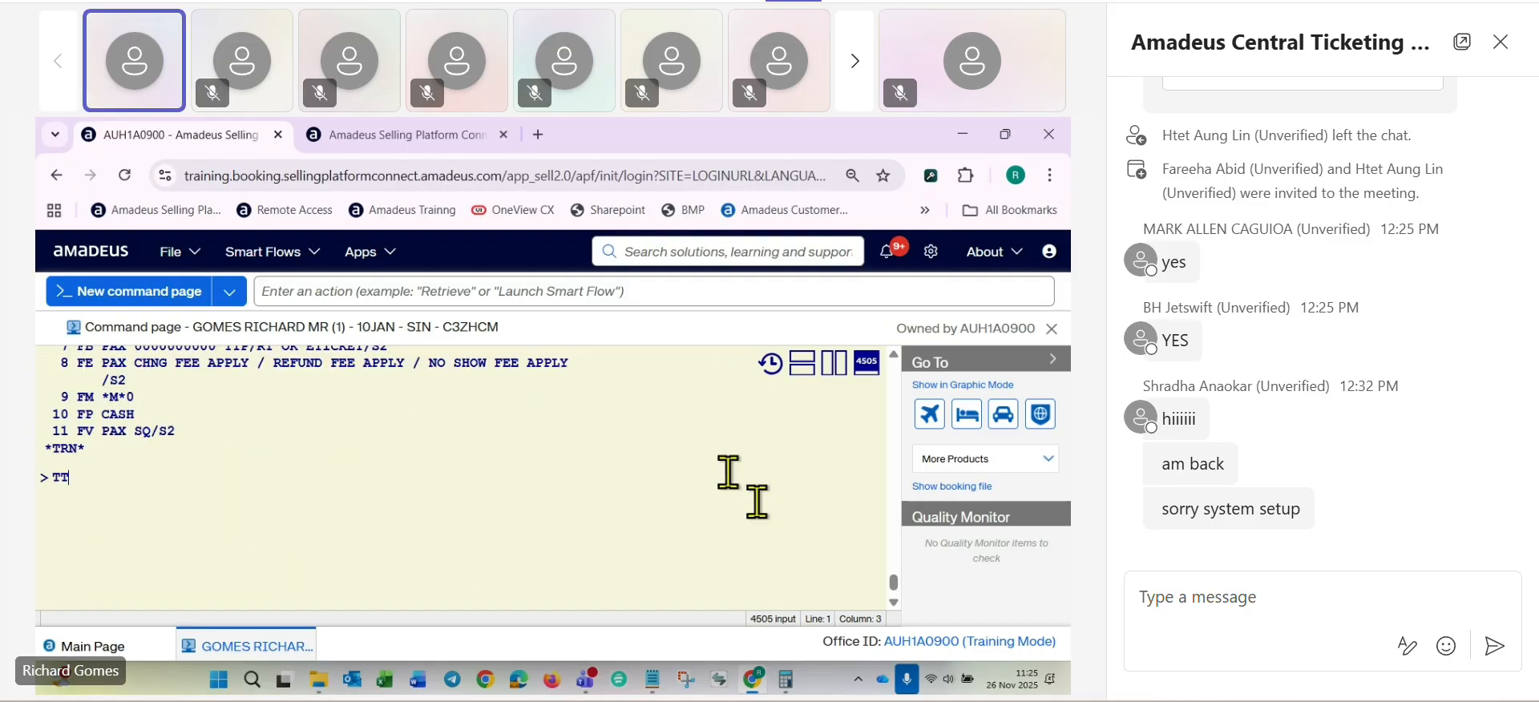
pyautogui.write('/ALL')
pyautogui.press('Return')
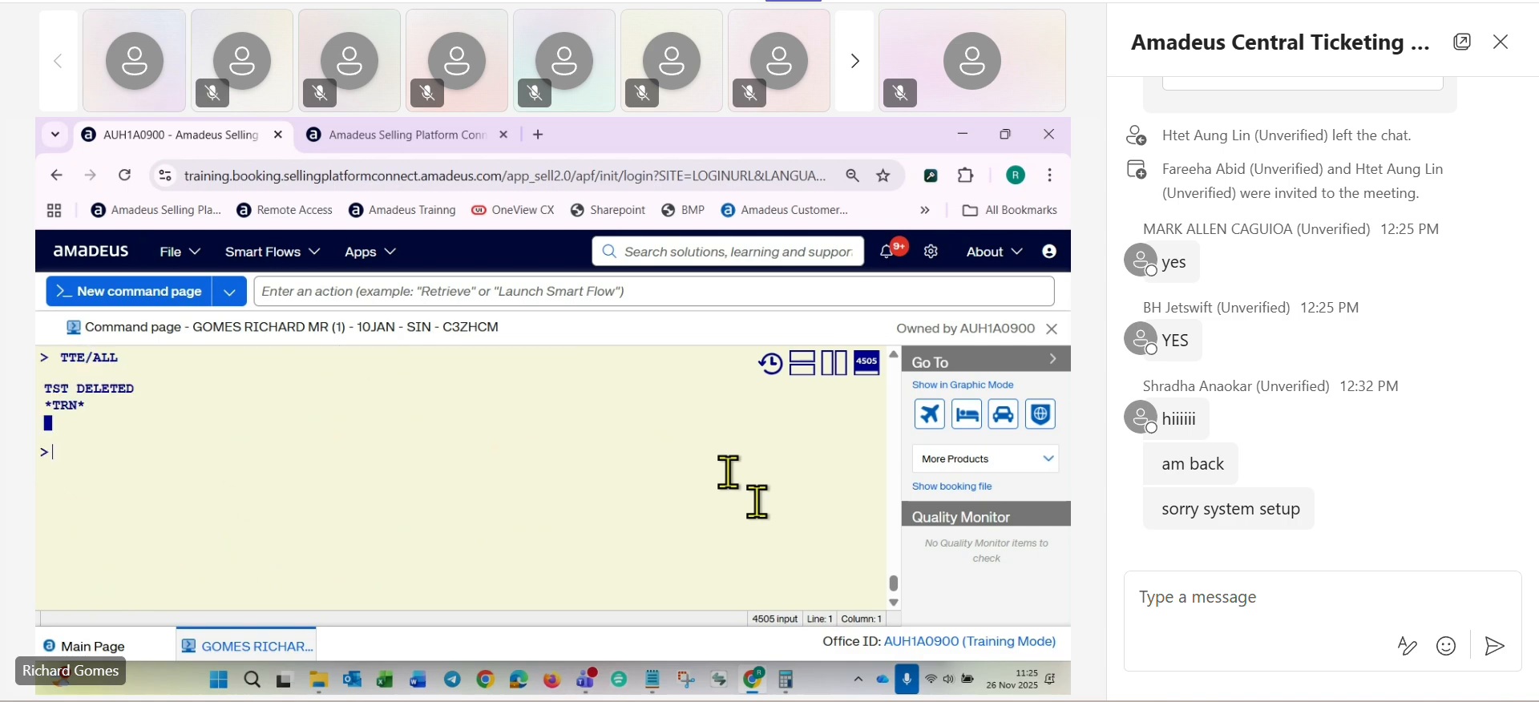
# - Price the rebooked itinerary with FXP and save the booking with RFRG;ER
pyautogui.write('FX')
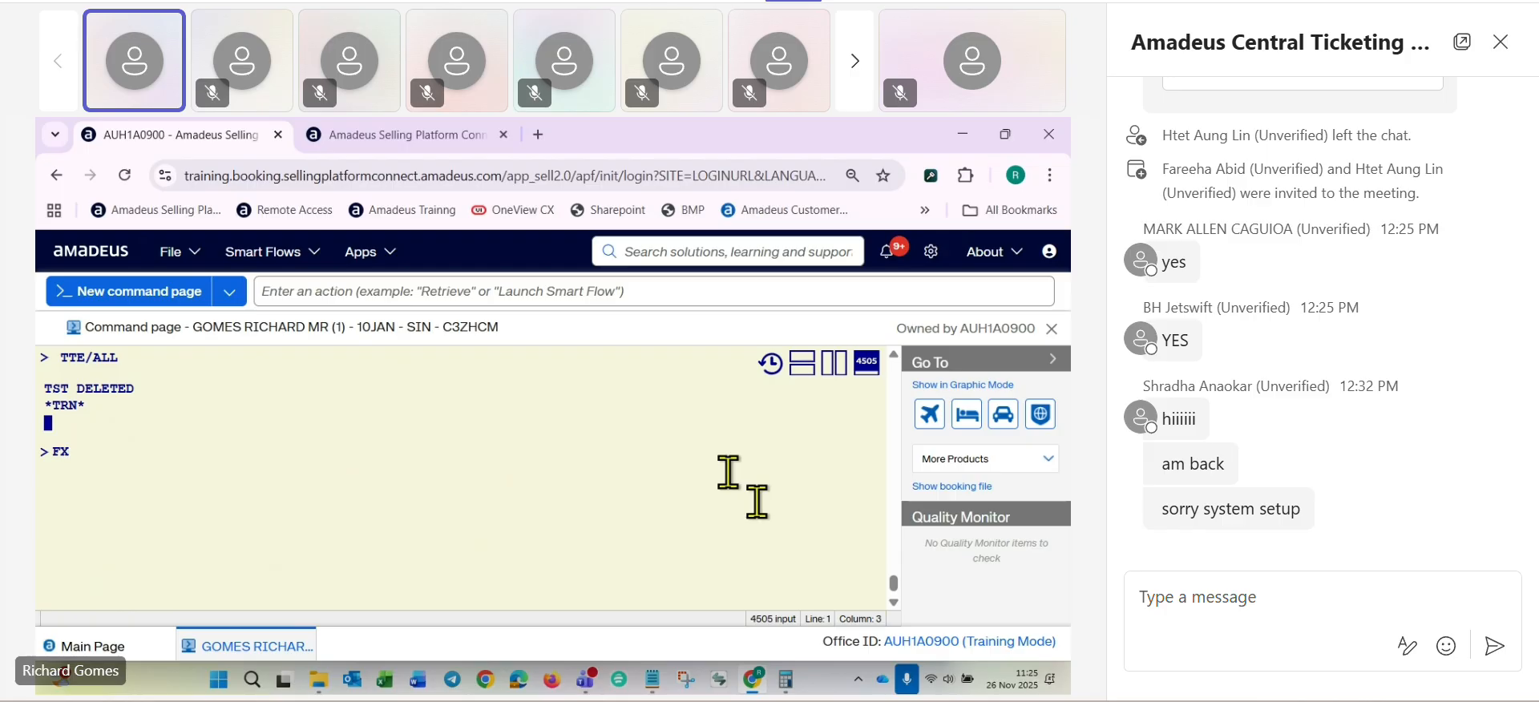
pyautogui.write('P')
pyautogui.press('Return')
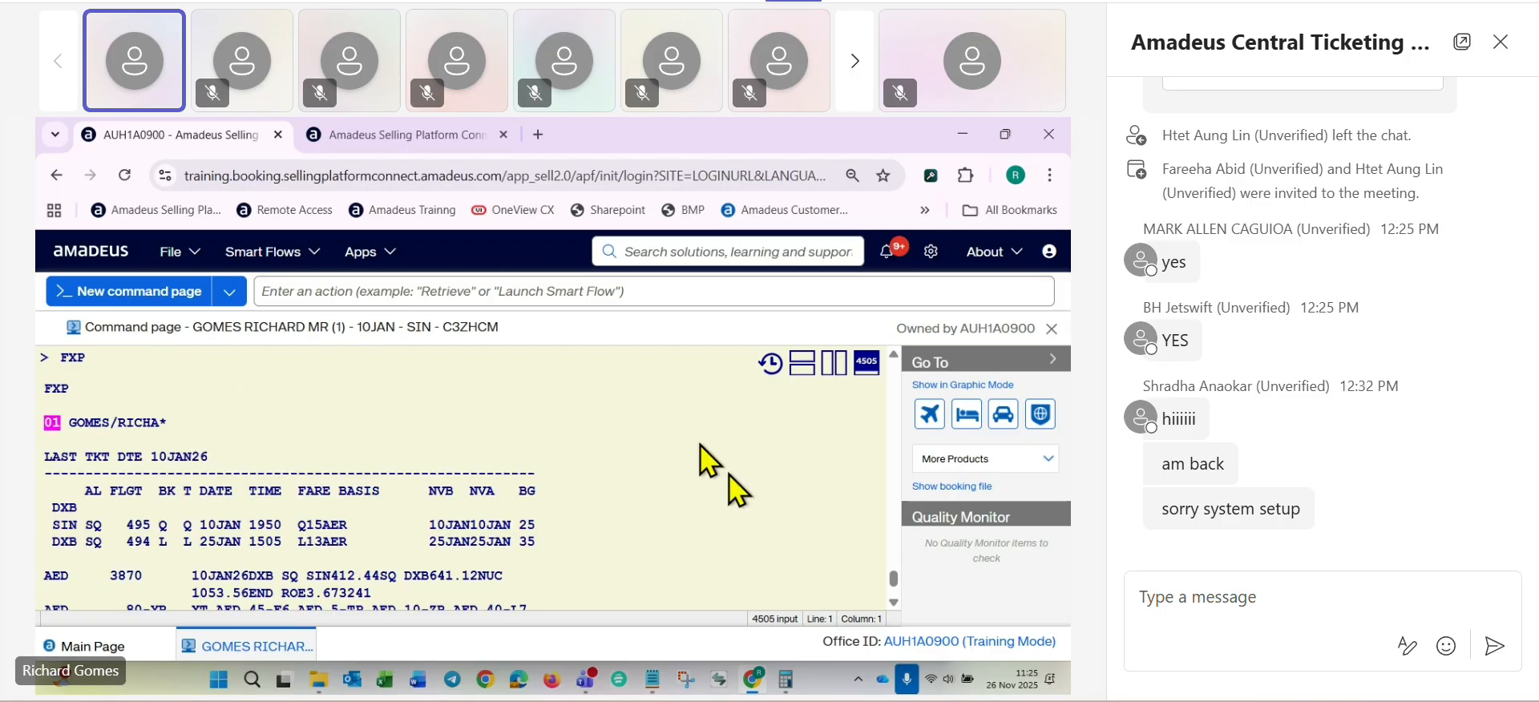
pyautogui.scroll(-2, 585, 504)
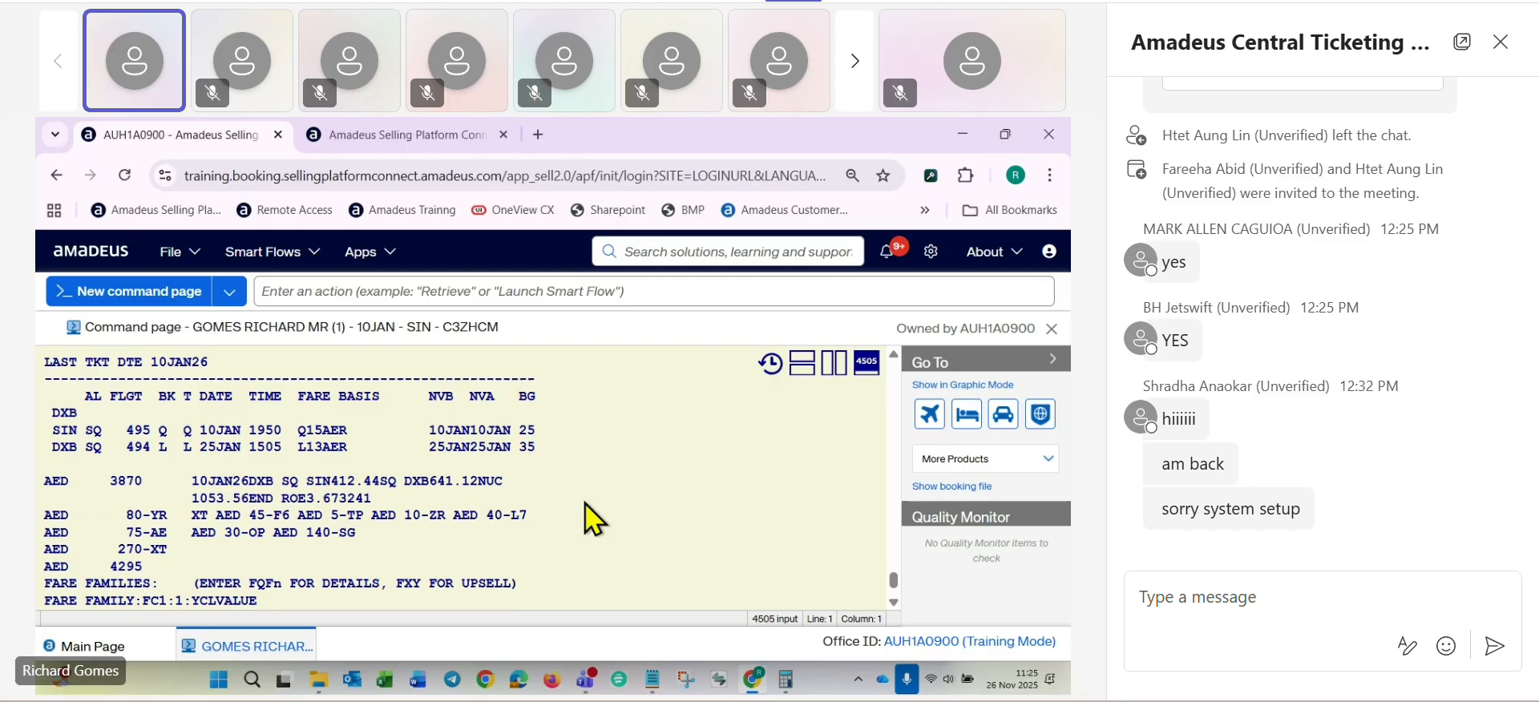
pyautogui.scroll(-4, 584, 502)
pyautogui.write('RFRG;ER')
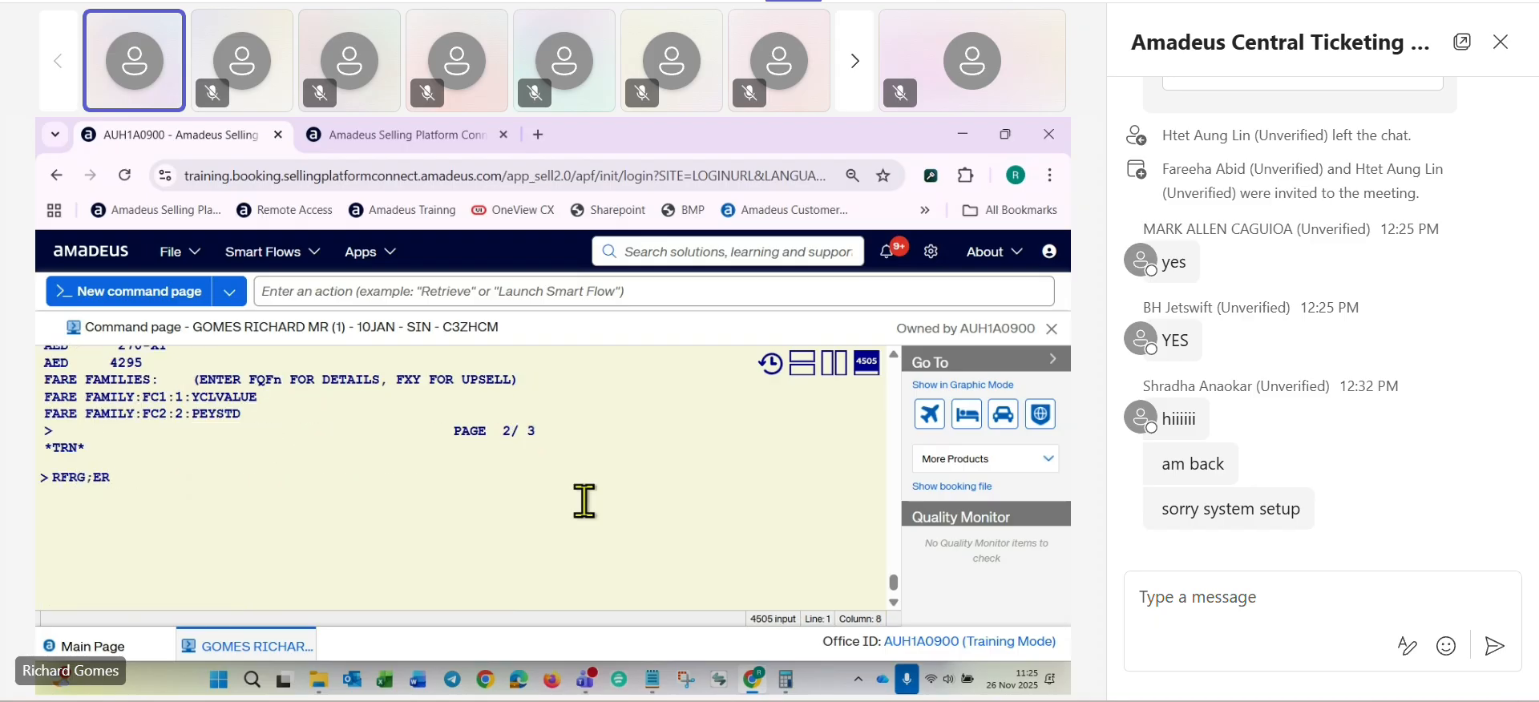
pyautogui.press('Return')
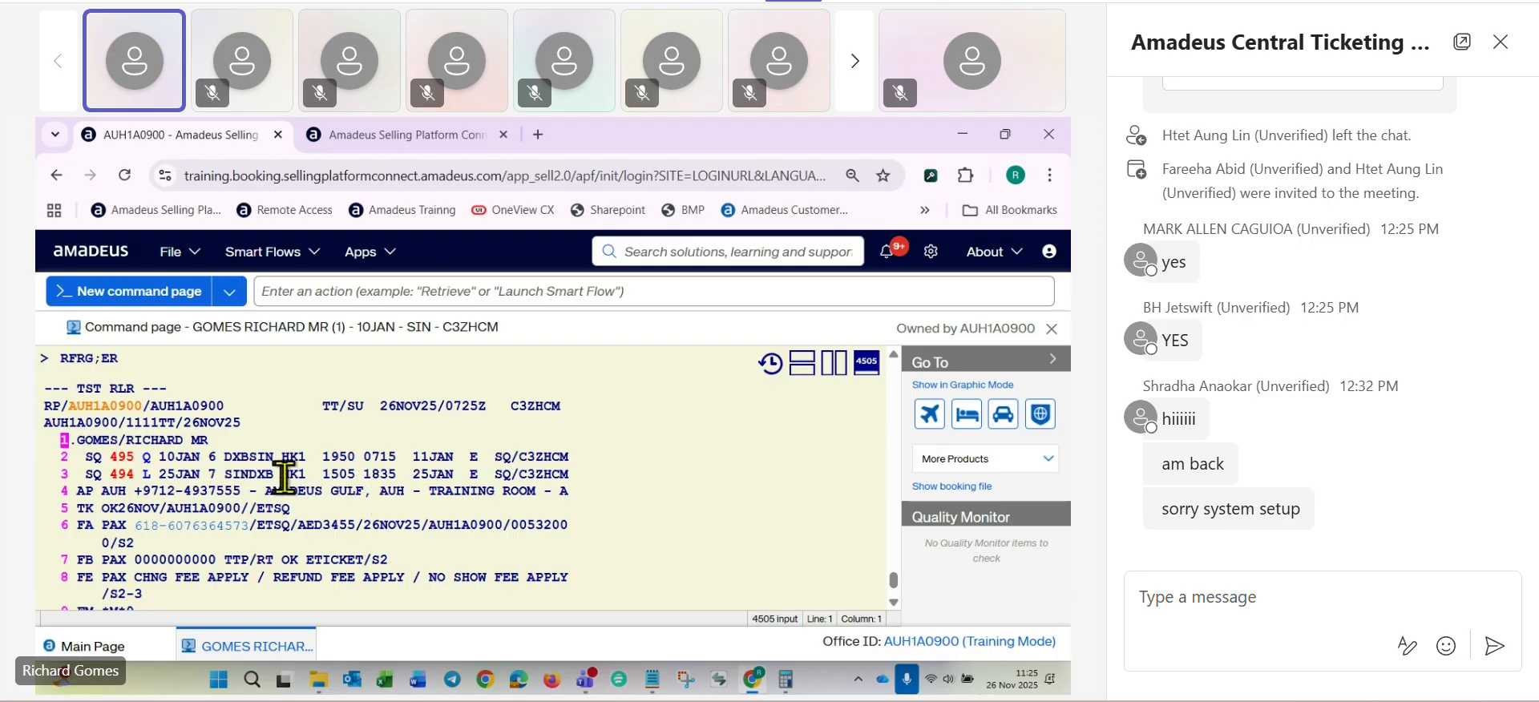
# - Display the newly stored TST with TQT and examine its fare, taxes and total
pyautogui.scroll(-4, 241, 535)
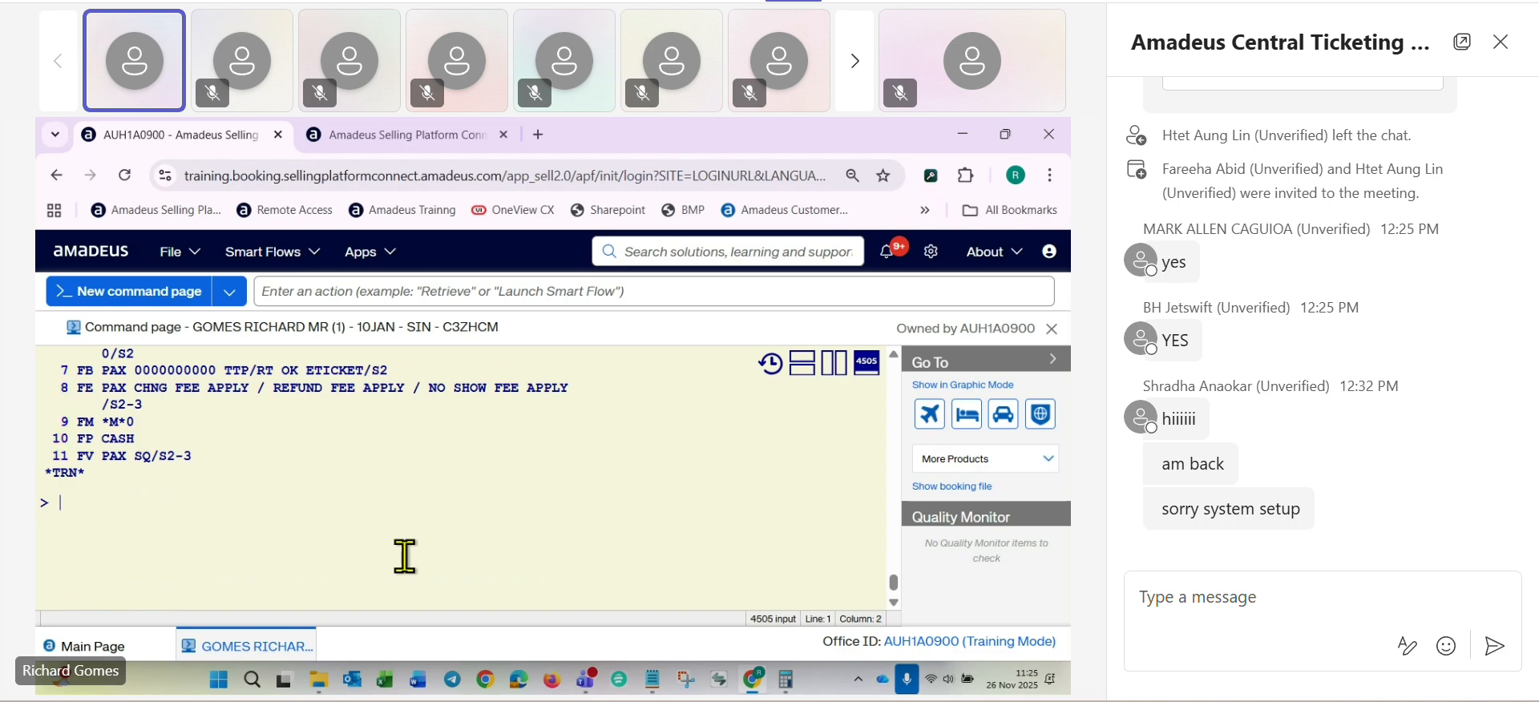
pyautogui.write('TQT')
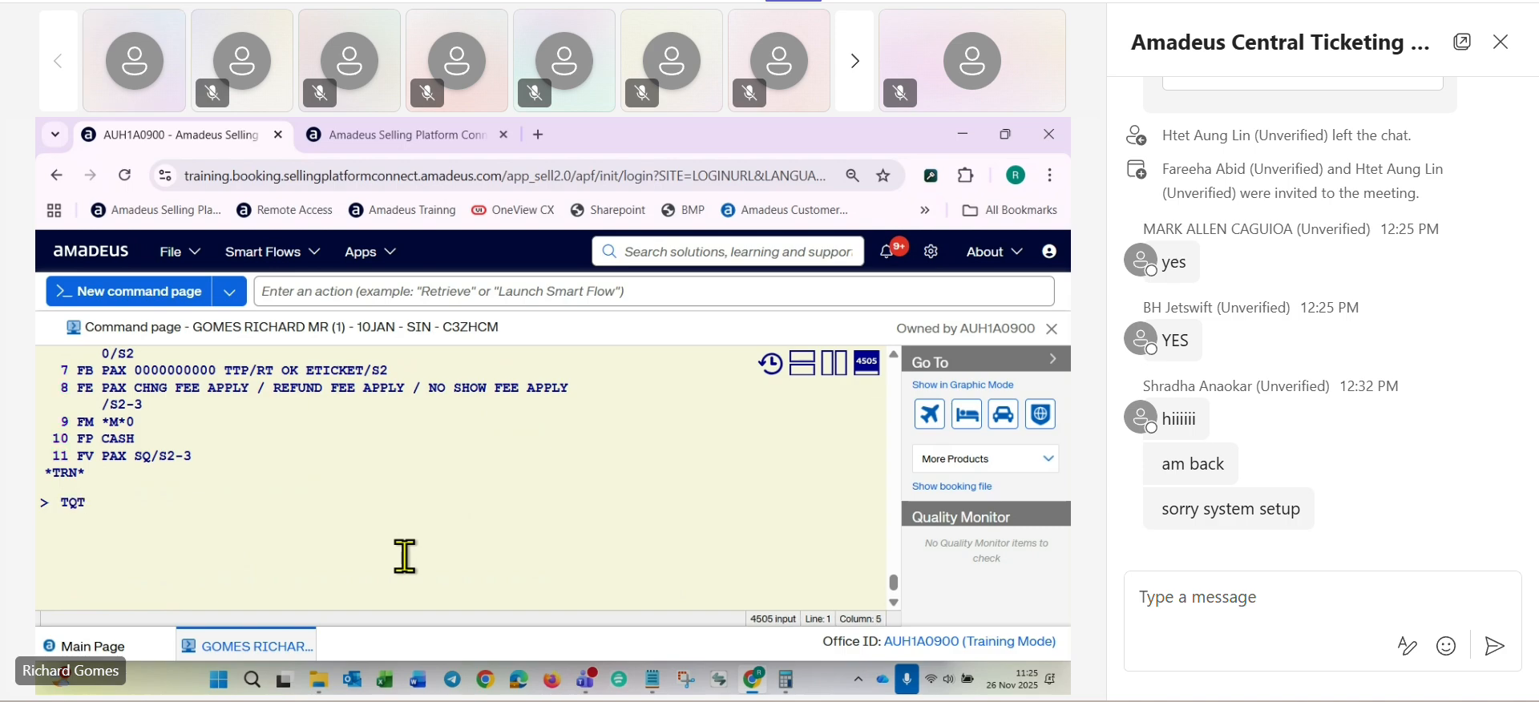
pyautogui.press('Return')
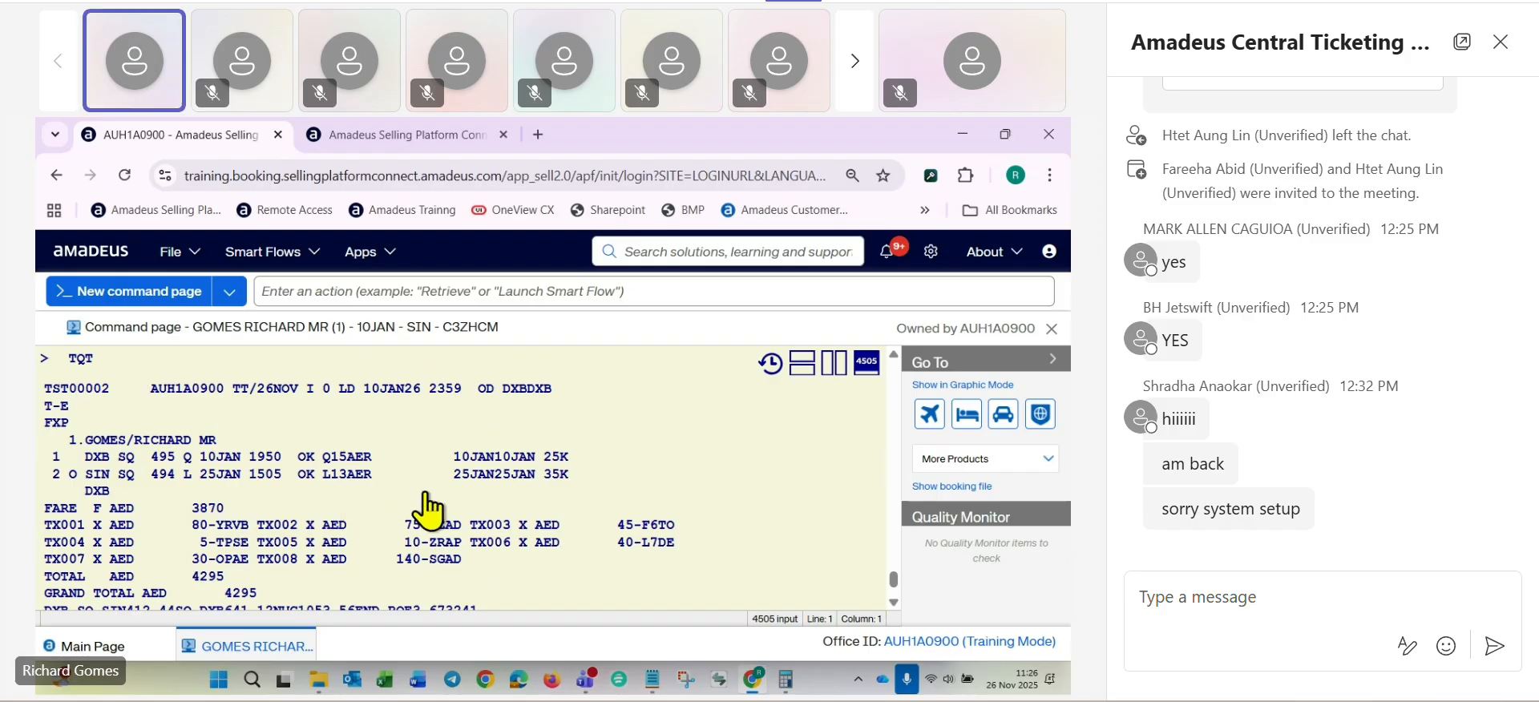
pyautogui.scroll(-2, 406, 512)
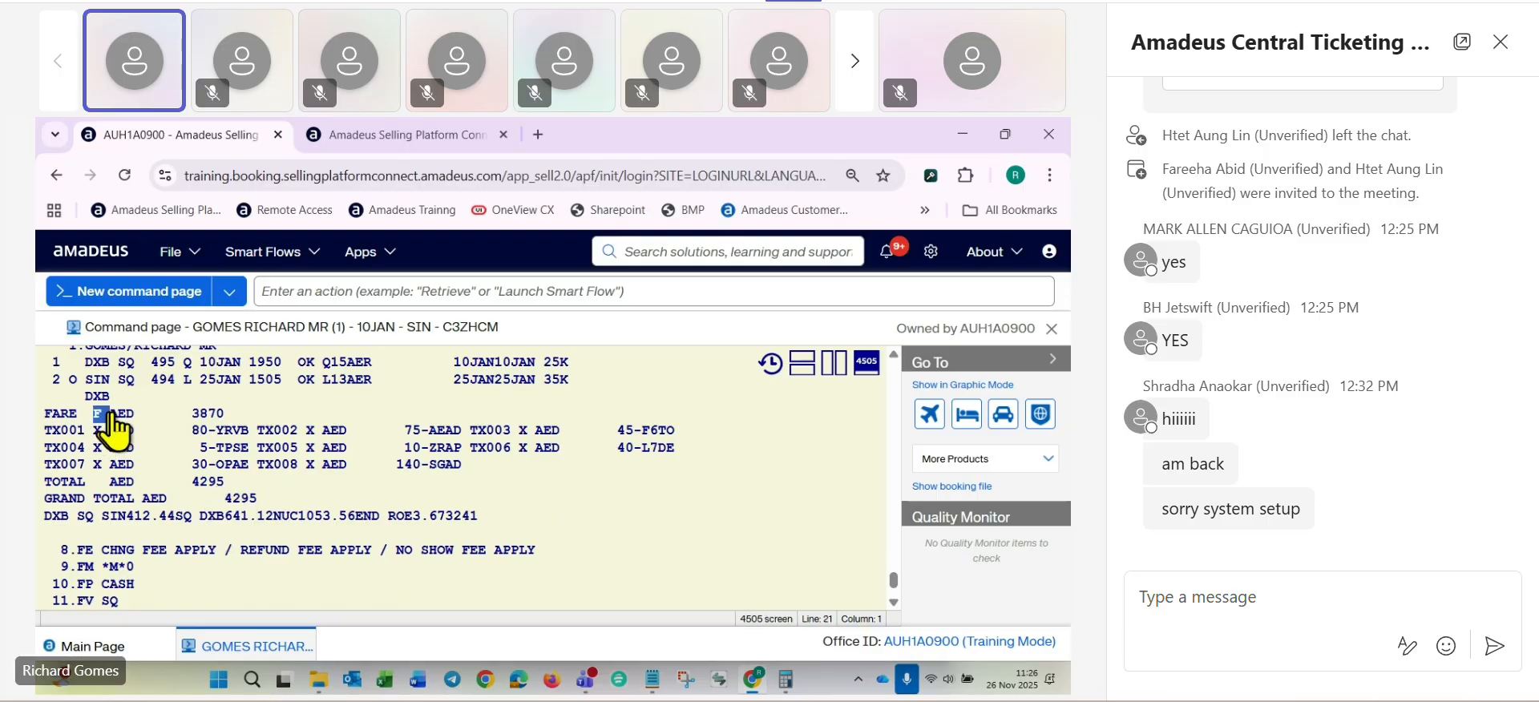
pyautogui.moveTo(95, 415); pyautogui.dragTo(268, 417)
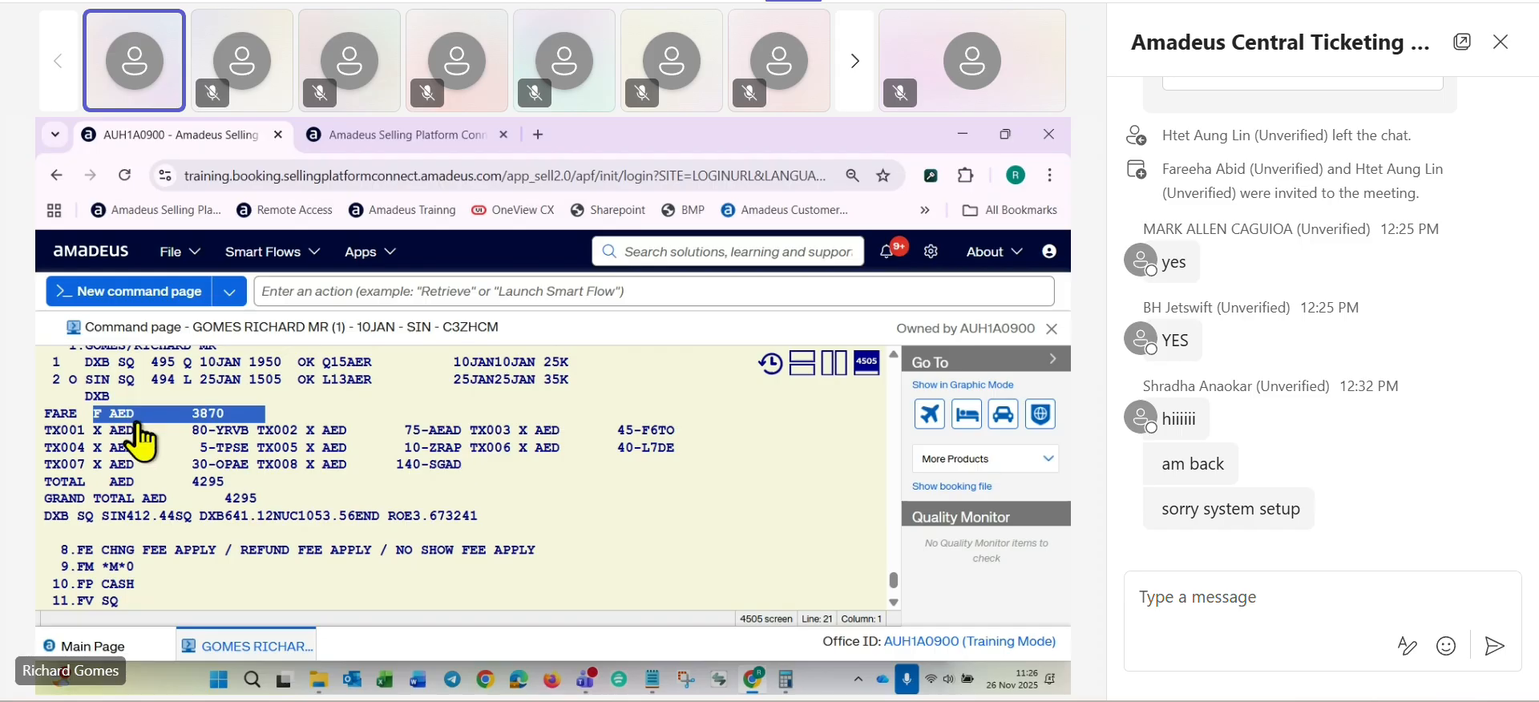
pyautogui.scroll(-2, 232, 439)
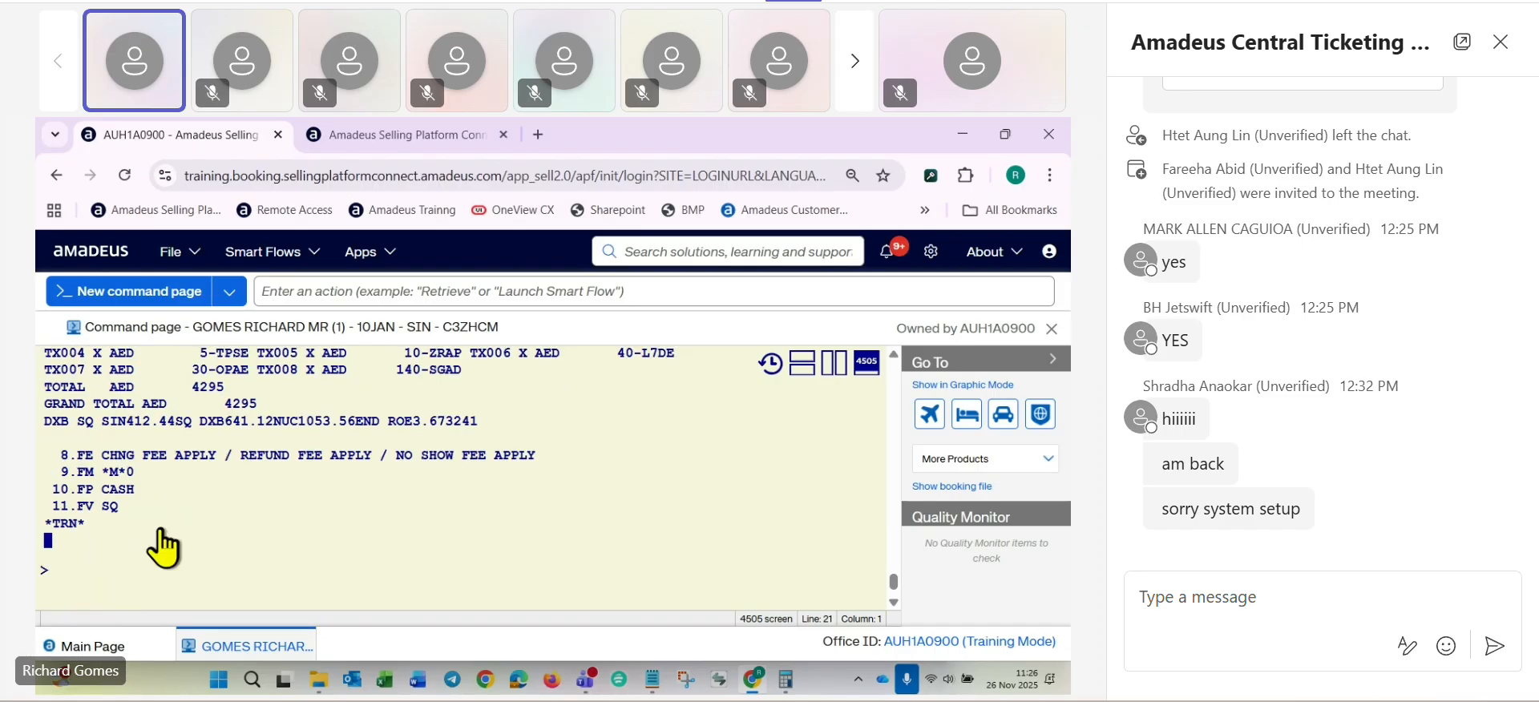
# - Convert TST 2 into an exchange TST with TTK/EXCH/T2
pyautogui.click(113, 574)
pyautogui.write('TTK')
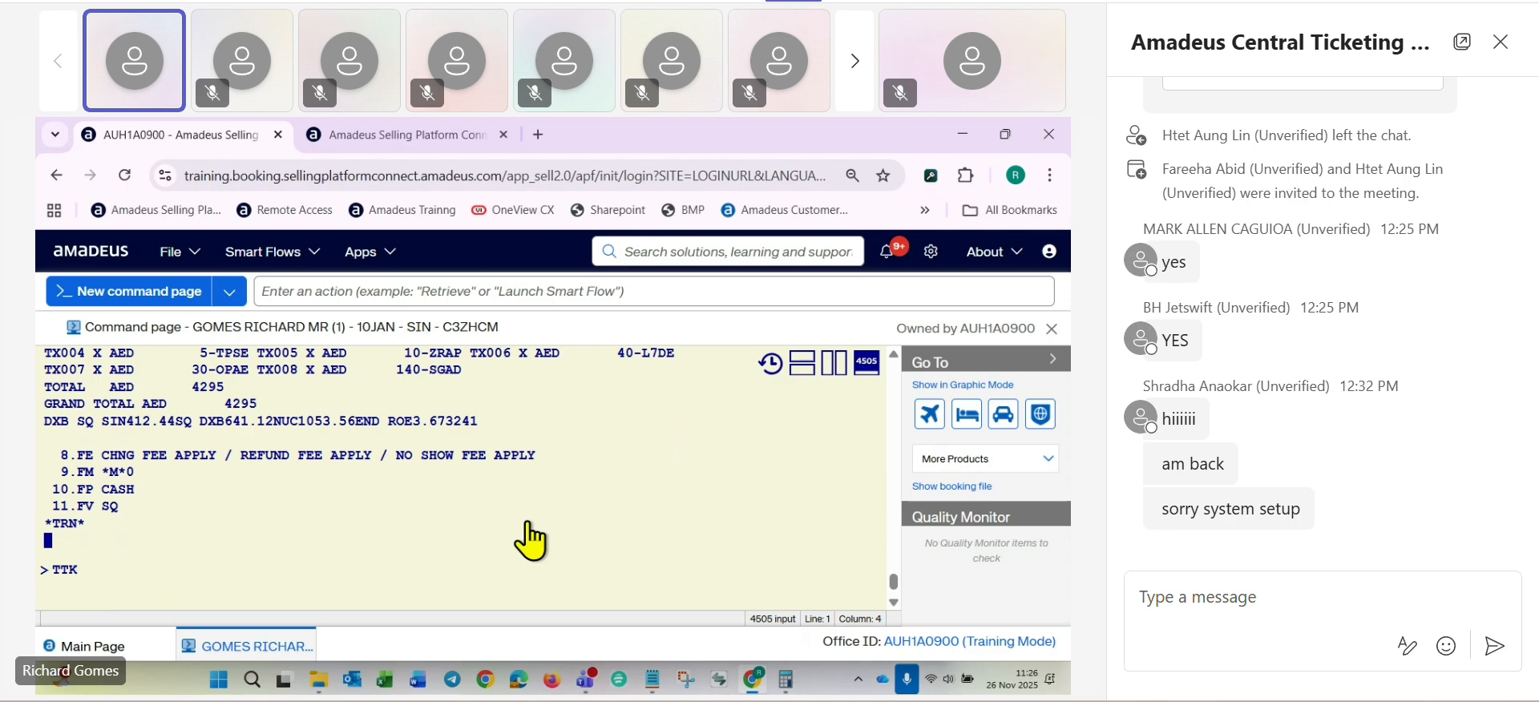
pyautogui.write('/EXCH/')
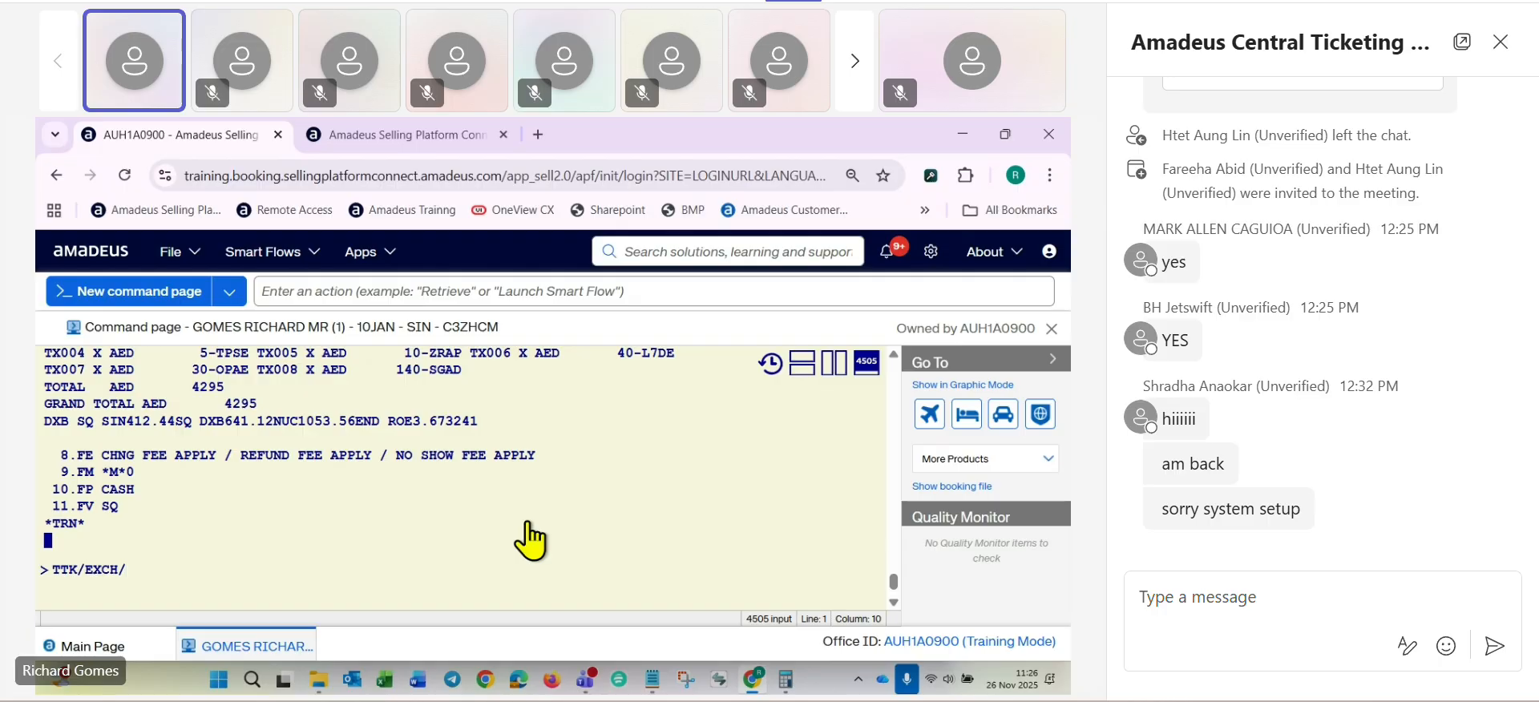
pyautogui.write('T1')
pyautogui.scroll(2, 520, 498)
pyautogui.scroll(2, 515, 491)
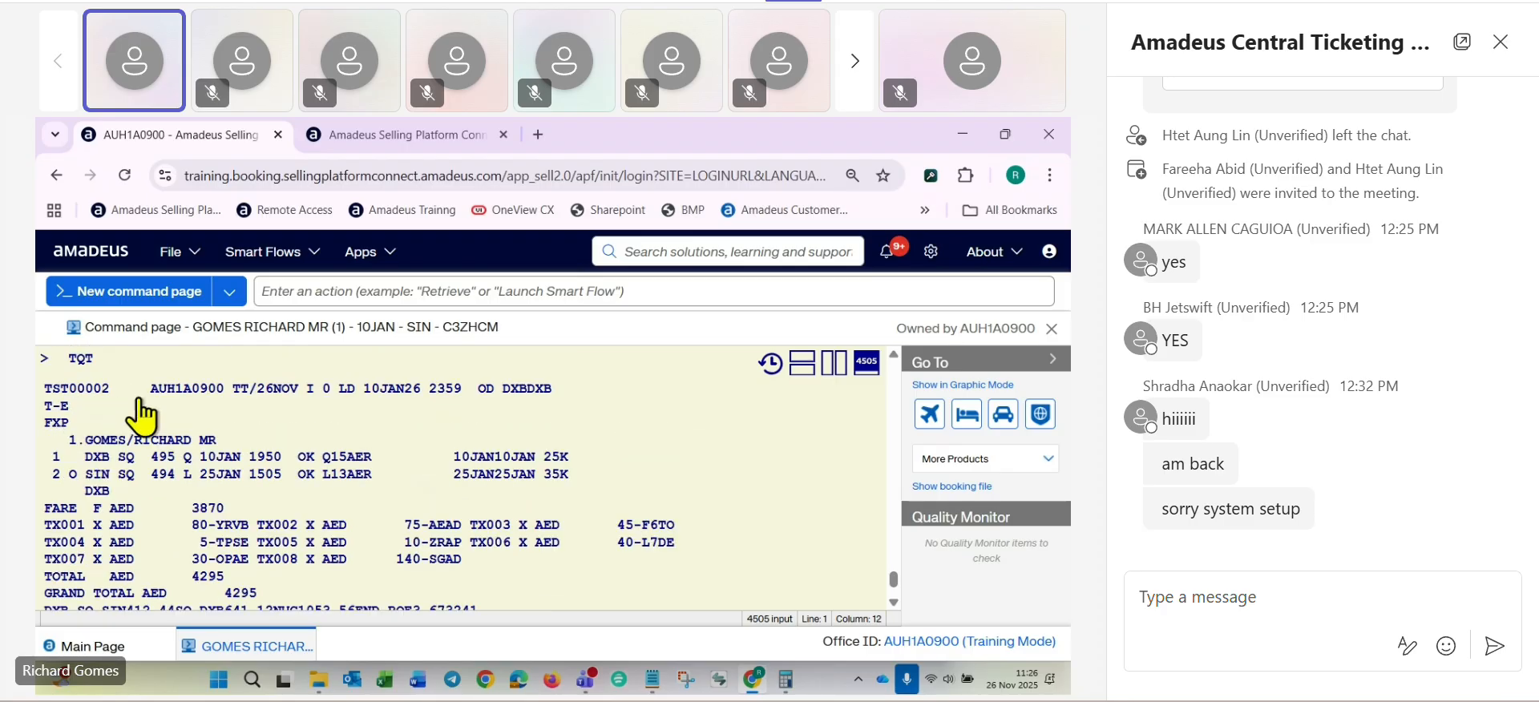
pyautogui.scroll(-3, 164, 451)
pyautogui.scroll(-2, 164, 450)
pyautogui.press('BackSpace')
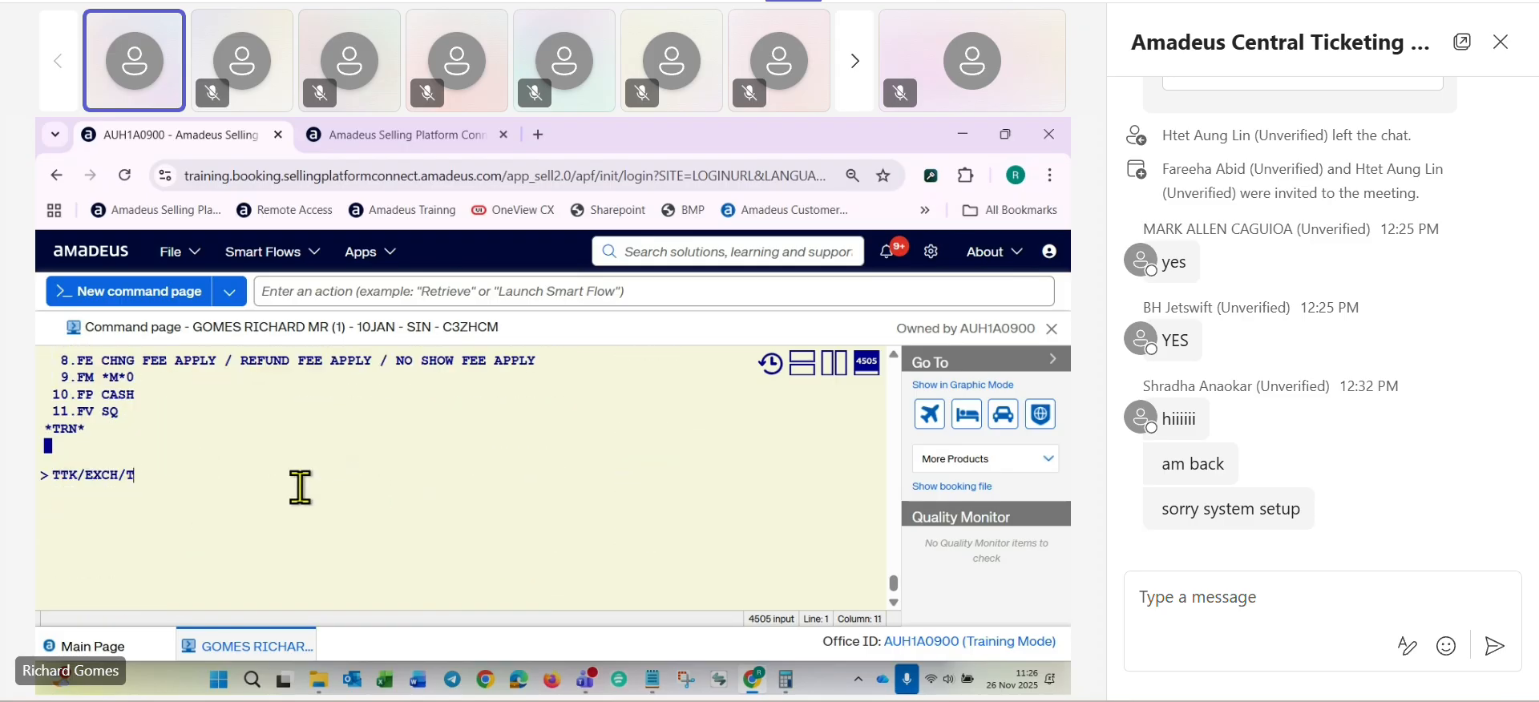
pyautogui.write('2')
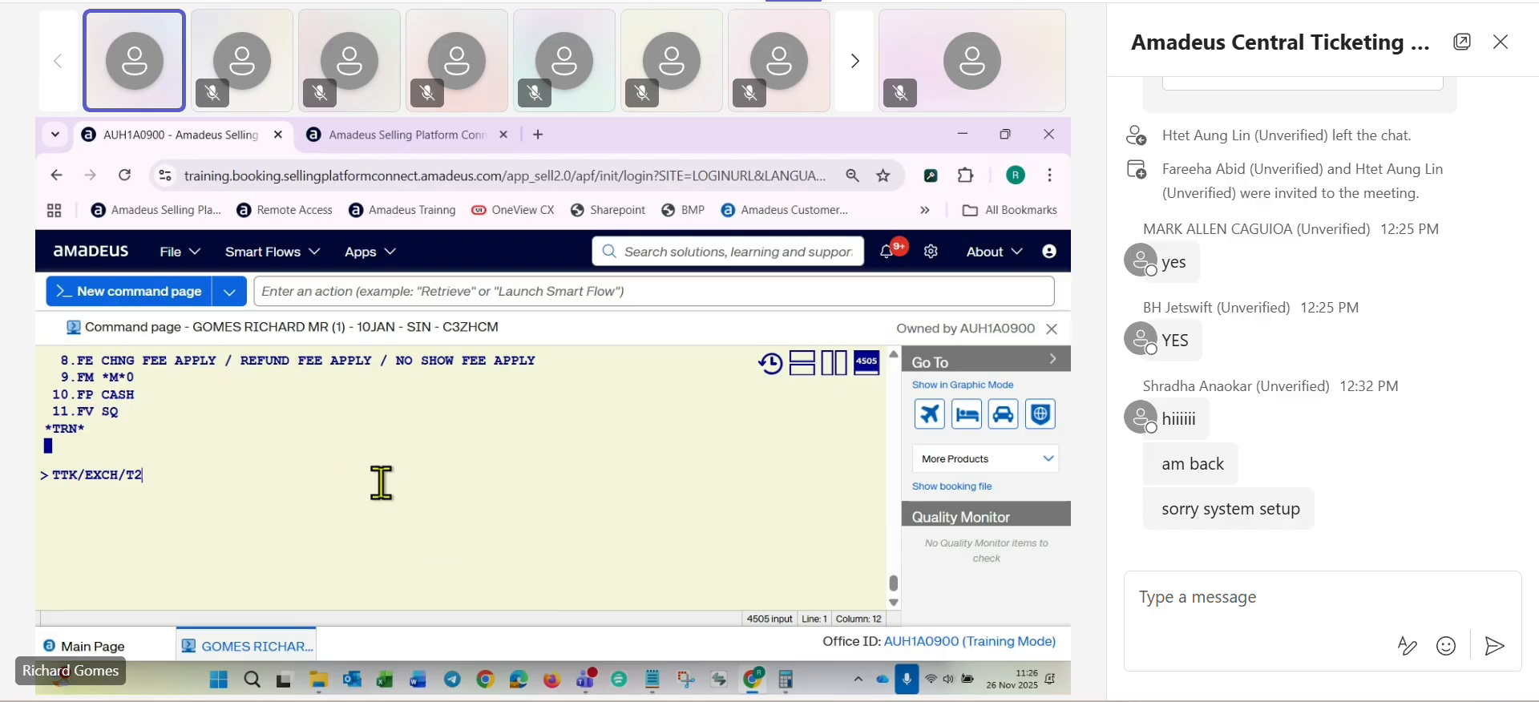
pyautogui.press('Return')
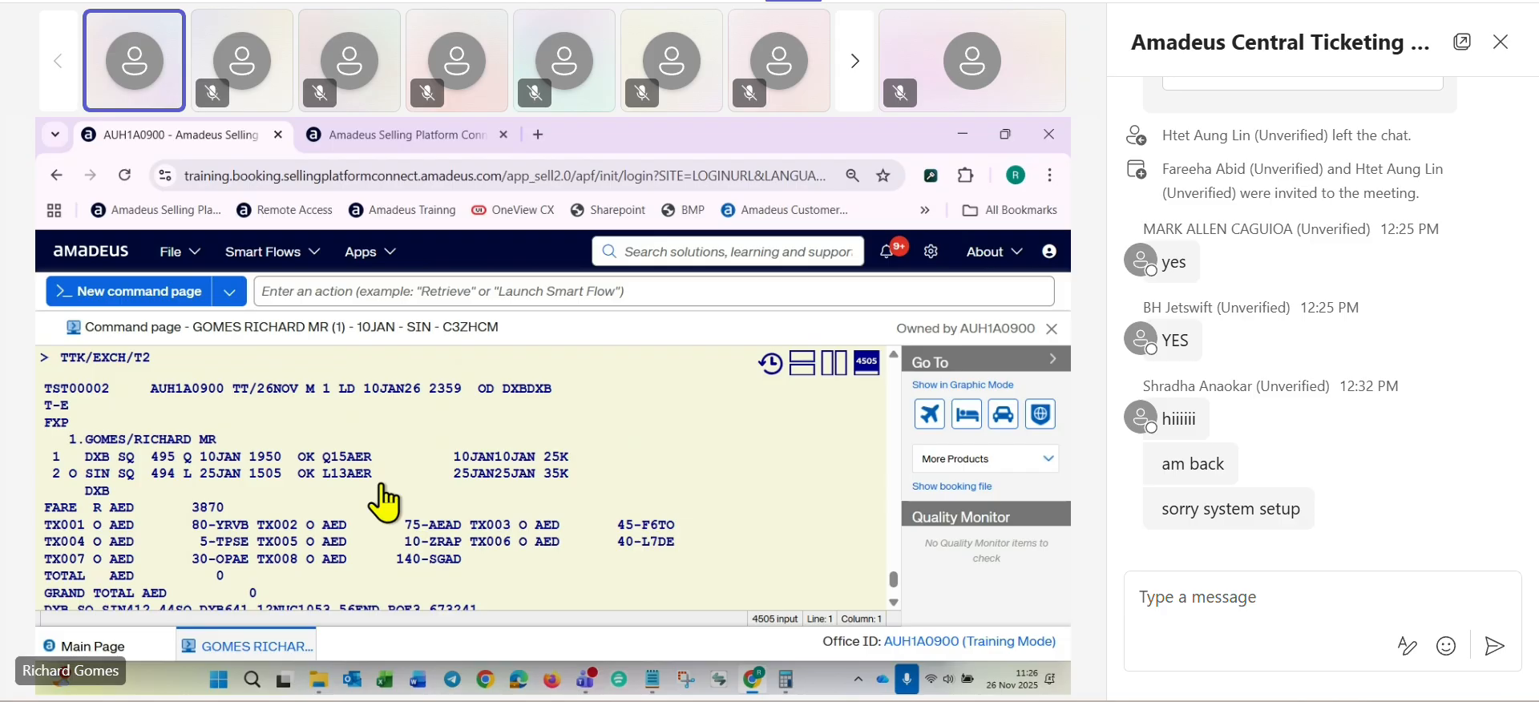
# - Examine the exchange TST's fare indicator, tax codes and grand total, comparing them with the original TST
pyautogui.scroll(-2, 385, 502)
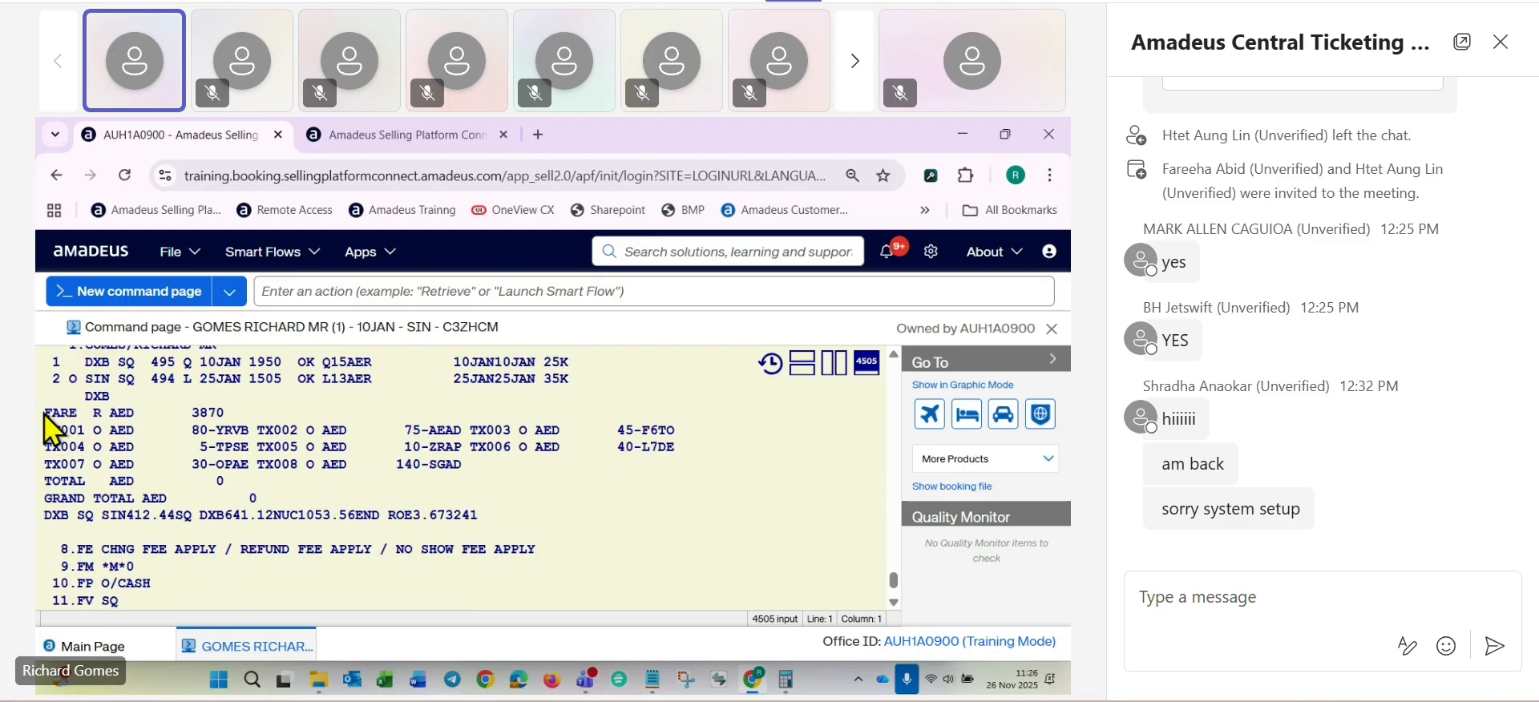
pyautogui.moveTo(45, 414); pyautogui.dragTo(305, 454)
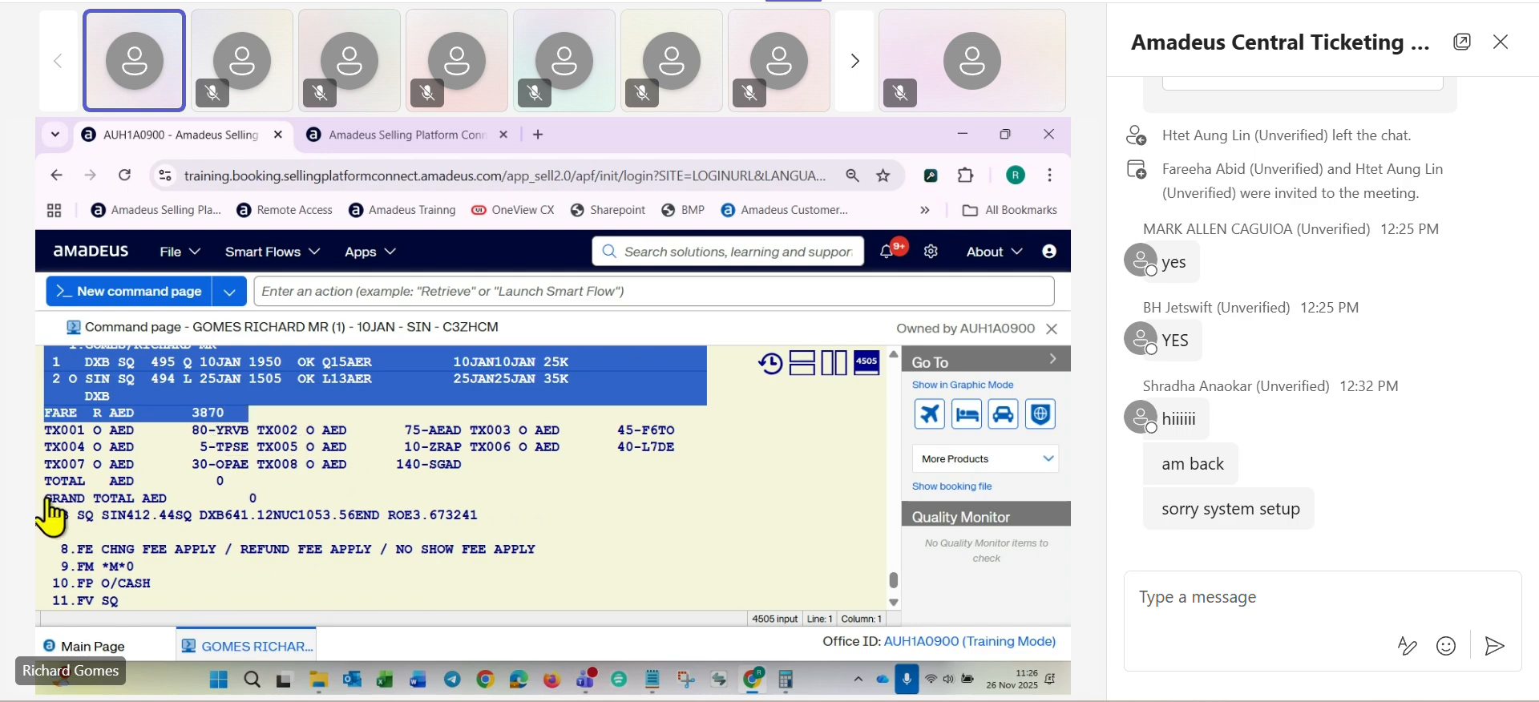
pyautogui.moveTo(47, 499); pyautogui.dragTo(290, 500)
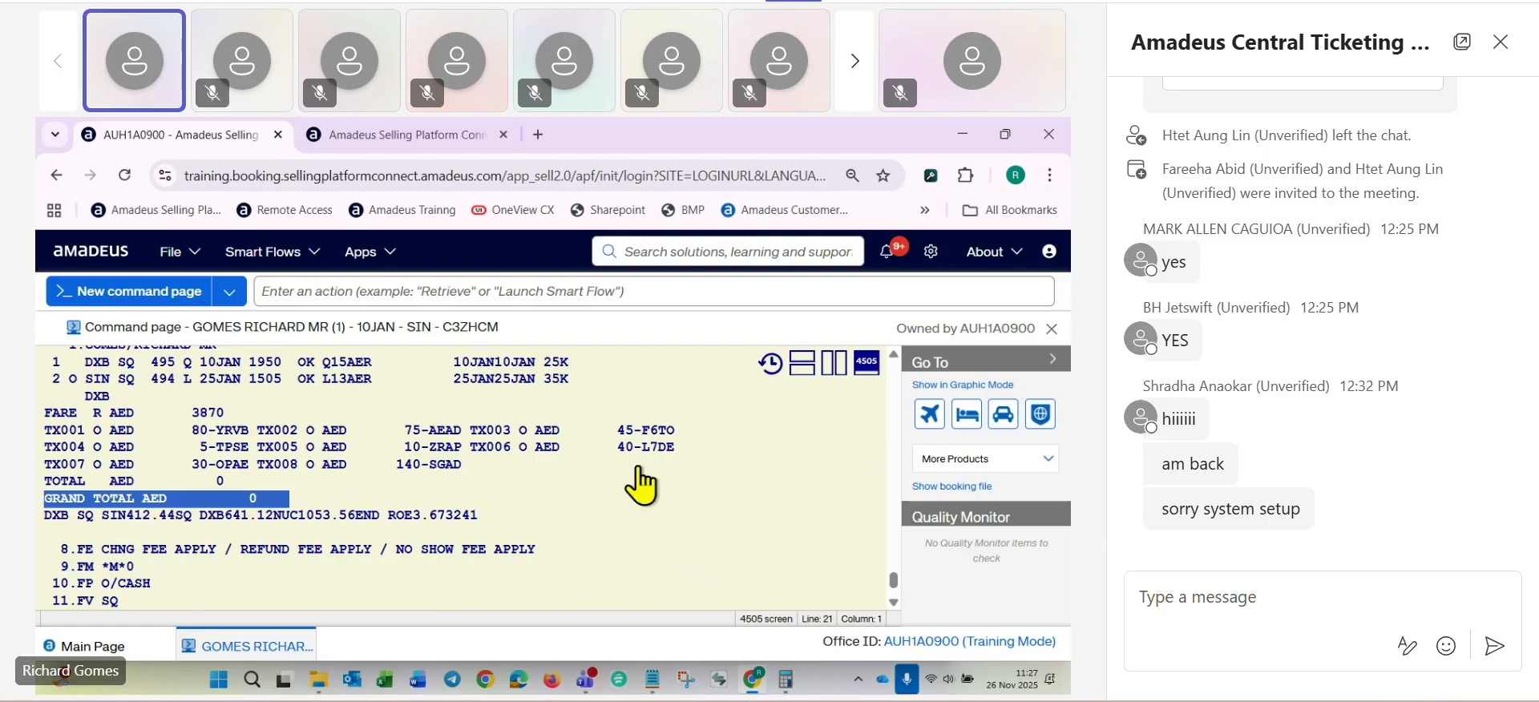
pyautogui.scroll(3, 349, 469)
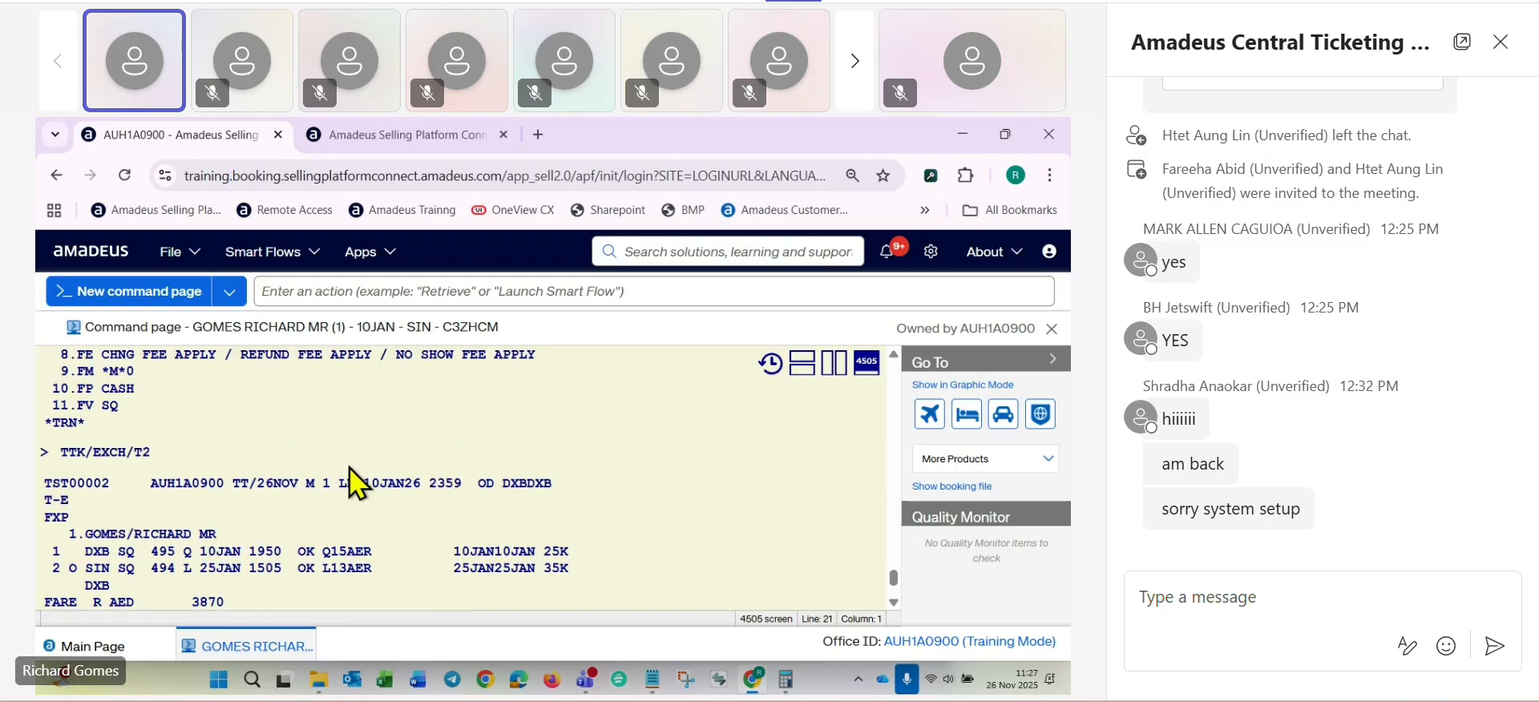
pyautogui.scroll(3, 349, 469)
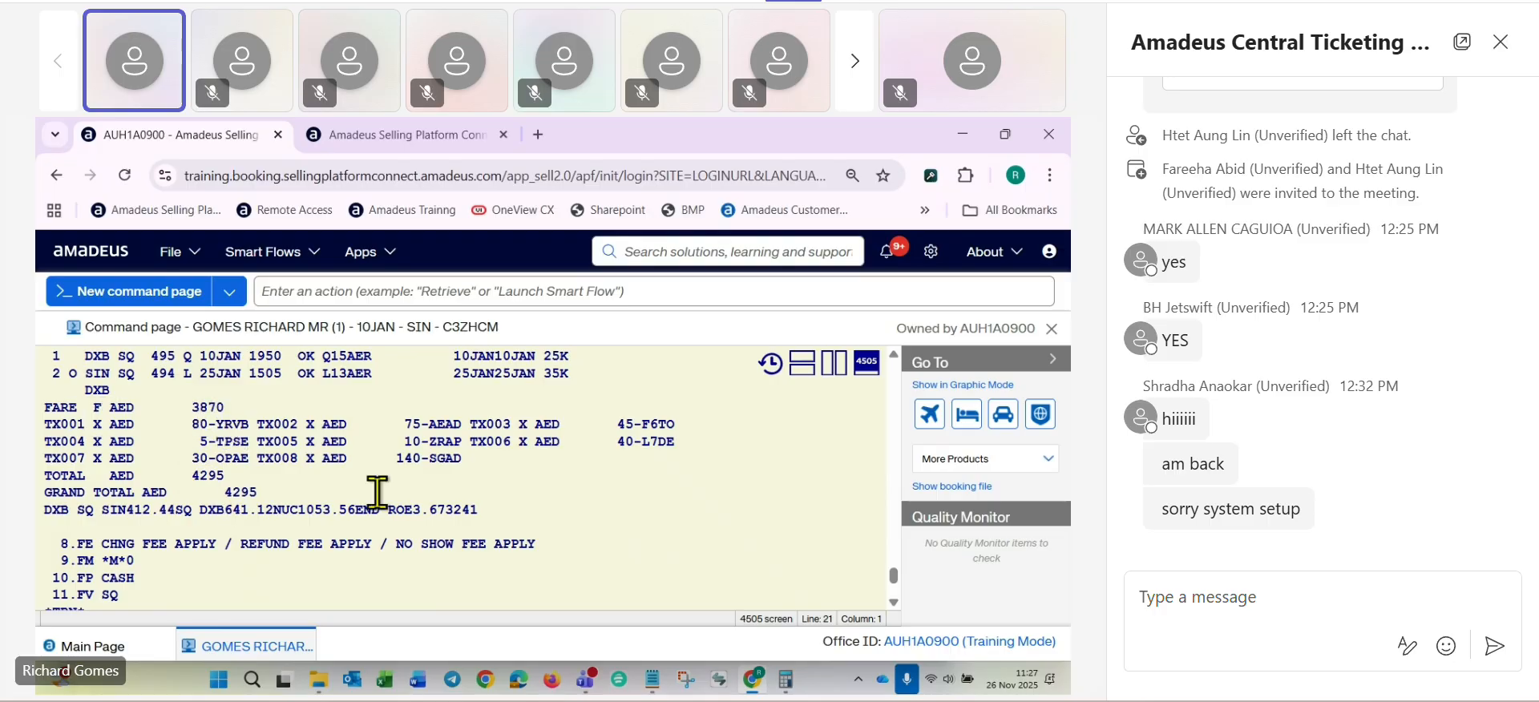
pyautogui.scroll(-2, 379, 493)
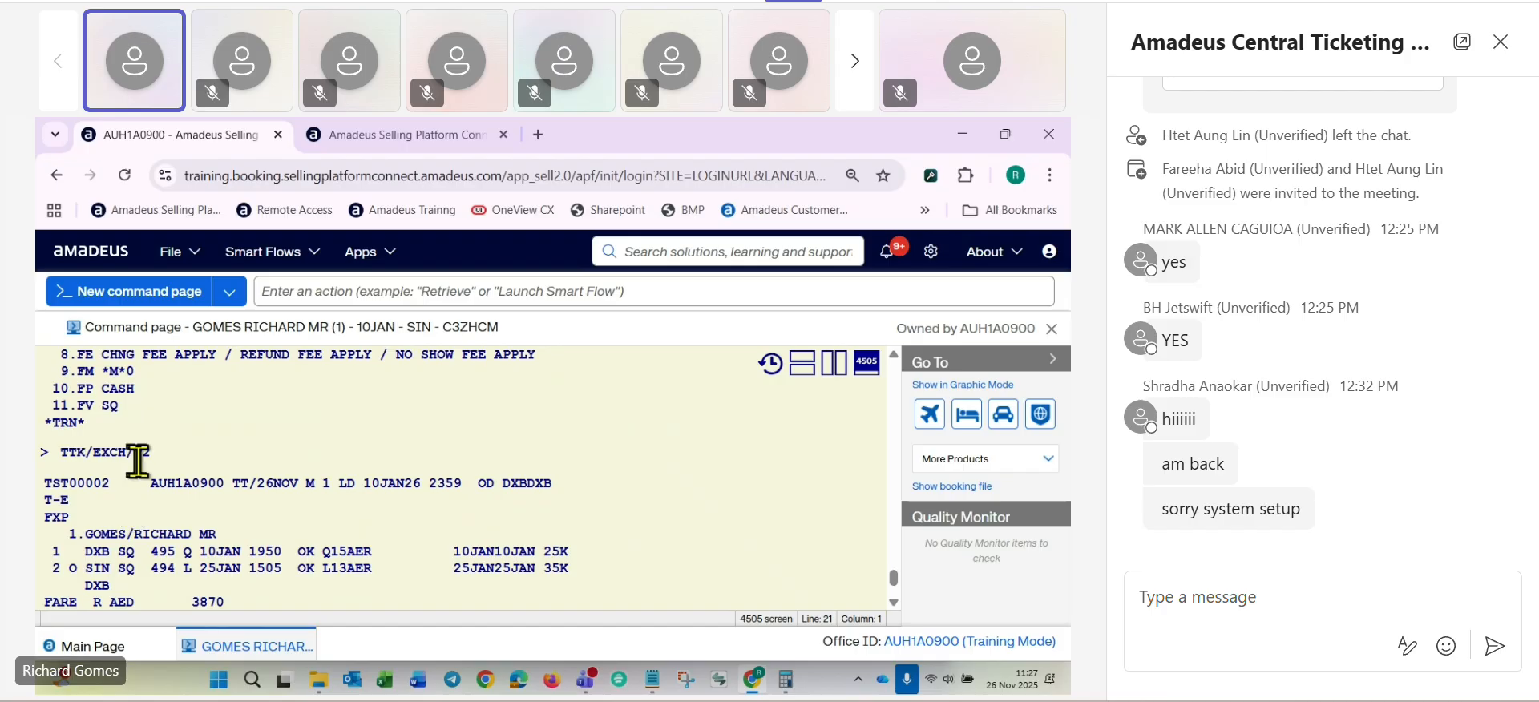
pyautogui.scroll(-2, 223, 464)
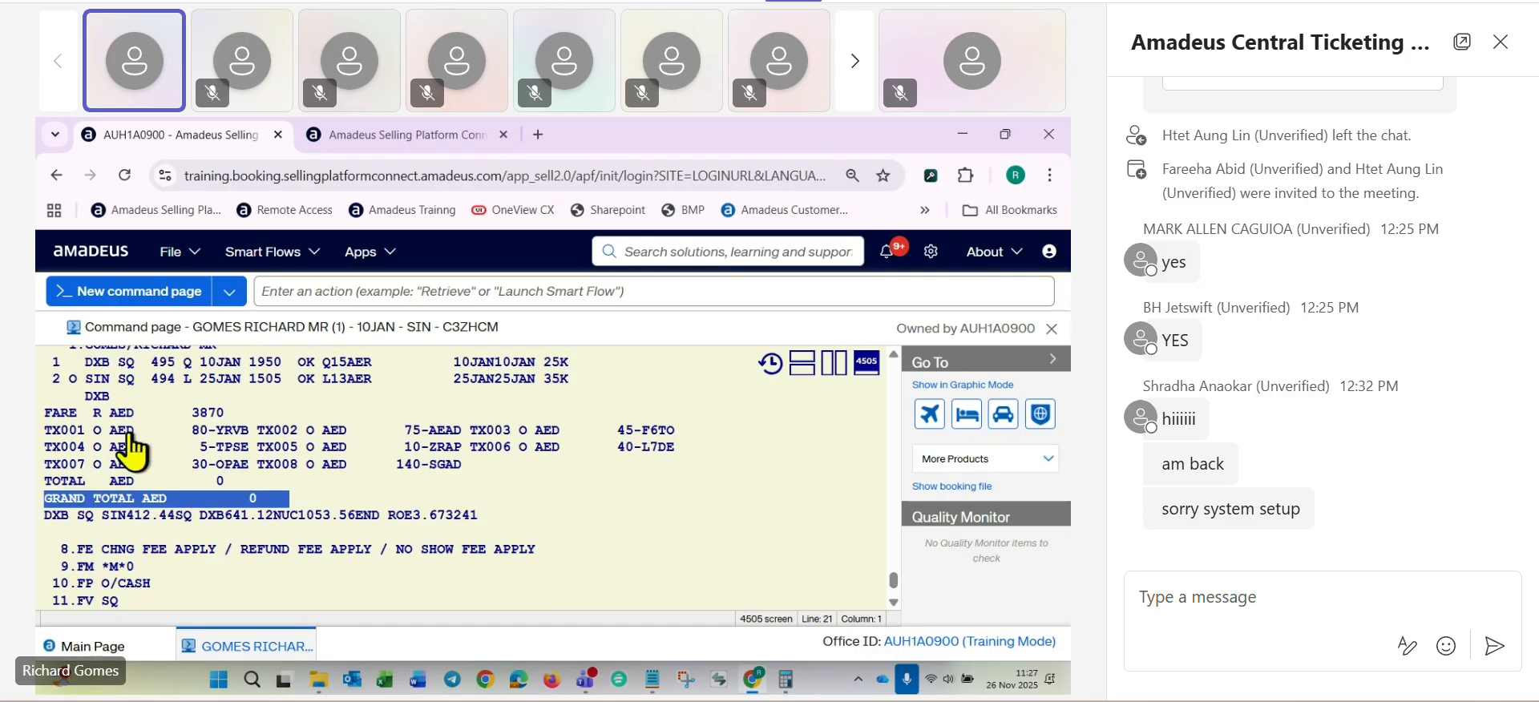
pyautogui.click(100, 413)
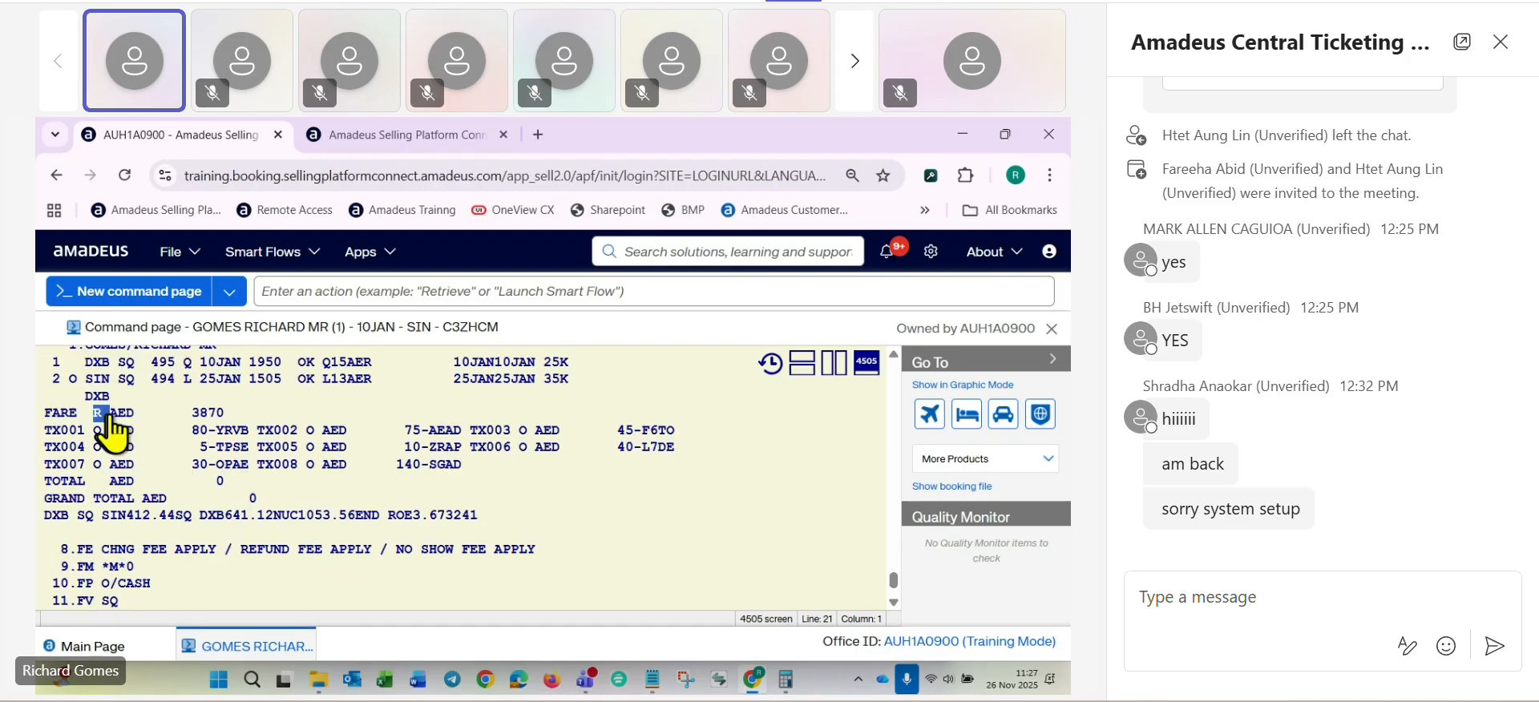
pyautogui.click(244, 499)
# - Save and redisplay the booking containing the exchange TST with RFRG;ER
pyautogui.press('Return')
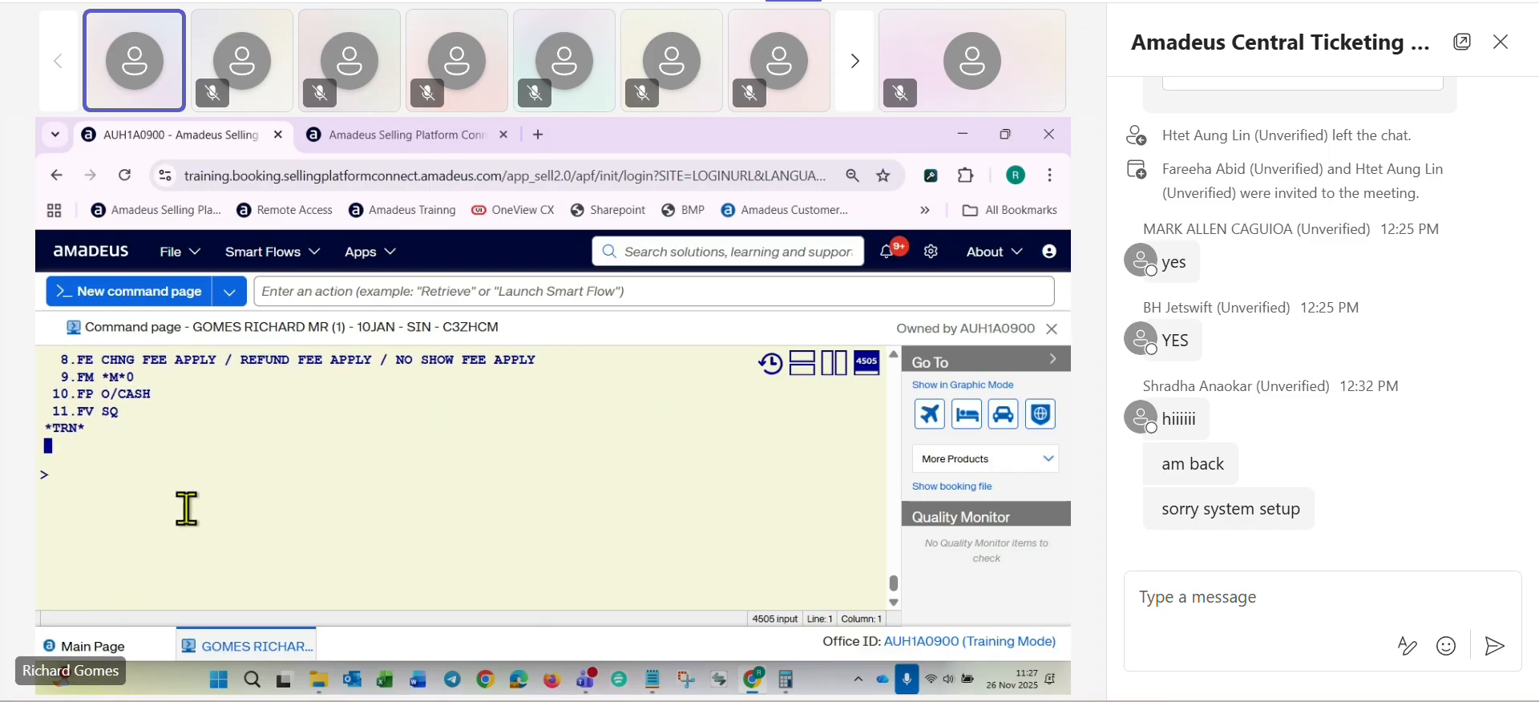
pyautogui.write('RFRG;ER')
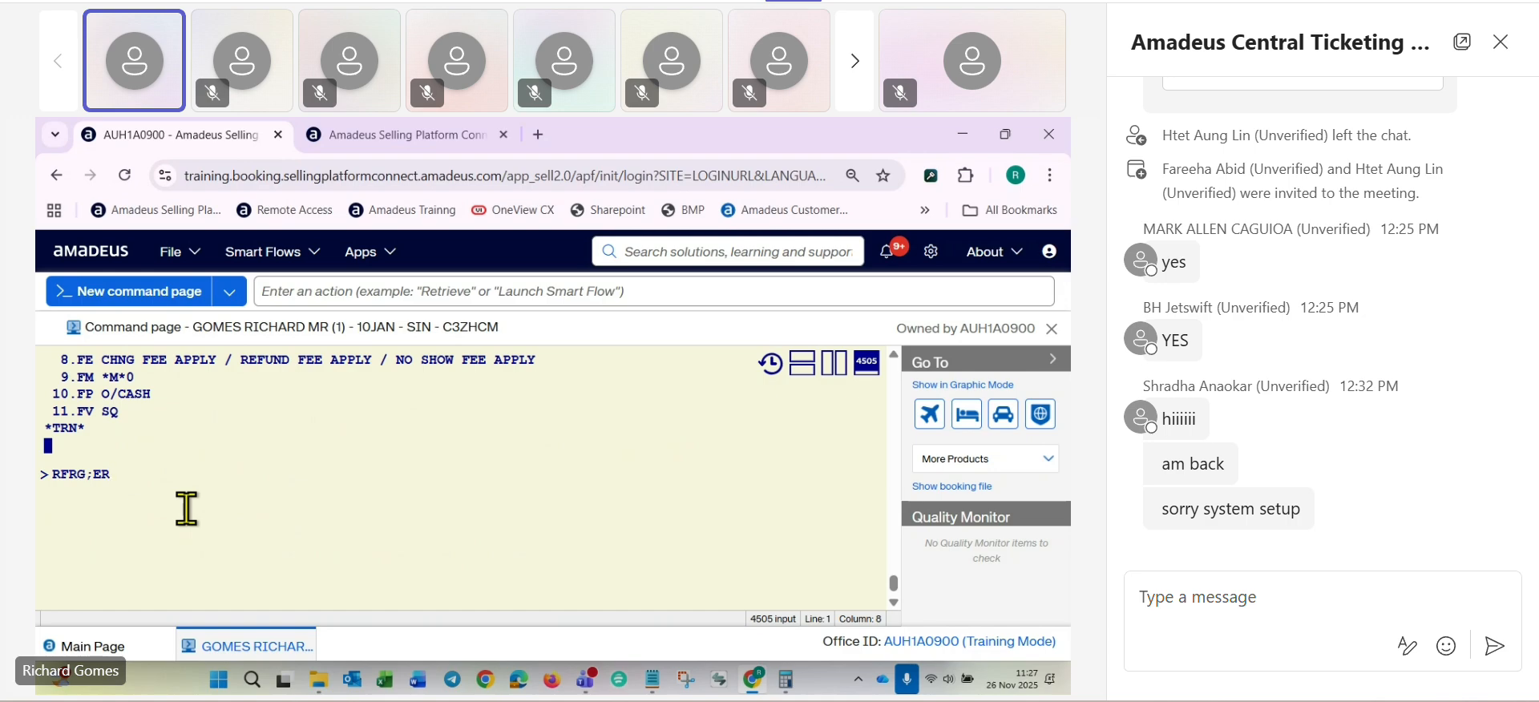
pyautogui.press('Return')
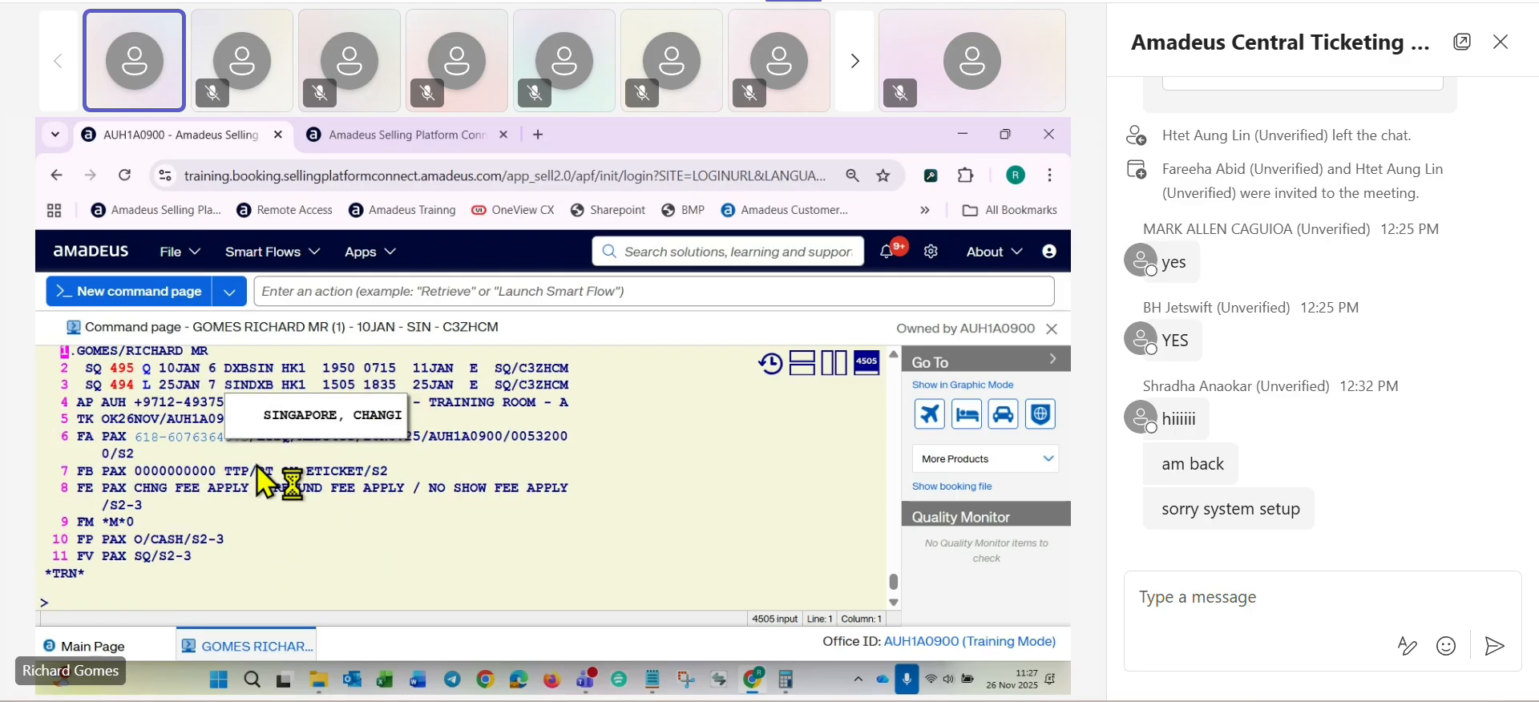
# - Display the exchange TST with TQT and examine its fare, old taxes and grand total
pyautogui.scroll(-3, 272, 385)
pyautogui.write('TQT')
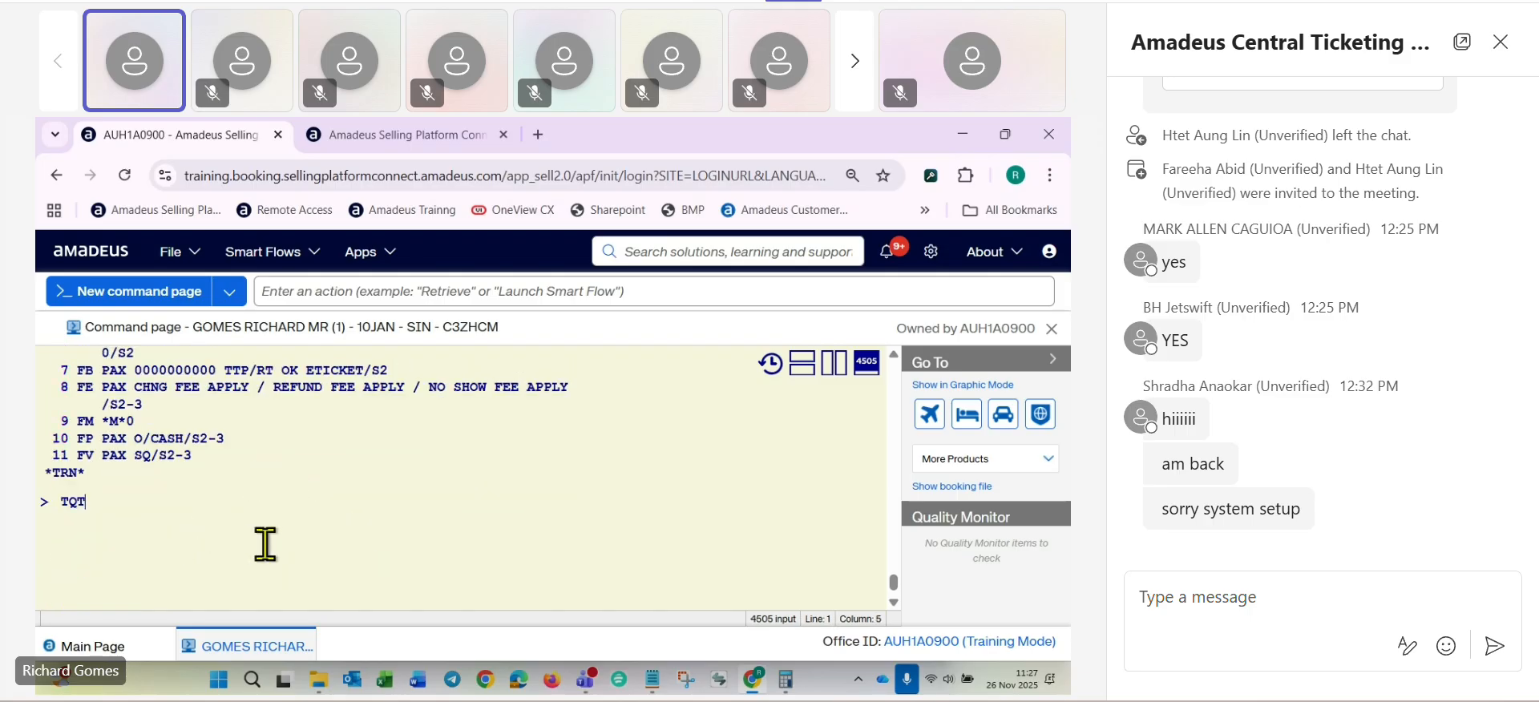
pyautogui.press('Return')
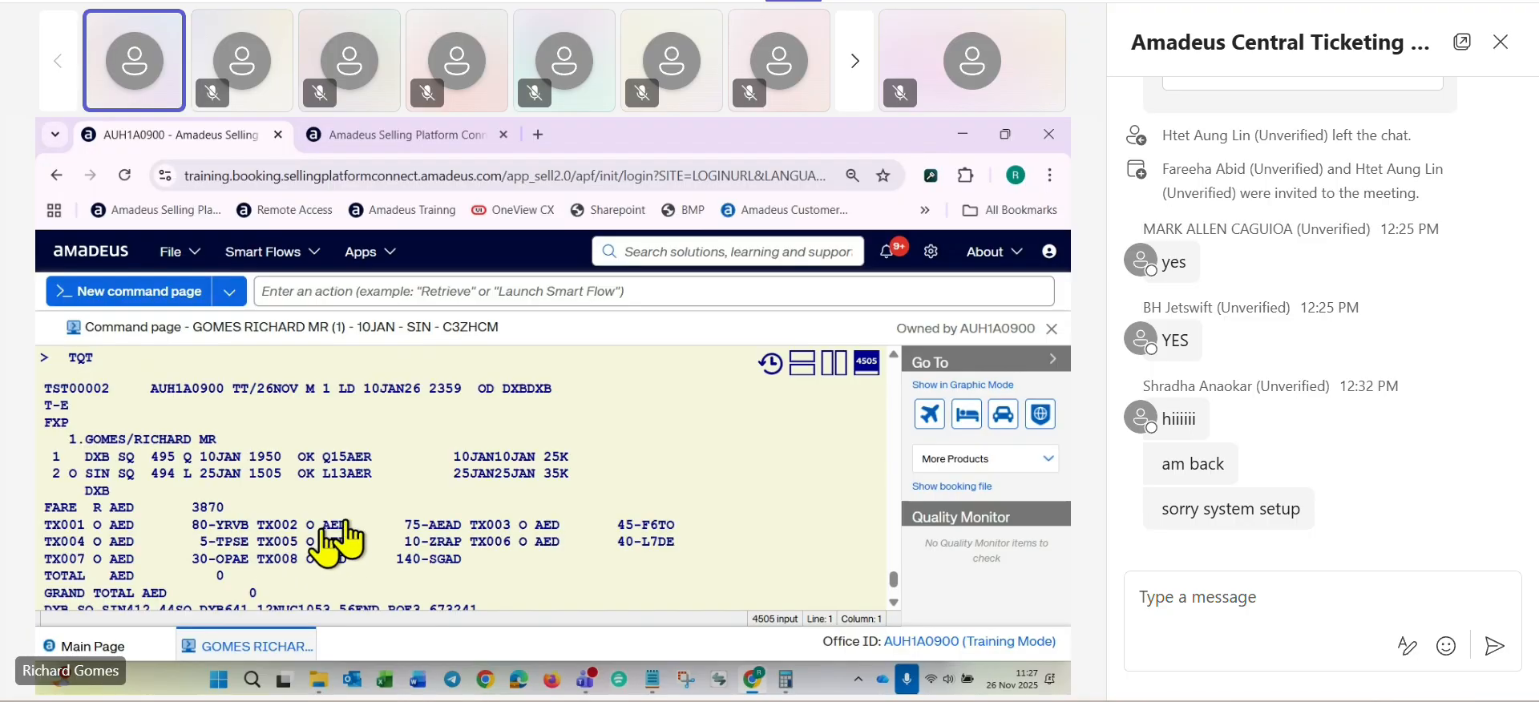
pyautogui.scroll(-1, 372, 520)
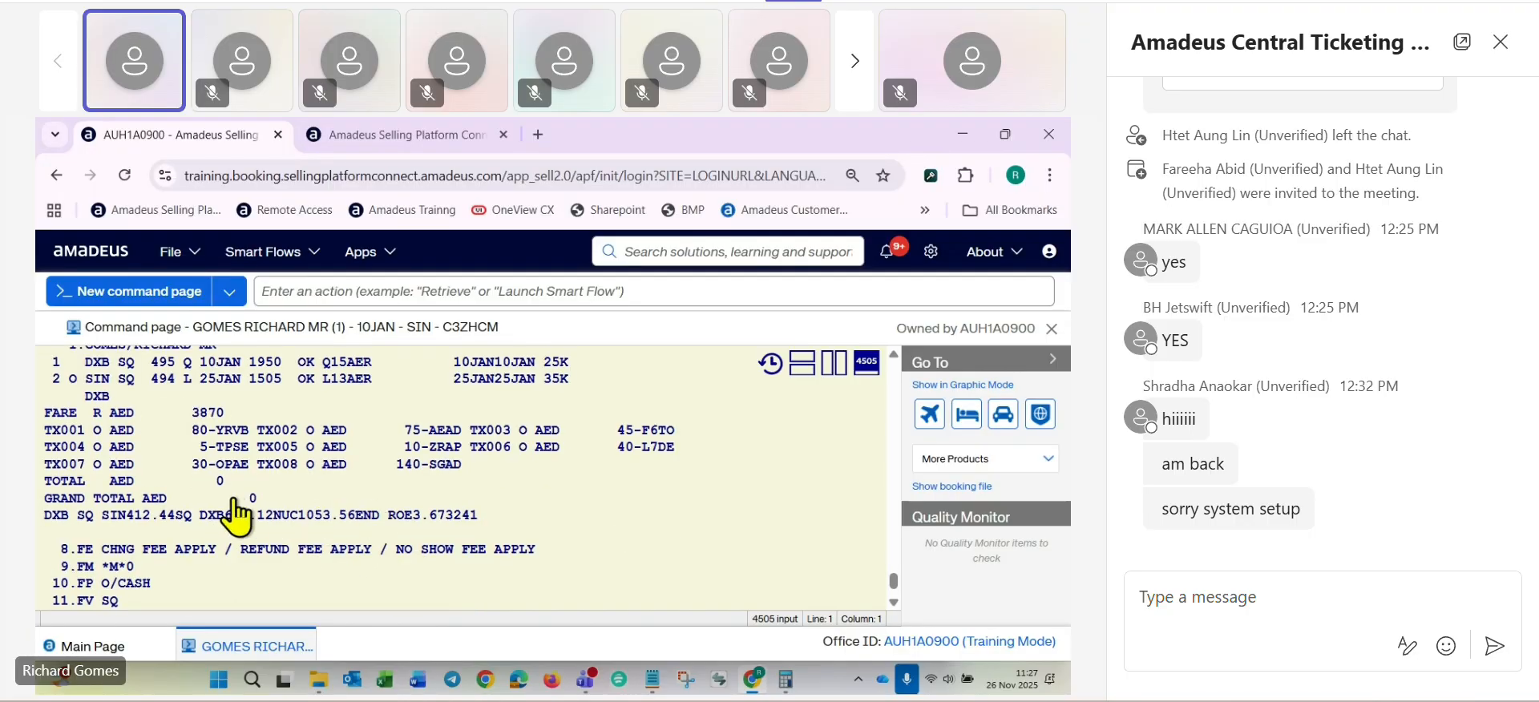
# - Check the change fee, fare difference and total ADC in the course notes against the exchange TST
pyautogui.hotkey('alt', 'Tab')
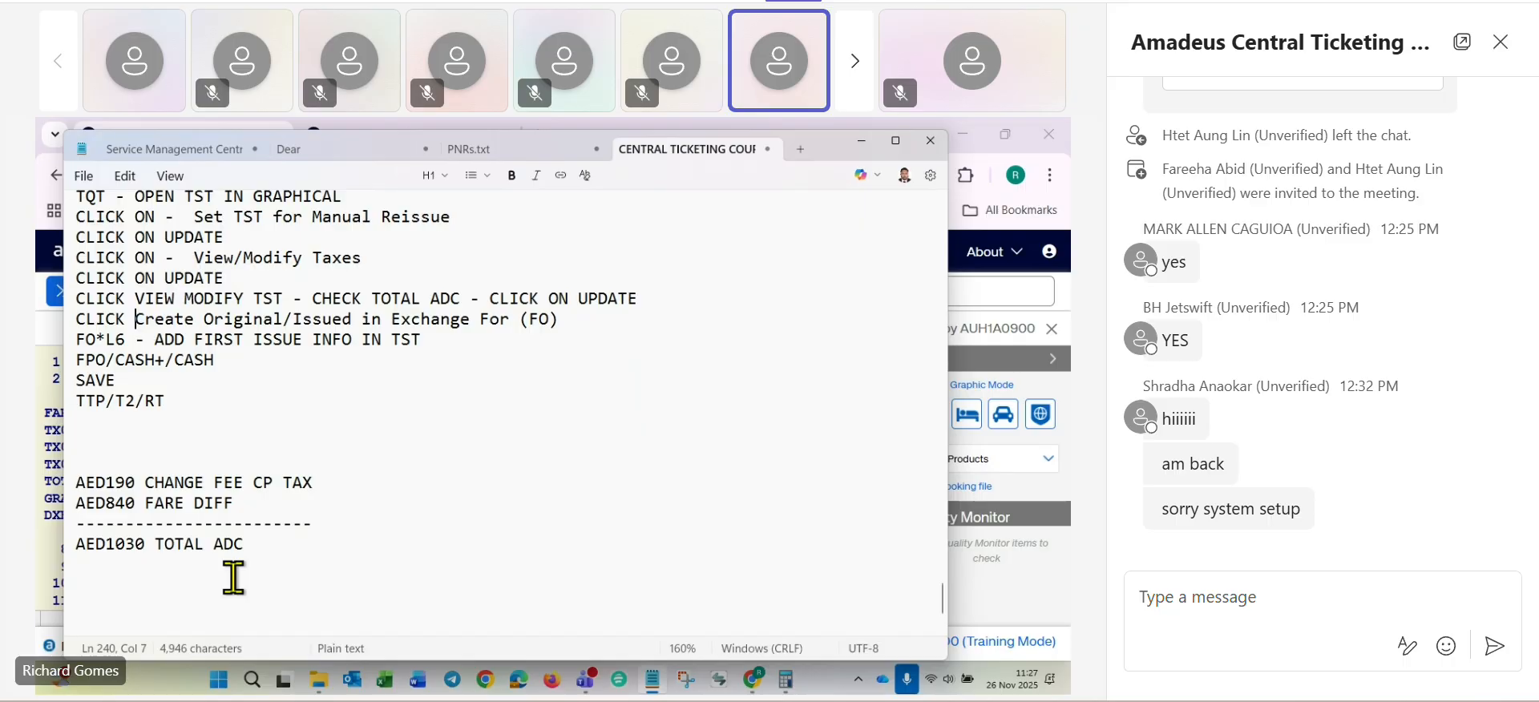
pyautogui.hotkey('alt', 'Tab')
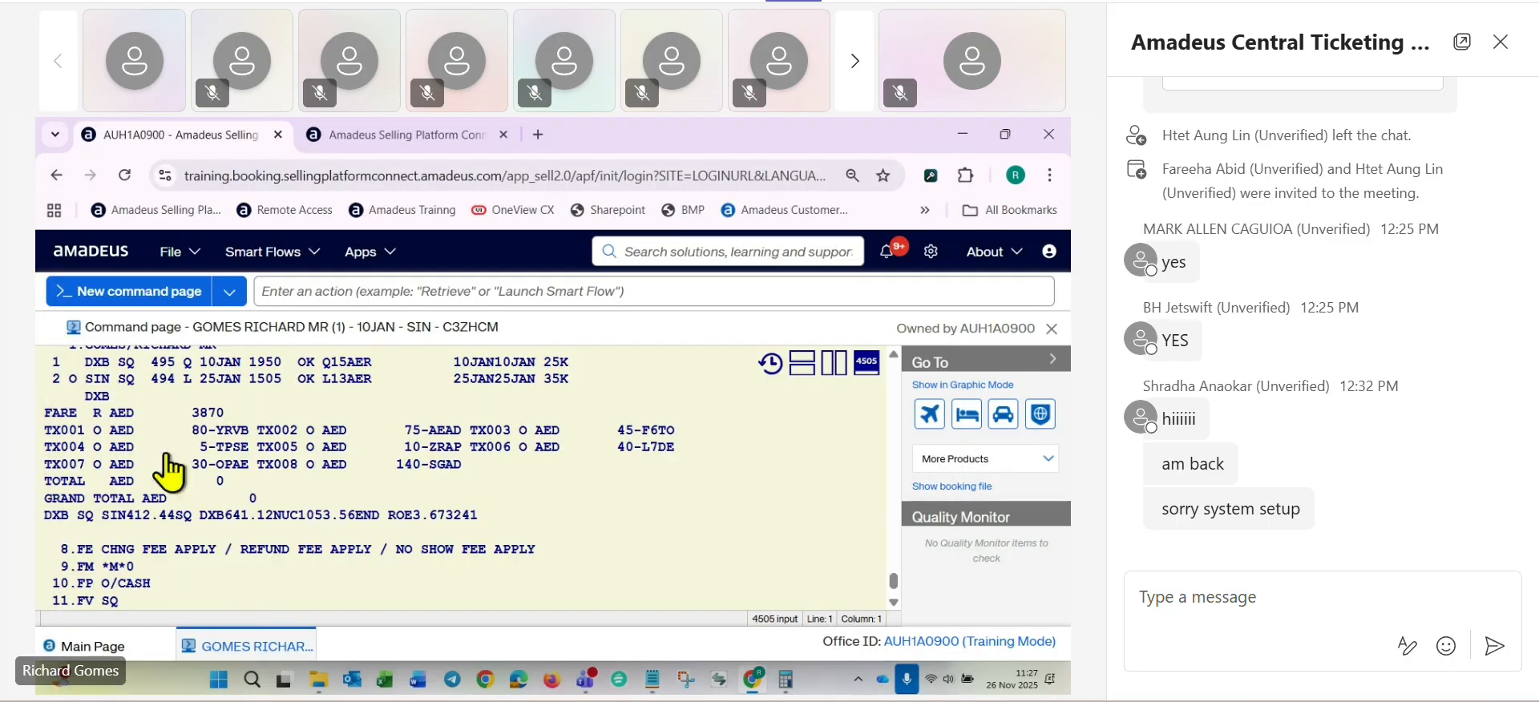
pyautogui.scroll(-1, 194, 458)
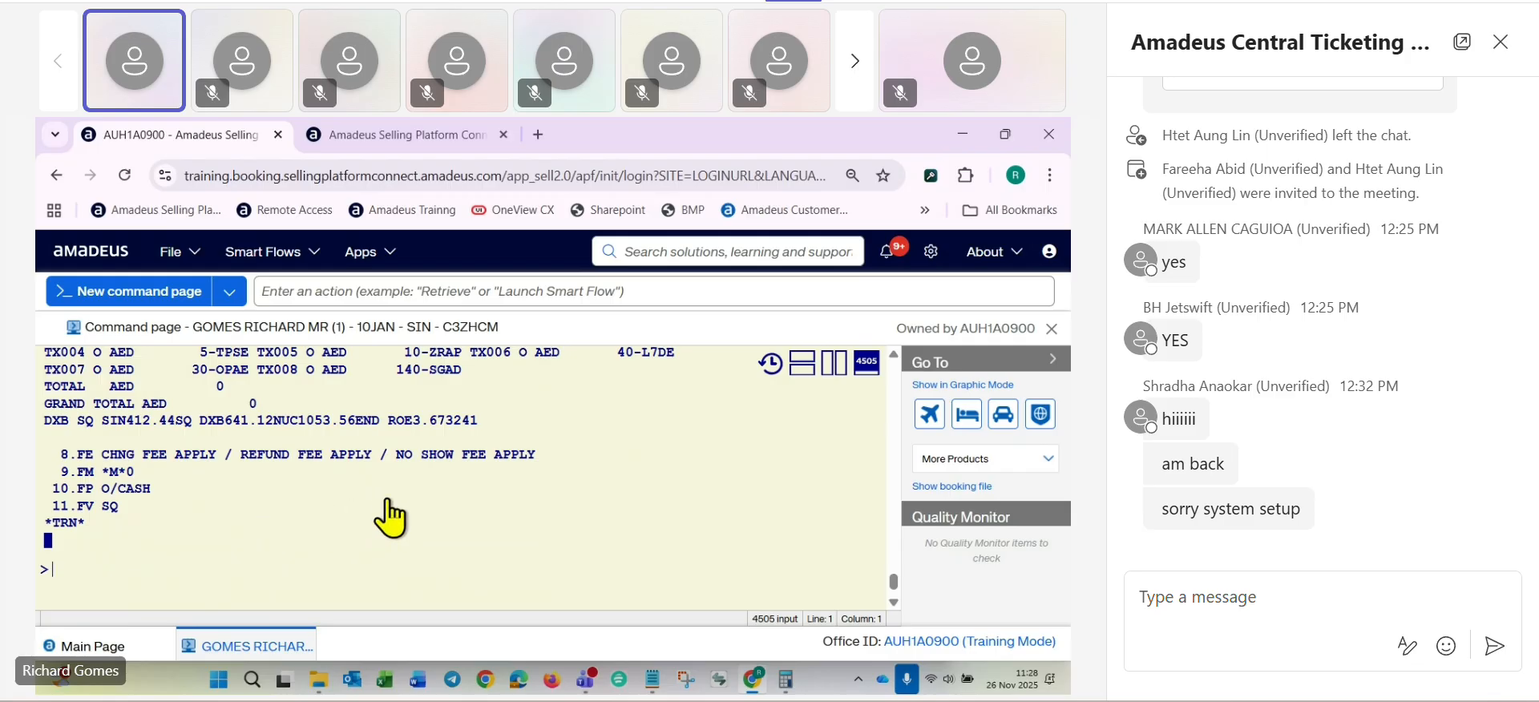
pyautogui.scroll(2, 393, 509)
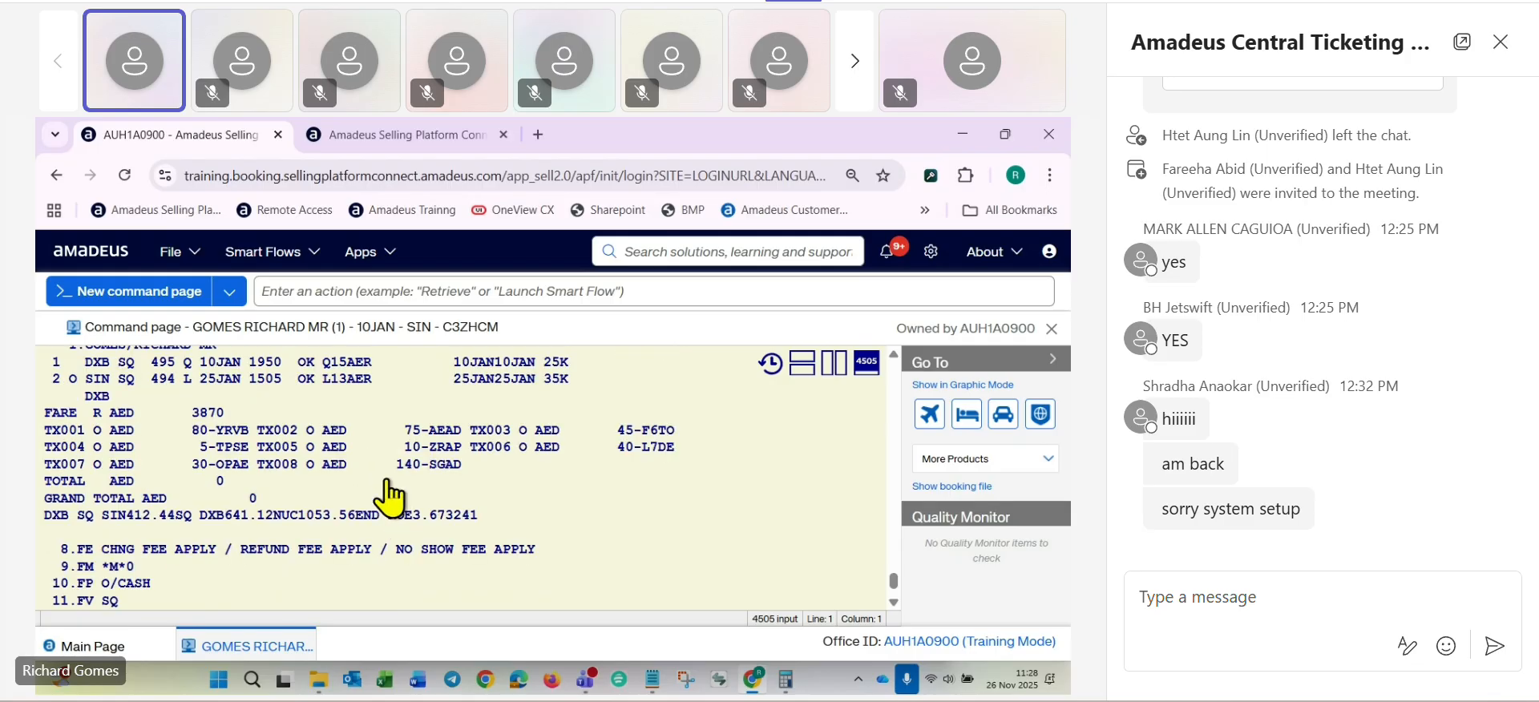
pyautogui.hotkey('alt', 'Tab')
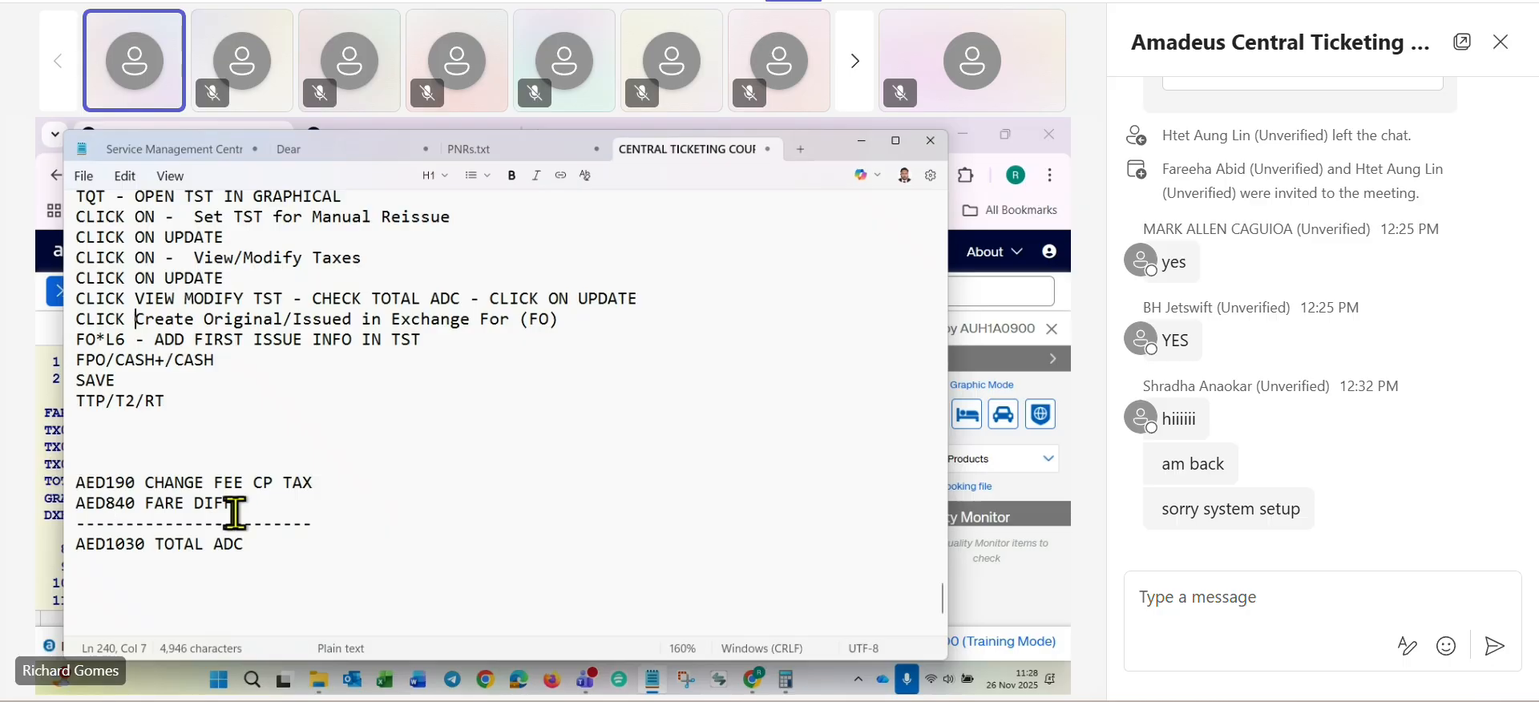
pyautogui.hotkey('alt', 'Tab')
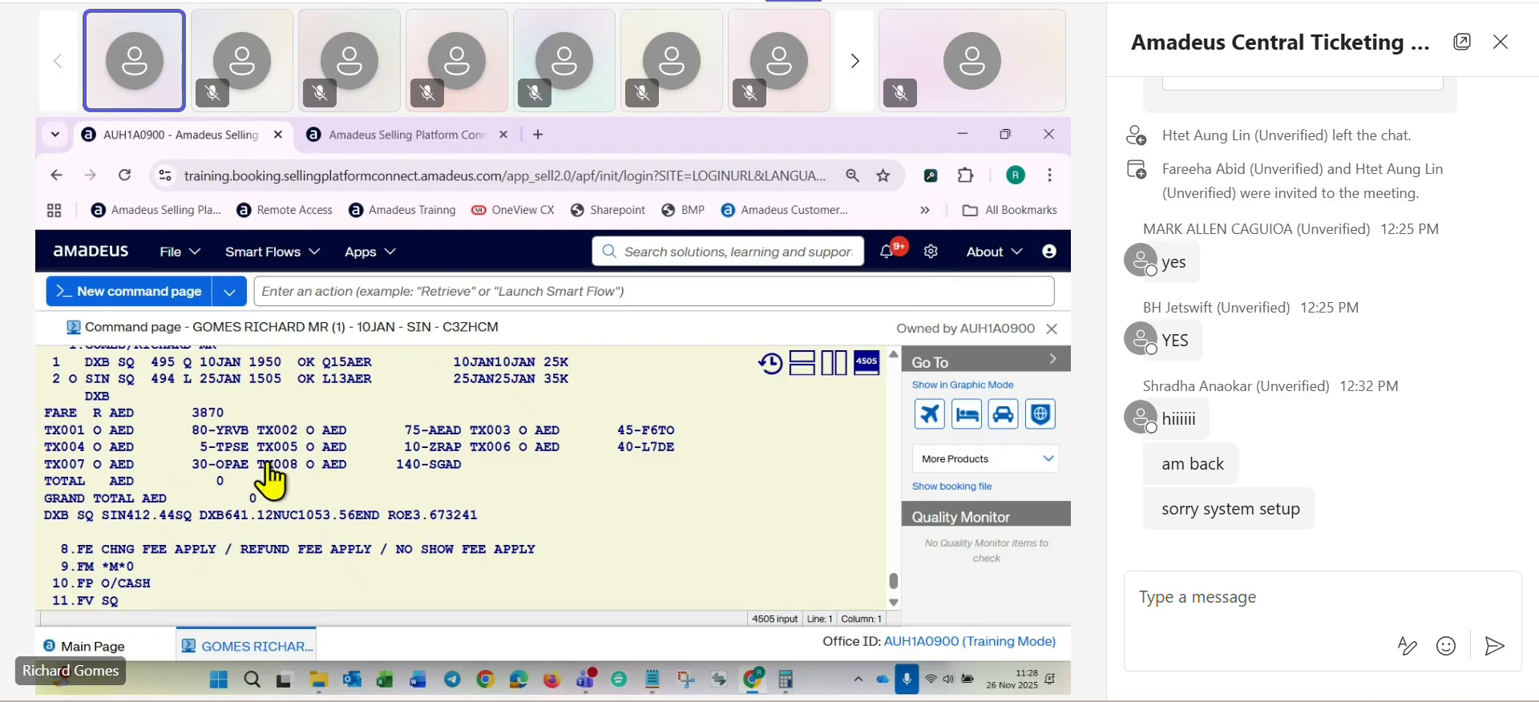
pyautogui.hotkey('alt', 'Tab')
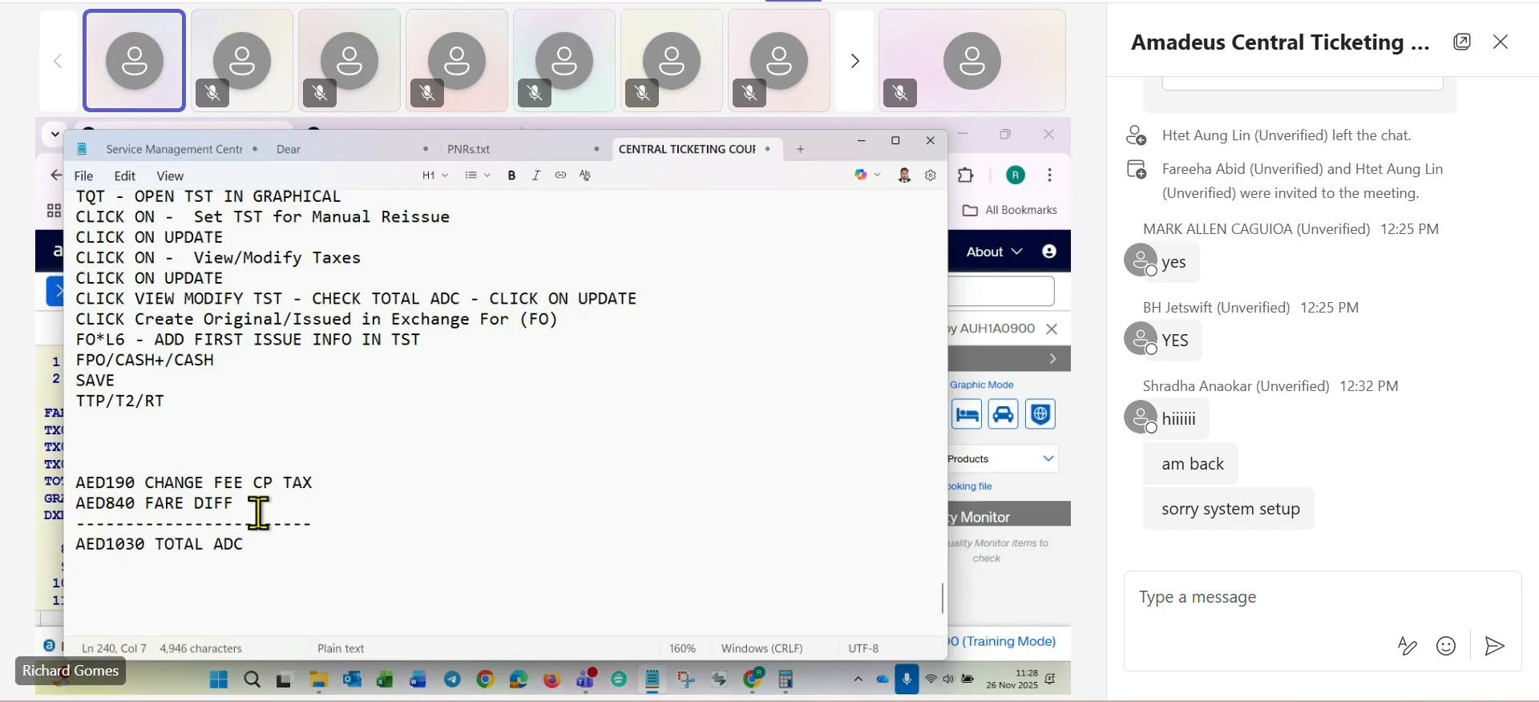
pyautogui.hotkey('alt', 'Tab')
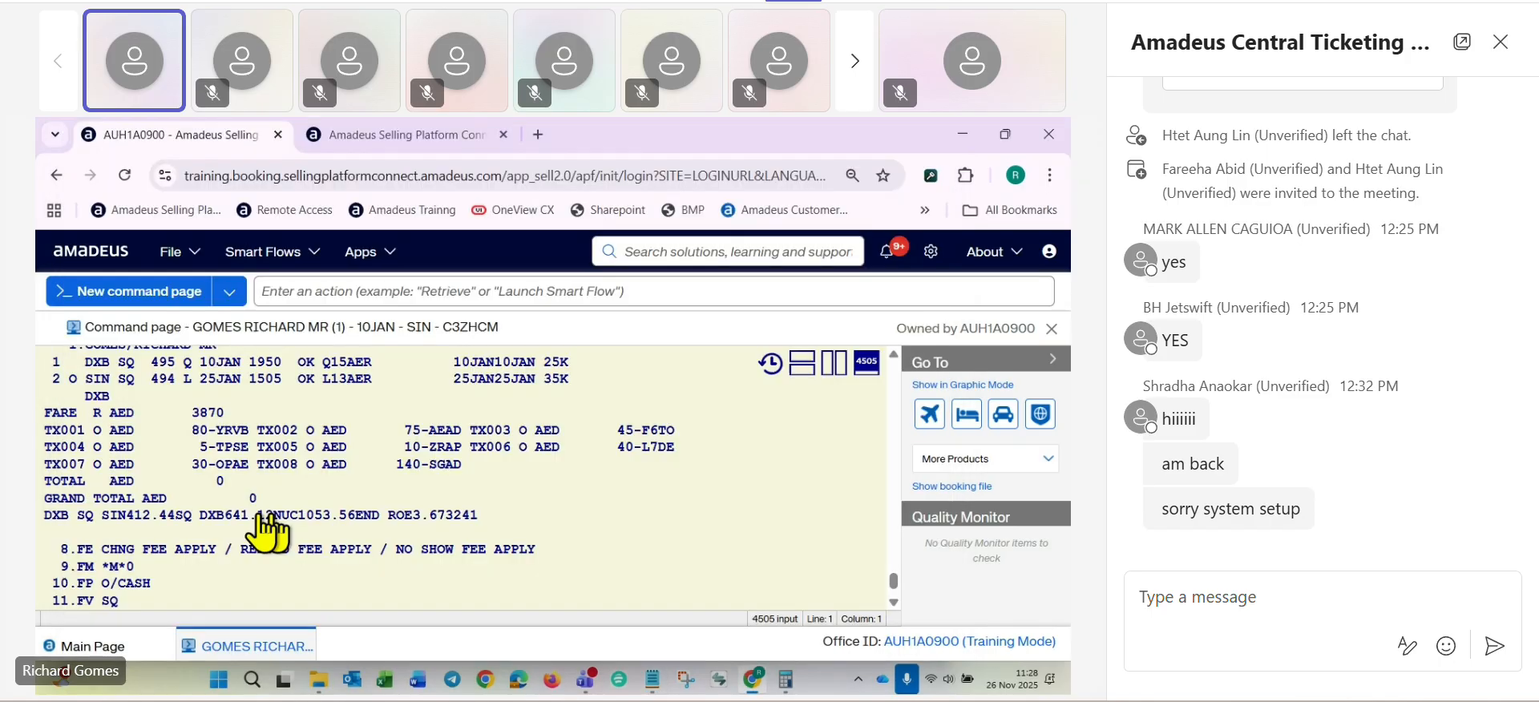
# - Begin a TTK entry that adds the AED 190 change fee as a new CP tax, using TTK/X190CP/
pyautogui.scroll(-2, 256, 519)
pyautogui.doubleClick(134, 558)
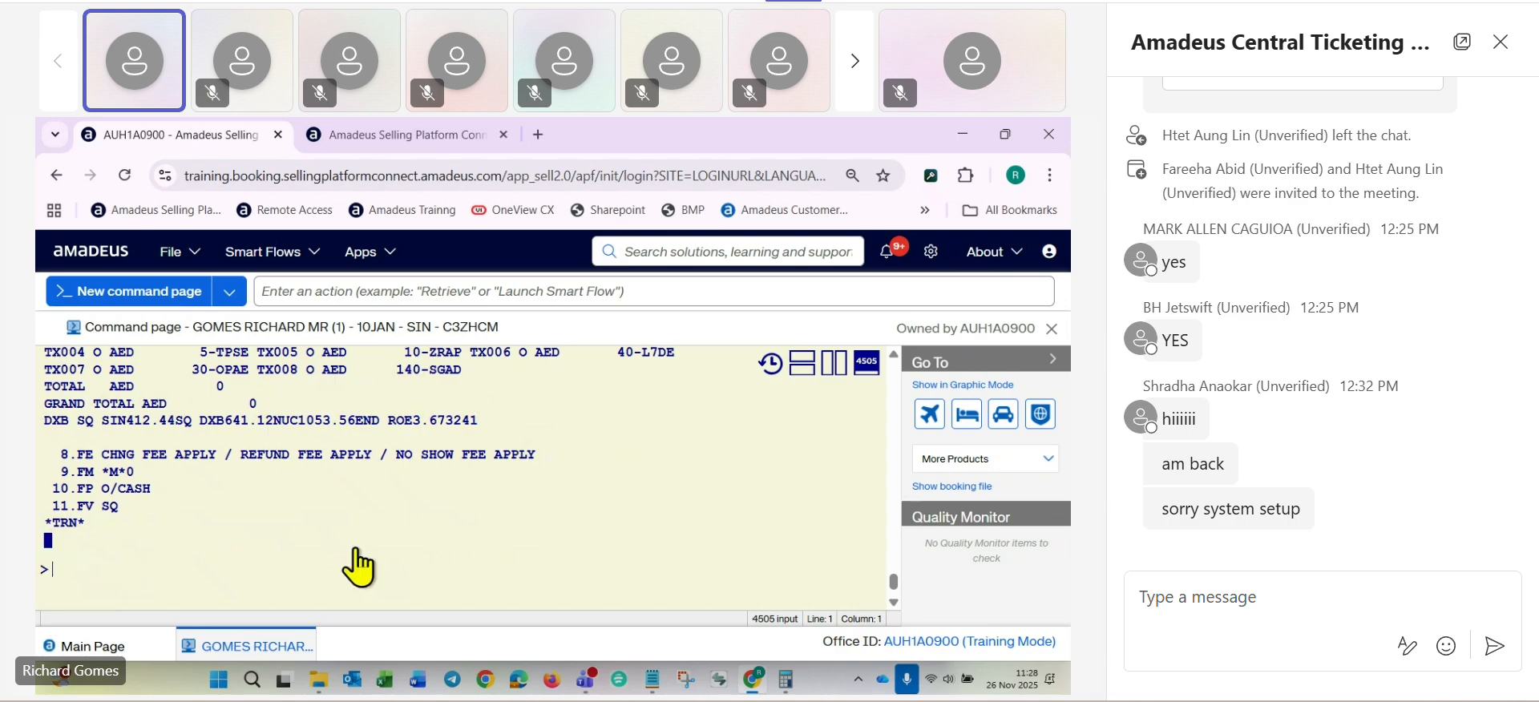
pyautogui.write('TTK')
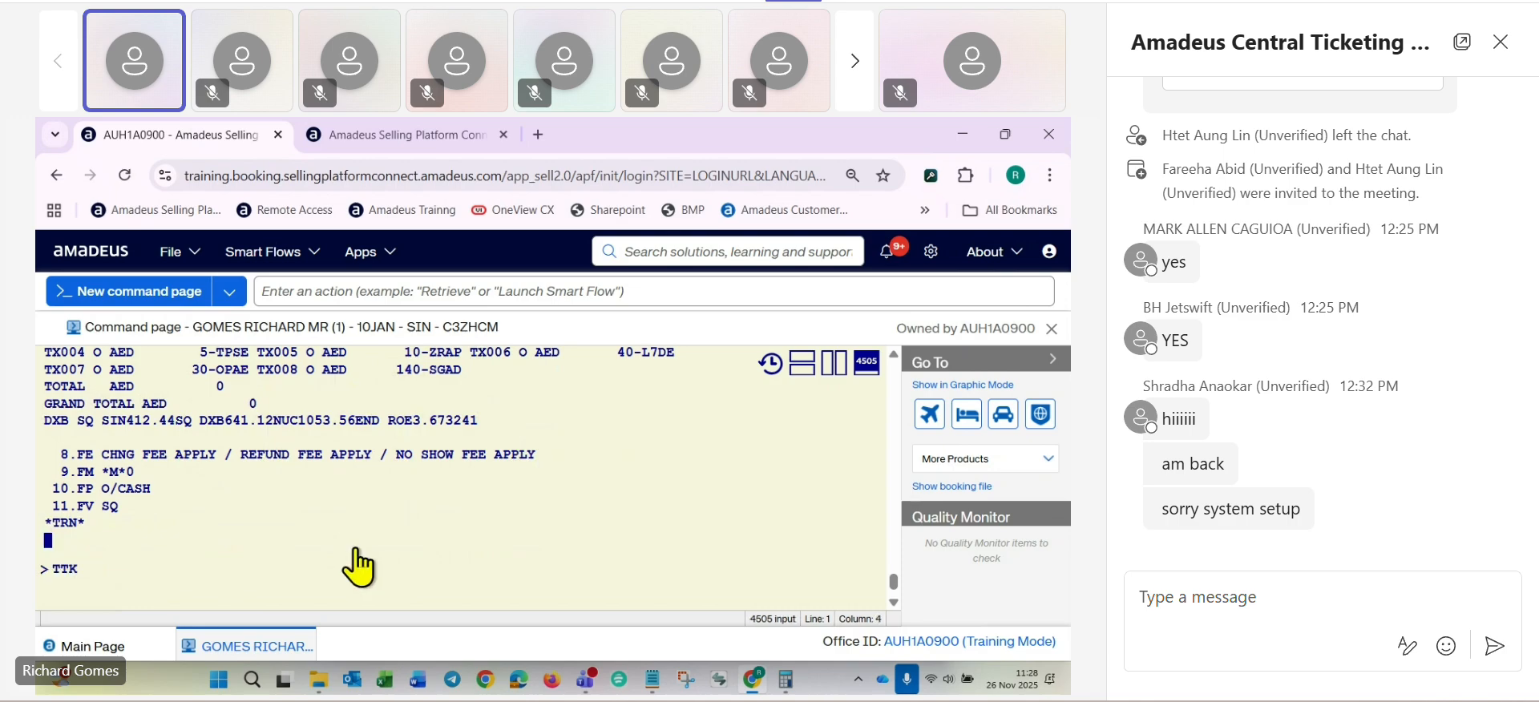
pyautogui.write('/X190CF')
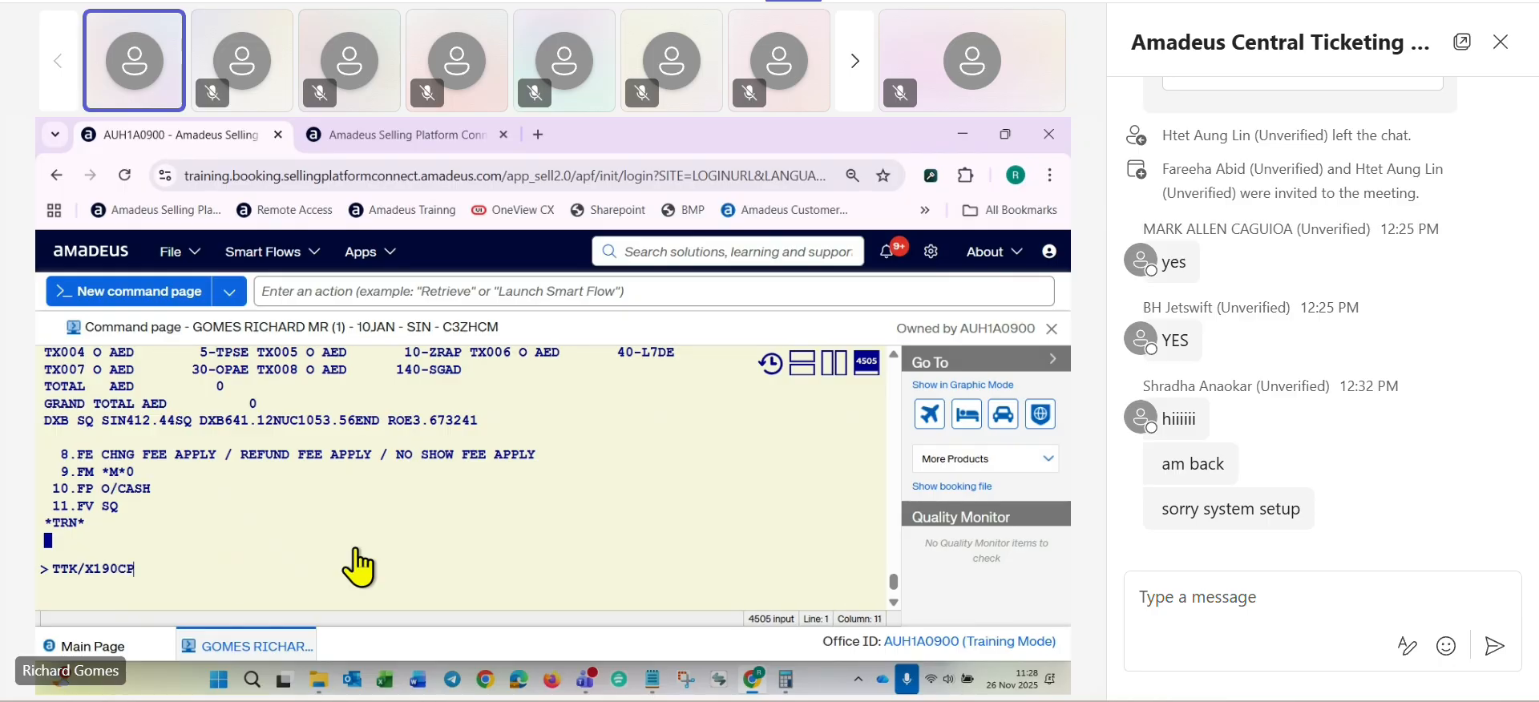
pyautogui.write('/')
pyautogui.write('TA')
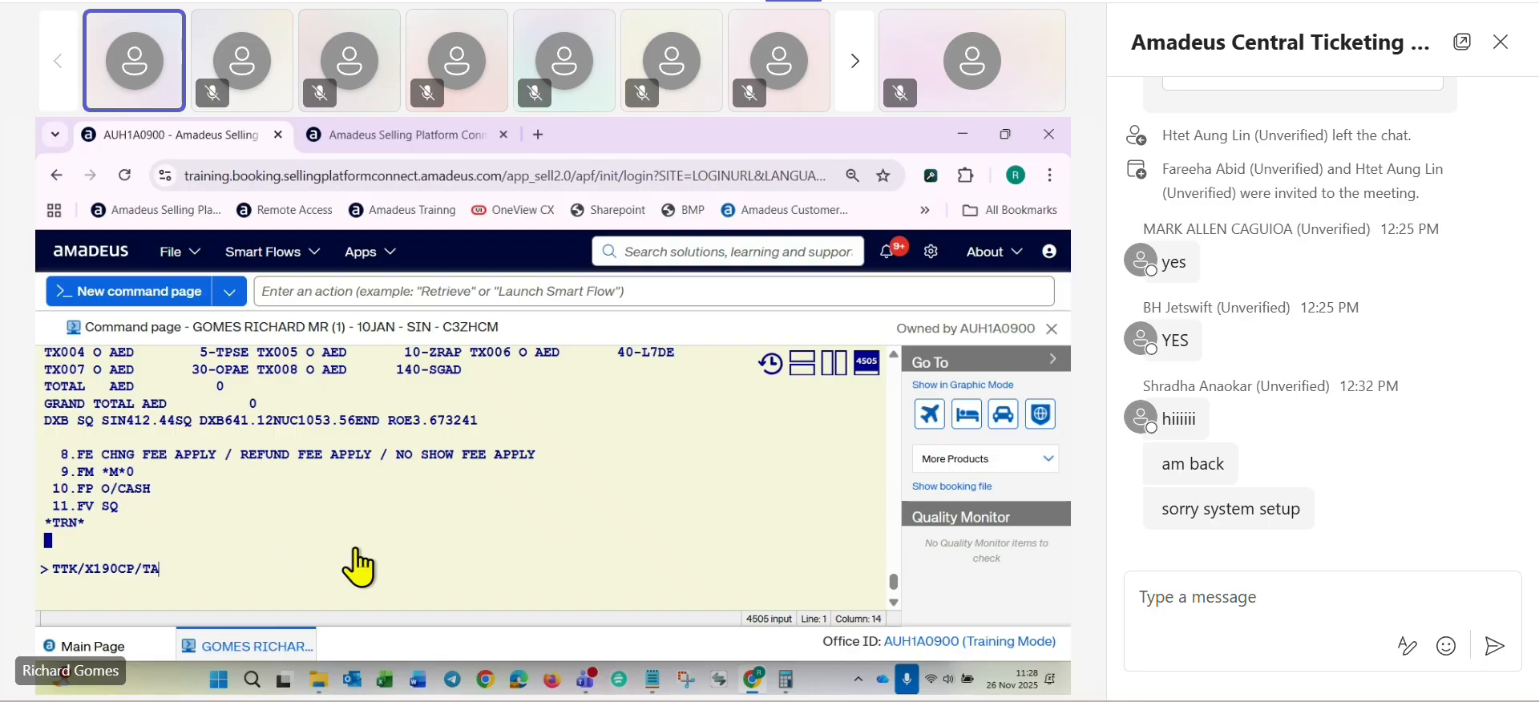
pyautogui.write('ED')
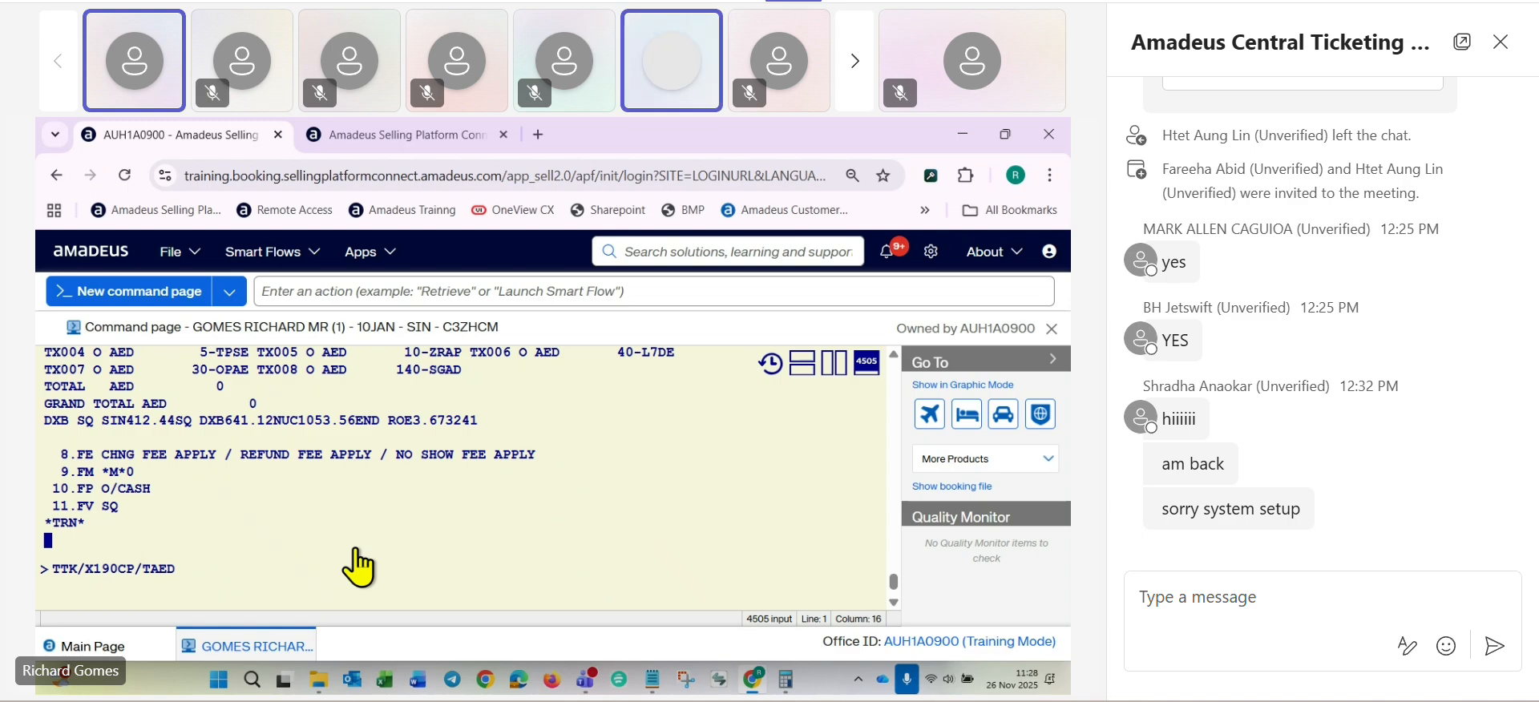
pyautogui.press('BackSpace')
pyautogui.press('BackSpace')
pyautogui.press('BackSpace')
pyautogui.press('BackSpace')
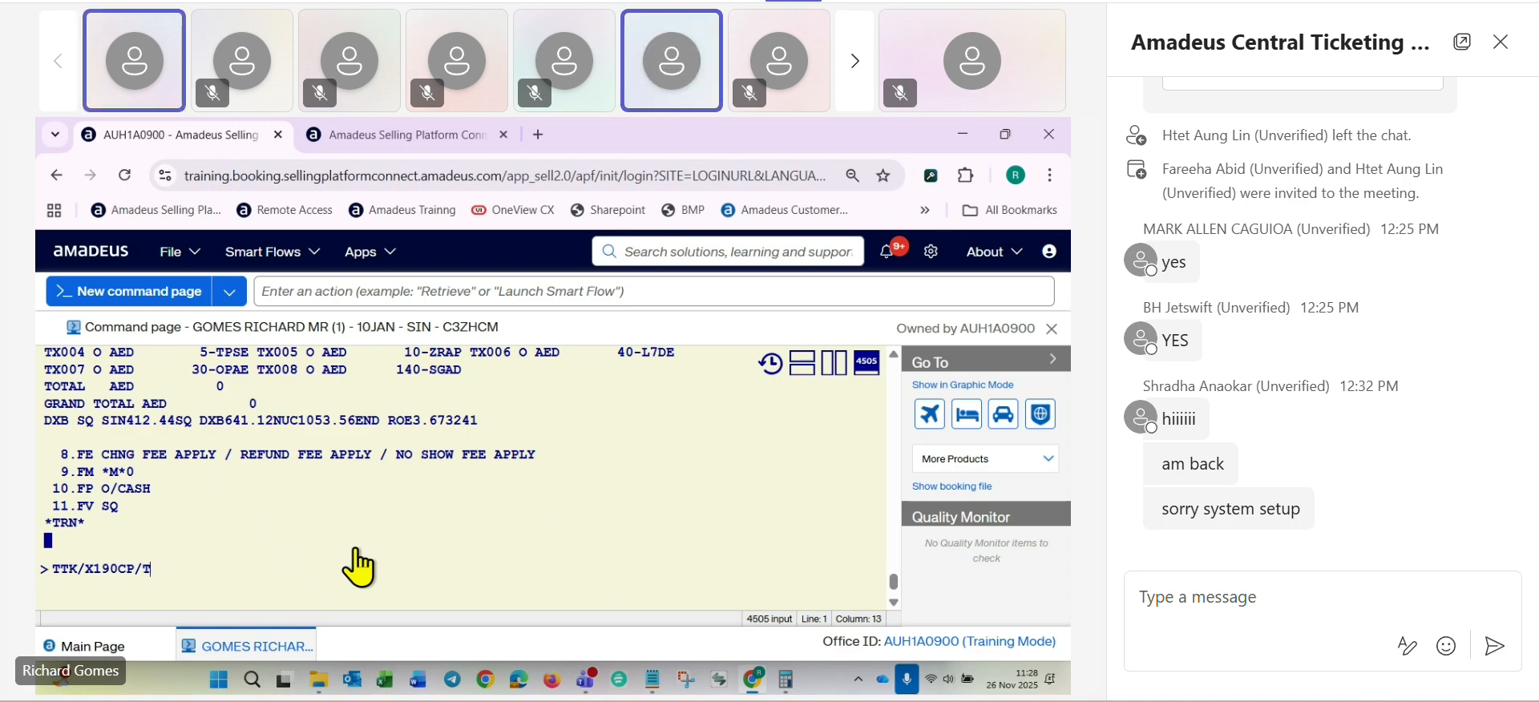
pyautogui.write('X')
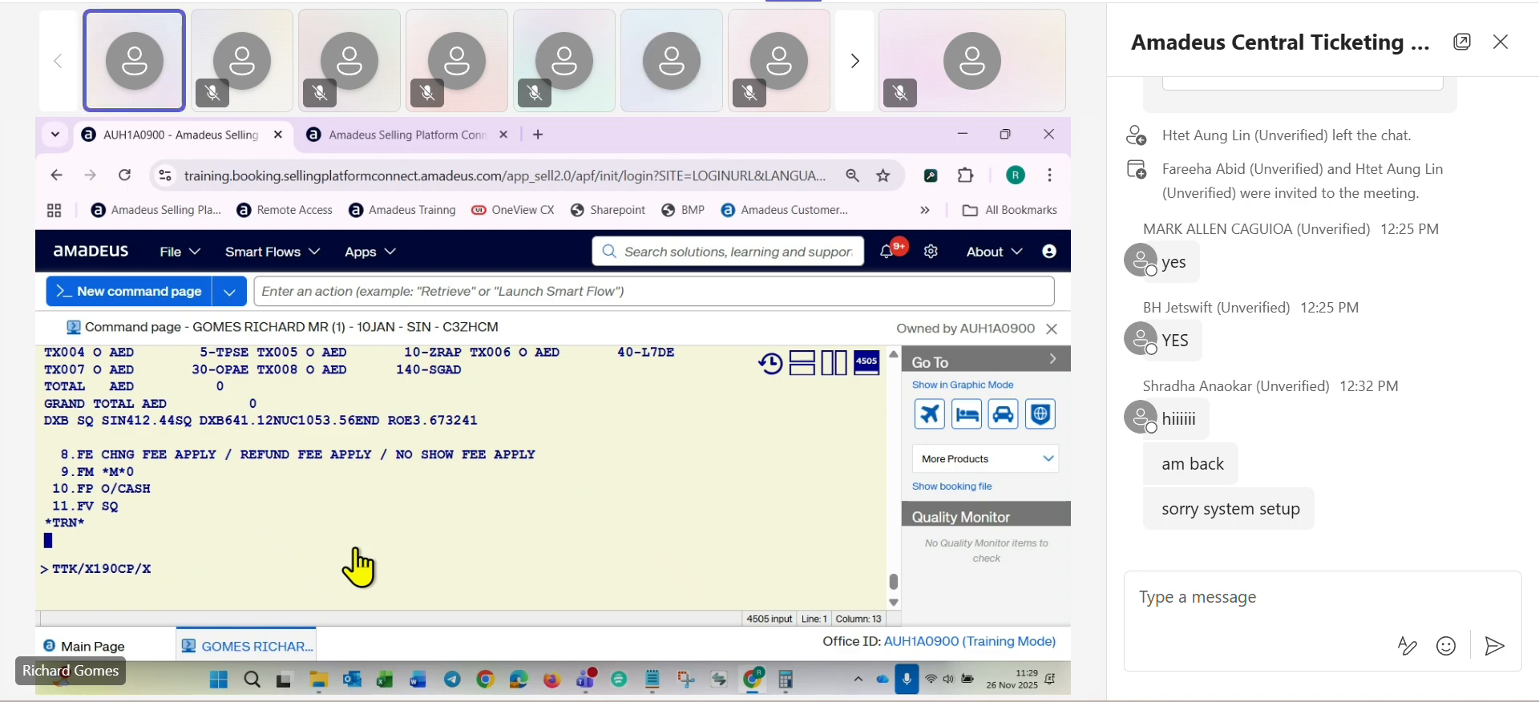
pyautogui.write('200YQ/X1')
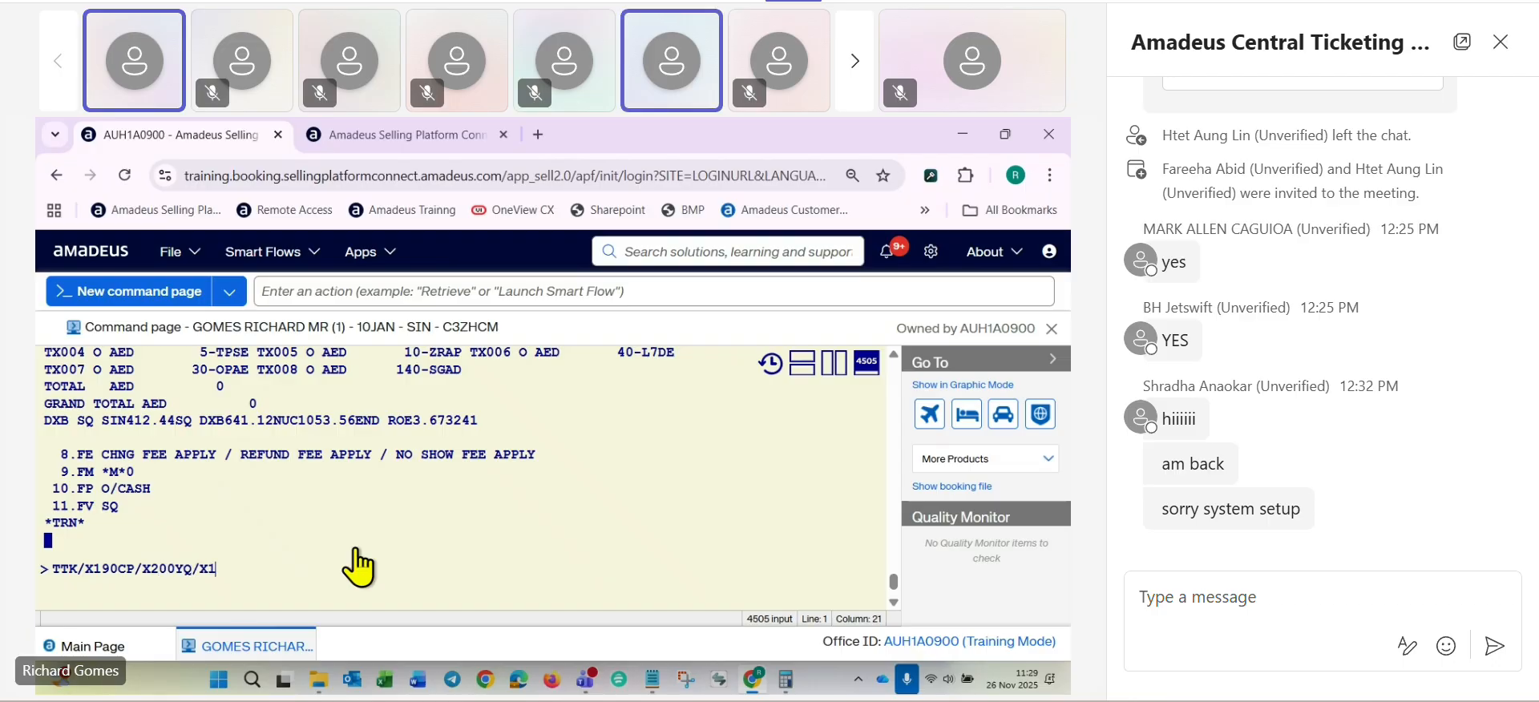
pyautogui.write('00YR')
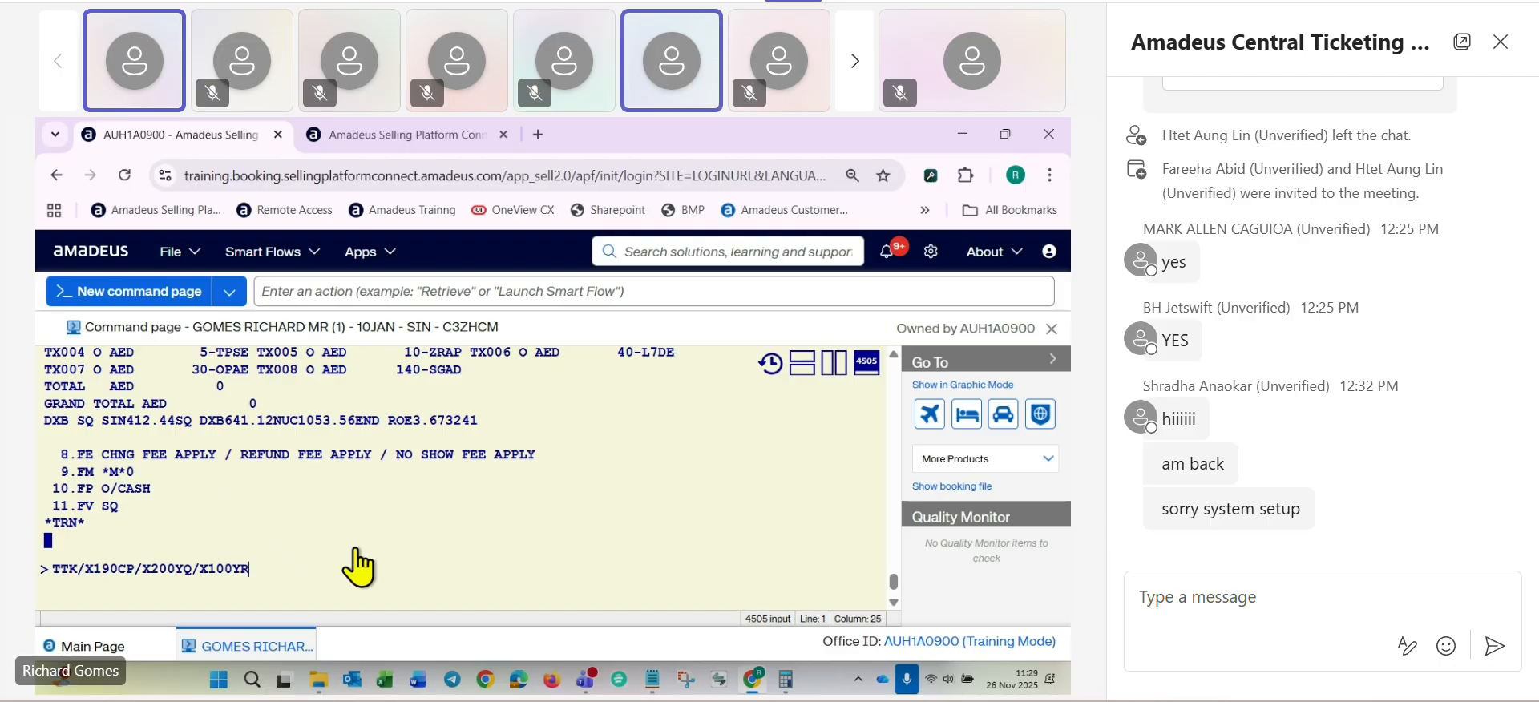
pyautogui.press('BackSpace')
pyautogui.press('BackSpace')
pyautogui.press('BackSpace')
pyautogui.press('BackSpace')
pyautogui.press('BackSpace')
pyautogui.press('BackSpace')
pyautogui.press('BackSpace')
pyautogui.press('BackSpace')
pyautogui.press('BackSpace')
pyautogui.press('BackSpace')
pyautogui.press('BackSpace')
pyautogui.press('BackSpace')
pyautogui.press('BackSpace')
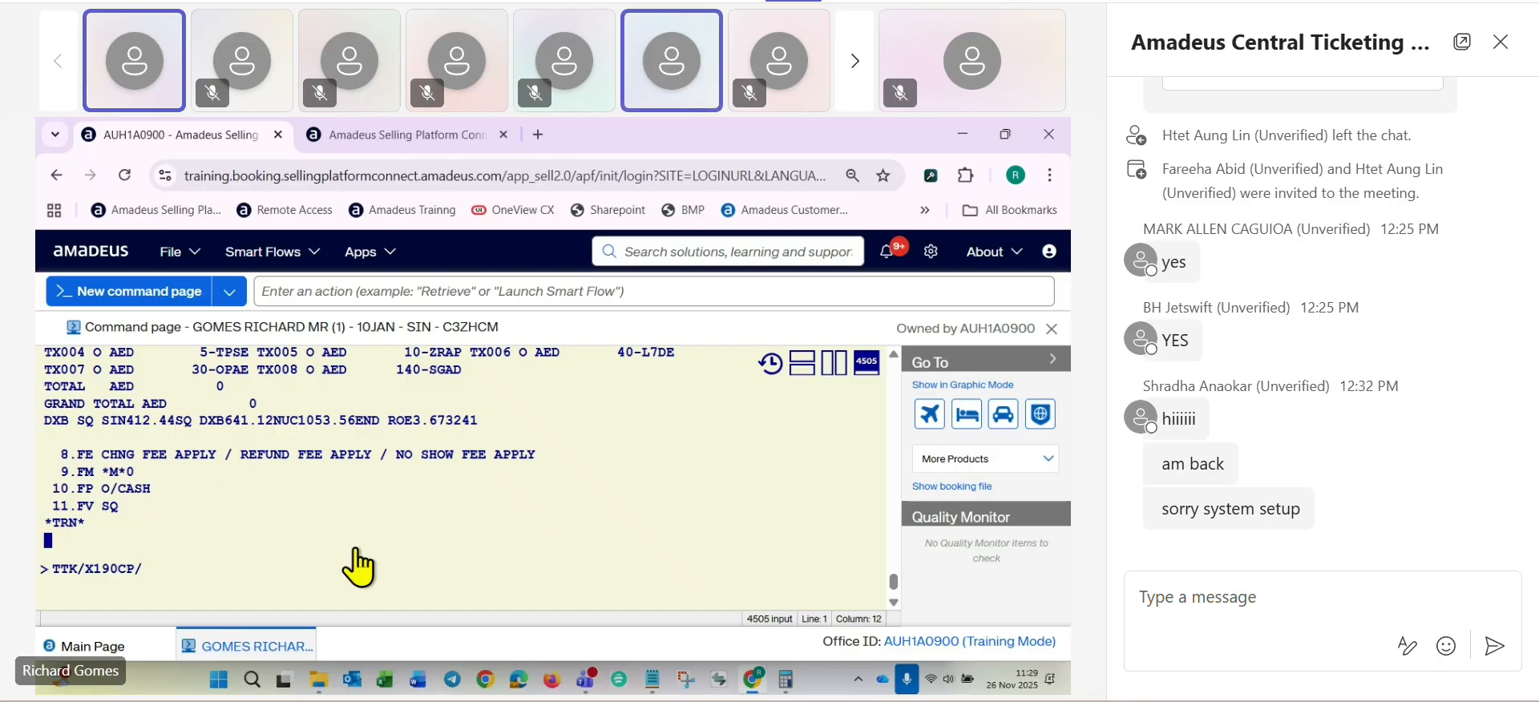
# - Complete the entry with the total additional collection as TAED1030 and update the TST
pyautogui.write('T')
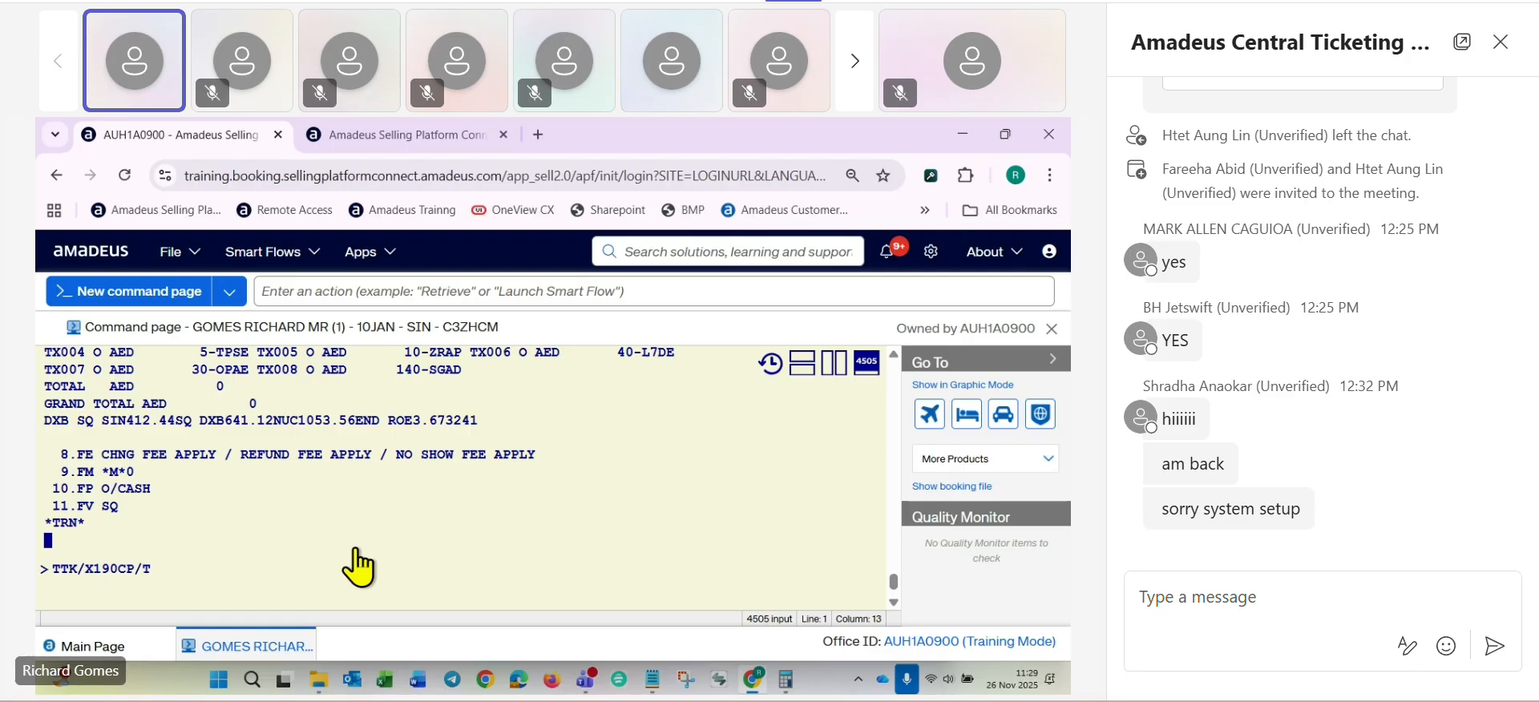
pyautogui.write('AED1030')
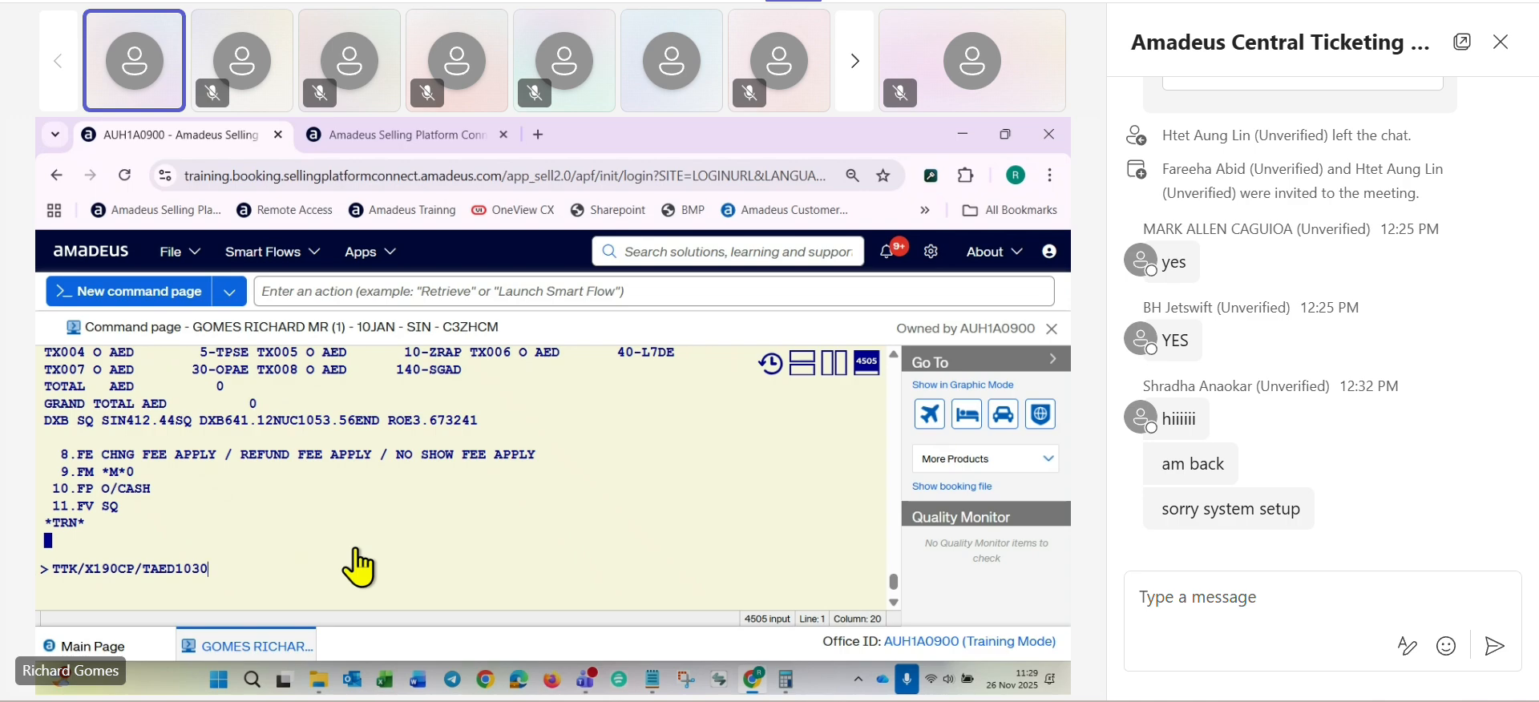
pyautogui.press('Return')
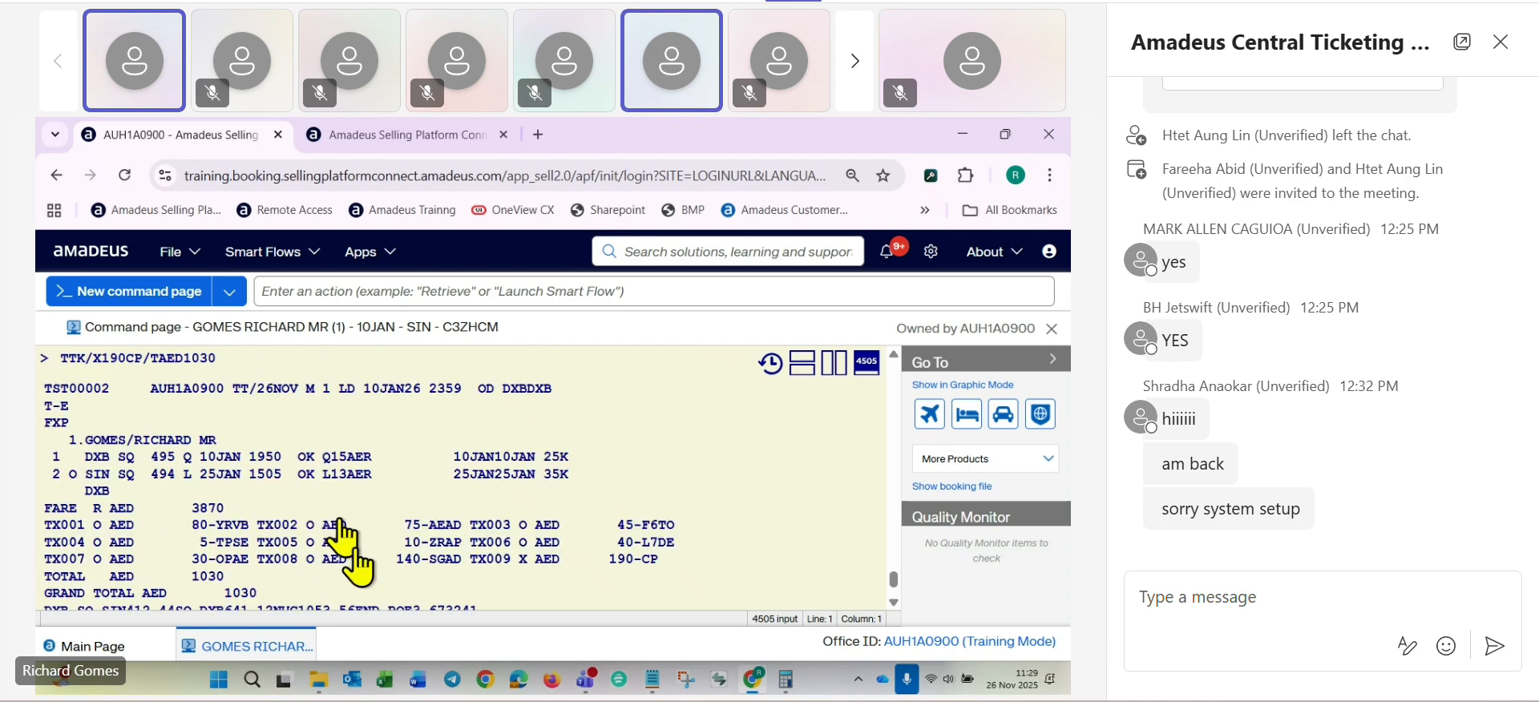
# - Check the grand total and the new CP tax line in the updated TST
pyautogui.scroll(-2, 117, 553)
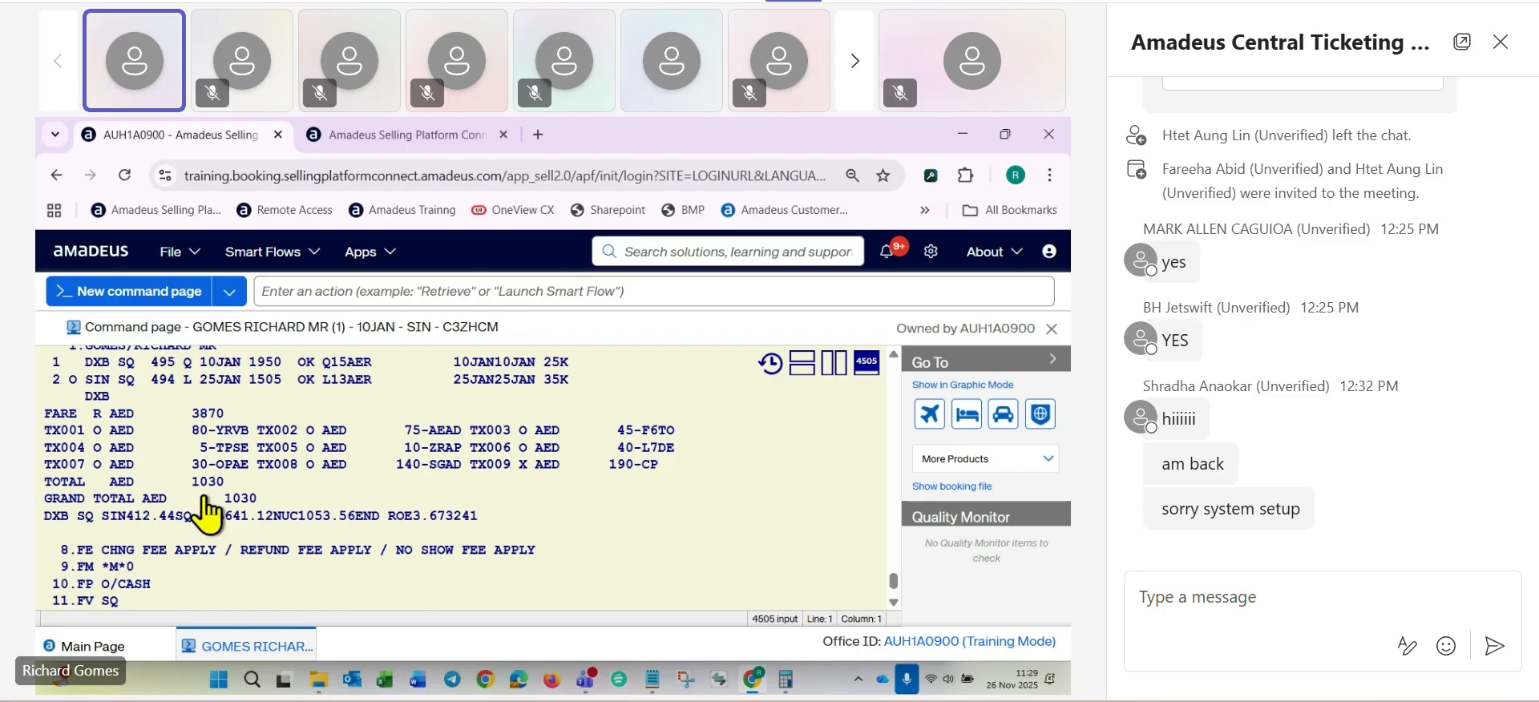
pyautogui.doubleClick(239, 499)
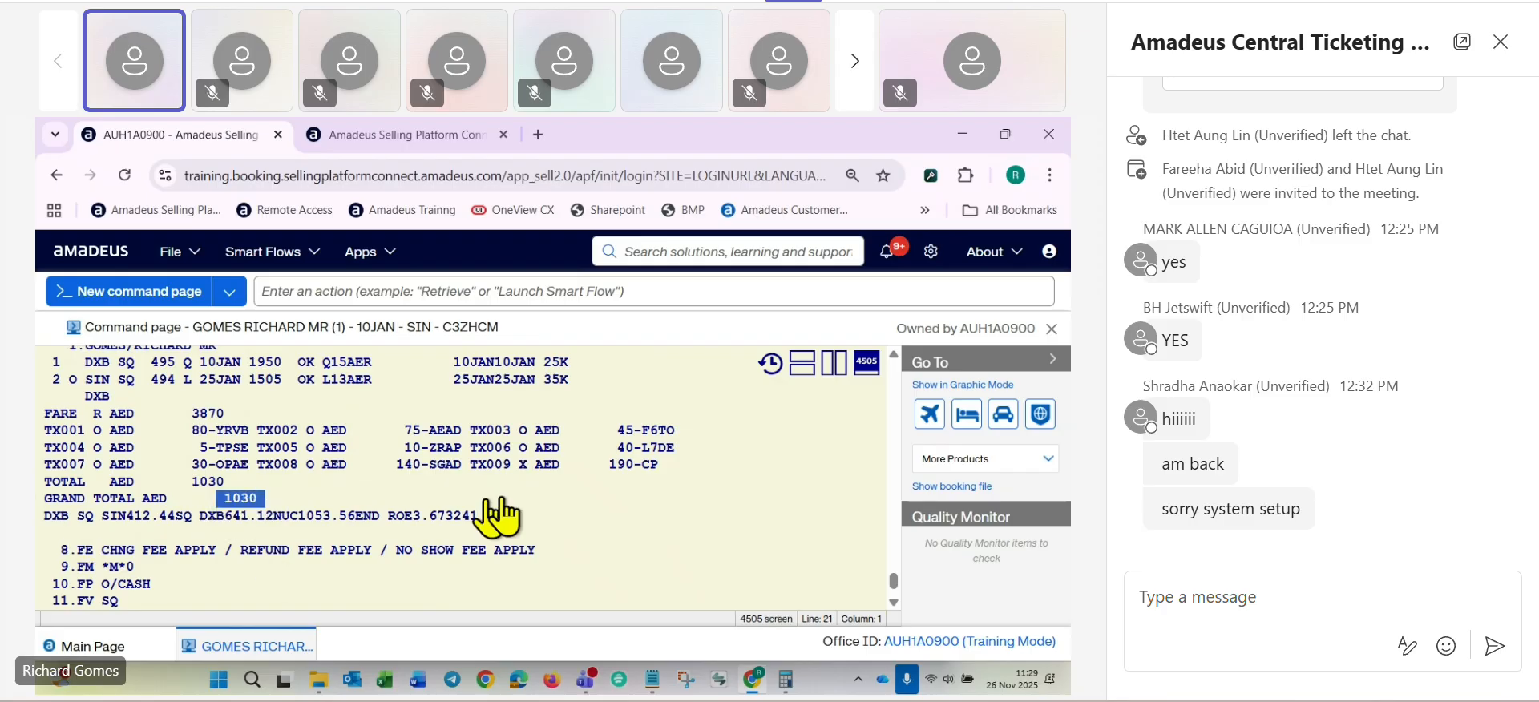
pyautogui.moveTo(476, 469); pyautogui.dragTo(665, 473)
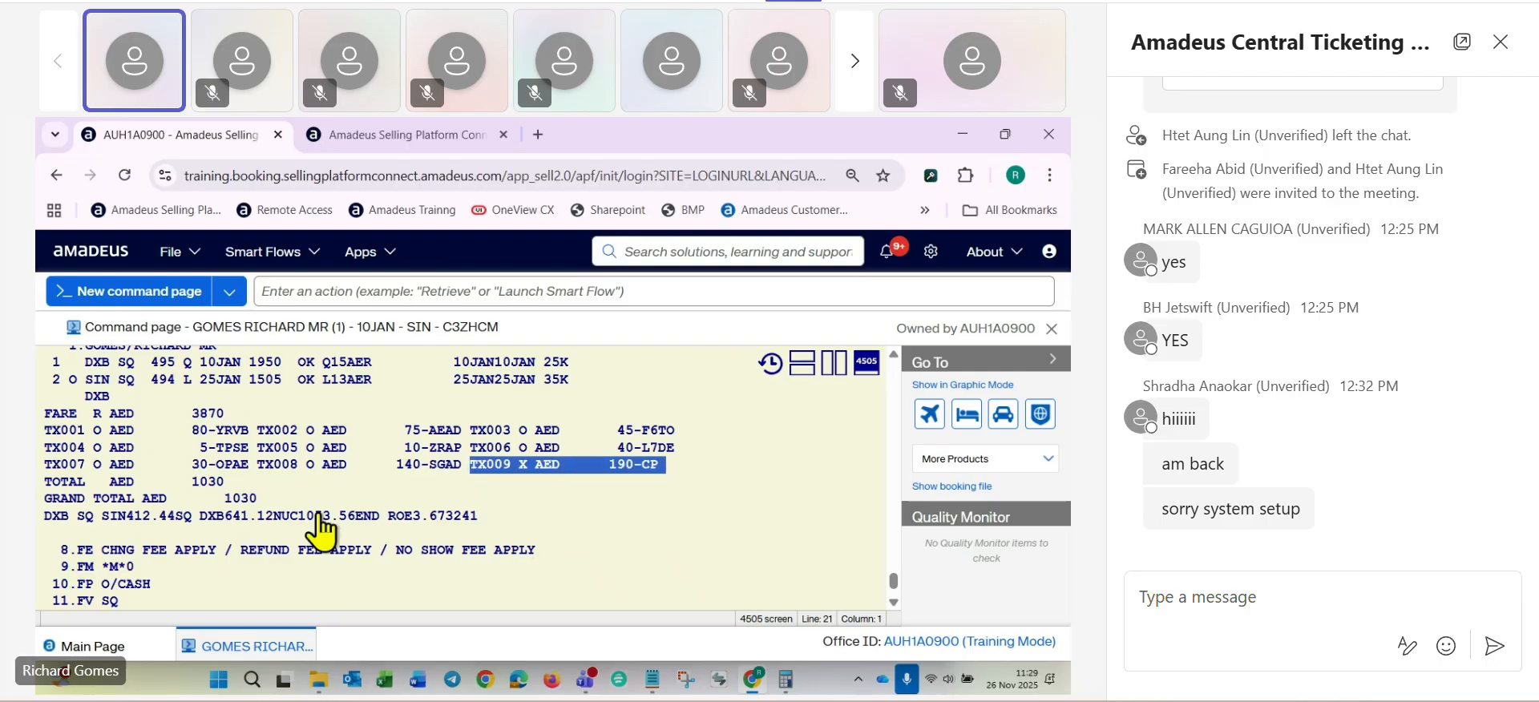
# - Save and redisplay the booking with the updated exchange TST using RFRG;ER
pyautogui.scroll(-2, 193, 541)
pyautogui.click(86, 569)
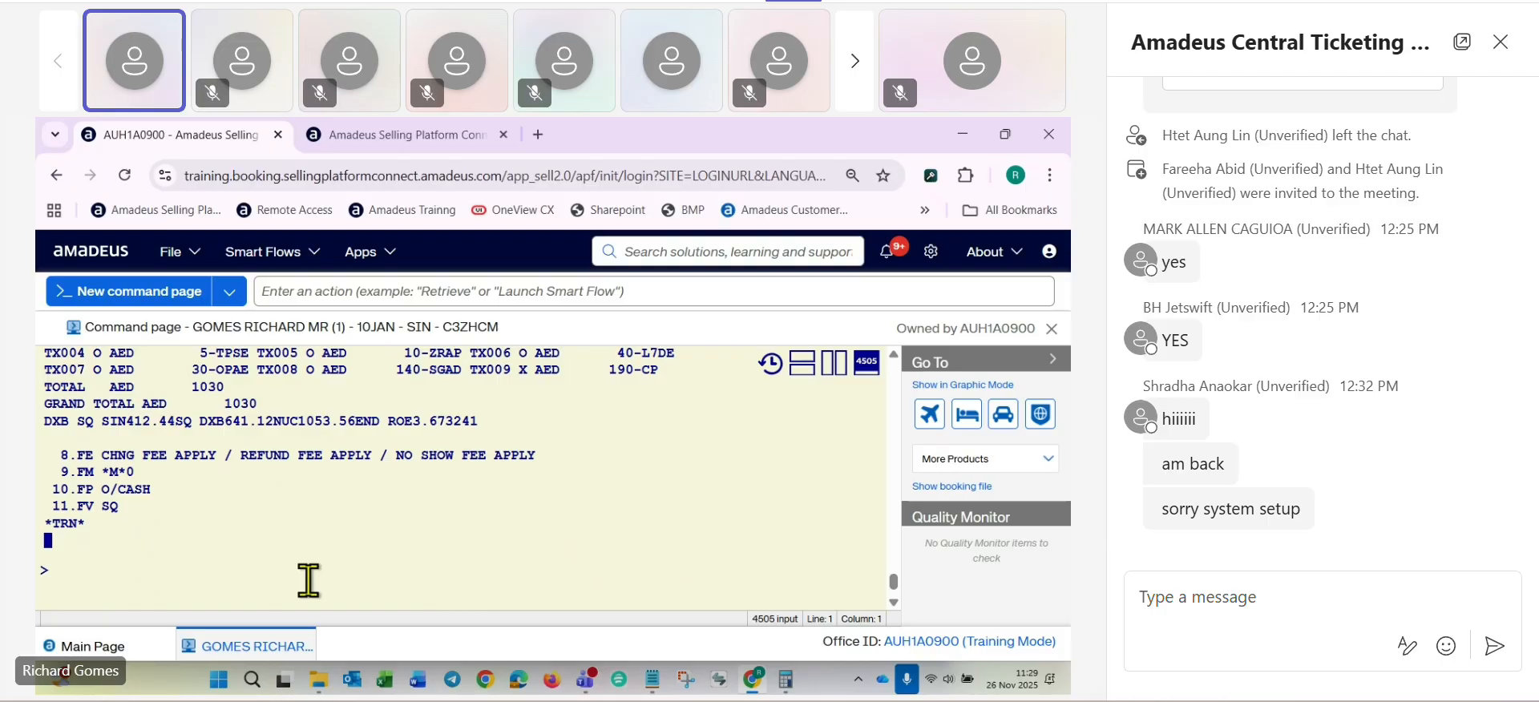
pyautogui.write('RFRG;ER')
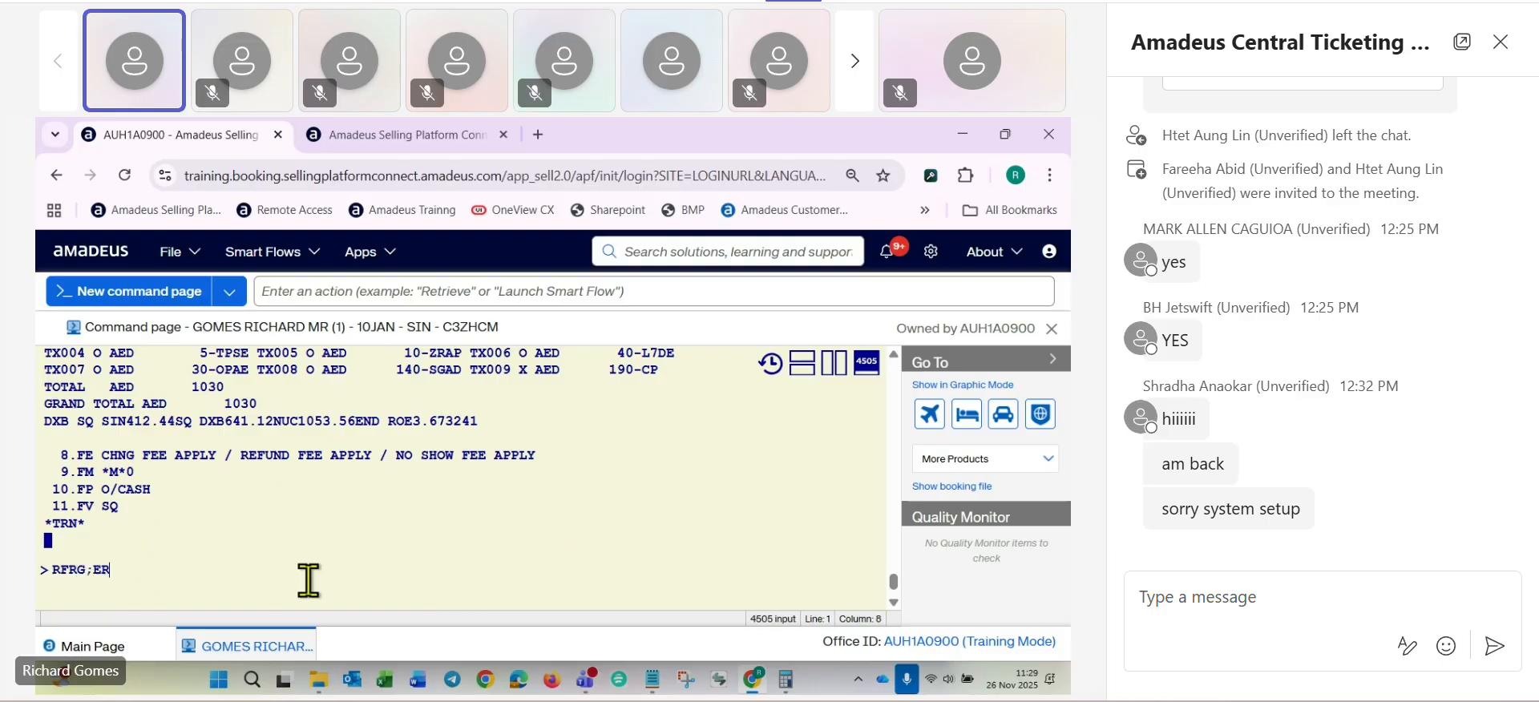
pyautogui.press('Return')
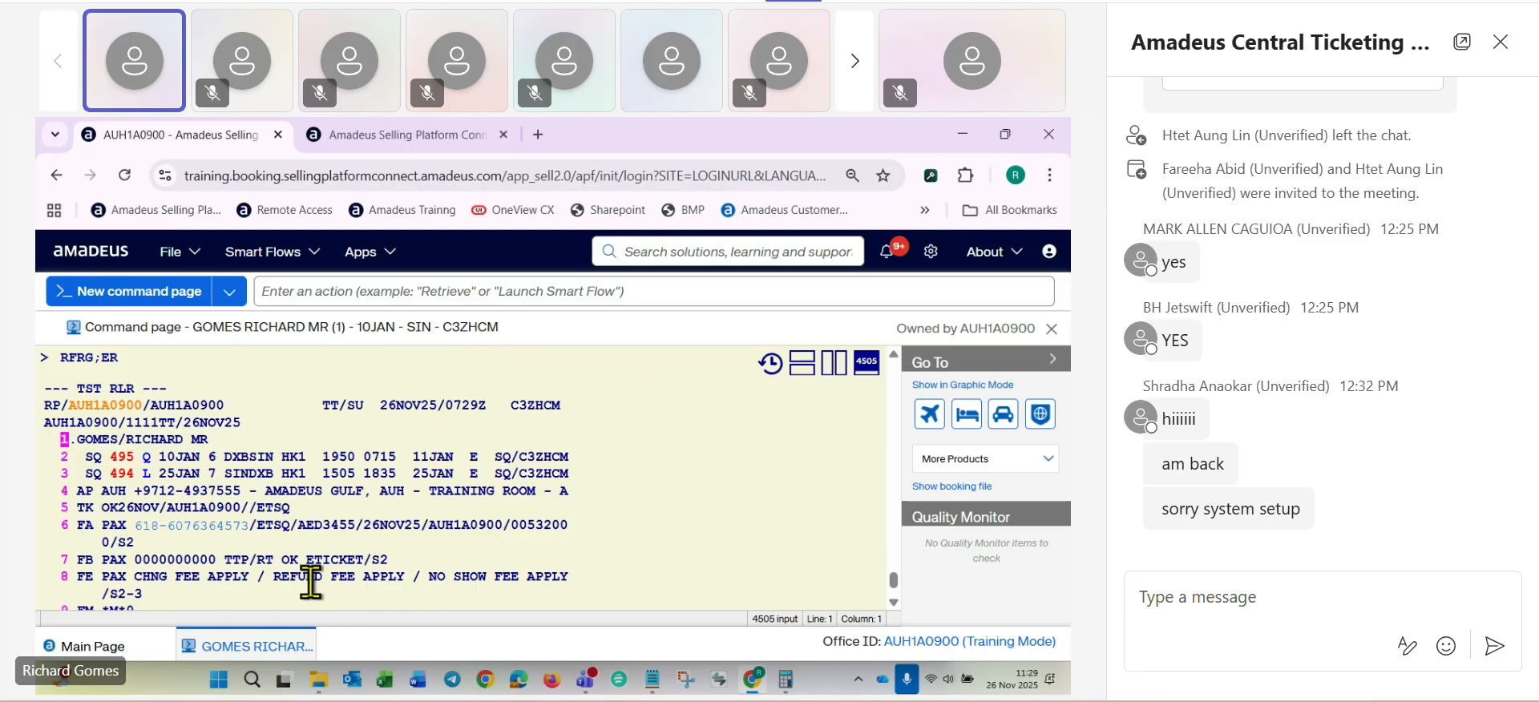
# - Generate the original-issue FO entry from the ticket number on line 6 with FO*L6
pyautogui.scroll(-2, 334, 537)
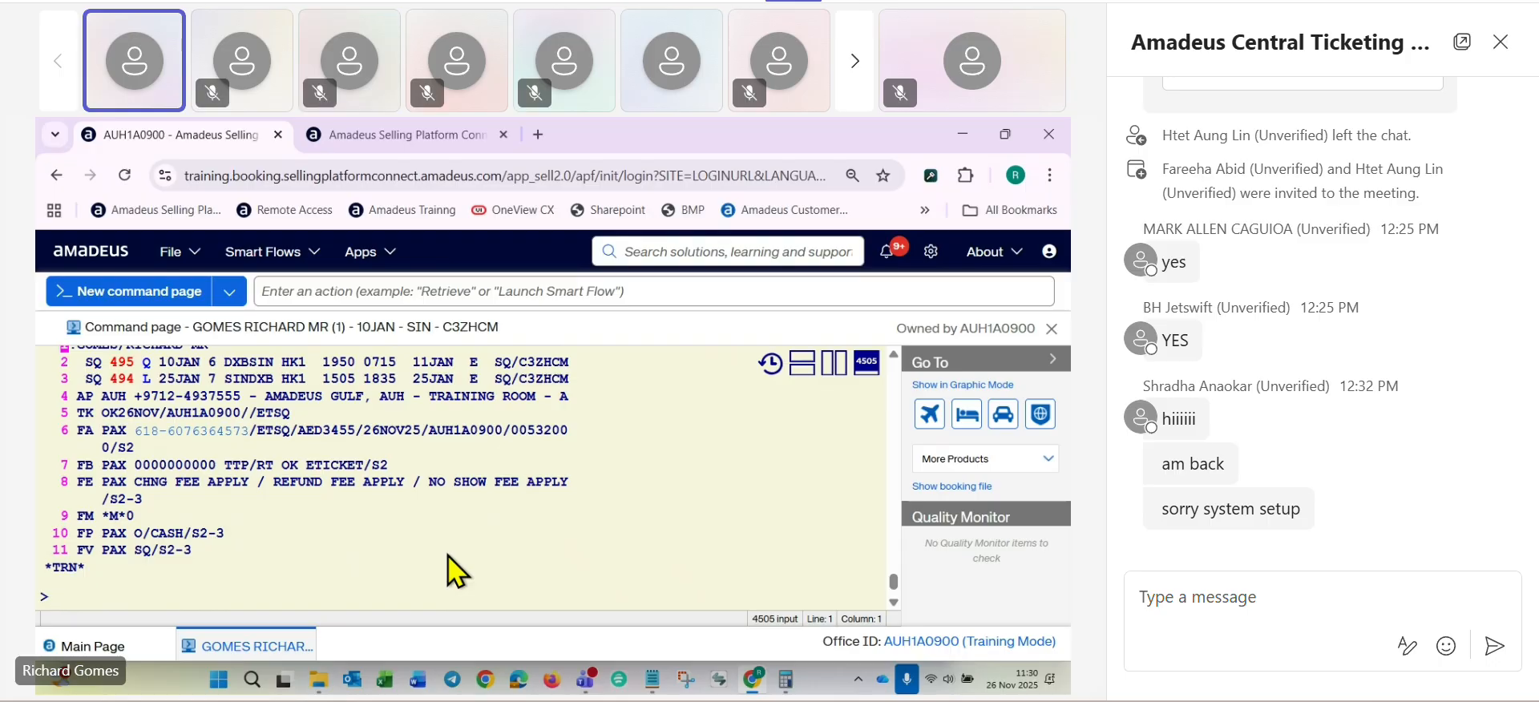
pyautogui.write('FO')
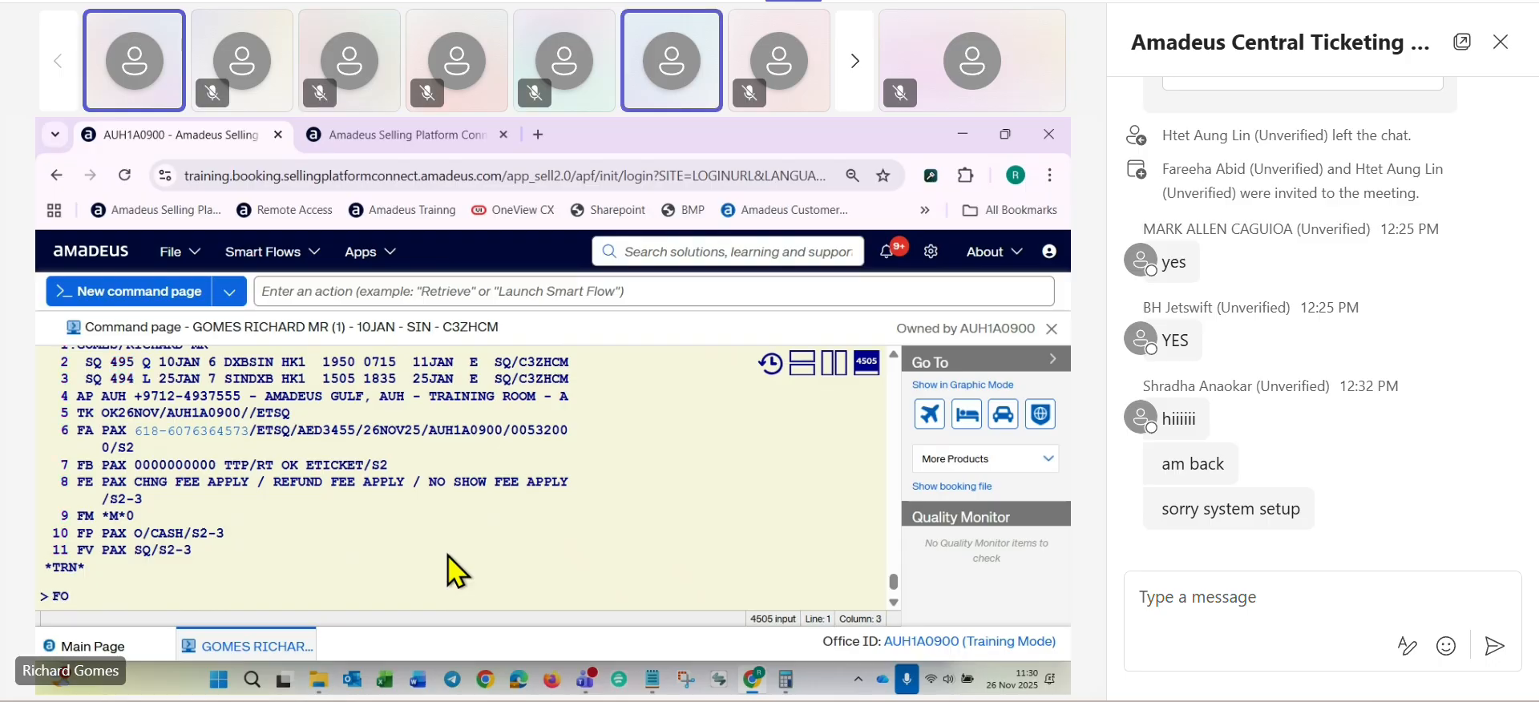
pyautogui.write('*L')
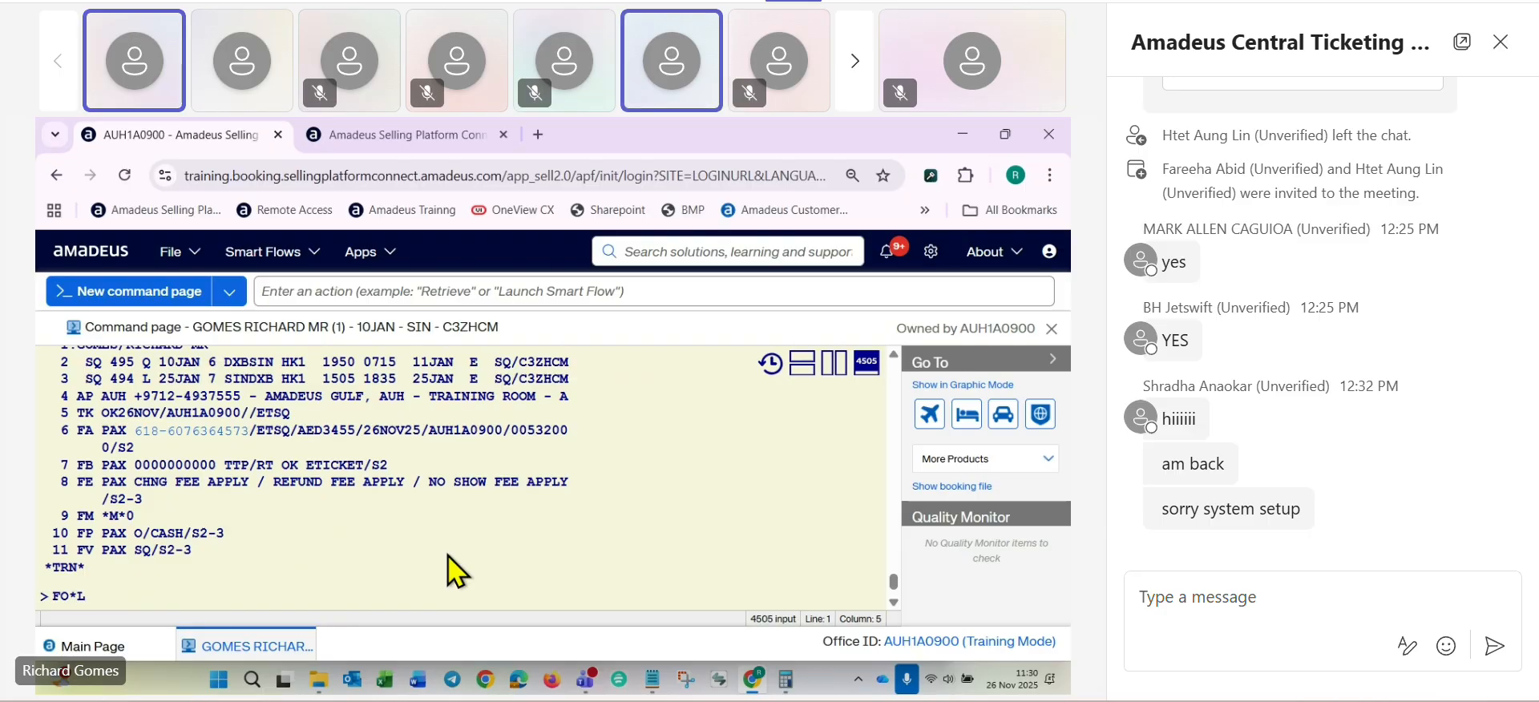
pyautogui.write('6')
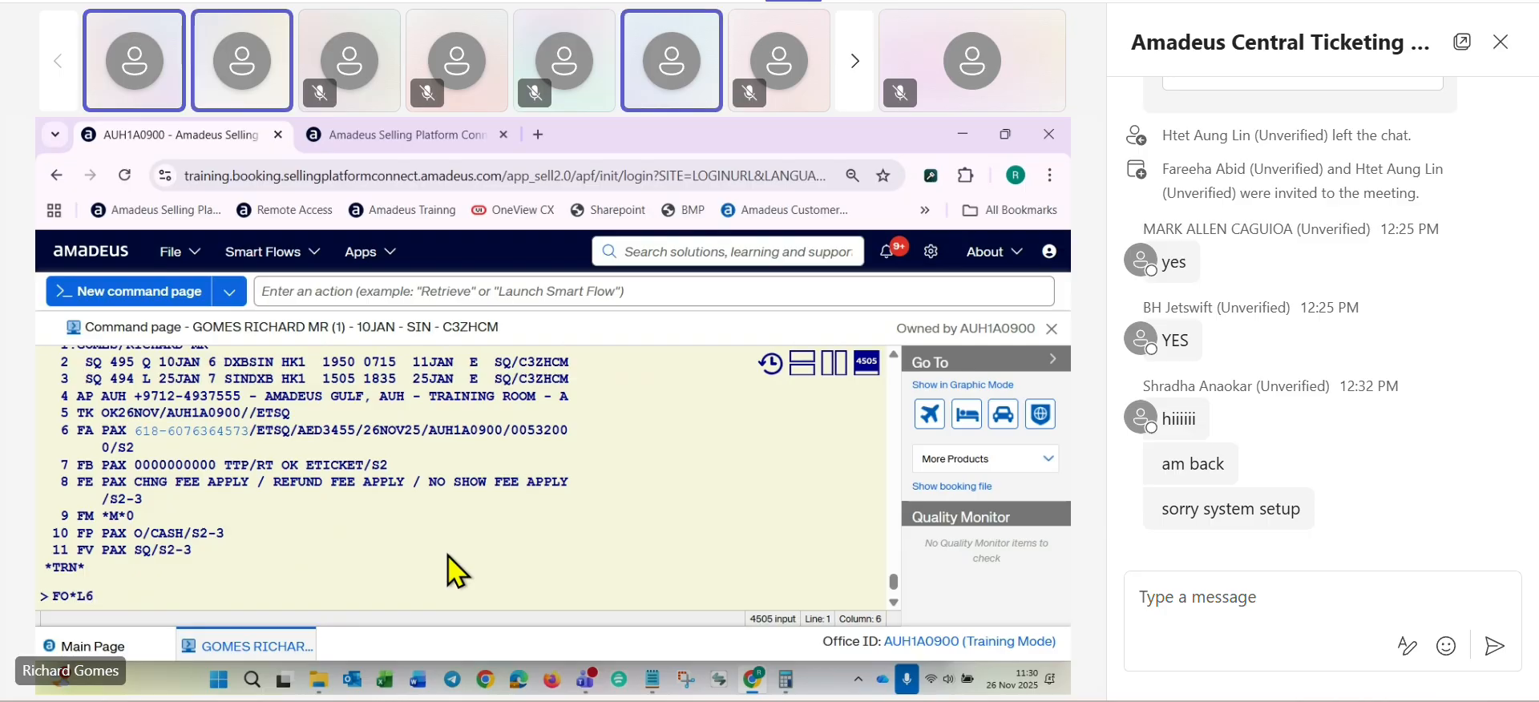
pyautogui.press('Return')
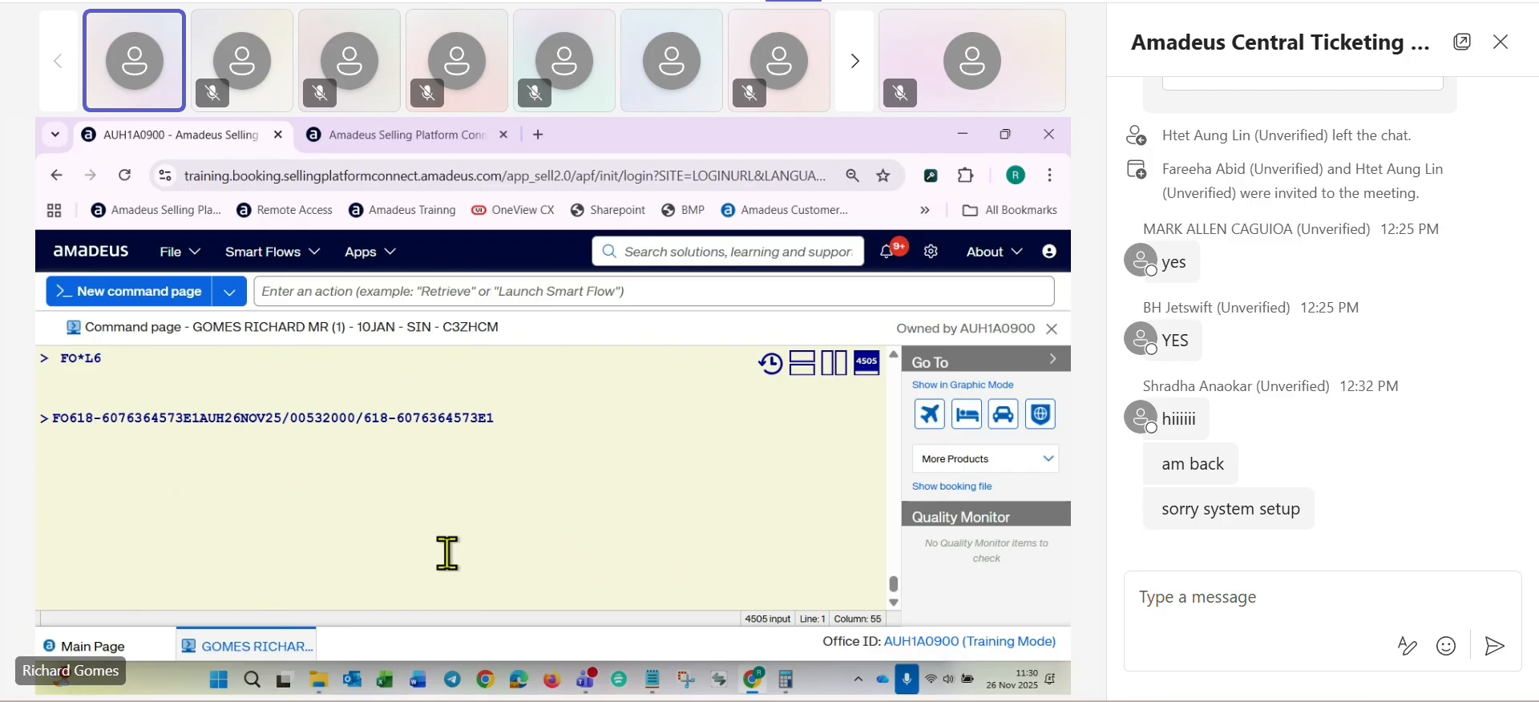
# - Submit the generated original-issue FO entry and delete the existing form-of-payment element on line 11 with XE11
pyautogui.press('Return')
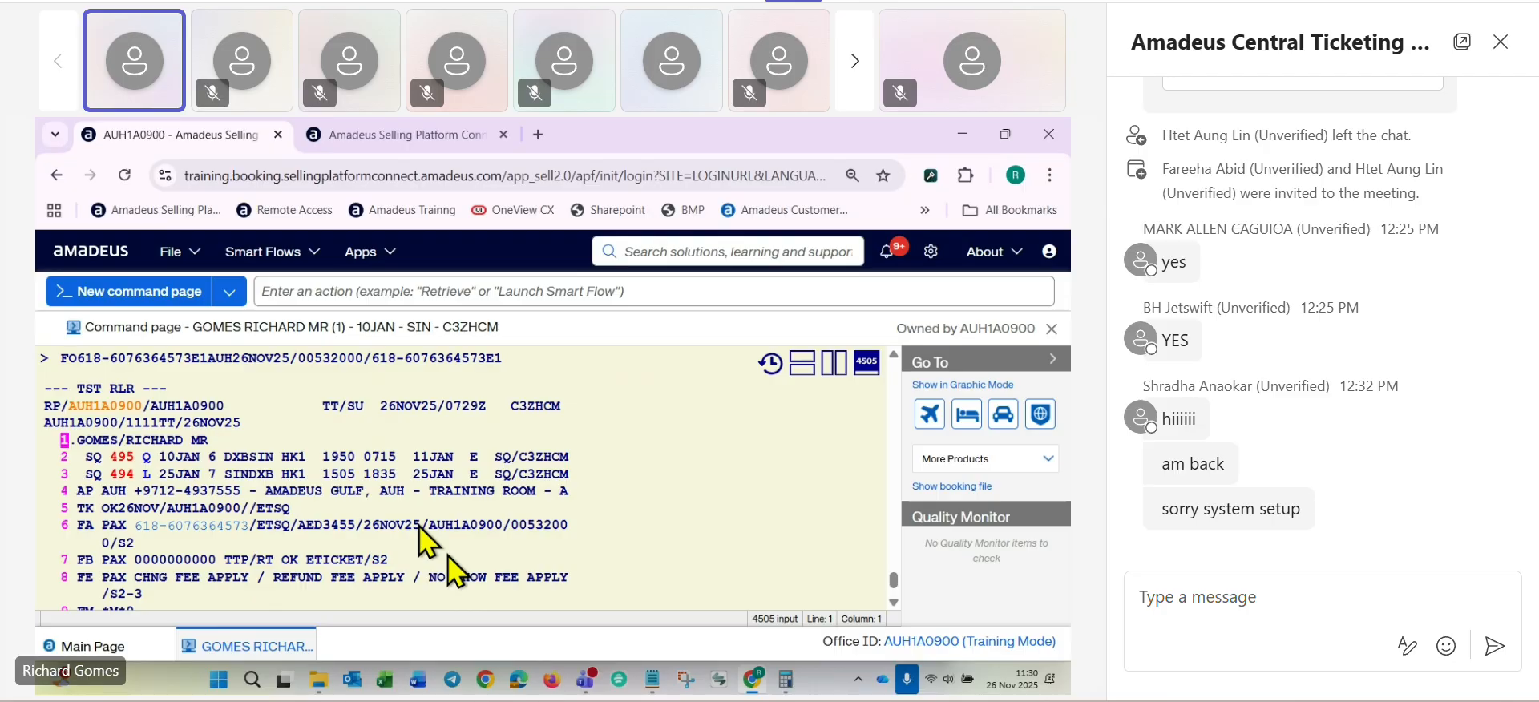
pyautogui.scroll(-4, 321, 529)
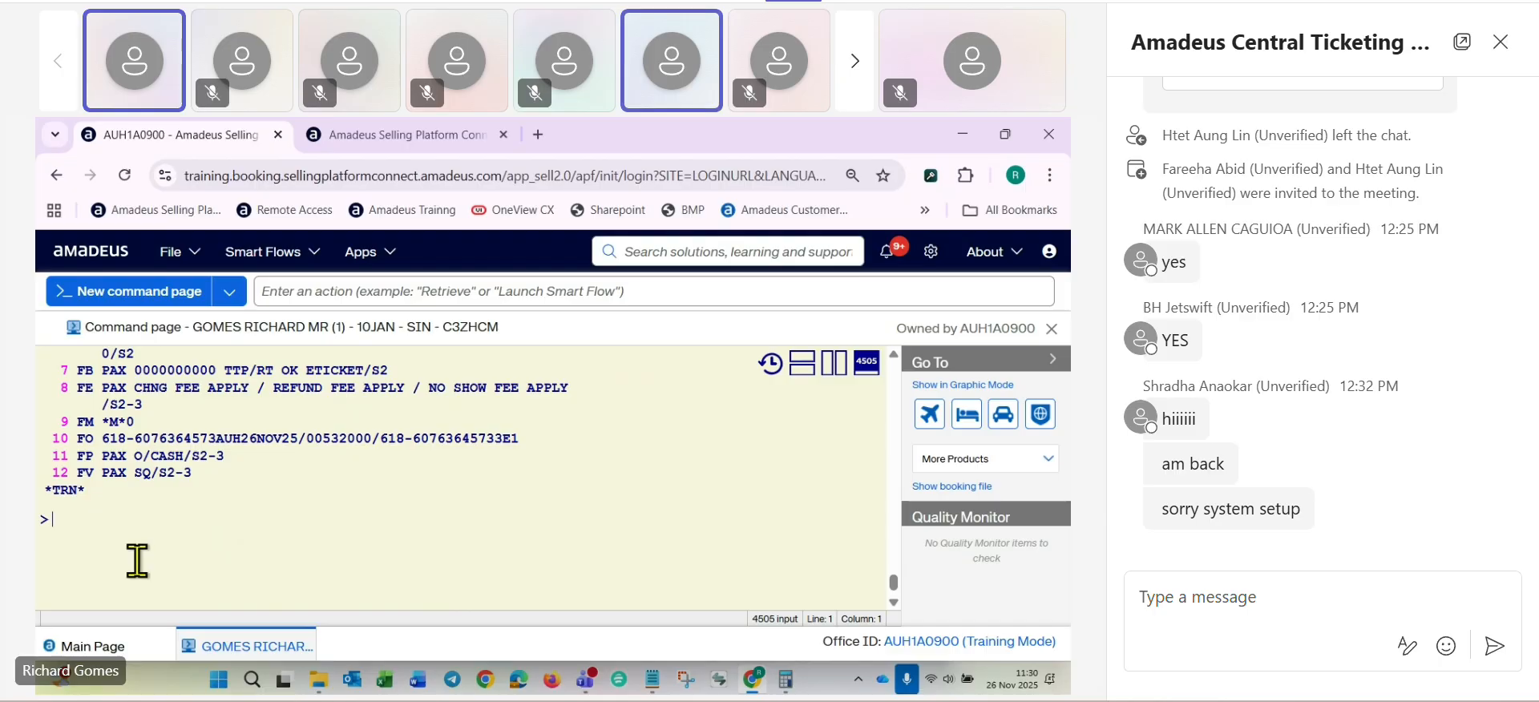
pyautogui.write('XE11')
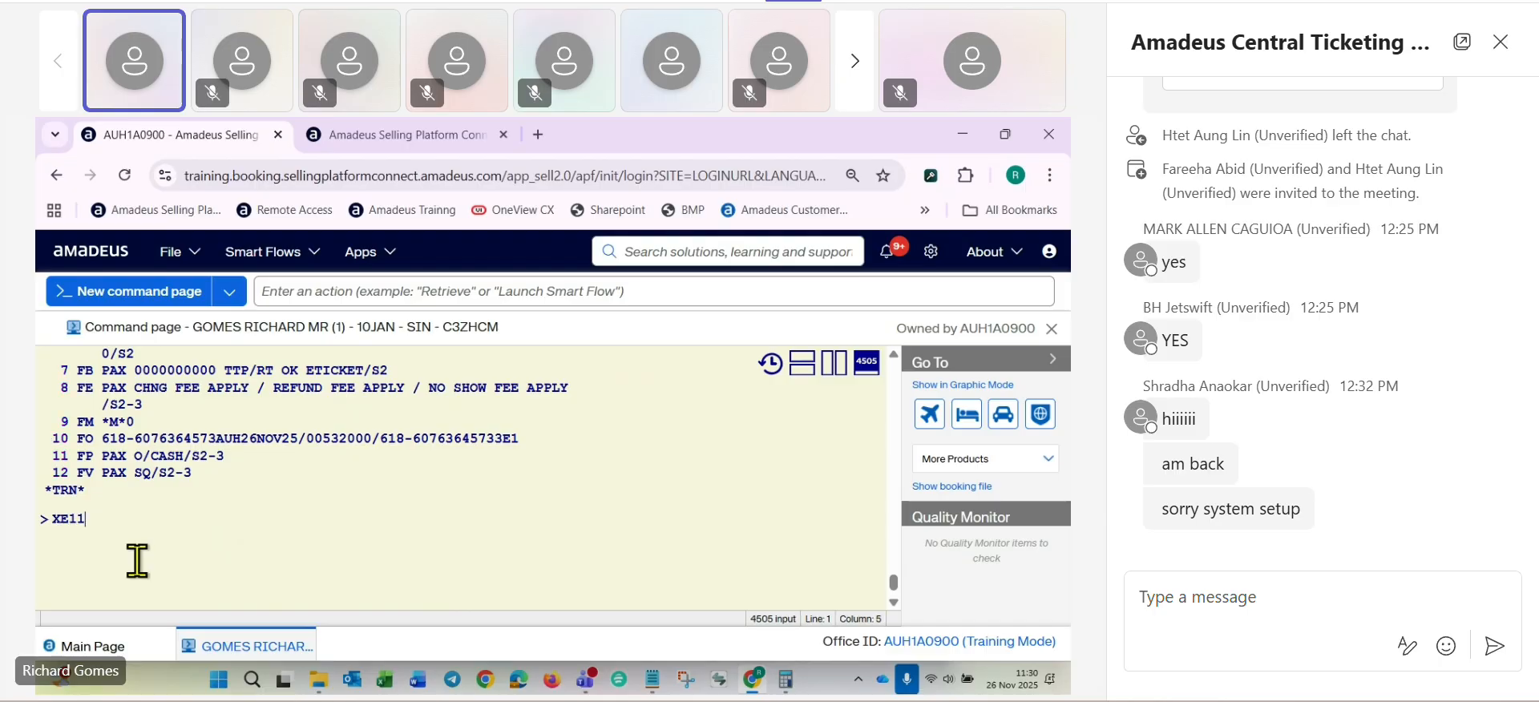
pyautogui.press('Return')
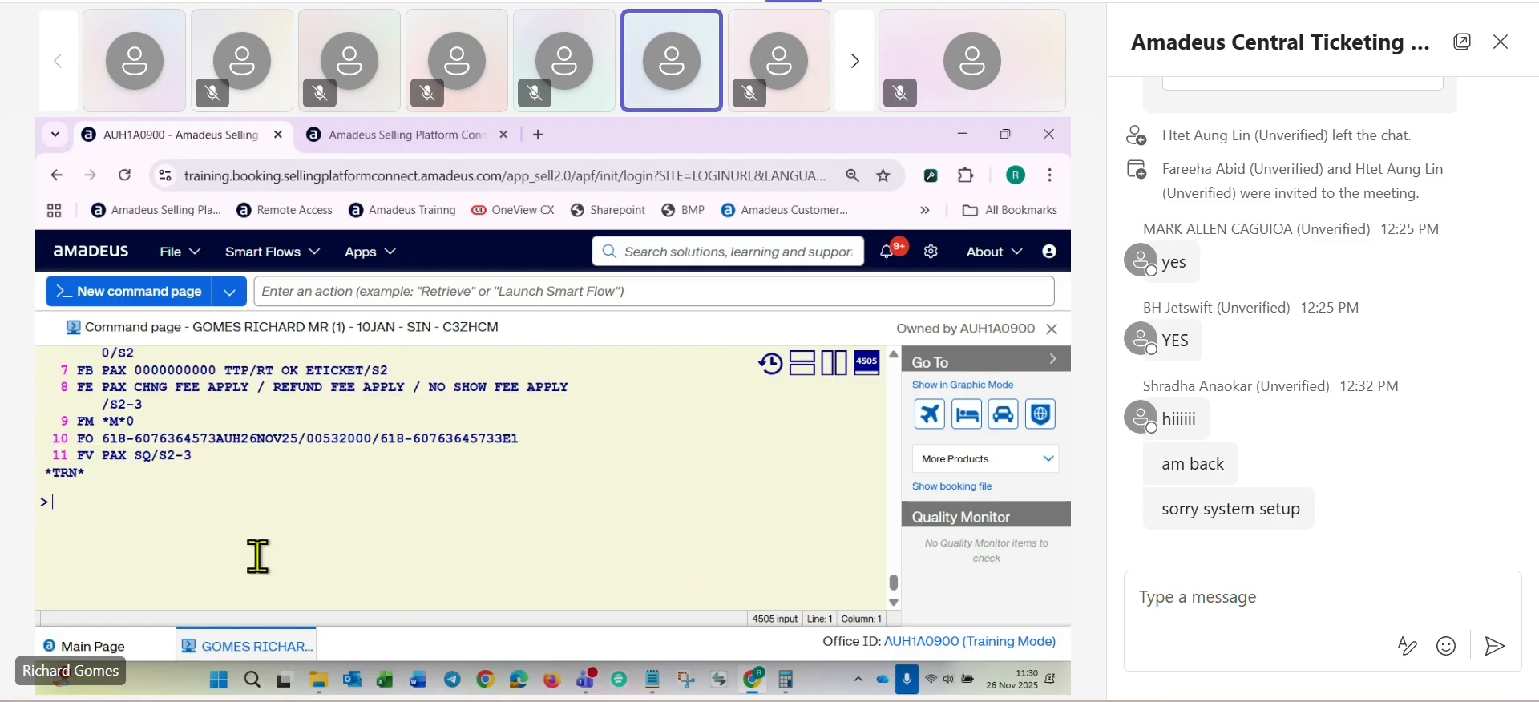
# - Add the exchange form of payment to the booking with FPO/CASH+/CASH
pyautogui.write('FP')
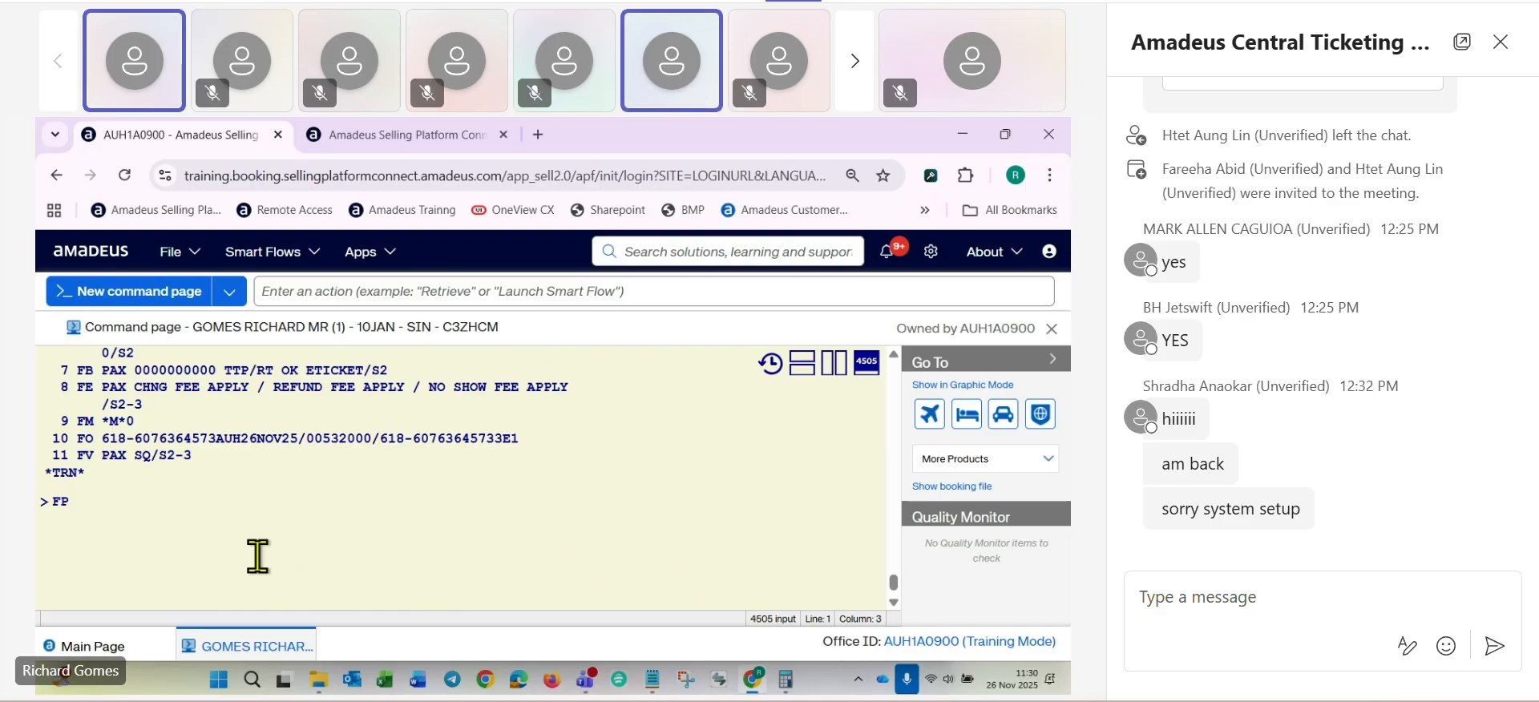
pyautogui.write('O/')
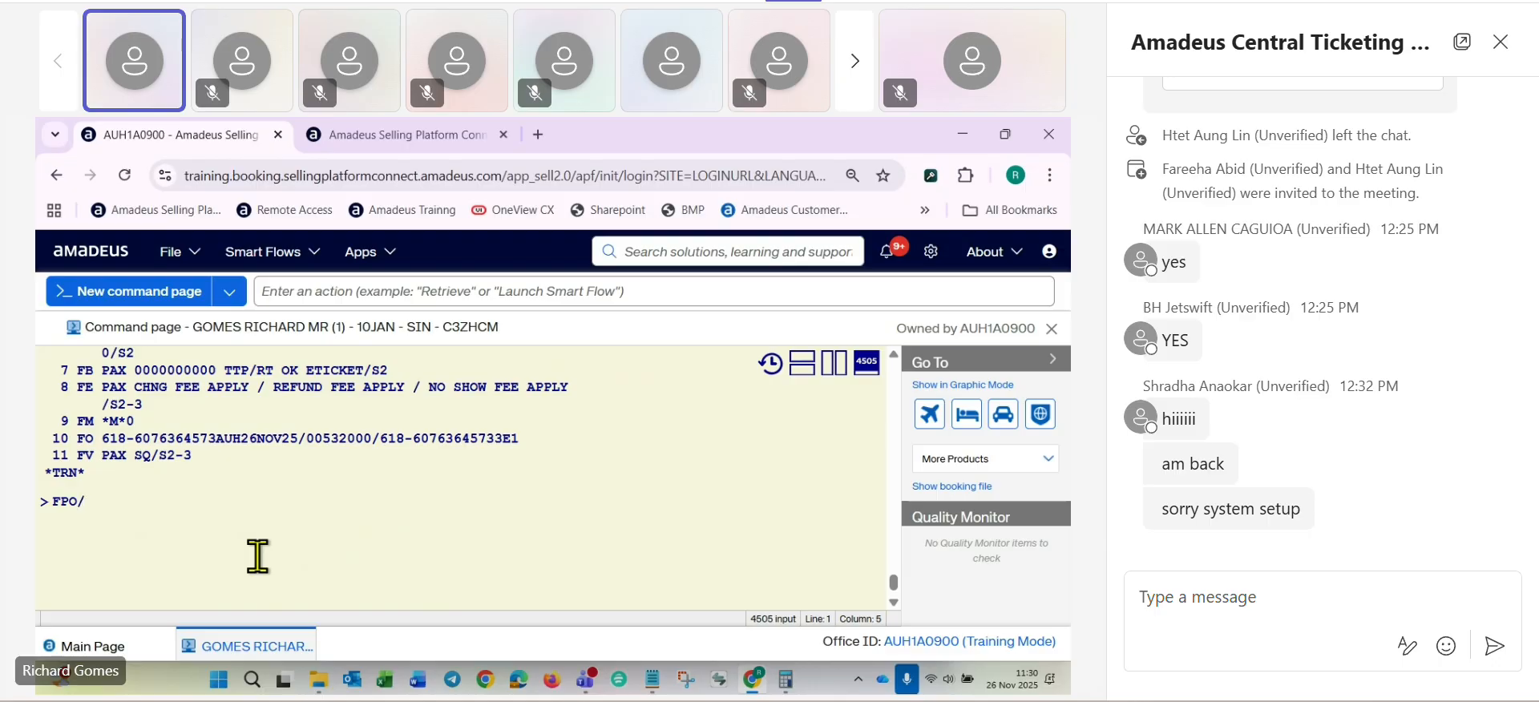
pyautogui.write('CASH+/')
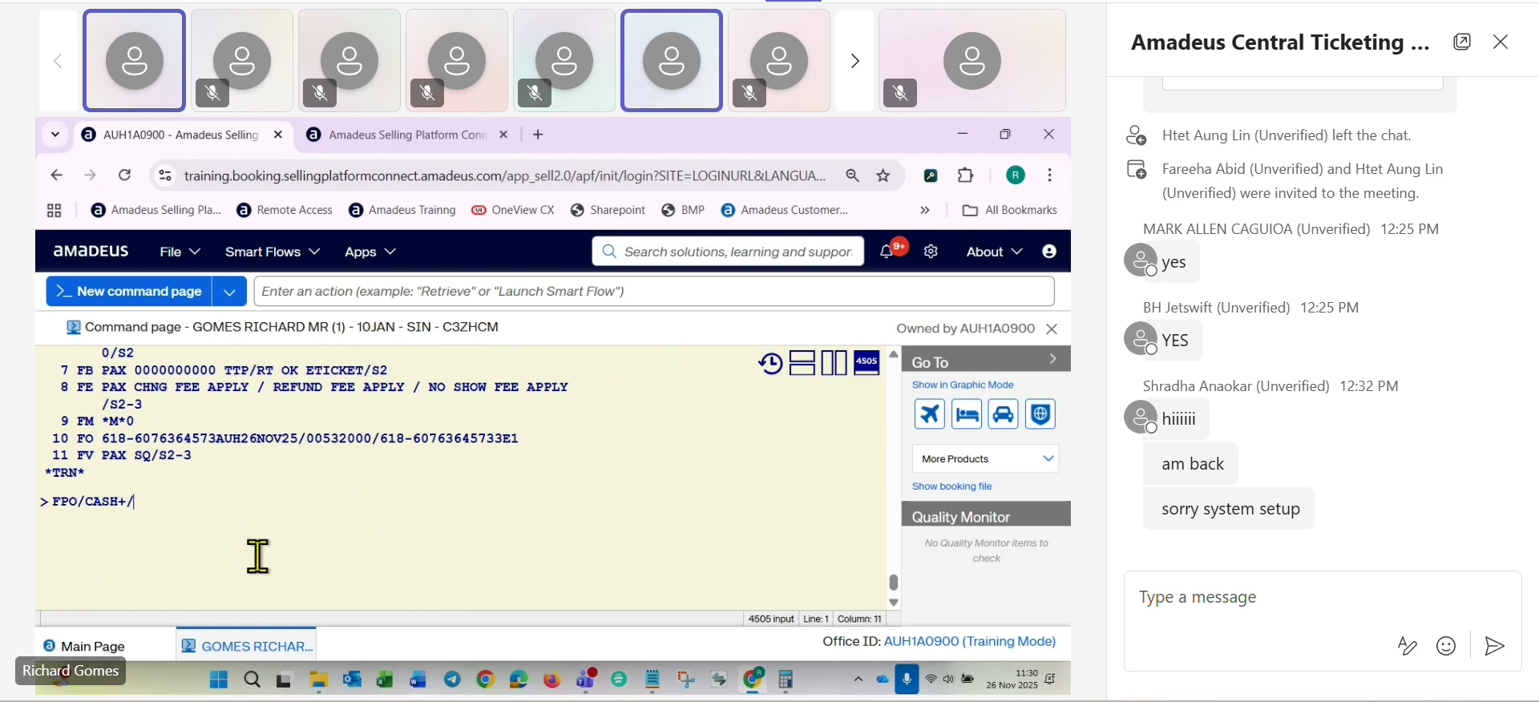
pyautogui.write('CAS')
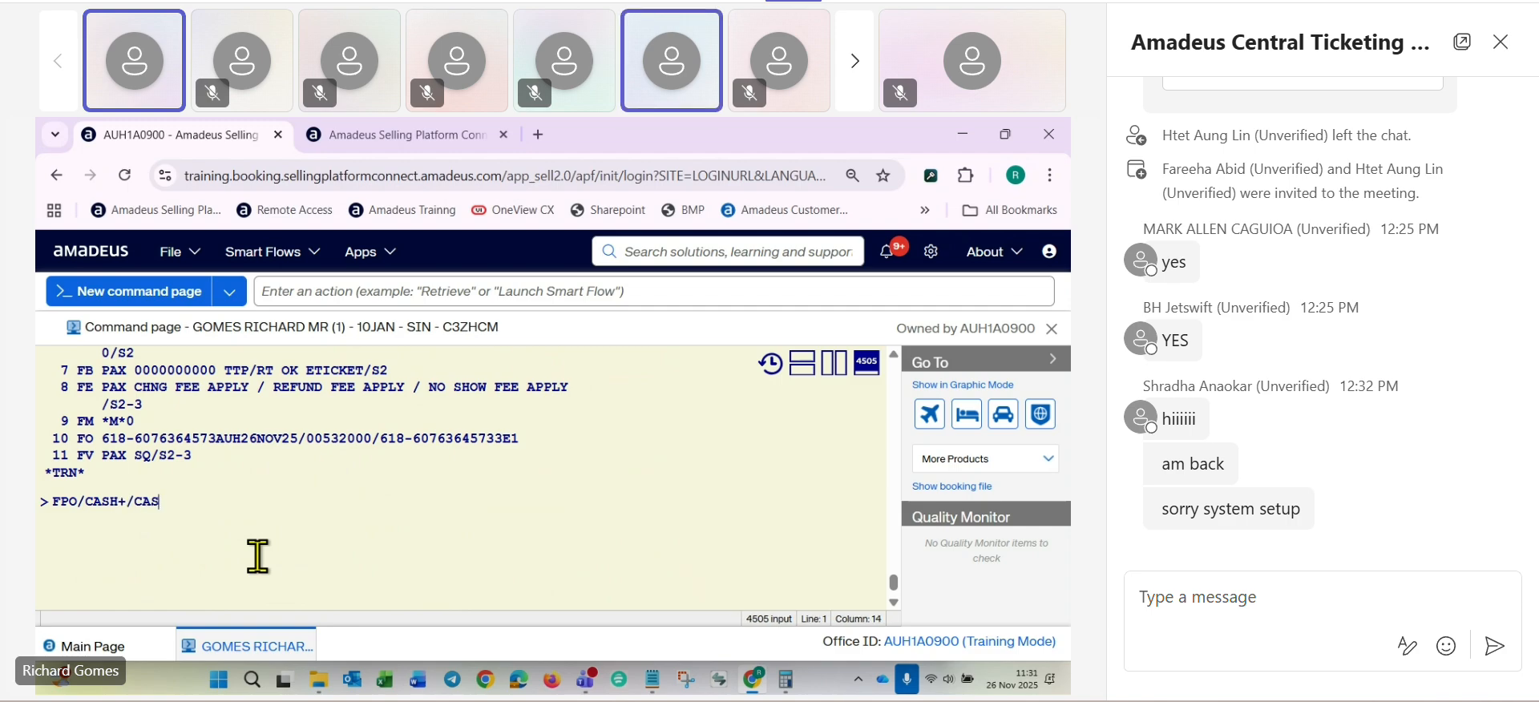
pyautogui.write('H')
pyautogui.press('Return')
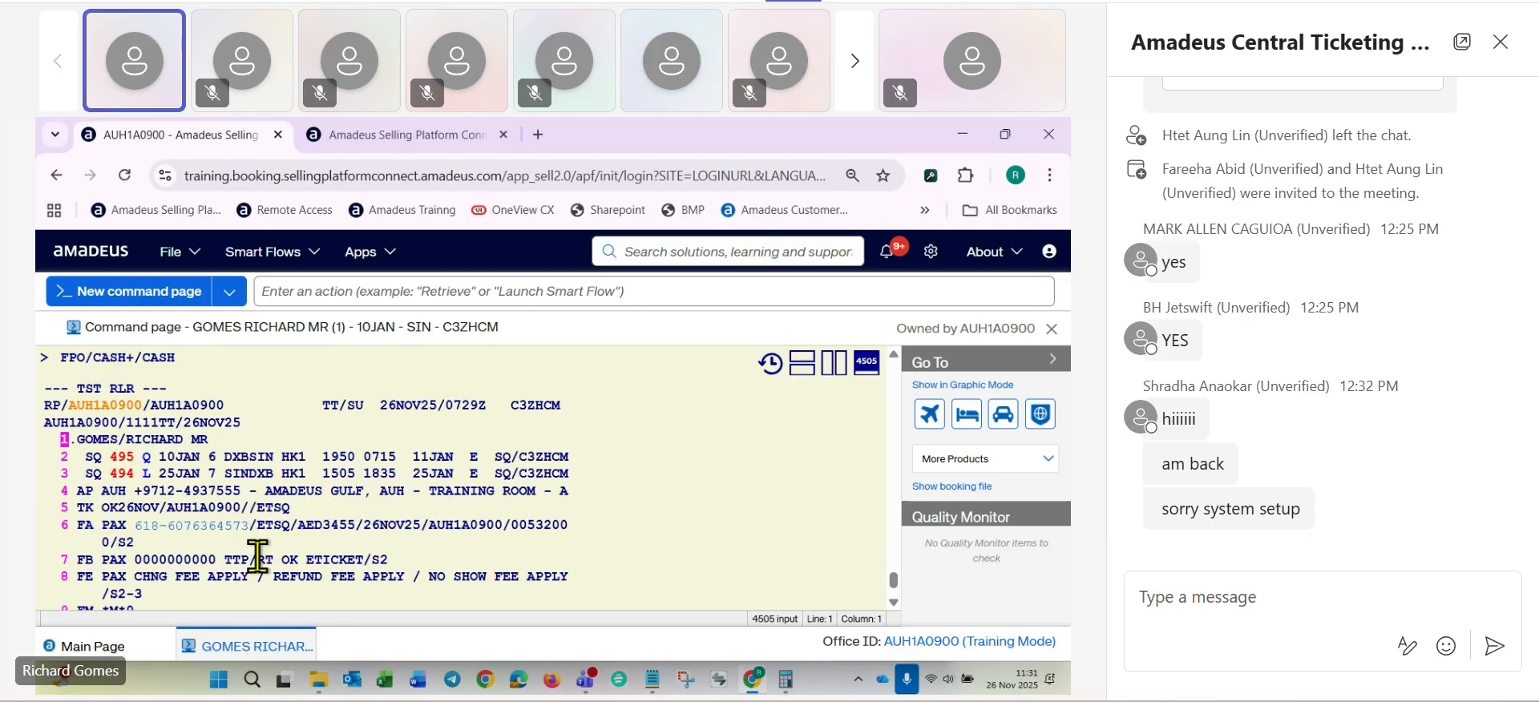
# - Save the new form of payment and redisplay the booking with RFRG;ER
pyautogui.write('RFRG;ER')
pyautogui.press('Return')
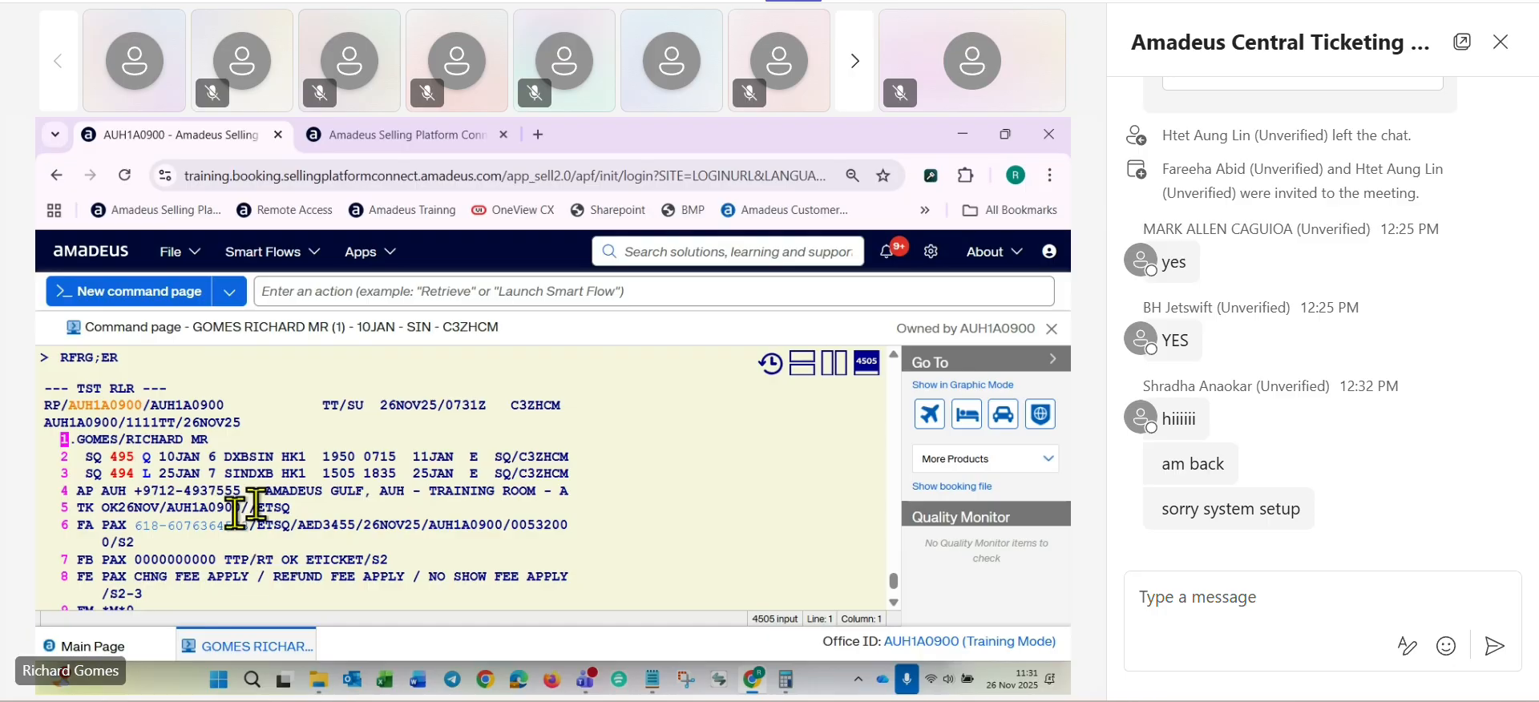
pyautogui.scroll(-2, 245, 571)
pyautogui.scroll(-3, 234, 569)
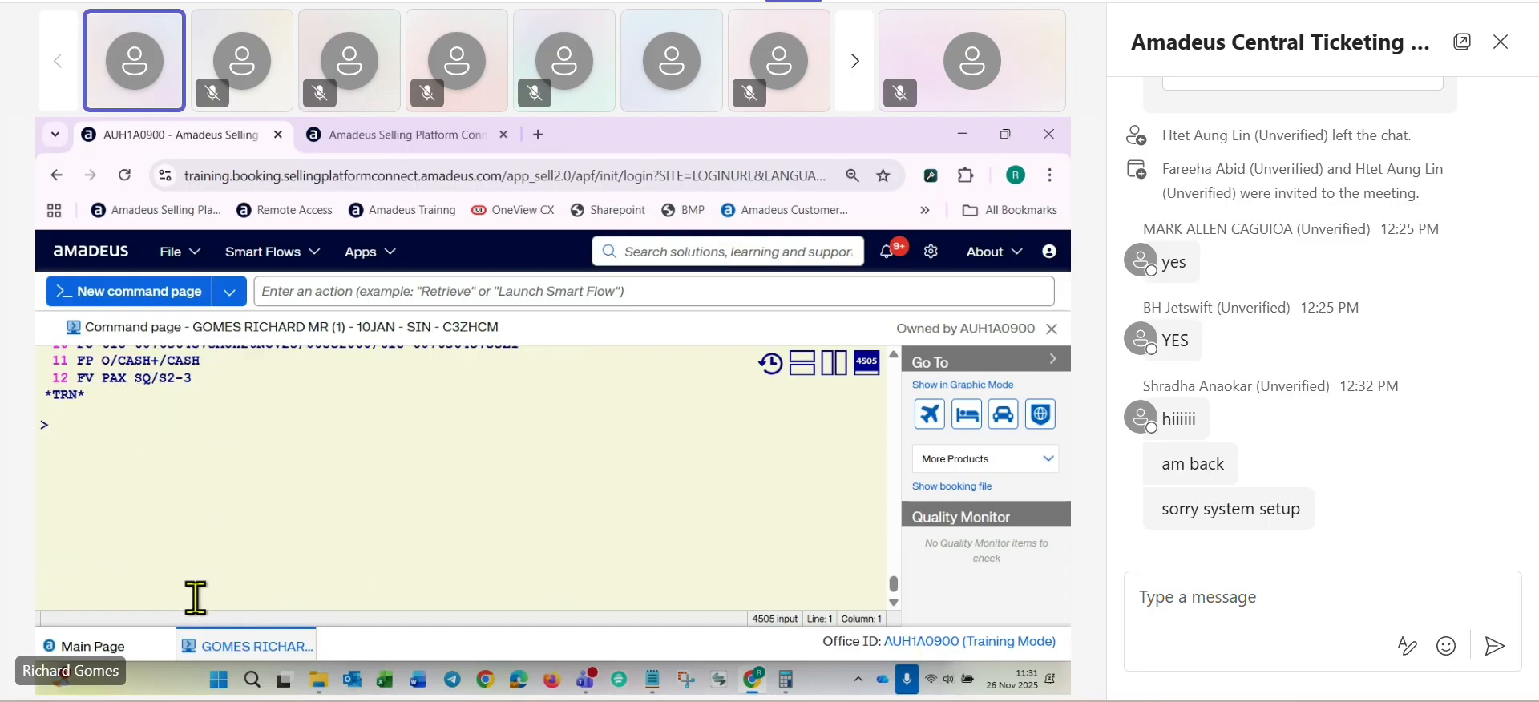
# - Display the exchange TST with TQT and review its fare, grand total, FO line and form of payment
pyautogui.write('TQT')
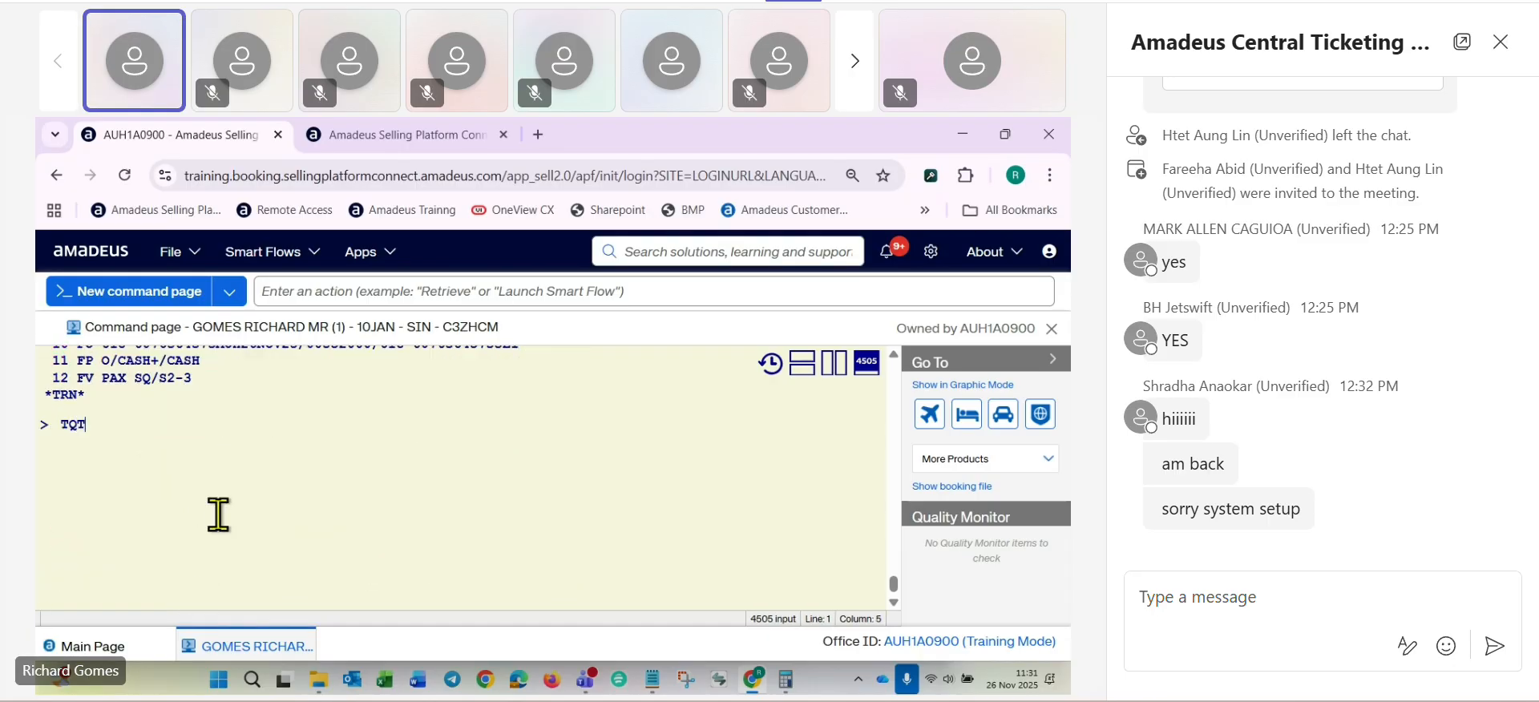
pyautogui.press('Return')
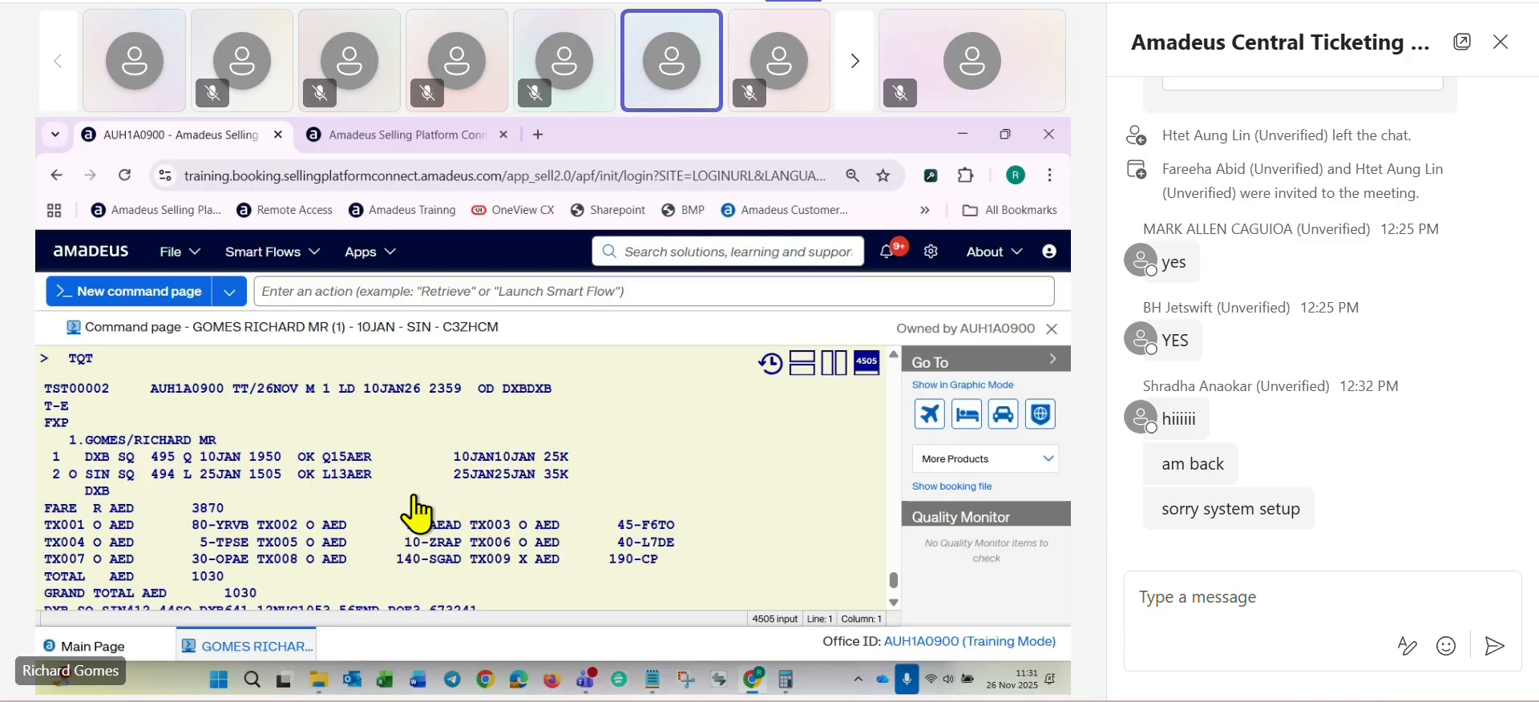
pyautogui.scroll(-2, 418, 513)
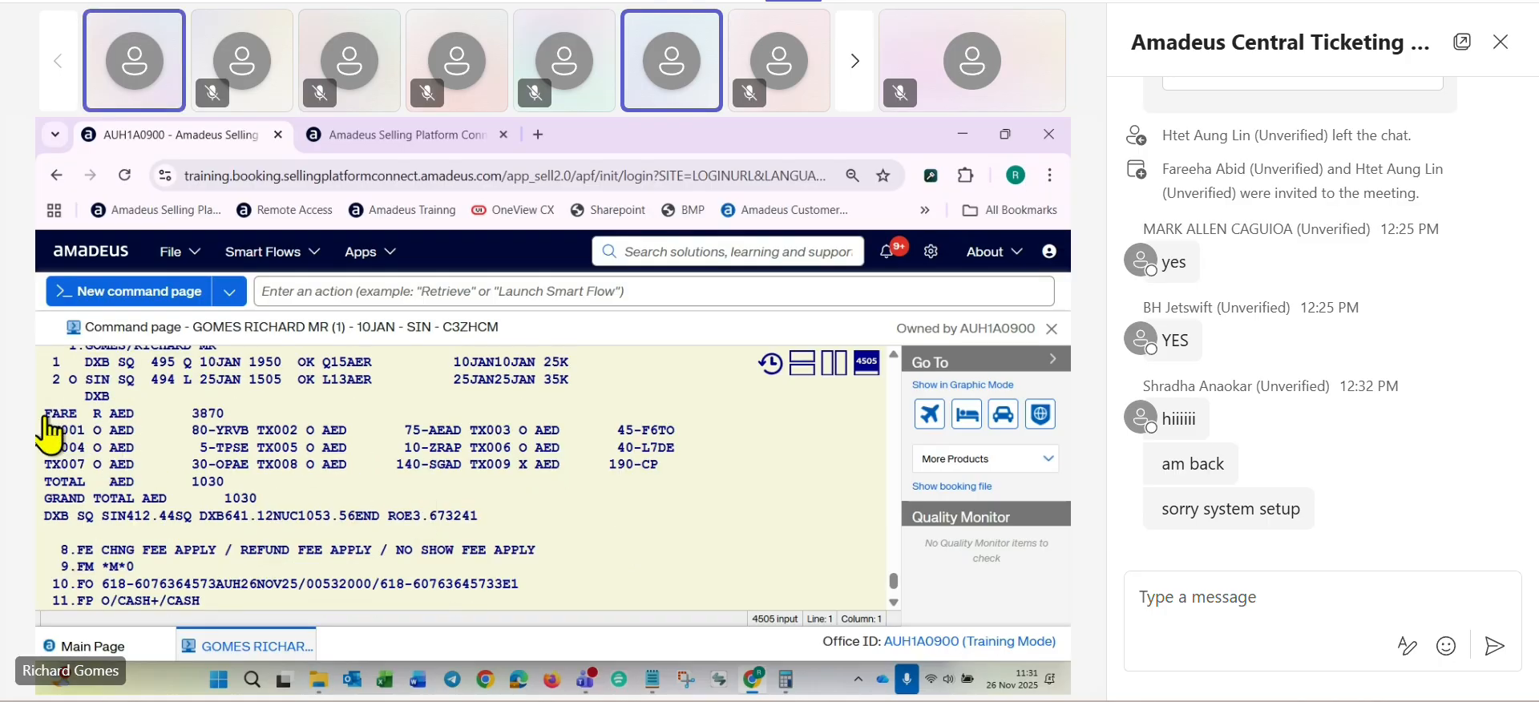
pyautogui.moveTo(46, 418); pyautogui.dragTo(240, 428)
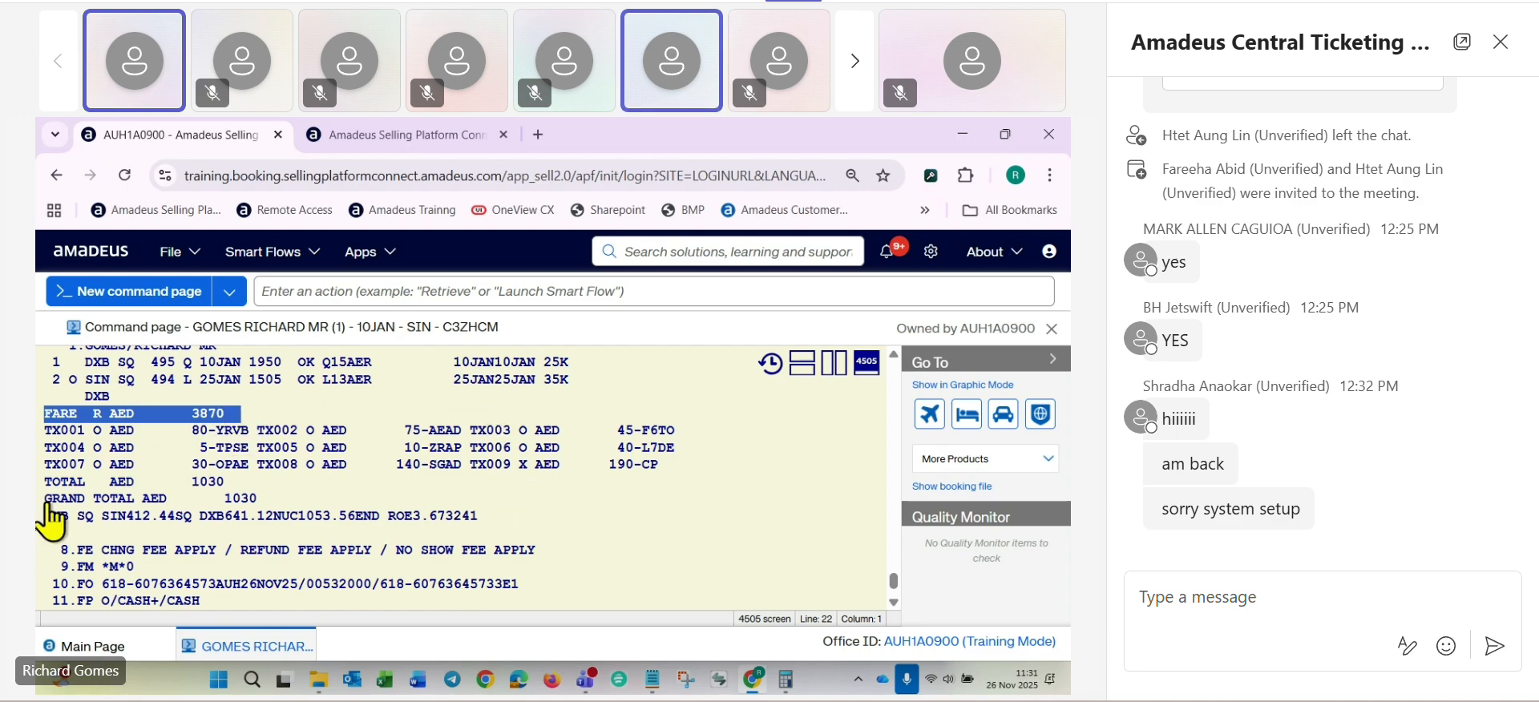
pyautogui.moveTo(49, 500); pyautogui.dragTo(353, 508)
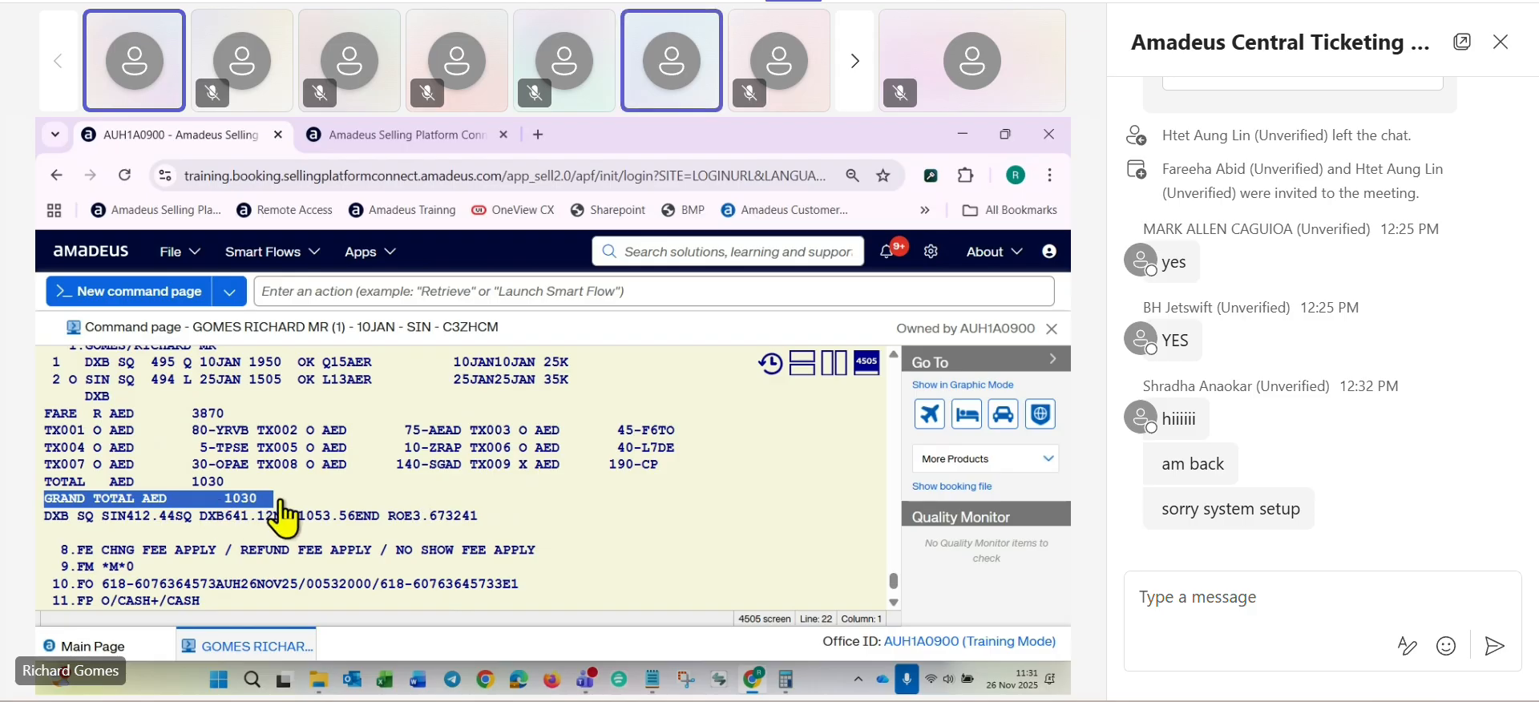
pyautogui.scroll(-2, 56, 513)
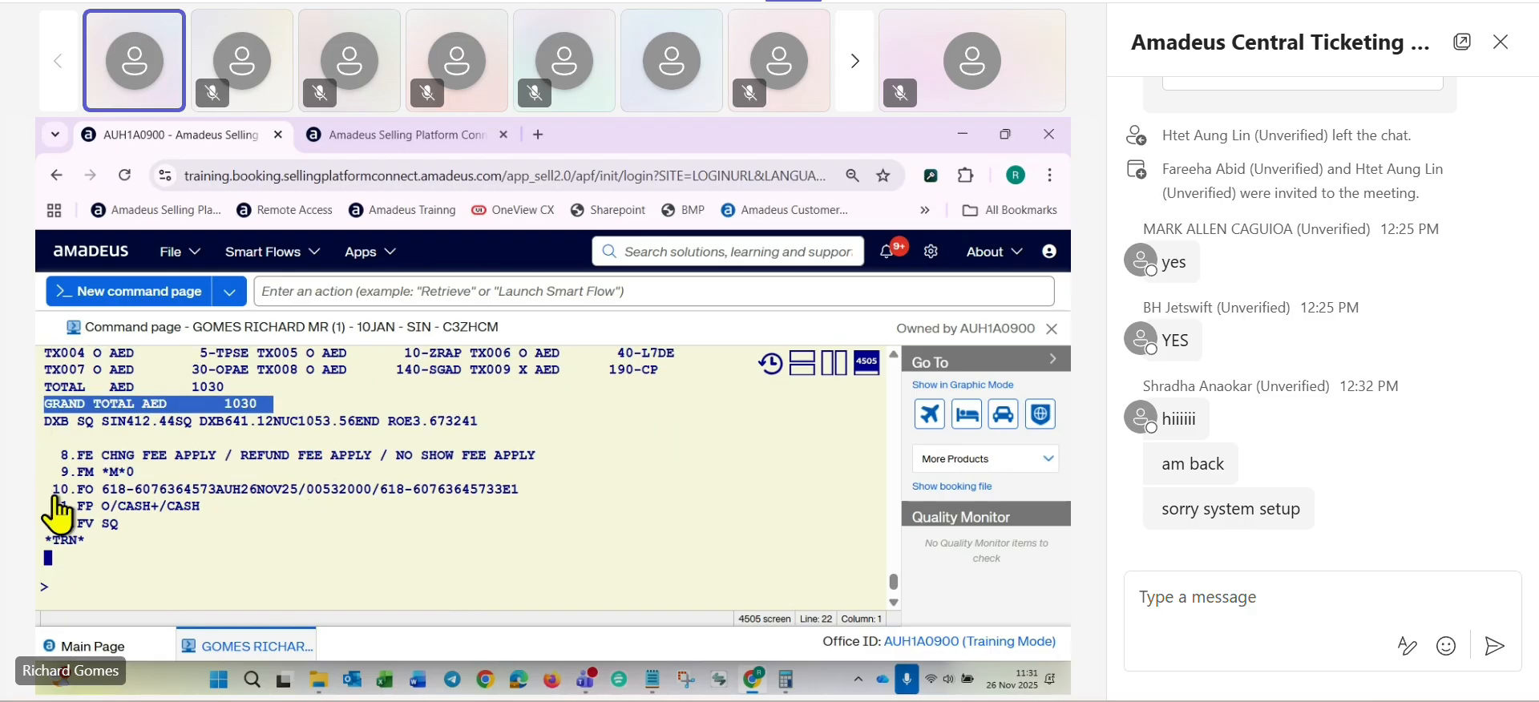
pyautogui.doubleClick(63, 491)
pyautogui.moveTo(64, 489); pyautogui.dragTo(502, 498)
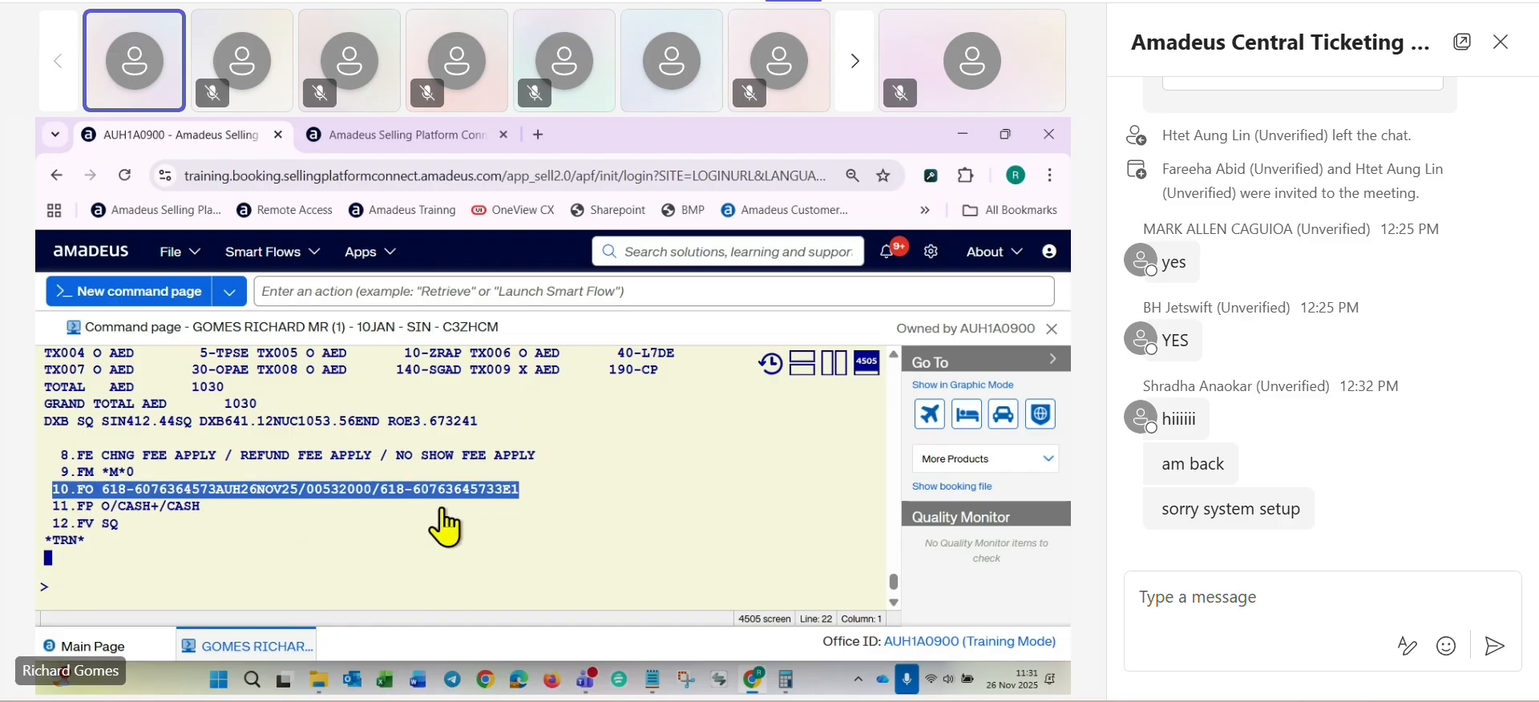
pyautogui.click(51, 525)
pyautogui.moveTo(50, 511); pyautogui.dragTo(224, 511)
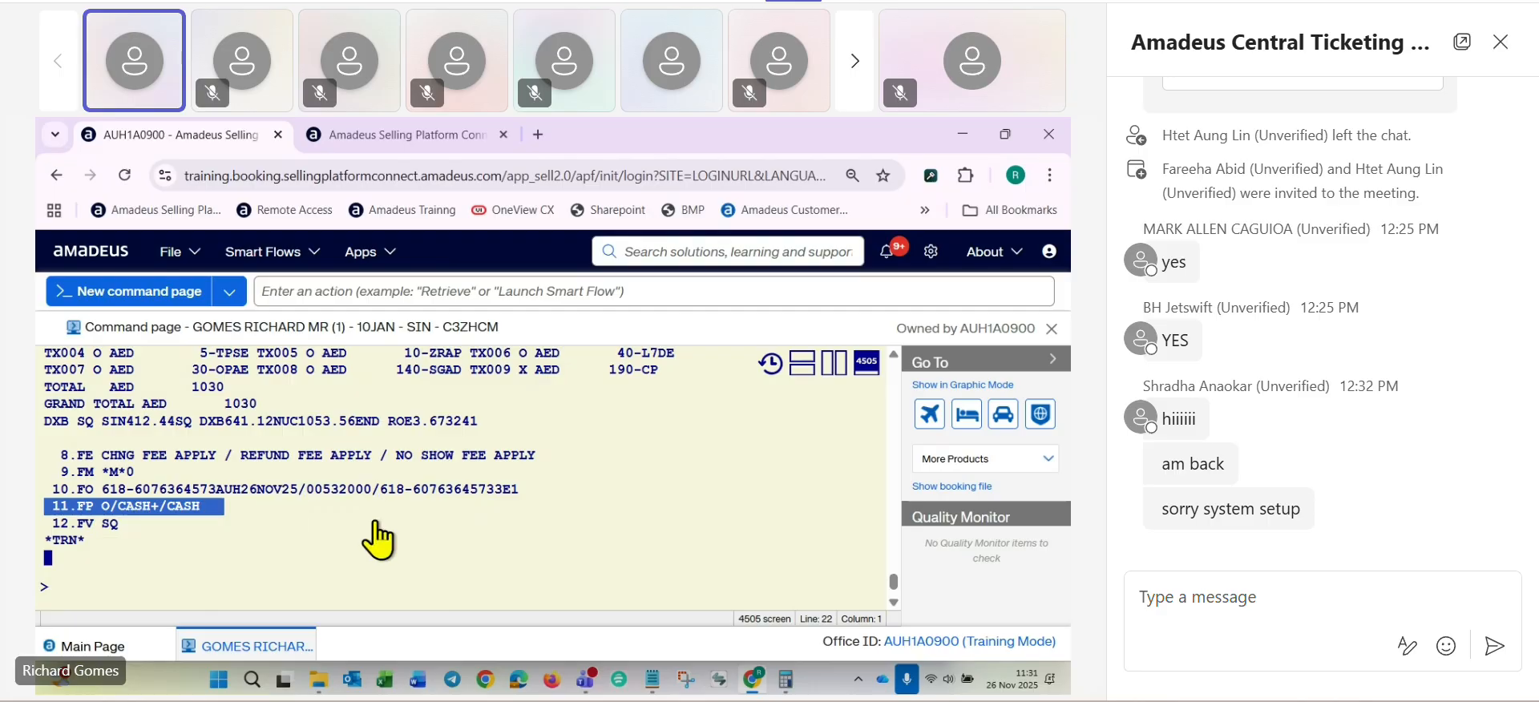
# - Redisplay the TST with TQT to check its number, and reissue the e-ticket from TST 2 with TTP/T2/RT
pyautogui.write('TQT')
pyautogui.press('Return')
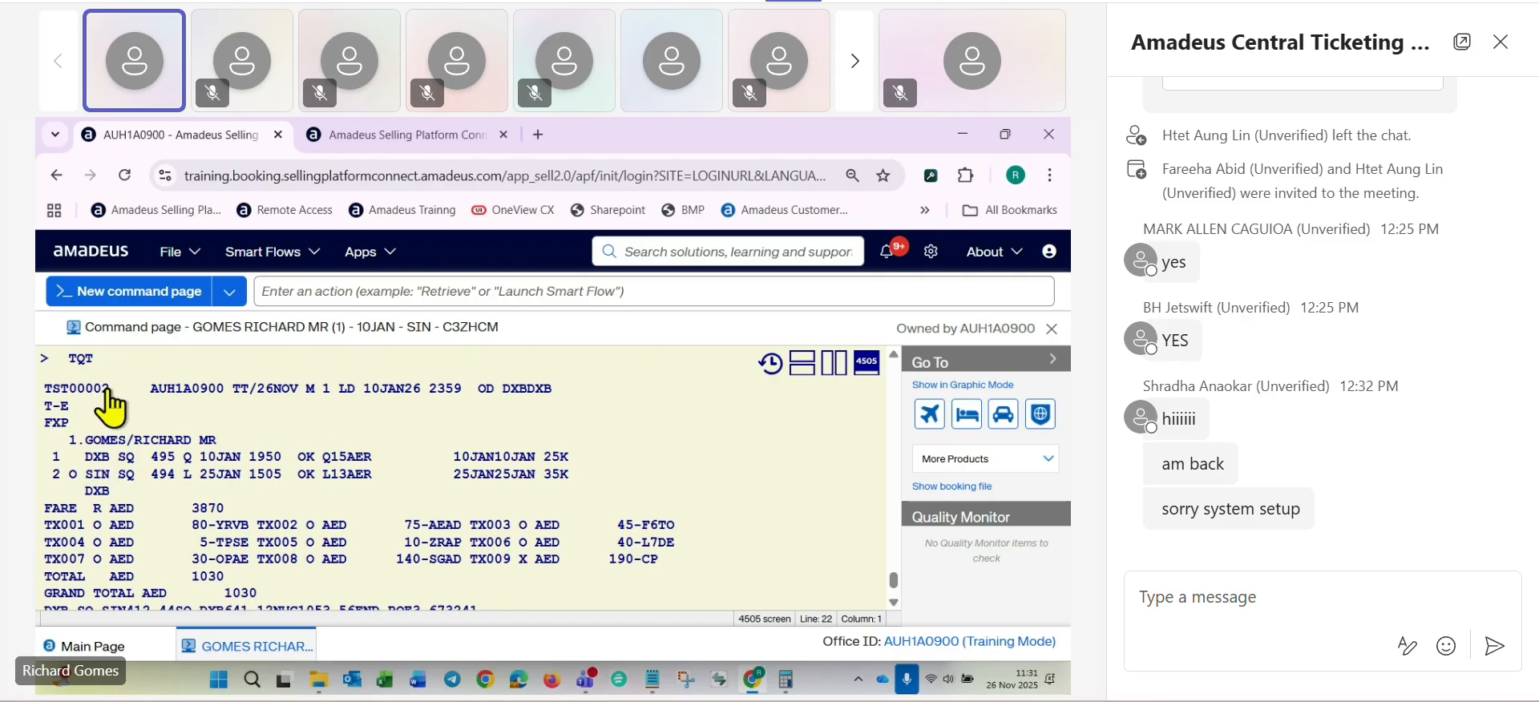
pyautogui.scroll(-5, 141, 421)
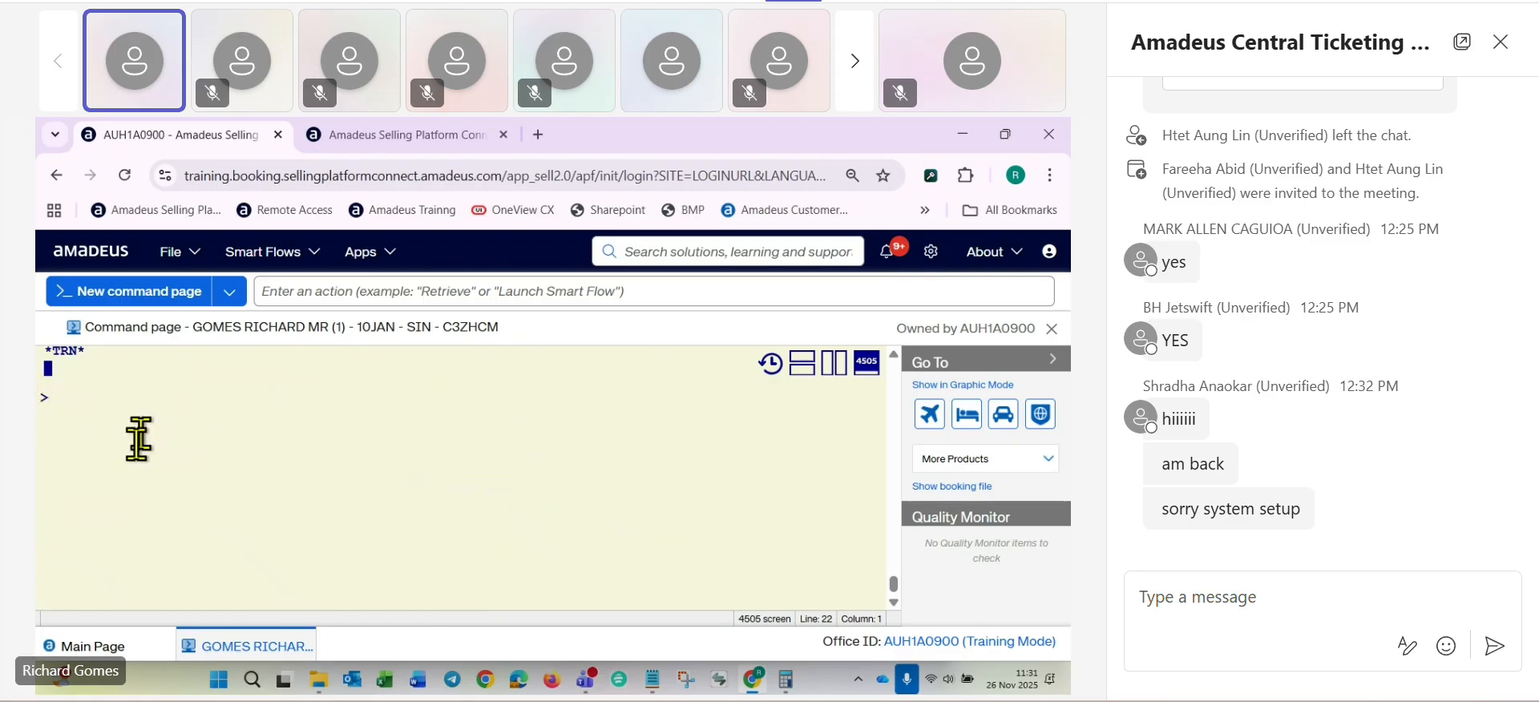
pyautogui.click(118, 521)
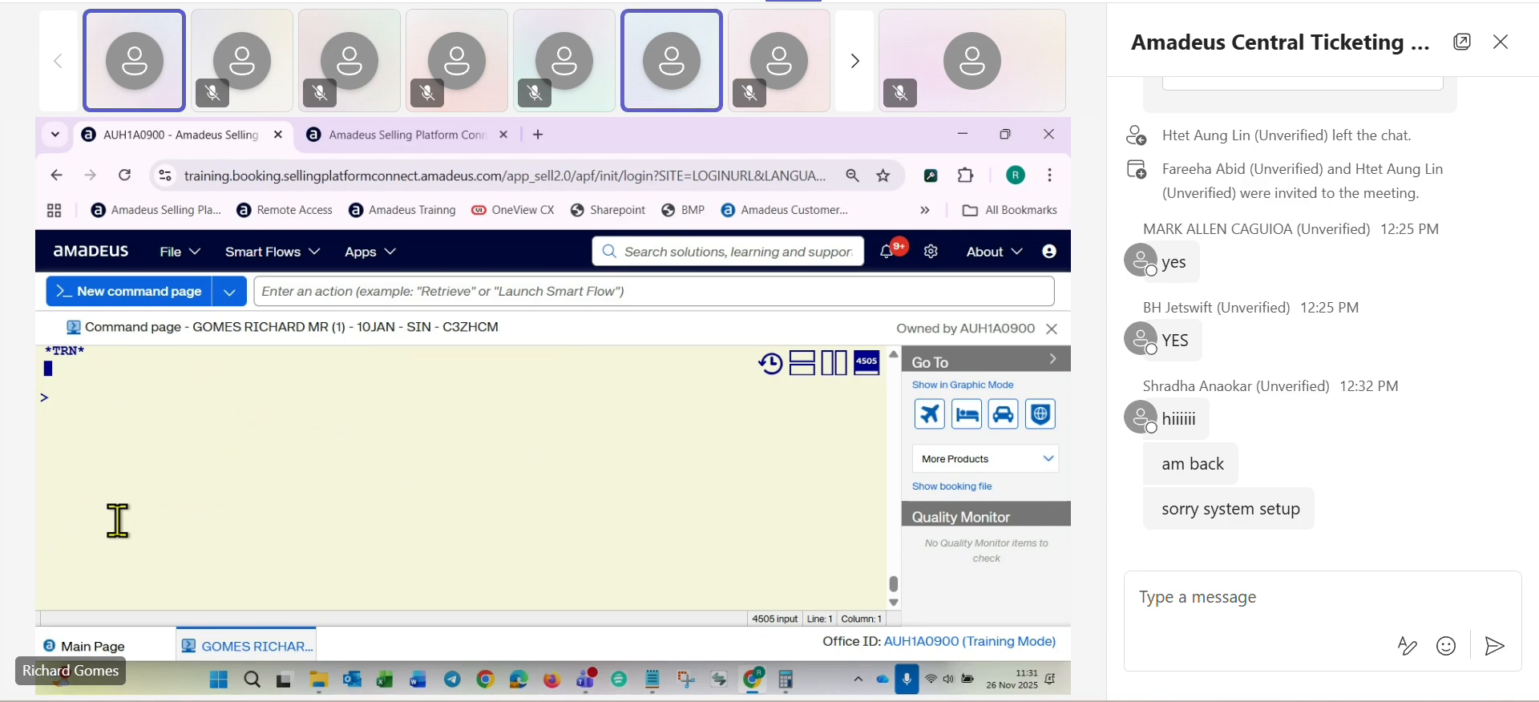
pyautogui.write('TTP/')
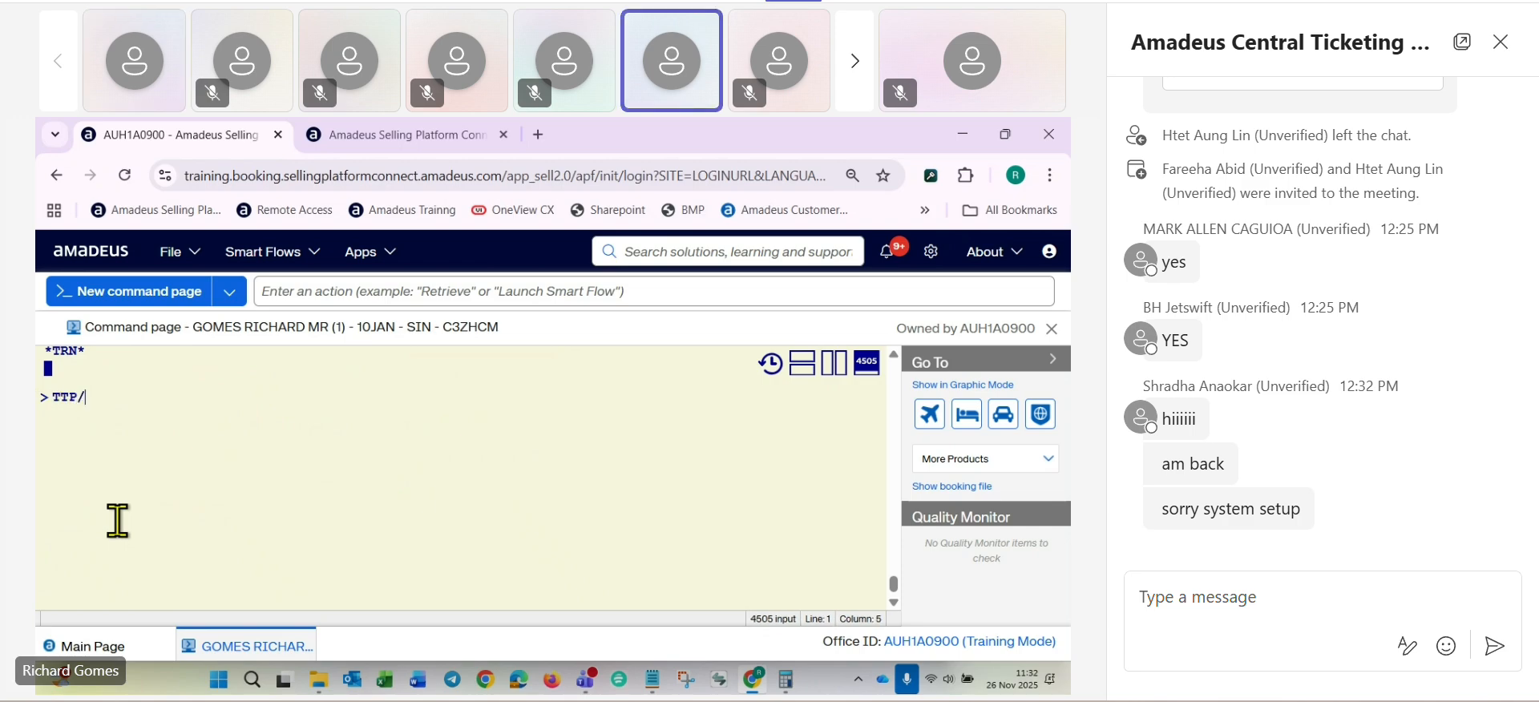
pyautogui.write('T2/RT')
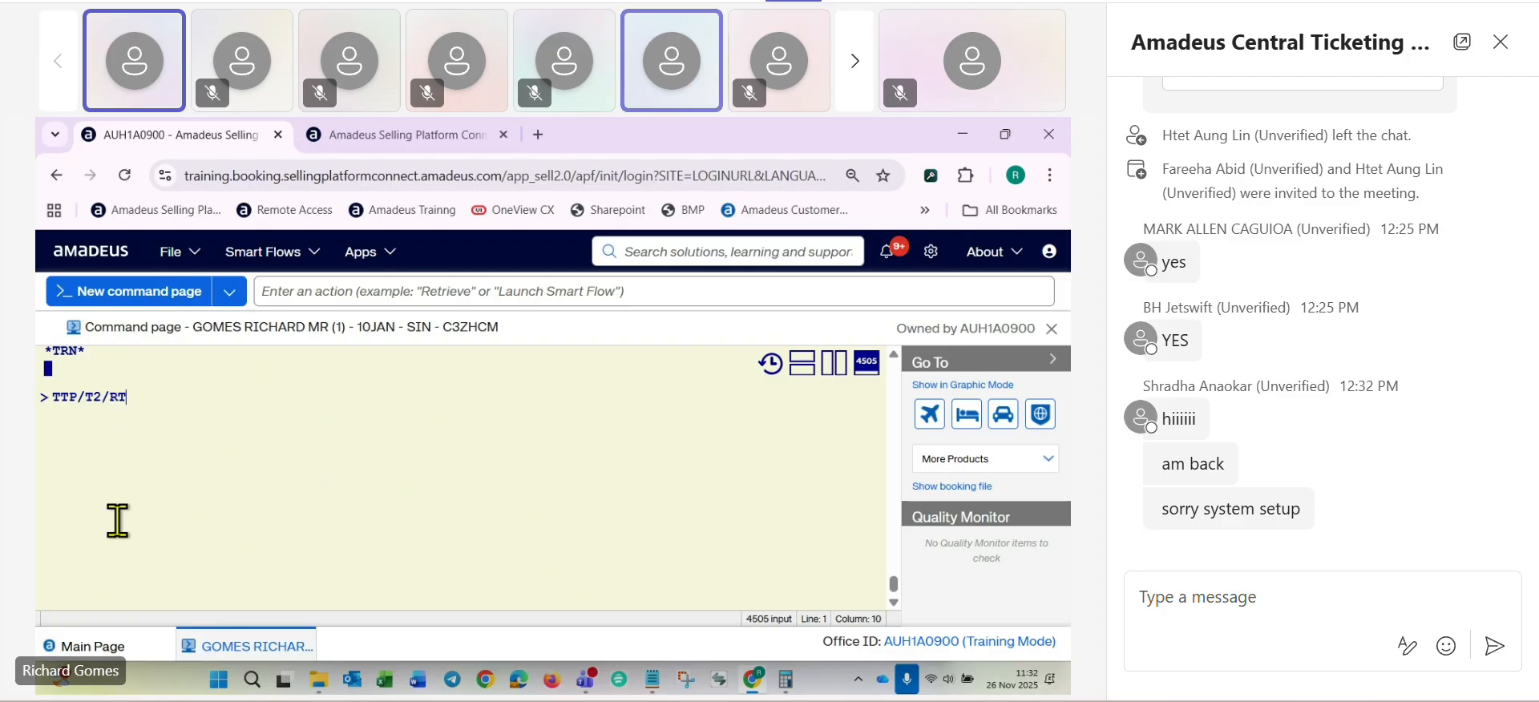
pyautogui.press('Return')
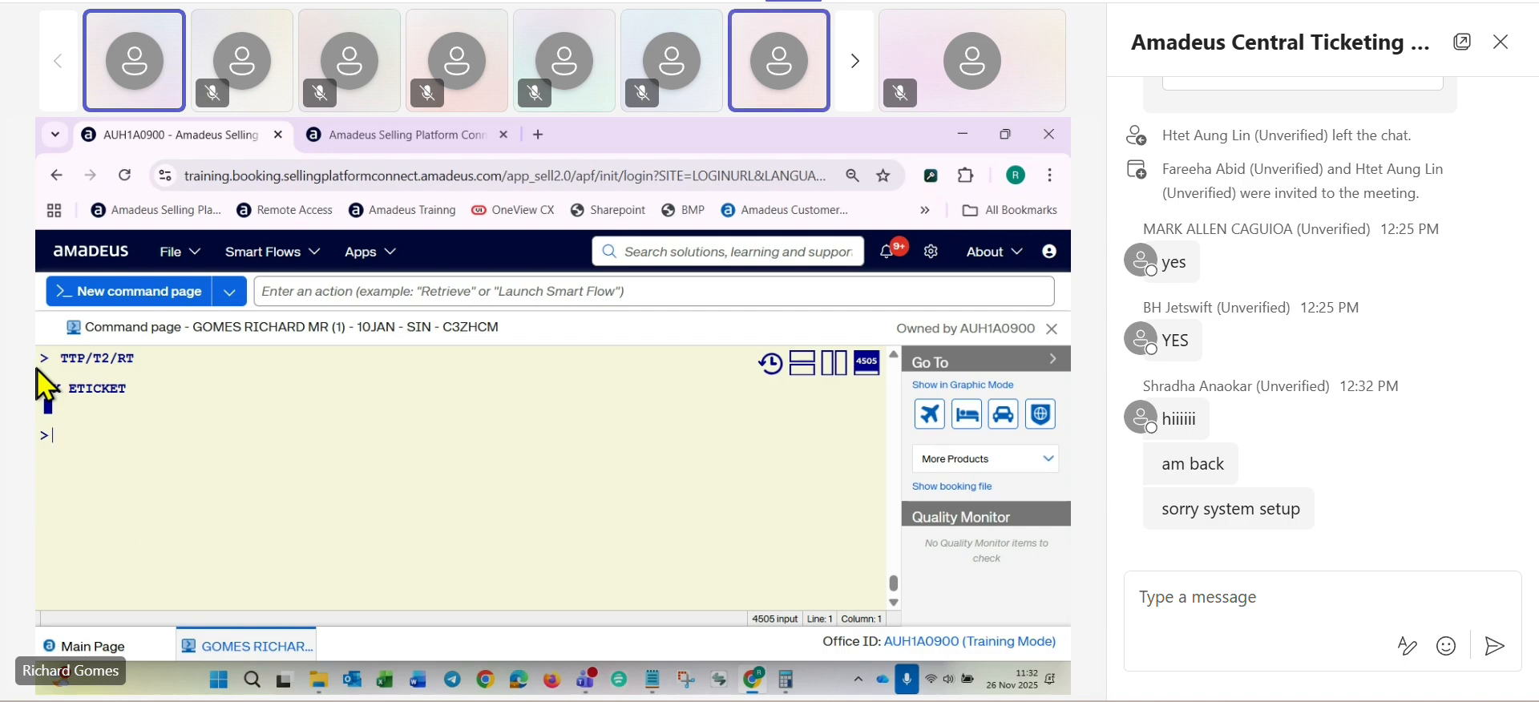
# - Switch to the Notepad course notes and add the line TQT below TTP/T2/RT, separated by a blank line
pyautogui.click(44, 450)
pyautogui.scroll(4, 346, 417)
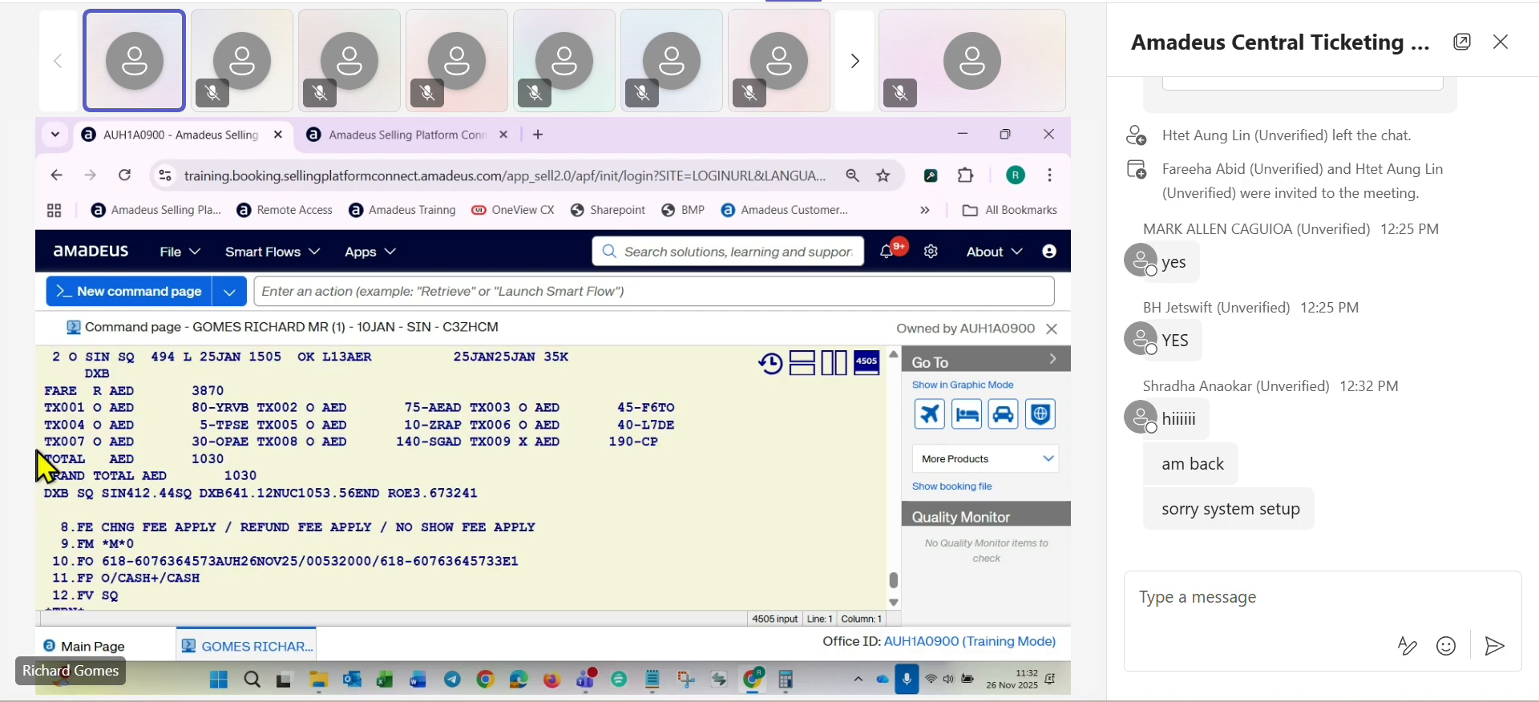
pyautogui.hotkey('alt', 'Tab')
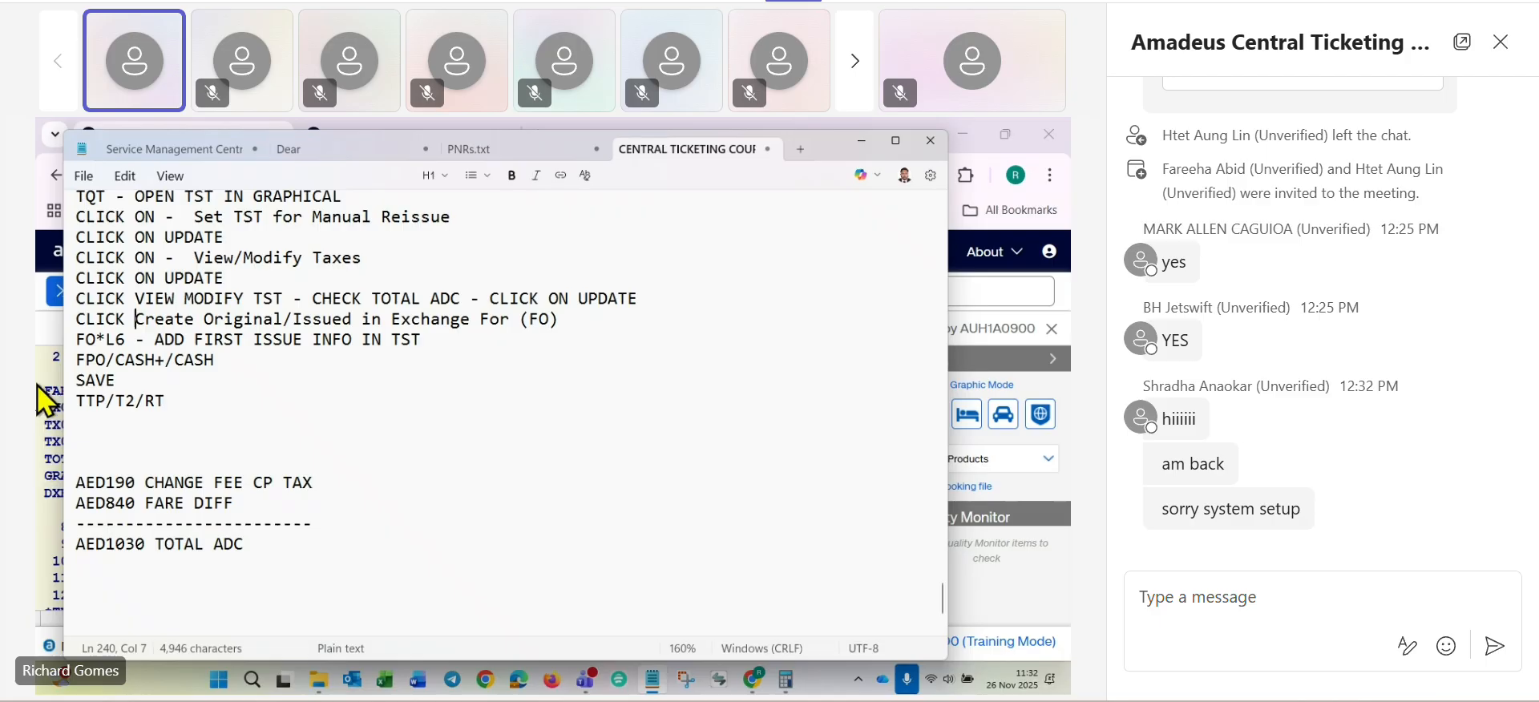
pyautogui.click(213, 395)
pyautogui.press('Return')
pyautogui.press('Return')
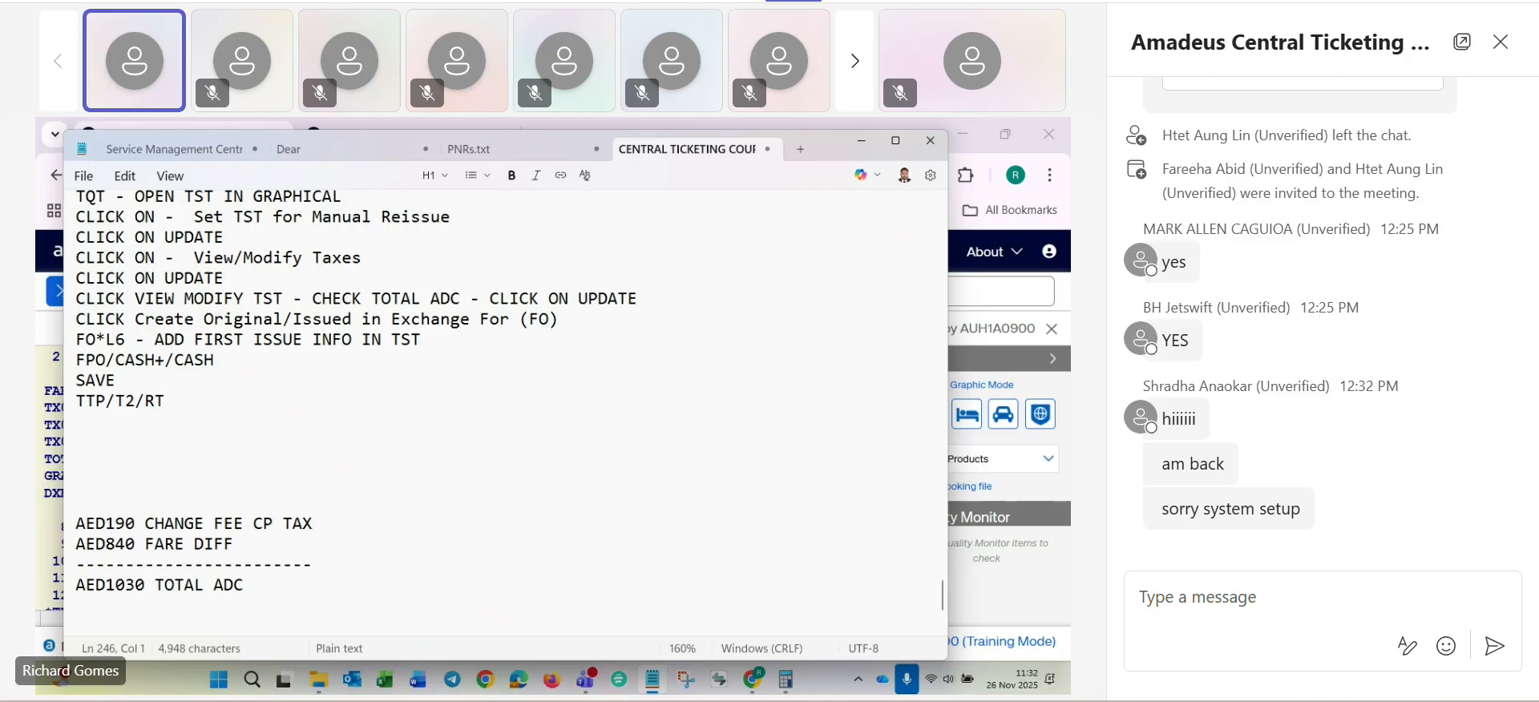
pyautogui.write('TQT')
pyautogui.press('Return')
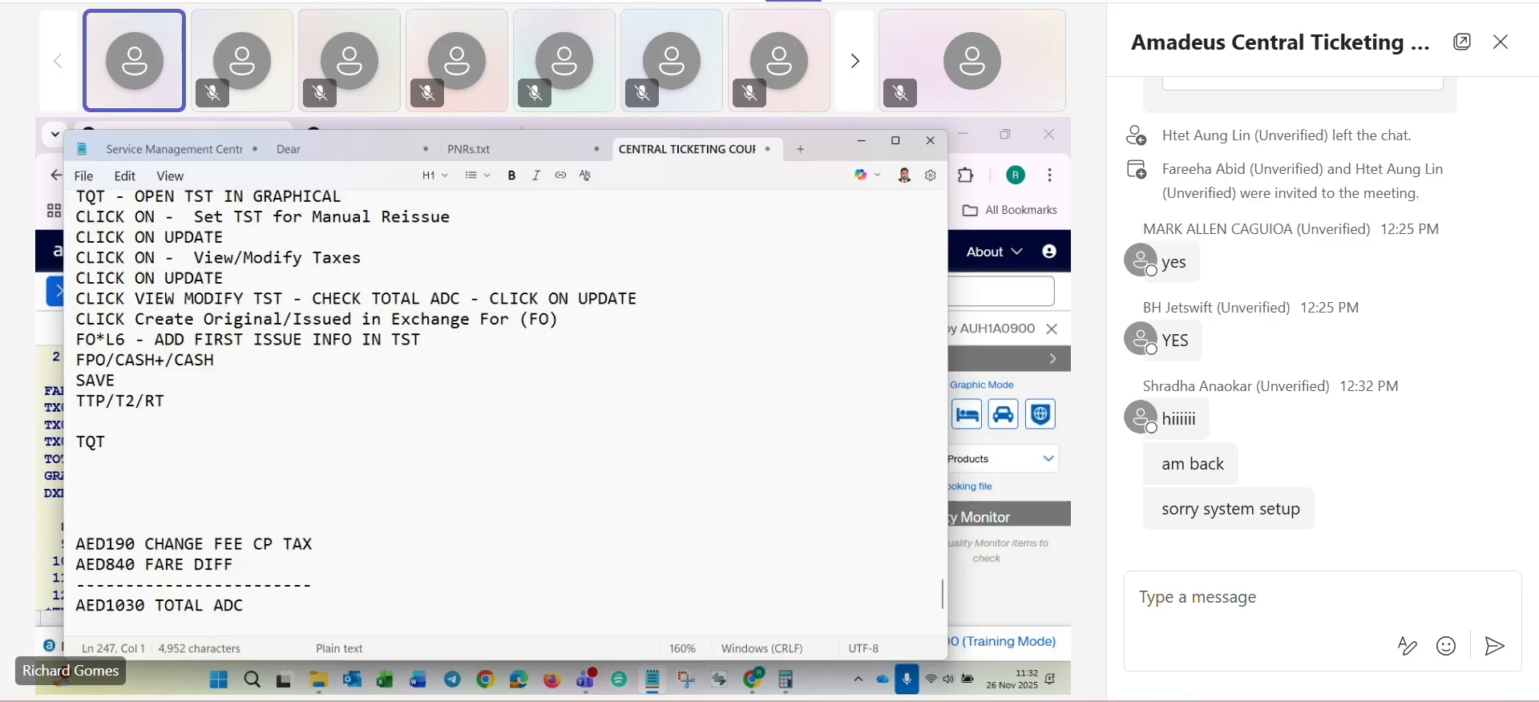
# - Add the entry TTK/EXCH/T2 below TQT in the notes, followed by blank lines
pyautogui.write('TTK/EC')
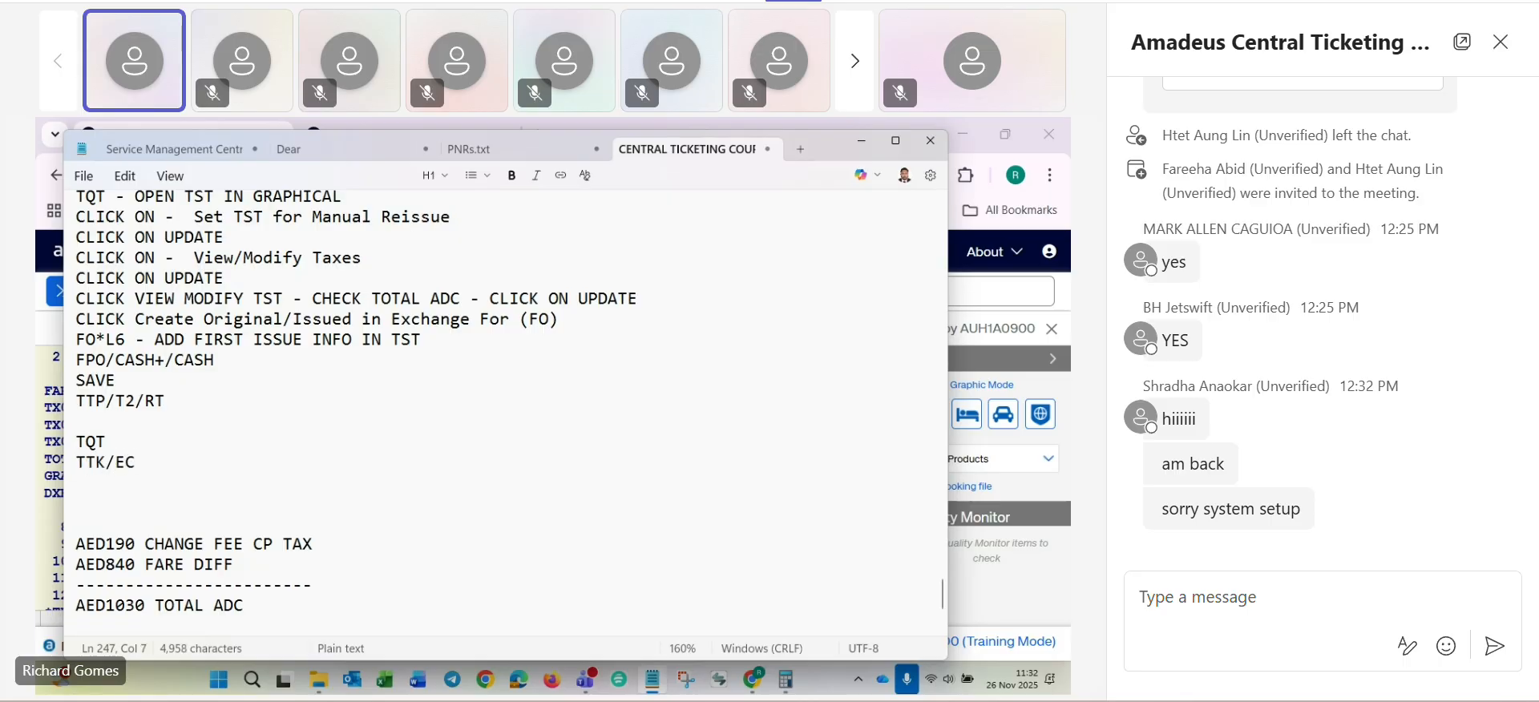
pyautogui.write('H/')
pyautogui.press('BackSpace')
pyautogui.press('BackSpace')
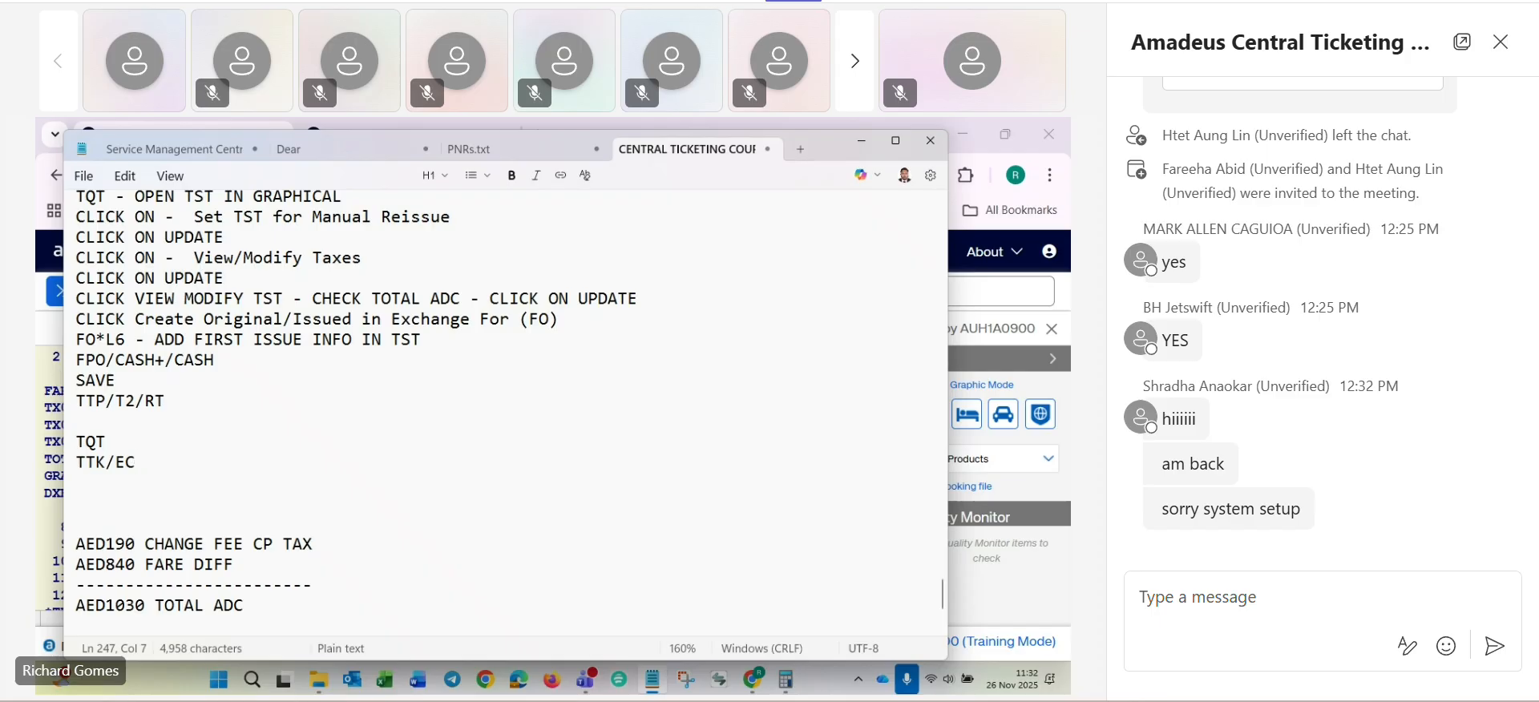
pyautogui.press('BackSpace')
pyautogui.write('XCH/')
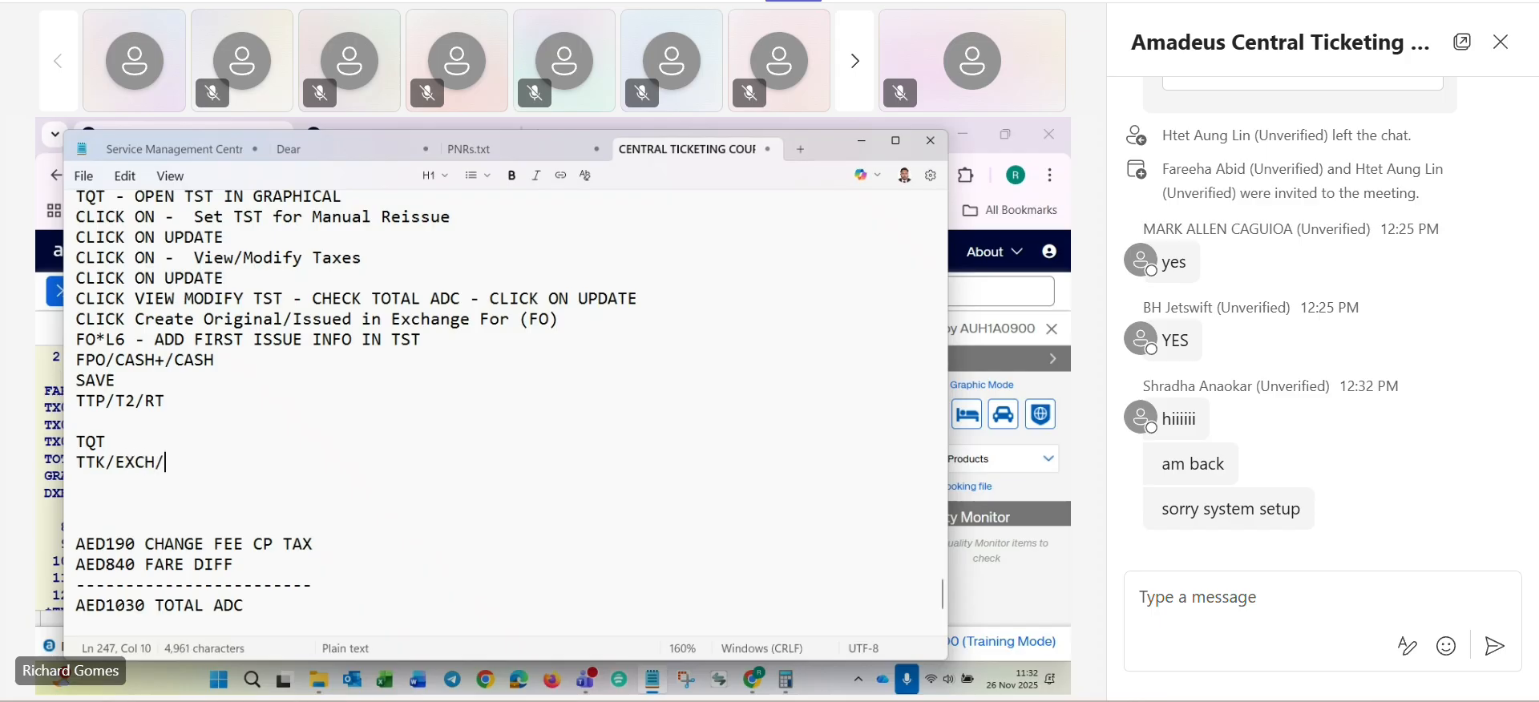
pyautogui.write('T2')
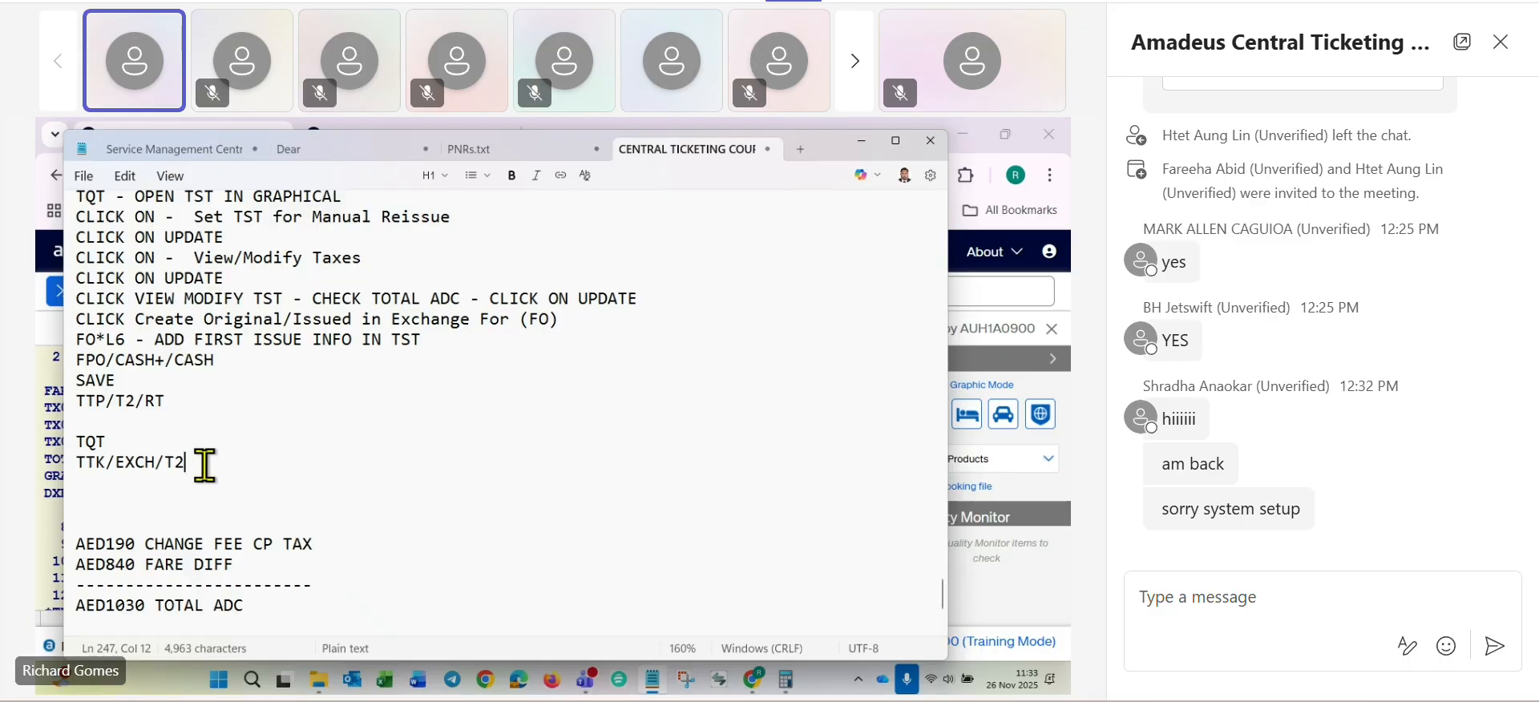
pyautogui.press('Return')
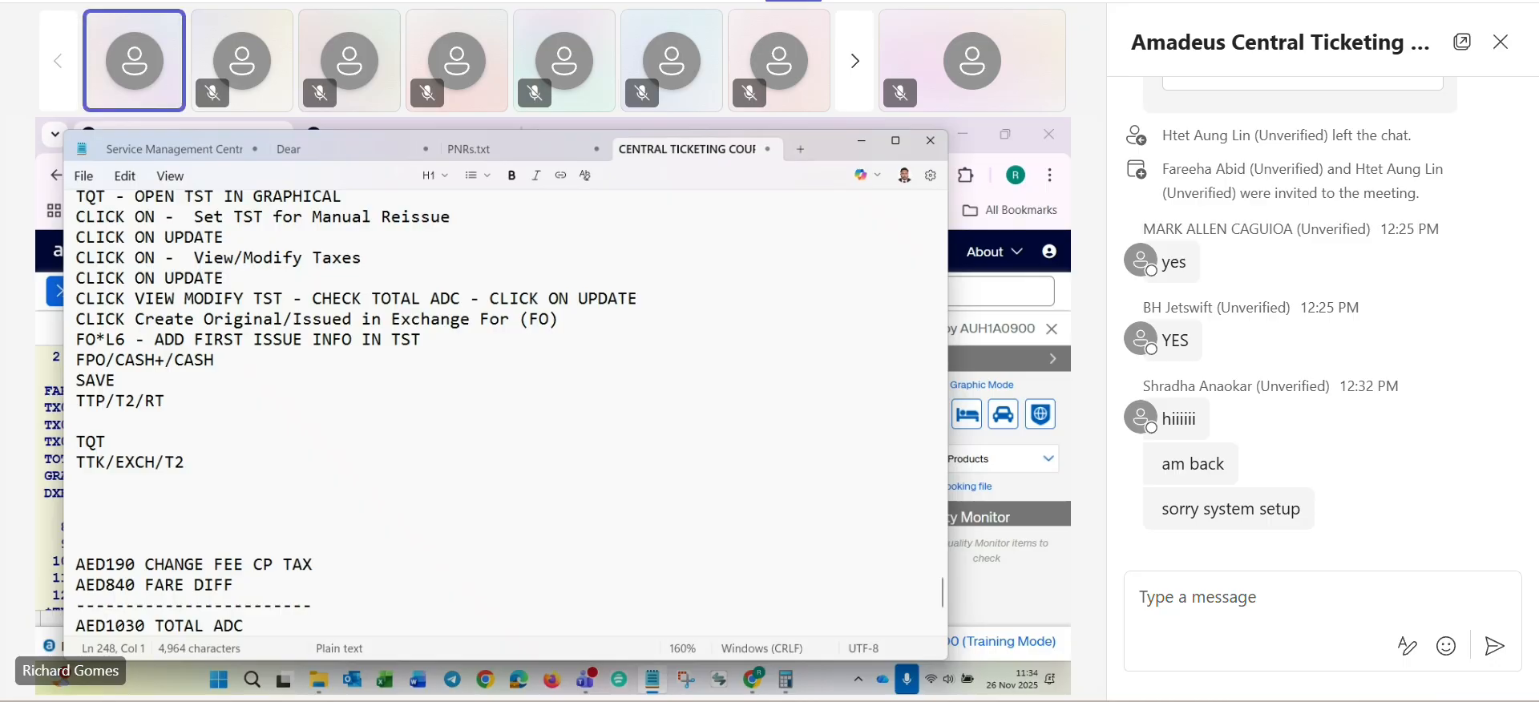
pyautogui.click(221, 466)
pyautogui.press('Return')
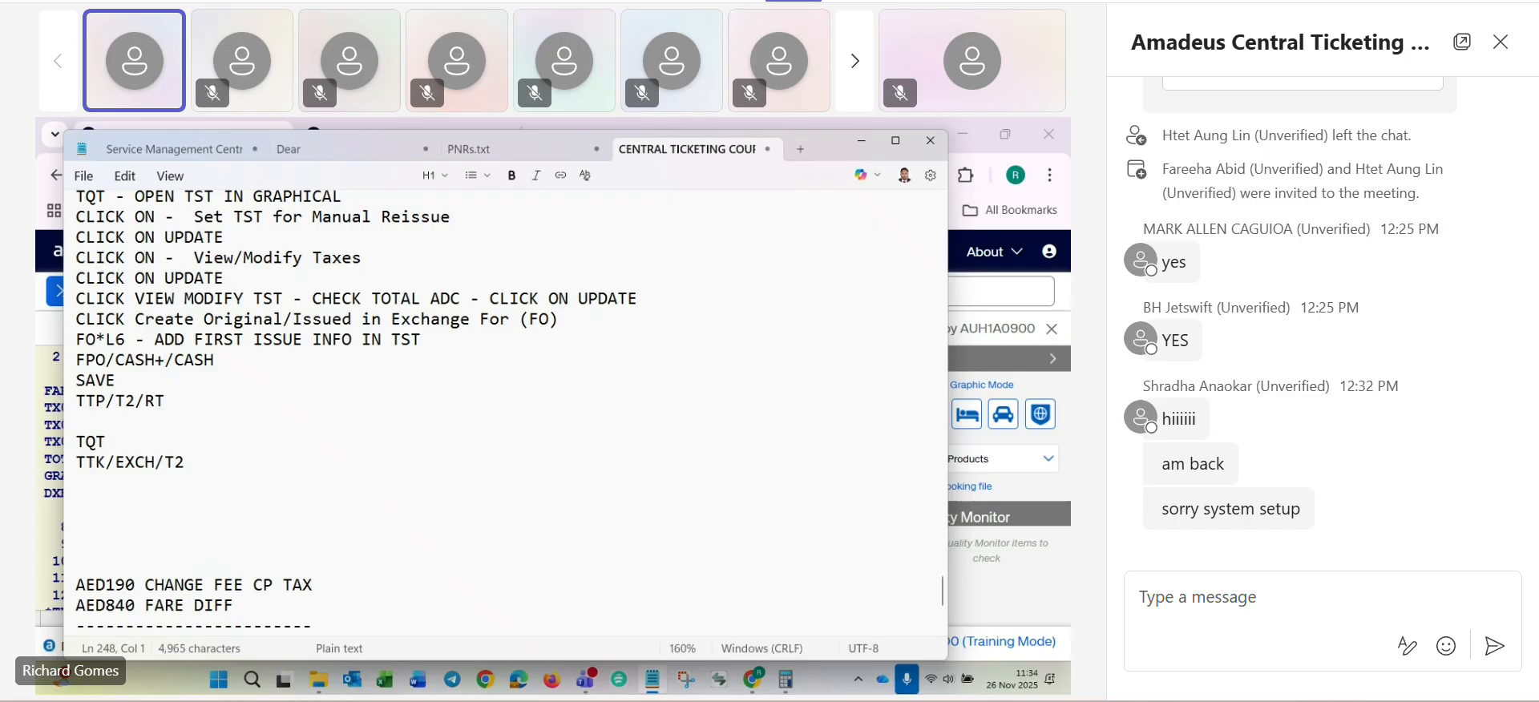
# - Add the lines SAVE, TTK/X190XP/TAED1030 and SAVE below TTK/EXCH/T2 in the notes
pyautogui.write('SAVE')
pyautogui.press('Return')
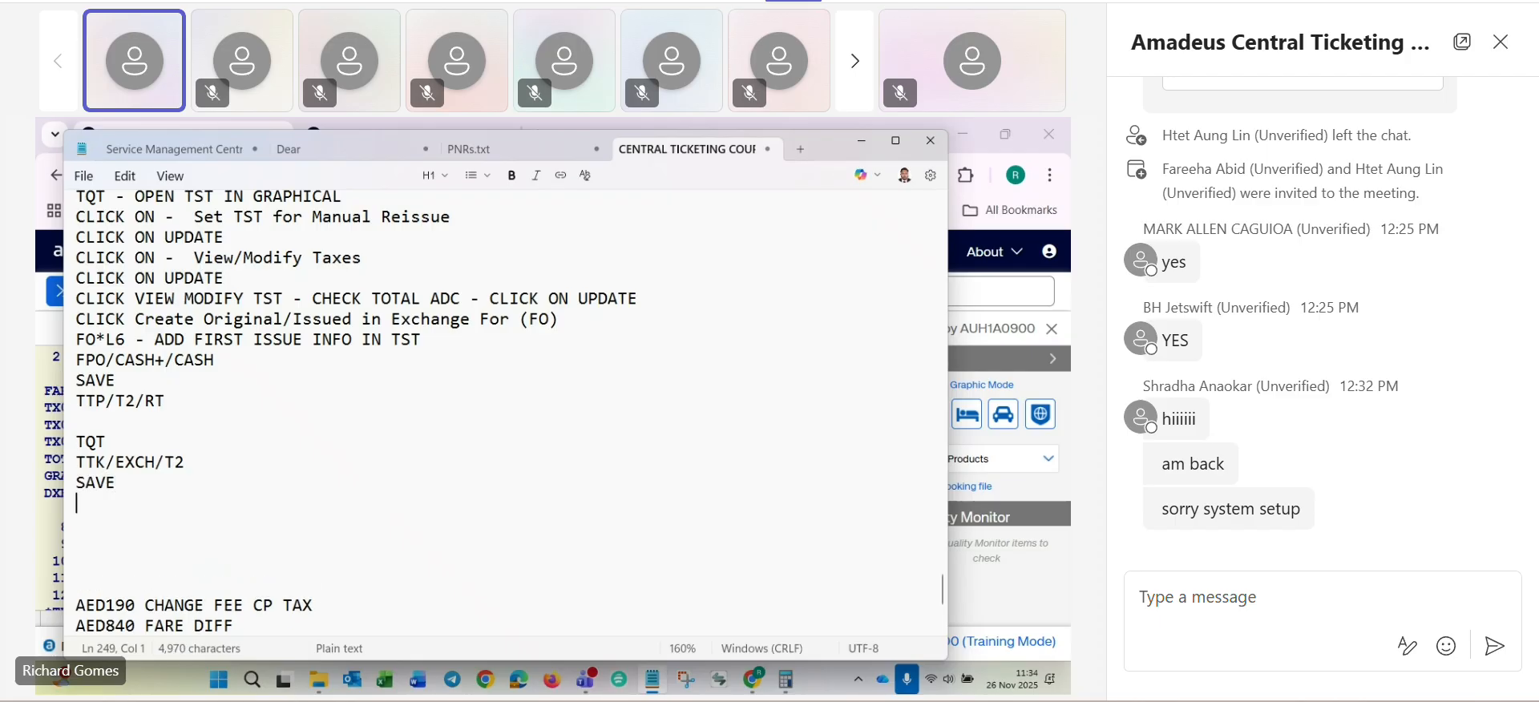
pyautogui.write('TTK/')
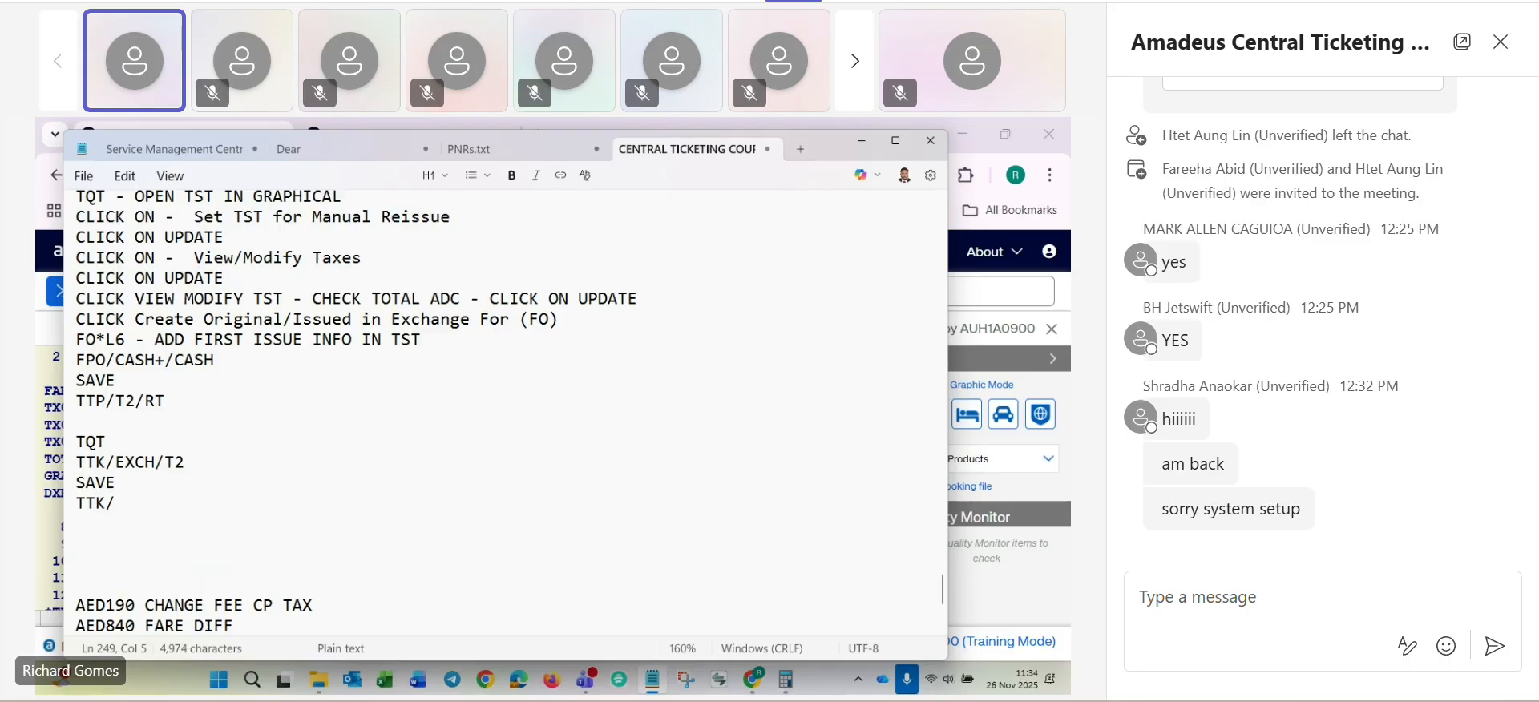
pyautogui.write('X190XP/')
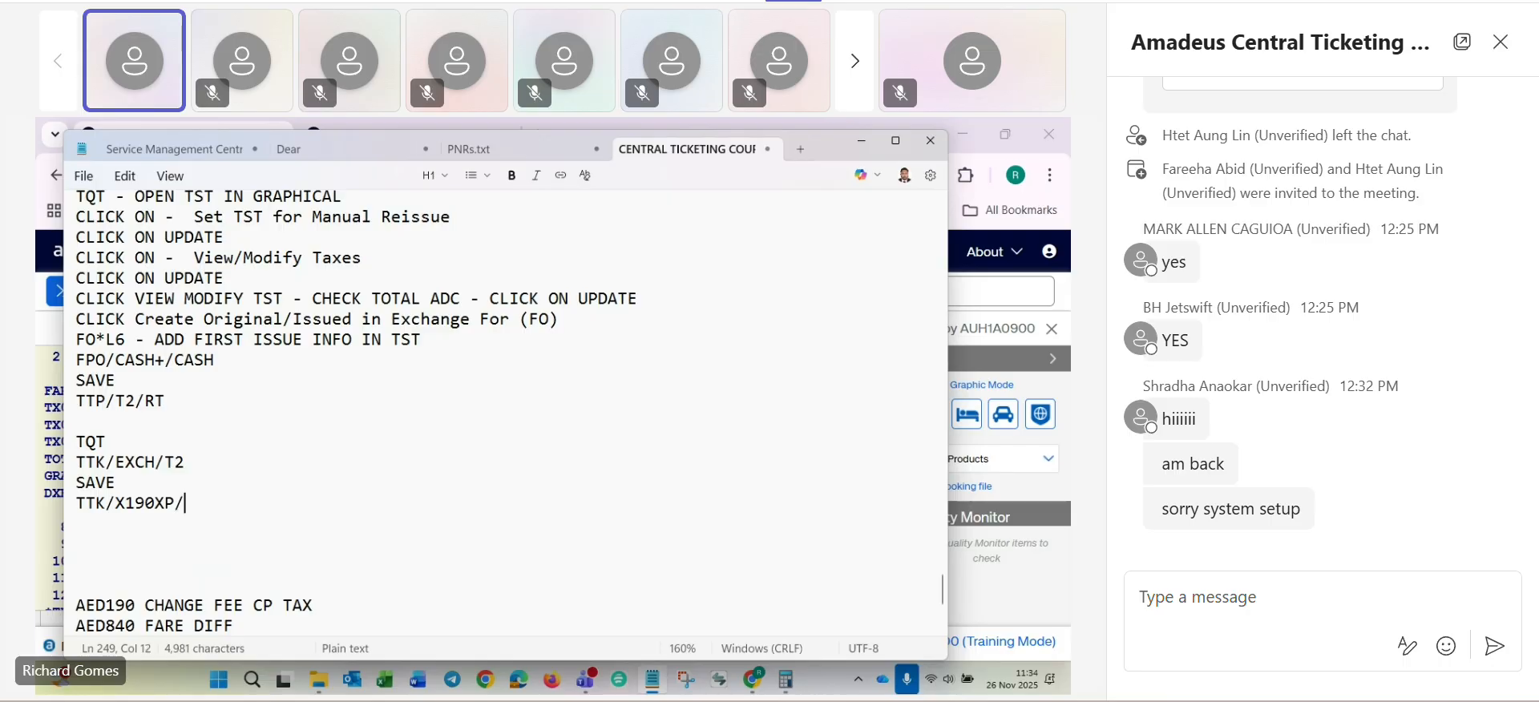
pyautogui.write('TAED1030')
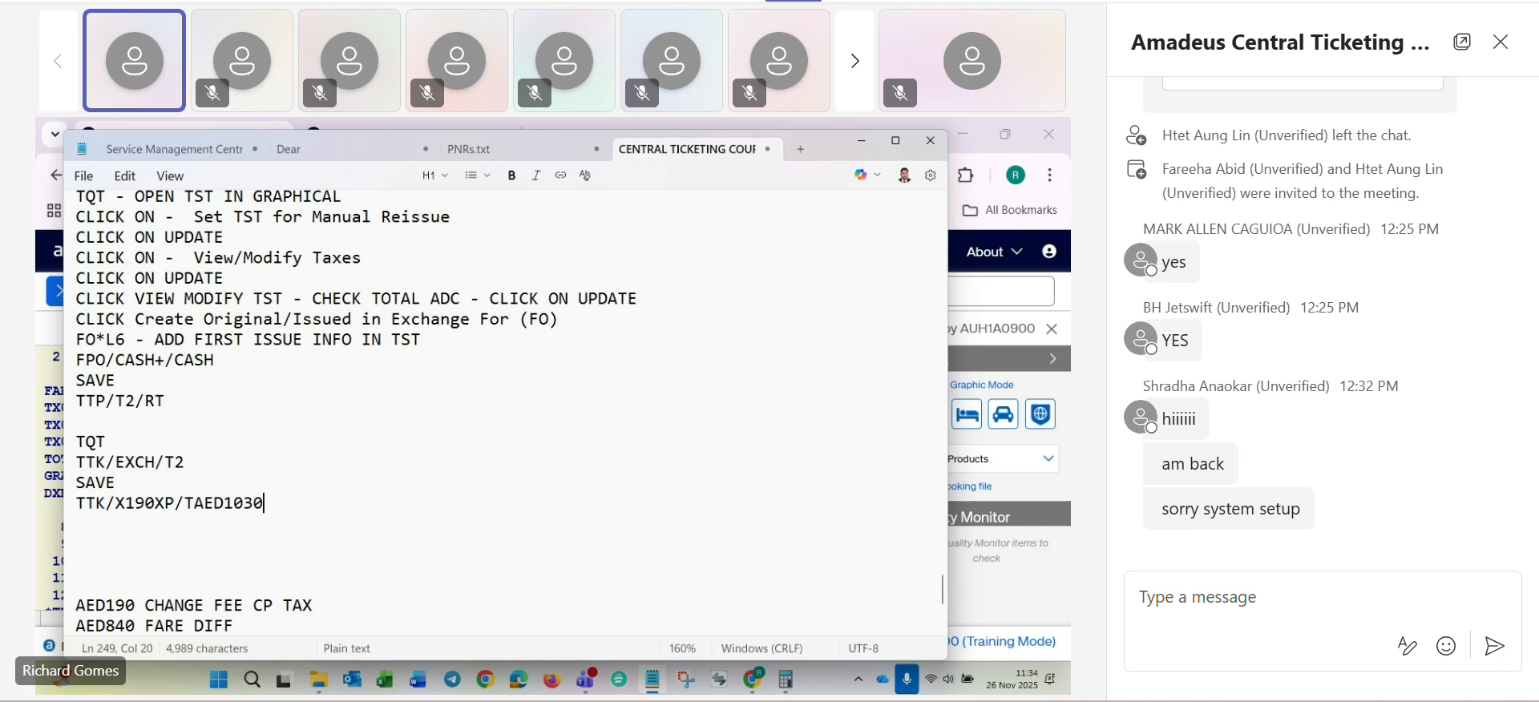
pyautogui.press('Return')
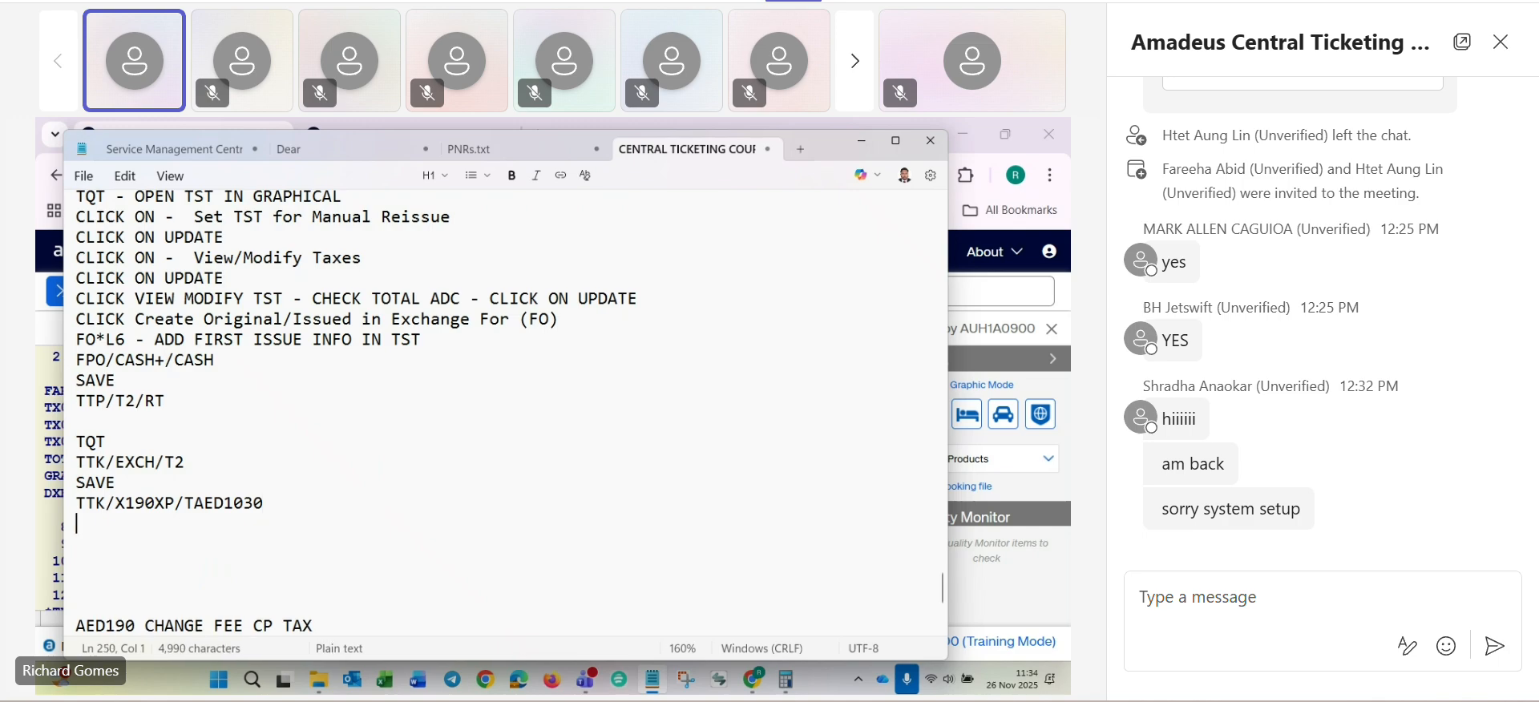
pyautogui.write('SAVE')
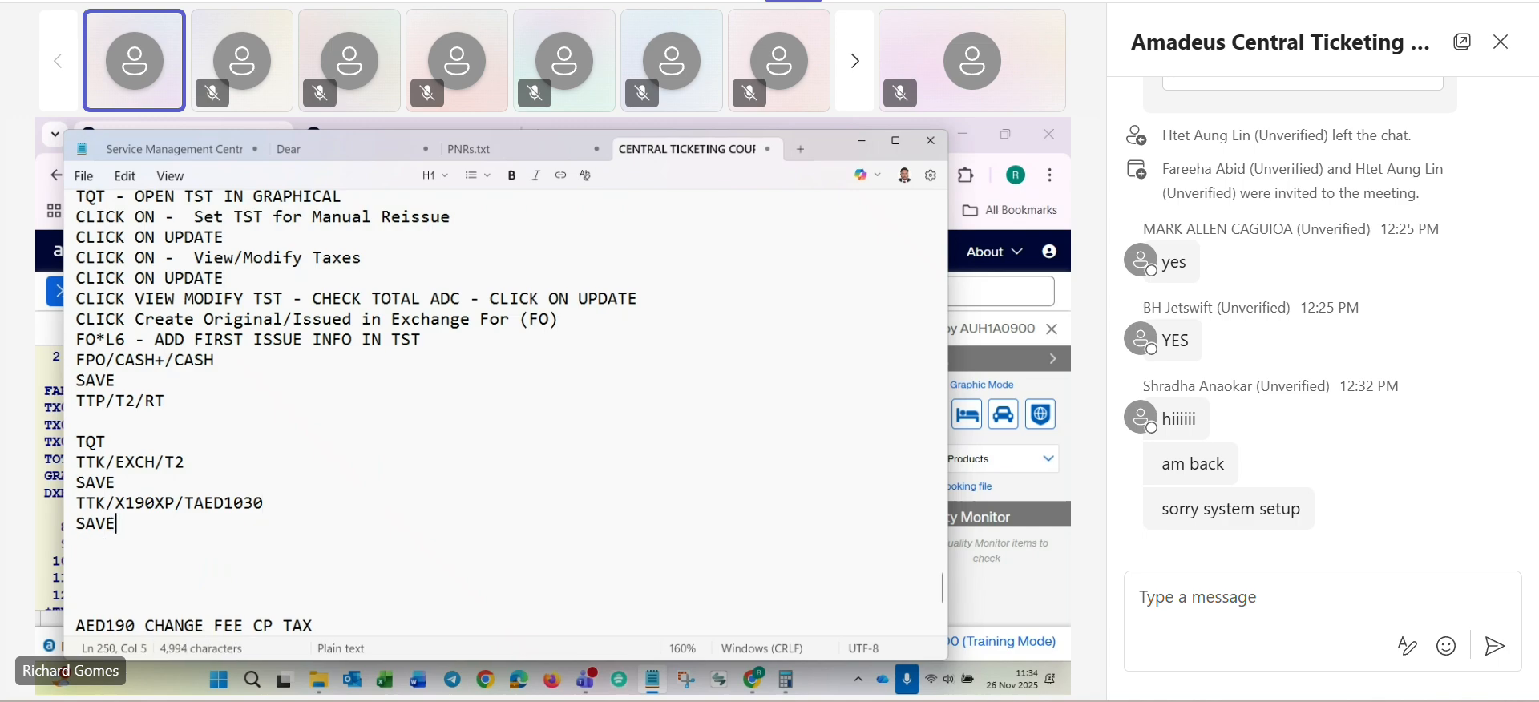
pyautogui.press('Return')
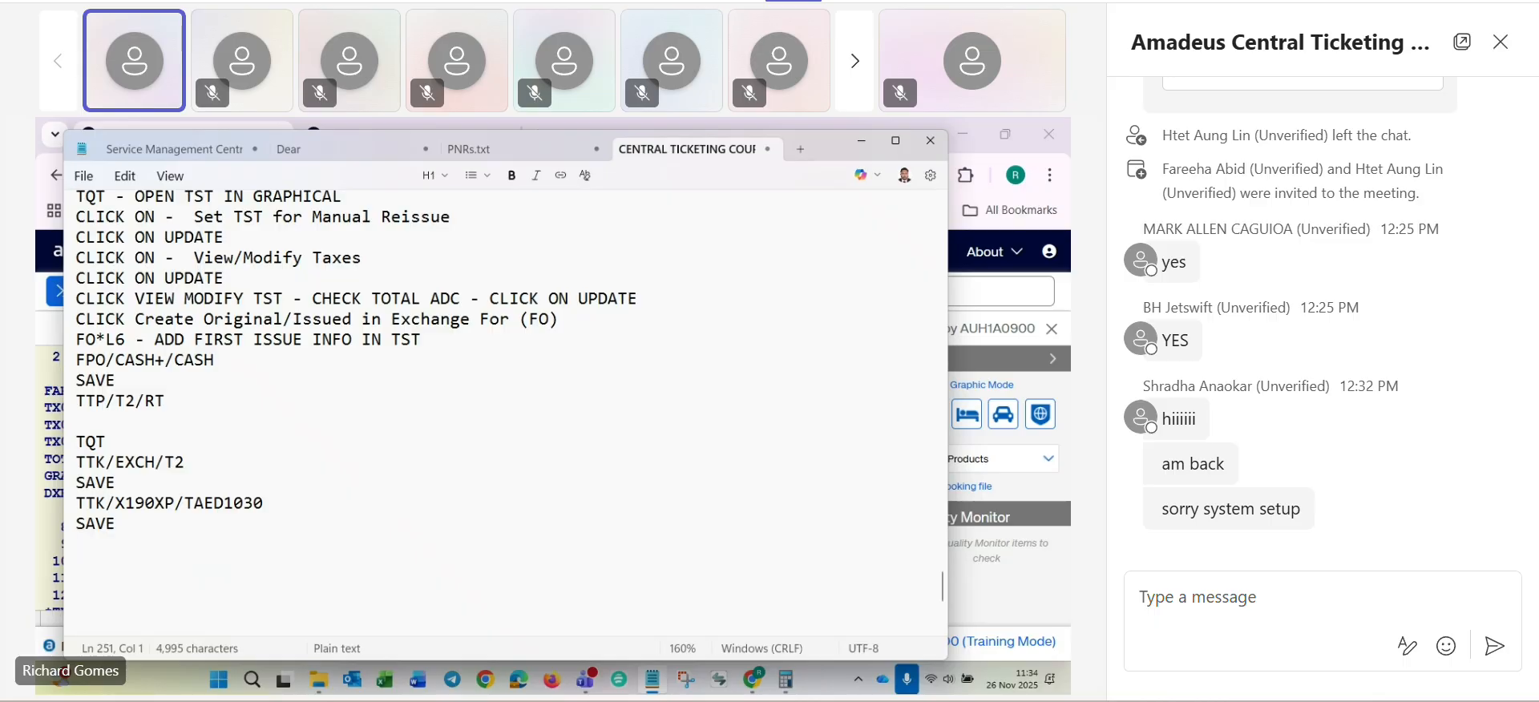
# - Copy the line "FO*L6 - ADD FIRST ISSUE INFO IN TST" to below the last SAVE in the notes
pyautogui.write('FO')
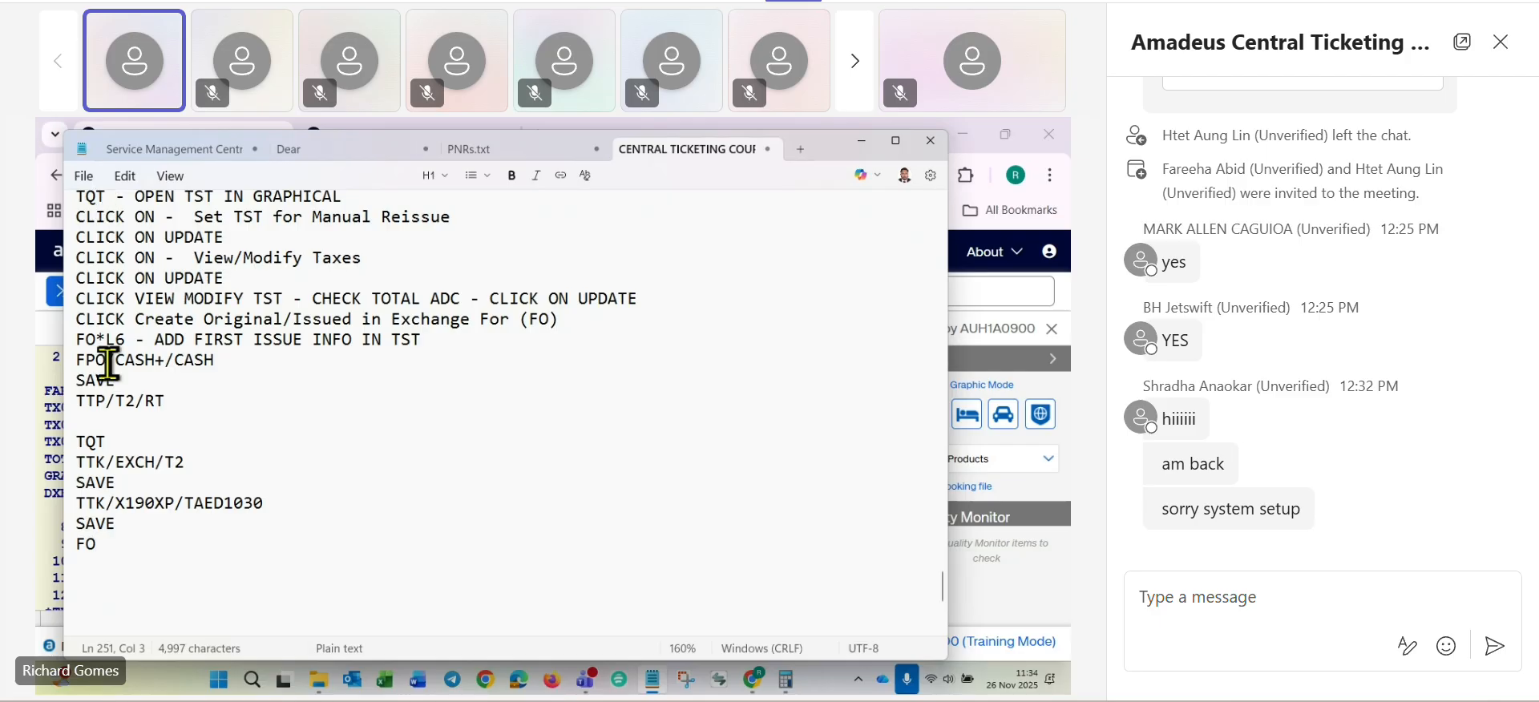
pyautogui.moveTo(75, 340); pyautogui.dragTo(456, 344)
pyautogui.hotkey('ctrl', 'c')
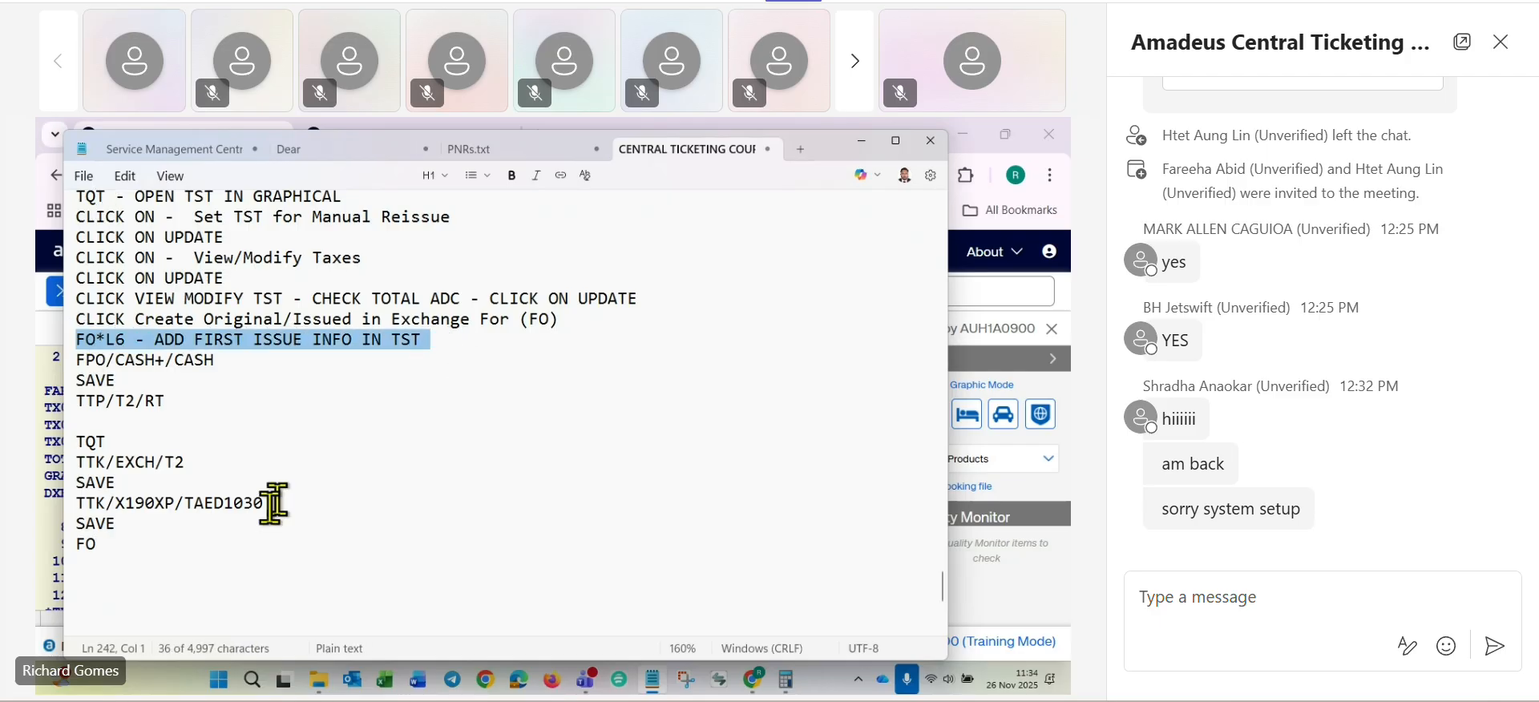
pyautogui.click(121, 541)
pyautogui.press('BackSpace')
pyautogui.press('BackSpace')
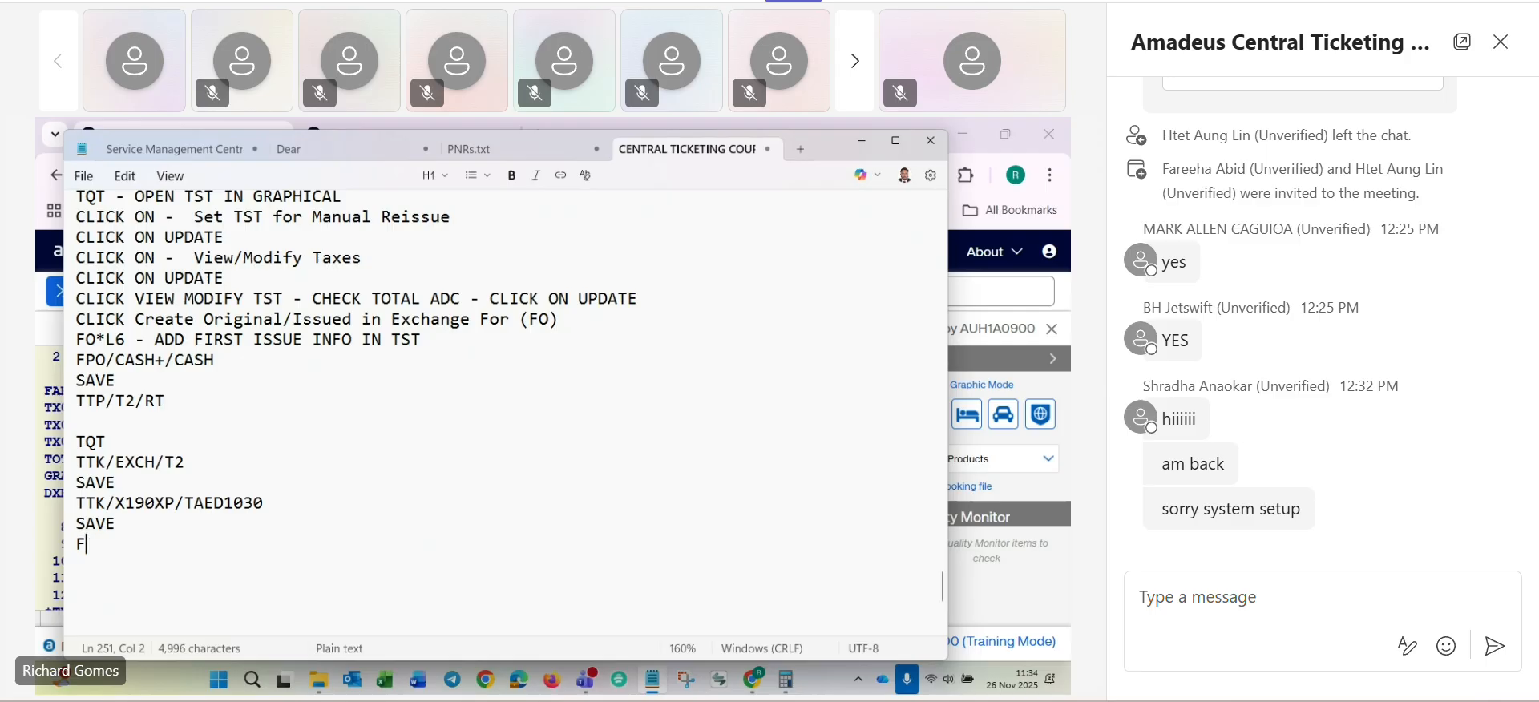
pyautogui.hotkey('ctrl', 'v')
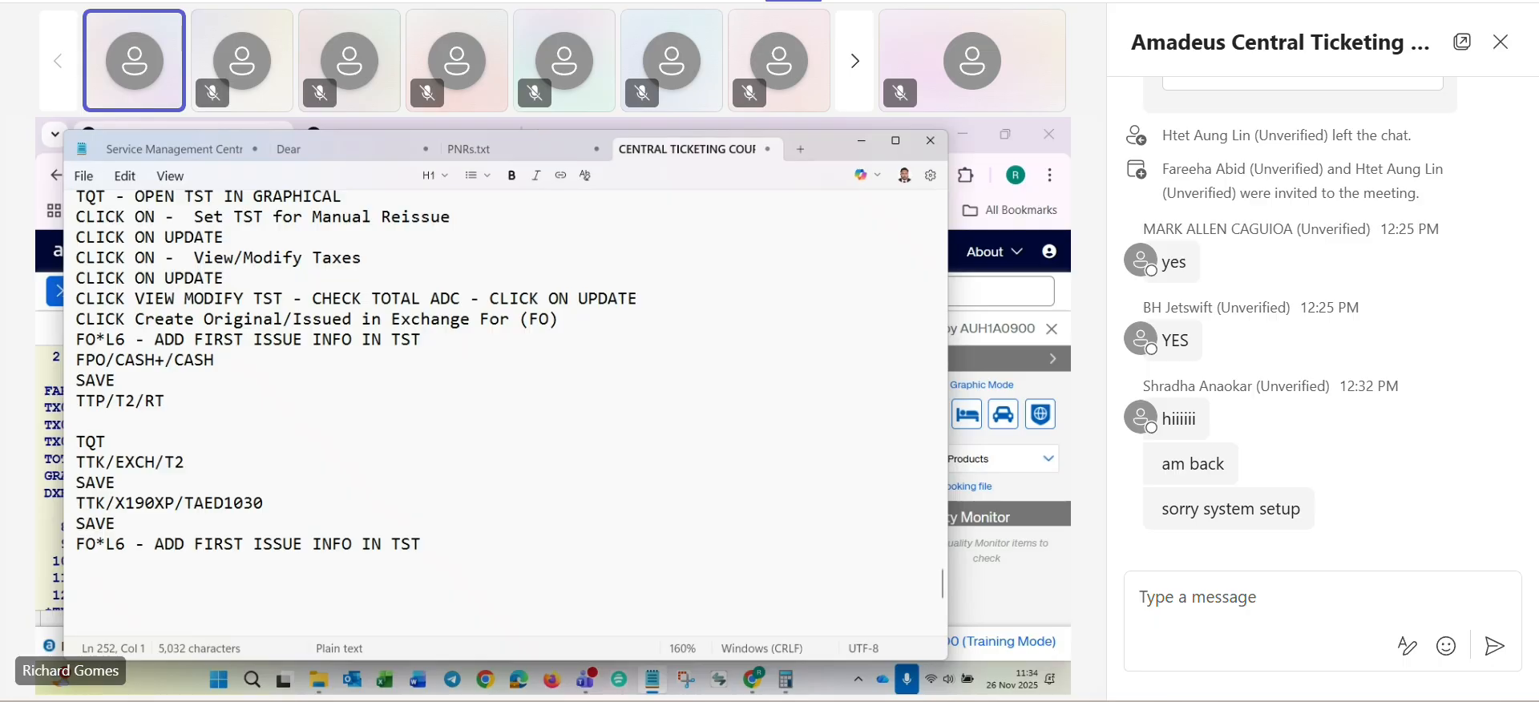
# - Add the lines DELETE OLD FOP and FPO/CASH+/CASH below the copied FO*L6 line
pyautogui.write('DELETE')
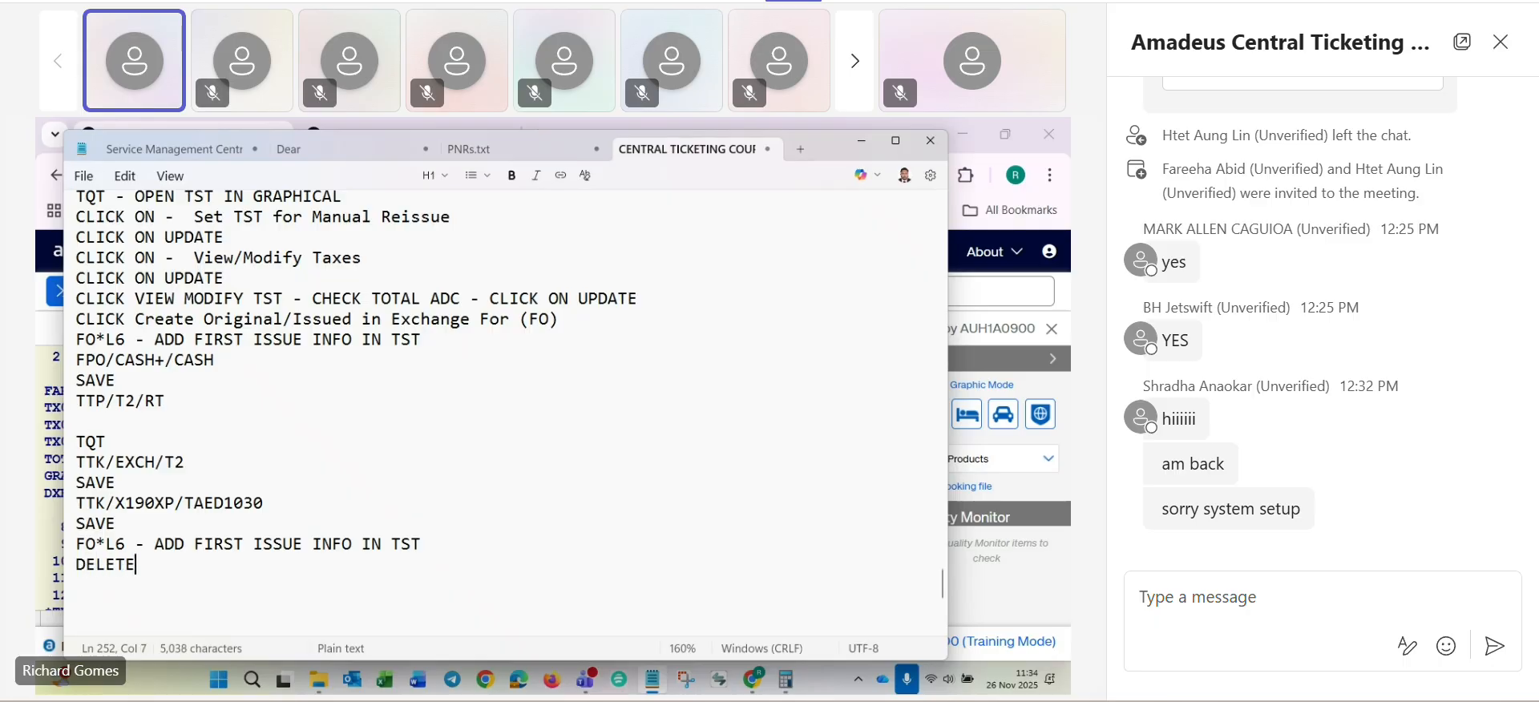
pyautogui.write(' OLD ')
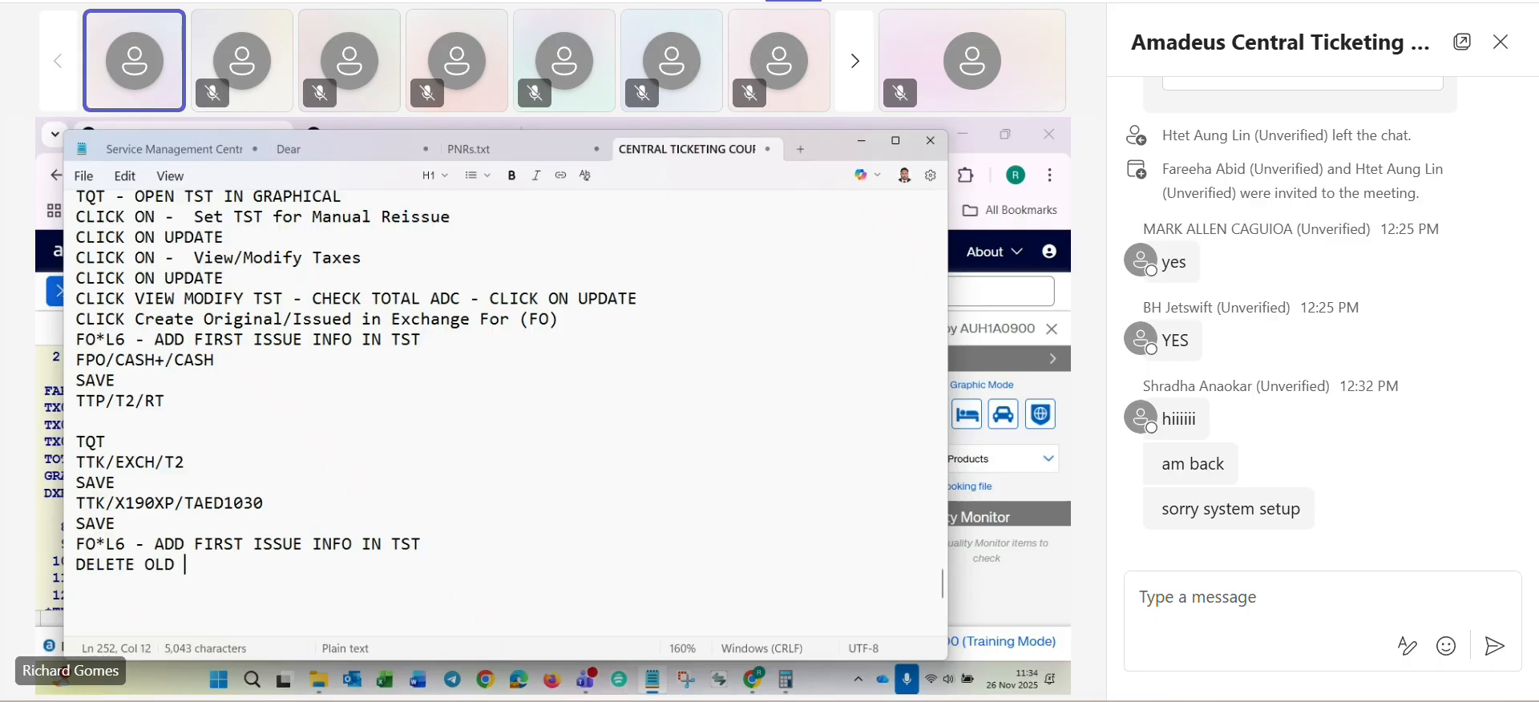
pyautogui.write('FOP')
pyautogui.press('Return')
pyautogui.write('F')
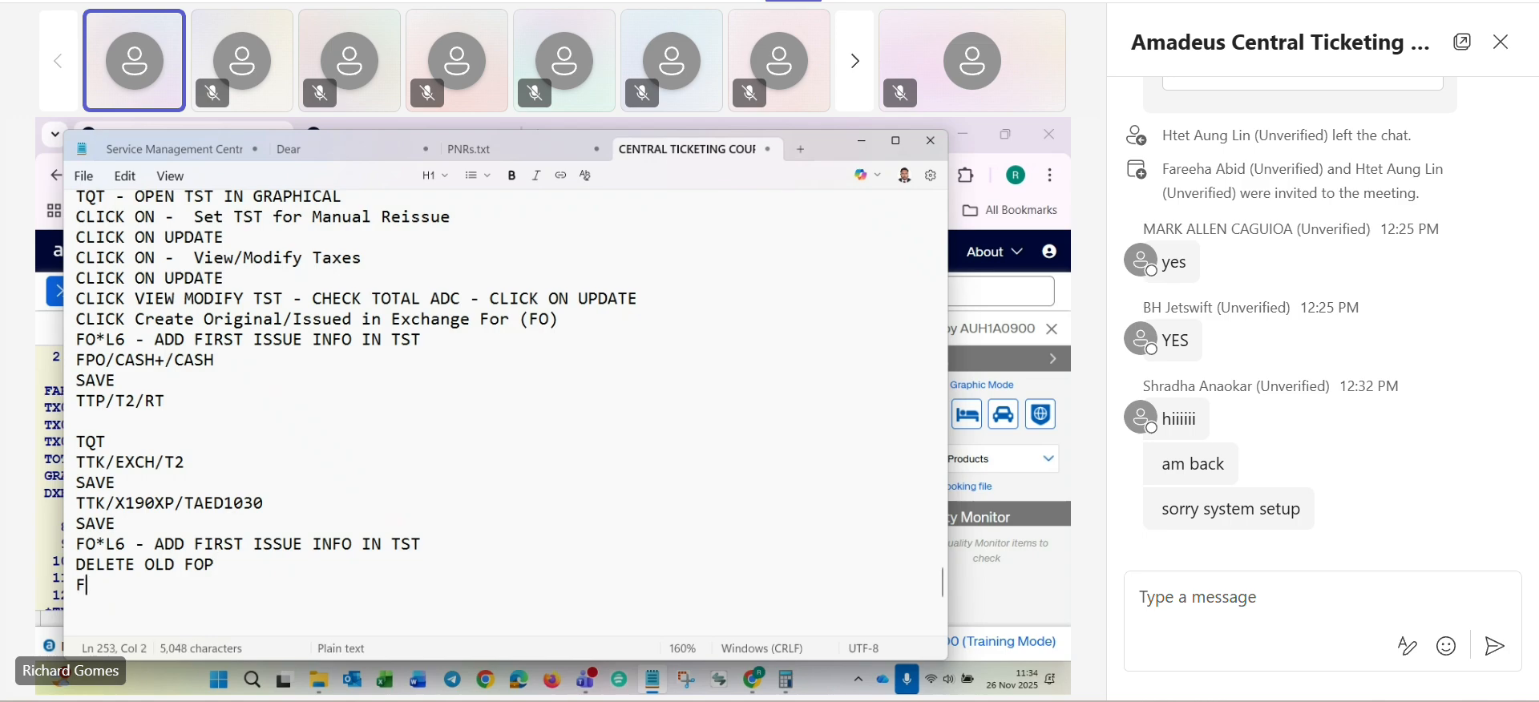
pyautogui.write('PO/CASH+/')
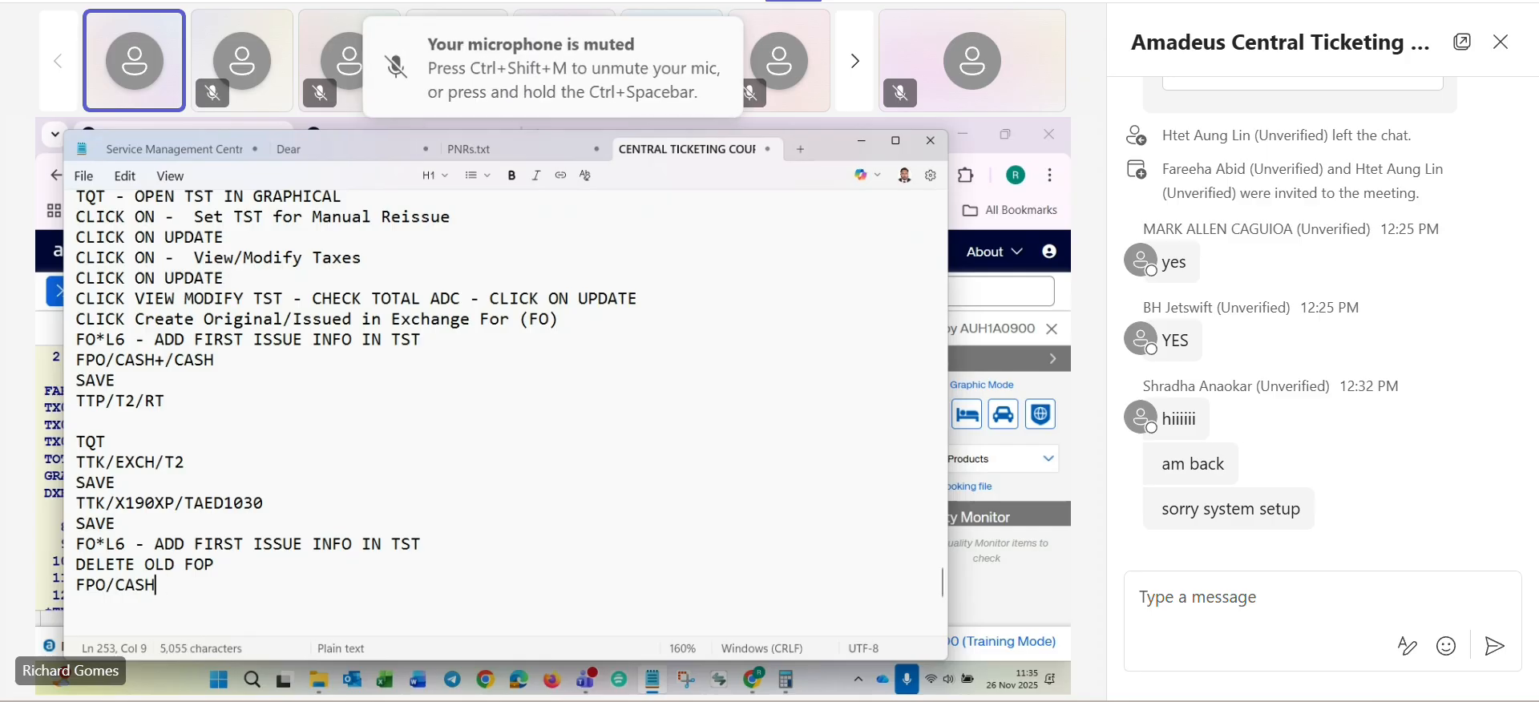
pyautogui.write('CASH')
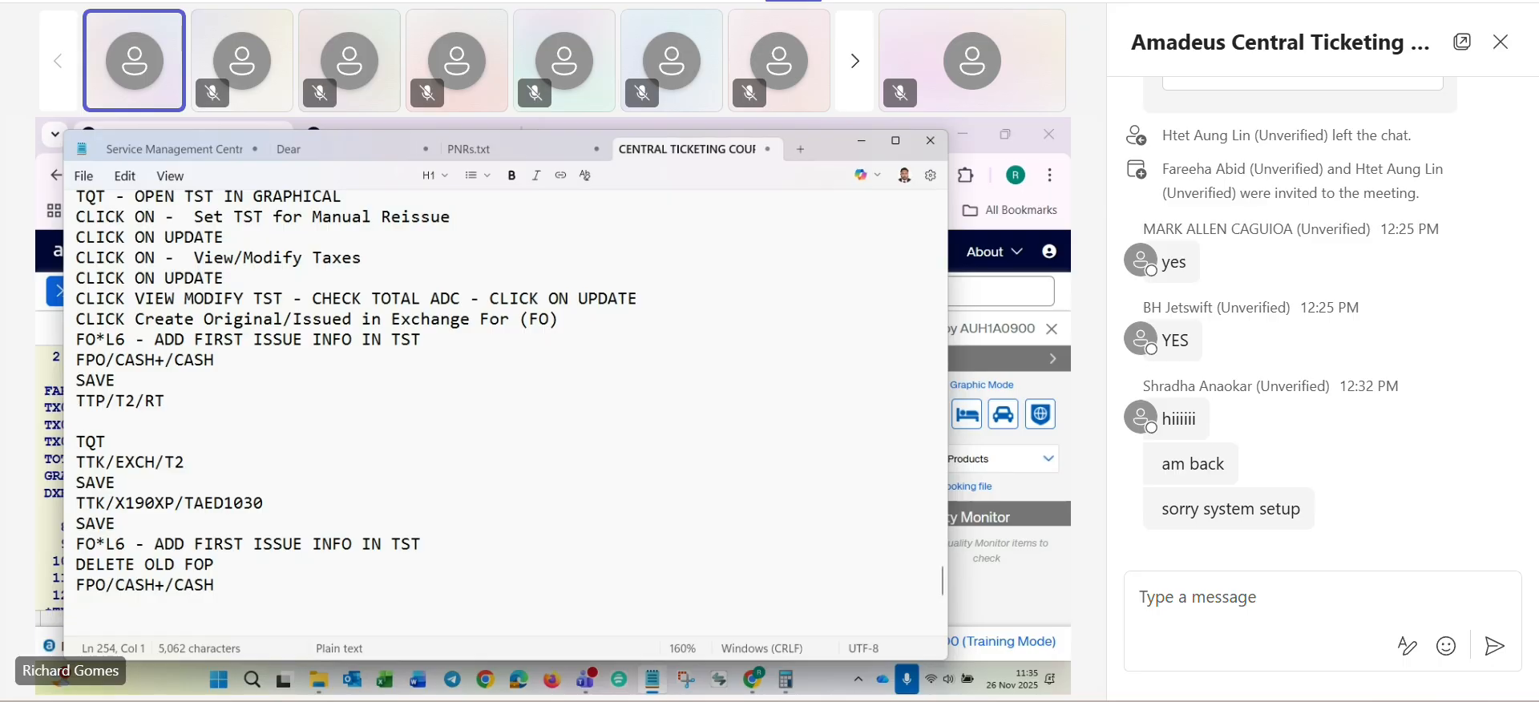
# - Finish the entry list with the lines SAVE, CHECK TST and TTP/T2/RT
pyautogui.write('SAVE')
pyautogui.press('Return')
pyautogui.write('CHE')
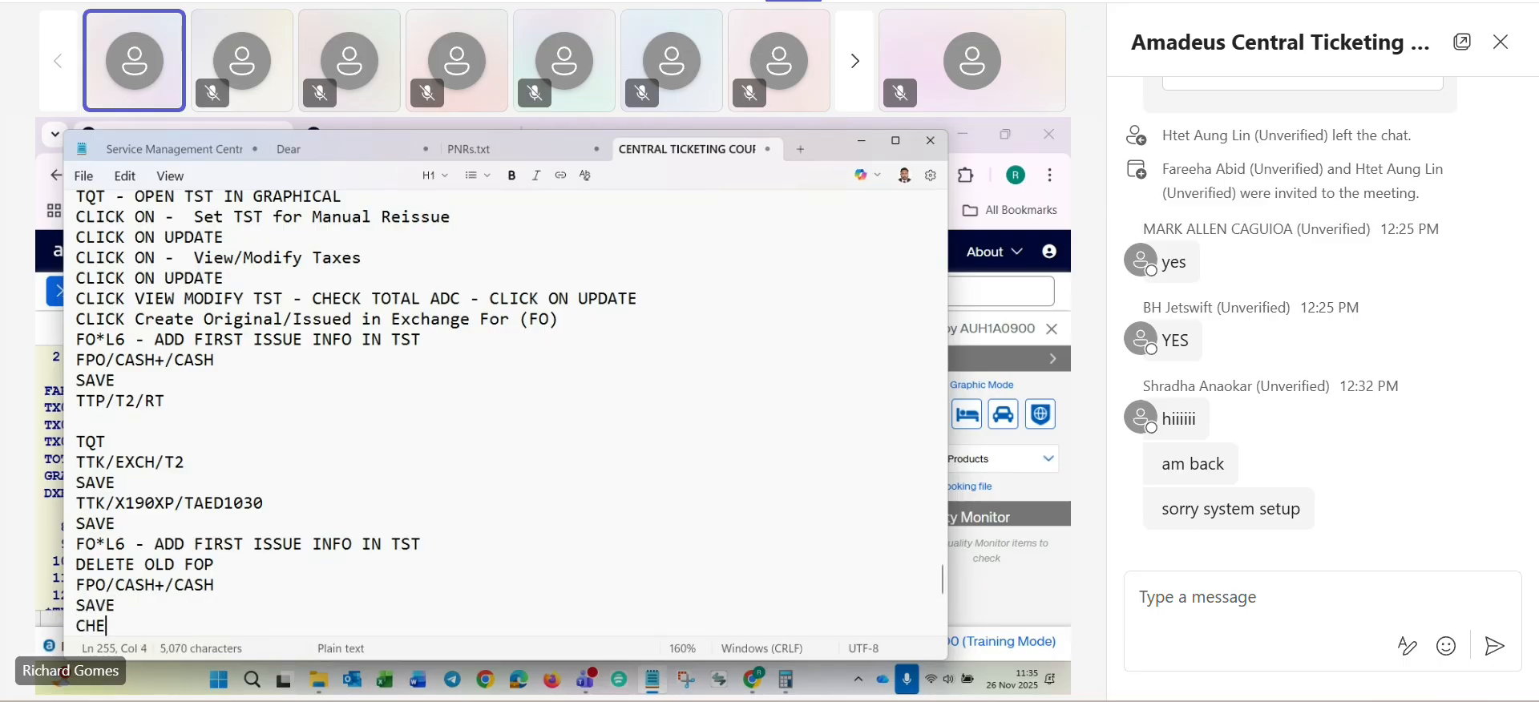
pyautogui.write('CK TST')
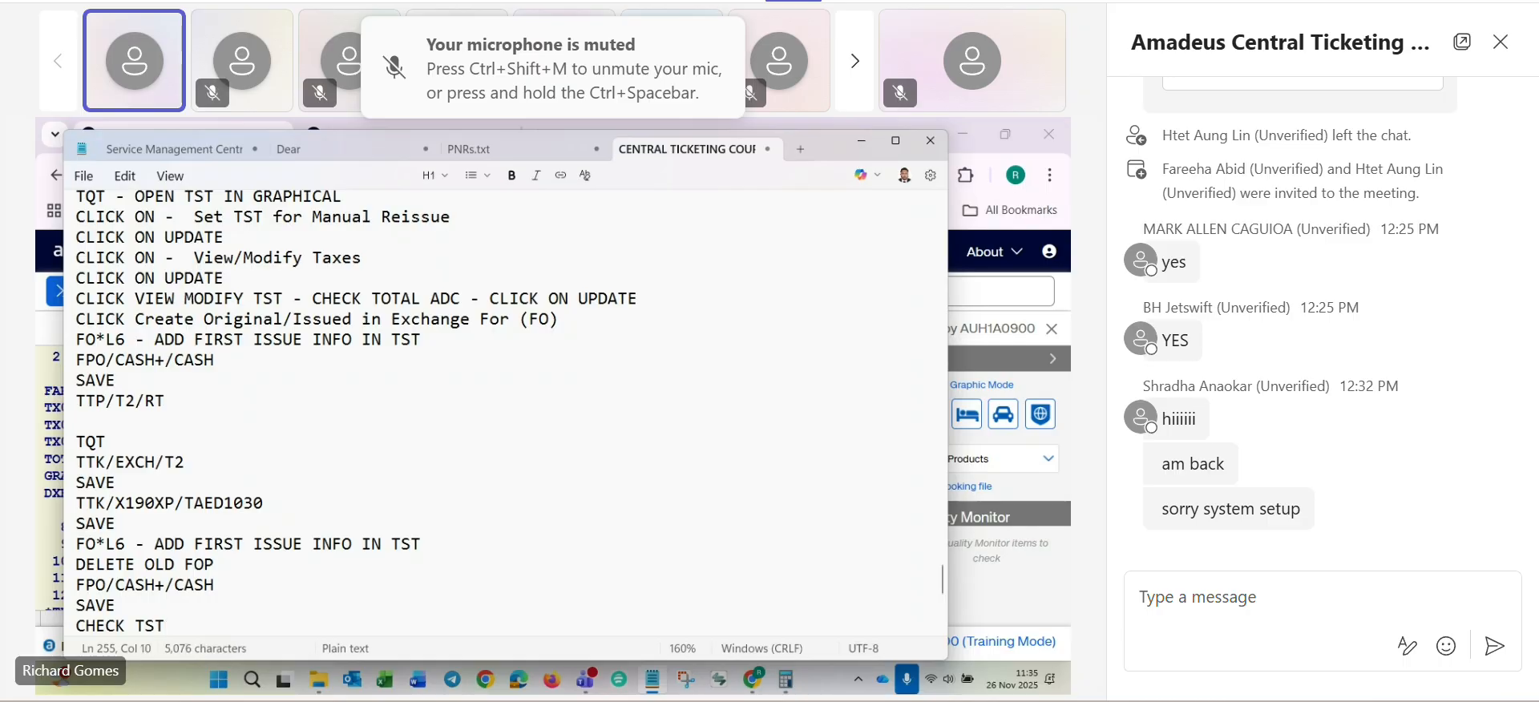
pyautogui.press('Return')
pyautogui.write('TTP/')
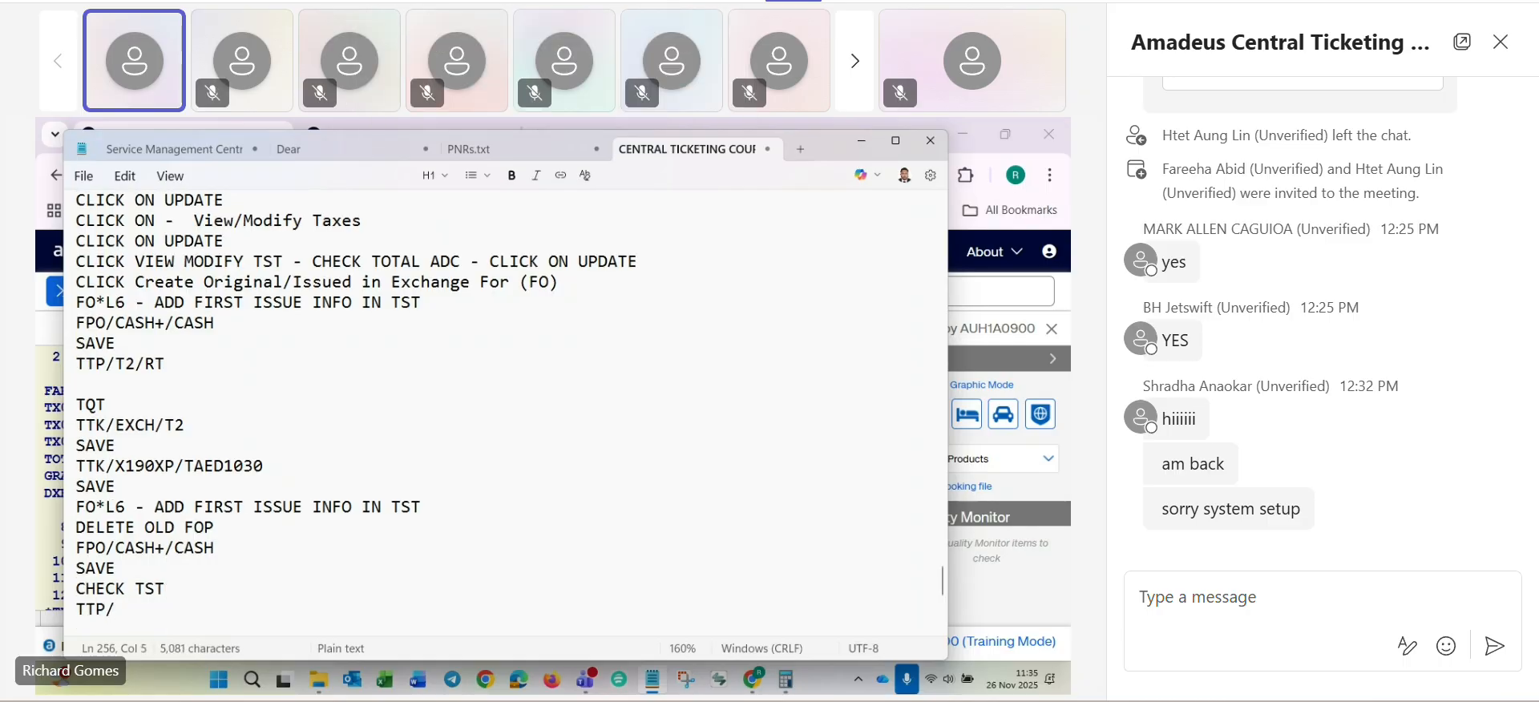
pyautogui.write('T2/RT')
pyautogui.press('Return')
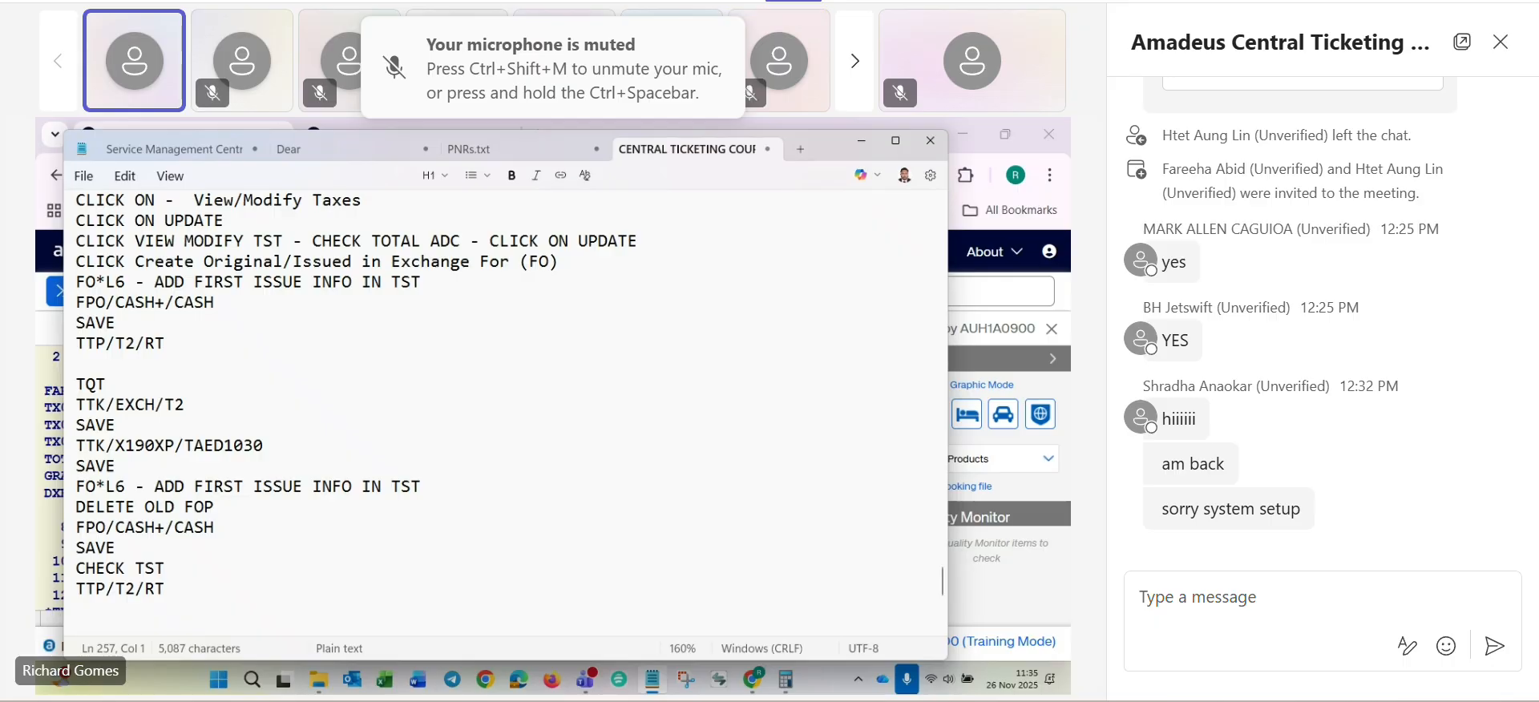
# - Delete the extra blank lines and the change fee, fare difference and total ADC calculation below TTP/T2/RT
pyautogui.scroll(-2, 313, 482)
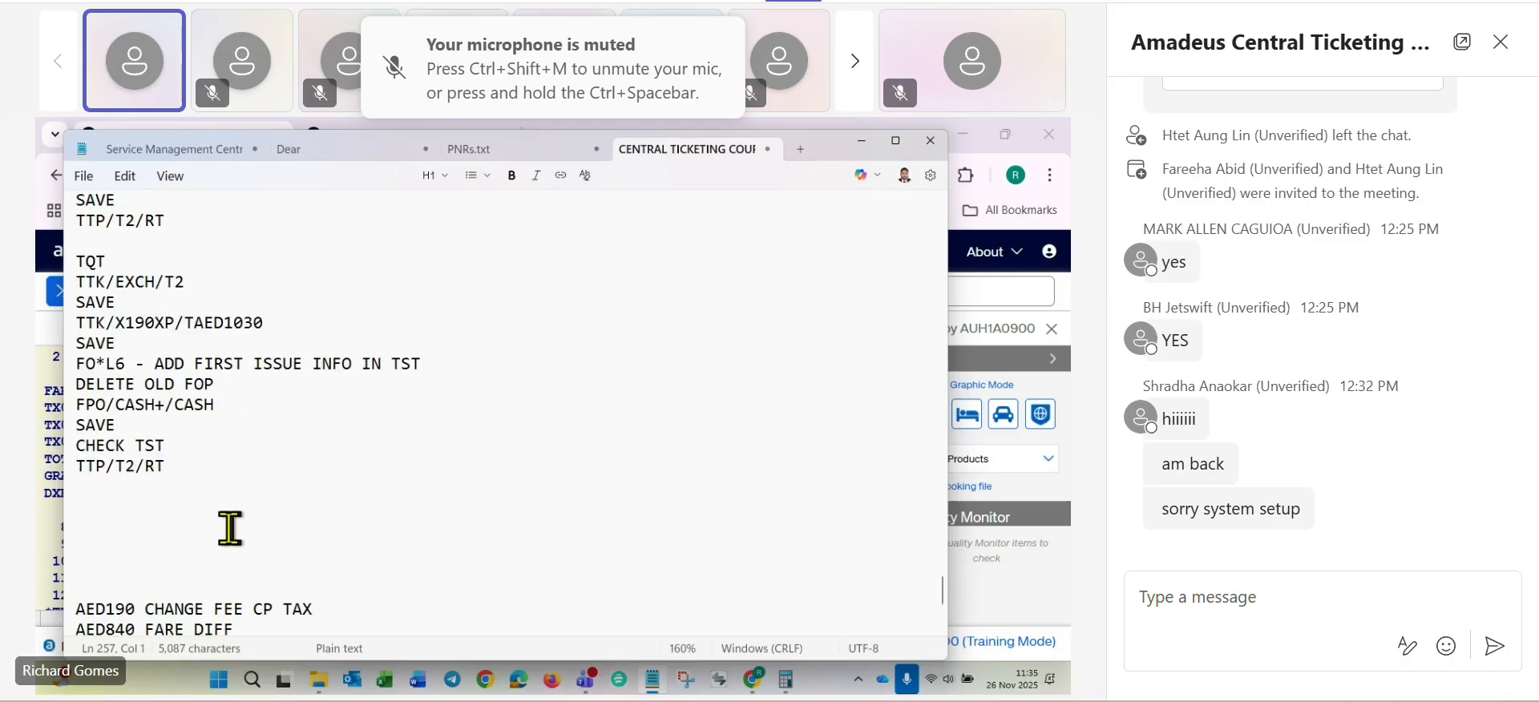
pyautogui.press('Delete')
pyautogui.press('Delete')
pyautogui.press('Delete')
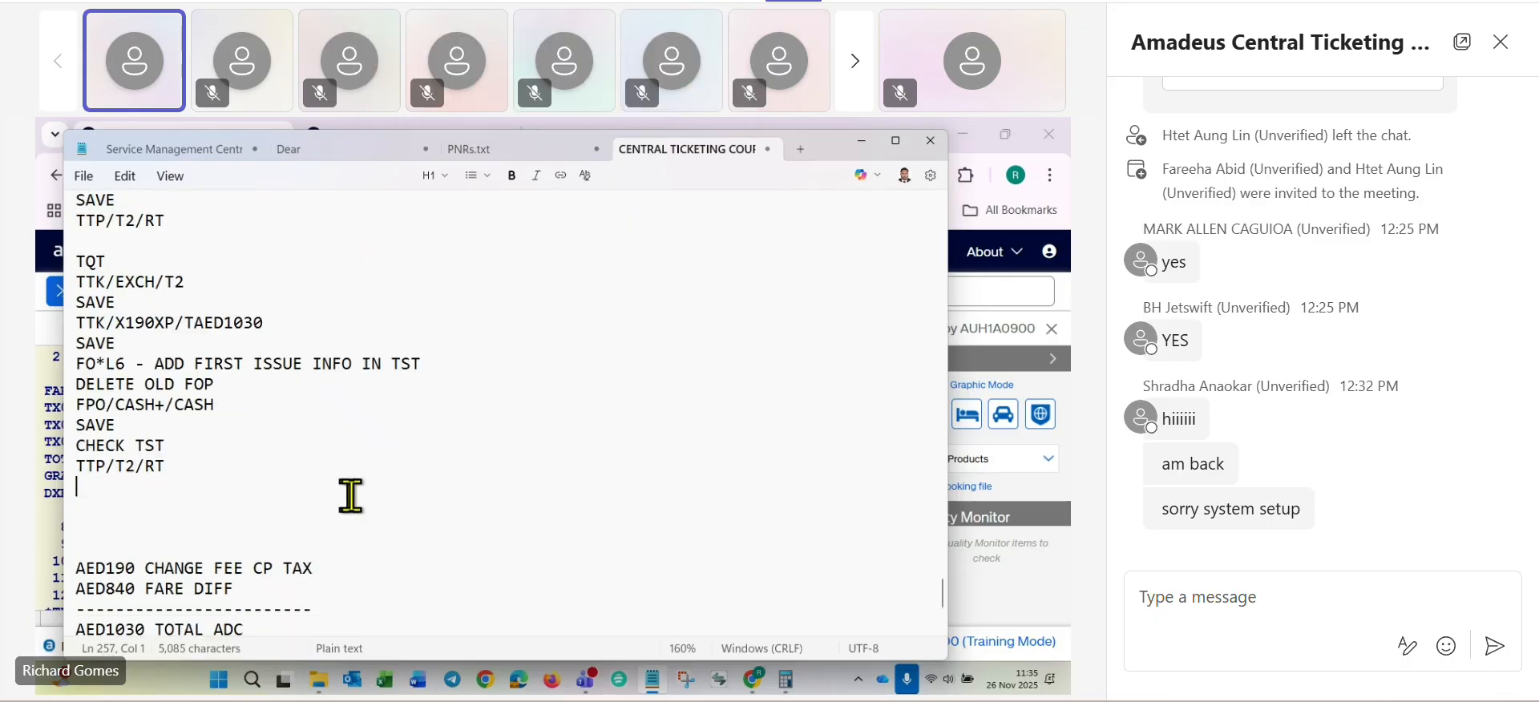
pyautogui.press('Delete')
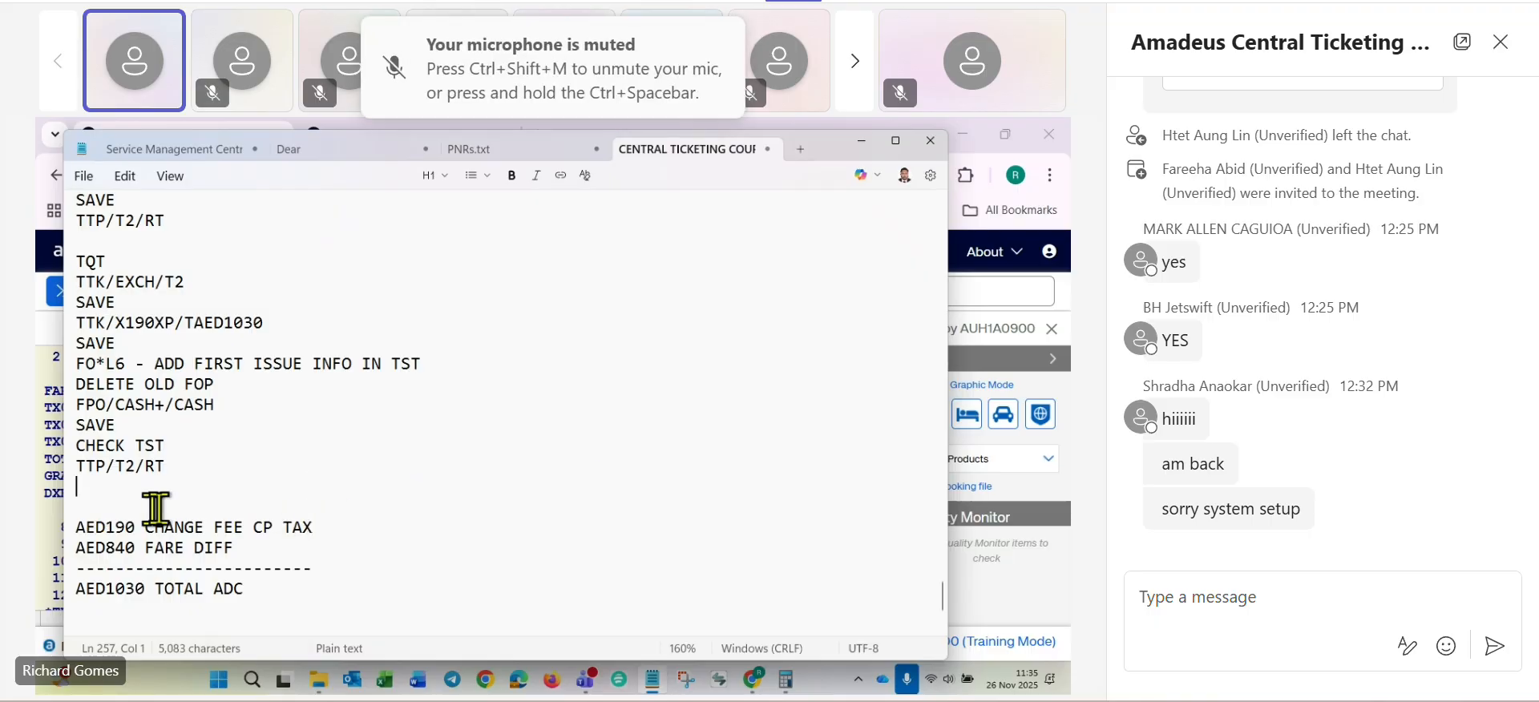
pyautogui.moveTo(77, 491); pyautogui.dragTo(296, 582)
pyautogui.press('Delete')
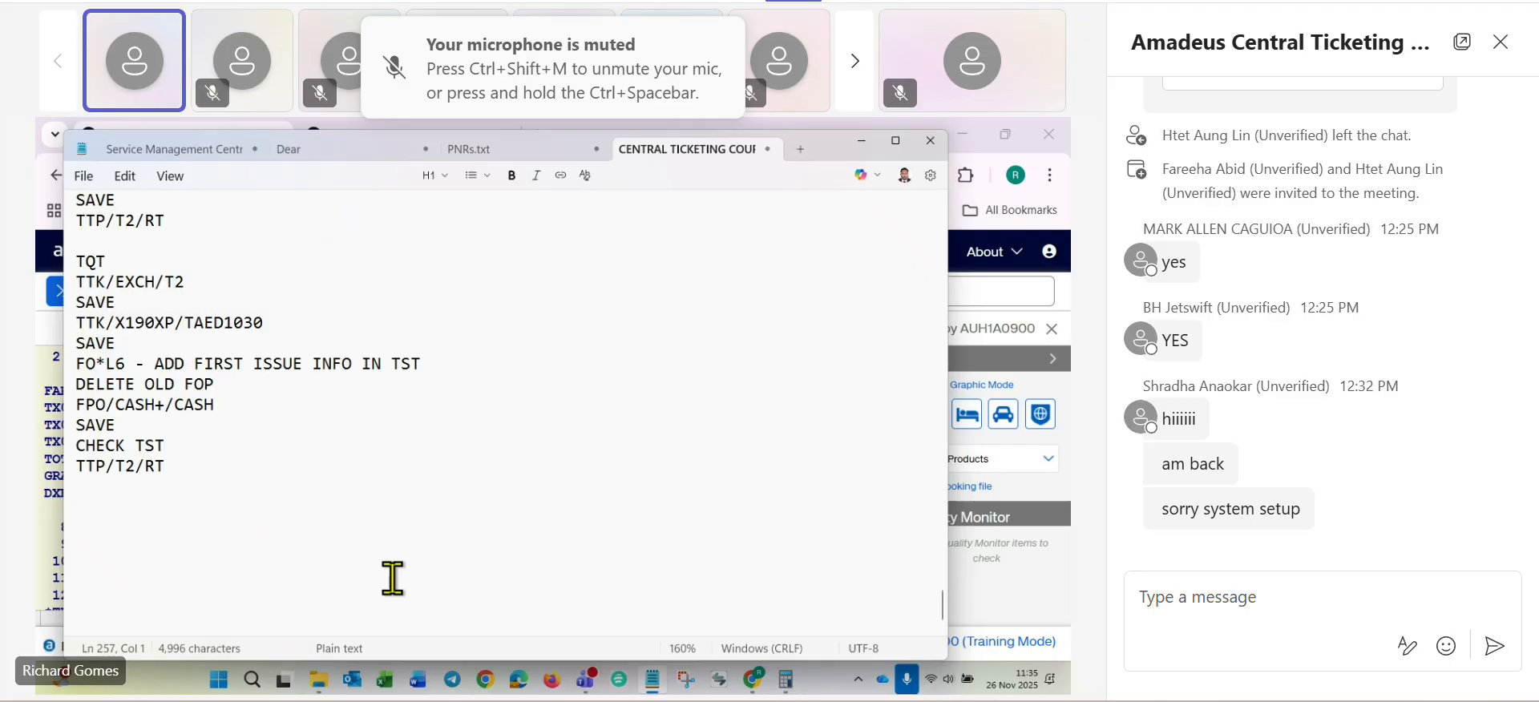
# - Switch to the Amadeus command page, check the ticketing response and ignore the booking with IG
pyautogui.hotkey('alt', 'Tab')
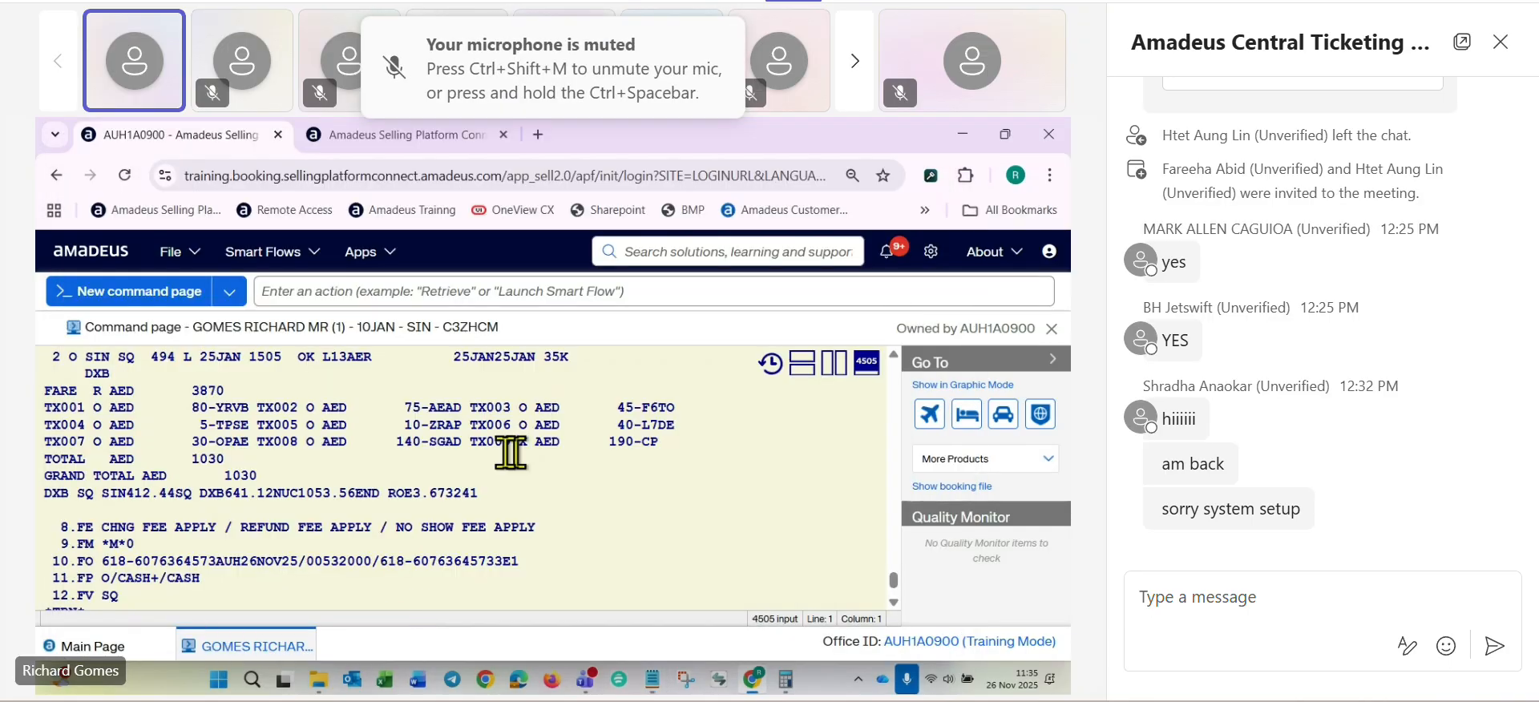
pyautogui.scroll(3, 447, 485)
pyautogui.scroll(-3, 446, 491)
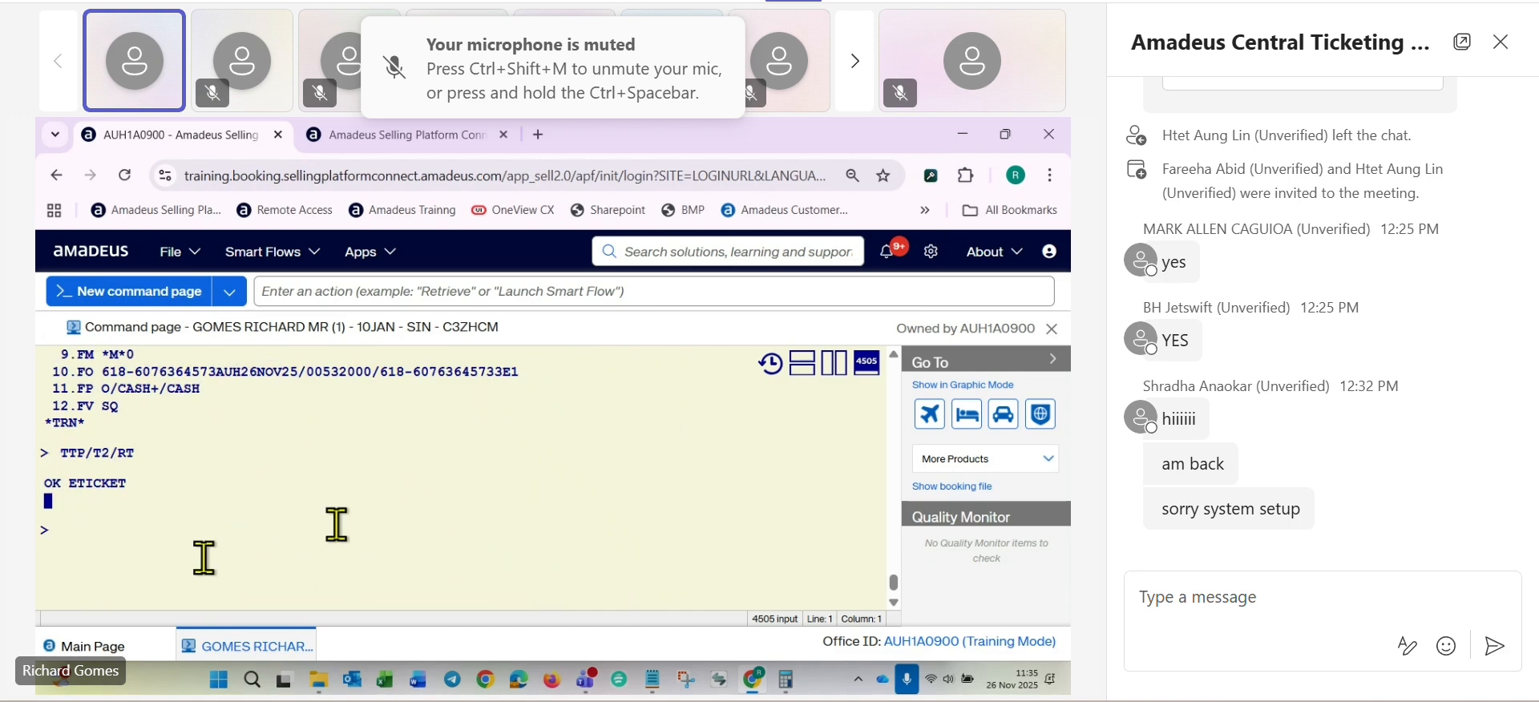
pyautogui.write('IG')
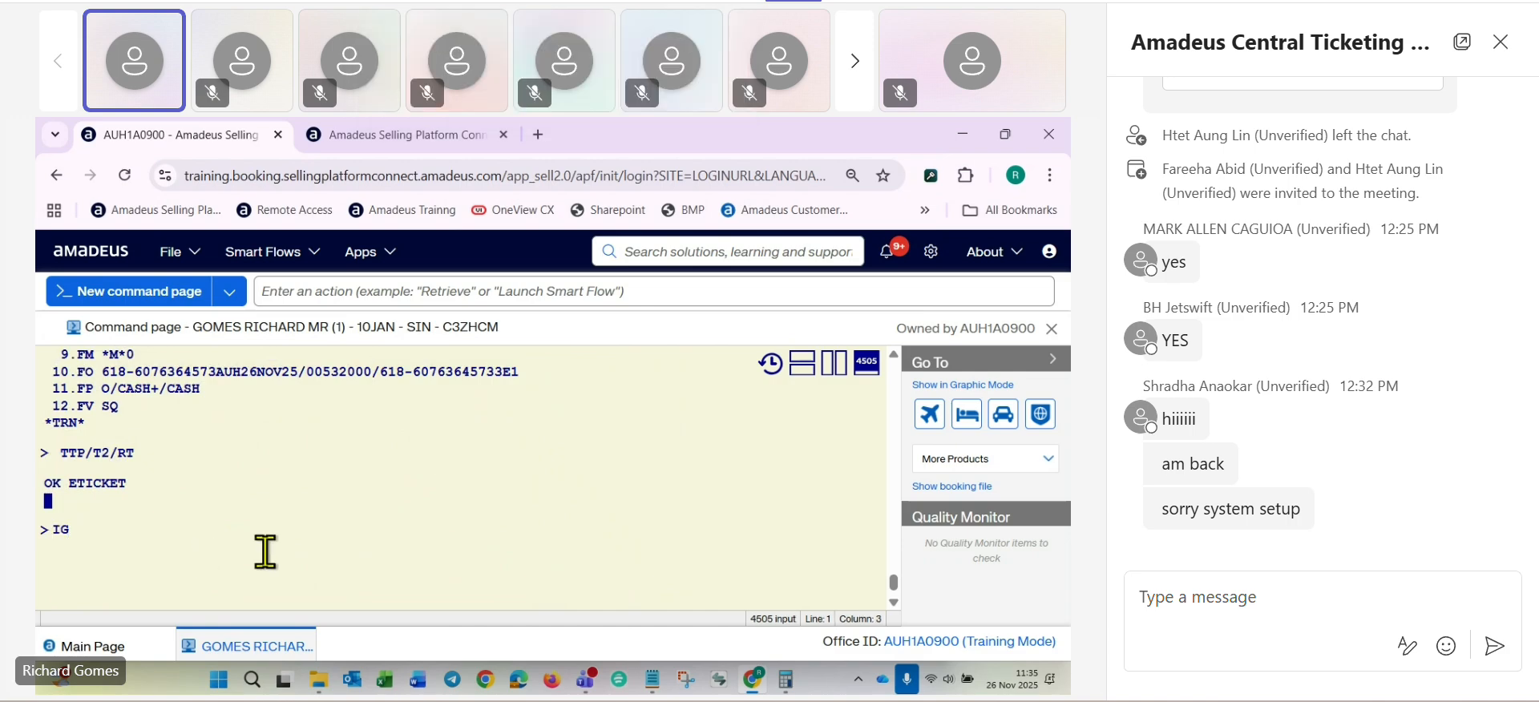
pyautogui.press('Return')
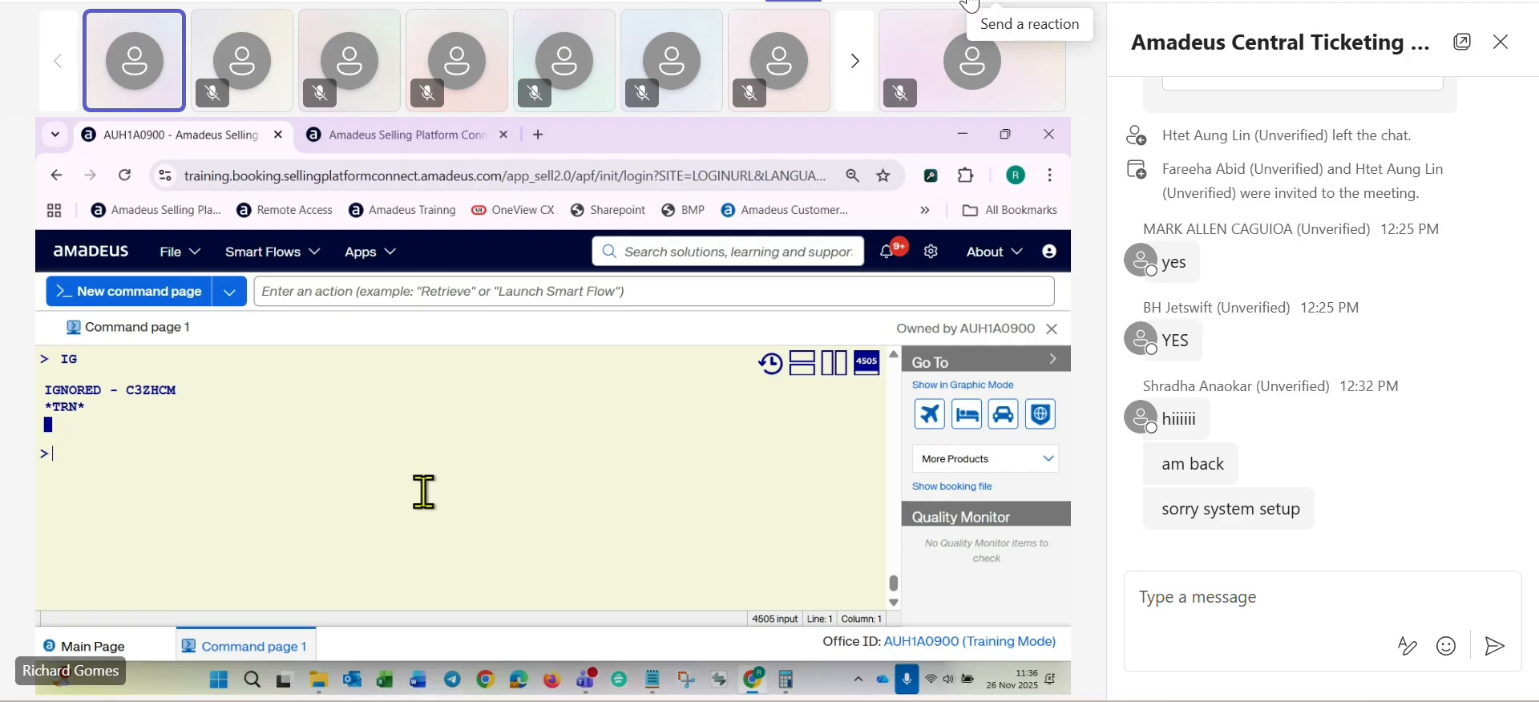
# - Review the Qatar Airways booking's segments and ticketing lines, and display the e-ticket from line 9 with TWD/L9
pyautogui.scroll(5, 425, 493)
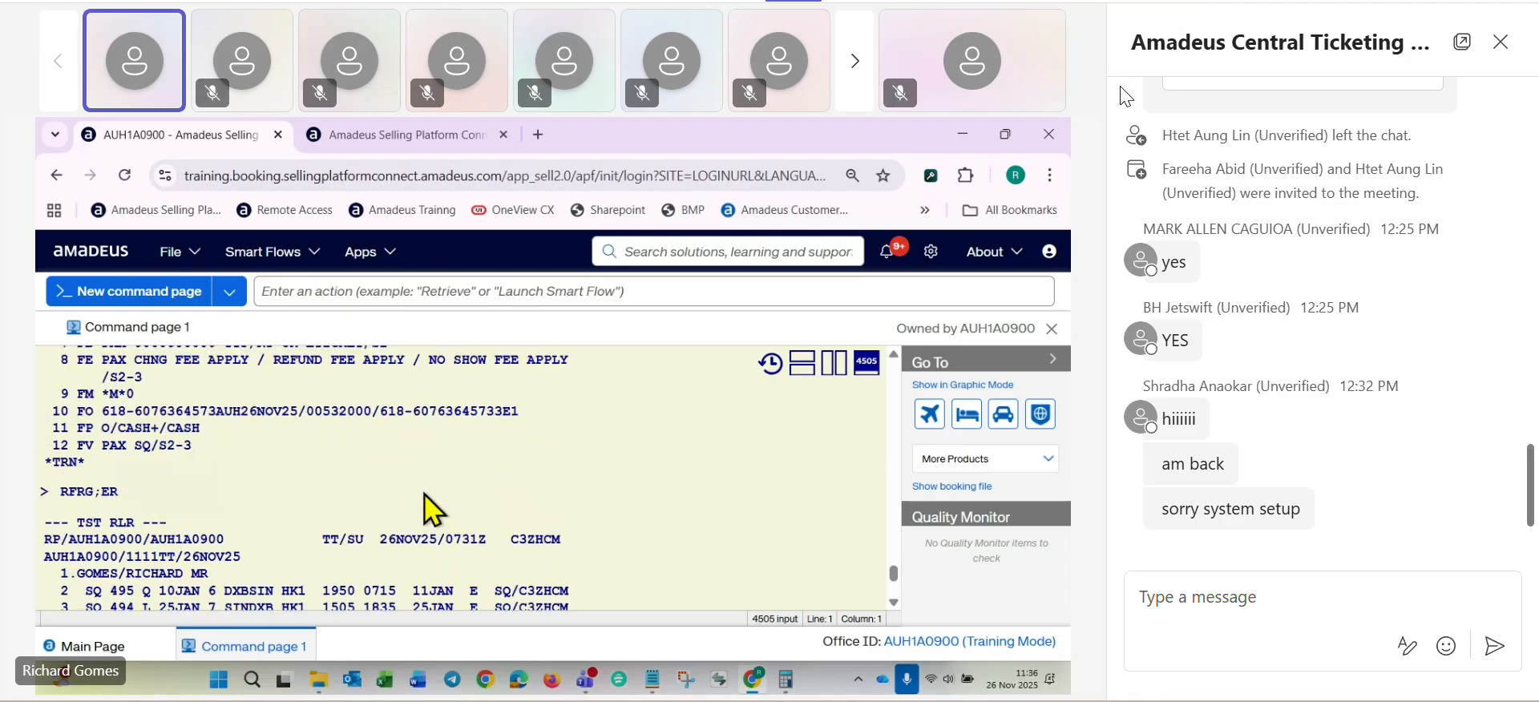
pyautogui.scroll(-5, 425, 493)
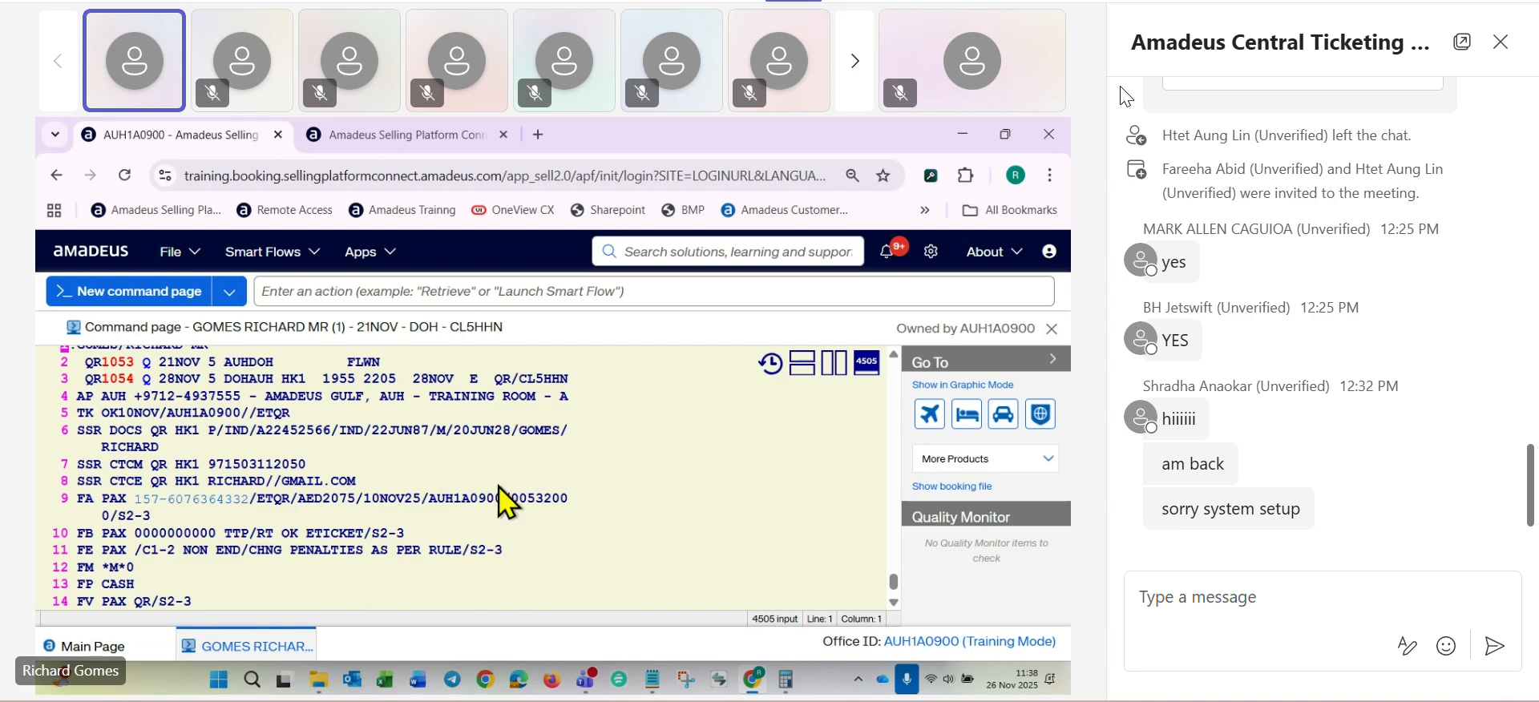
pyautogui.scroll(2, 504, 501)
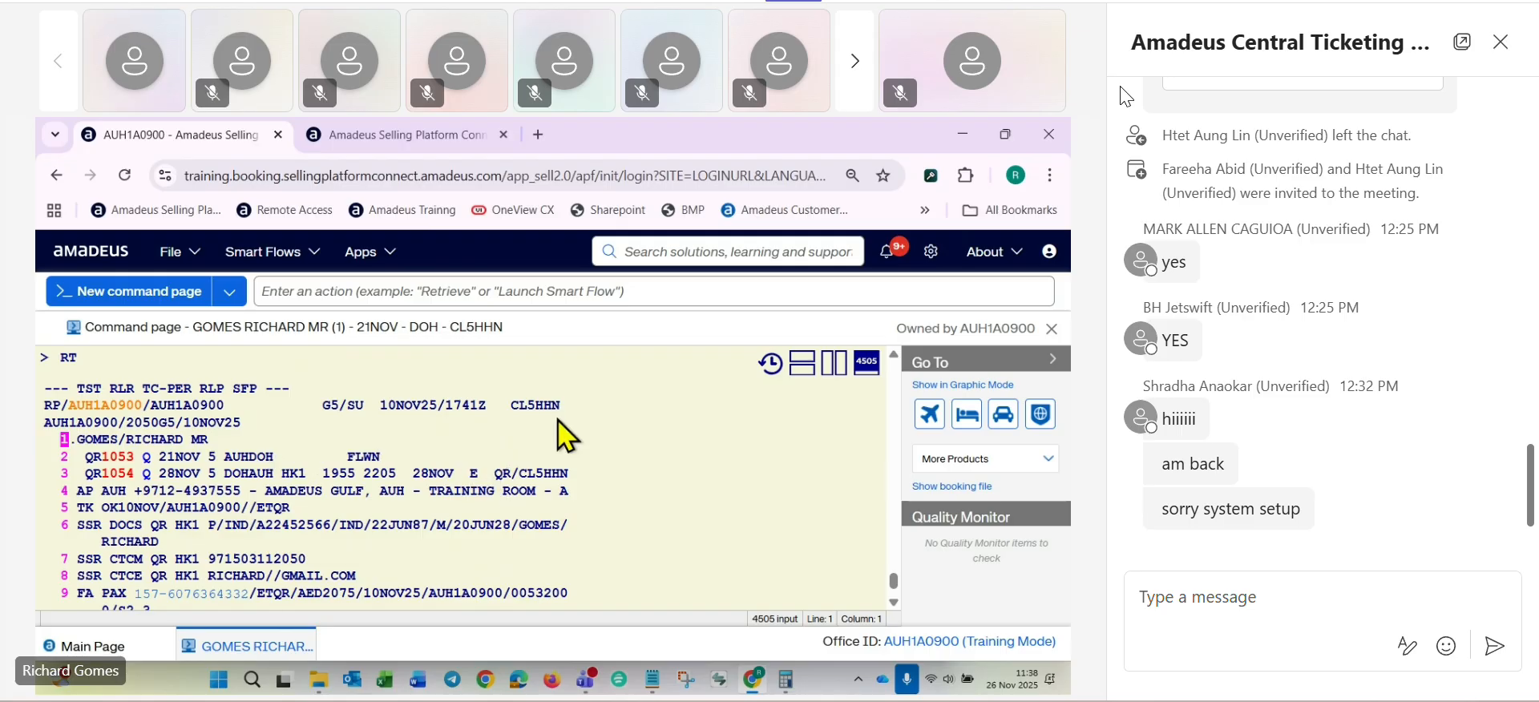
pyautogui.scroll(-2, 565, 435)
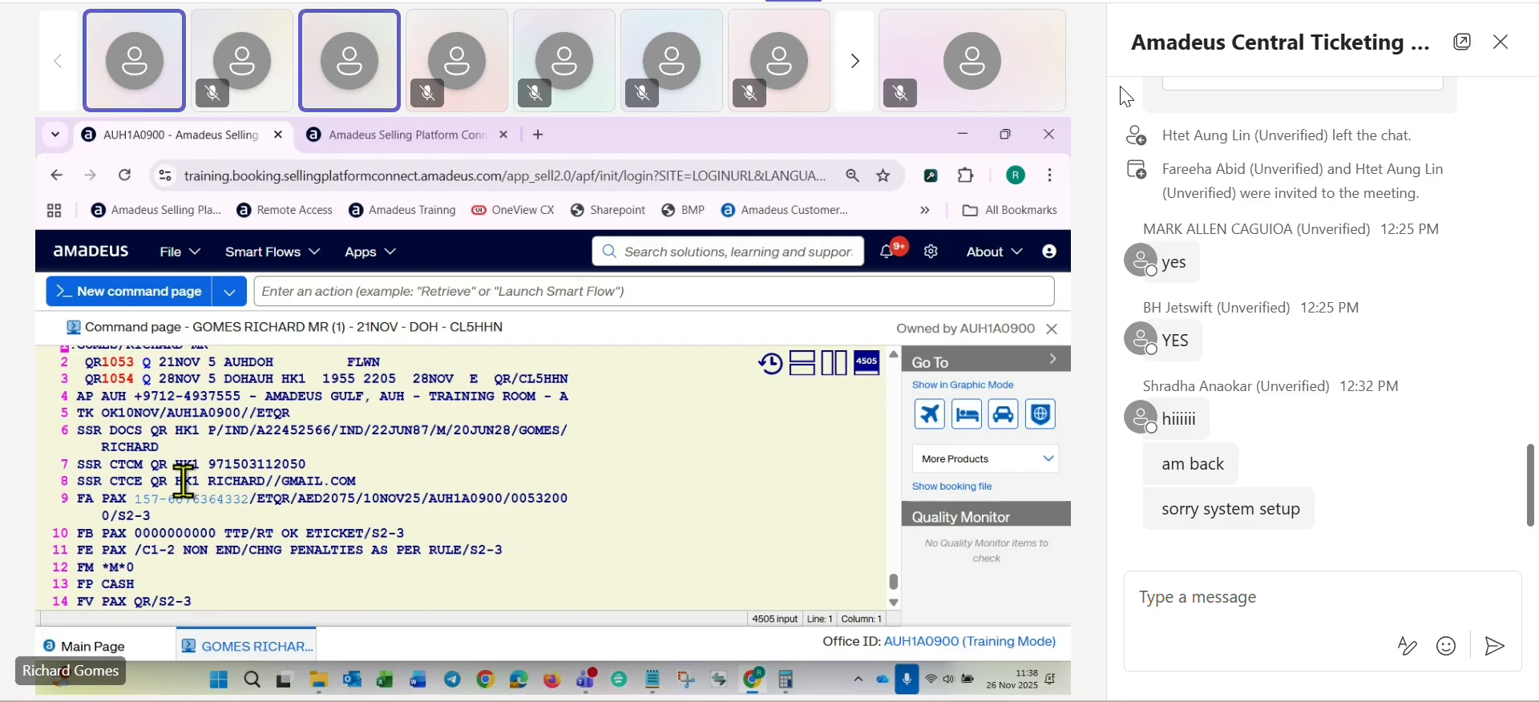
pyautogui.scroll(-2, 140, 529)
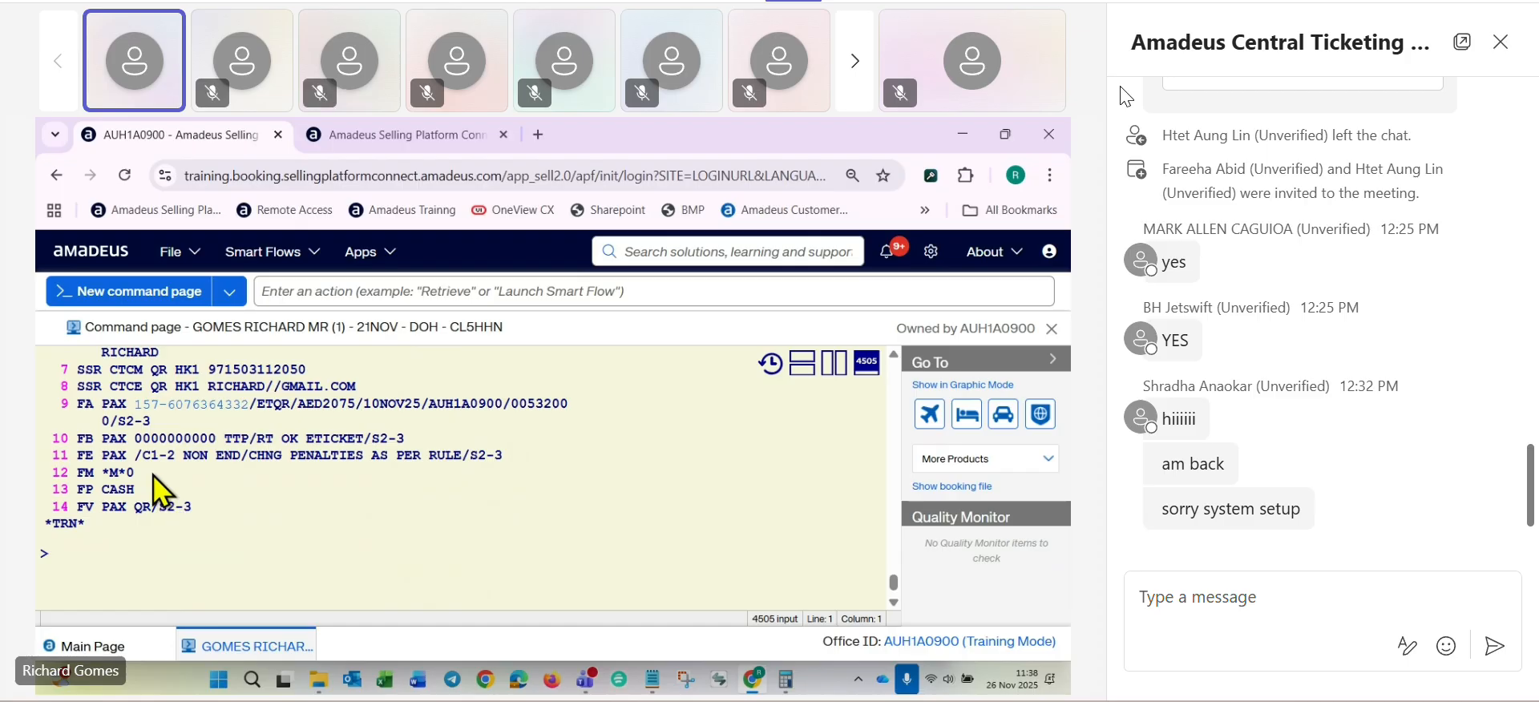
pyautogui.write('TWD/L')
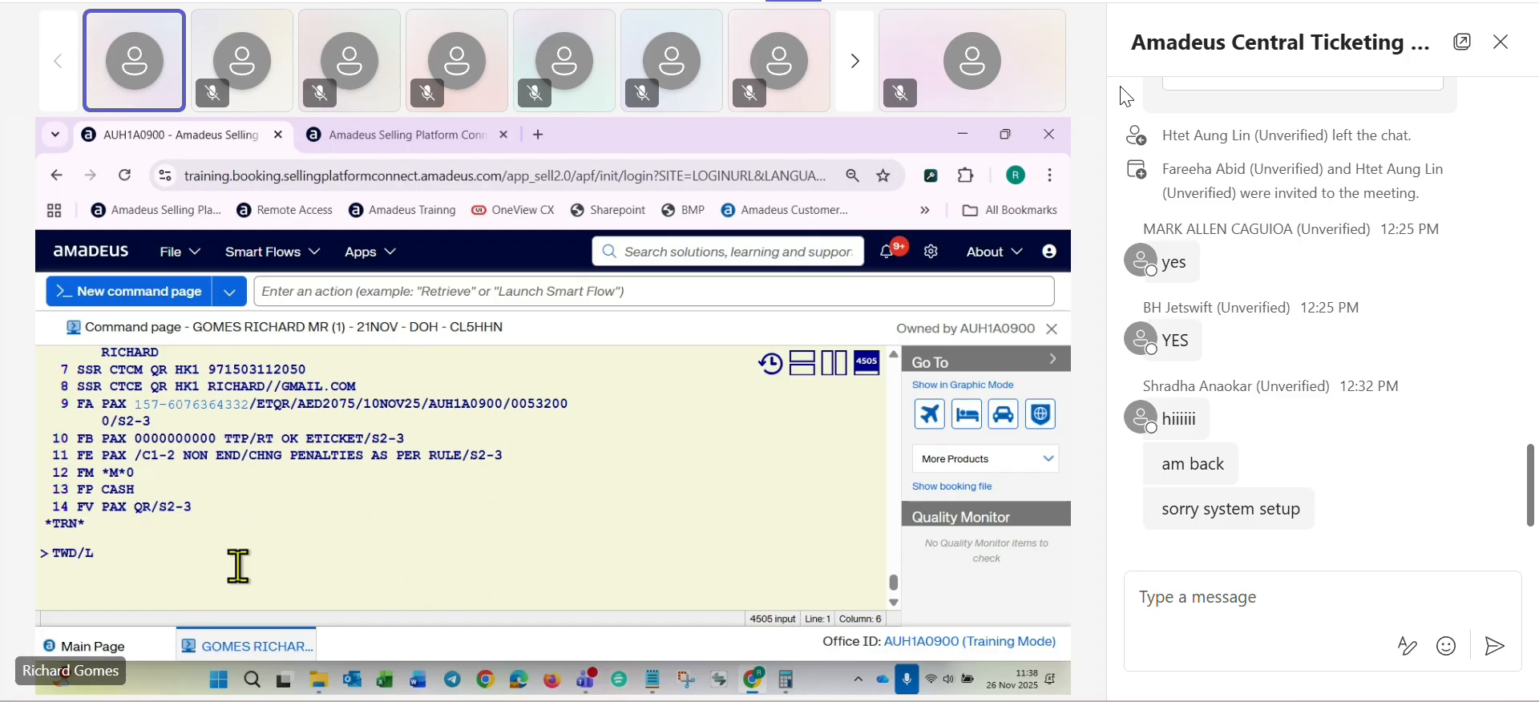
pyautogui.write('9')
pyautogui.press('Return')
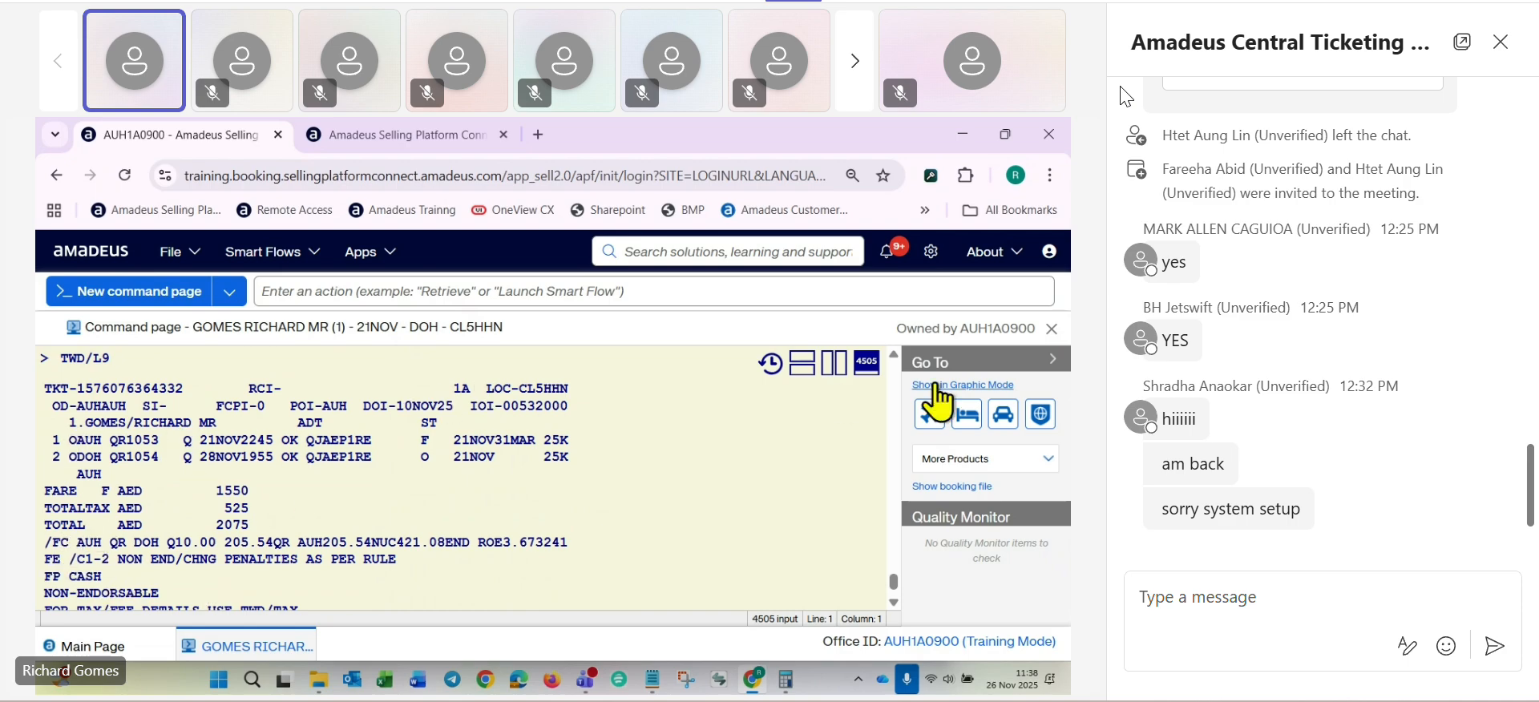
# - Split the command page into two side-by-side panes and request the fare display FQDAUHDOH/D21NOV25/AQR/CQ/R,10NOV in the empty pane
pyautogui.click(1052, 360)
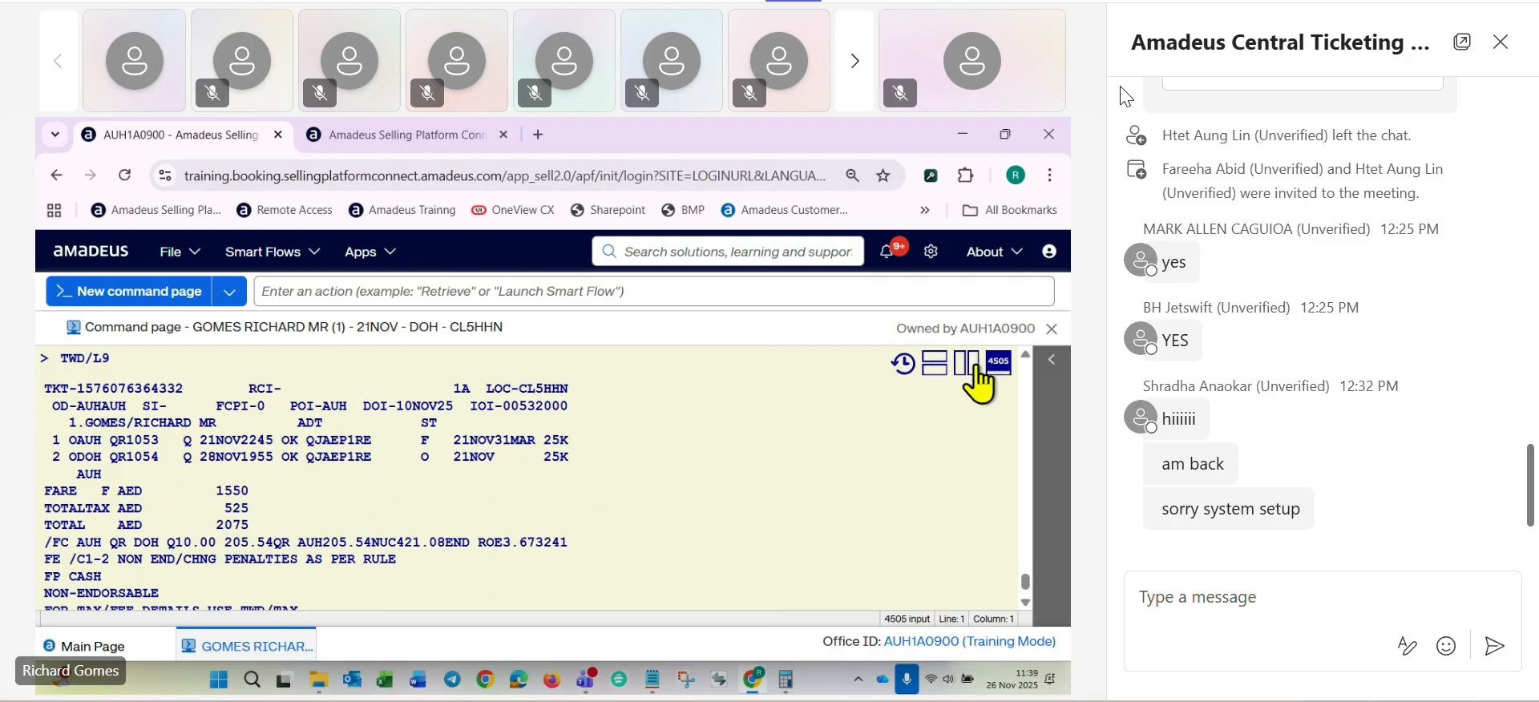
pyautogui.click(973, 368)
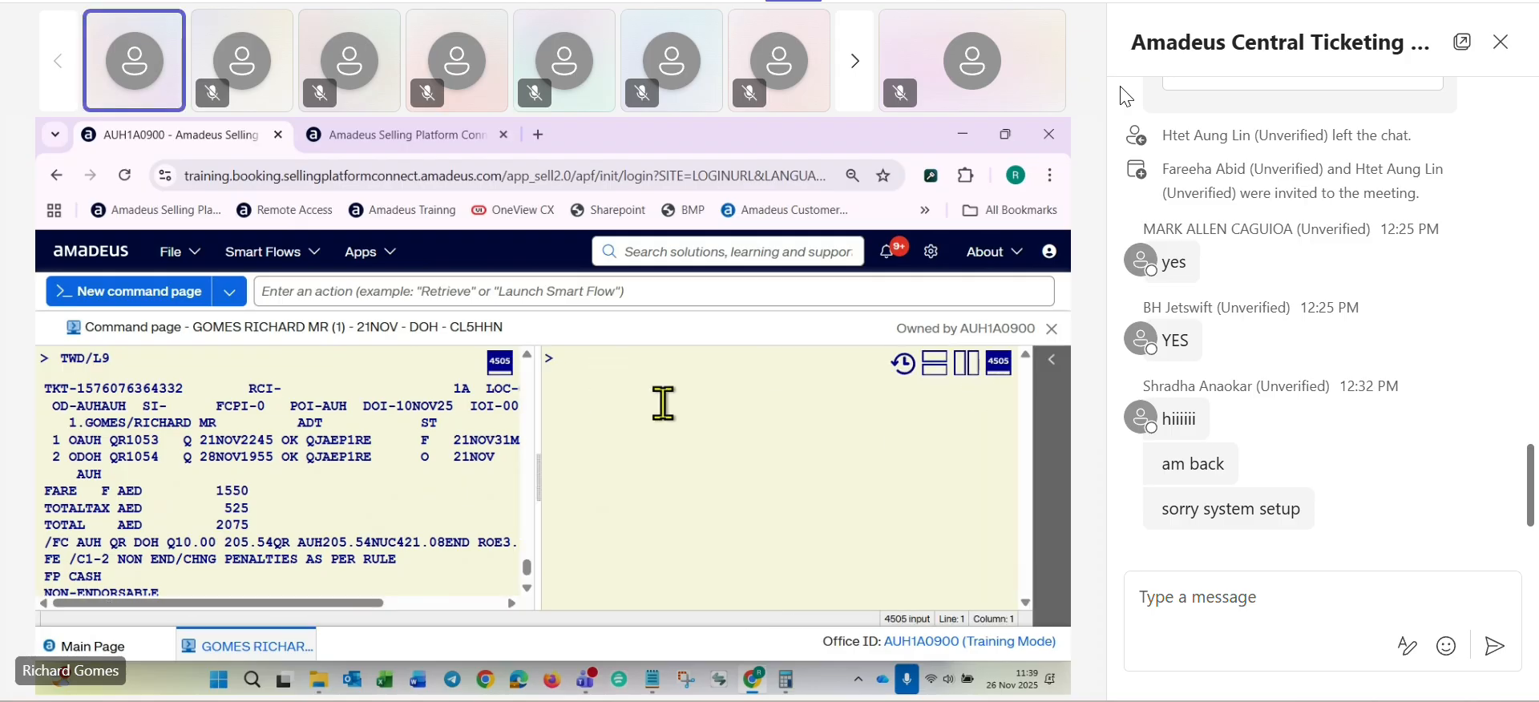
pyautogui.write('FQD')
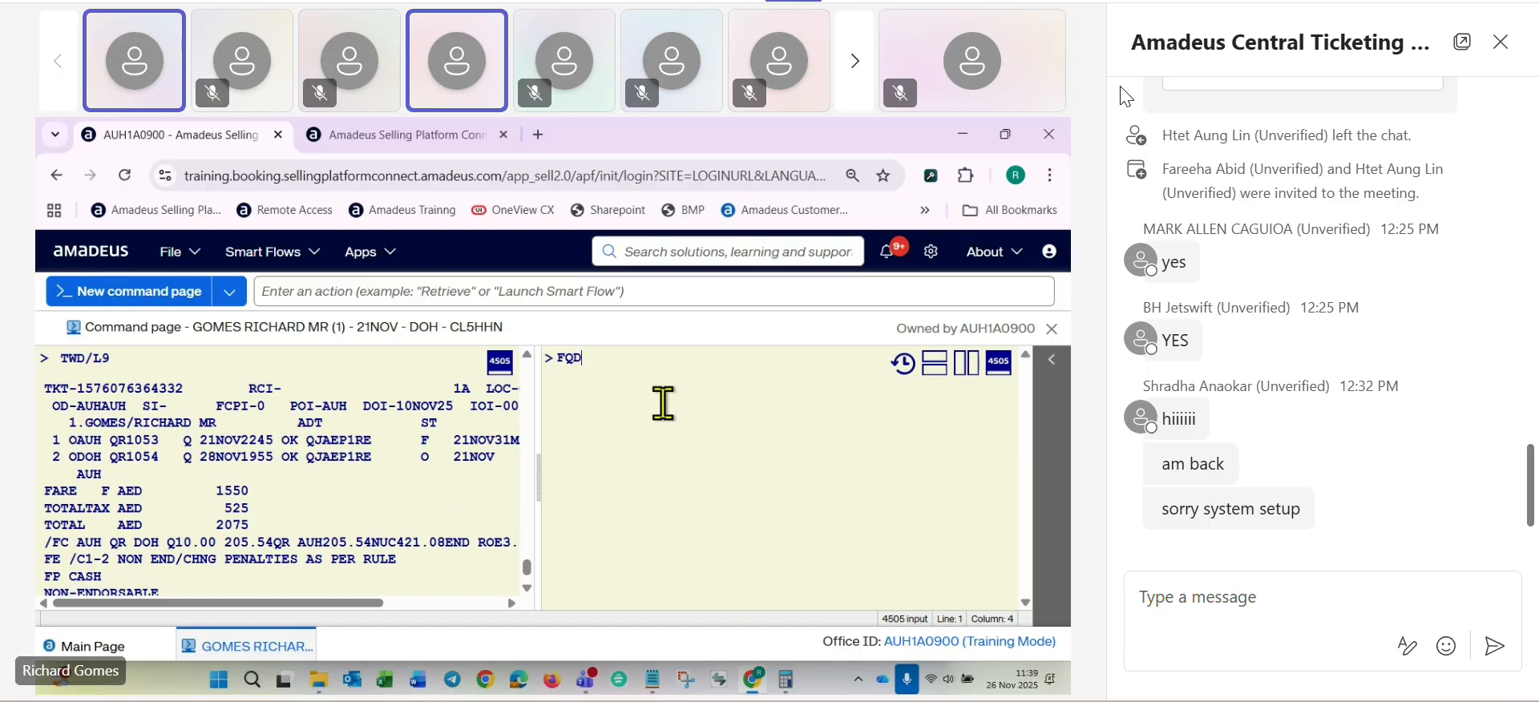
pyautogui.write('AUHDOH')
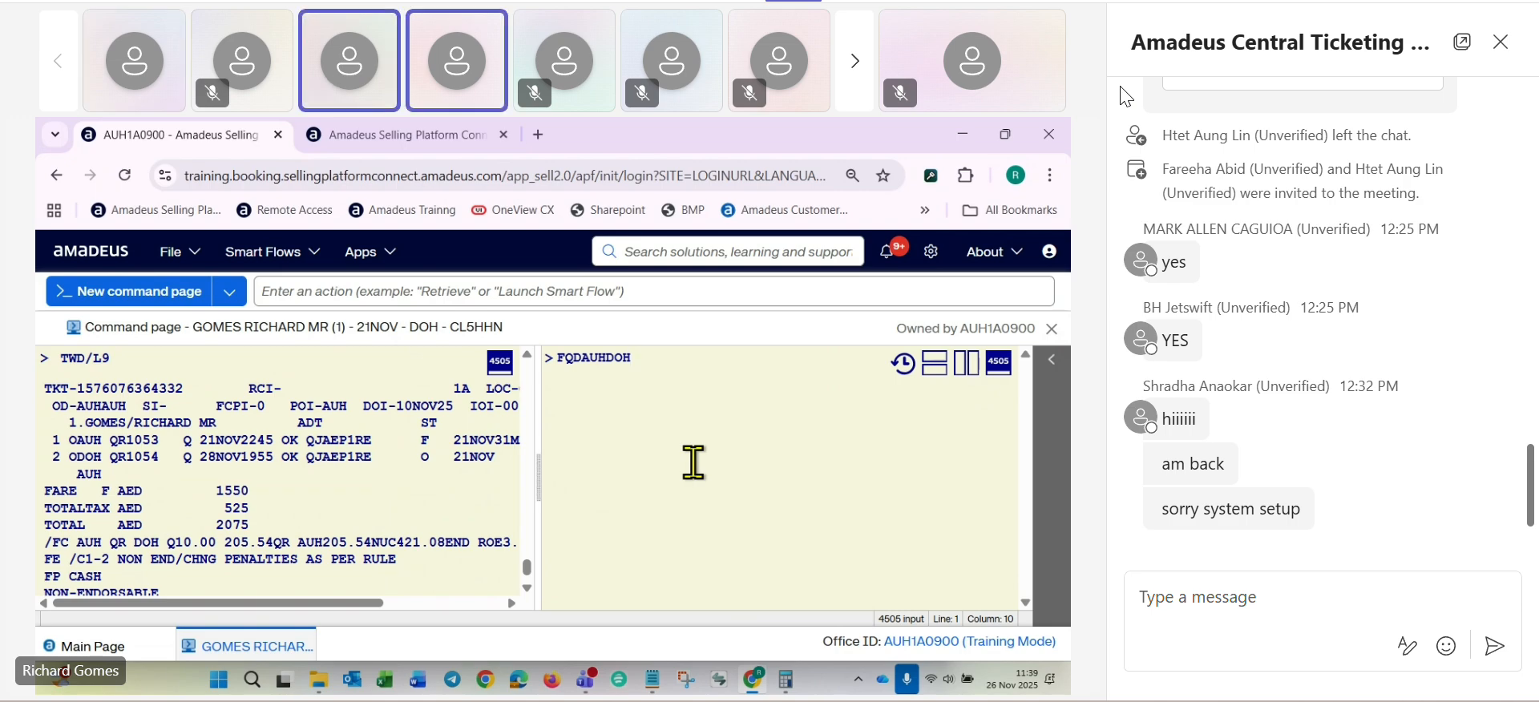
pyautogui.write('/')
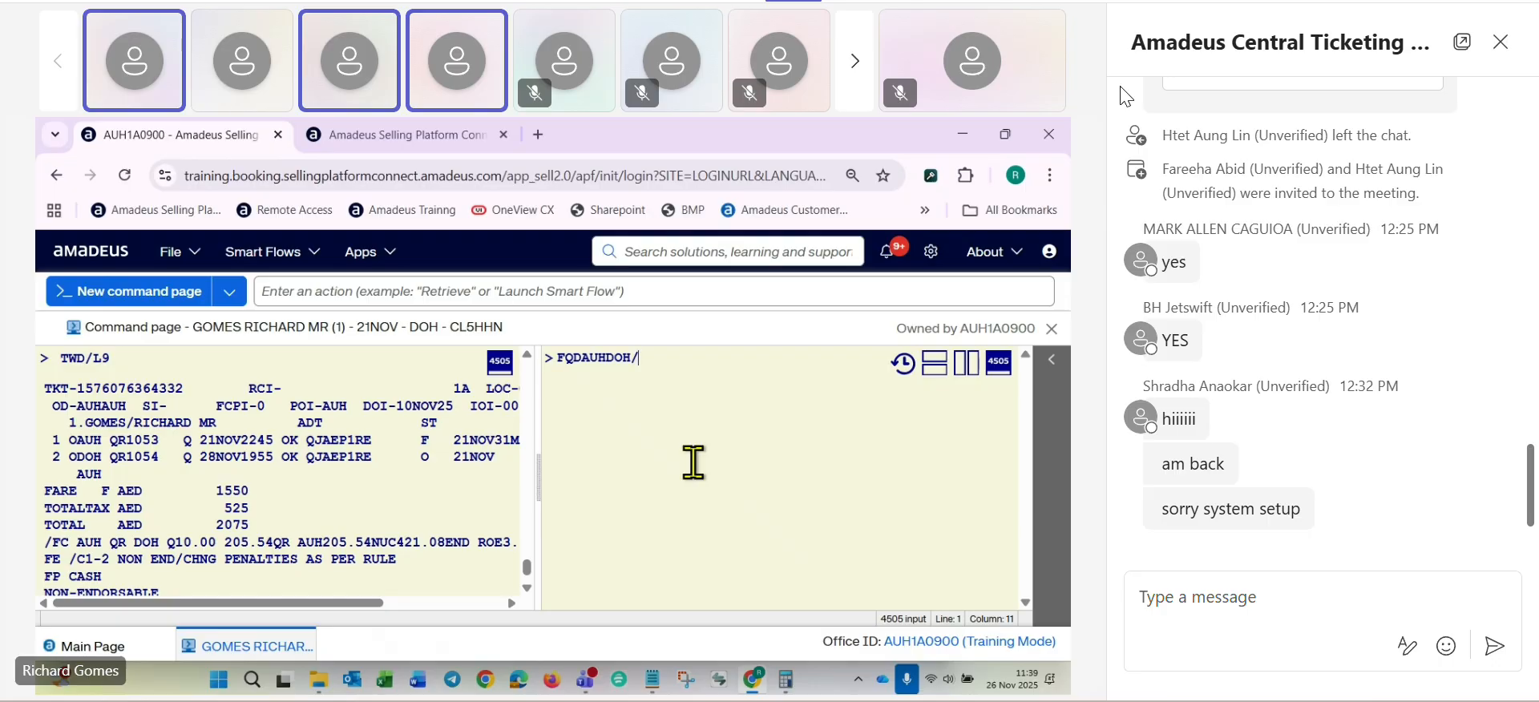
pyautogui.write('D21')
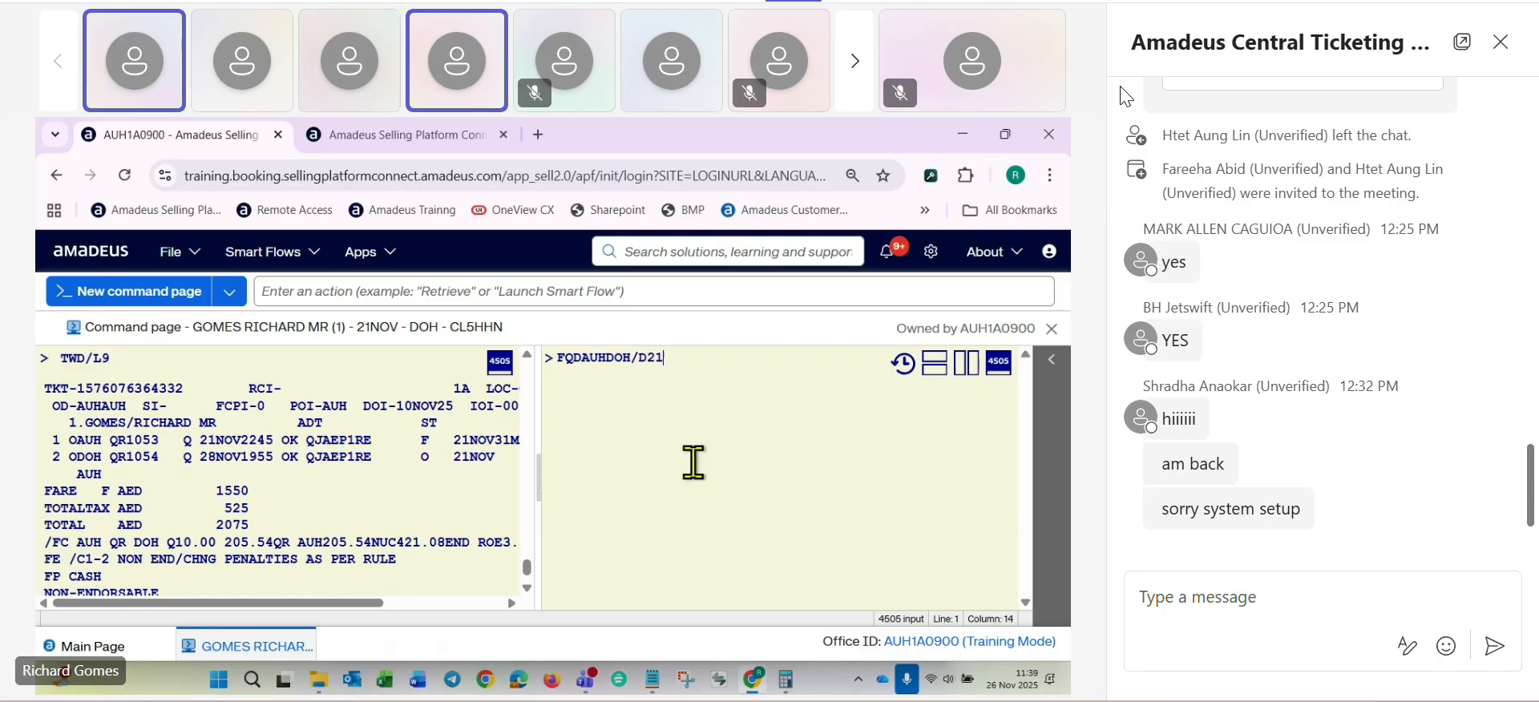
pyautogui.write('NOV2')
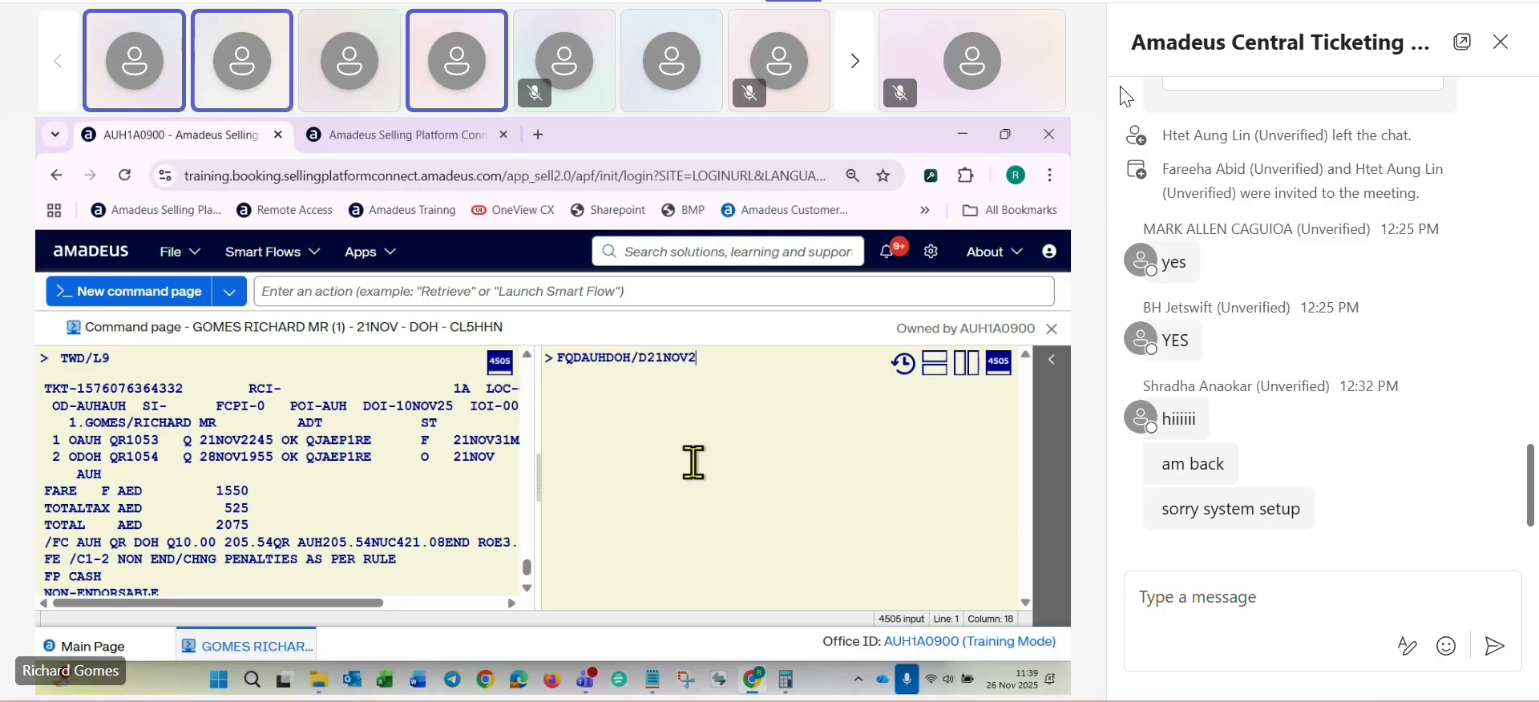
pyautogui.write('5/AQ')
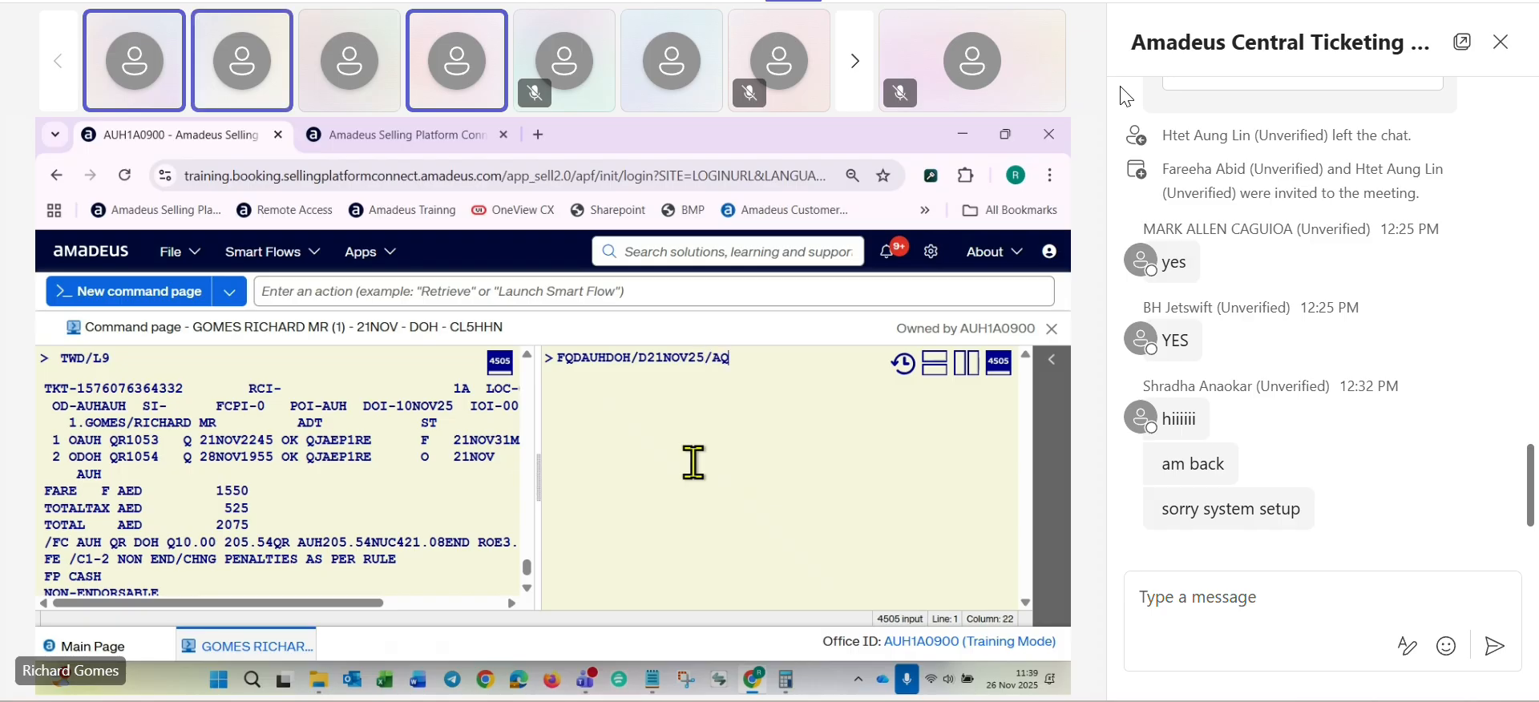
pyautogui.write('R')
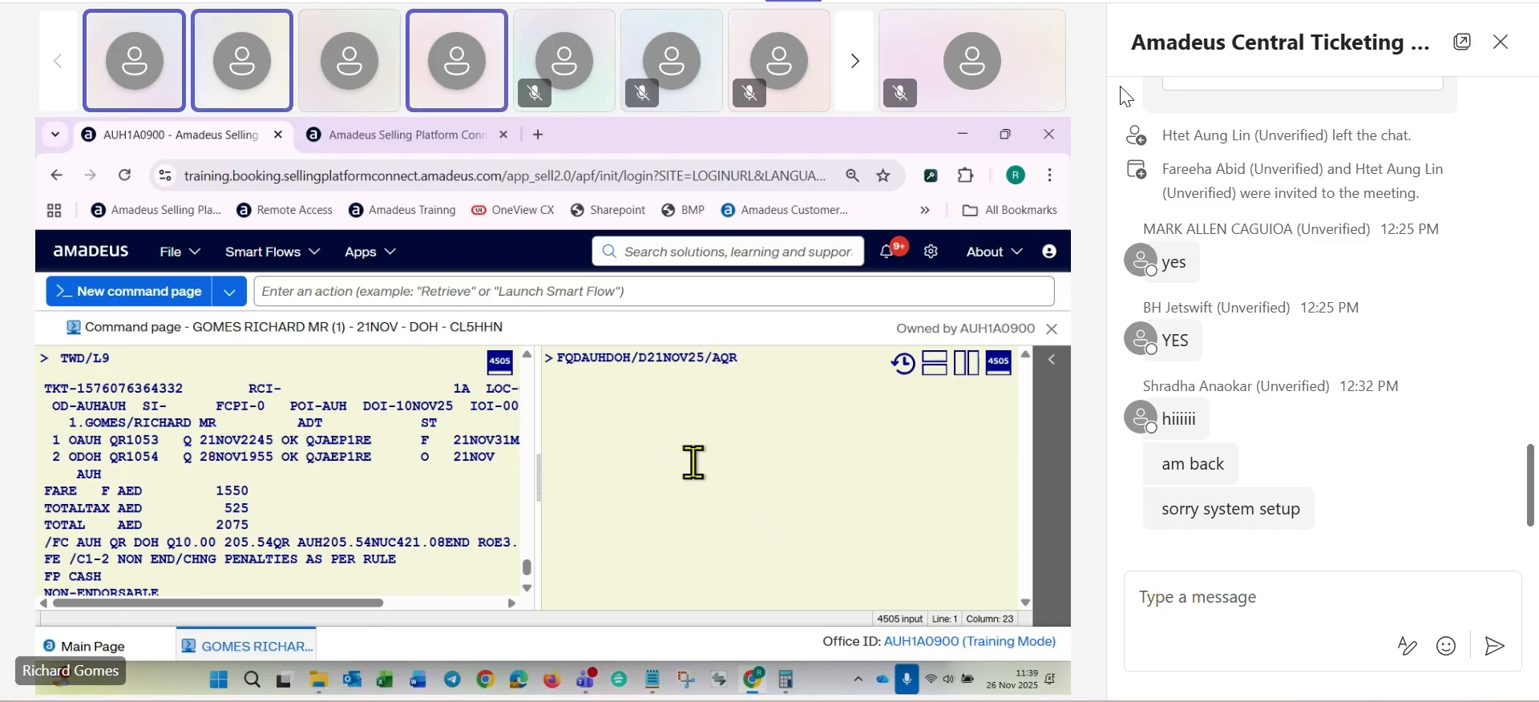
pyautogui.write('/')
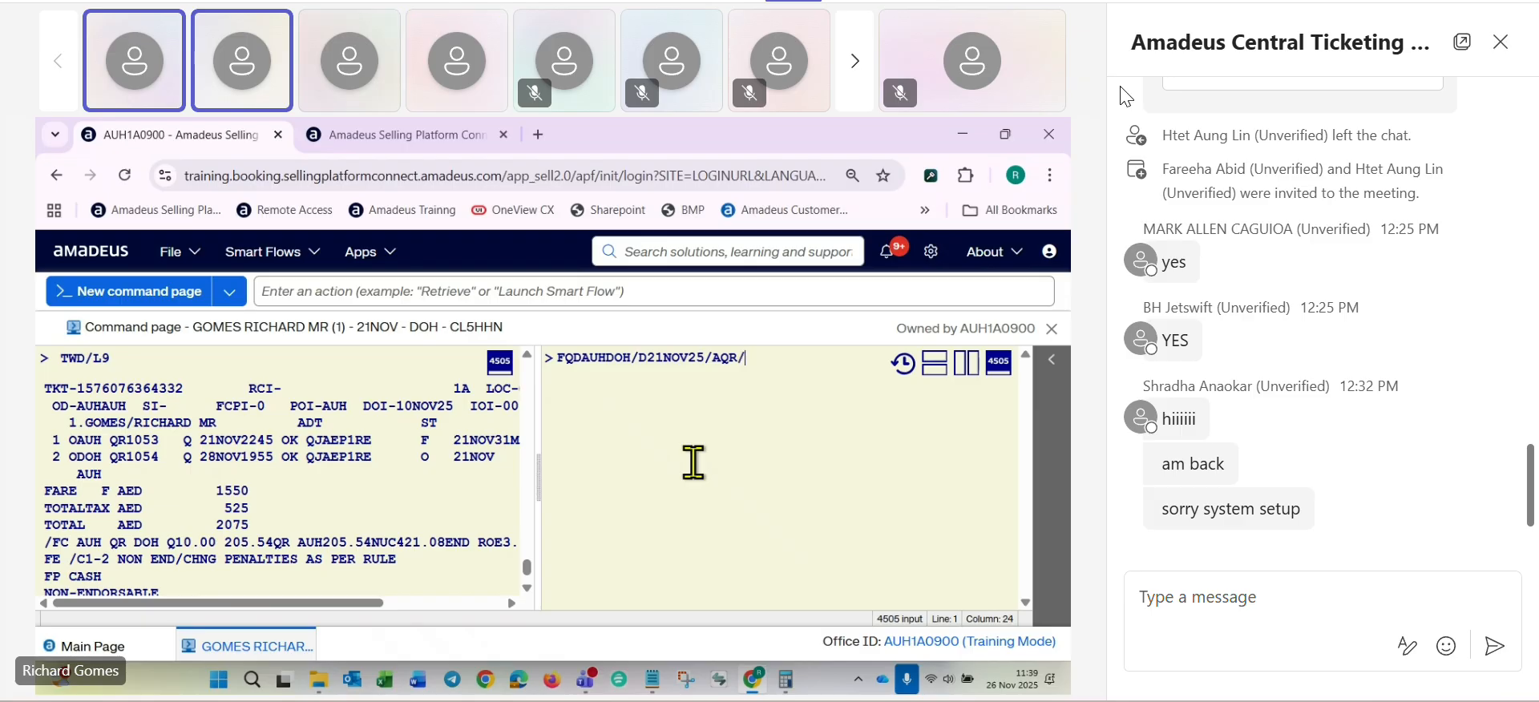
pyautogui.write('CQ')
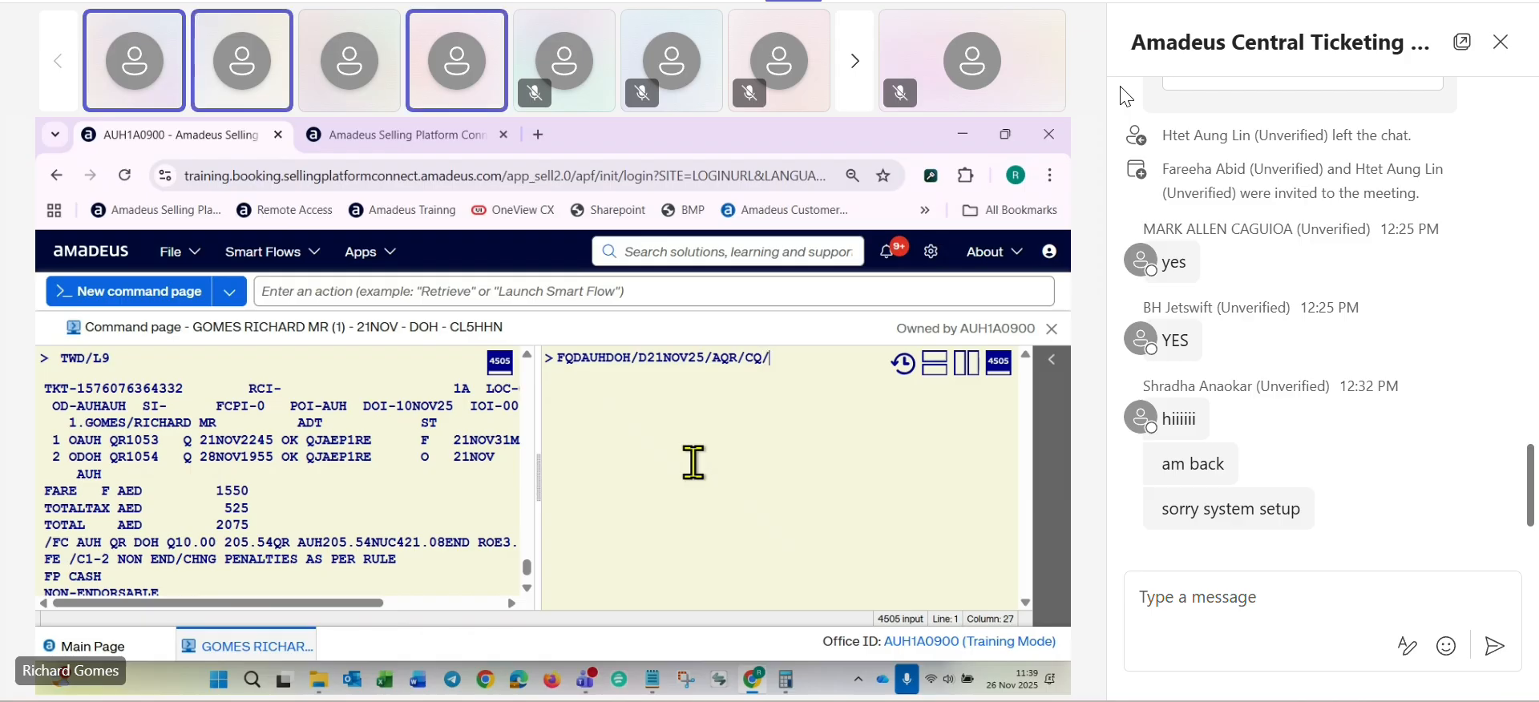
pyautogui.write('/R,')
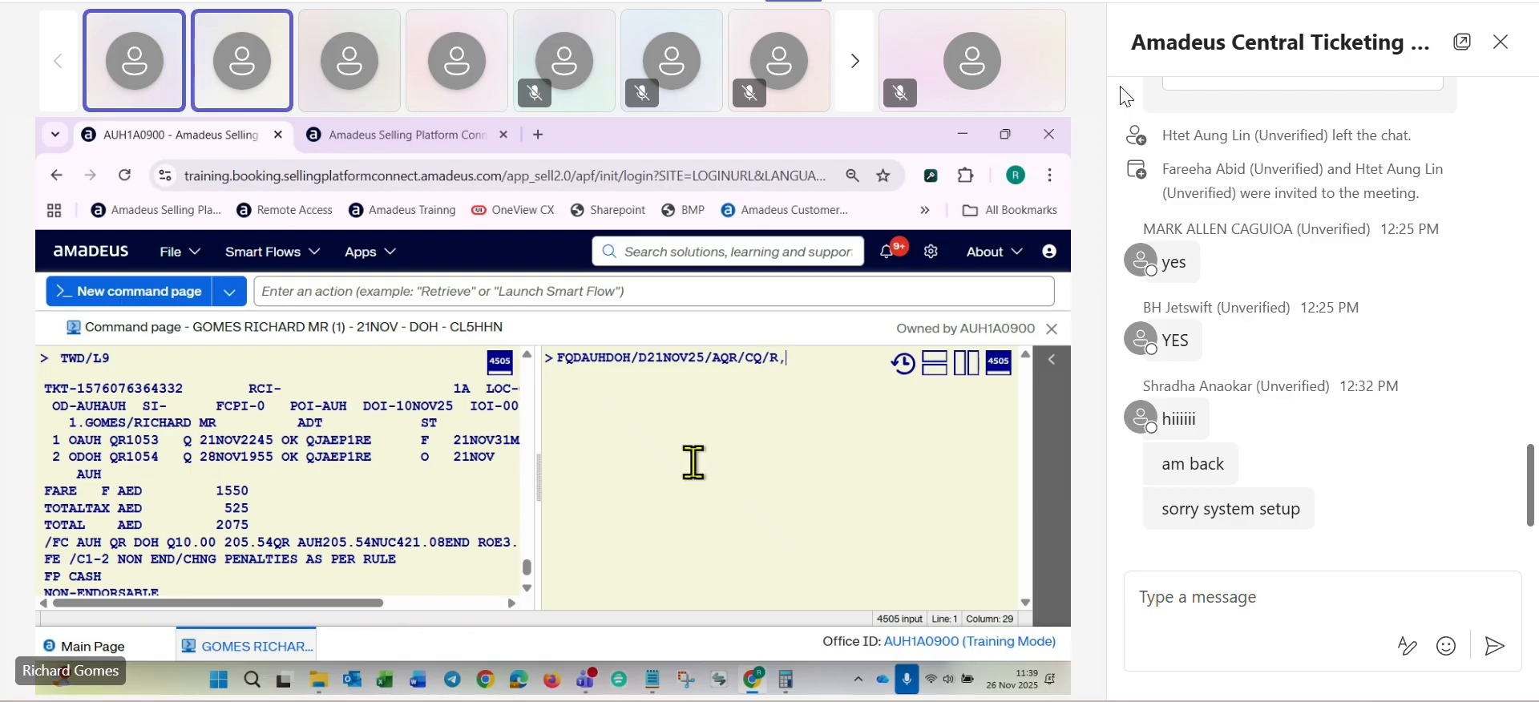
pyautogui.write('10NOV')
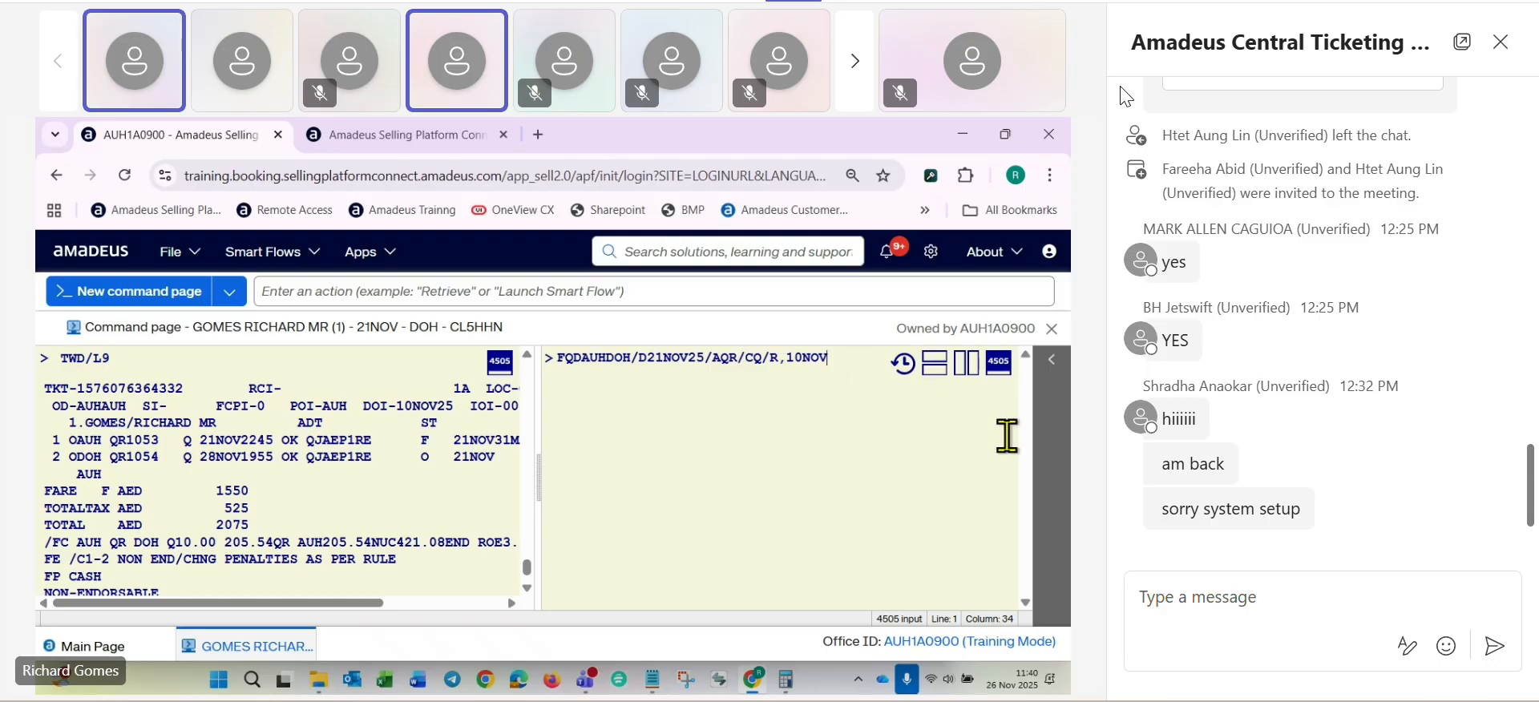
pyautogui.press('Return')
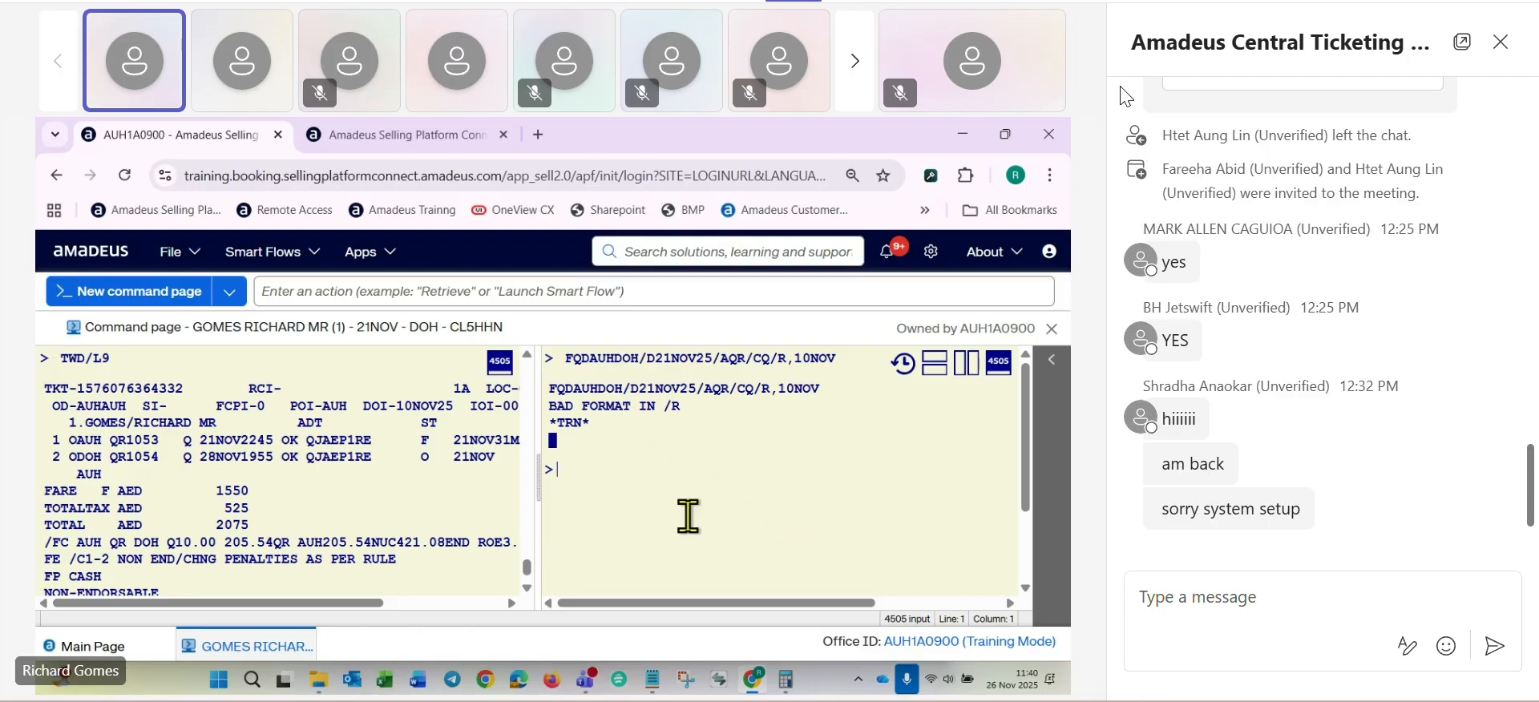
# - Rerun the fare display as FQDAUHDOH/D21NOV25/AQR/CQ/R,10NOV25 and locate the QJAEP1RE round-trip fare on line 02
pyautogui.press('Up')
pyautogui.write('25')
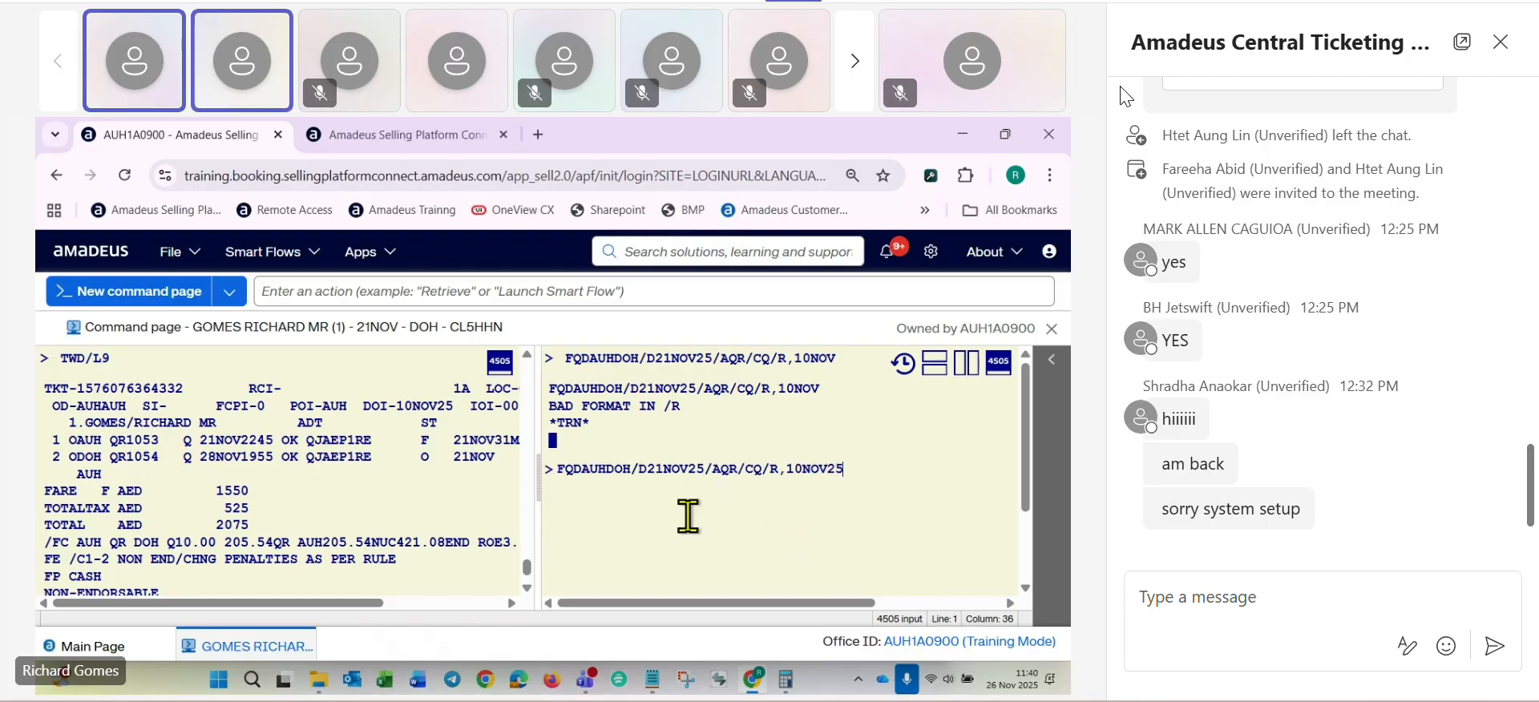
pyautogui.press('Return')
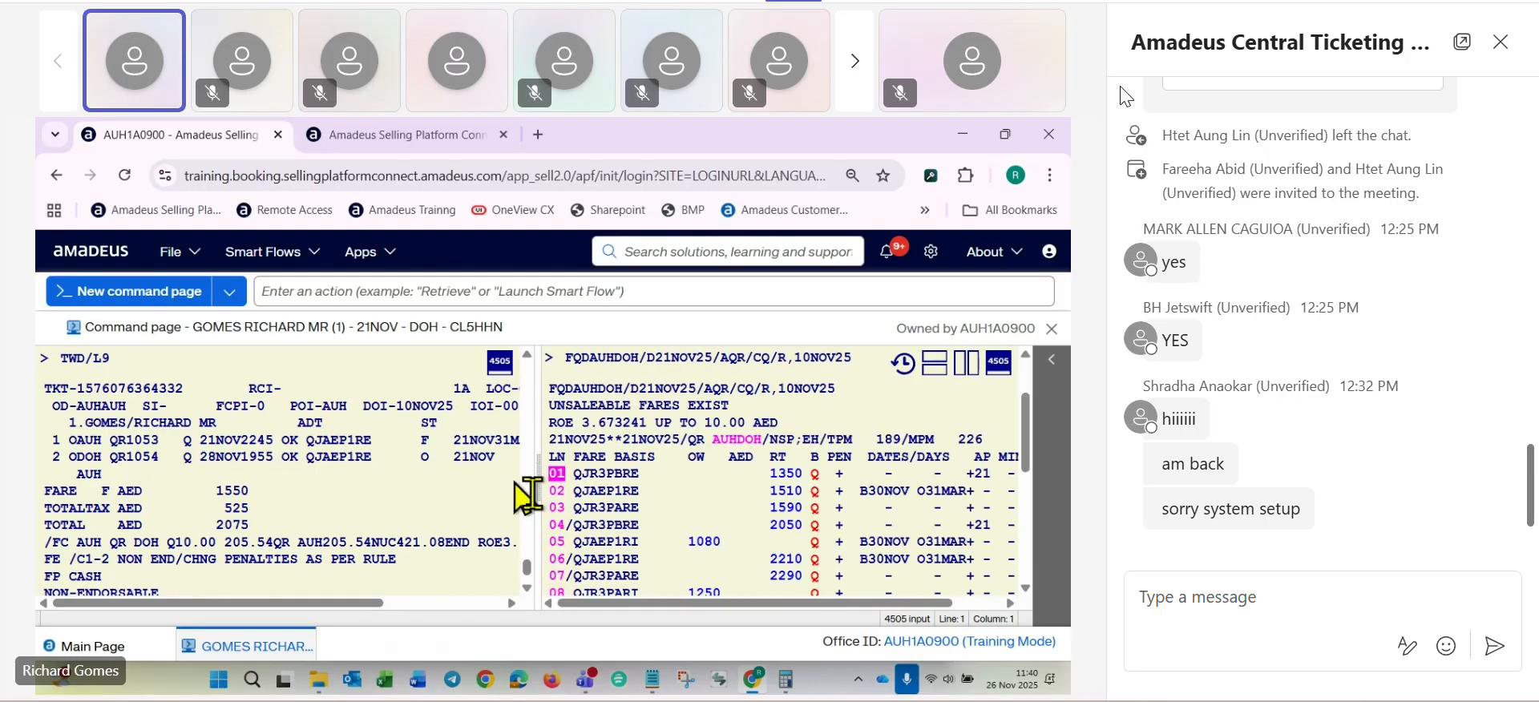
pyautogui.scroll(-2, 753, 449)
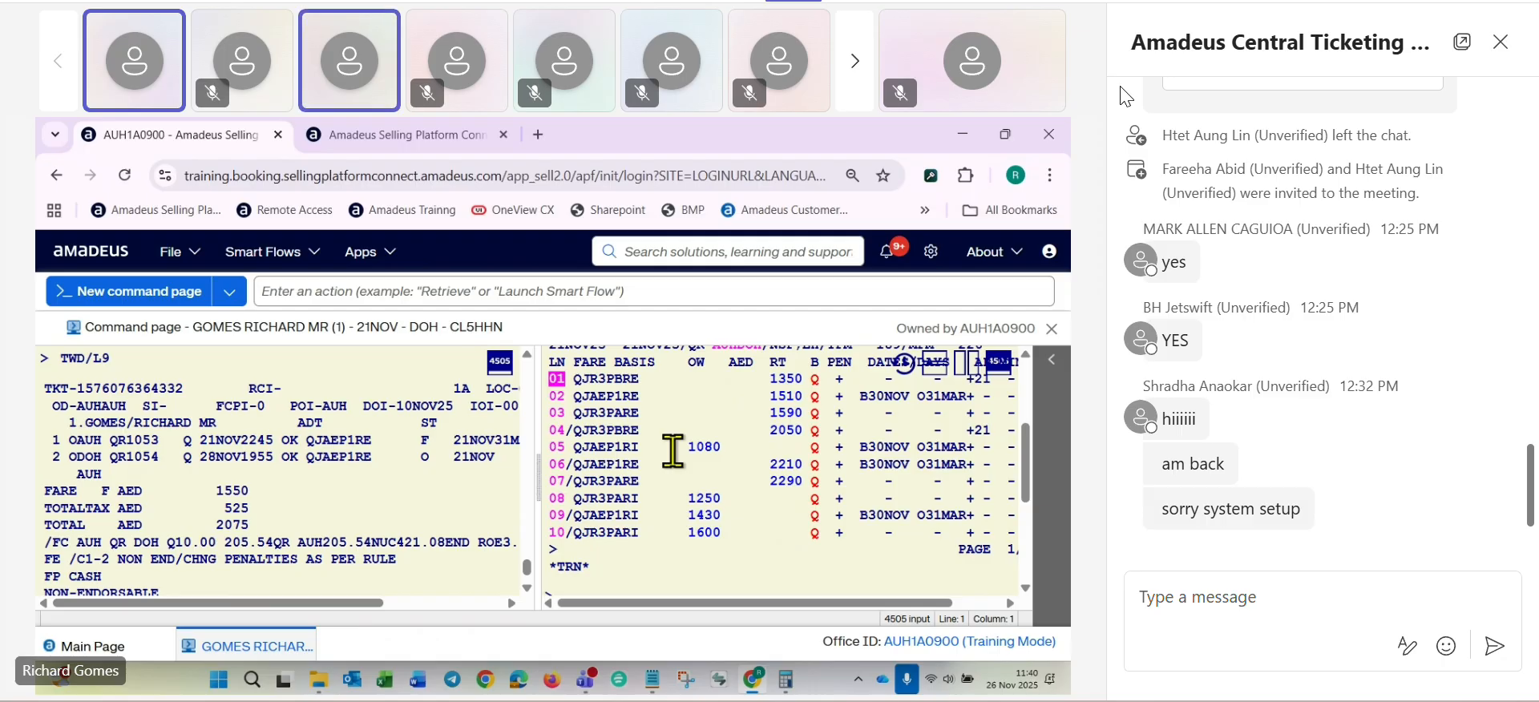
pyautogui.hotkey('ctrl', 'shift', 'm')
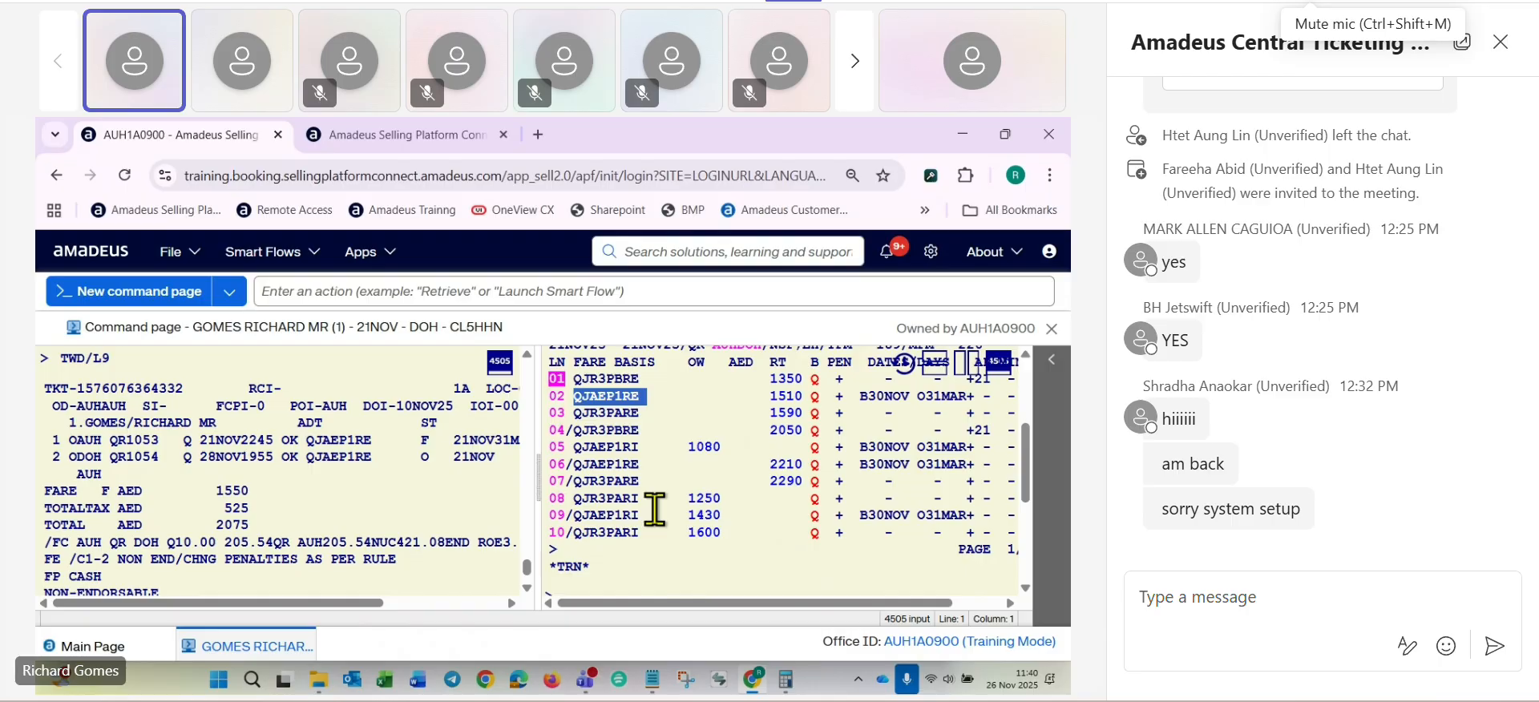
pyautogui.hotkey('ctrl', 'shift', 'm')
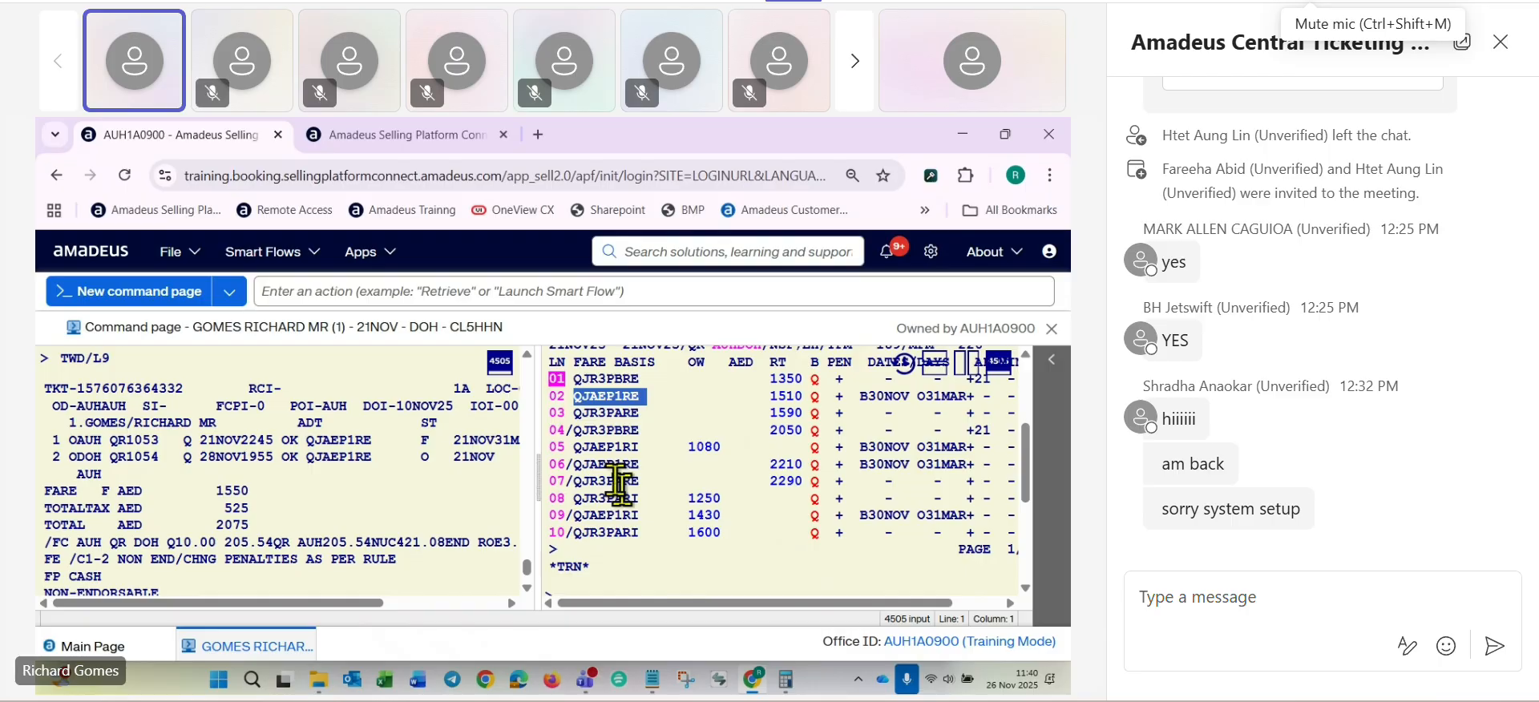
# - Display the penalty rules for the line 02 fare with FQN2*PE and read through the cancellation section
pyautogui.scroll(-1, 586, 497)
pyautogui.hotkey('ctrl', 'shift', 'm')
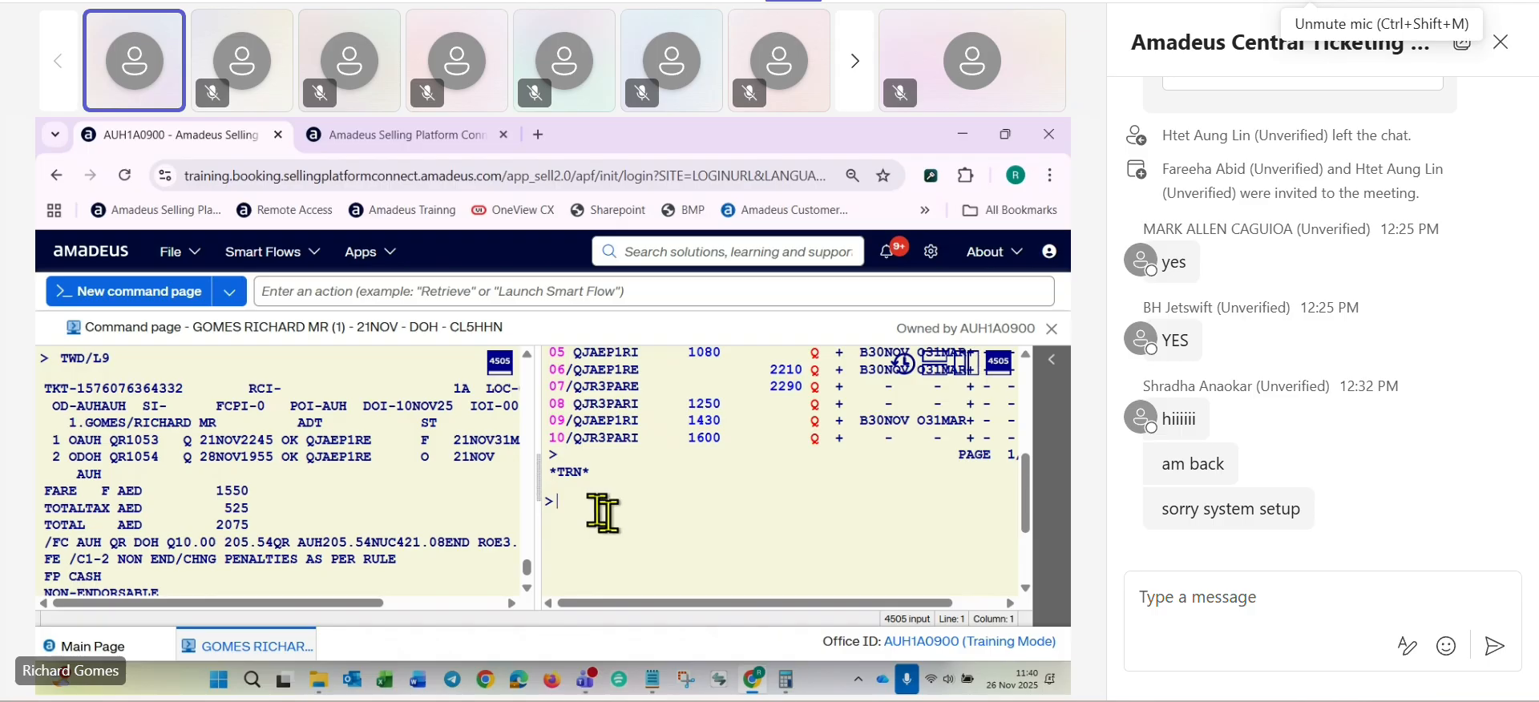
pyautogui.write('FQN')
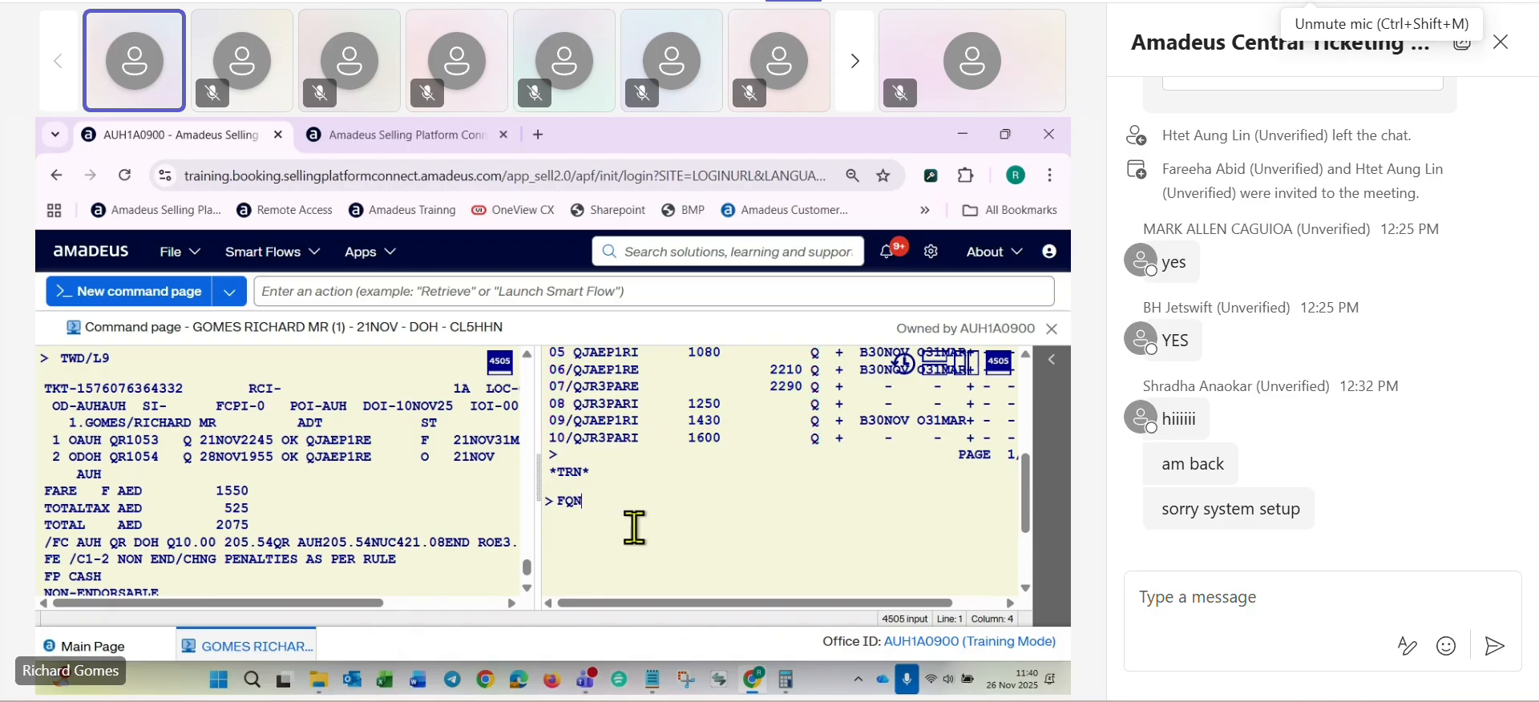
pyautogui.write('2*PE')
pyautogui.press('Return')
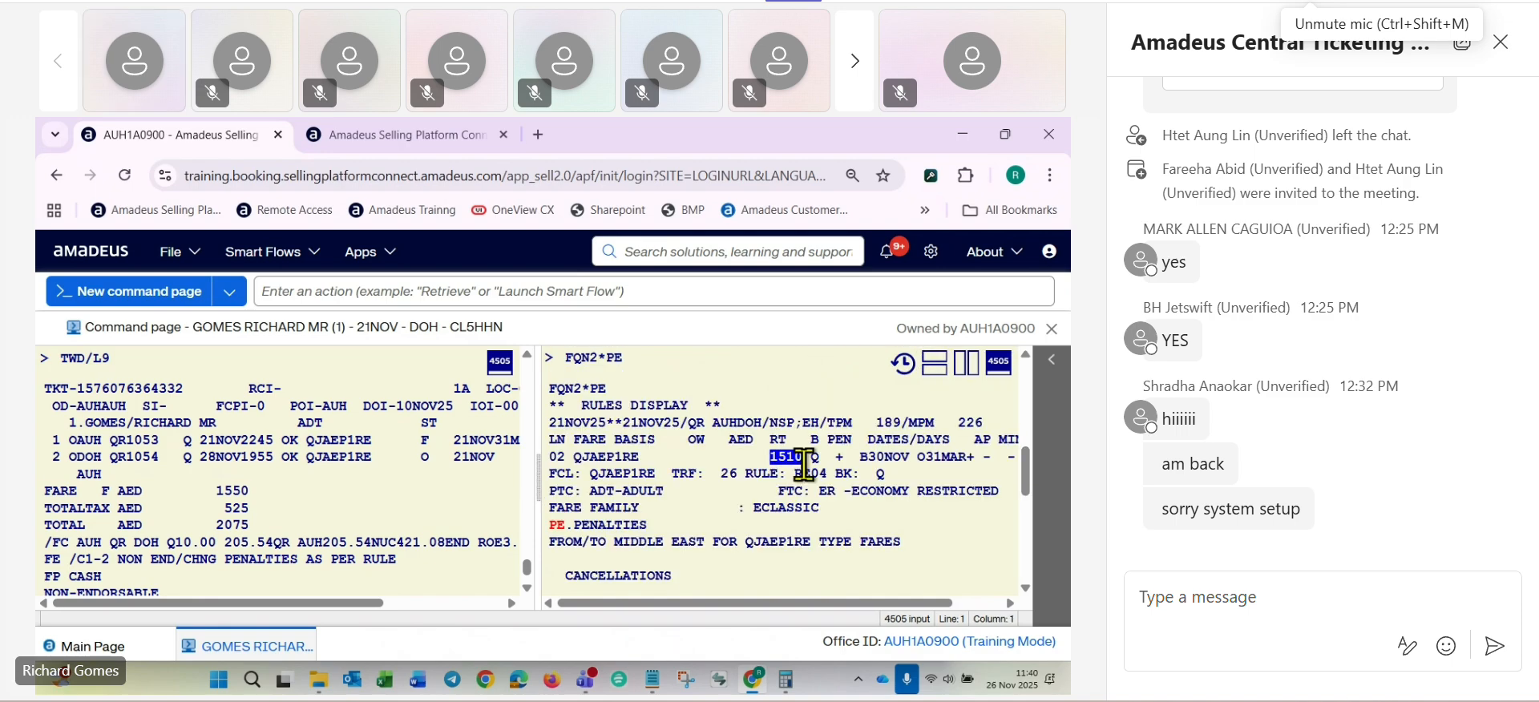
pyautogui.scroll(-5, 802, 465)
pyautogui.scroll(-2, 808, 465)
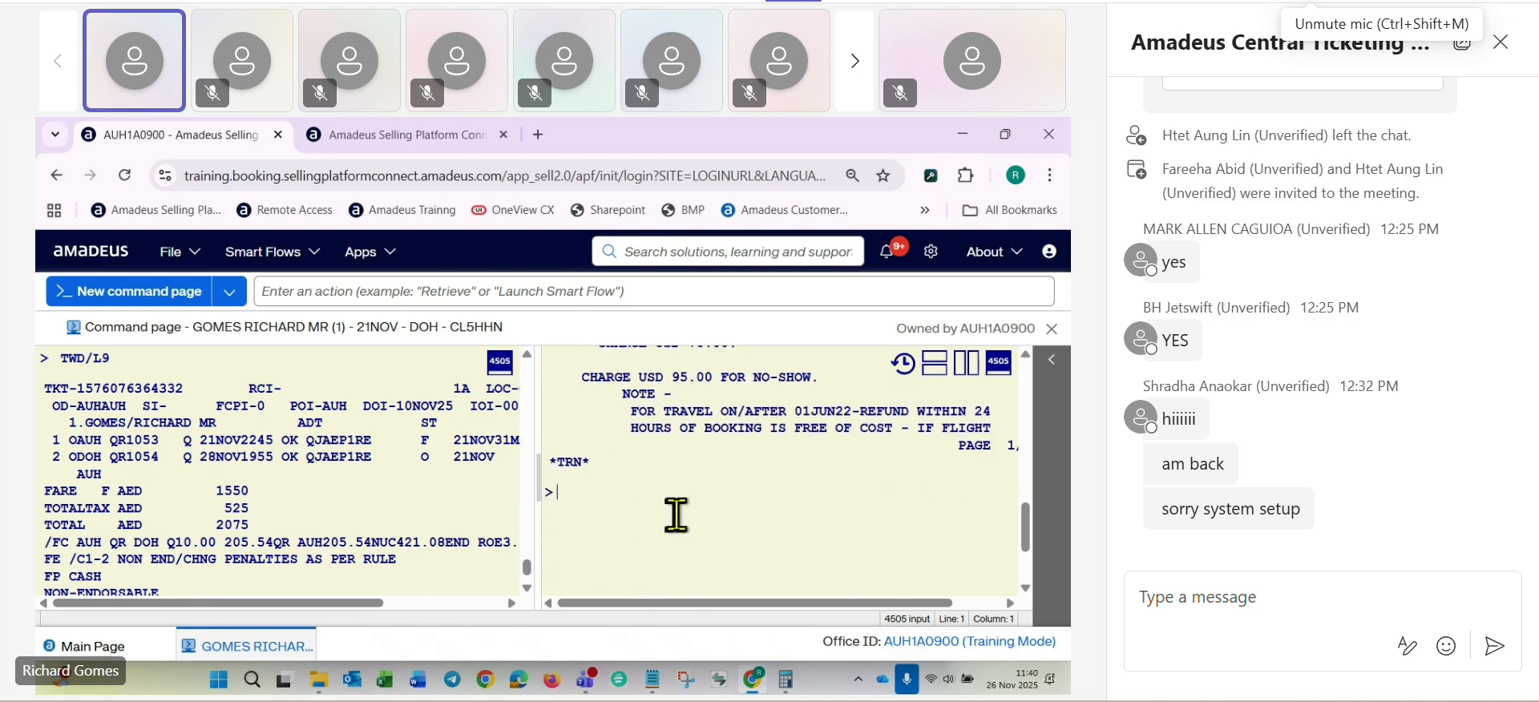
# - Page down the penalty rules with MD and examine the timing and charge listed for changes
pyautogui.write('MD')
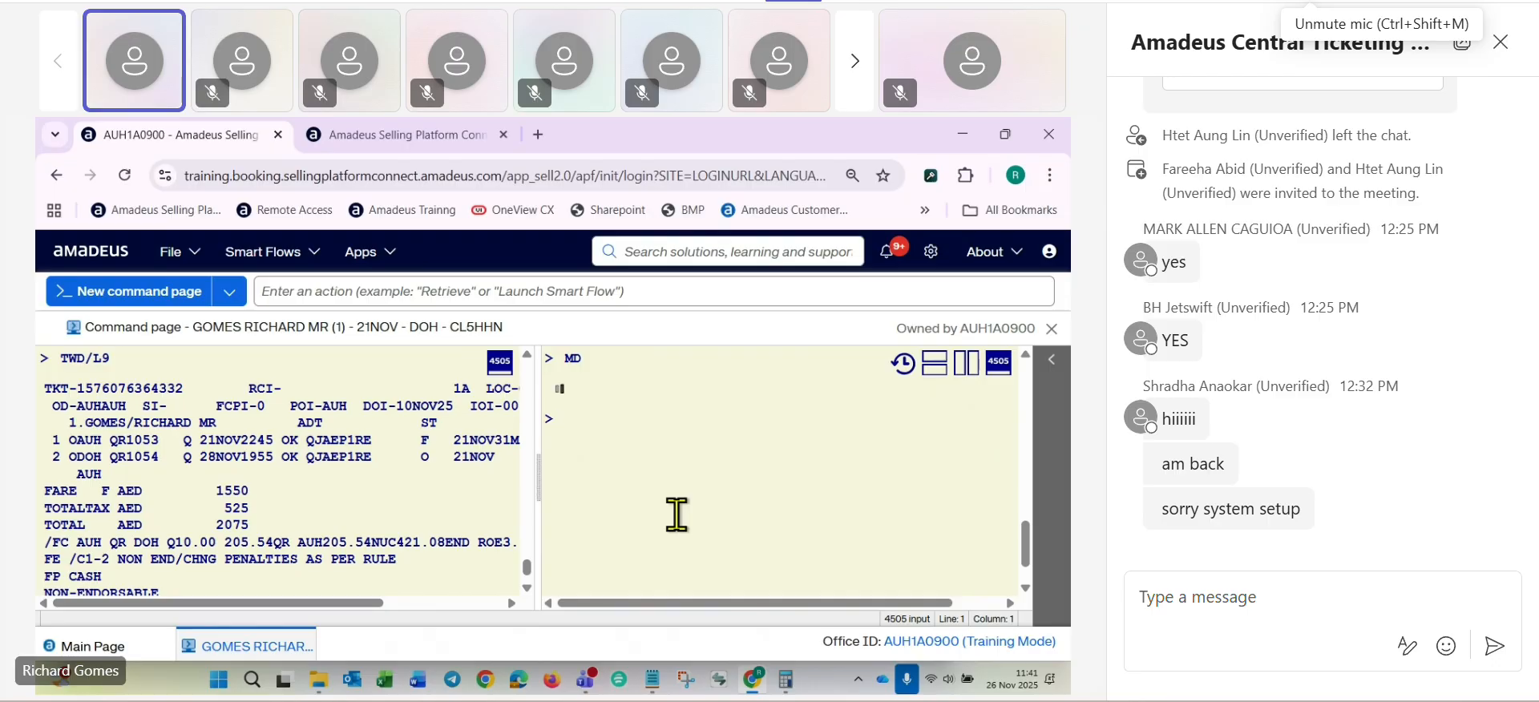
pyautogui.press('Return')
pyautogui.scroll(-4, 790, 451)
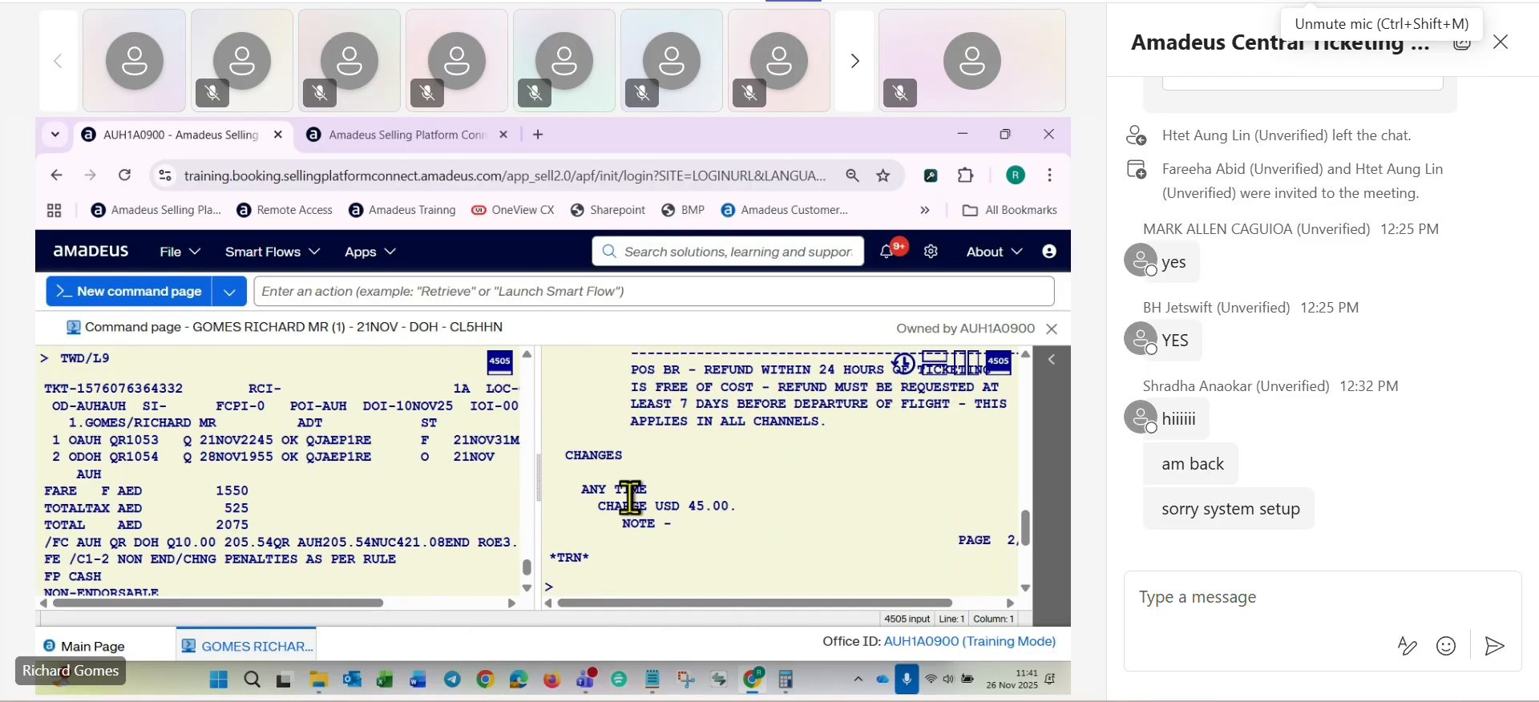
pyautogui.moveTo(598, 506); pyautogui.dragTo(736, 507)
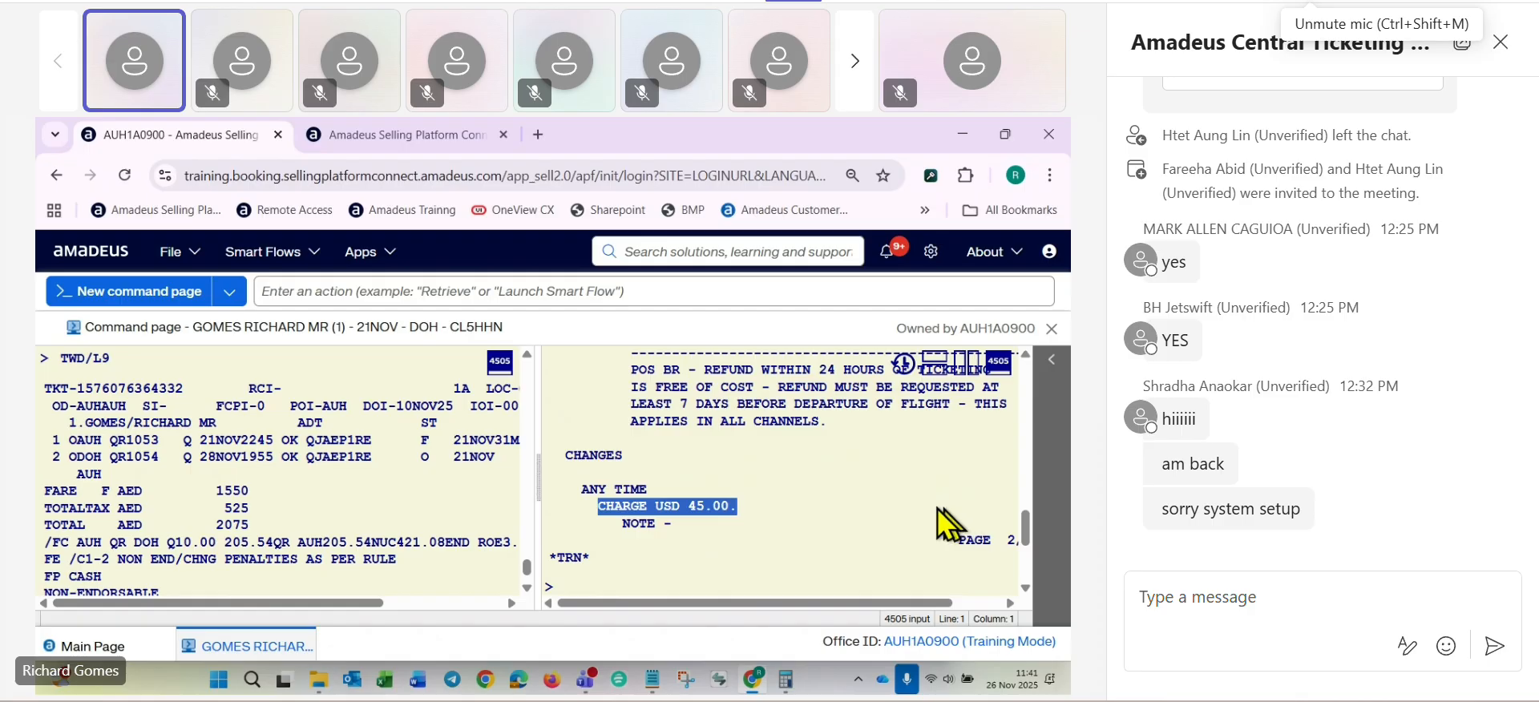
pyautogui.moveTo(582, 489); pyautogui.dragTo(651, 491)
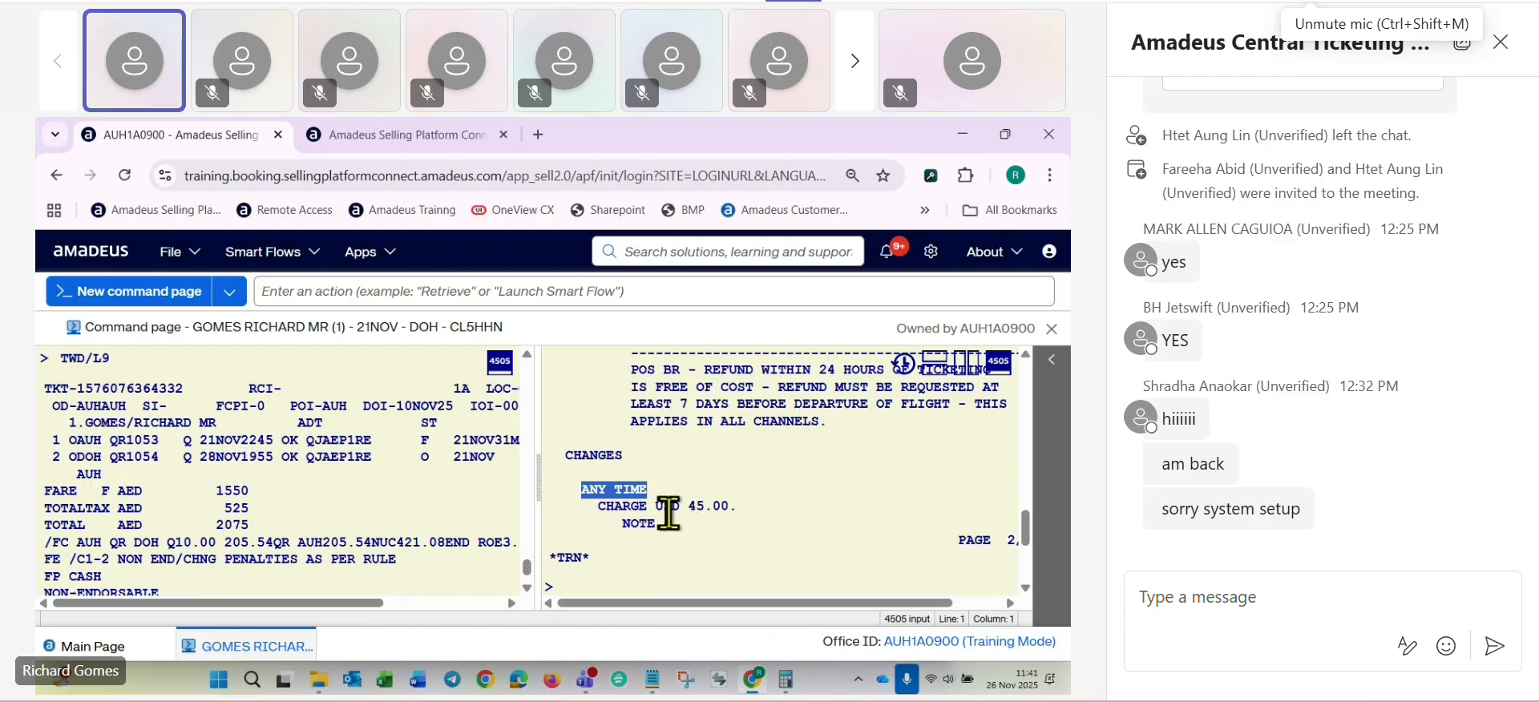
pyautogui.moveTo(688, 506); pyautogui.dragTo(714, 507)
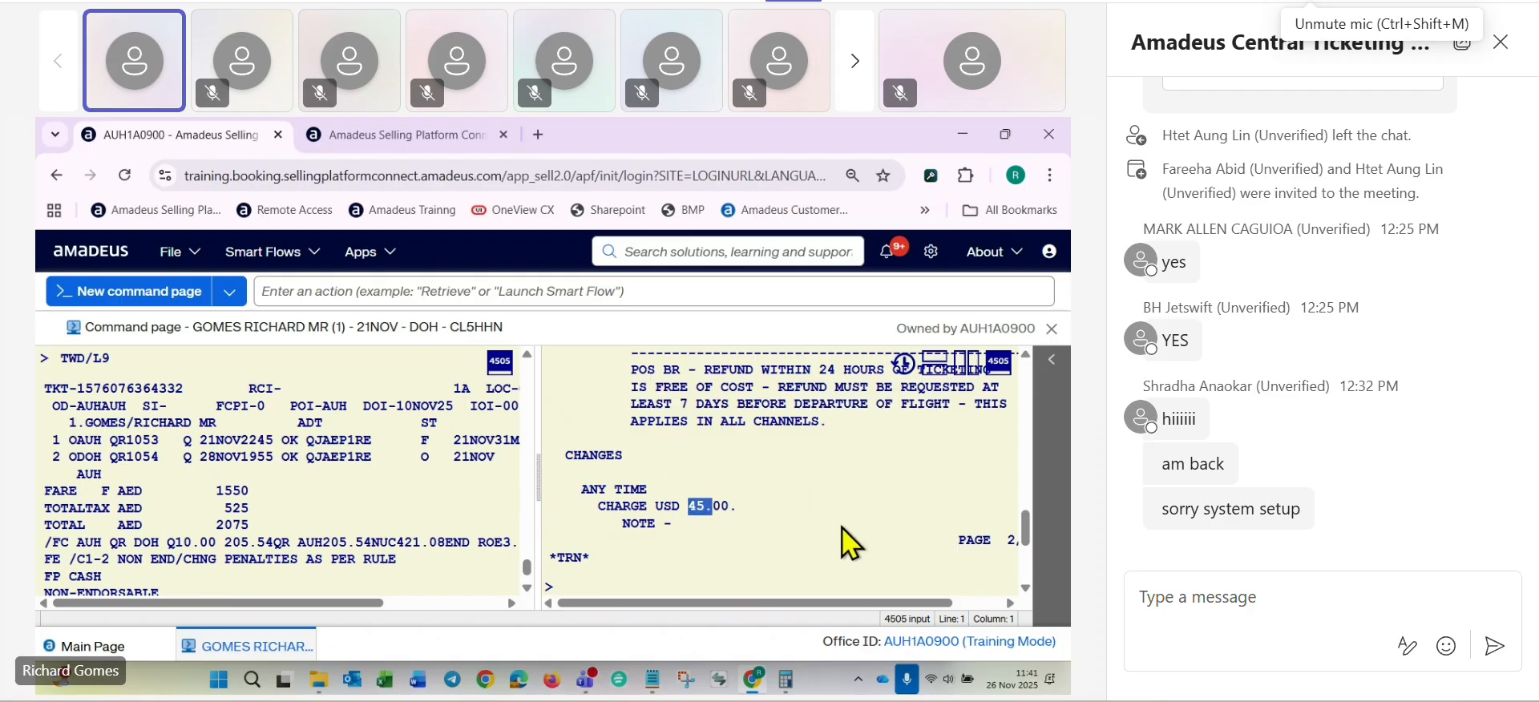
pyautogui.scroll(-1, 841, 526)
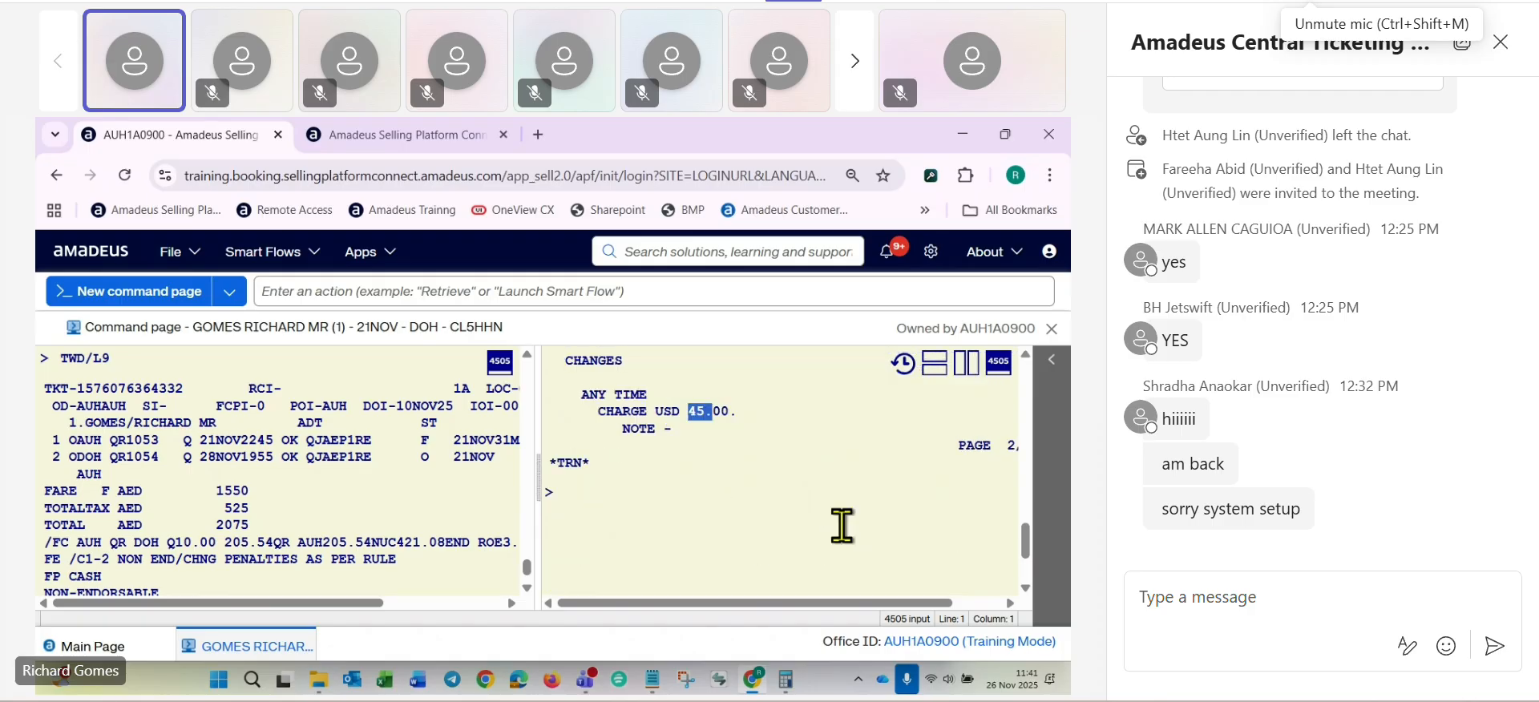
# - Convert the 45 USD change charge to dirhams with FQC45USD/AED
pyautogui.click(591, 507)
pyautogui.write('F')
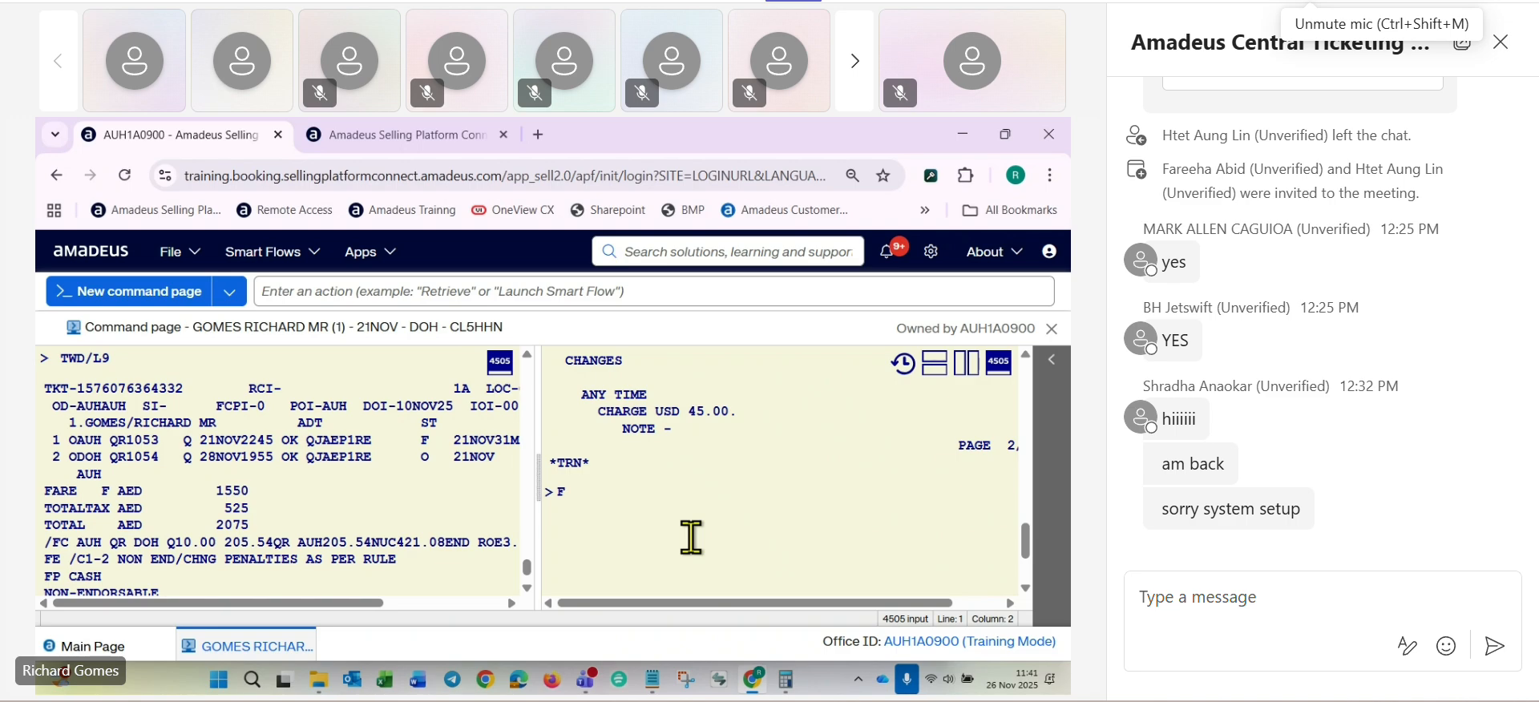
pyautogui.write('QC')
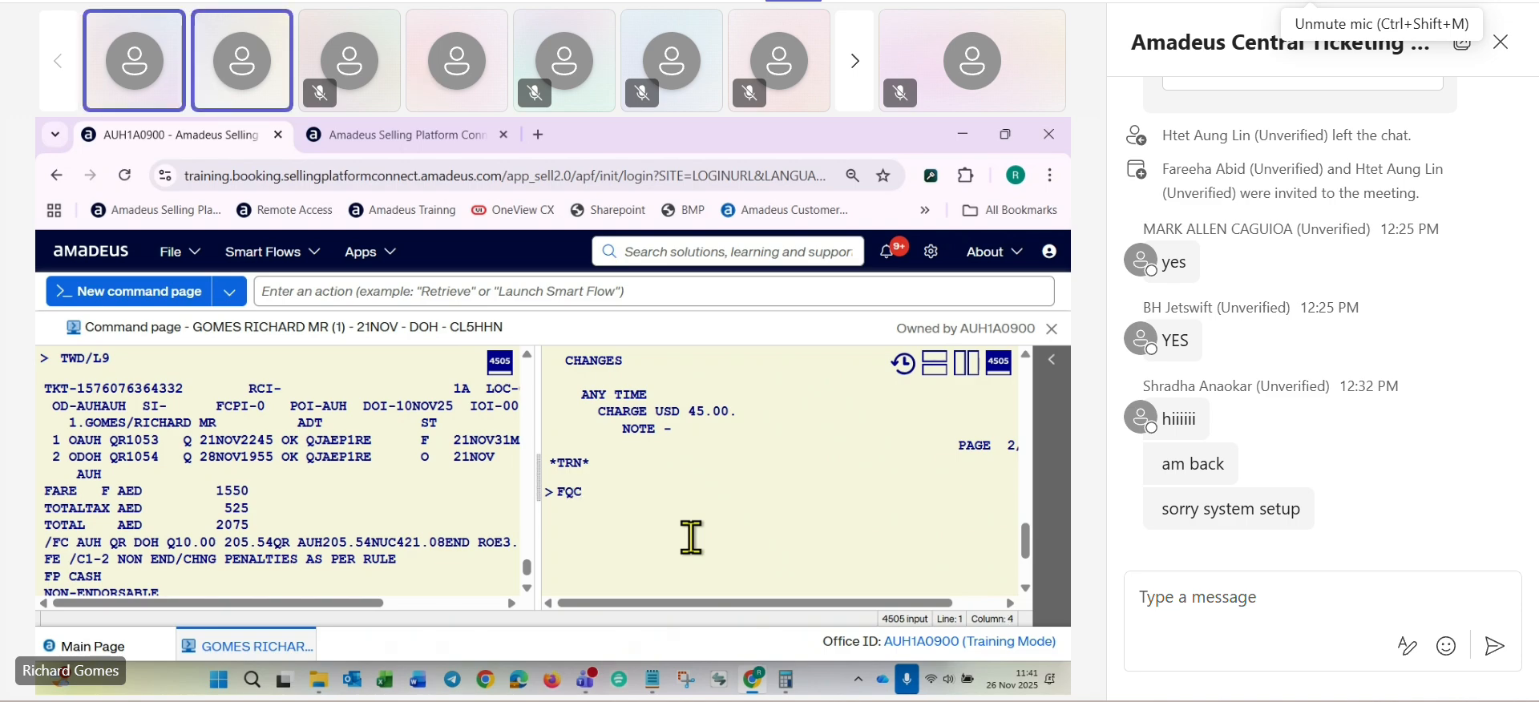
pyautogui.write('45')
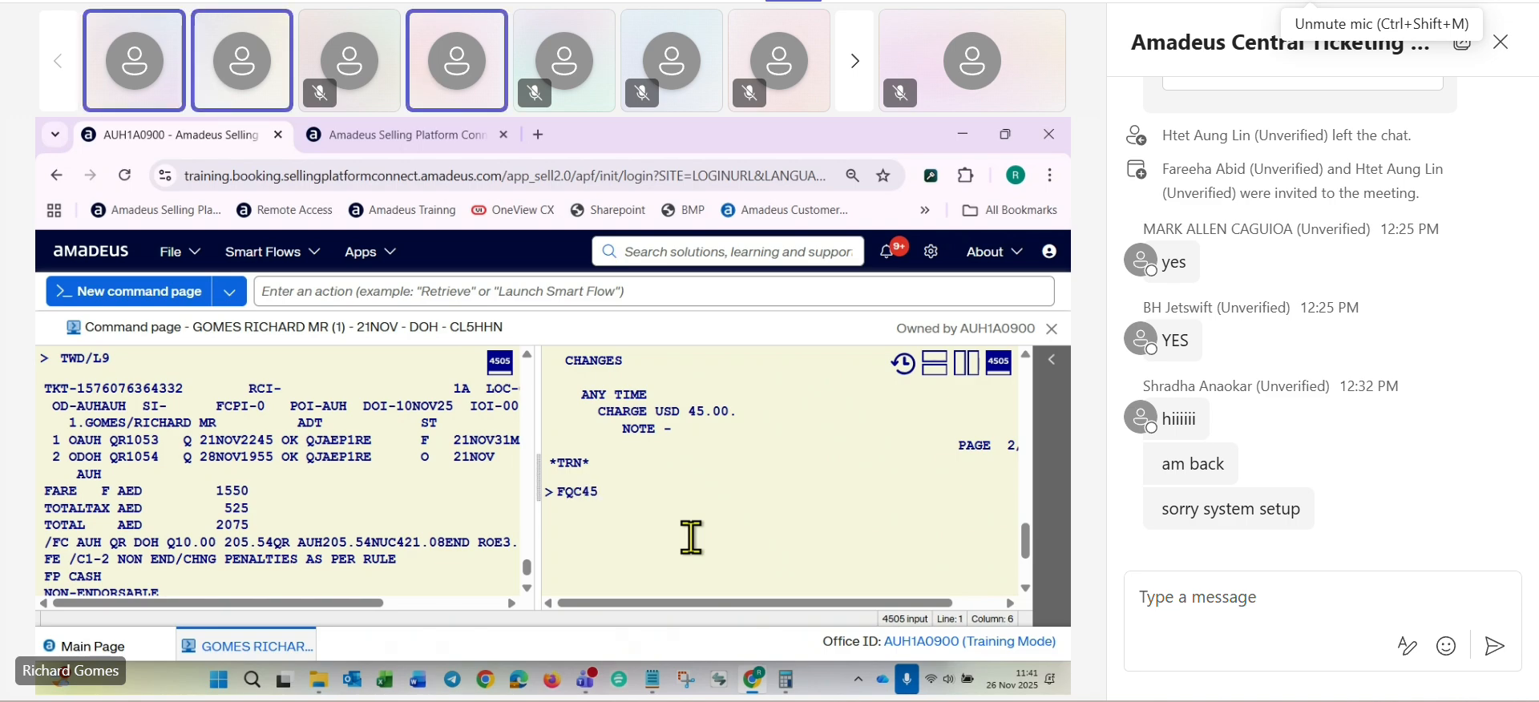
pyautogui.write('USD/AED')
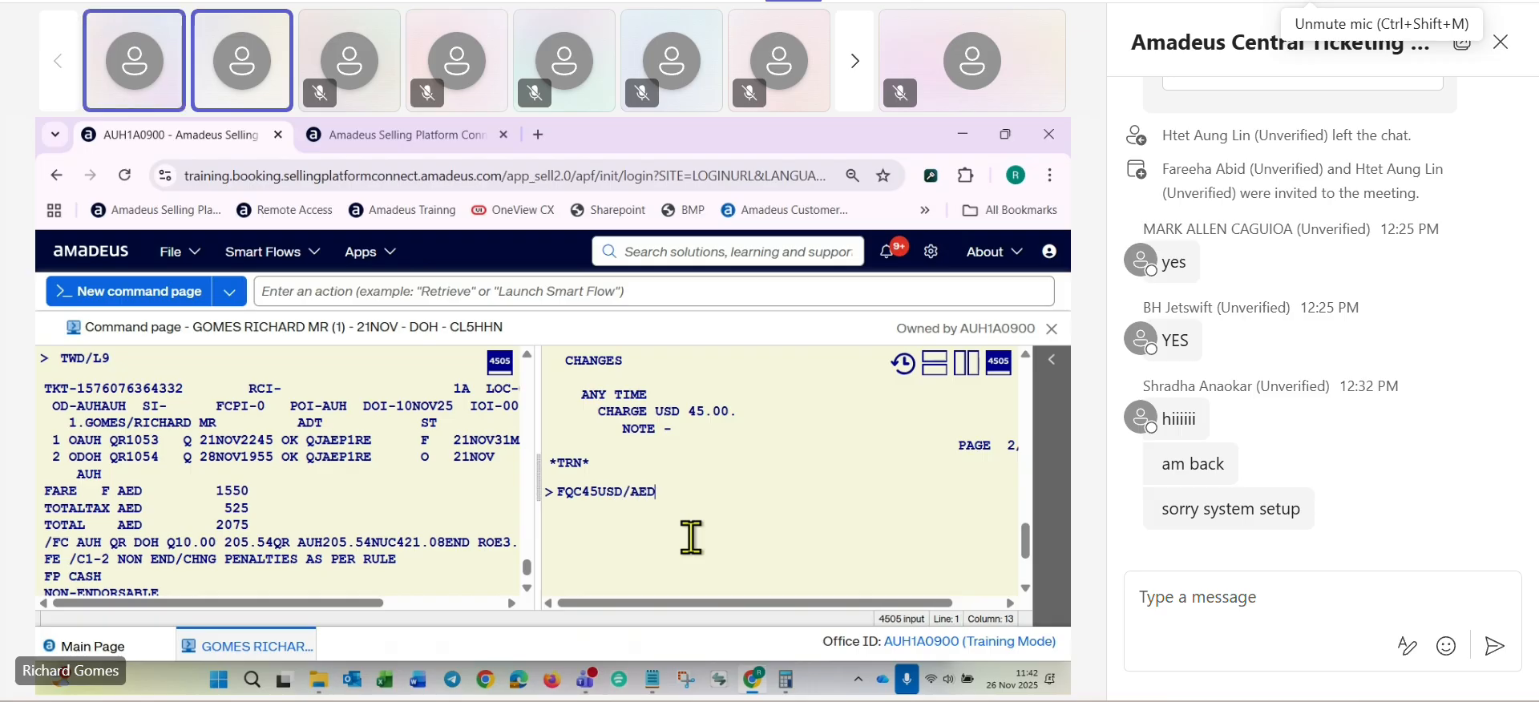
pyautogui.press('Return')
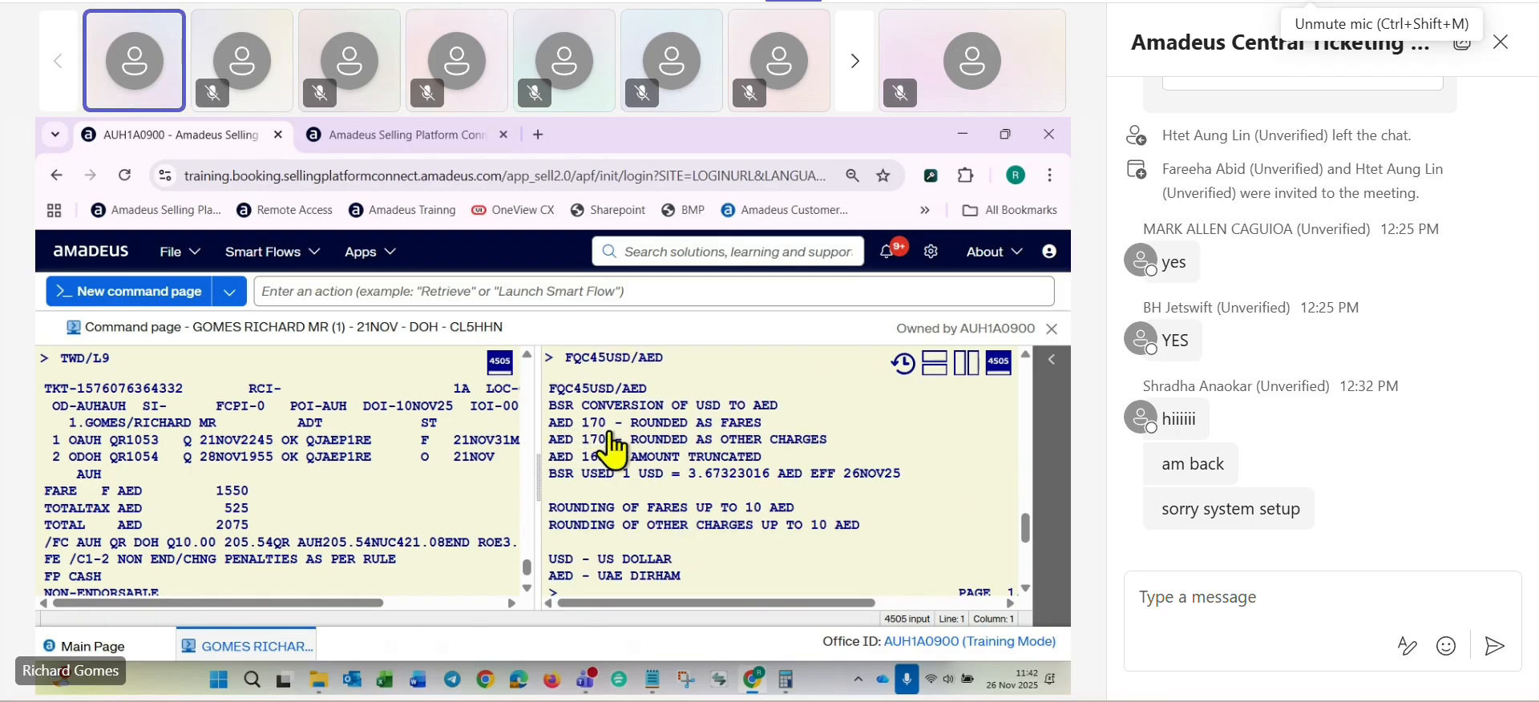
# - Switch to the course notes and add the line "AED170 CHANGE FEE XP TAX" below the last TTP/T2/RT entry
pyautogui.hotkey('alt', 'Tab')
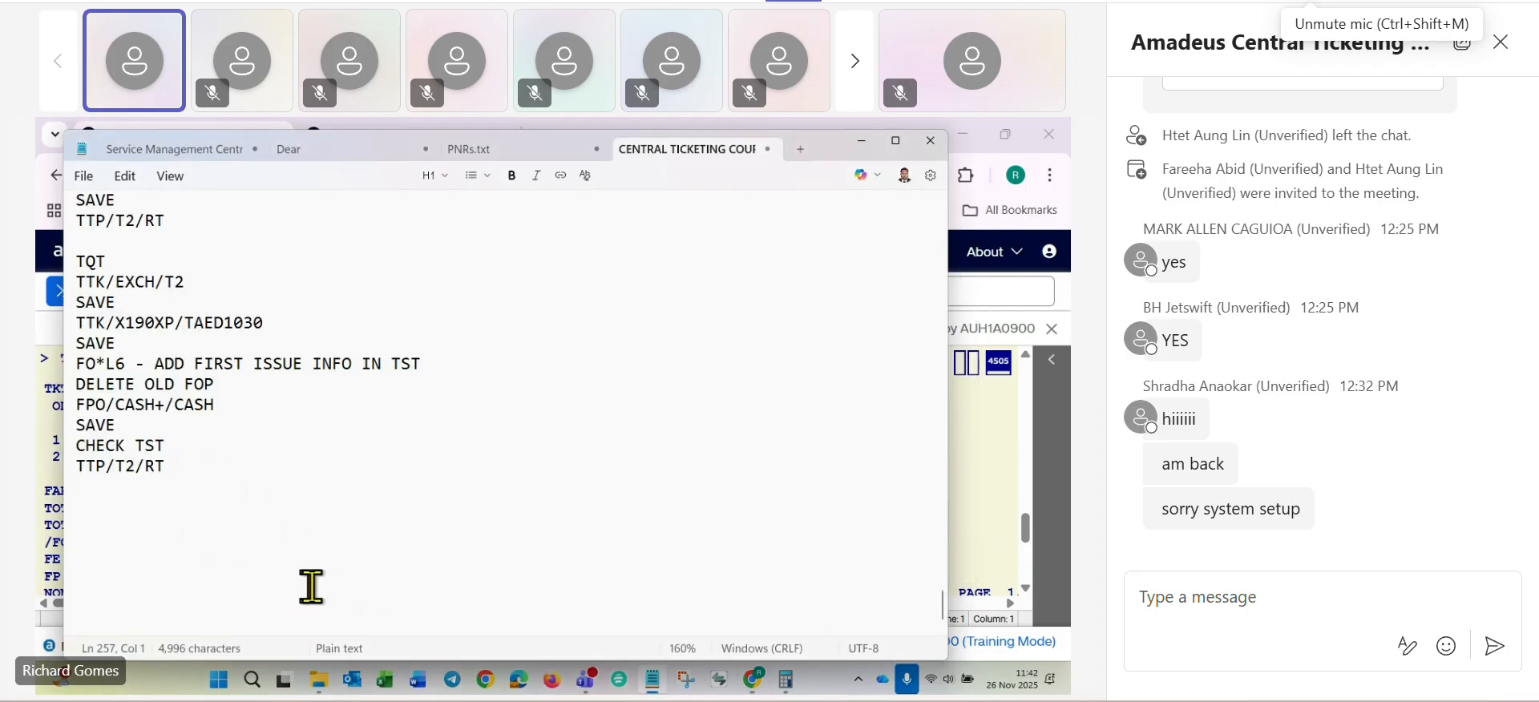
pyautogui.write('A')
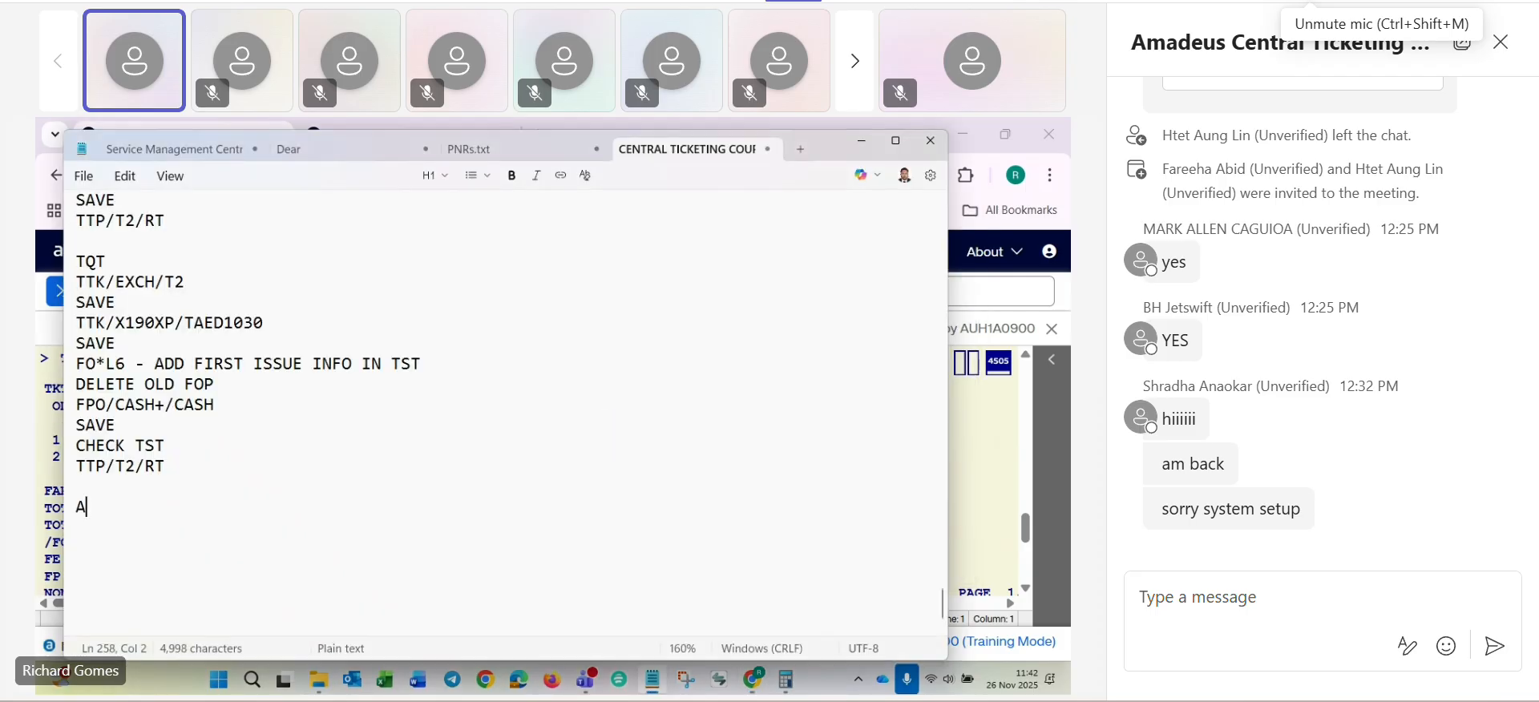
pyautogui.write('ED170')
pyautogui.write('CHANGE FEE')
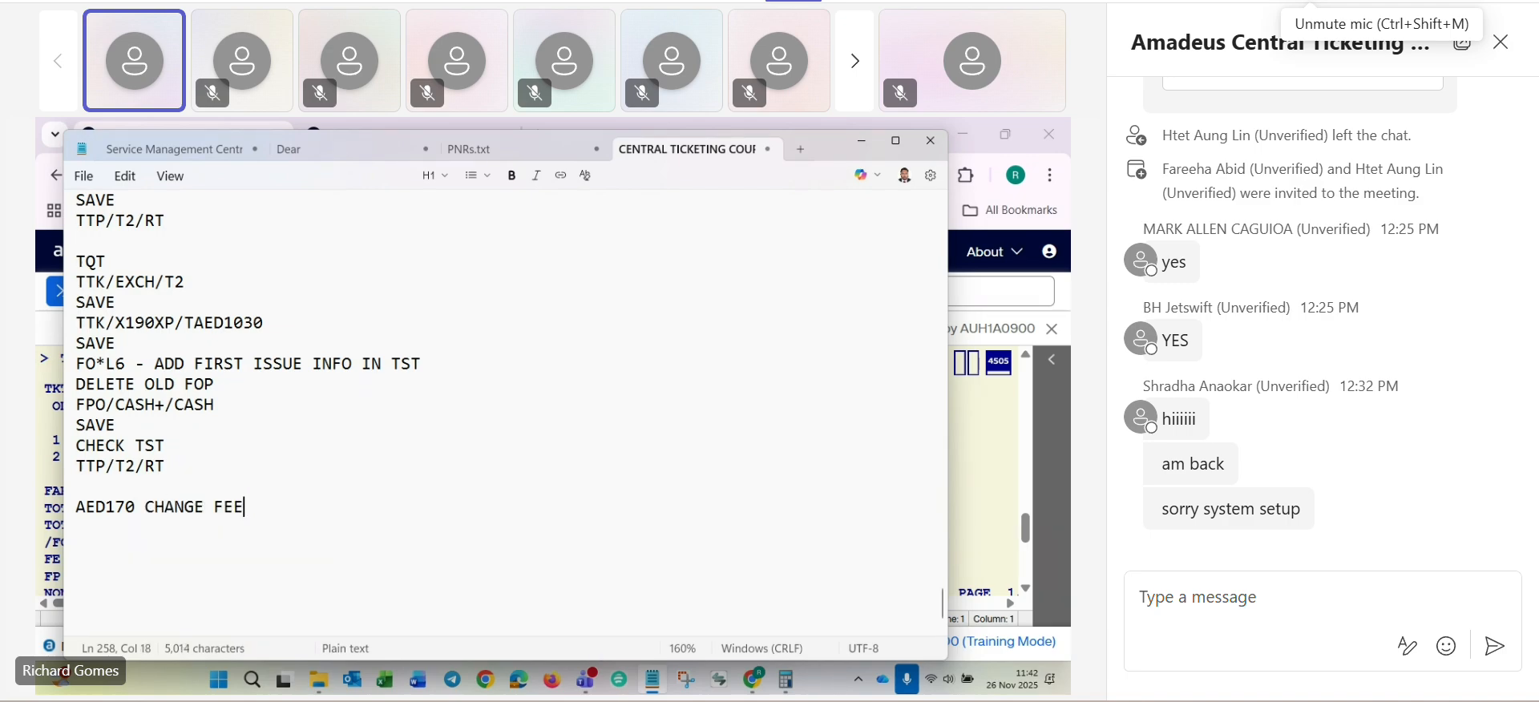
pyautogui.write(' XP TAX')
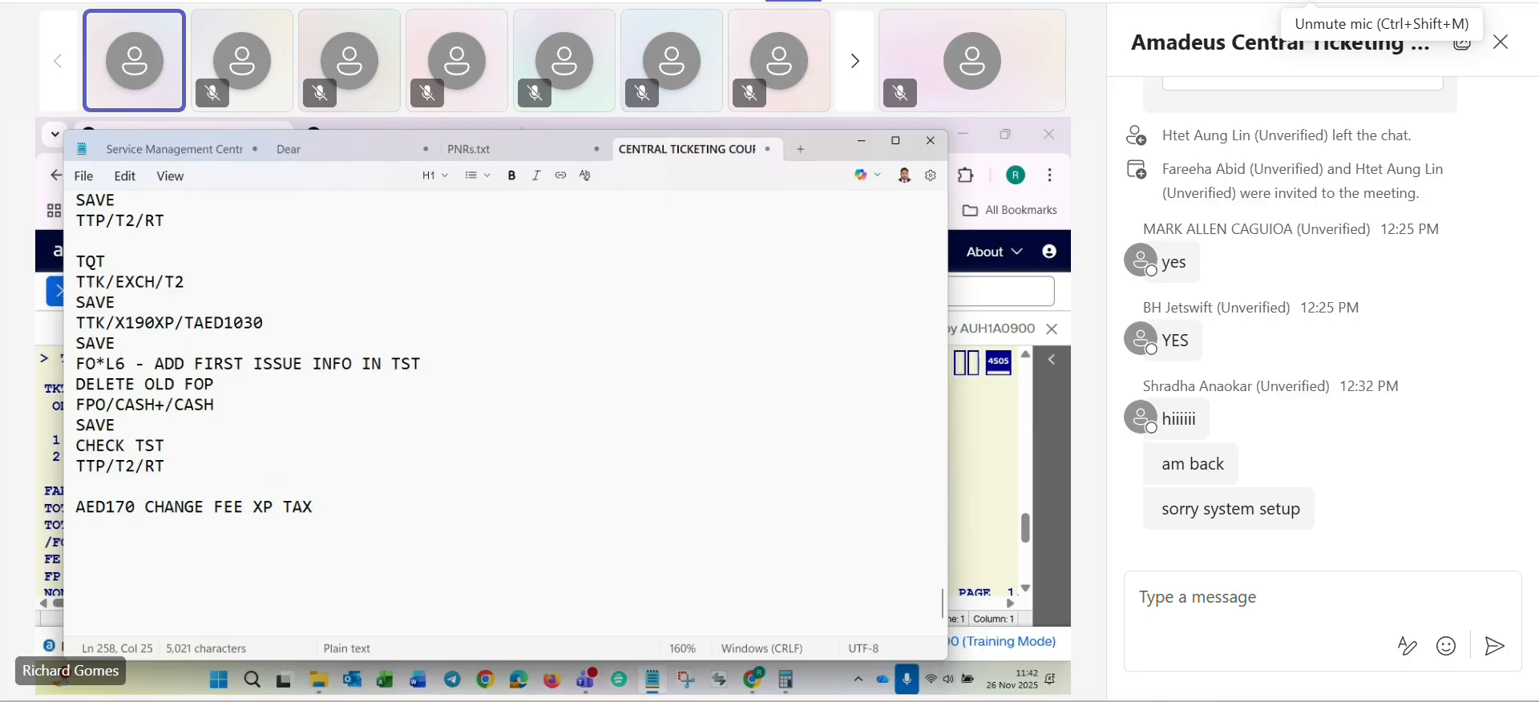
pyautogui.press('Return')
# - Return to Amadeus, recheck the fare list and penalty rules, and collapse the split command page to a single pane
pyautogui.hotkey('alt', 'Tab')
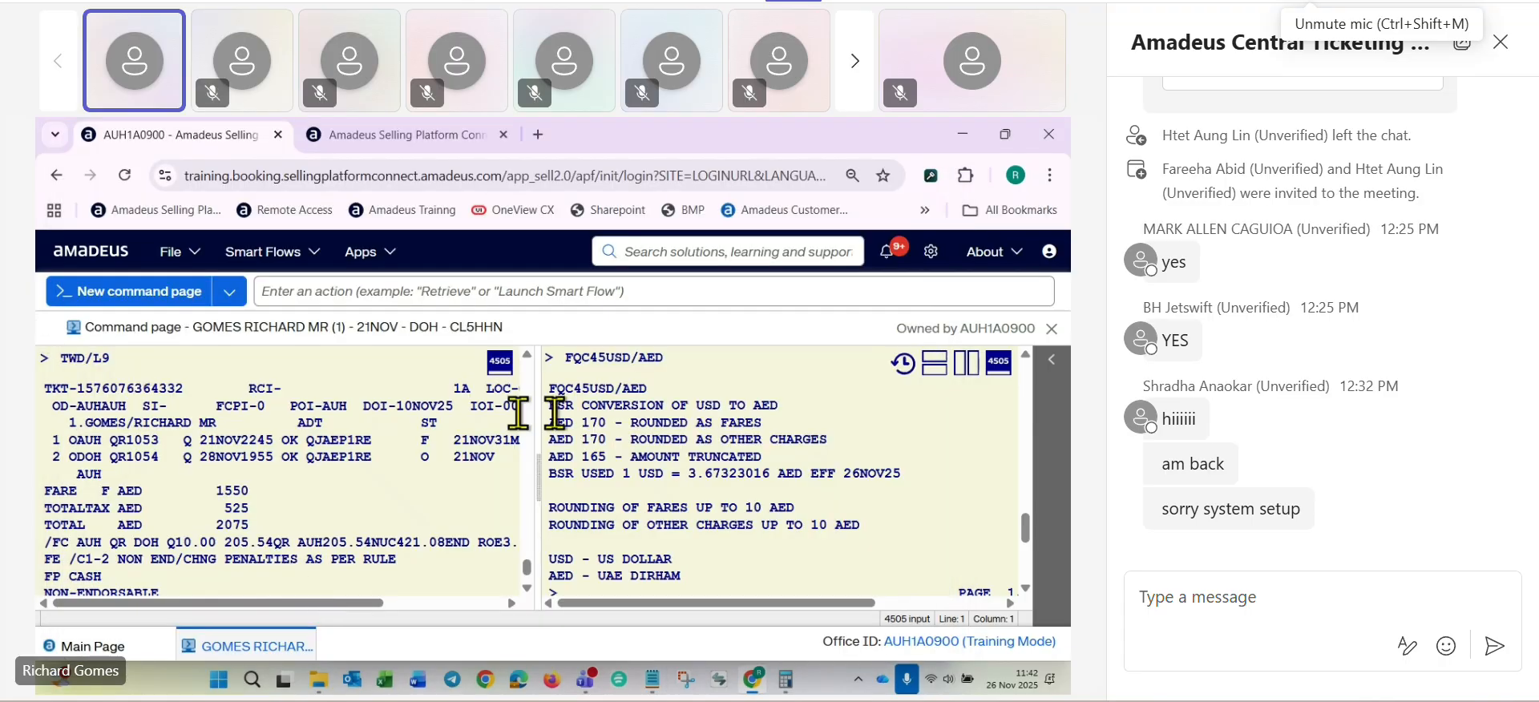
pyautogui.scroll(10, 753, 481)
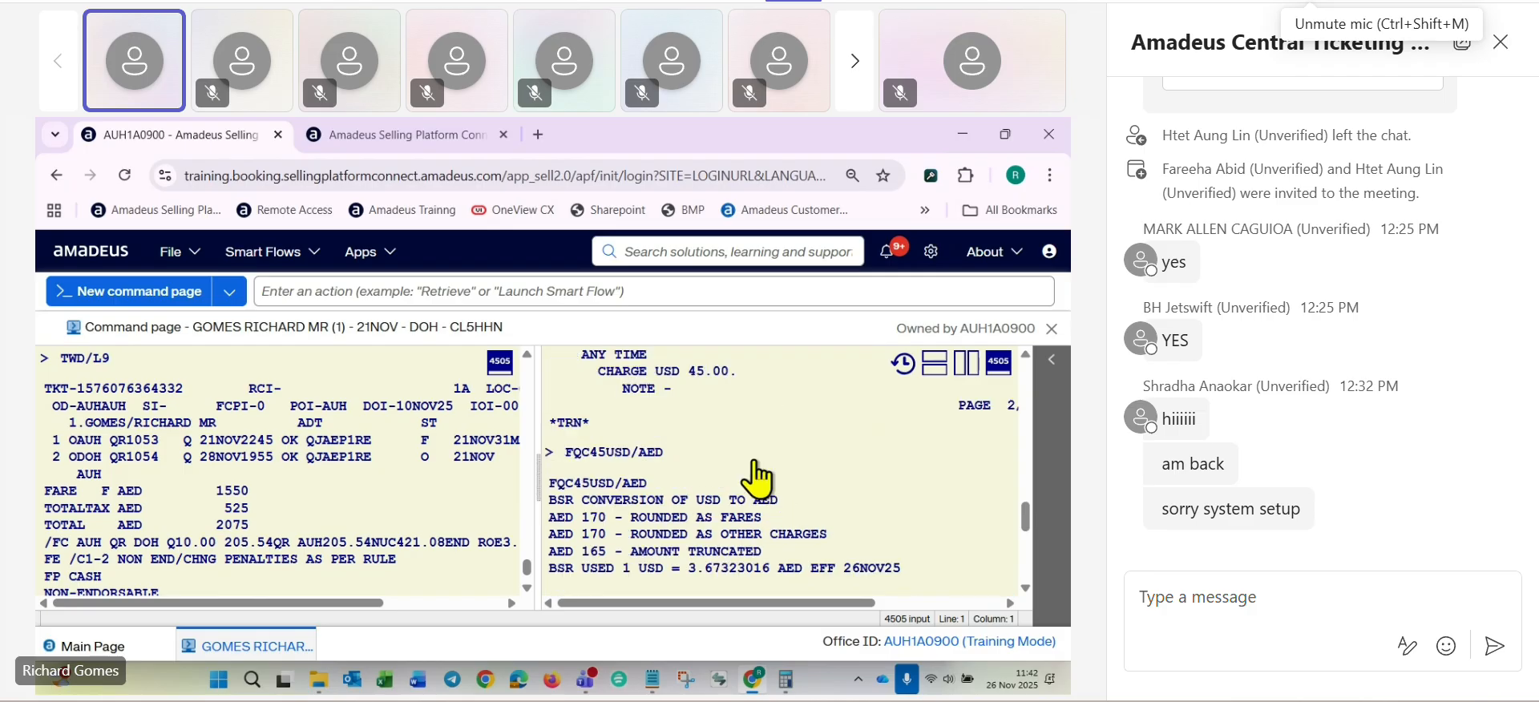
pyautogui.scroll(10, 755, 458)
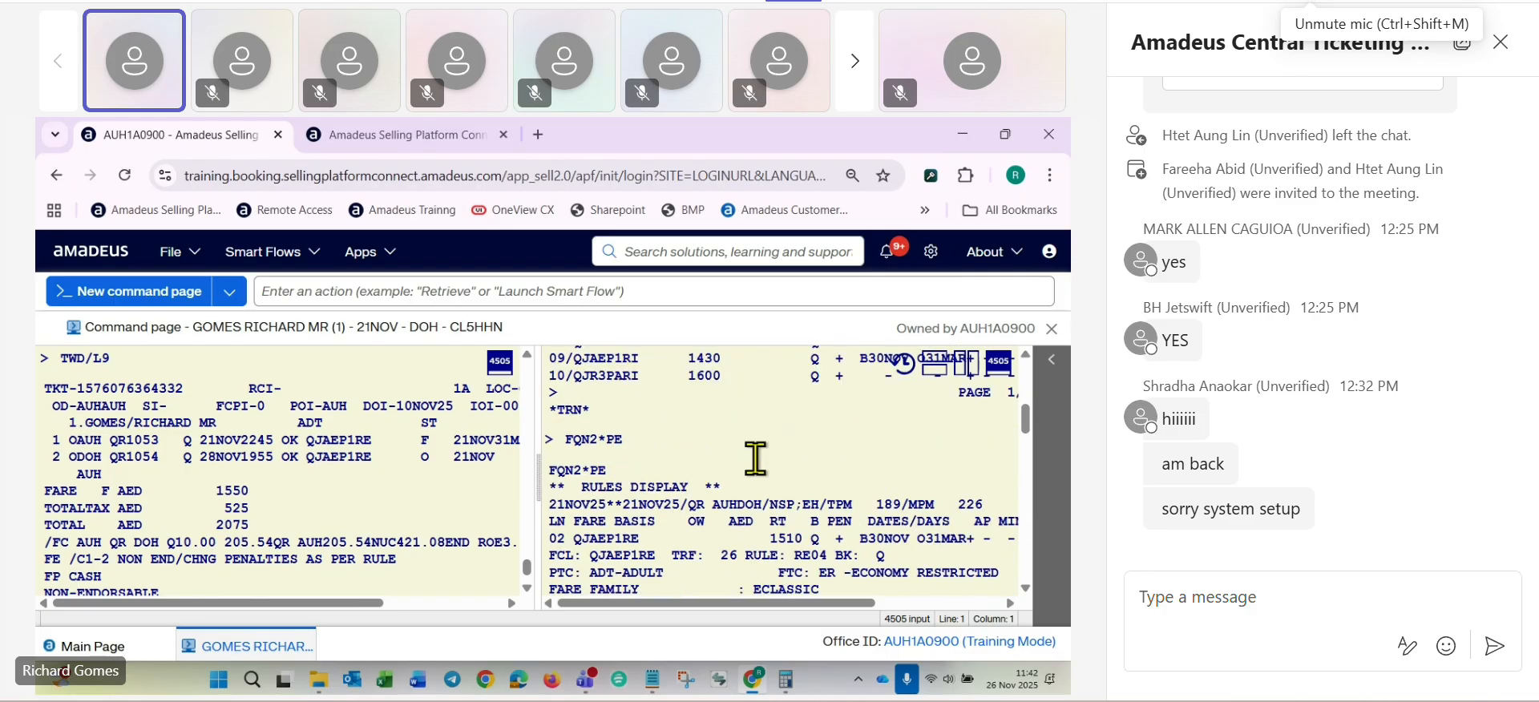
pyautogui.scroll(-10, 793, 481)
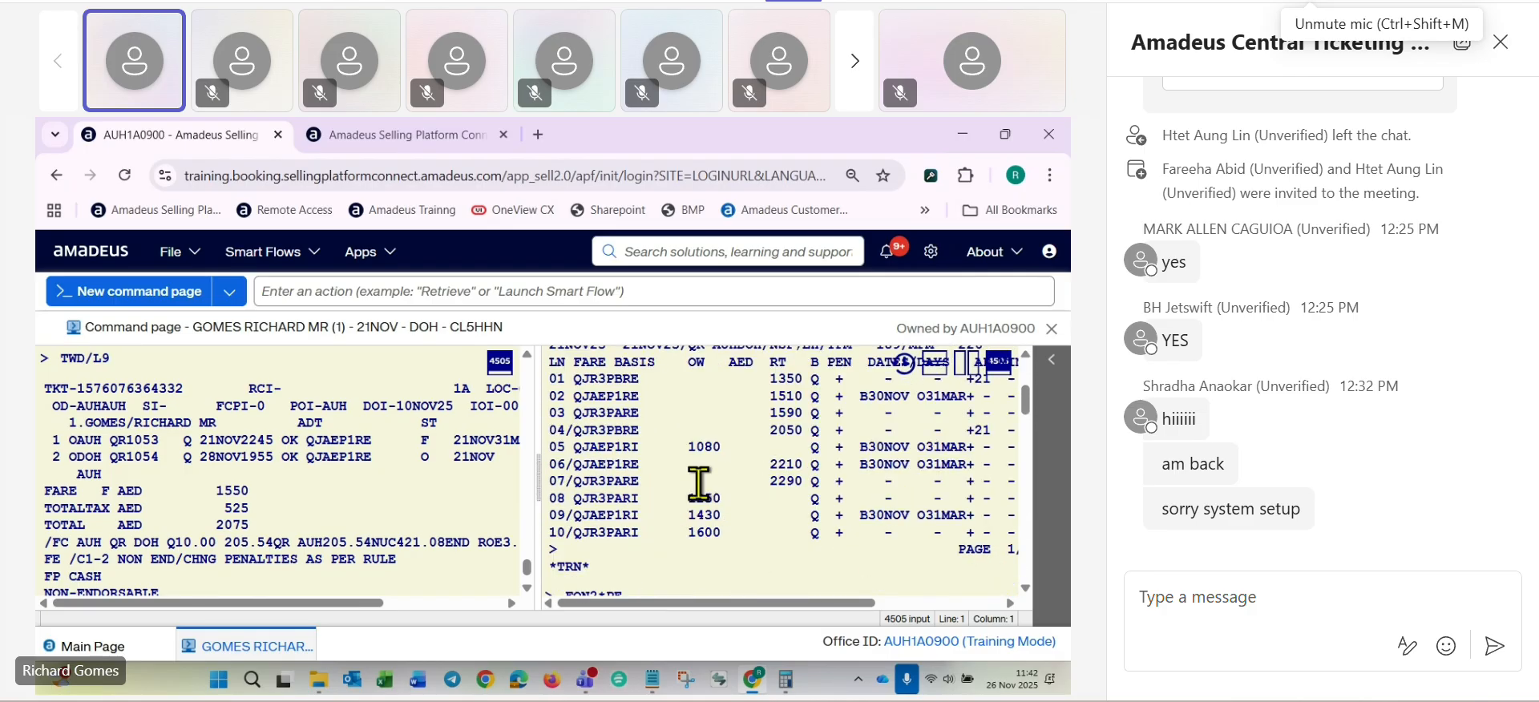
pyautogui.scroll(-5, 739, 500)
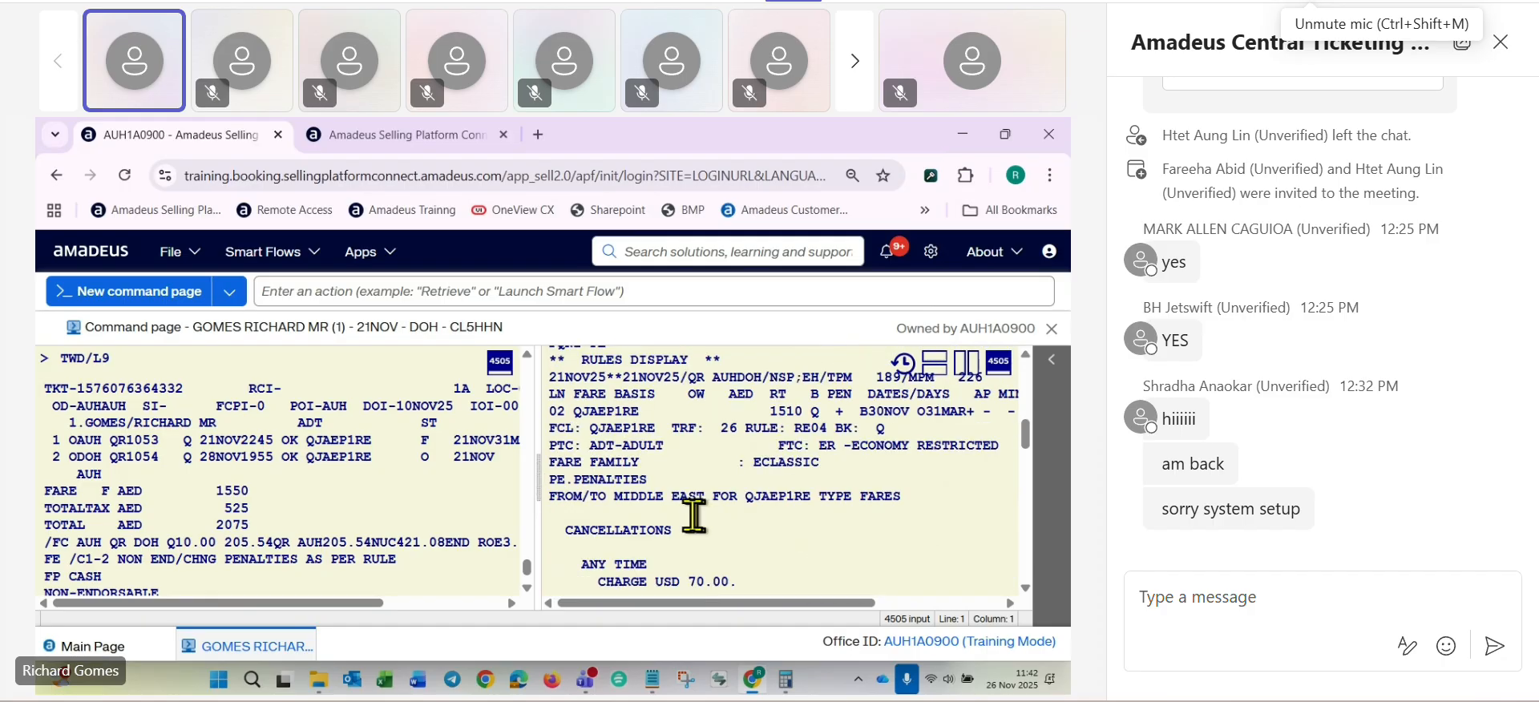
pyautogui.click(968, 363)
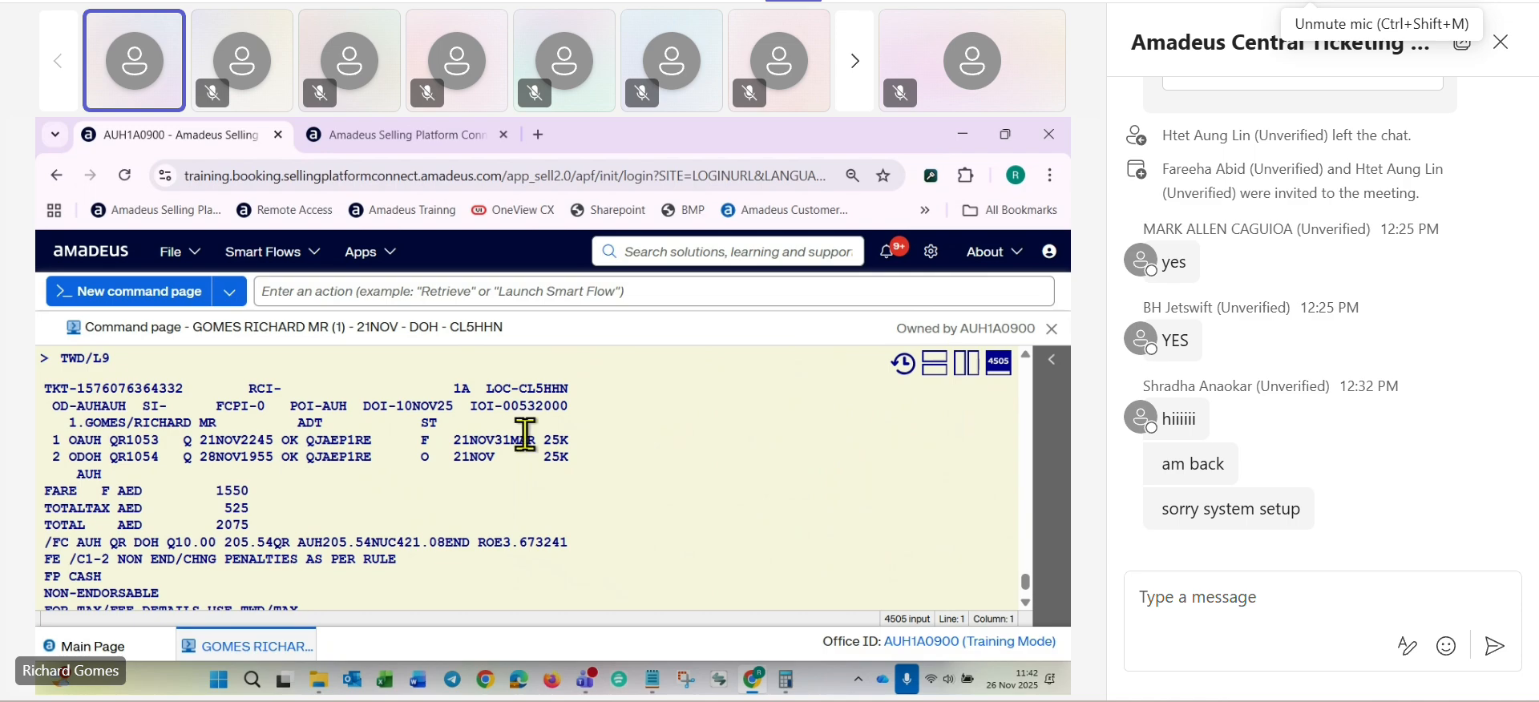
# - Examine the retrieved booking and the TWD/L9 ticket record for flight segments, issue date, fare basis and fare amounts
pyautogui.scroll(5, 543, 436)
pyautogui.scroll(5, 543, 435)
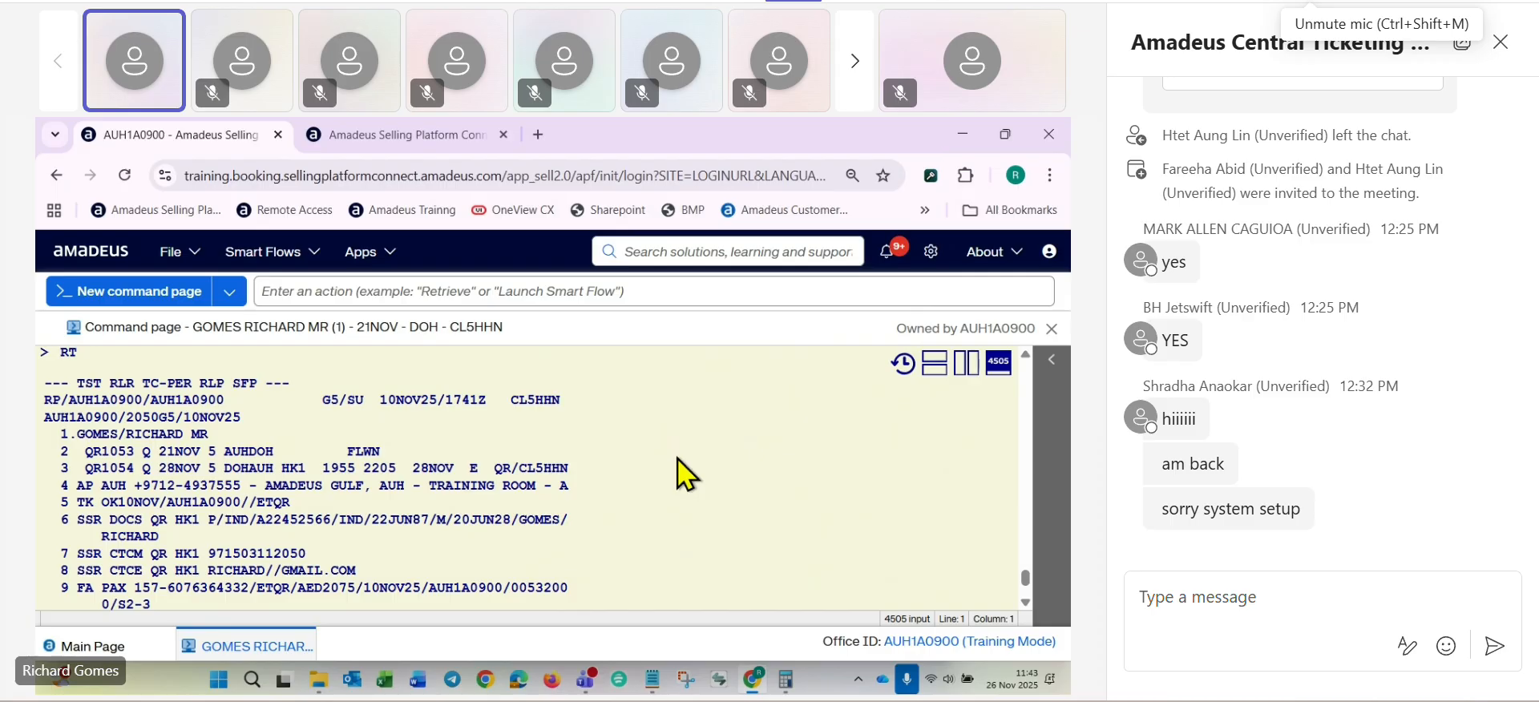
pyautogui.scroll(-8, 528, 461)
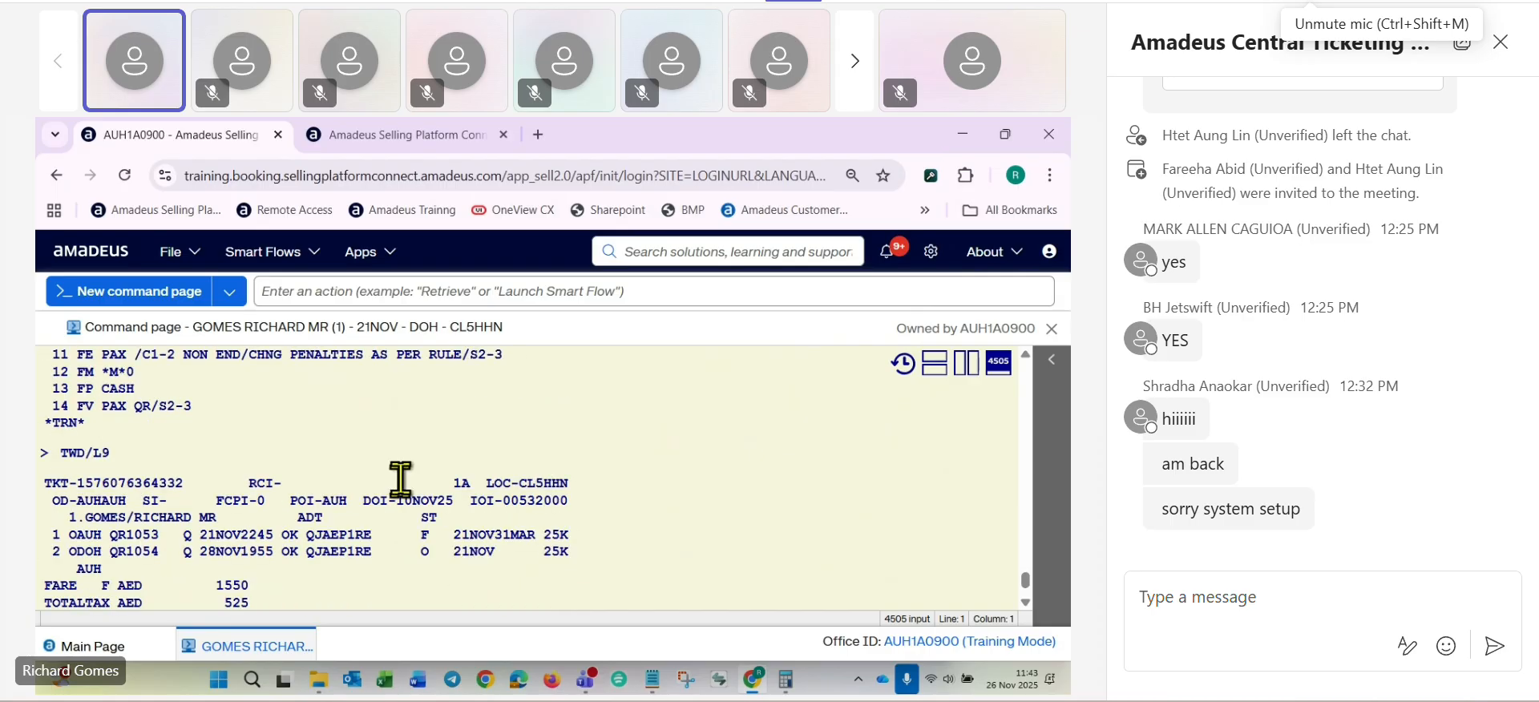
pyautogui.scroll(8, 401, 479)
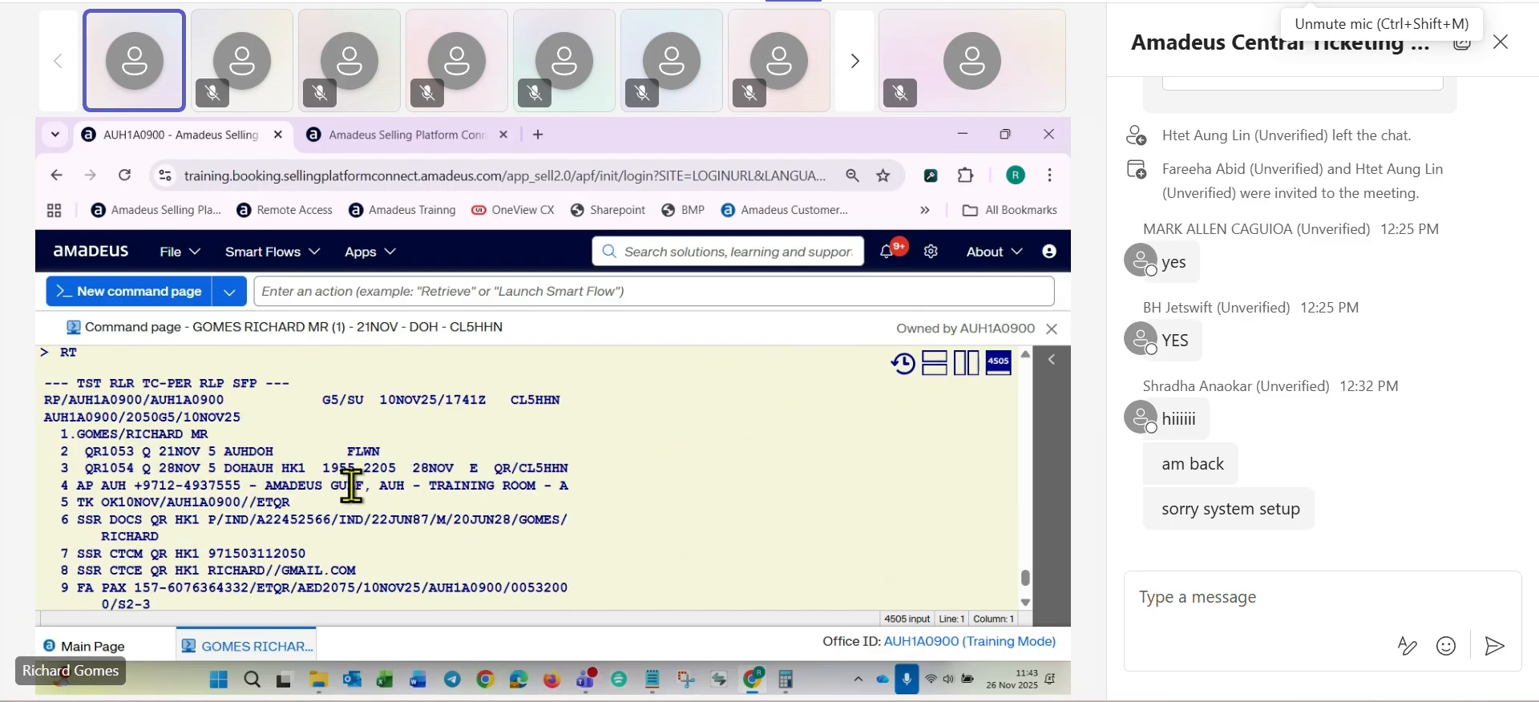
pyautogui.scroll(-8, 481, 487)
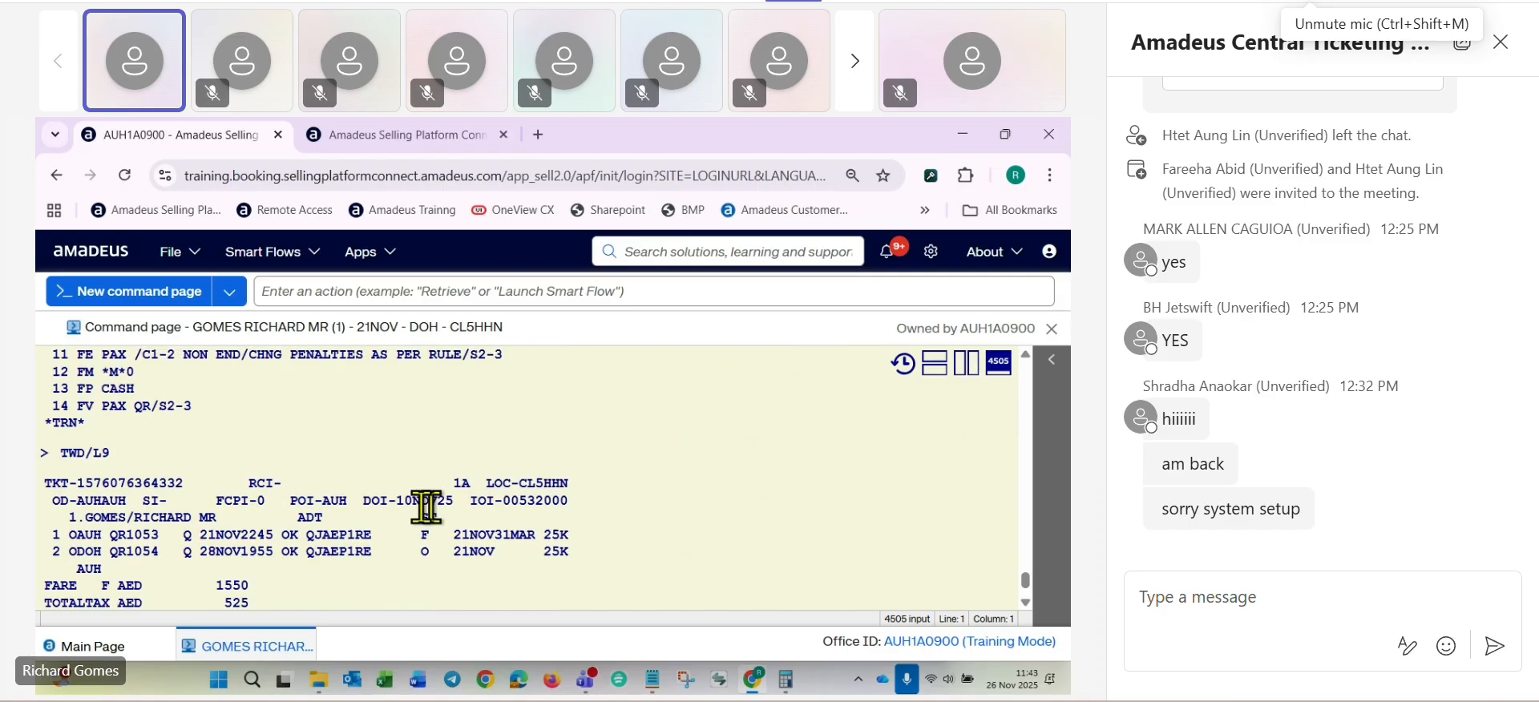
pyautogui.scroll(-5, 454, 480)
pyautogui.scroll(3, 454, 482)
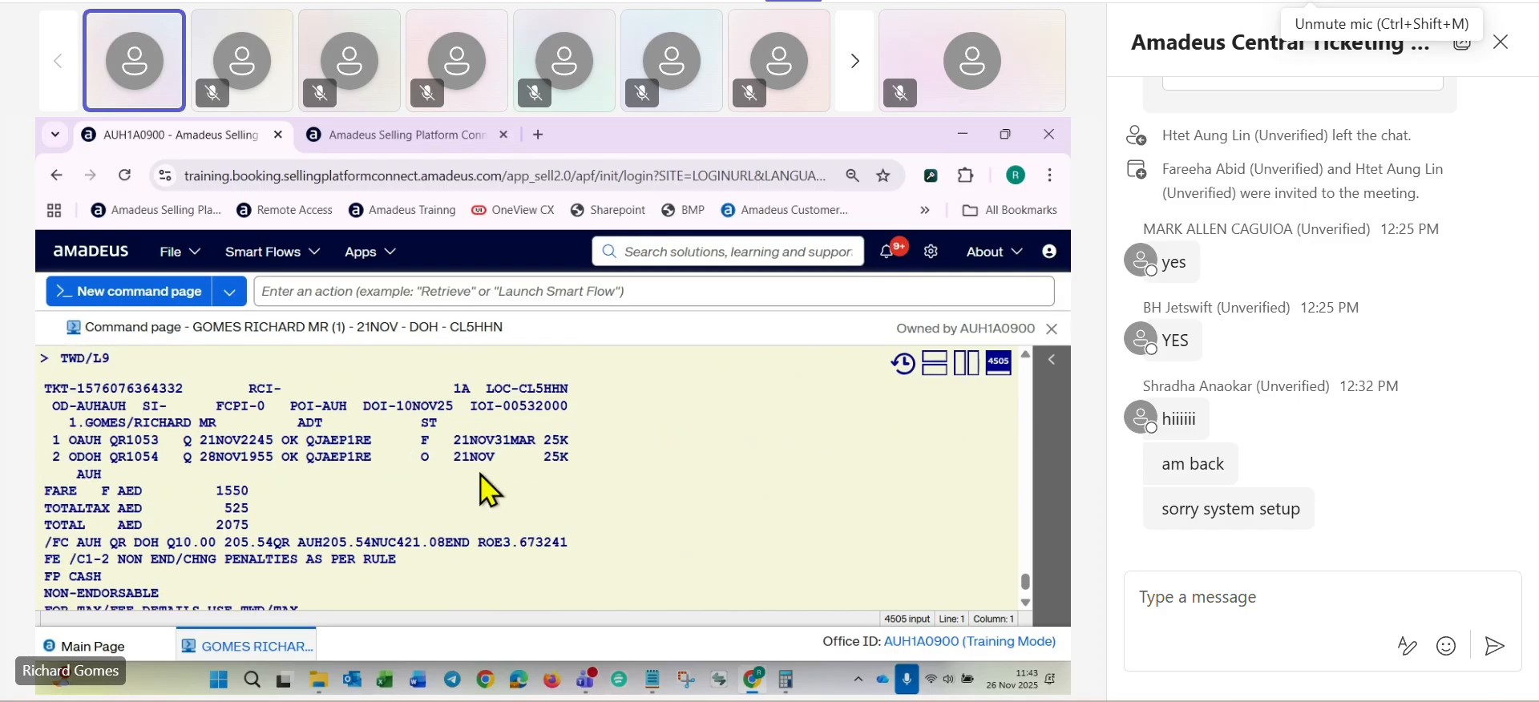
pyautogui.scroll(-5, 483, 485)
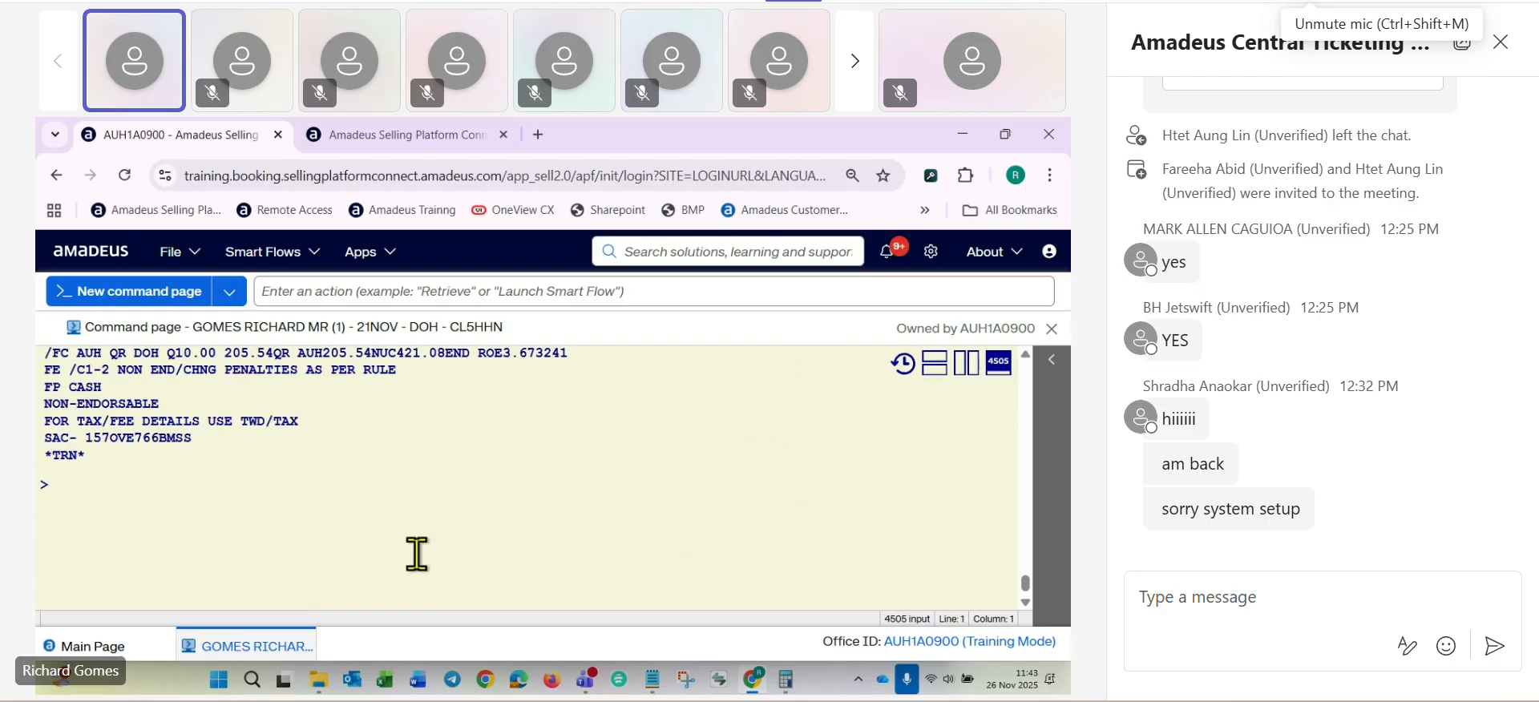
# - Price the itinerary at the historical date with FXX/R,10NOV25 and compare the QJAEP1RE option with the ticket's fare basis and total
pyautogui.write('FXX/R,10NO')
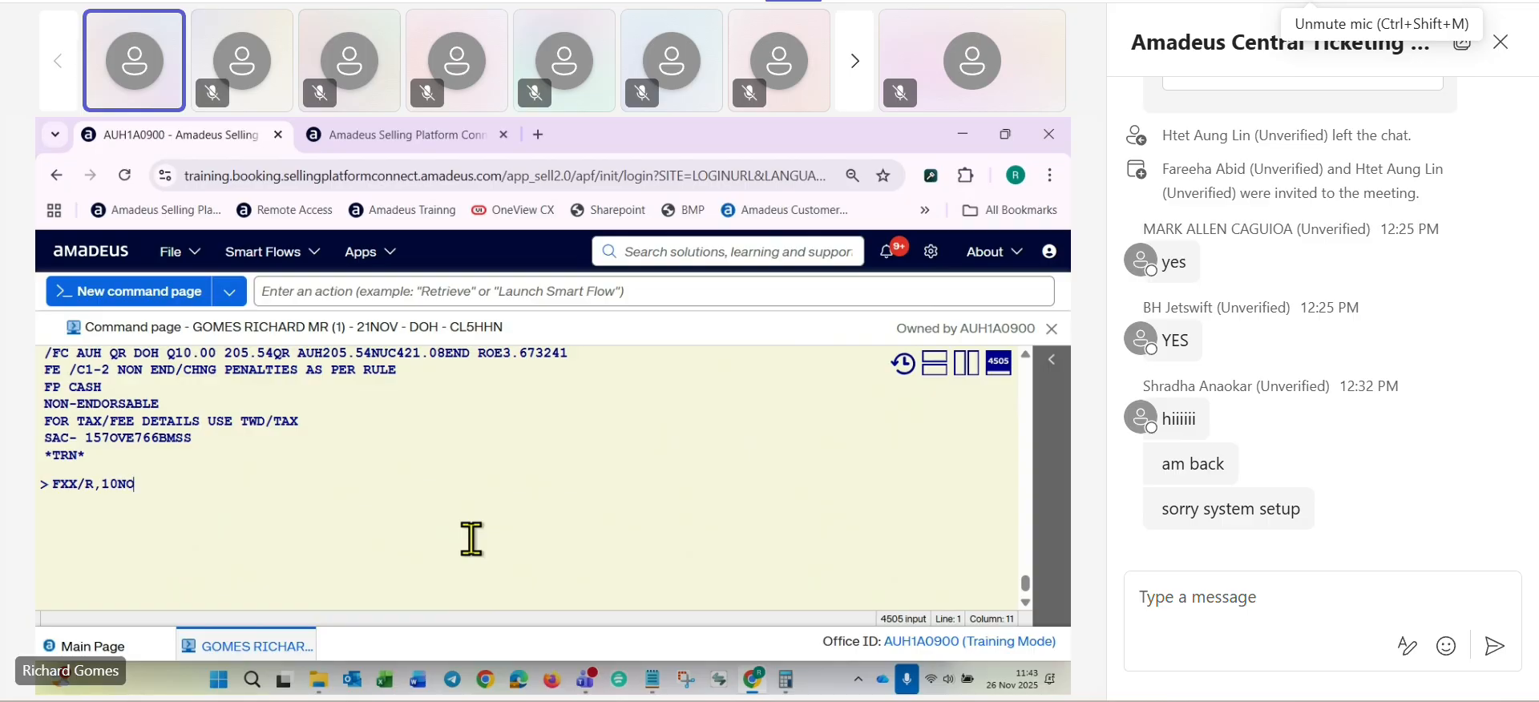
pyautogui.write('V2')
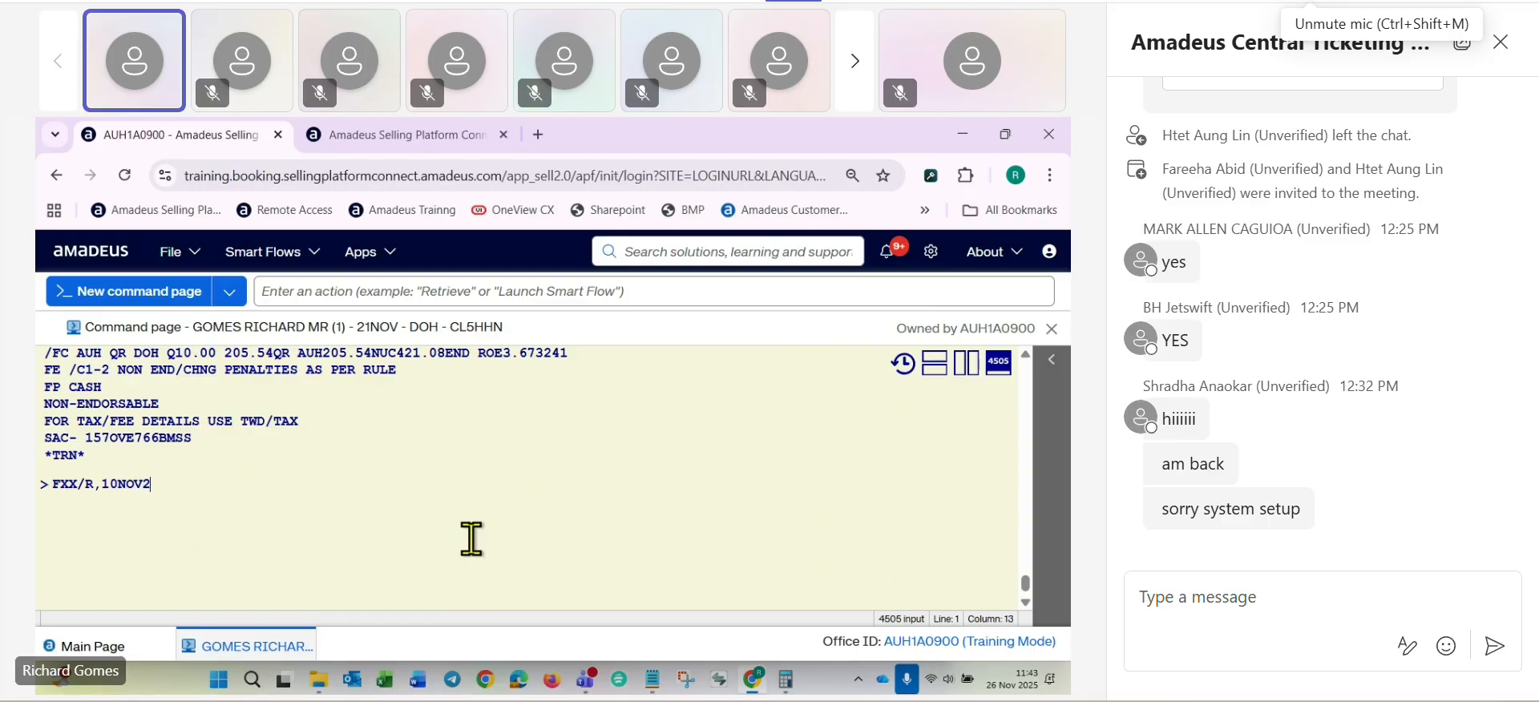
pyautogui.write('5')
pyautogui.press('Return')
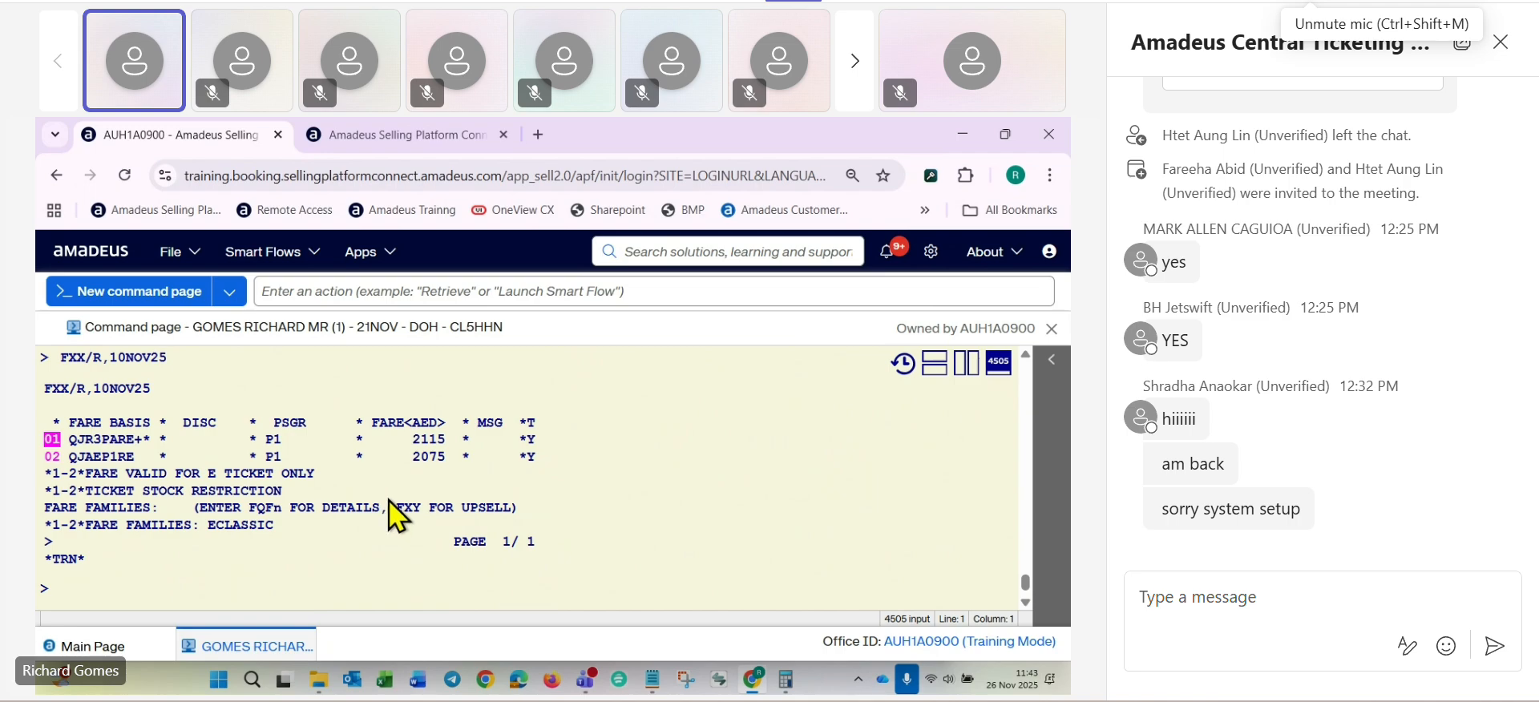
pyautogui.moveTo(71, 459); pyautogui.dragTo(151, 460)
pyautogui.scroll(9, 633, 566)
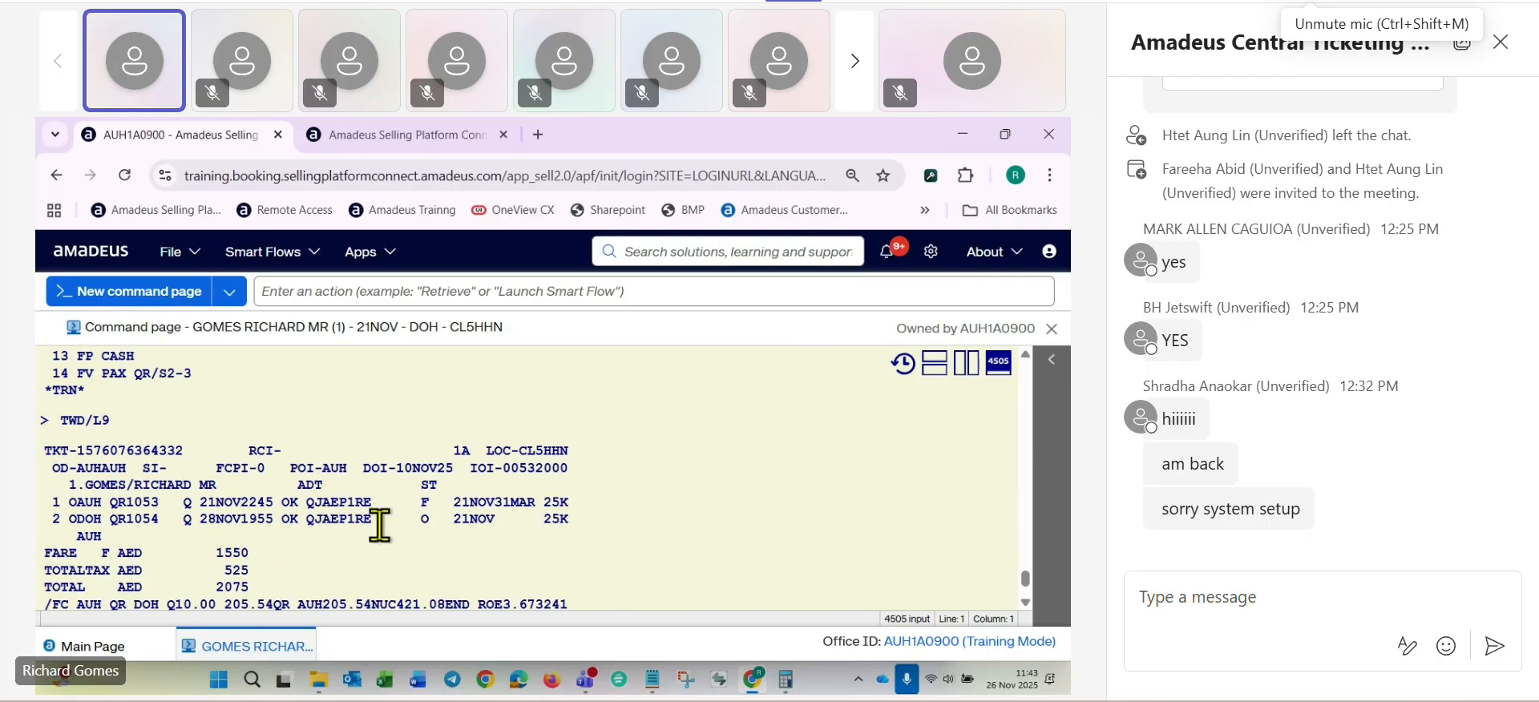
pyautogui.scroll(-9, 378, 553)
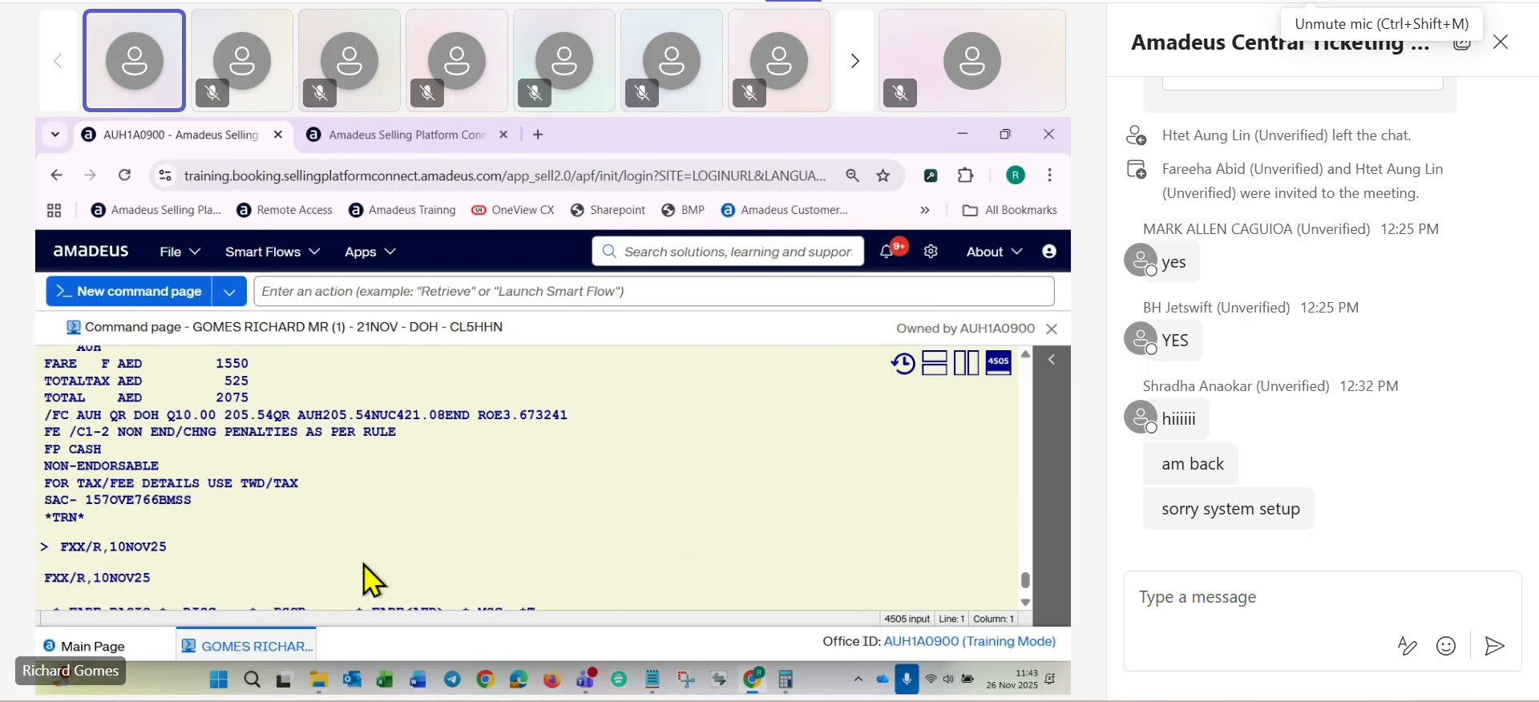
# - Display the penalty rules for pricing option 02 with FQN2*PE and read through the cancellation section
pyautogui.click(97, 601)
pyautogui.write('FQN2')
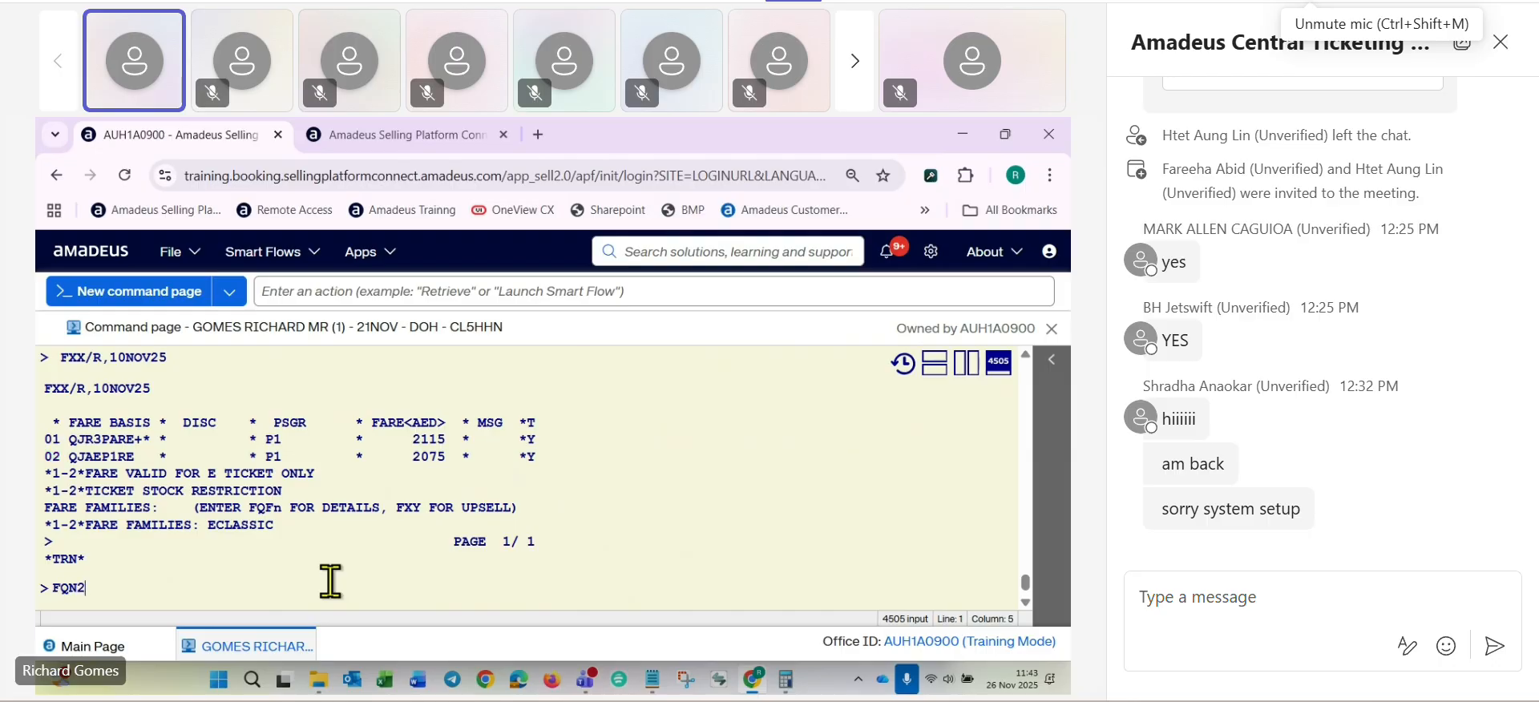
pyautogui.write('*PE')
pyautogui.press('Return')
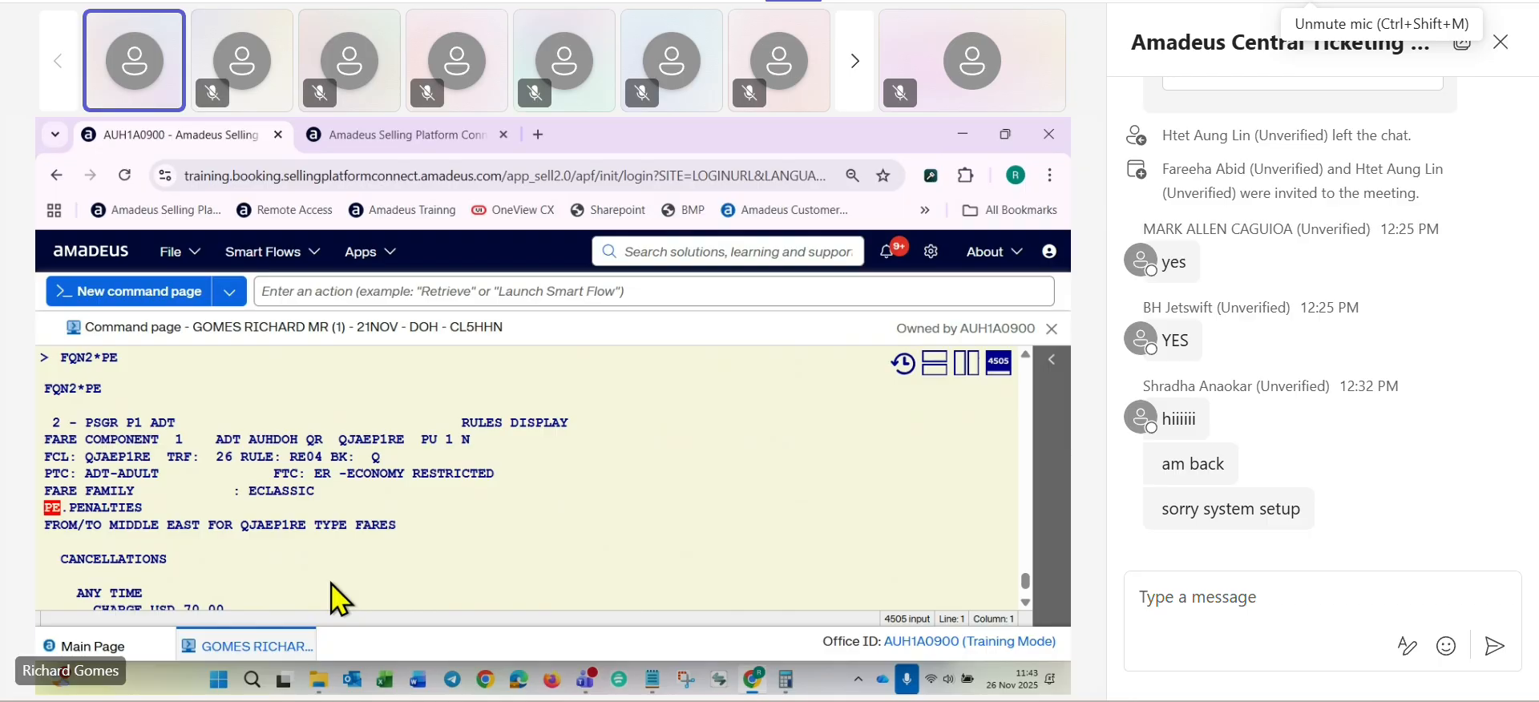
pyautogui.scroll(-4, 309, 495)
pyautogui.scroll(-2, 271, 500)
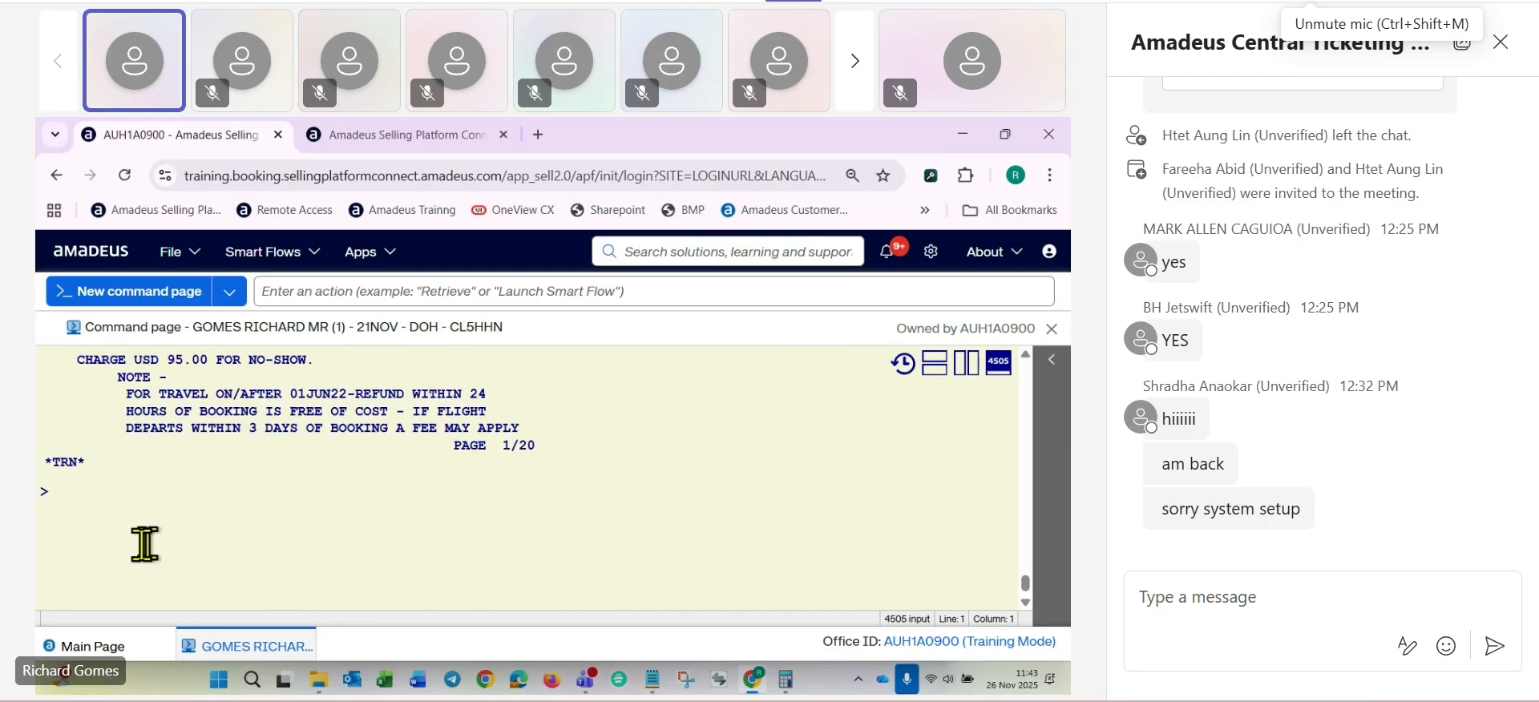
# - Page down the penalty rules twice with MD and highlight the any-time charge in the changes section
pyautogui.write('MD')
pyautogui.press('Return')
pyautogui.write('MD')
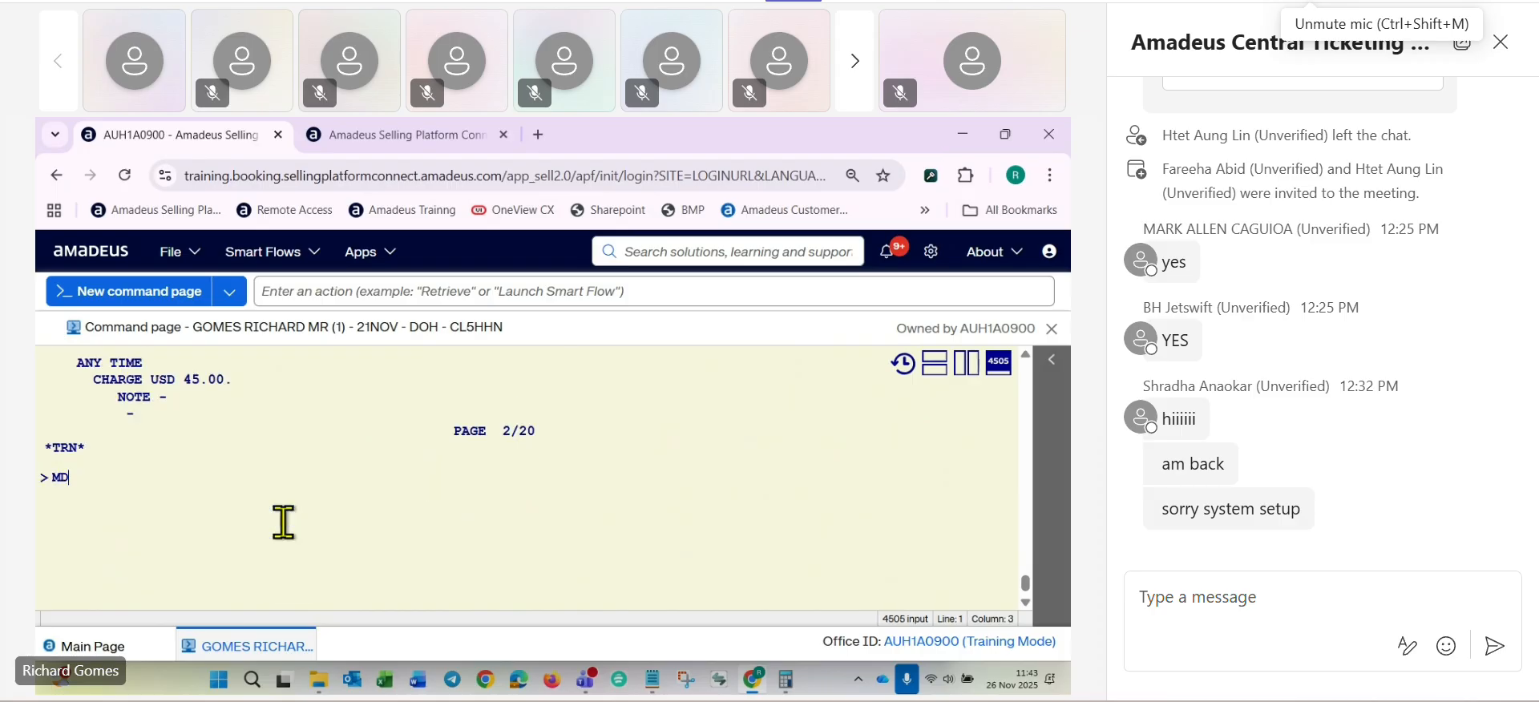
pyautogui.press('Return')
pyautogui.scroll(8, 284, 517)
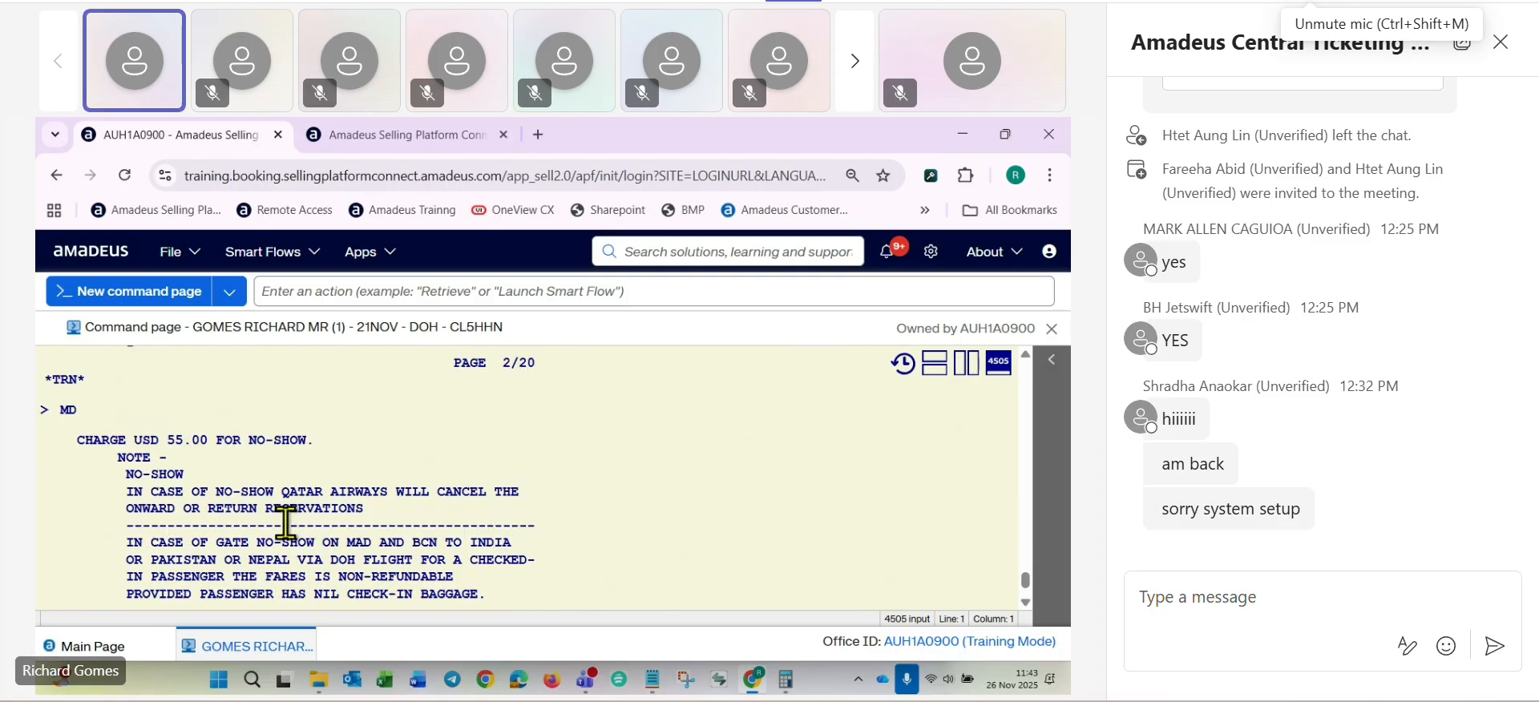
pyautogui.scroll(-4, 228, 529)
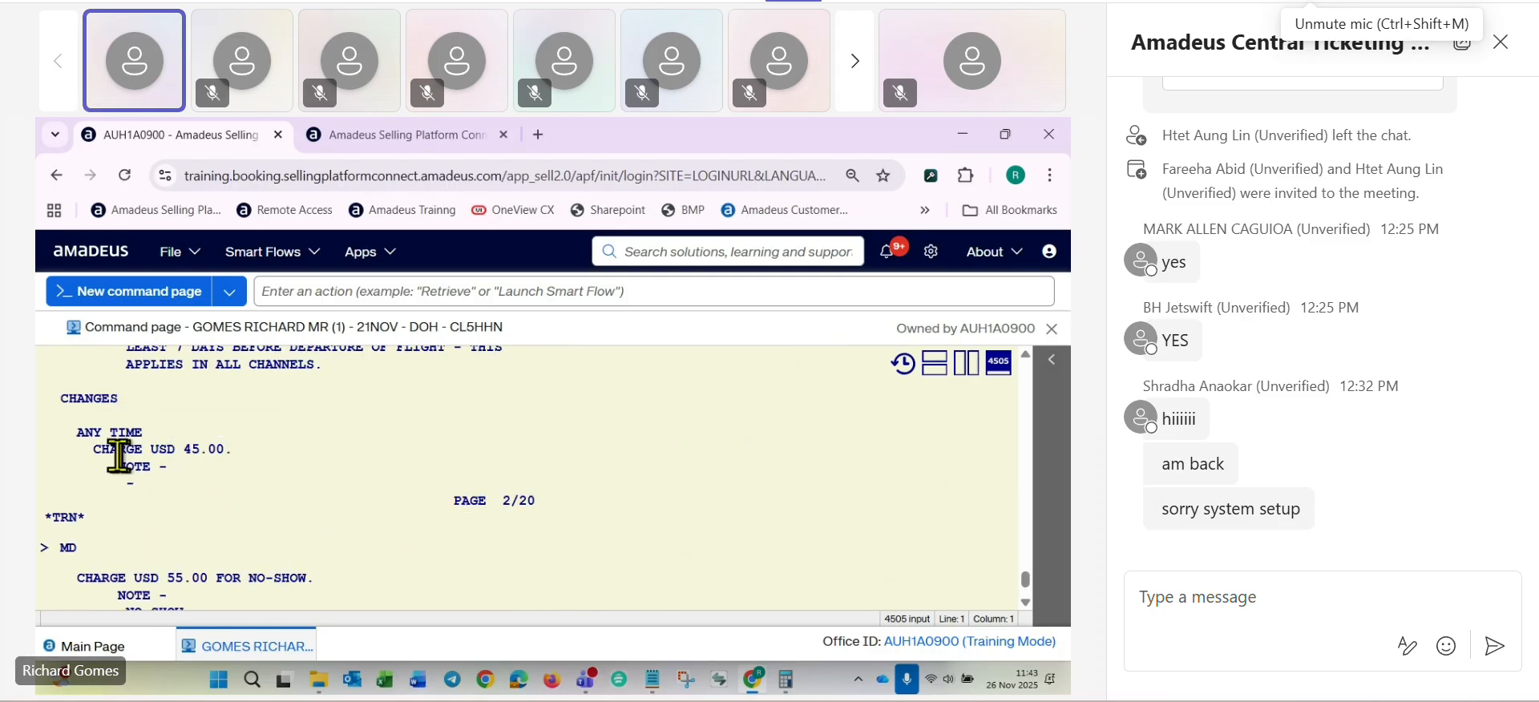
pyautogui.moveTo(93, 448); pyautogui.dragTo(233, 450)
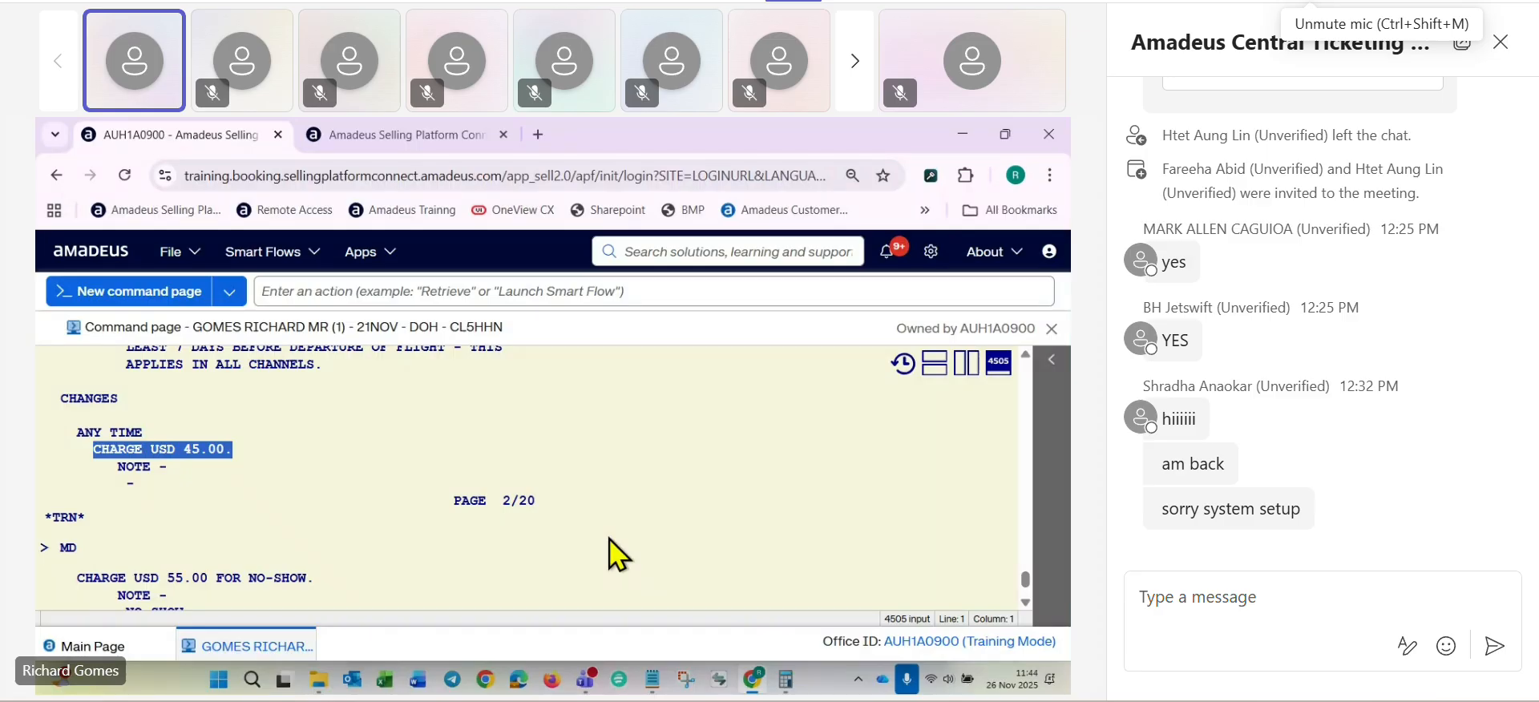
# - Look back through the penalty rules and the FXX pricing options to the fare details in the TWD/L9 ticket record
pyautogui.scroll(3, 529, 536)
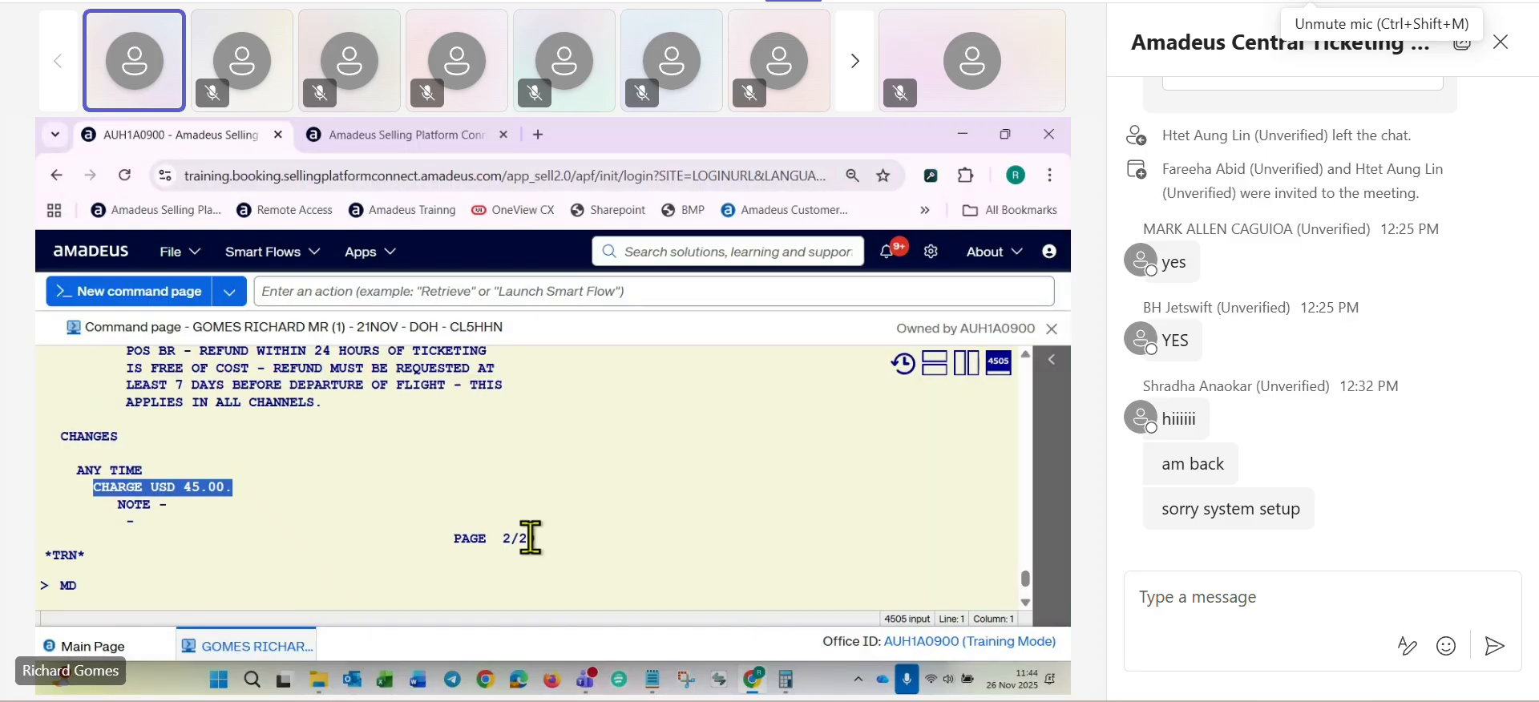
pyautogui.scroll(10, 530, 537)
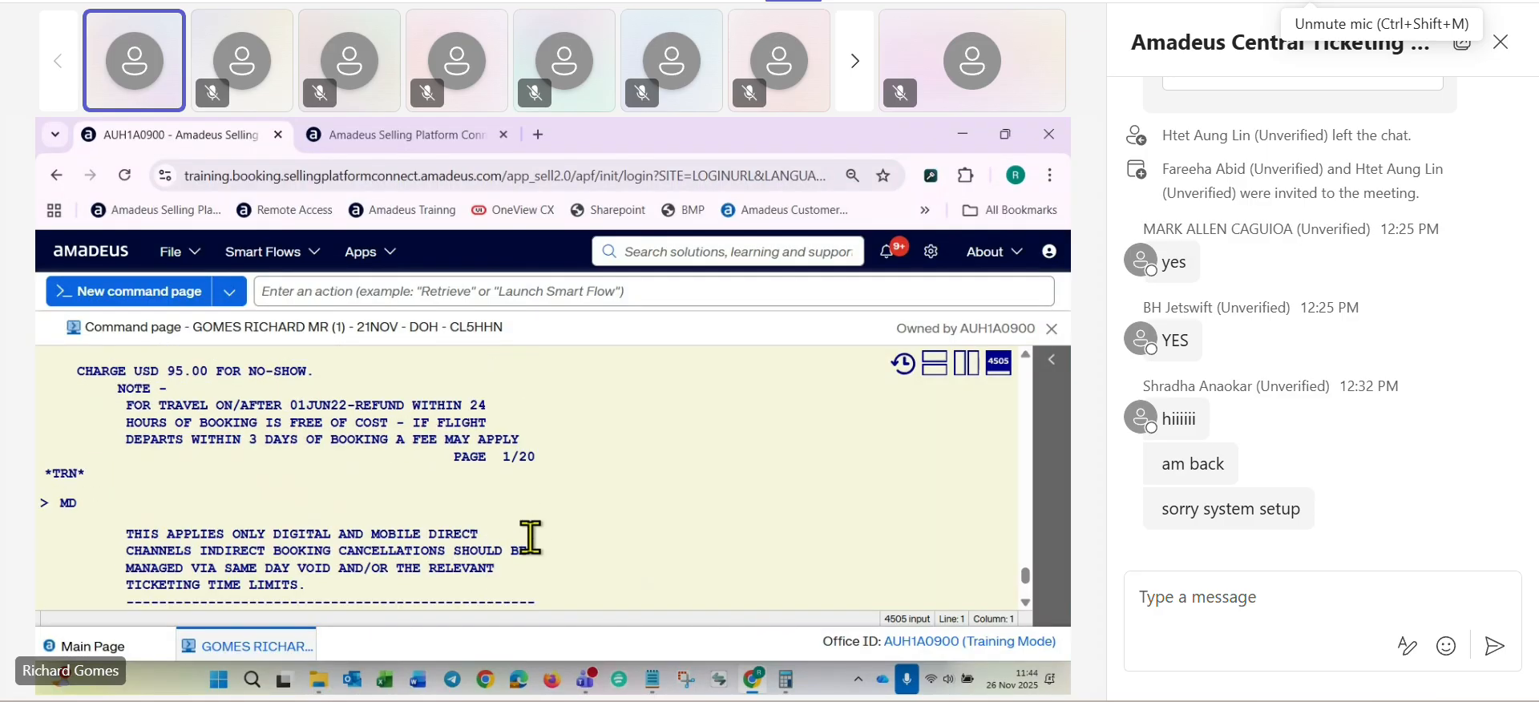
pyautogui.scroll(1, 530, 537)
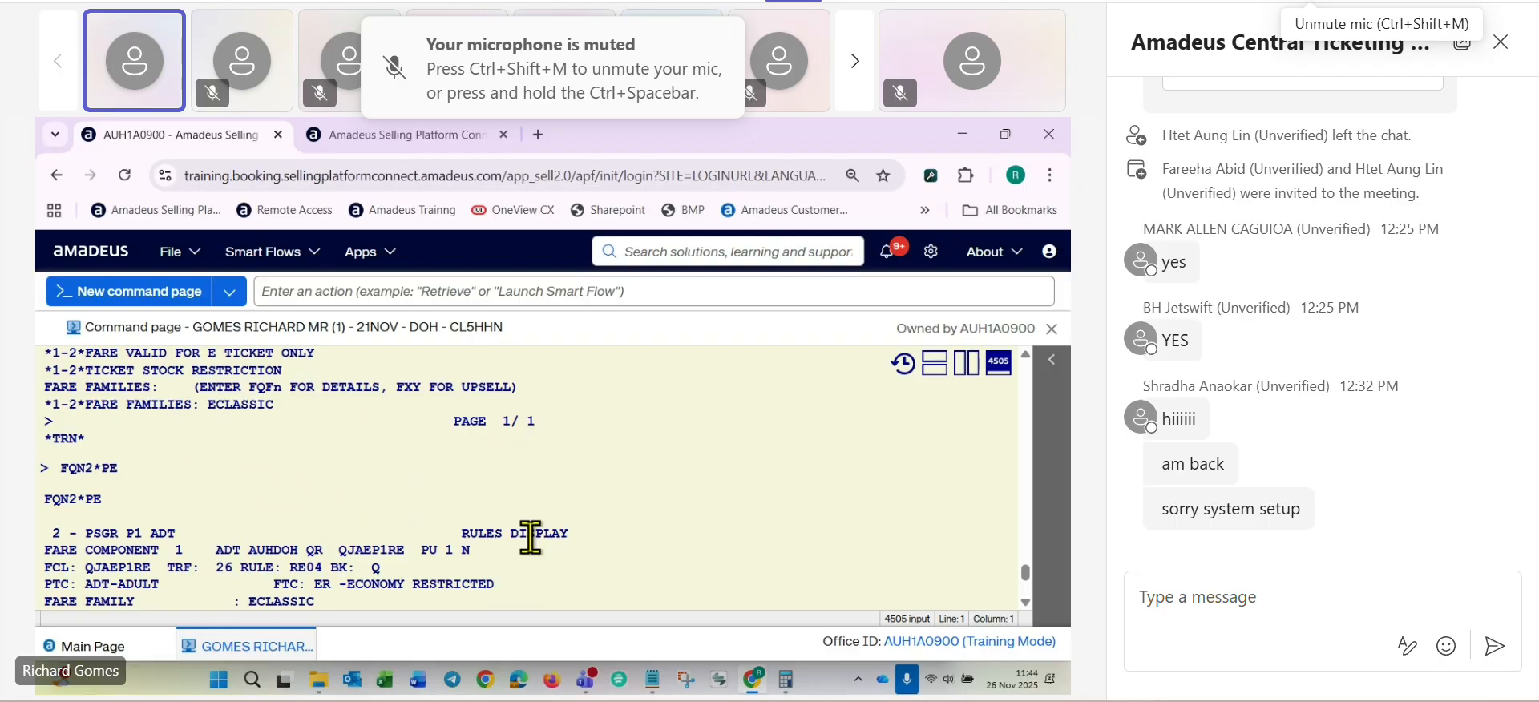
pyautogui.scroll(6, 465, 538)
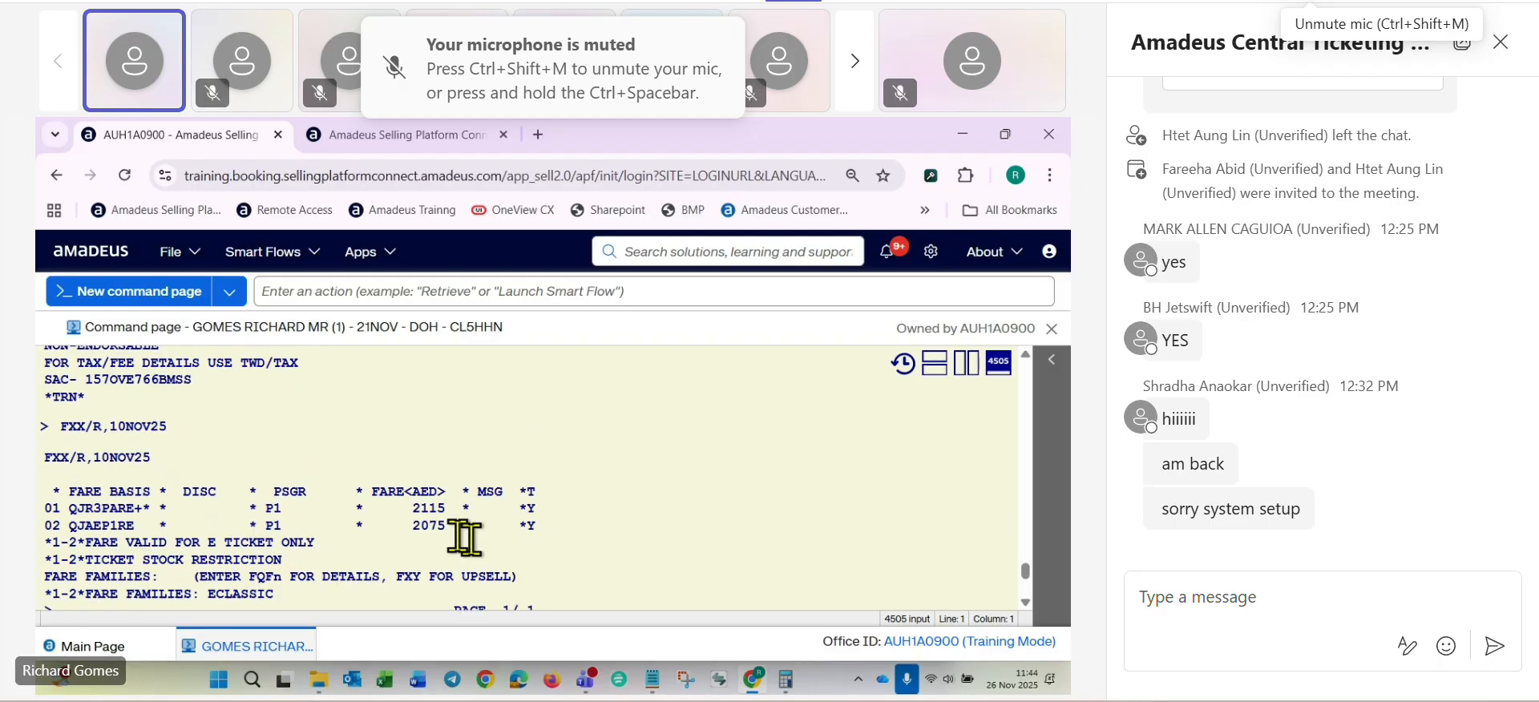
pyautogui.scroll(6, 646, 522)
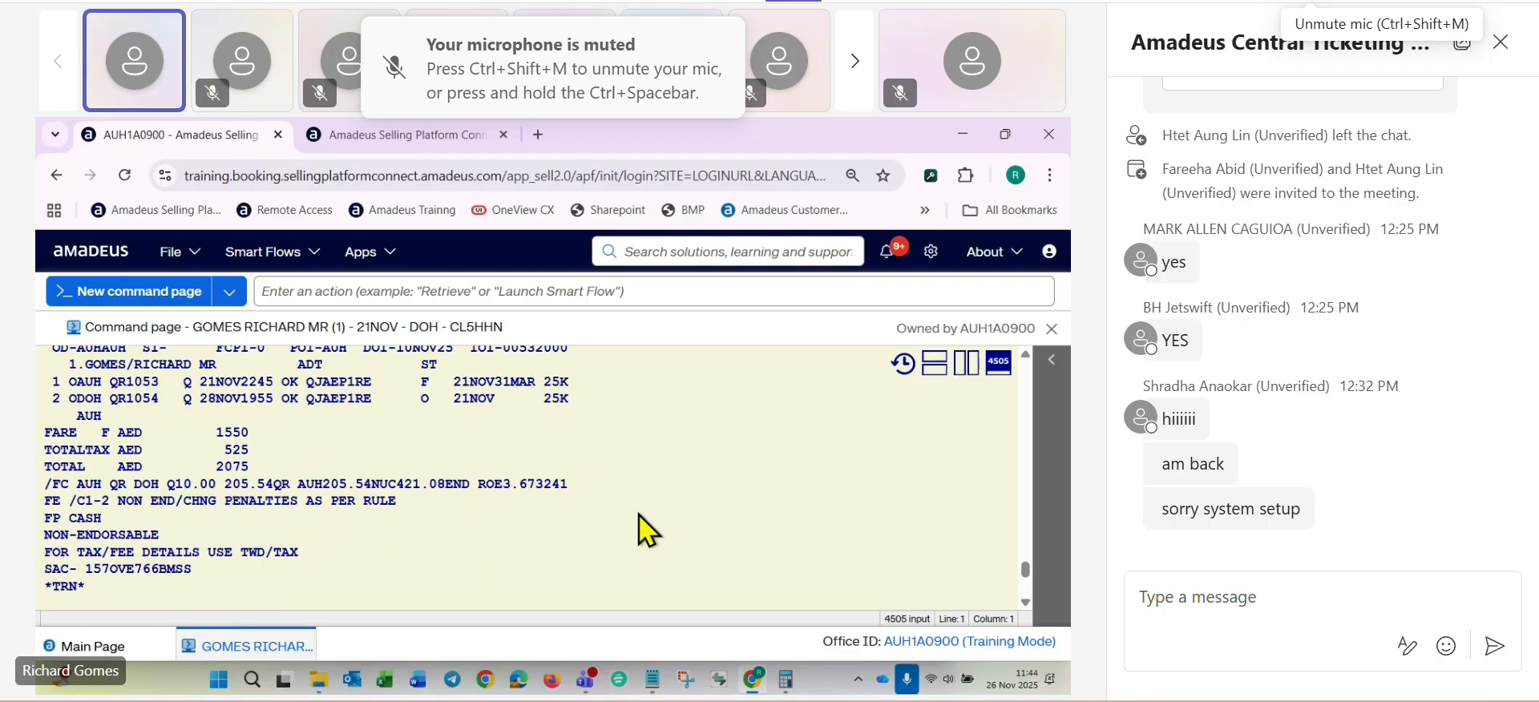
pyautogui.scroll(3, 638, 529)
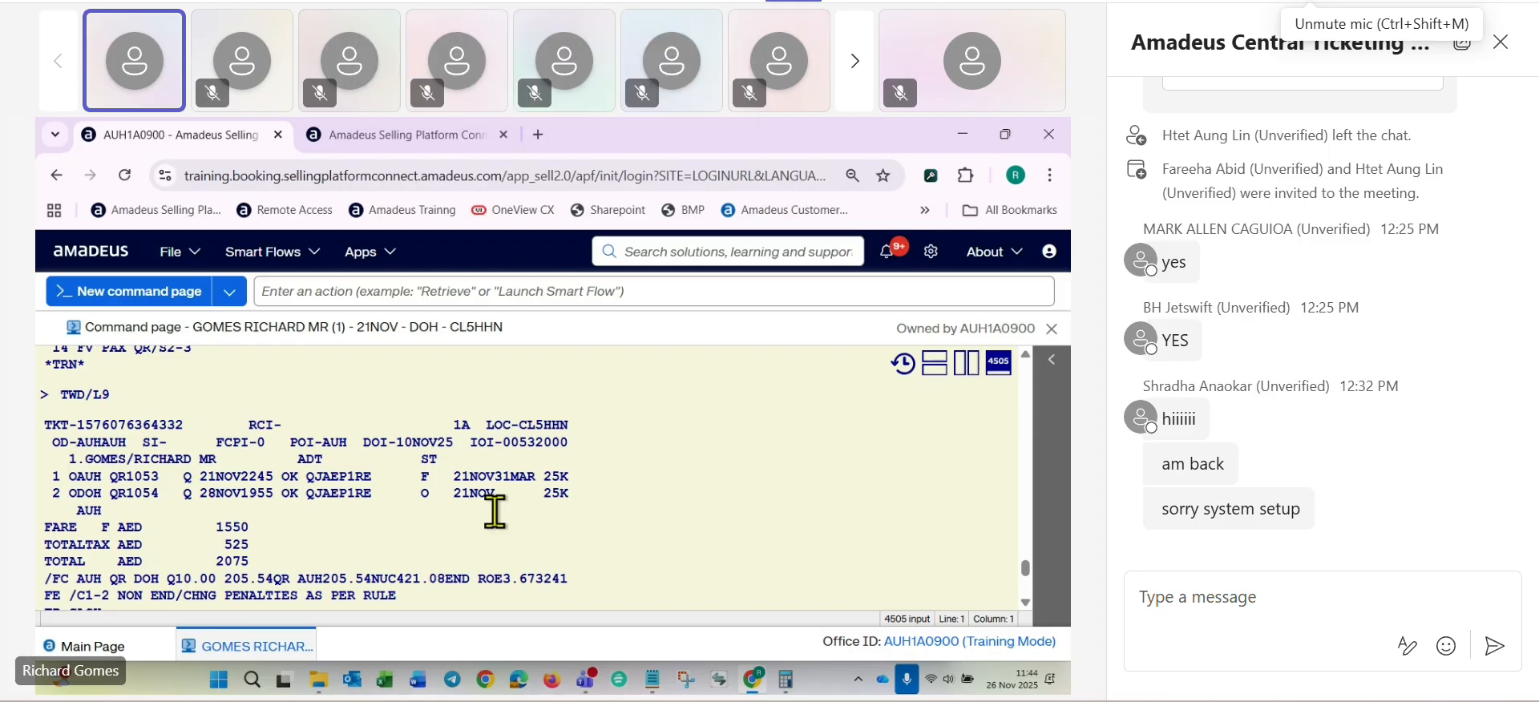
pyautogui.press('alt')
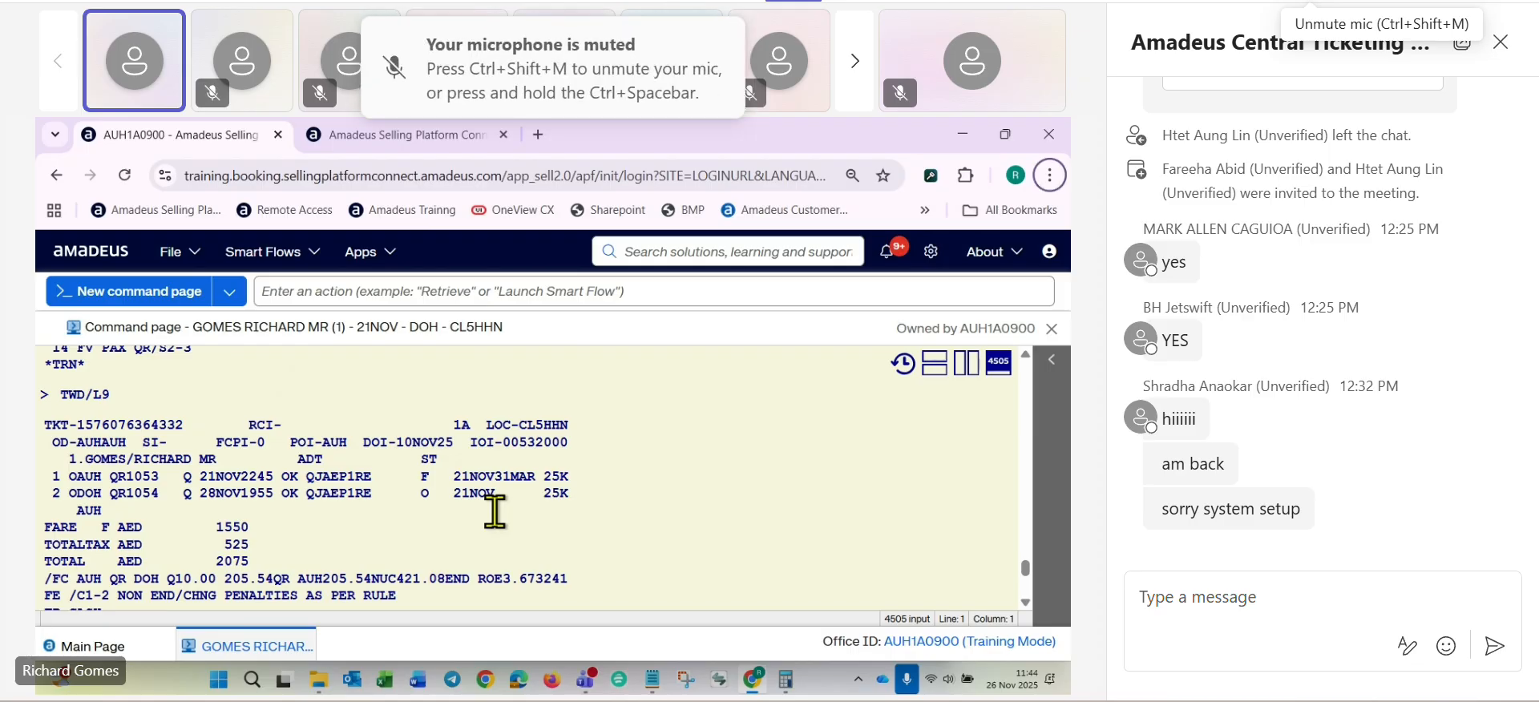
# - Redisplay the booking with RT and check its flight segments and ticket elements
pyautogui.hotkey('alt', 'Tab')
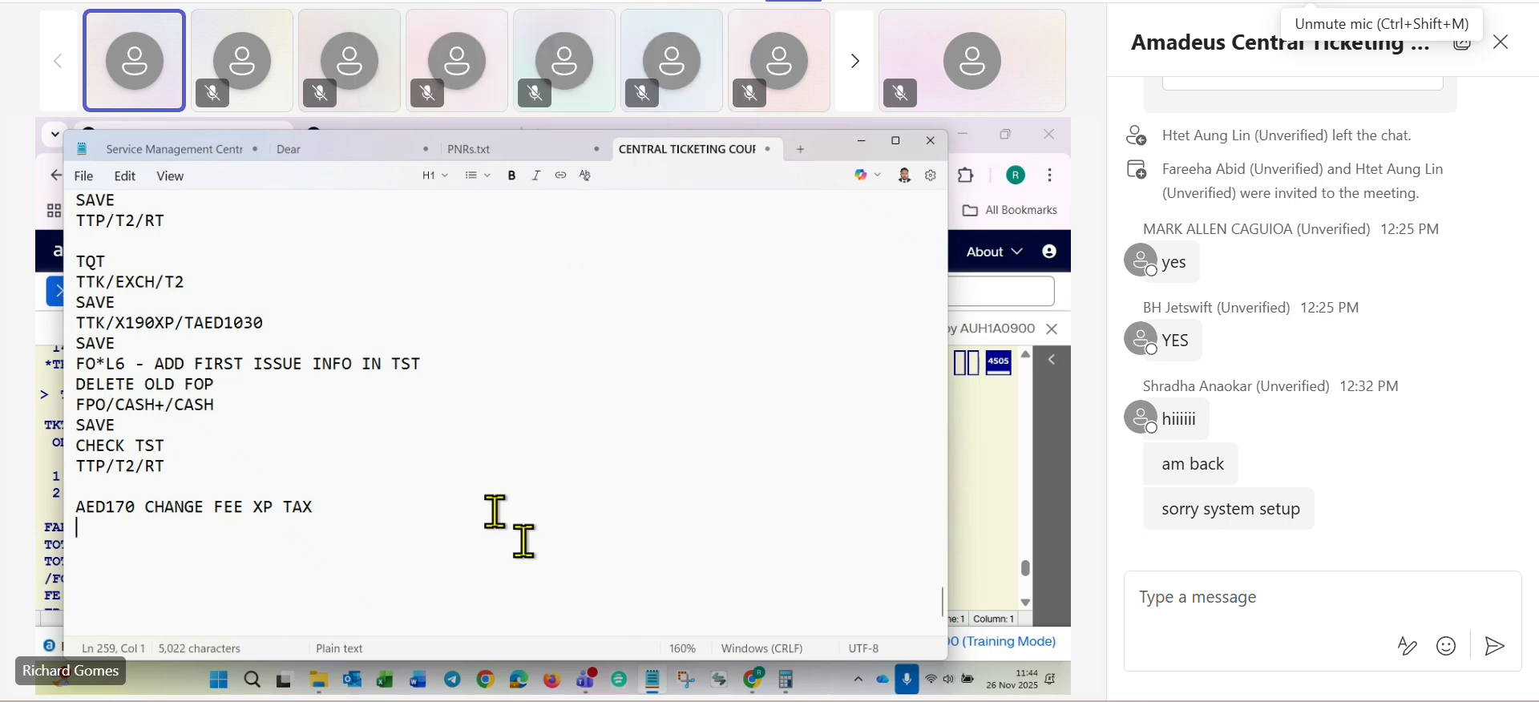
pyautogui.hotkey('alt', 'Tab')
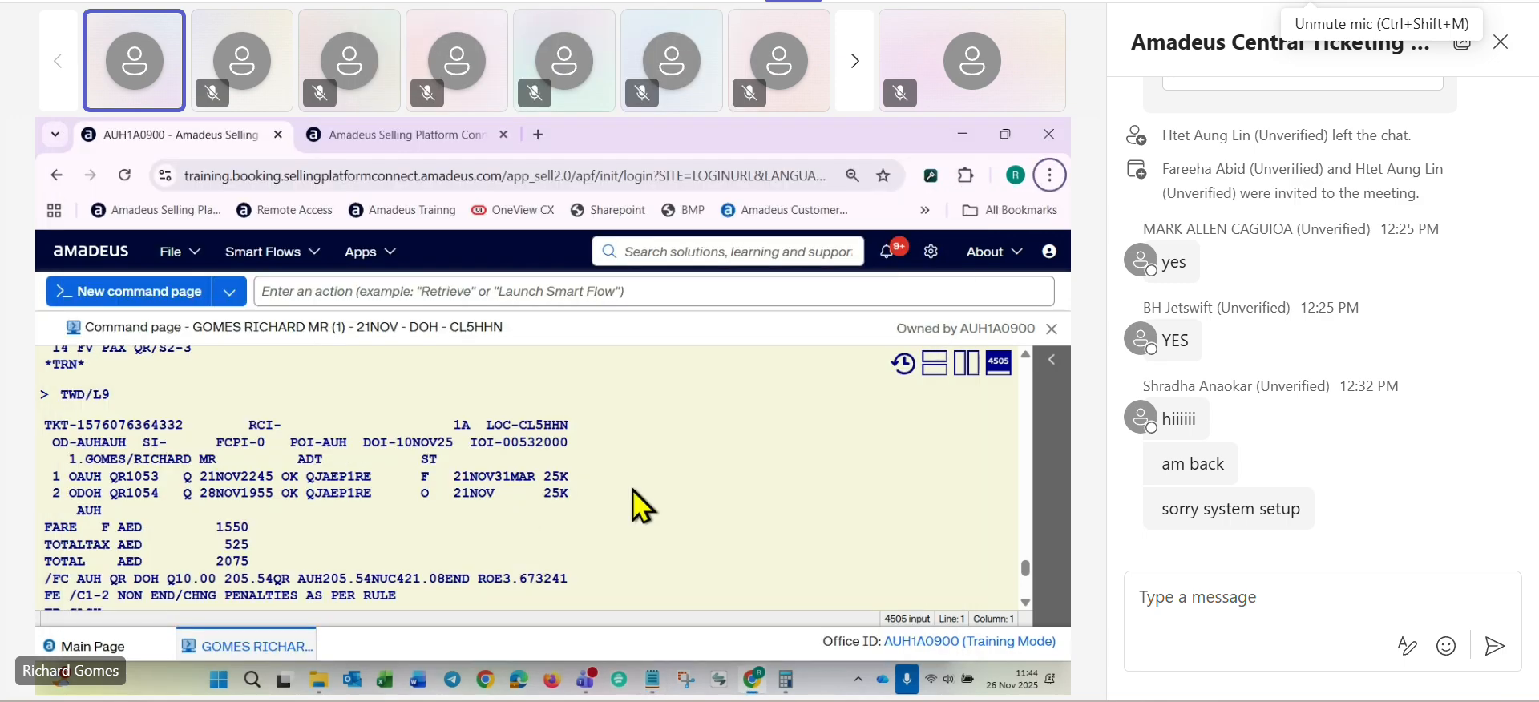
pyautogui.scroll(-5, 632, 489)
pyautogui.scroll(-10, 269, 550)
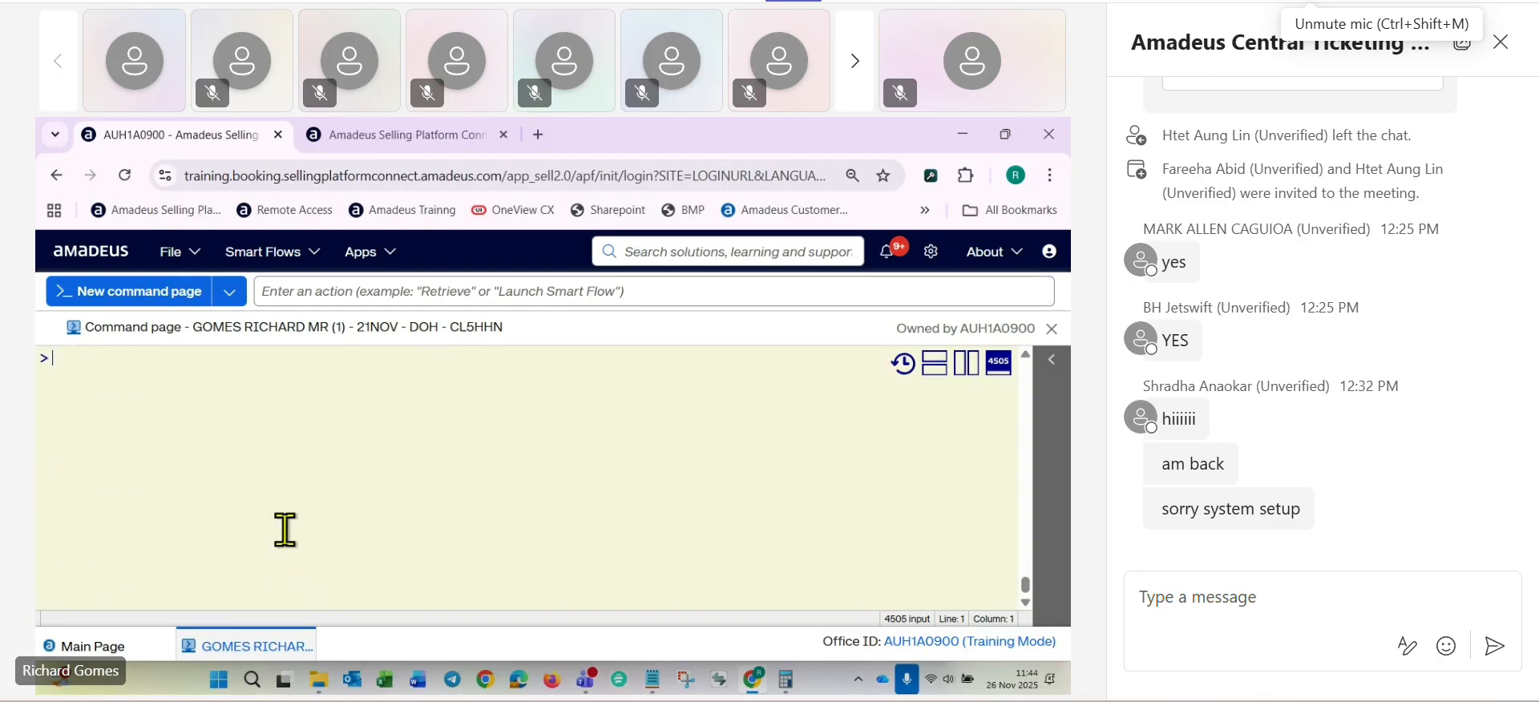
pyautogui.write('RT')
pyautogui.press('Return')
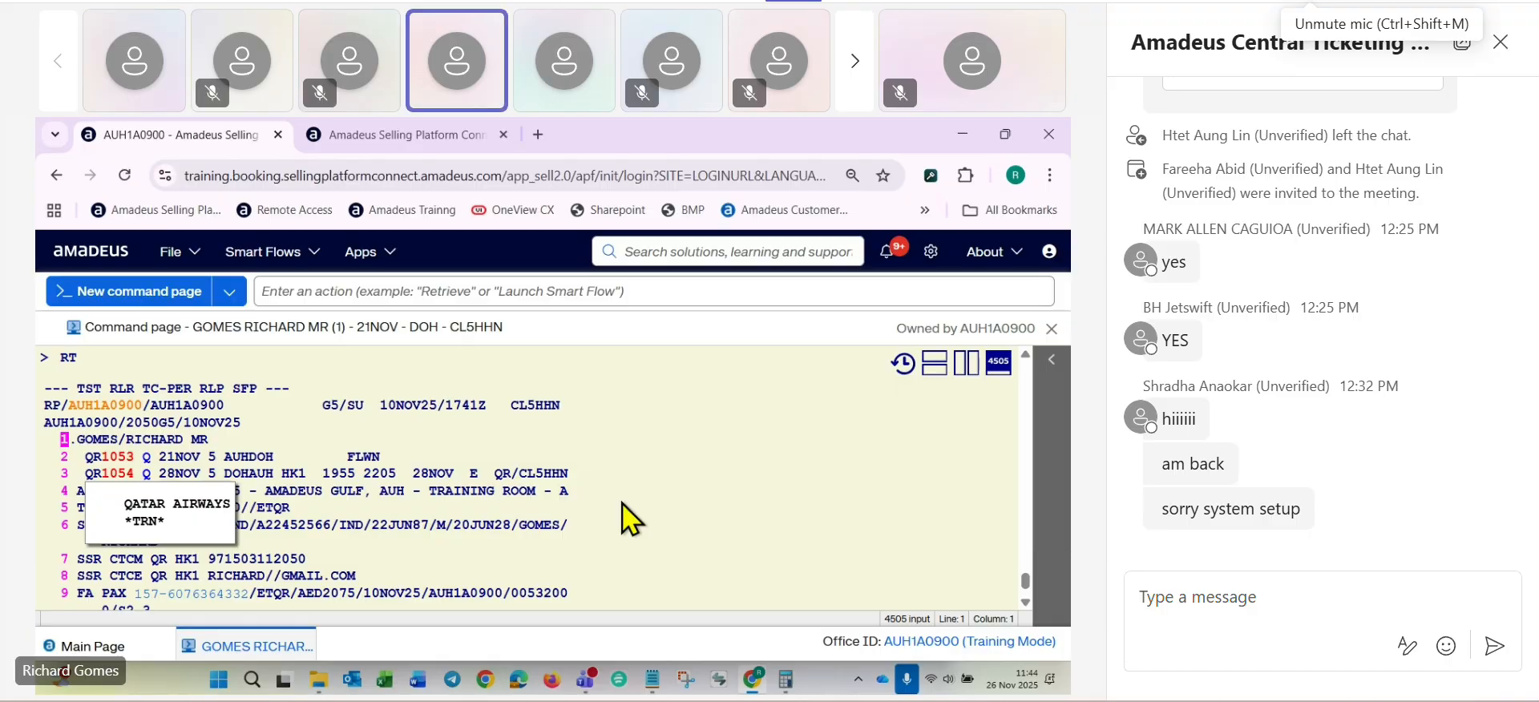
pyautogui.scroll(-4, 622, 503)
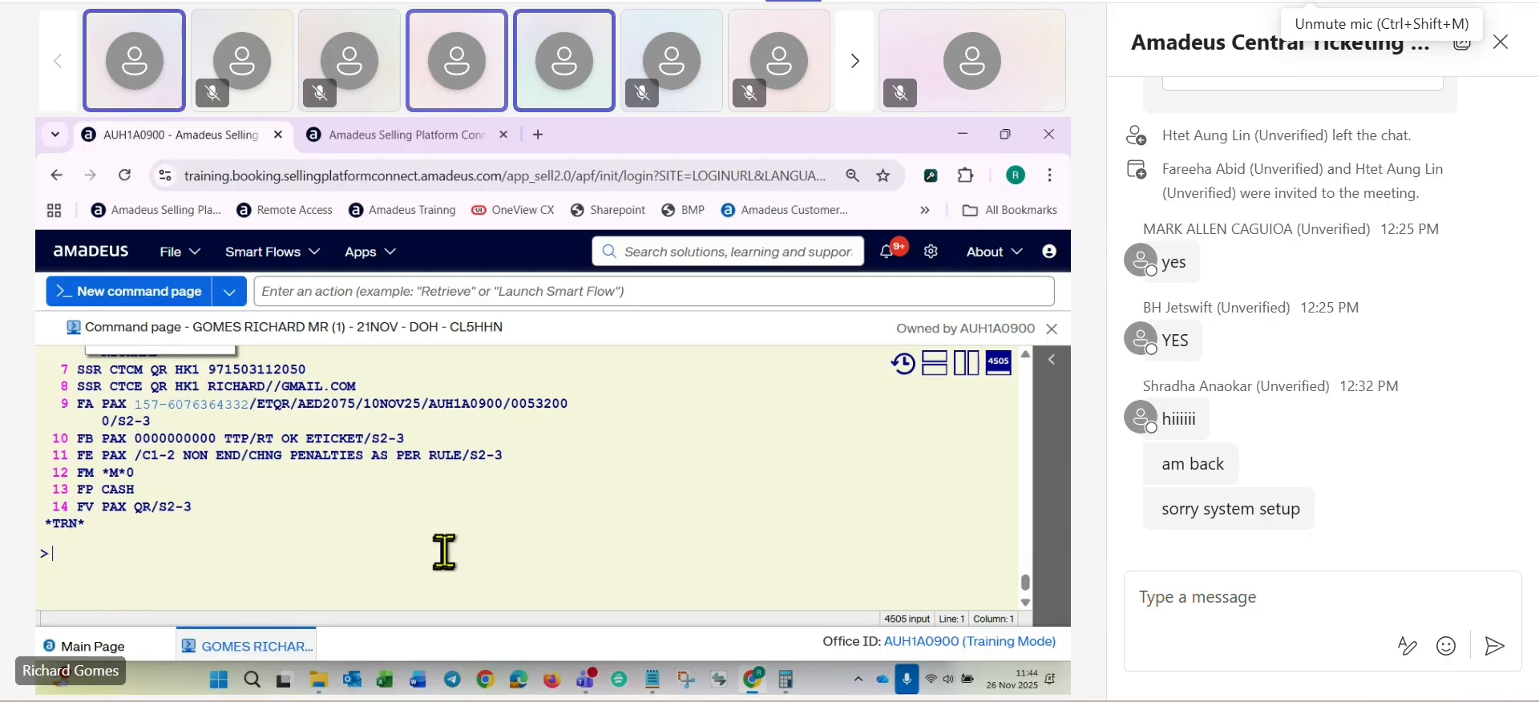
# - Display Qatar Airways availability from Doha to Abu Dhabi on 30 November with AN30NOVDOHAUH/AQR
pyautogui.write('AN30')
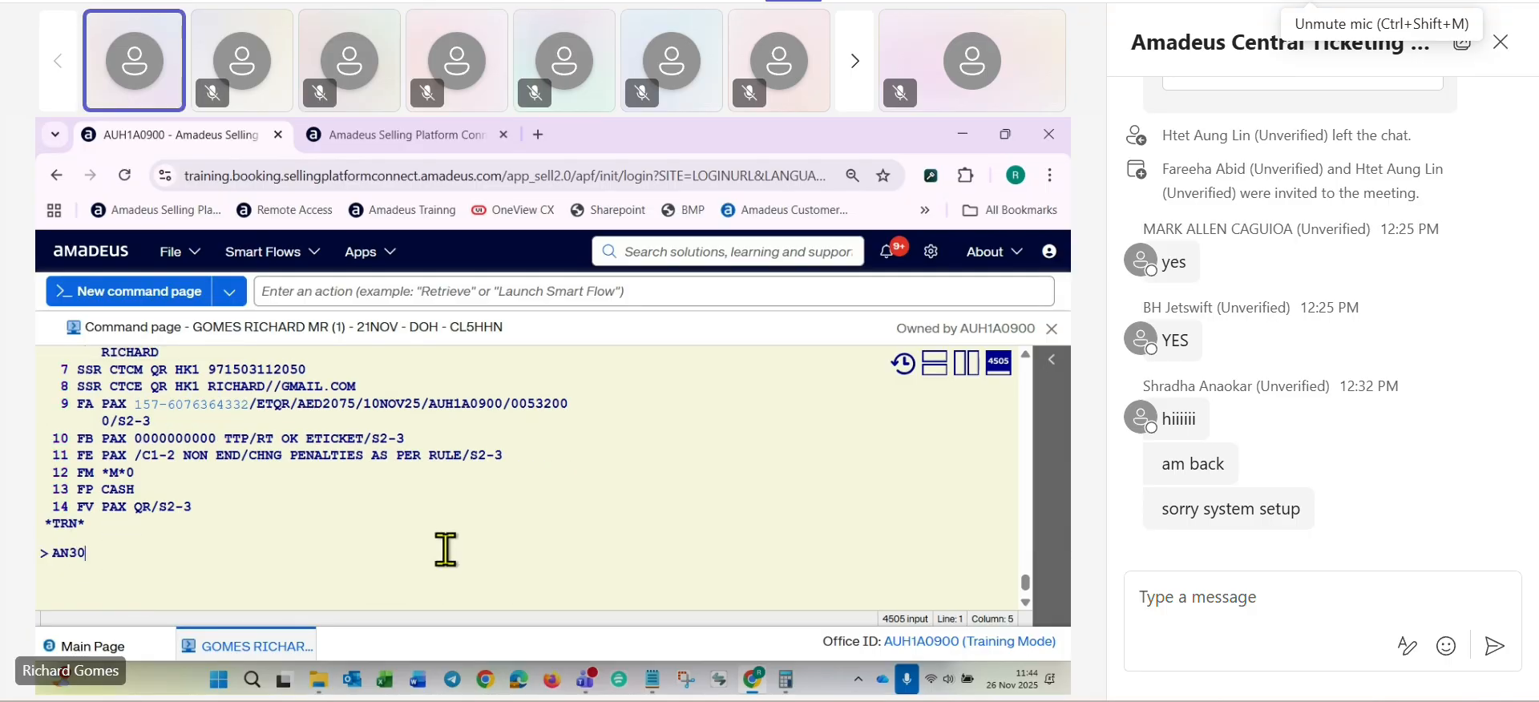
pyautogui.write('NOVDOH')
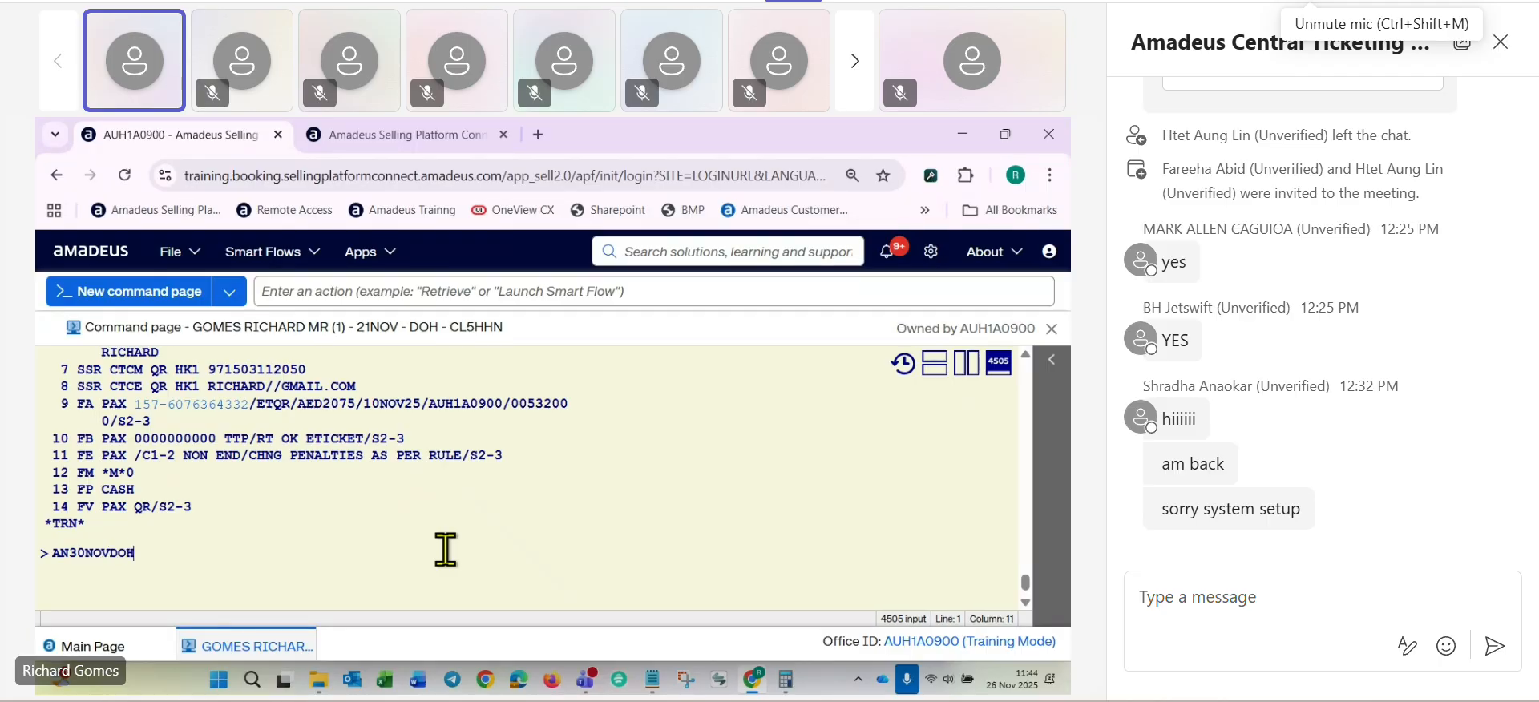
pyautogui.write('AUH/AQR')
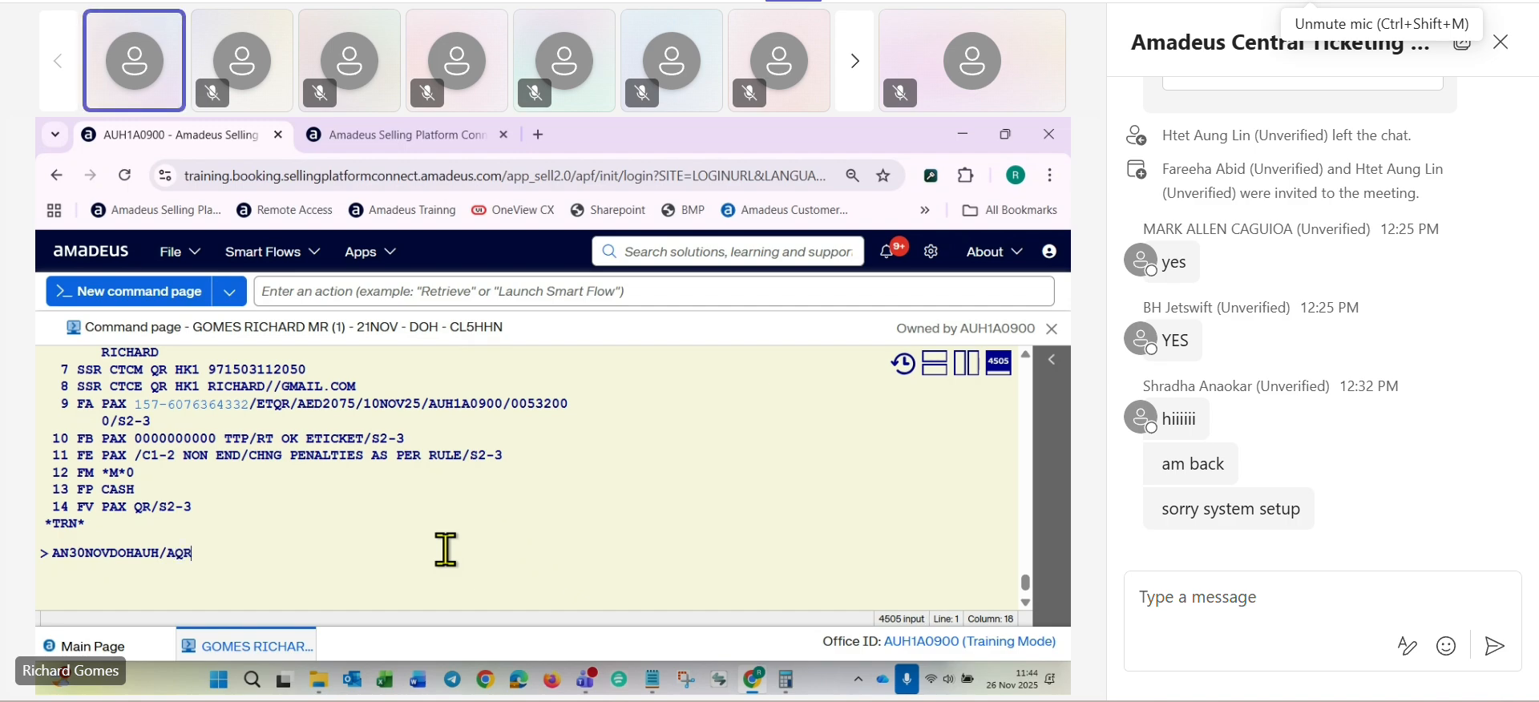
pyautogui.press('Return')
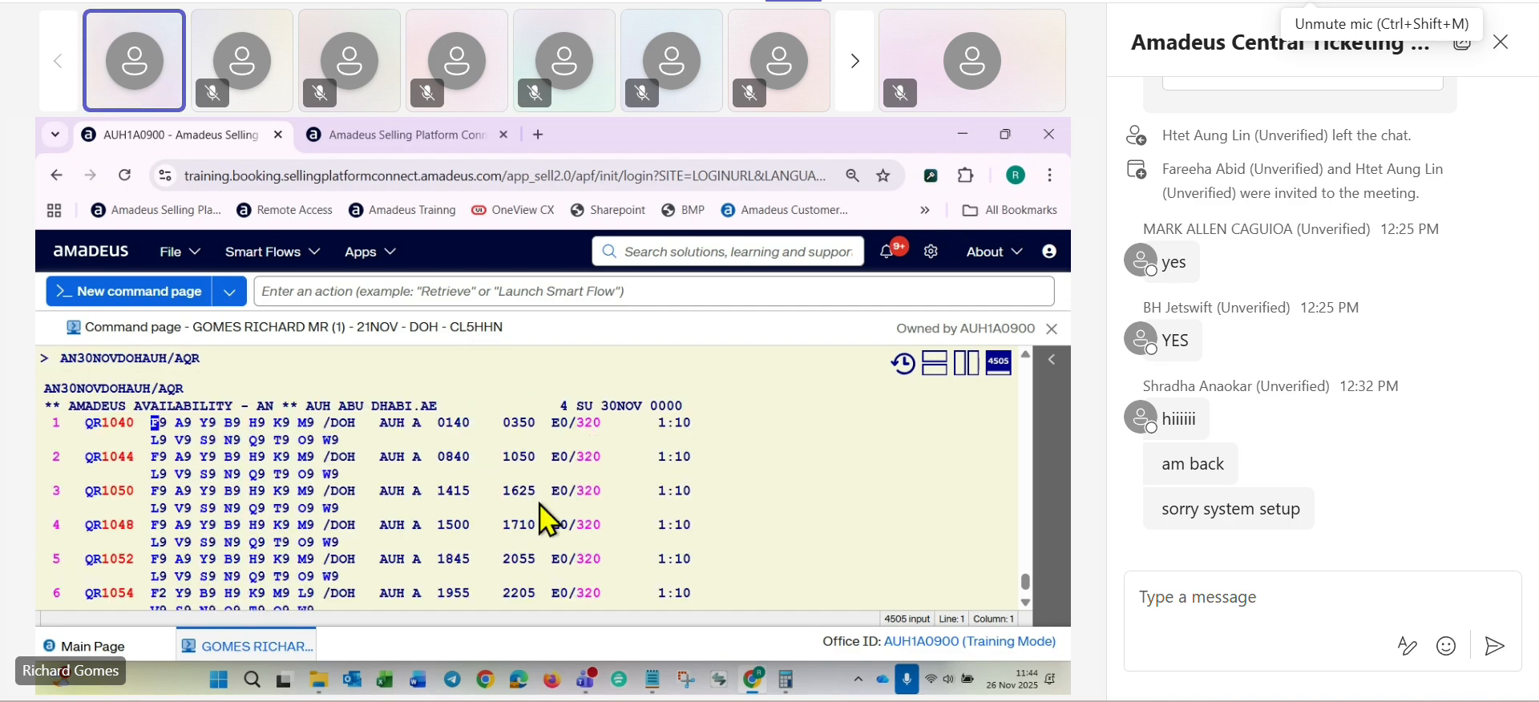
# - Compare the availability with the booked return flight and sell one Q class seat on QR1054 from line 6 with SS1Q6
pyautogui.scroll(5, 641, 489)
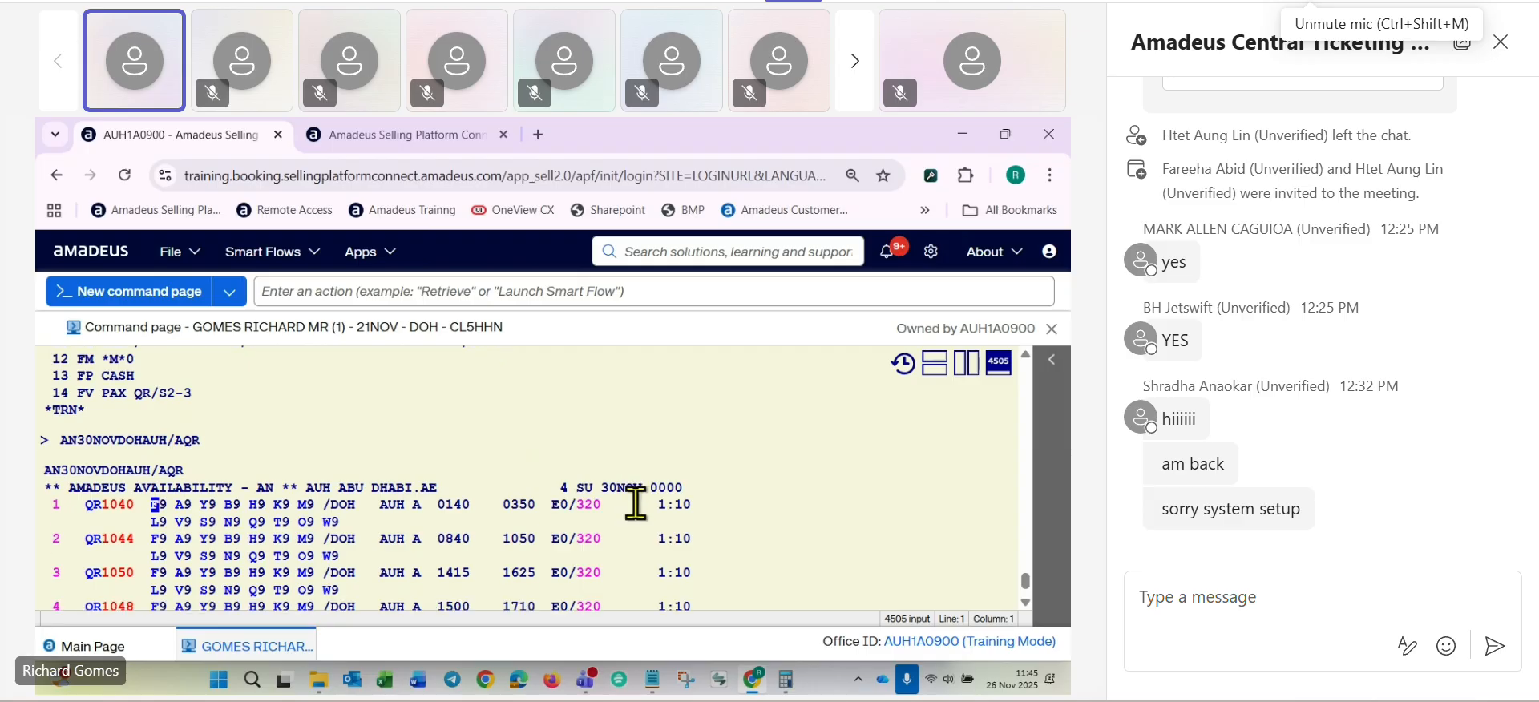
pyautogui.scroll(4, 547, 491)
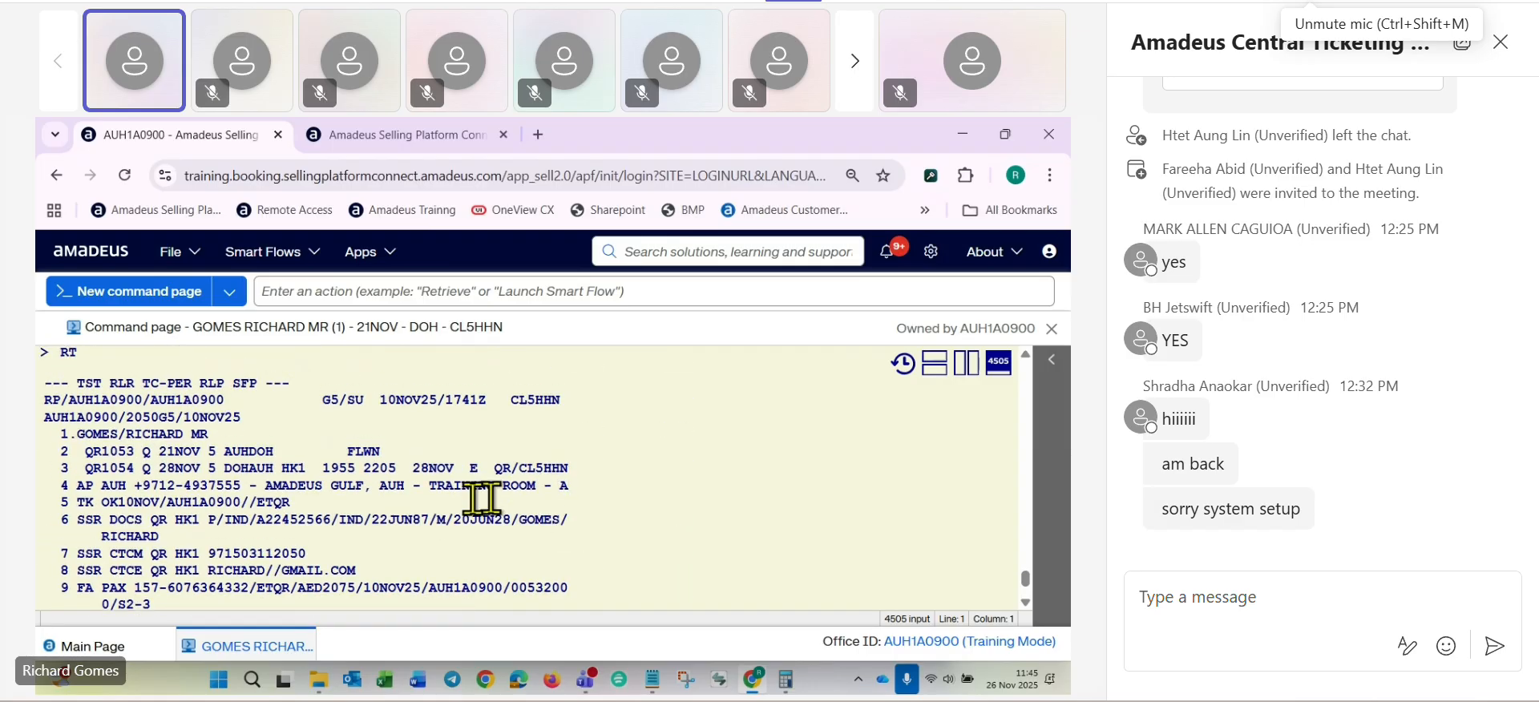
pyautogui.scroll(-10, 693, 497)
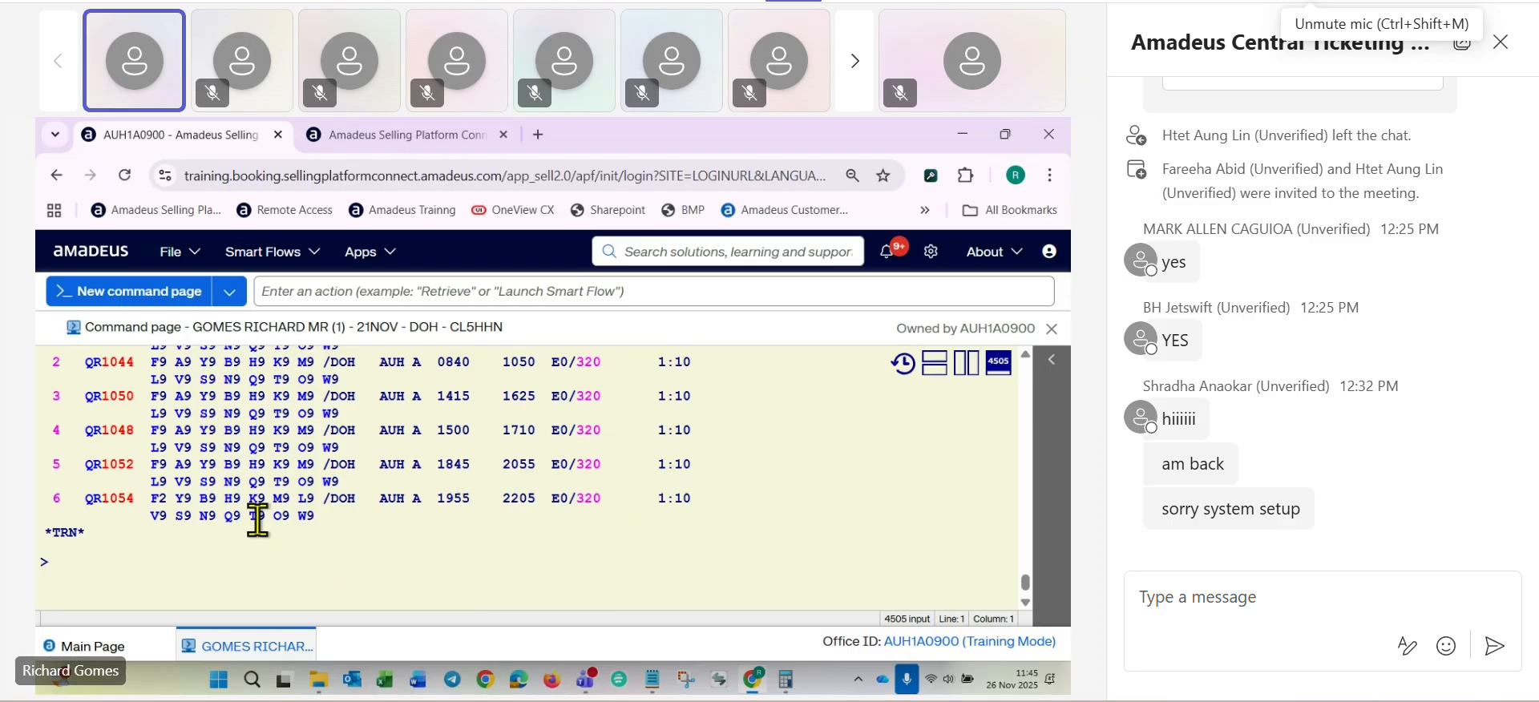
pyautogui.scroll(3, 387, 526)
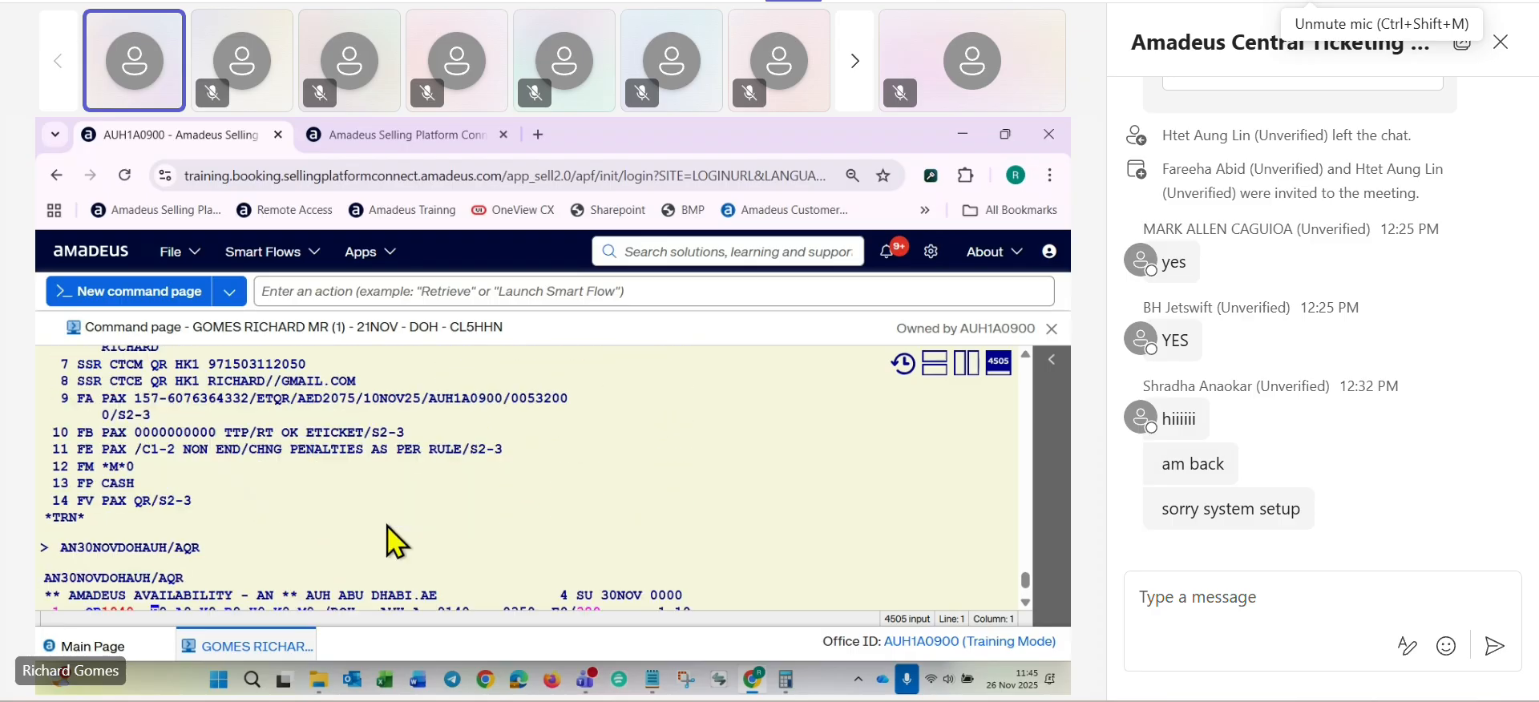
pyautogui.scroll(-3, 387, 525)
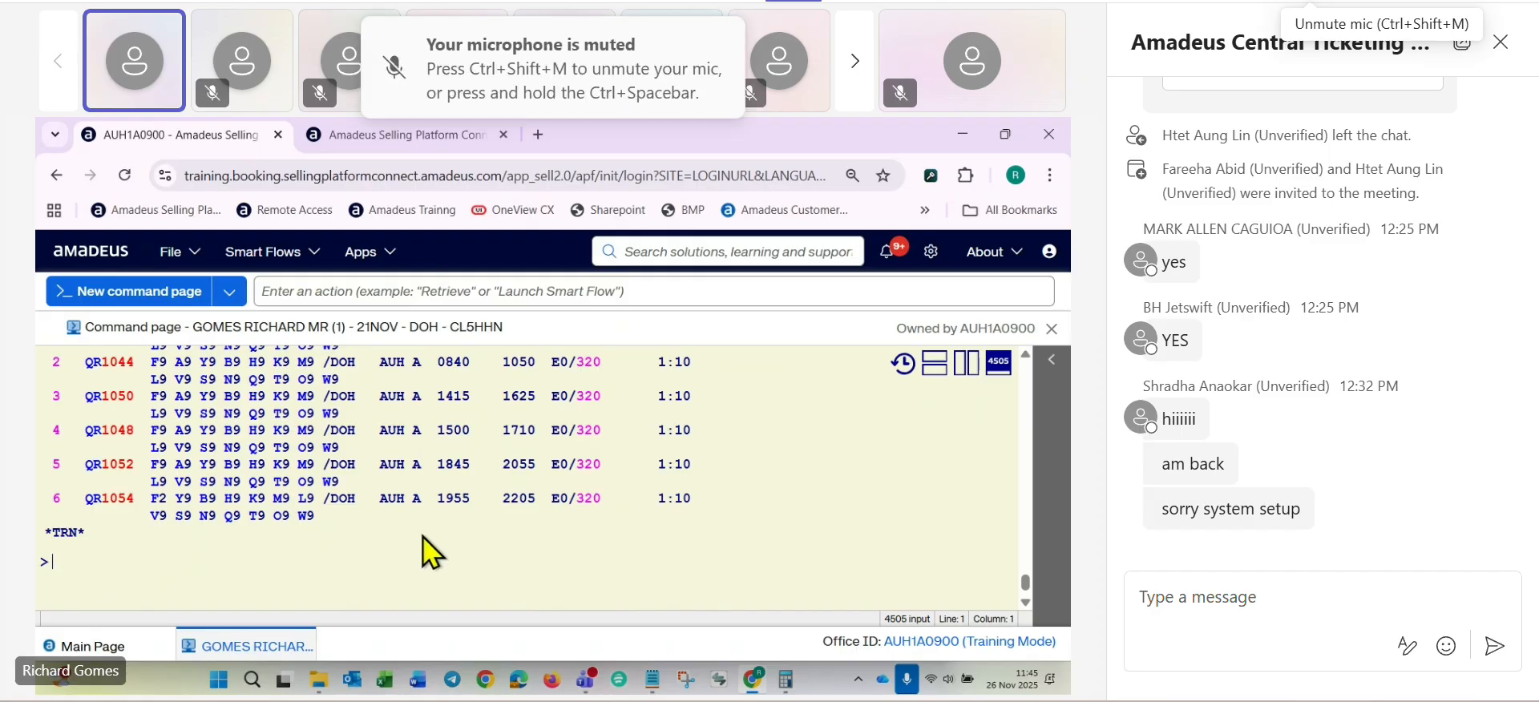
pyautogui.write('SS1Q')
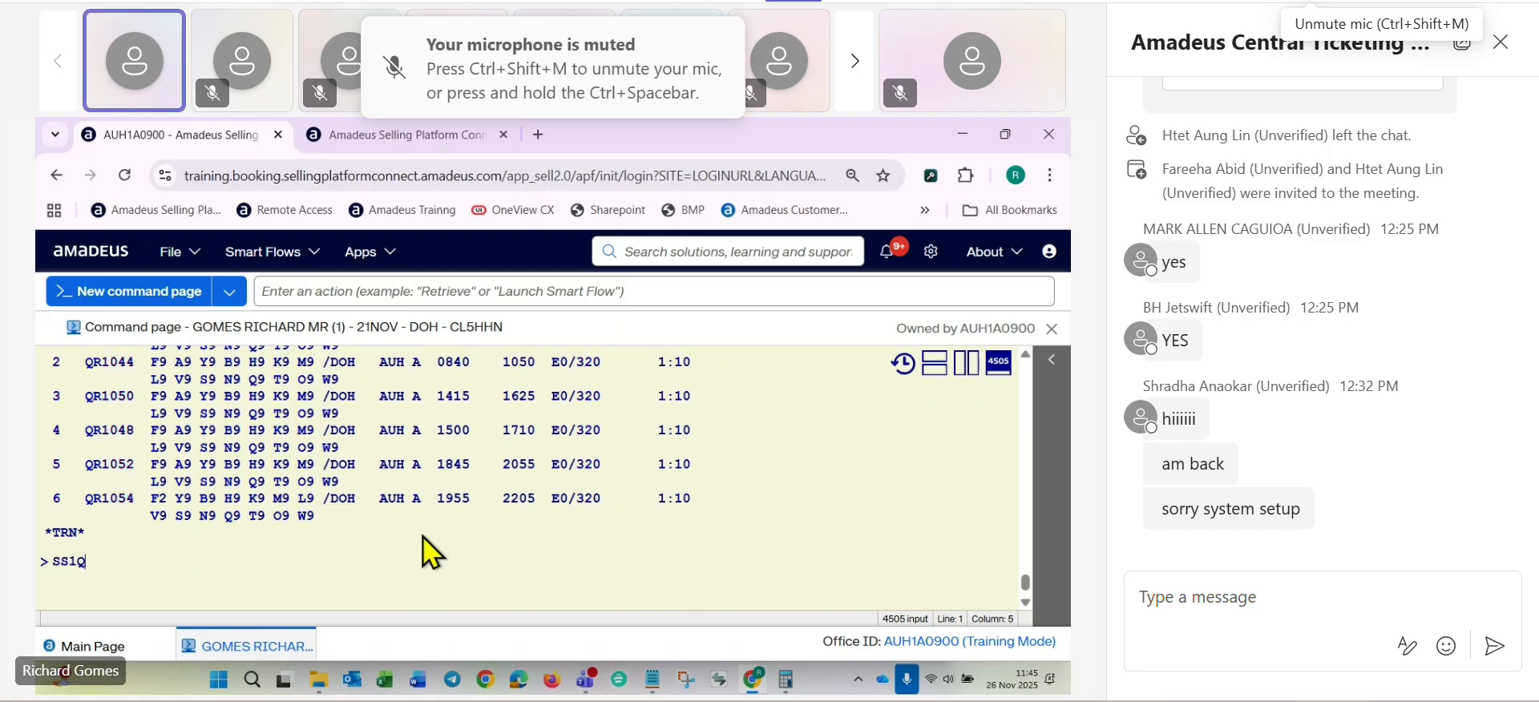
pyautogui.write('6')
pyautogui.press('Return')
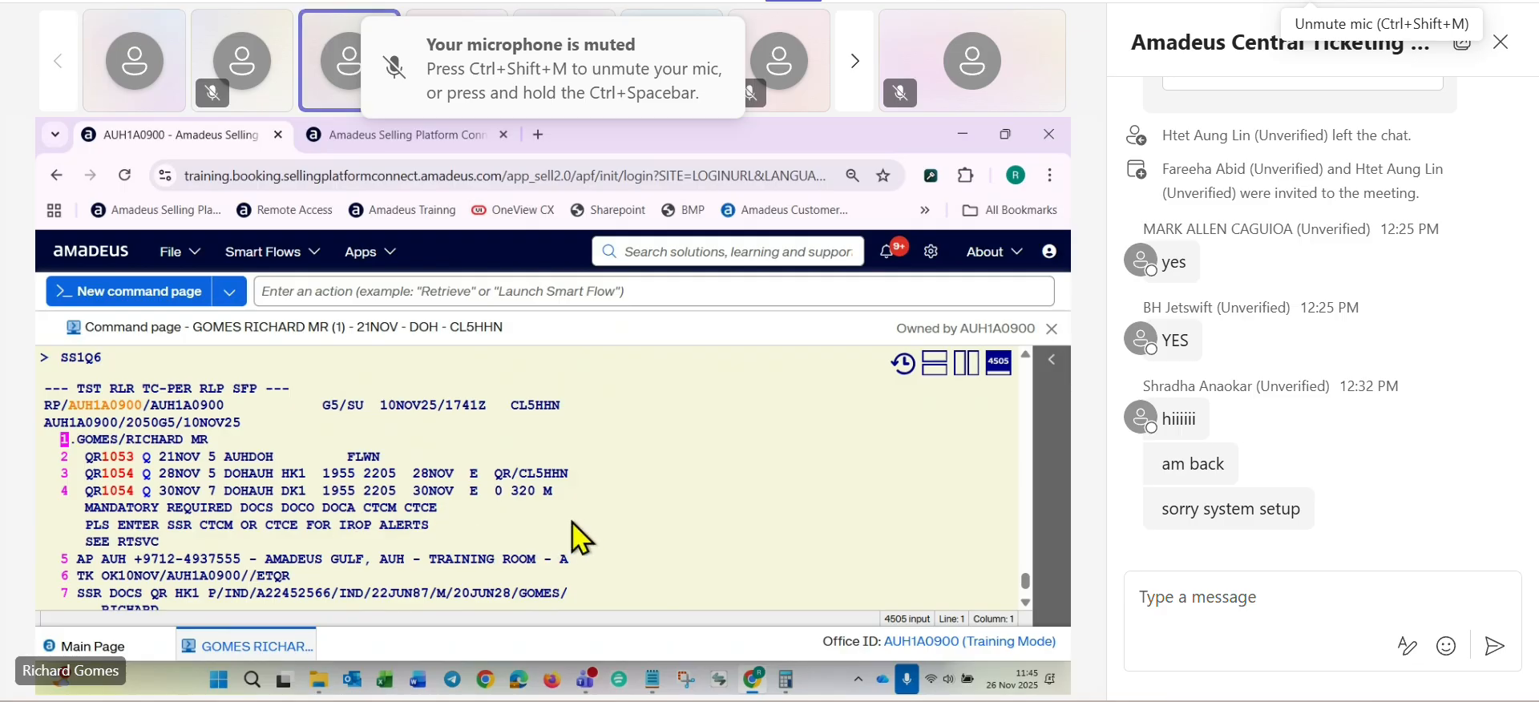
# - Enter the informative pricing command FXX/S2,4 at the prompt, covering the flown outbound and the new return segment, without sending it
pyautogui.scroll(-5, 582, 537)
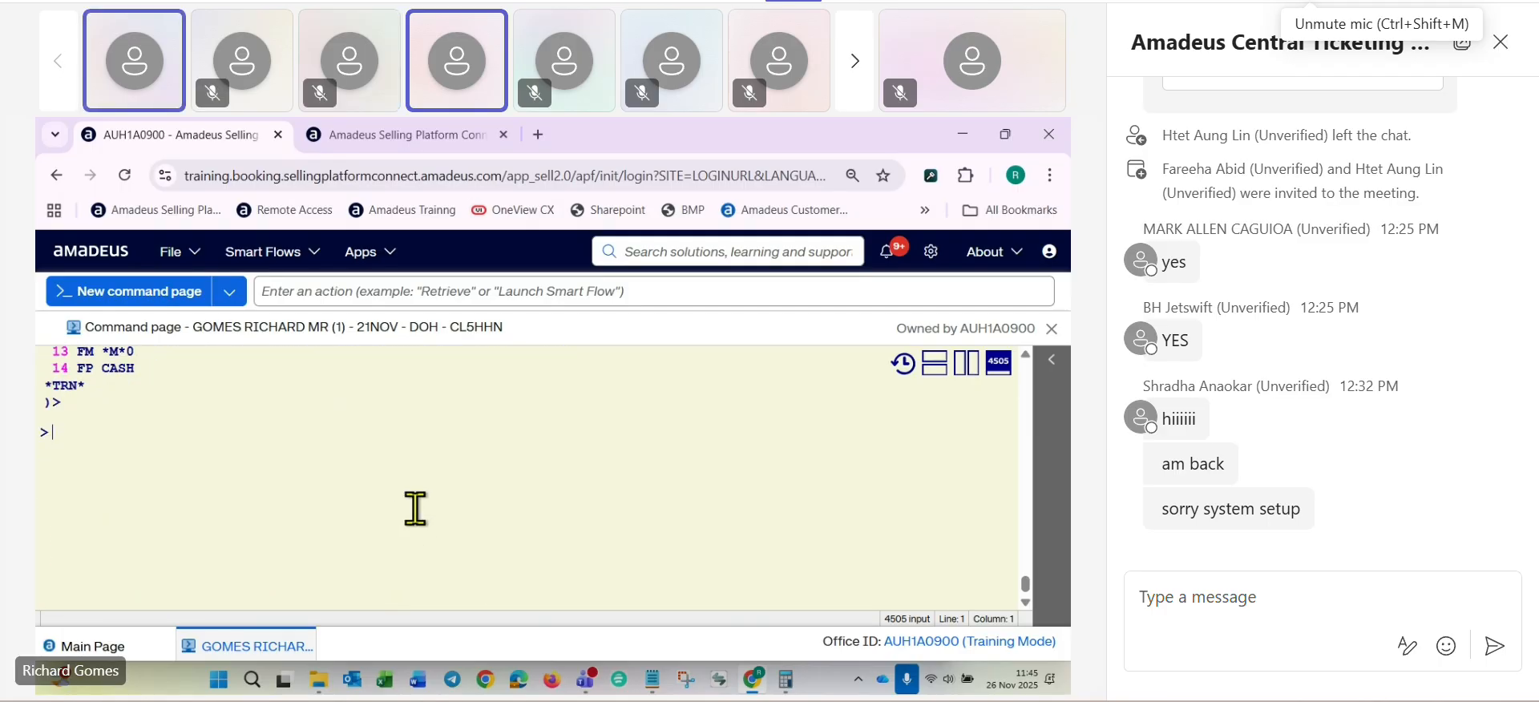
pyautogui.write('FXX')
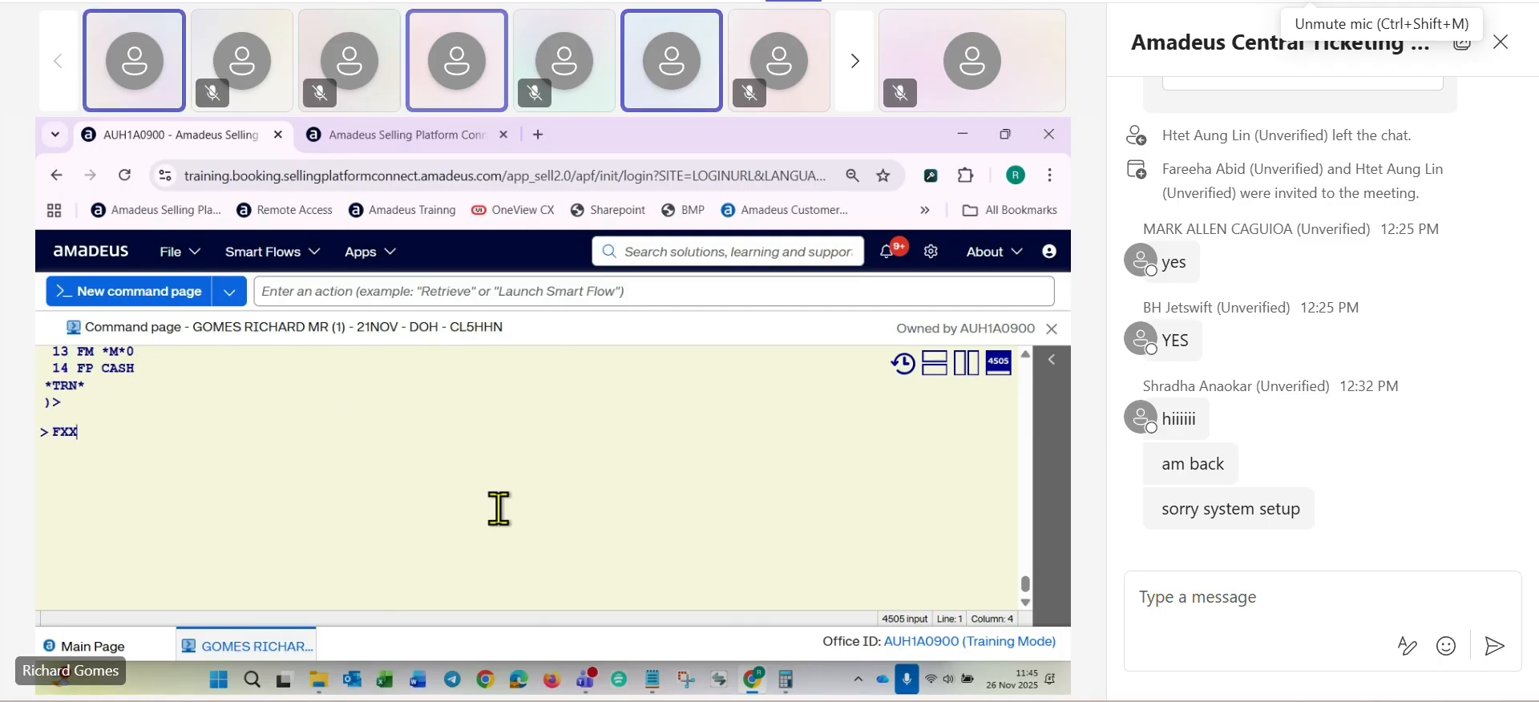
pyautogui.scroll(3, 498, 510)
pyautogui.scroll(4, 501, 508)
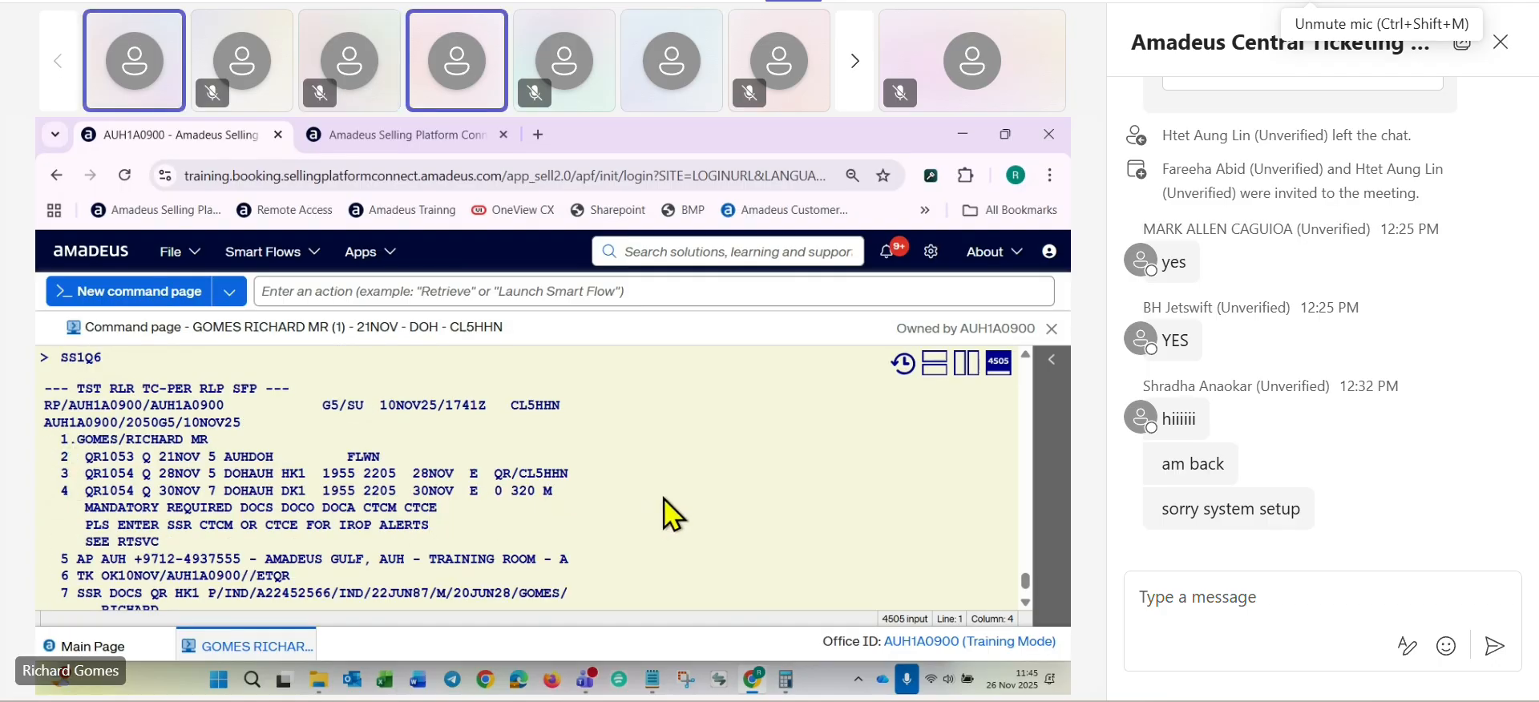
pyautogui.scroll(-3, 537, 495)
pyautogui.scroll(-2, 541, 496)
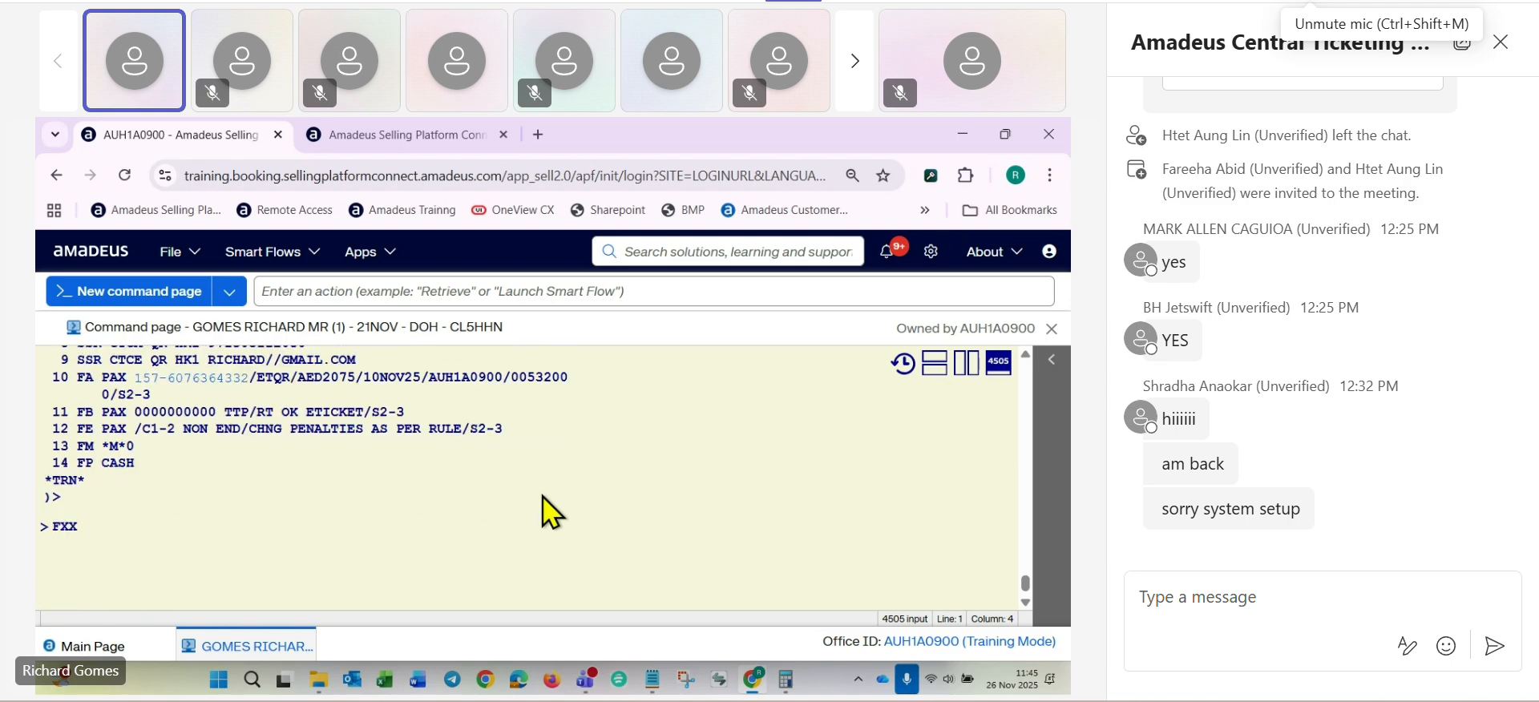
pyautogui.write('/S2,4')
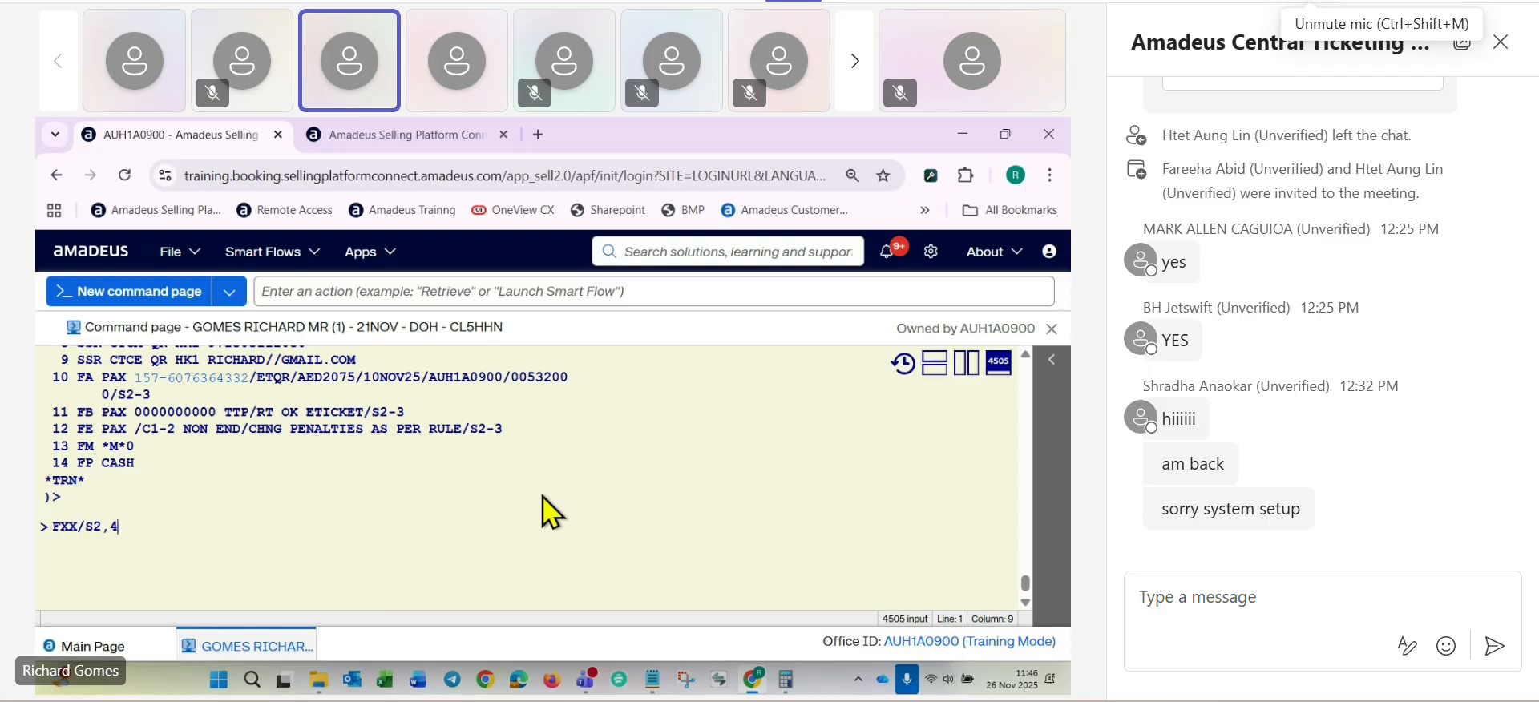
pyautogui.write('/K')
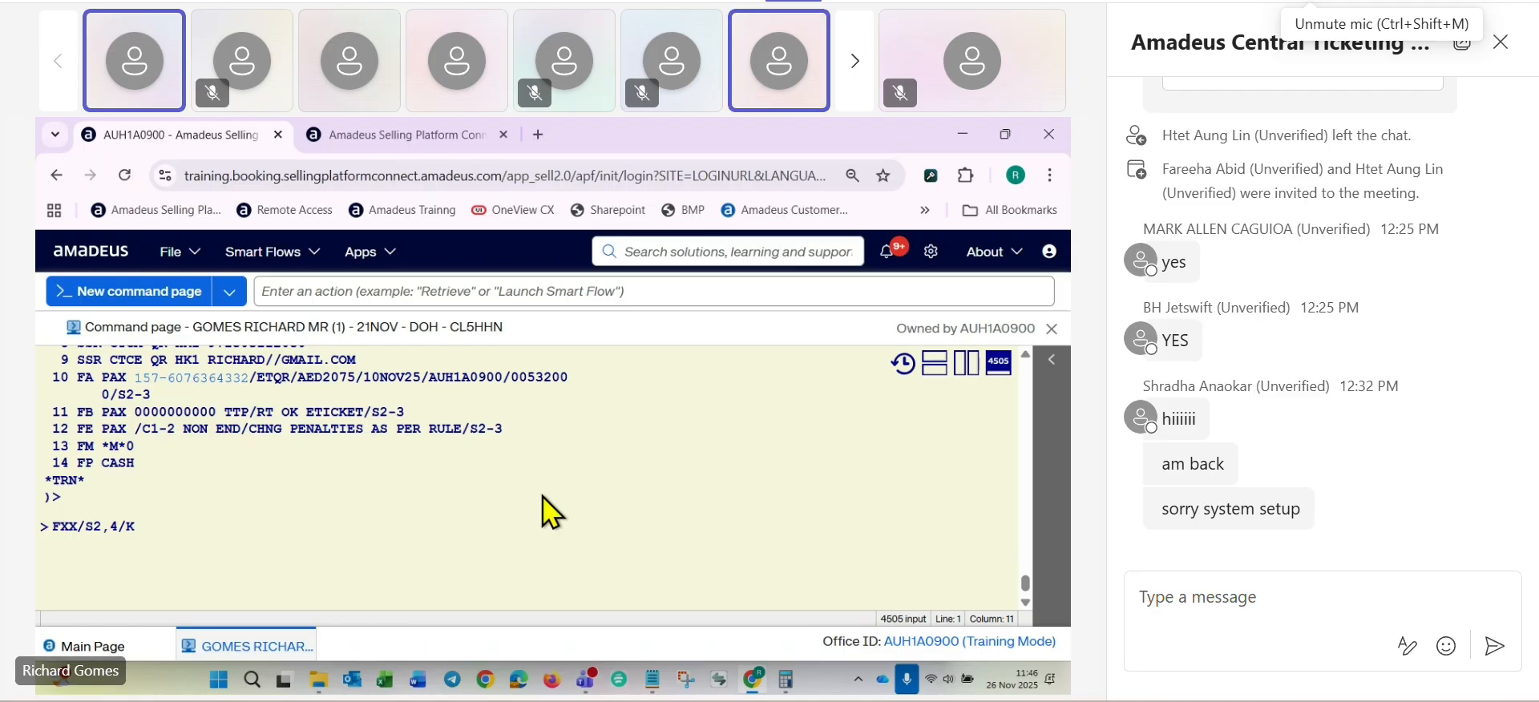
pyautogui.press('BackSpace')
pyautogui.press('BackSpace')
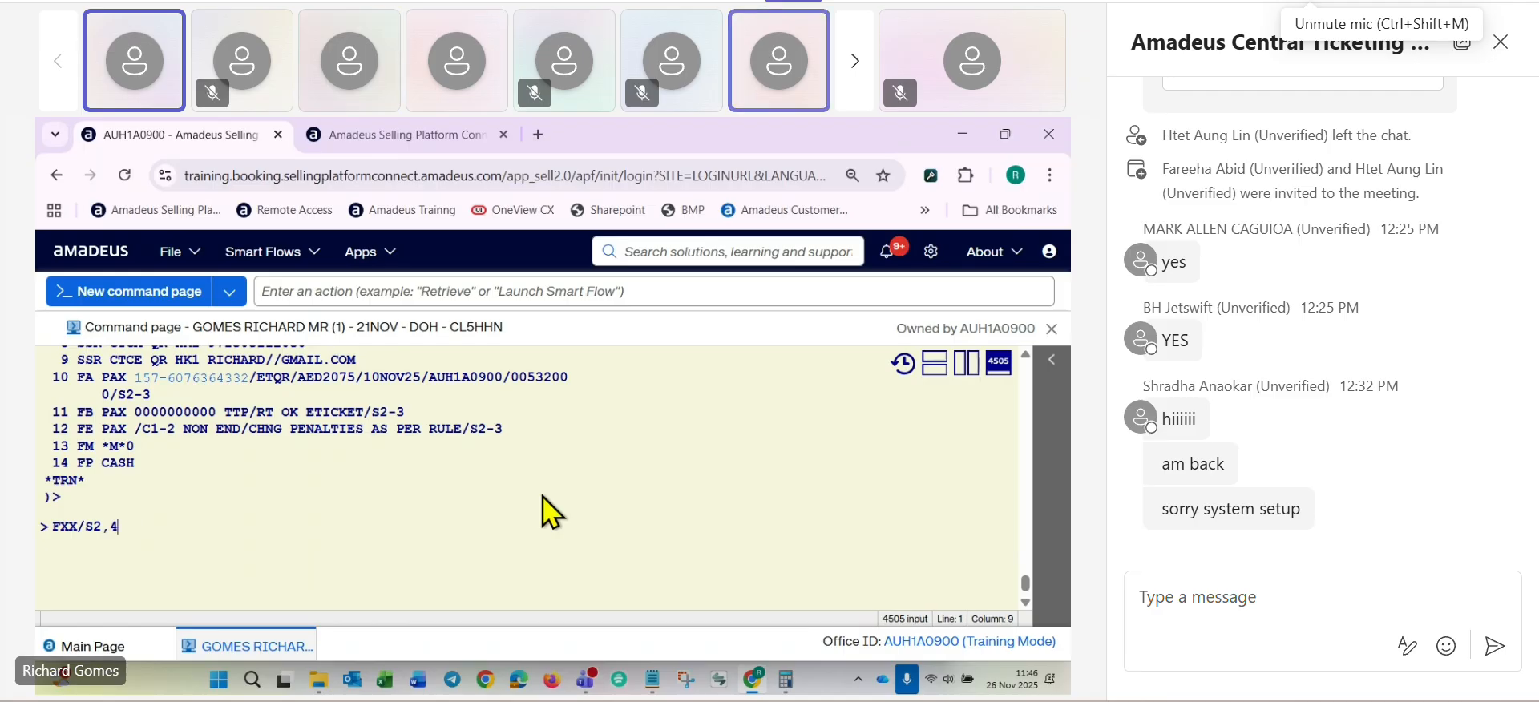
# - Review the booking's flown, old return and new return segments and its ticket elements against the segment selection in the pricing entry
pyautogui.scroll(5, 567, 488)
pyautogui.scroll(3, 567, 488)
pyautogui.scroll(-5, 568, 483)
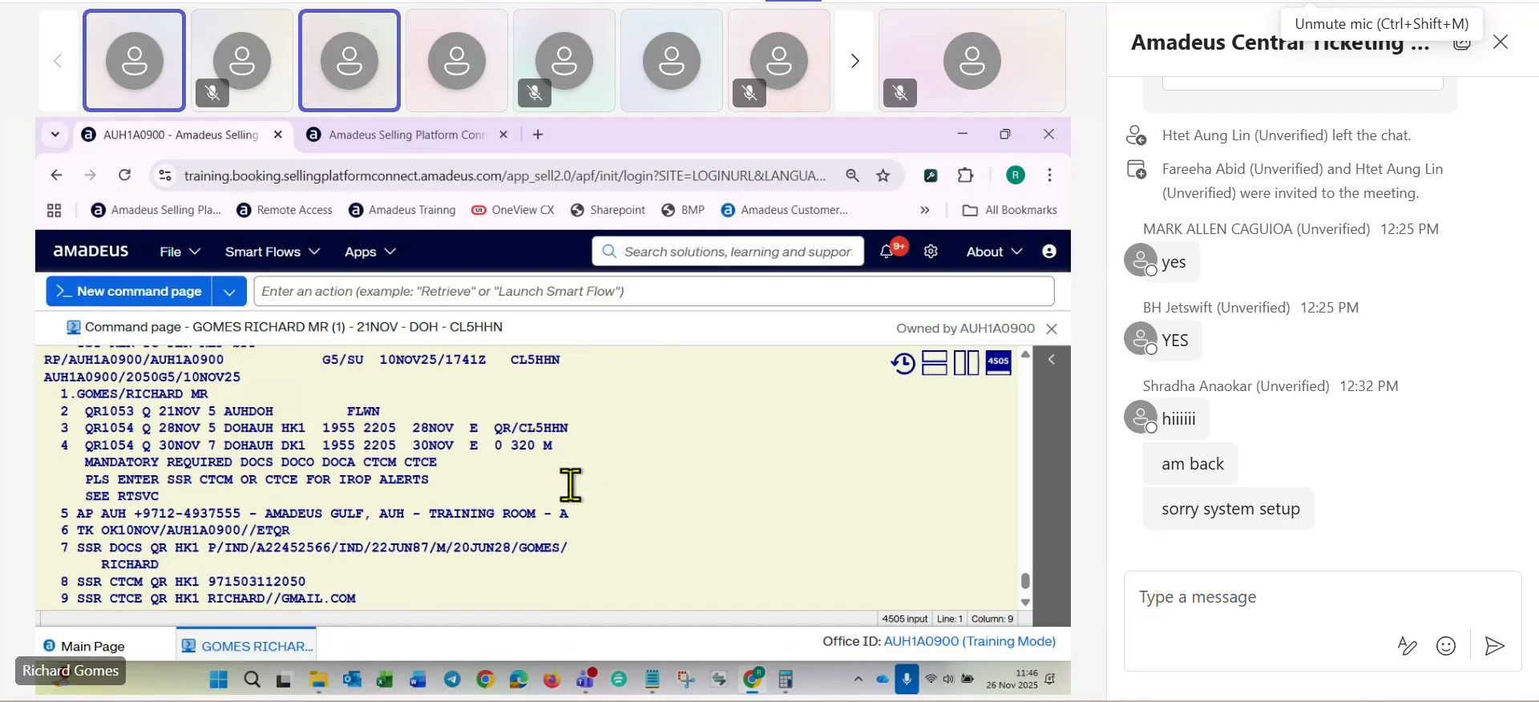
pyautogui.scroll(-4, 663, 467)
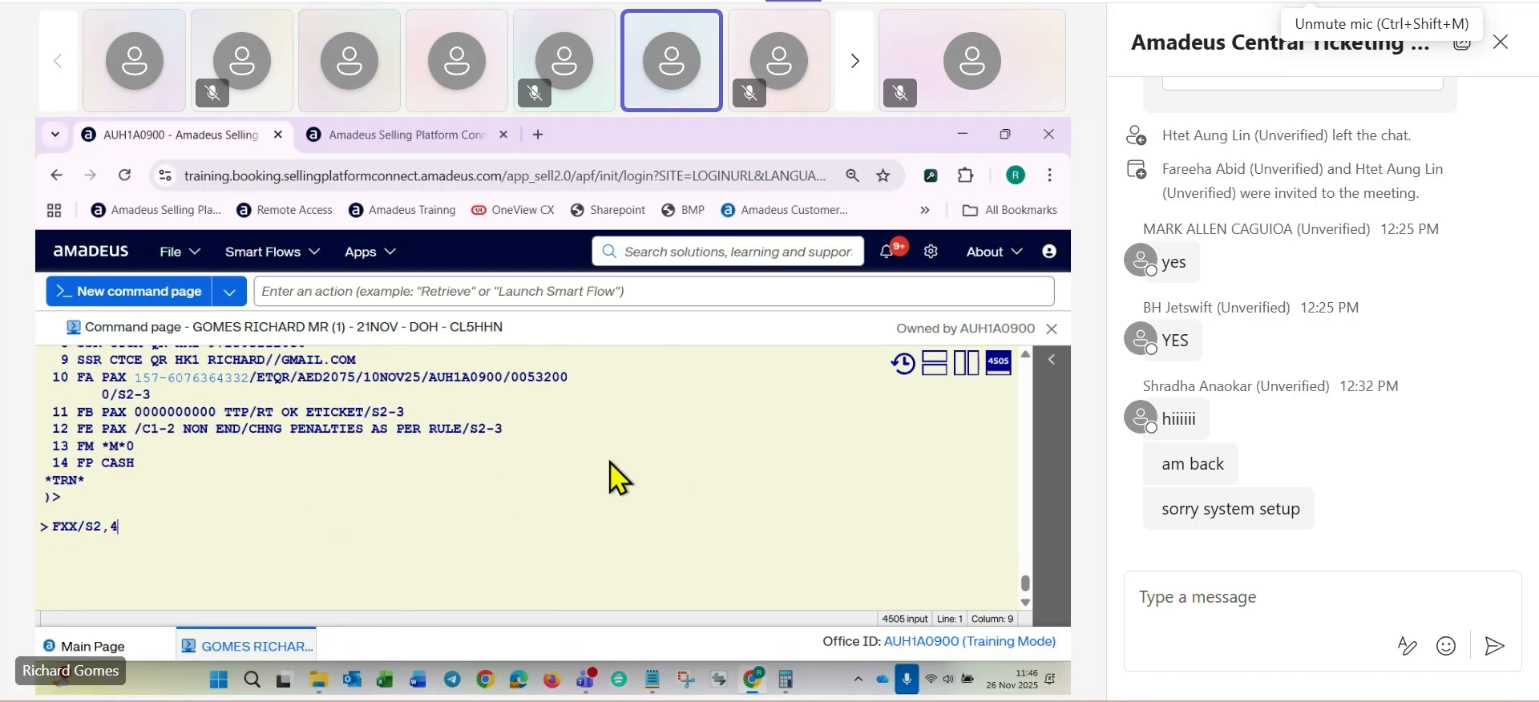
pyautogui.scroll(2, 609, 462)
pyautogui.scroll(5, 609, 462)
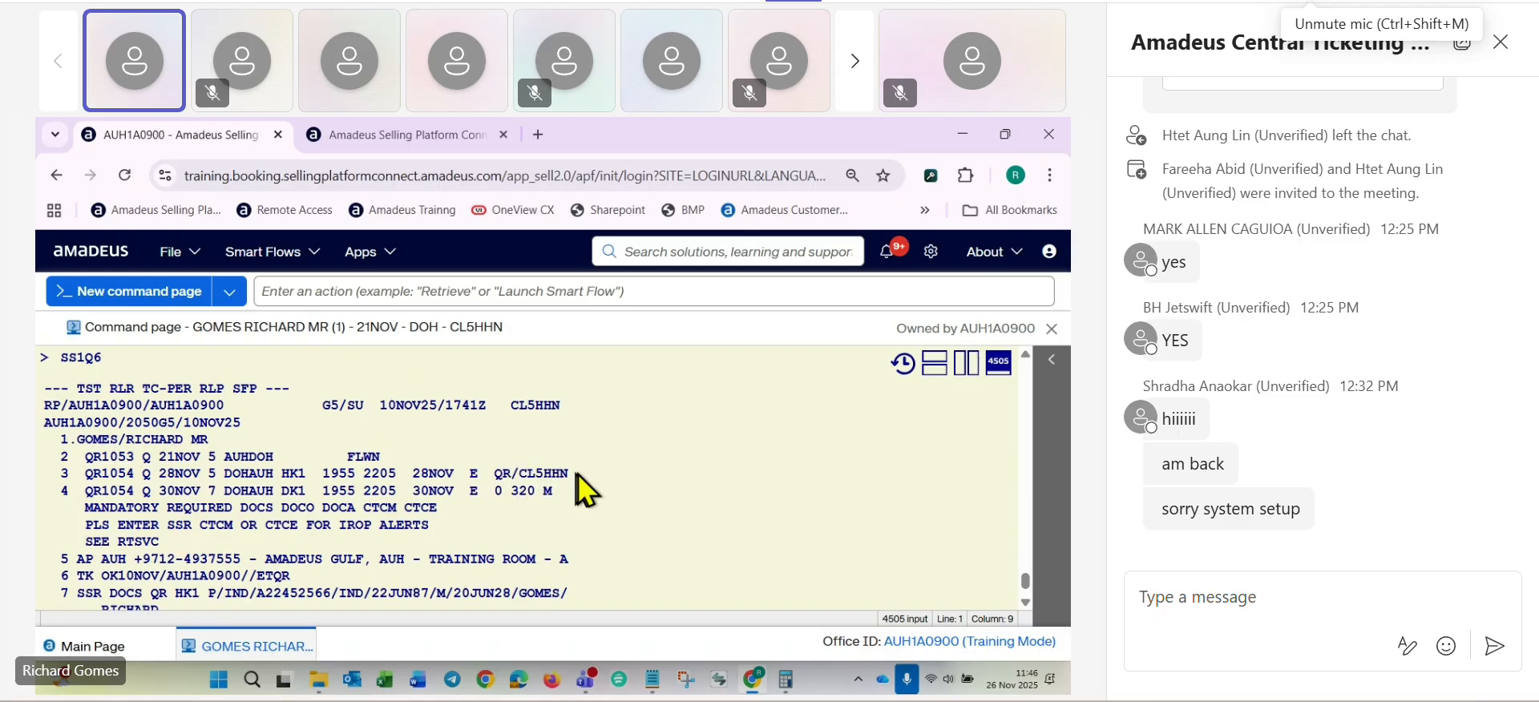
pyautogui.scroll(-4, 636, 464)
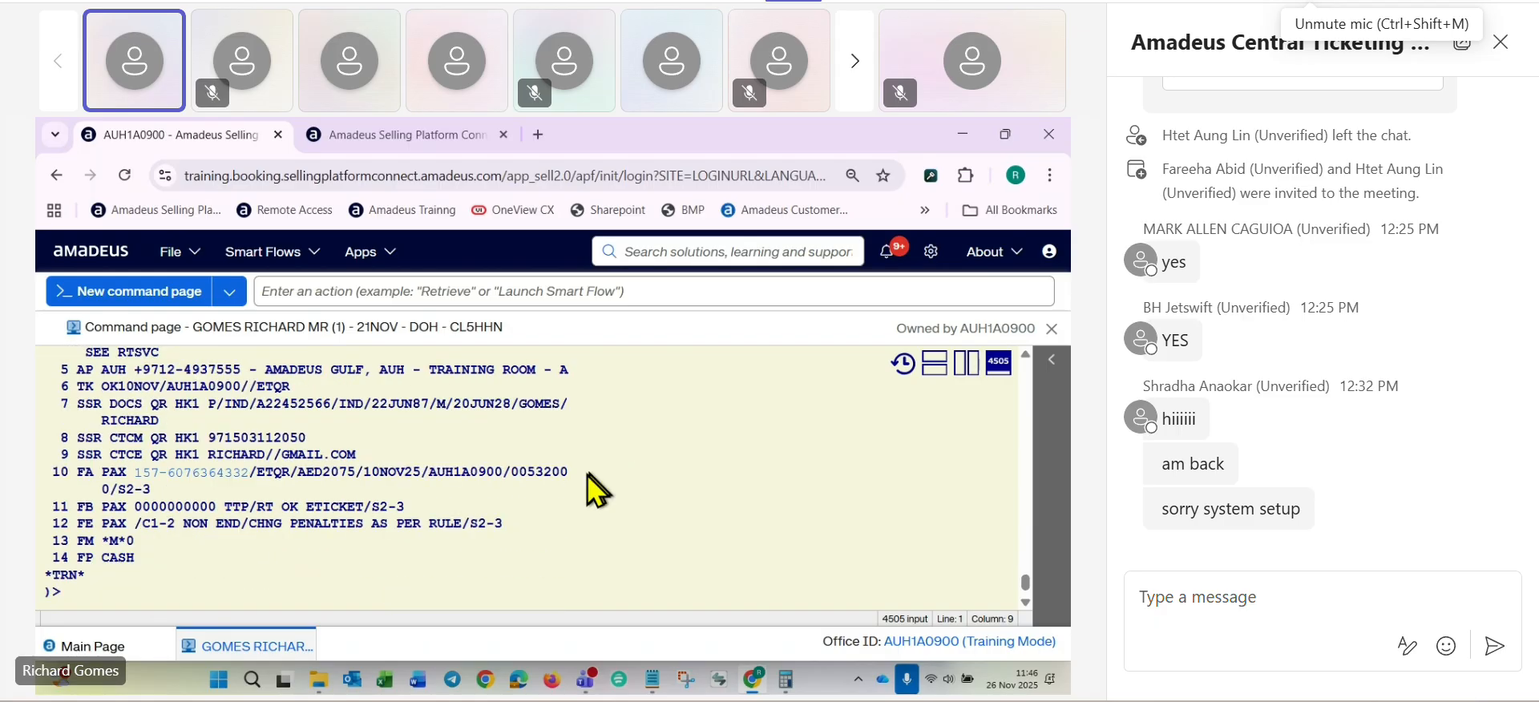
pyautogui.scroll(-2, 499, 493)
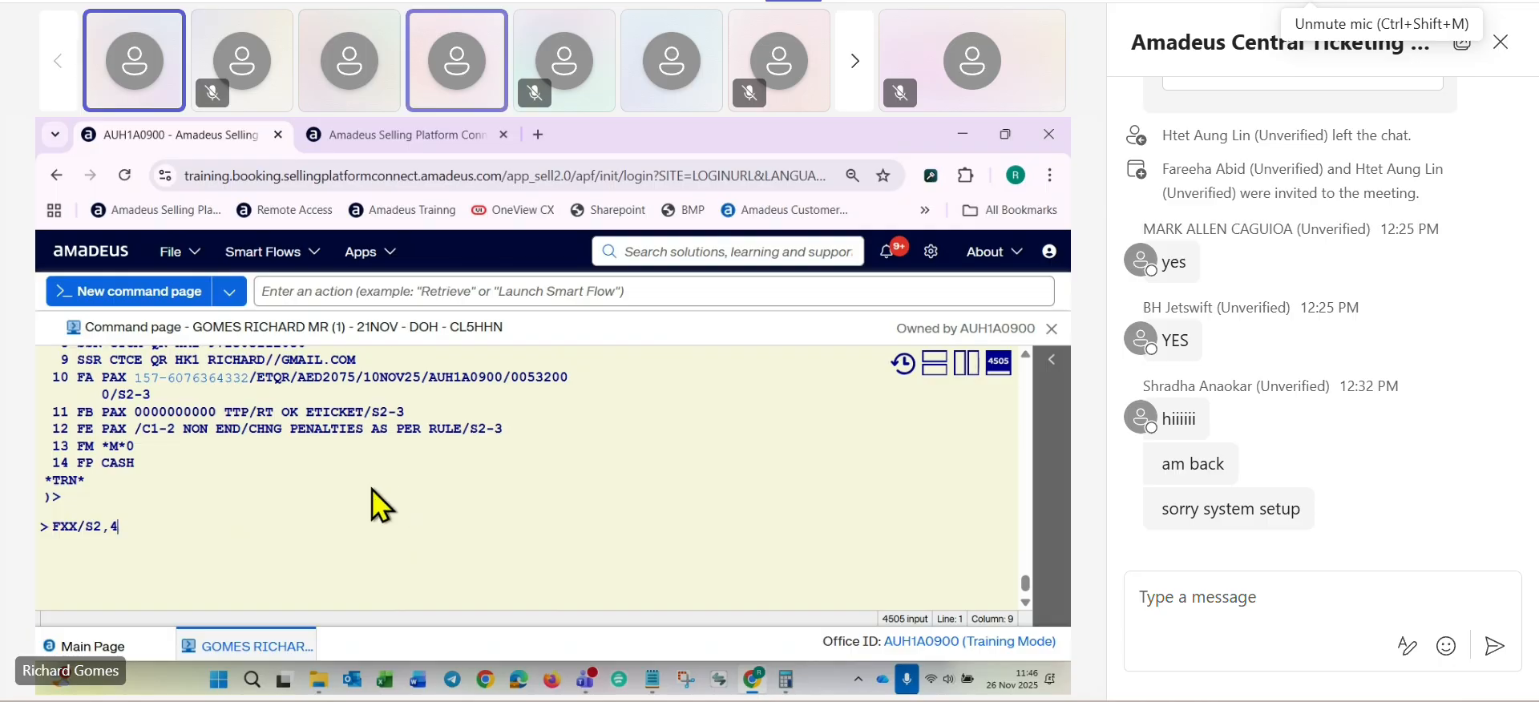
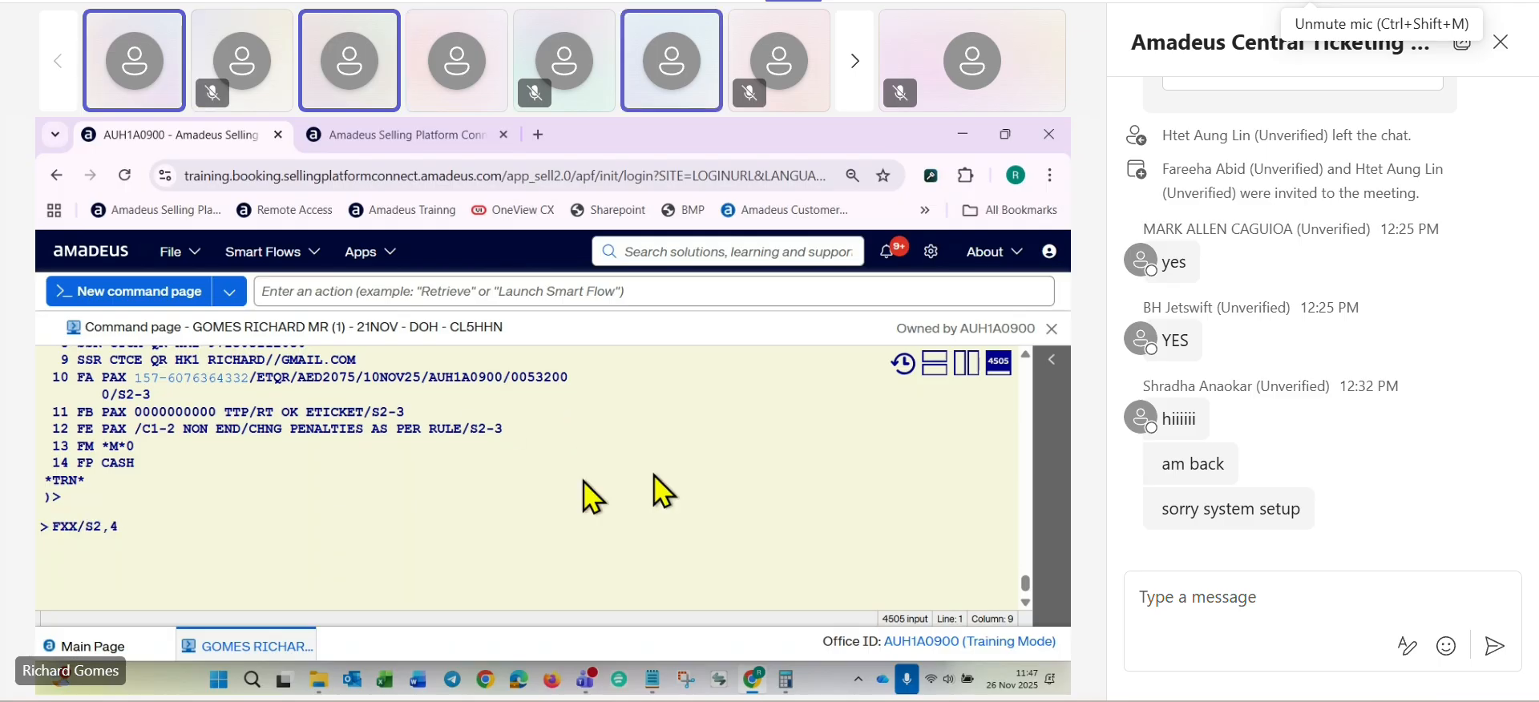
# - Try to price the flown outbound and new return informatively by sending FXX/S2,4, and read the response
pyautogui.press('Return')
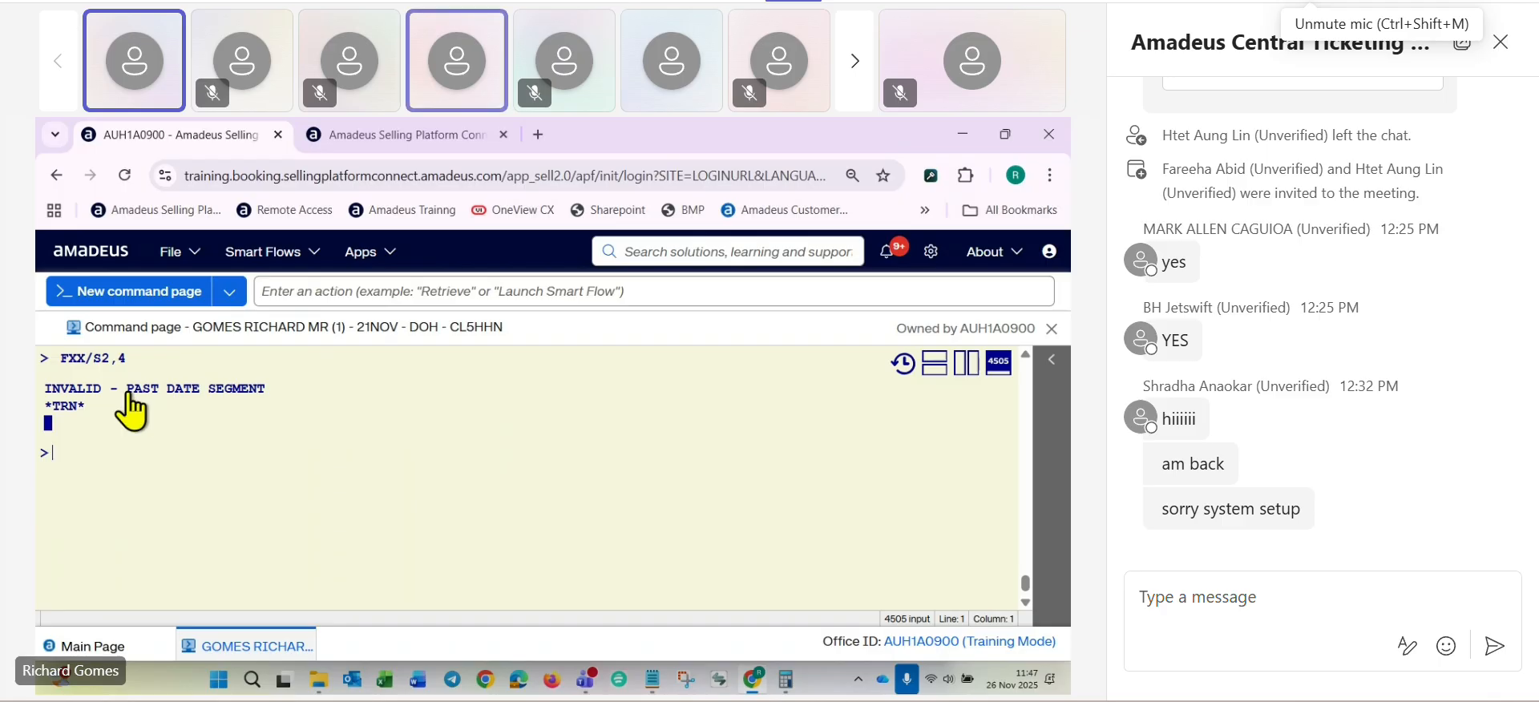
pyautogui.moveTo(129, 393); pyautogui.dragTo(270, 390)
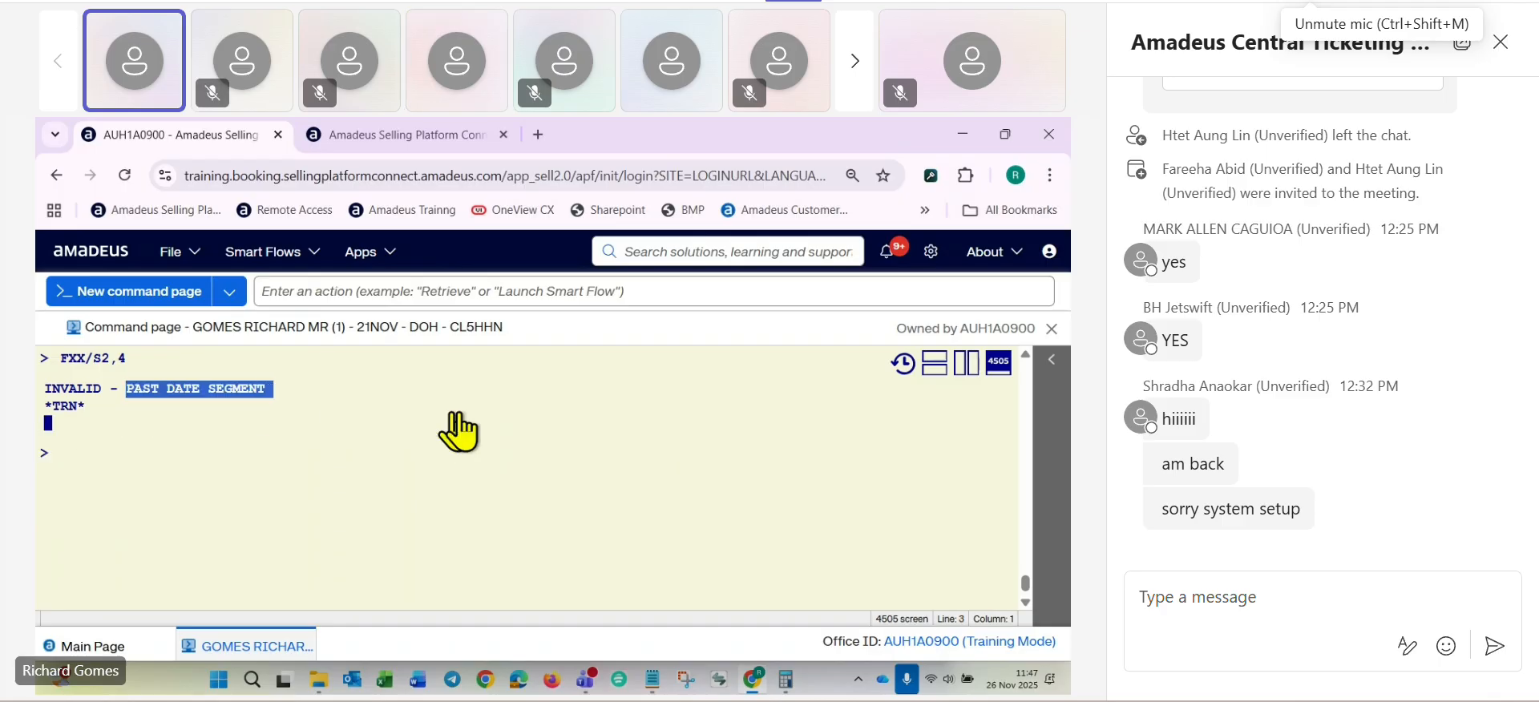
pyautogui.scroll(2, 459, 433)
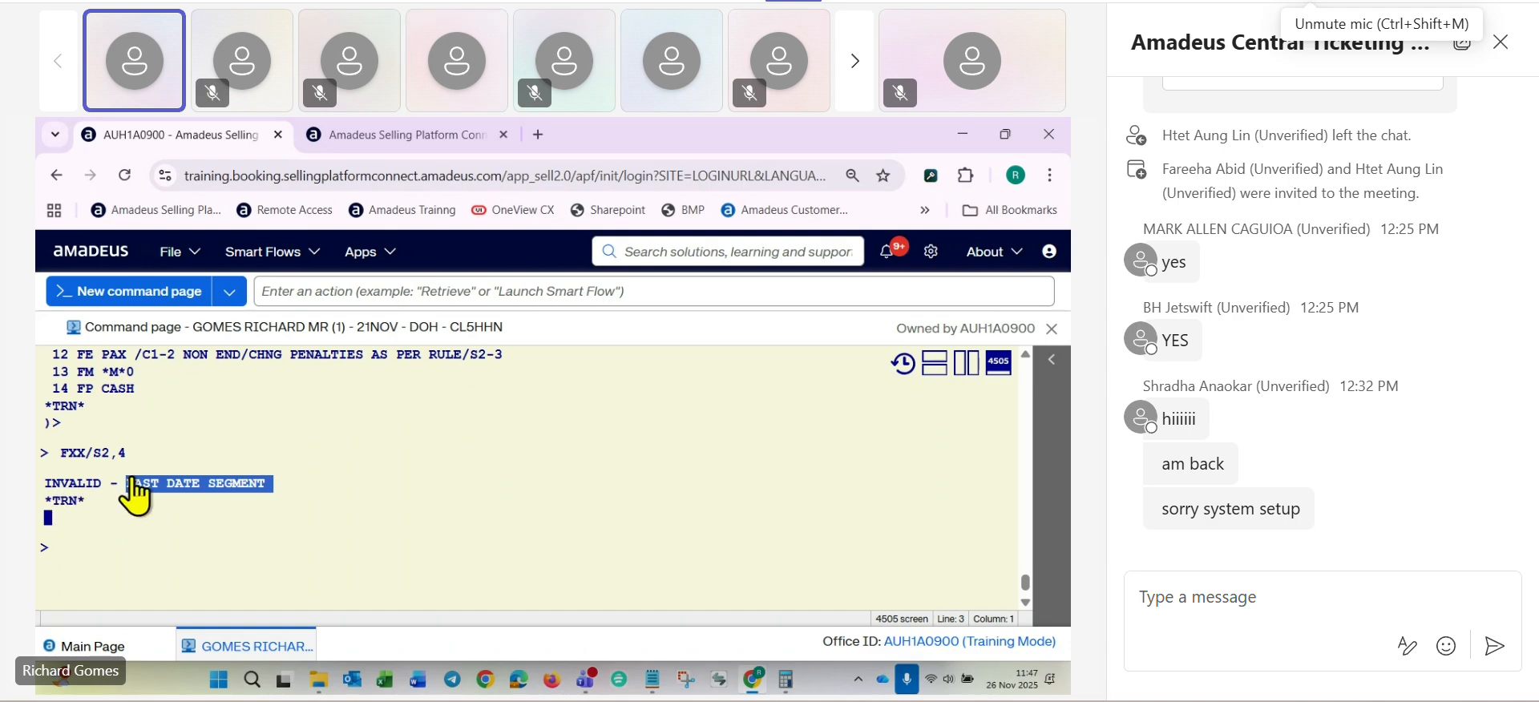
# - Price segments 2 and 4 informatively at the original ticket issue date with FXX/S2,4/R,10NOV25
pyautogui.write('SS1Q6')
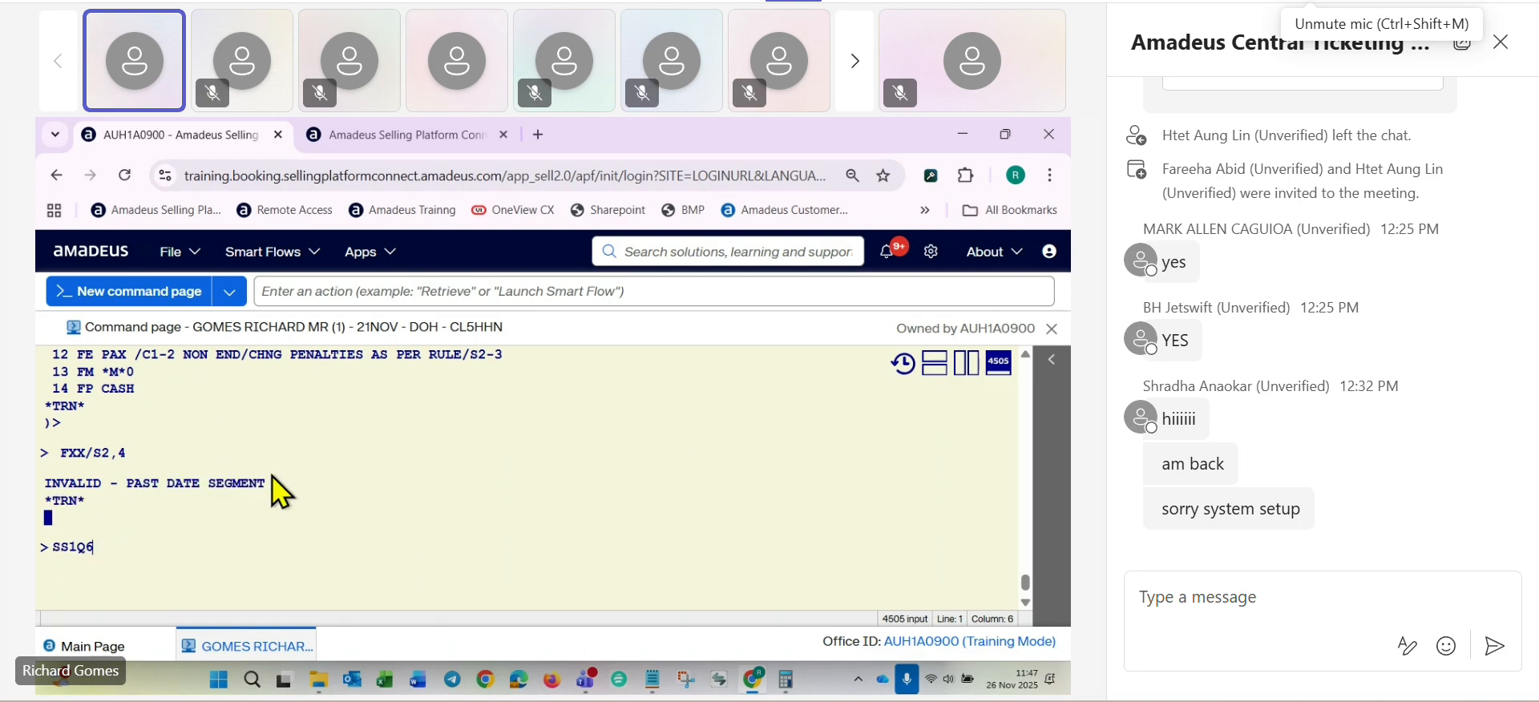
pyautogui.hotkey('alt', 'Up')
pyautogui.hotkey('alt', 'Up')
pyautogui.press('BackSpace')
pyautogui.press('BackSpace')
pyautogui.write('FXR')
pyautogui.press('BackSpace')
pyautogui.write('X/S2,4/')
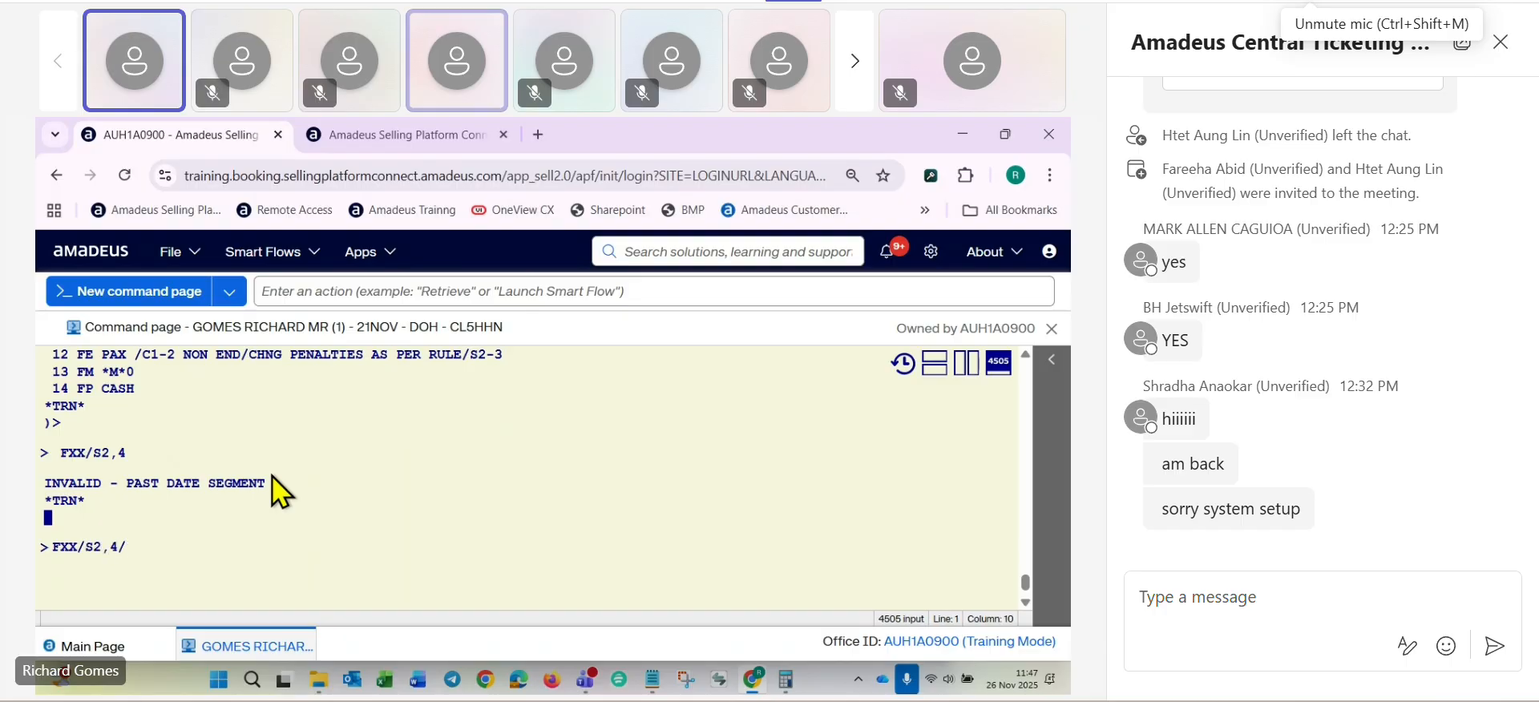
pyautogui.write('R,')
pyautogui.scroll(4, 277, 473)
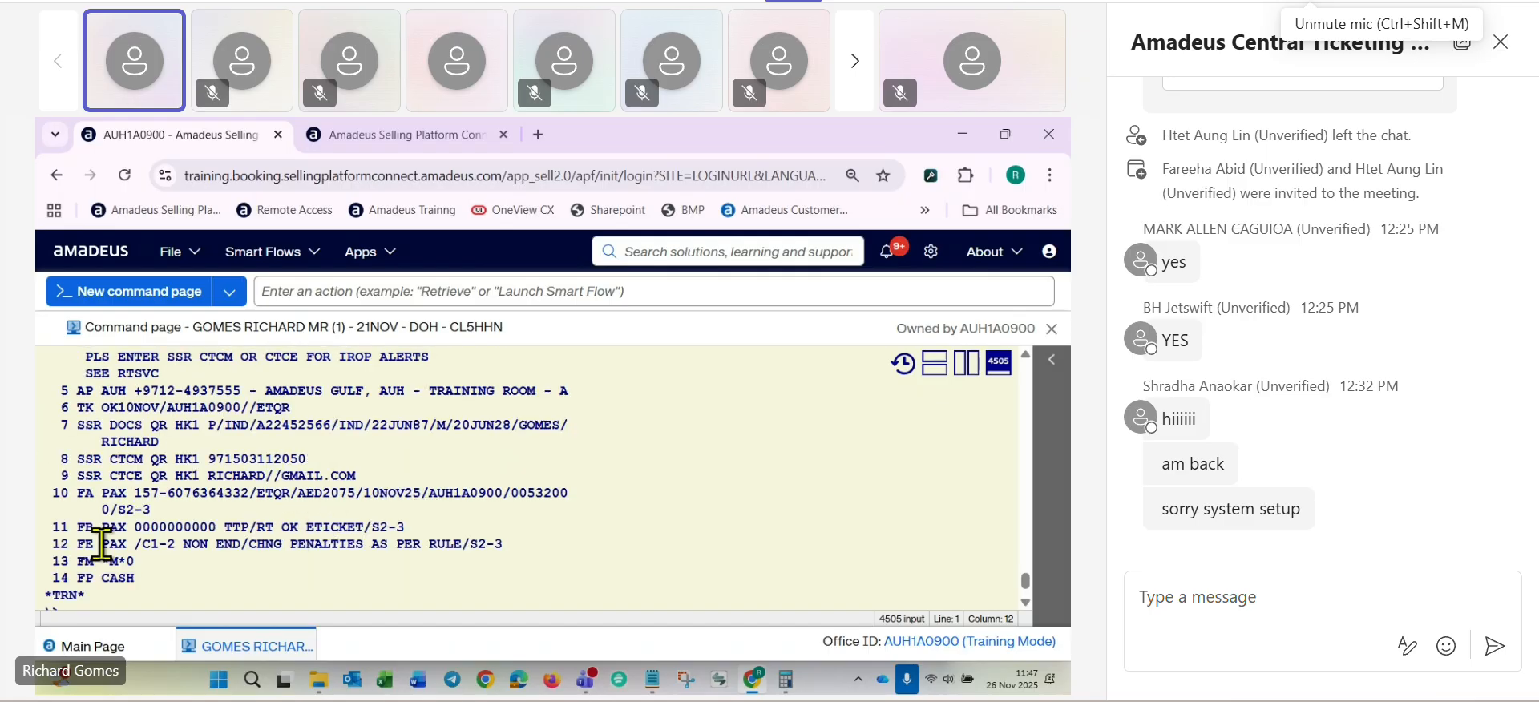
pyautogui.scroll(-4, 69, 553)
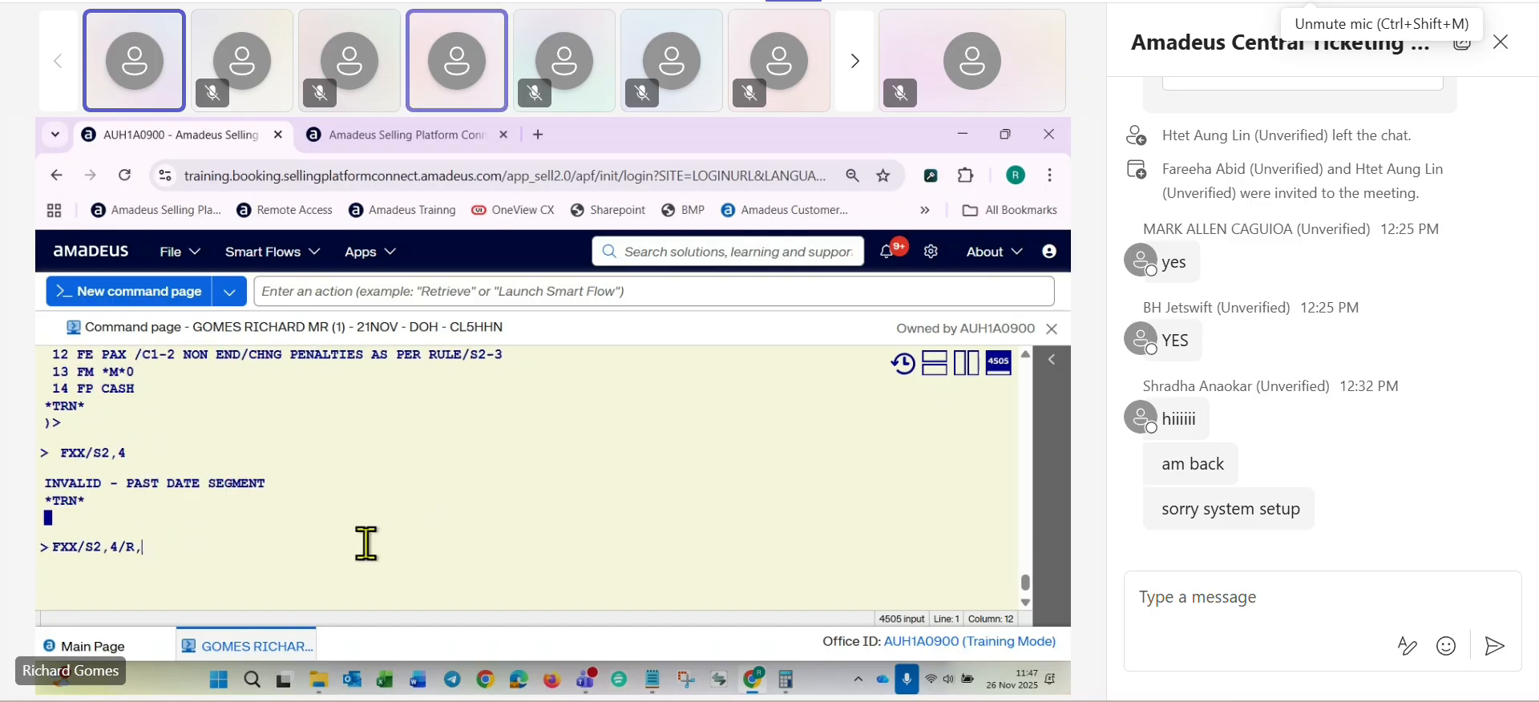
pyautogui.write('10N')
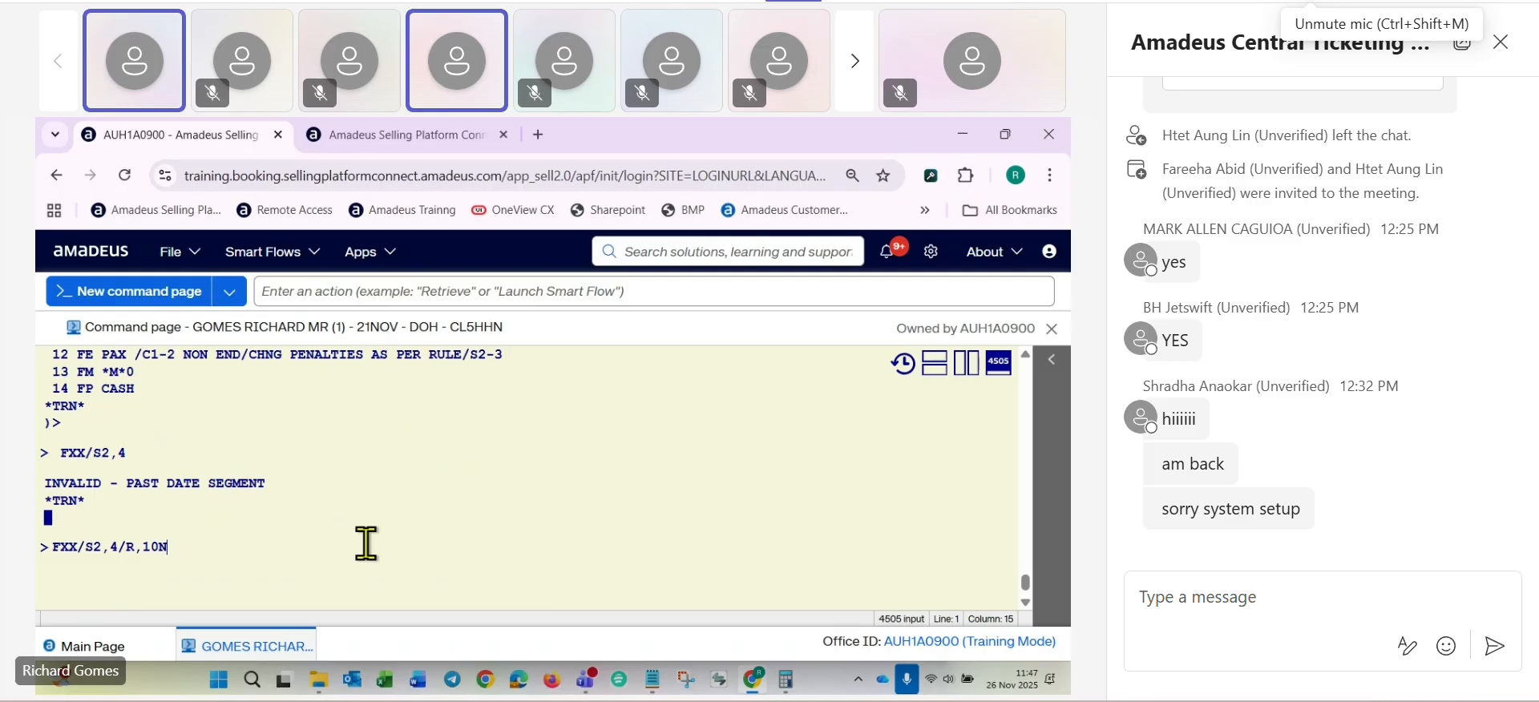
pyautogui.write('OV25')
pyautogui.press('Return')
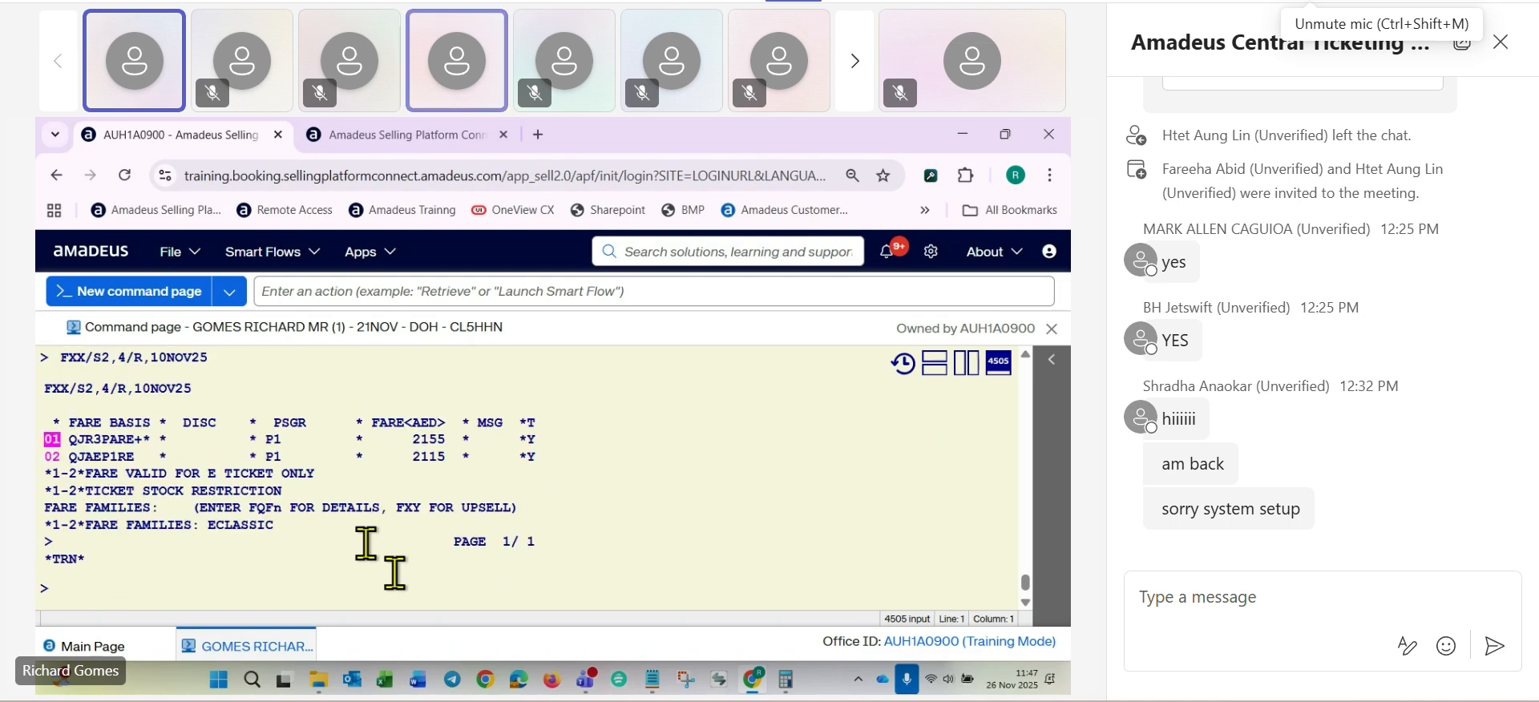
# - Select the second fare, QJAEP1RE, from the pricing list and display its fare and tax breakdown
pyautogui.press('Tab')
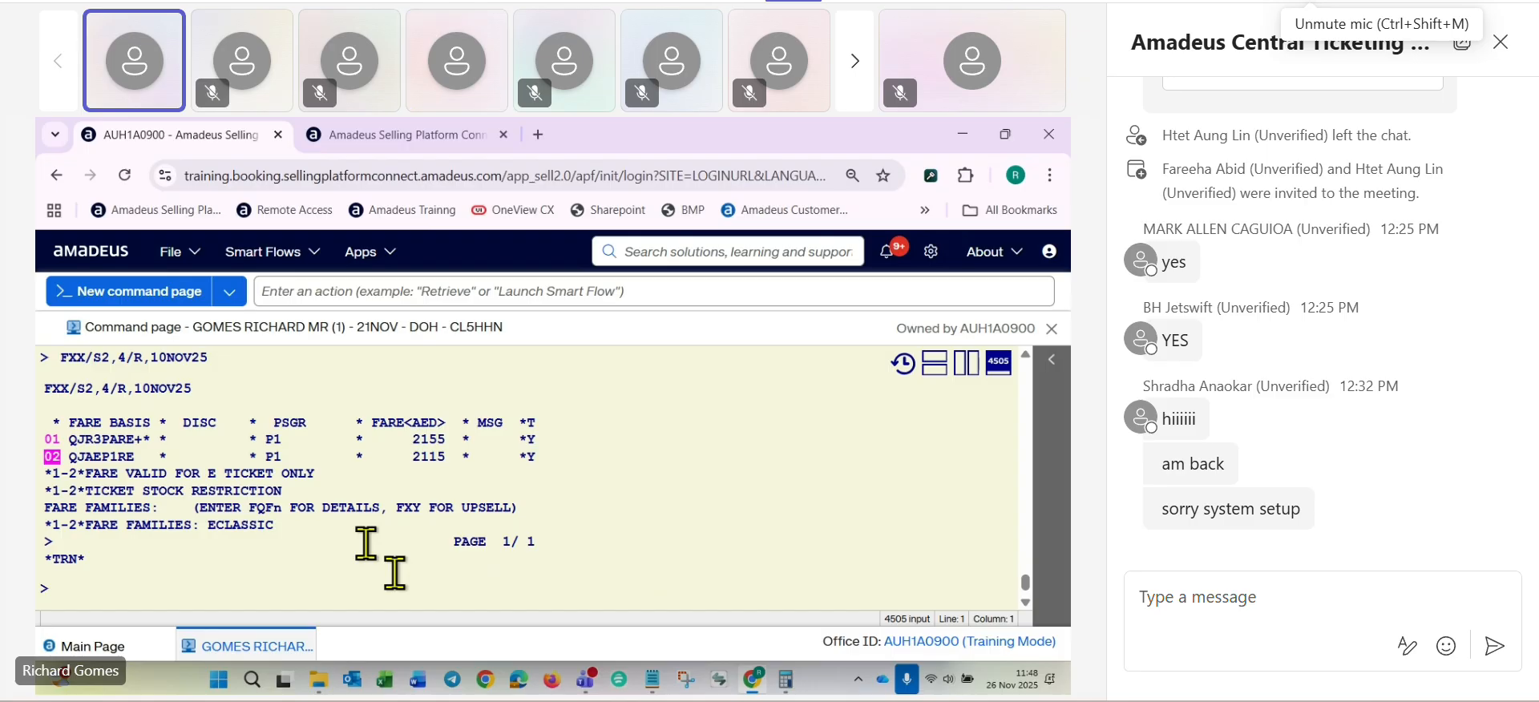
pyautogui.press('Return')
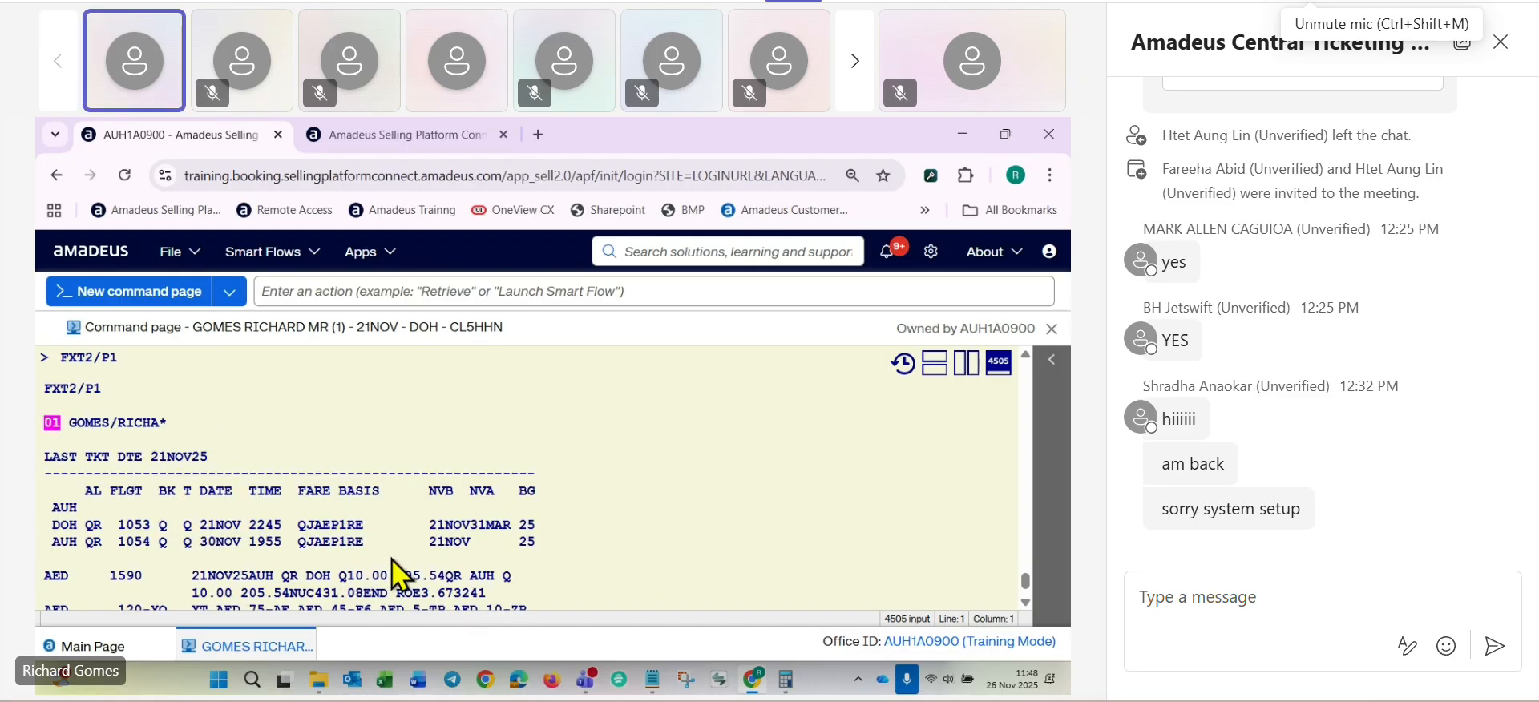
pyautogui.scroll(-2, 368, 555)
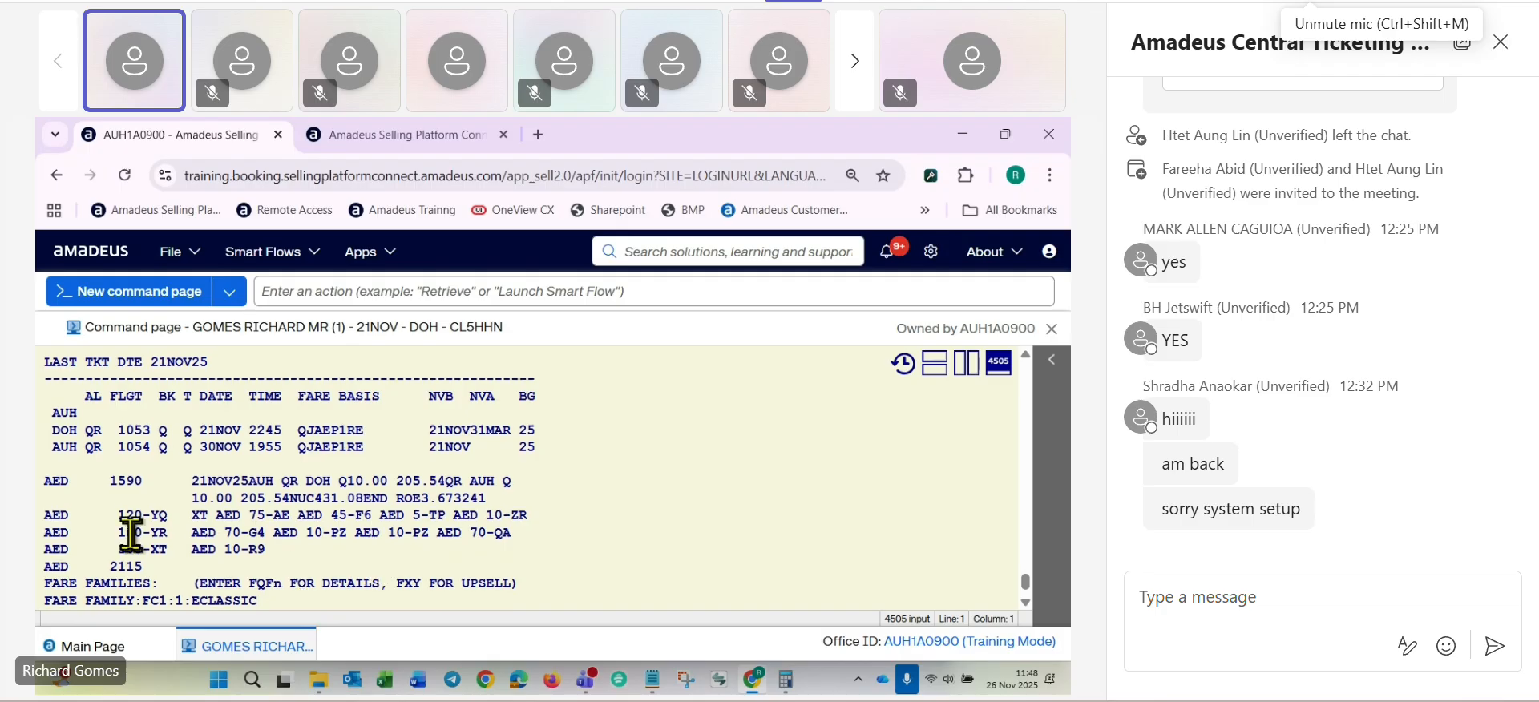
# - Split the command page into two side-by-side panes and list the booking's ticket elements with RTTN in the empty one
pyautogui.click(967, 365)
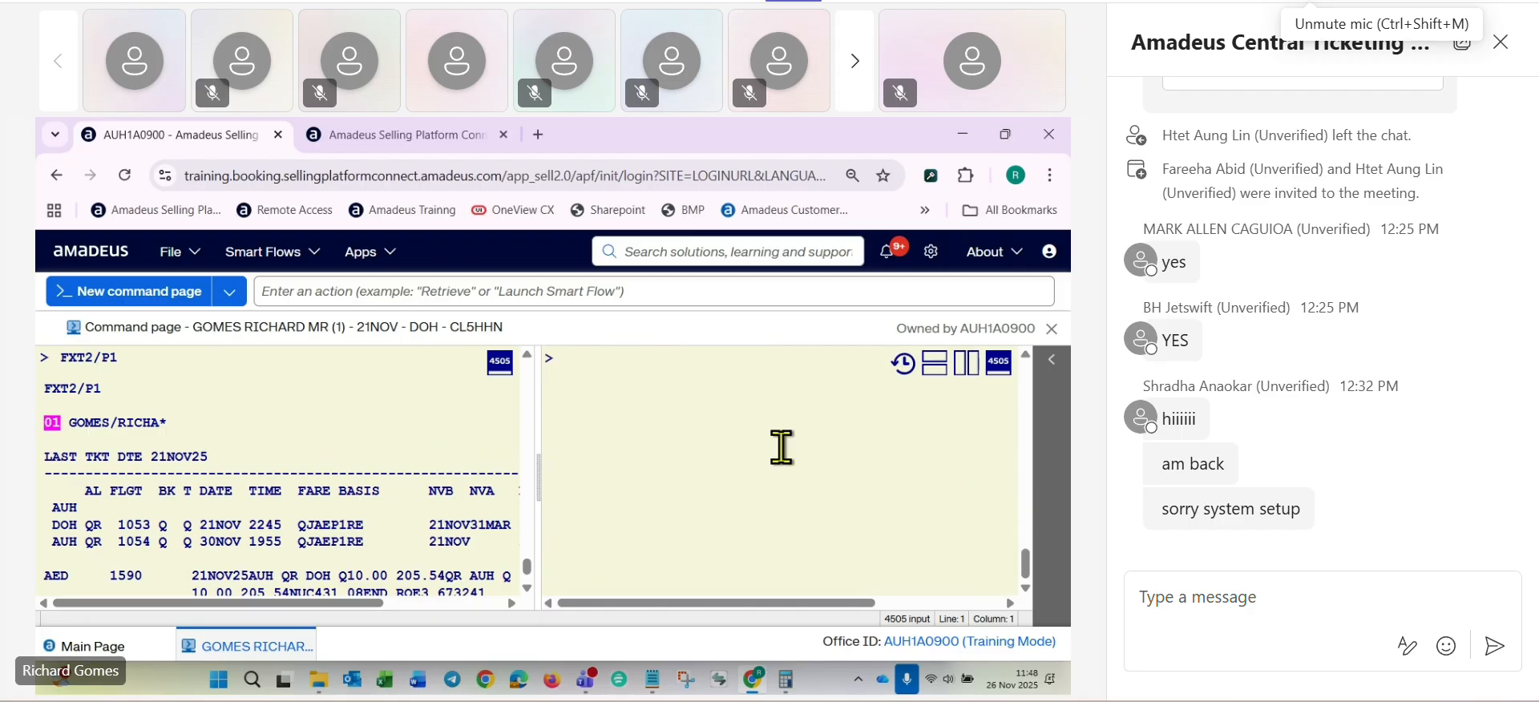
pyautogui.click(847, 483)
pyautogui.write('RTTN')
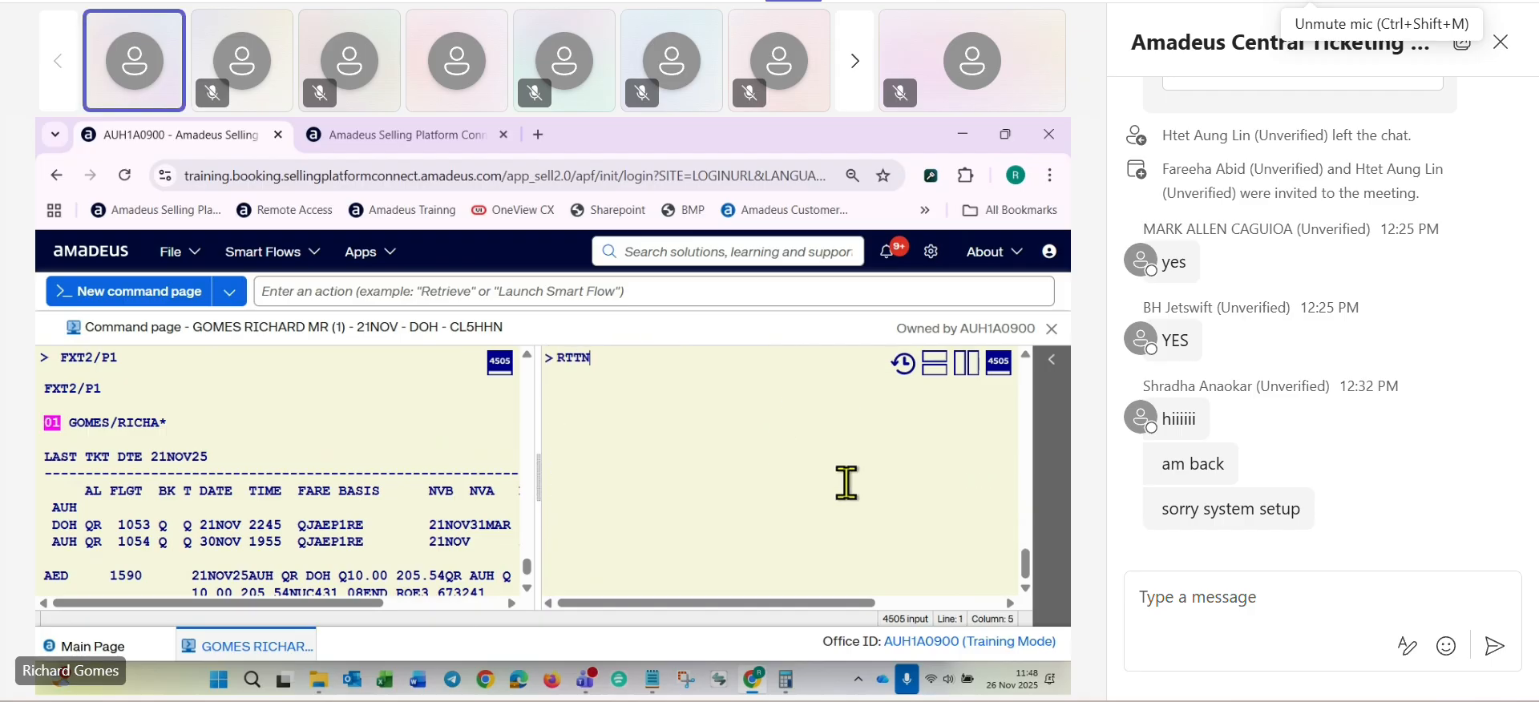
pyautogui.press('Return')
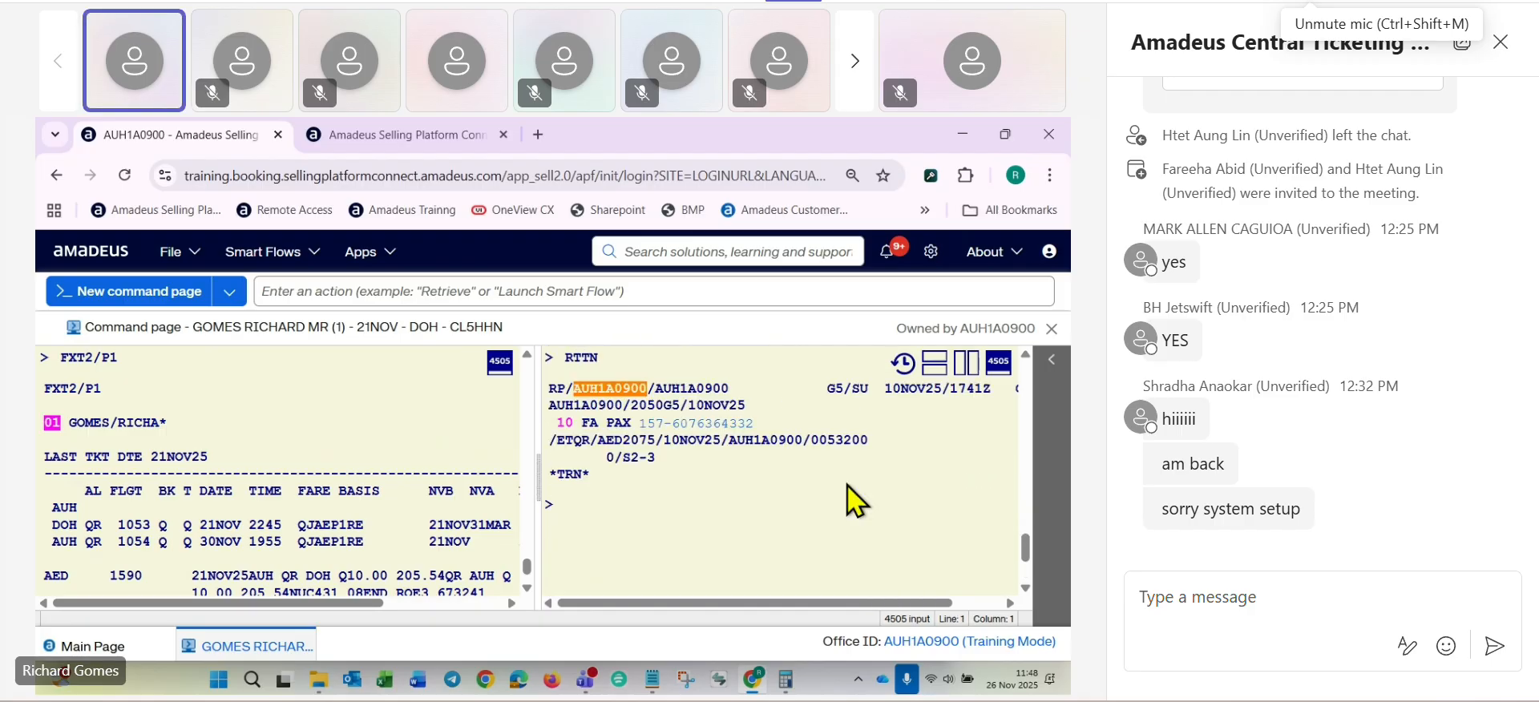
# - Display the issued electronic ticket from PNR line 10 with TWD/L10
pyautogui.write('TWD/')
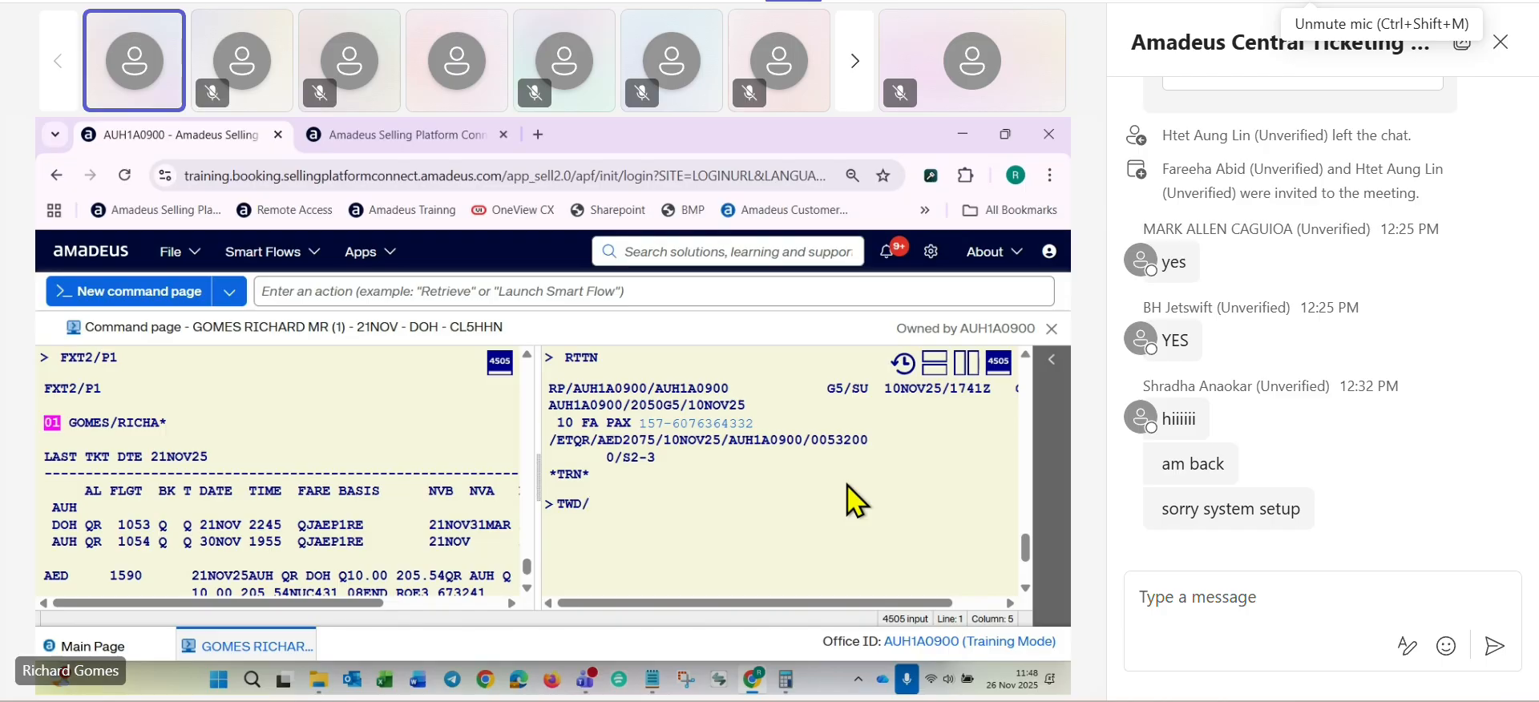
pyautogui.write('L10')
pyautogui.press('Return')
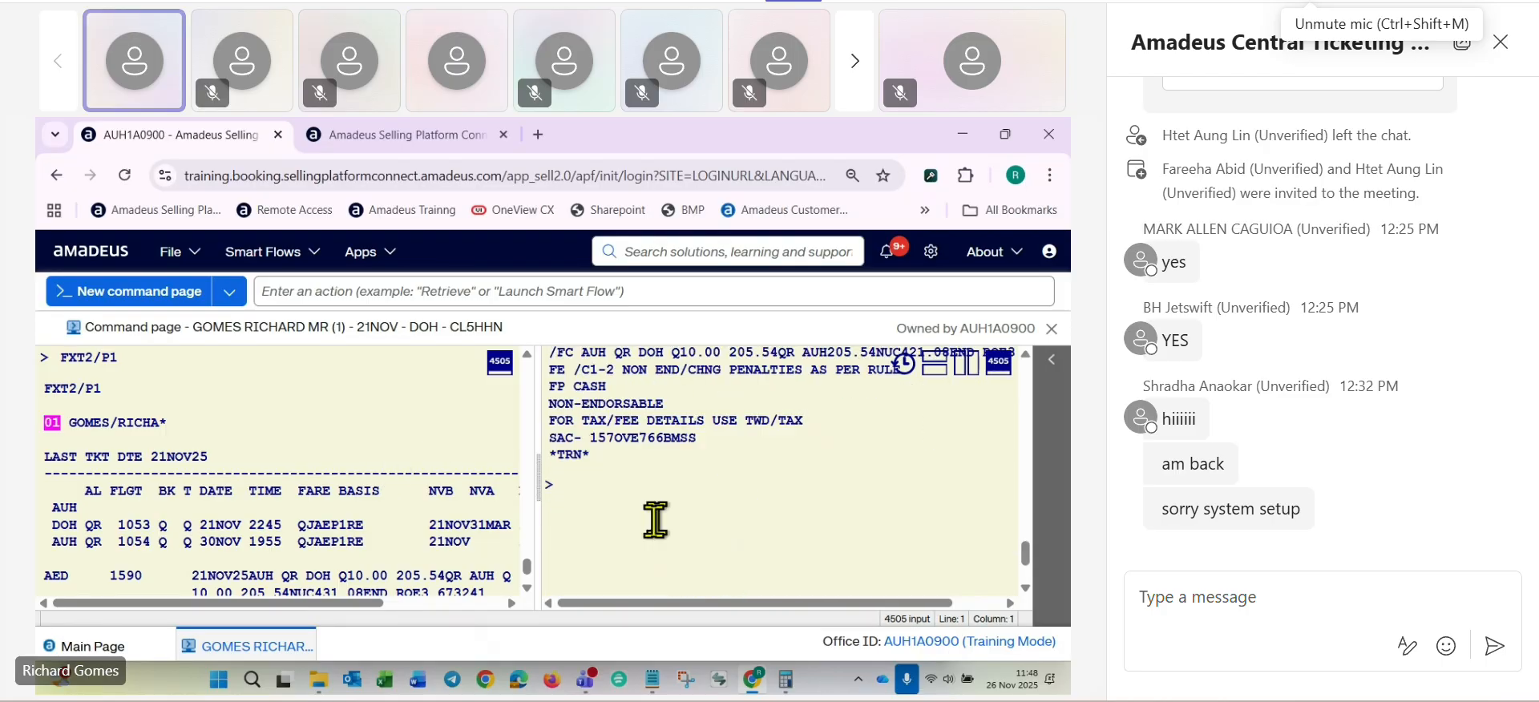
# - Display the issued ticket's tax breakdown with TWD/TAX
pyautogui.write('T')
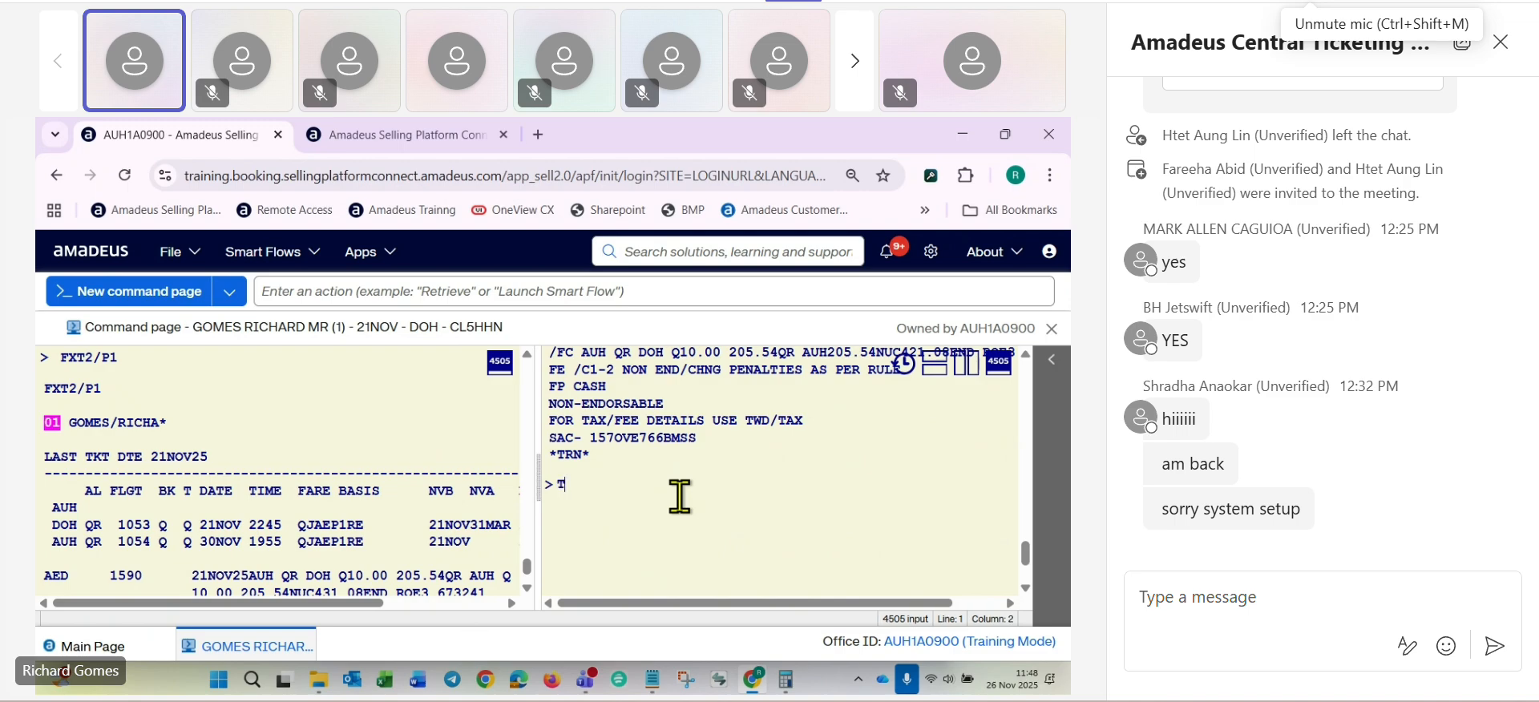
pyautogui.write('/T')
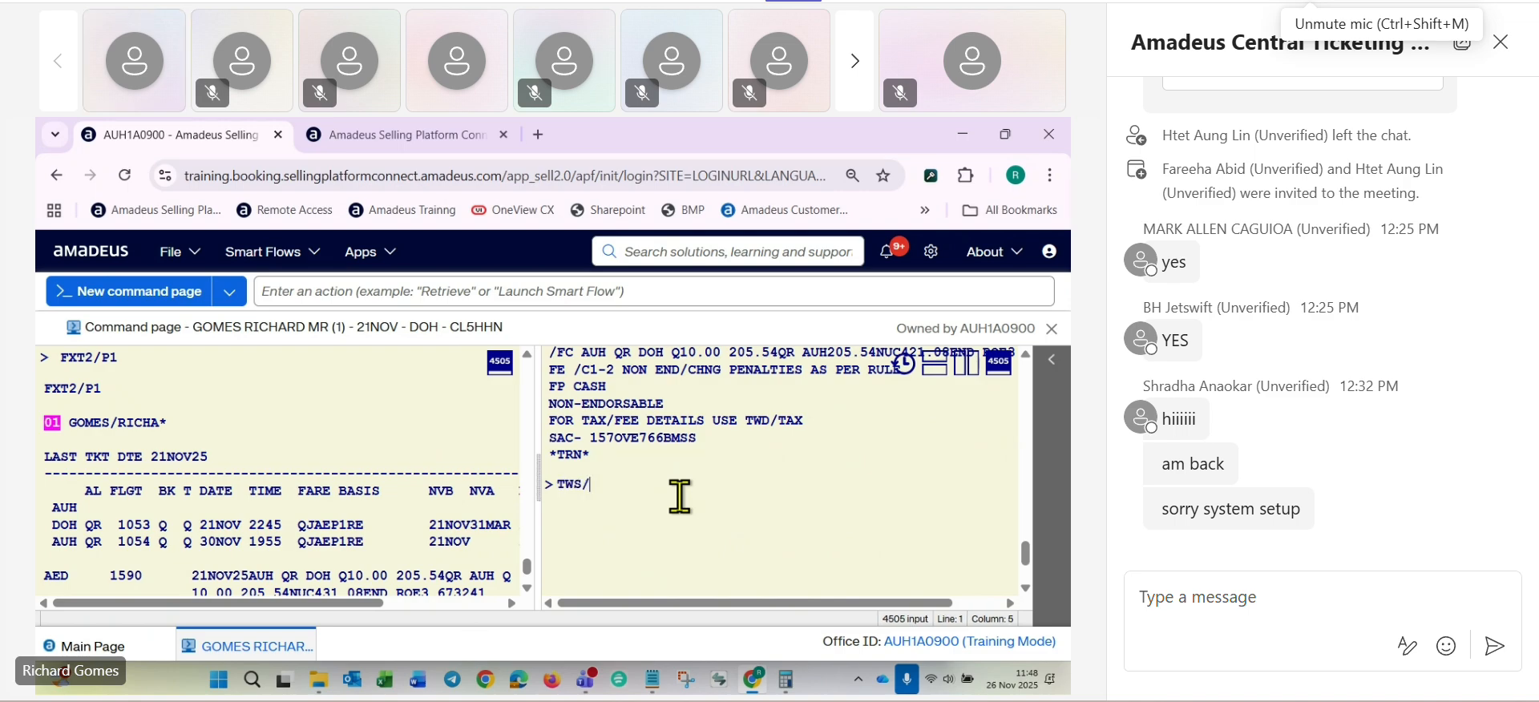
pyautogui.press('BackSpace')
pyautogui.press('BackSpace')
pyautogui.press('BackSpace')
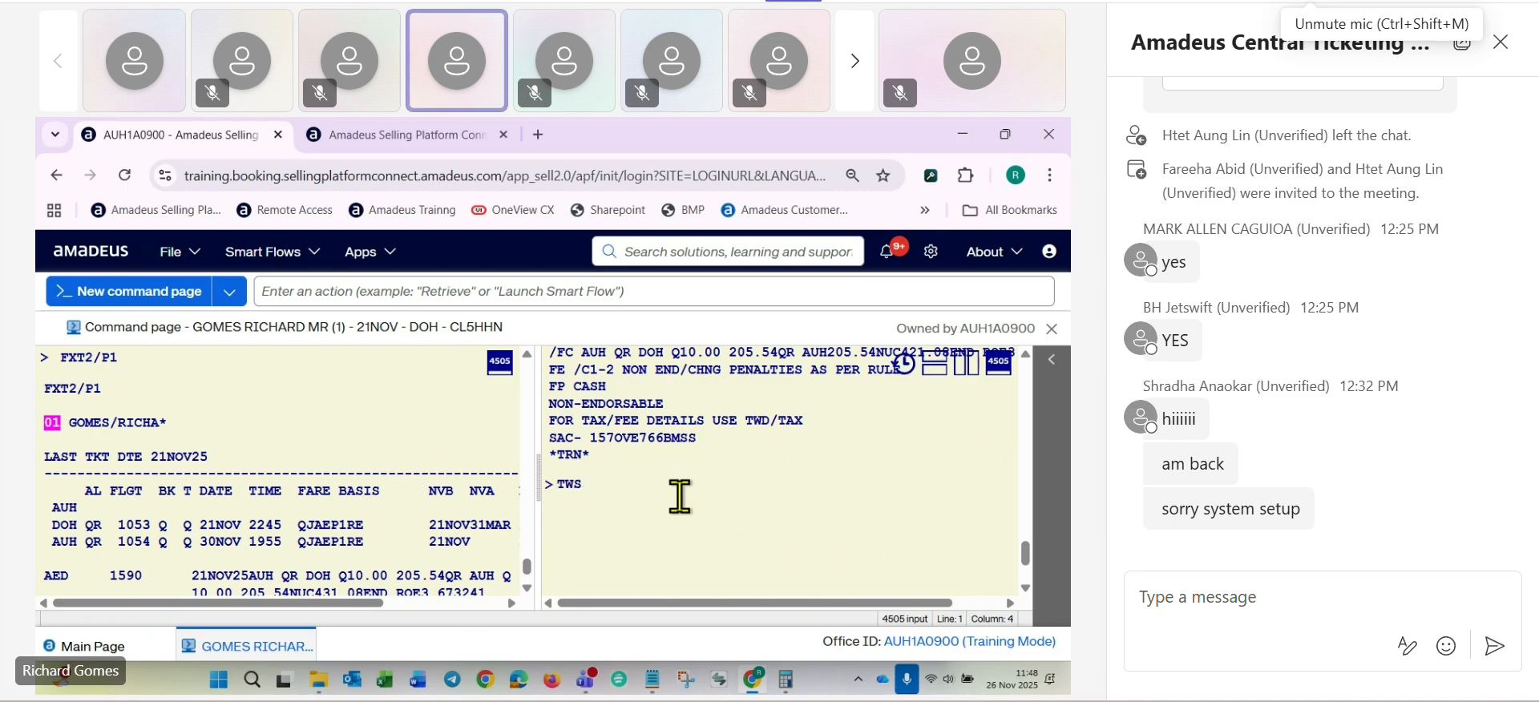
pyautogui.write('D/T')
pyautogui.write('A')
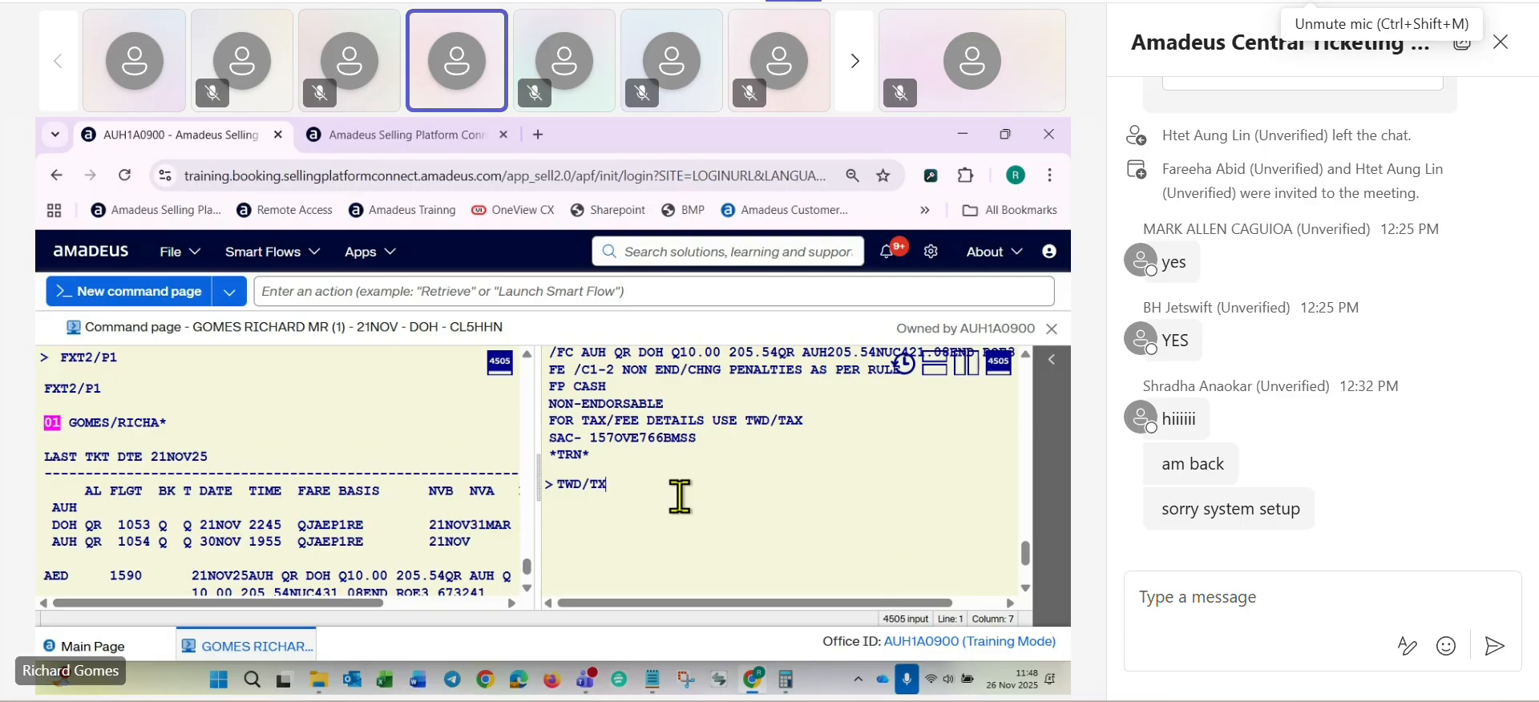
pyautogui.write('X')
pyautogui.press('Return')
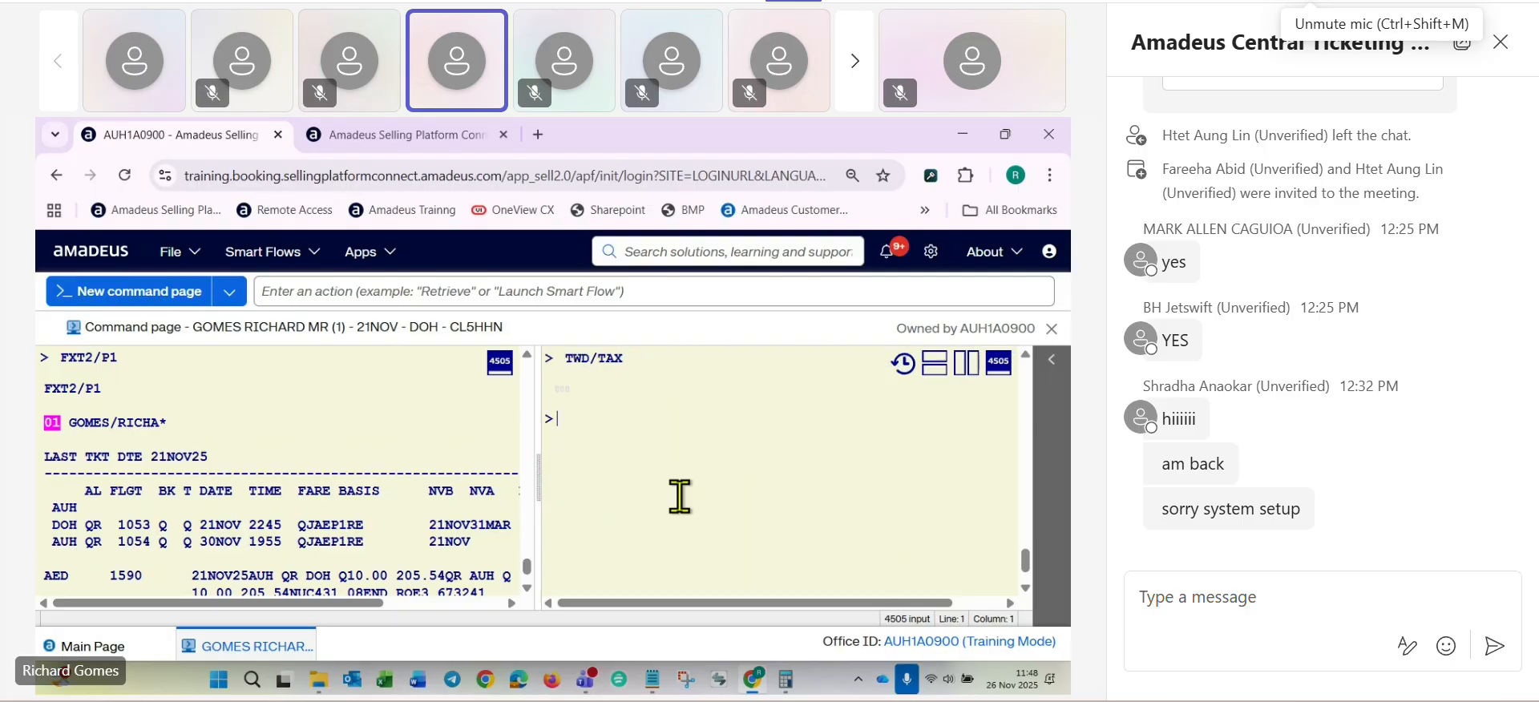
# - Compare the base fare on the issued ticket with the base fare in the new historical pricing
pyautogui.scroll(5, 664, 502)
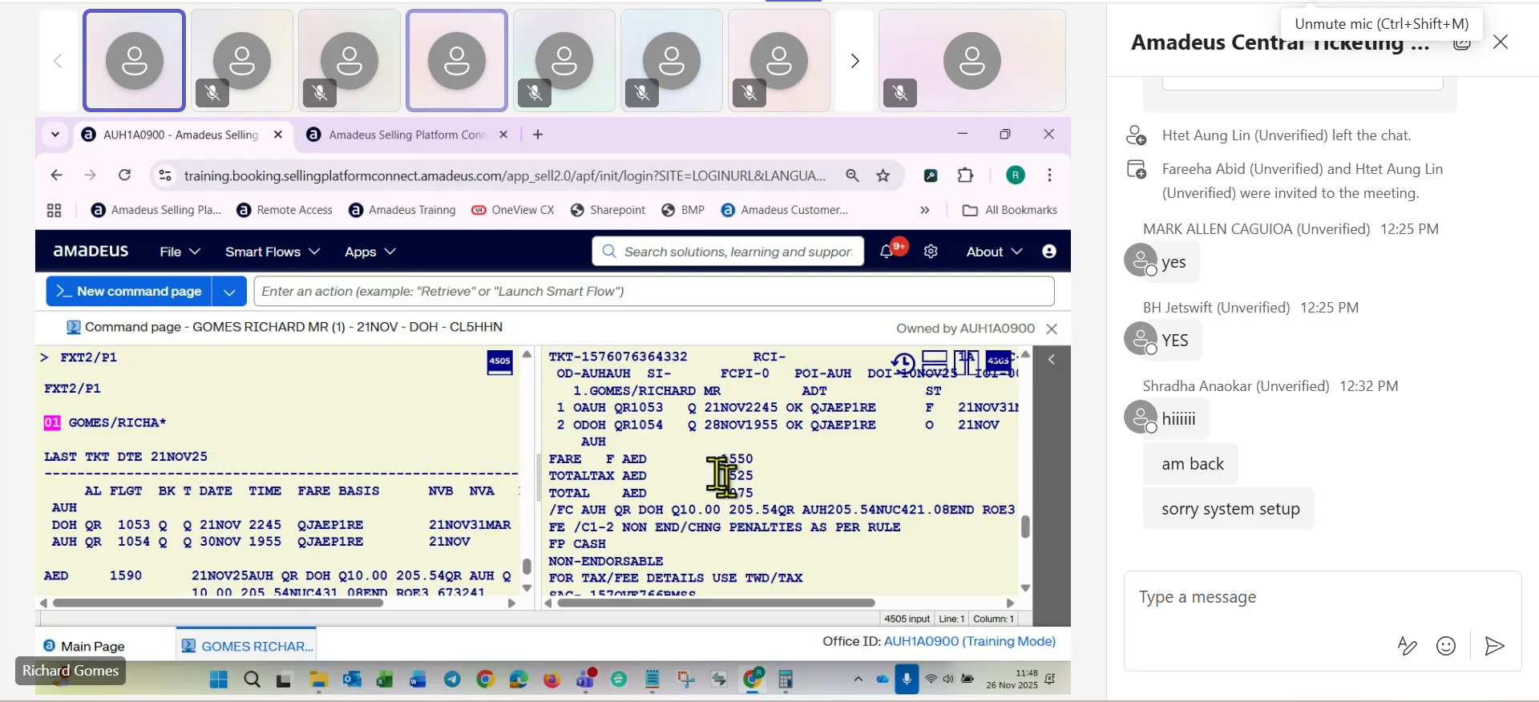
pyautogui.scroll(-2, 119, 473)
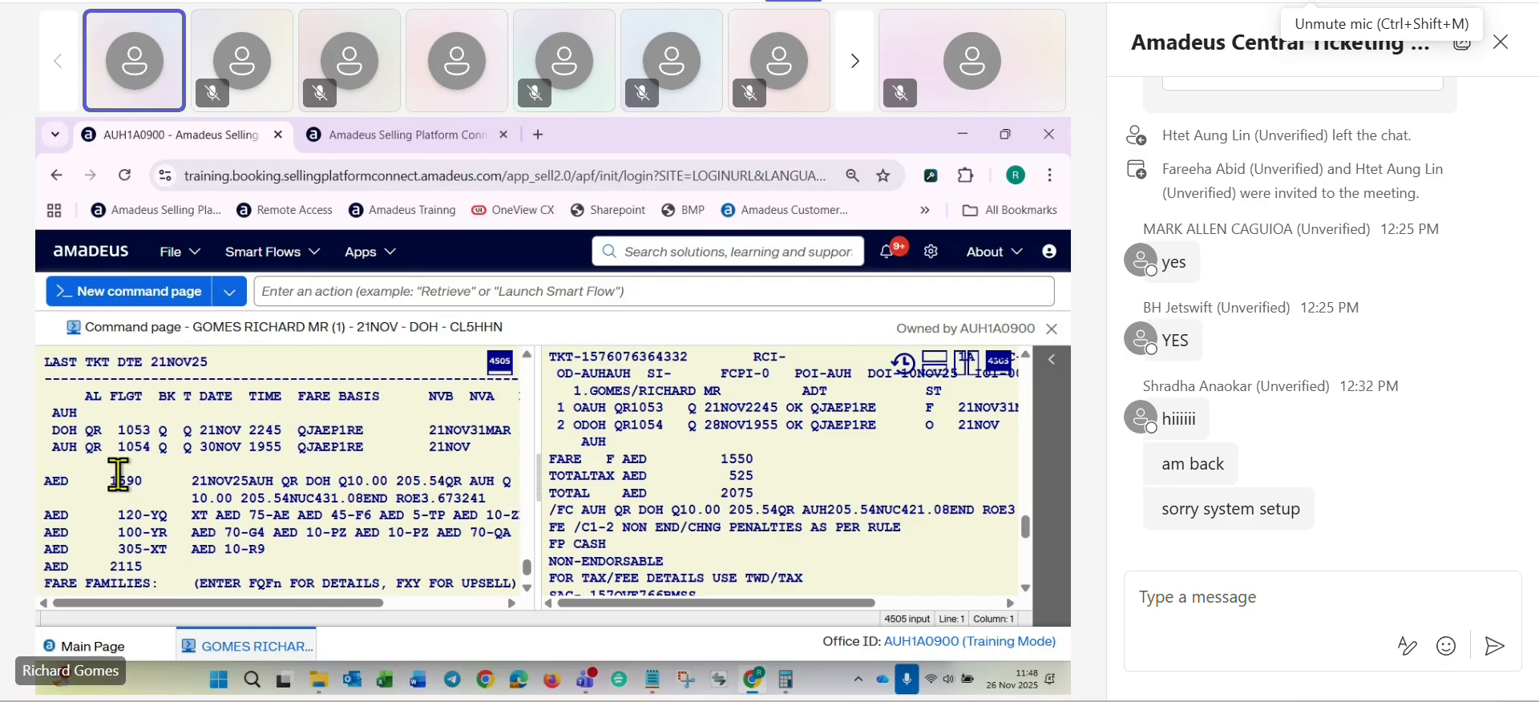
pyautogui.scroll(-2, 118, 473)
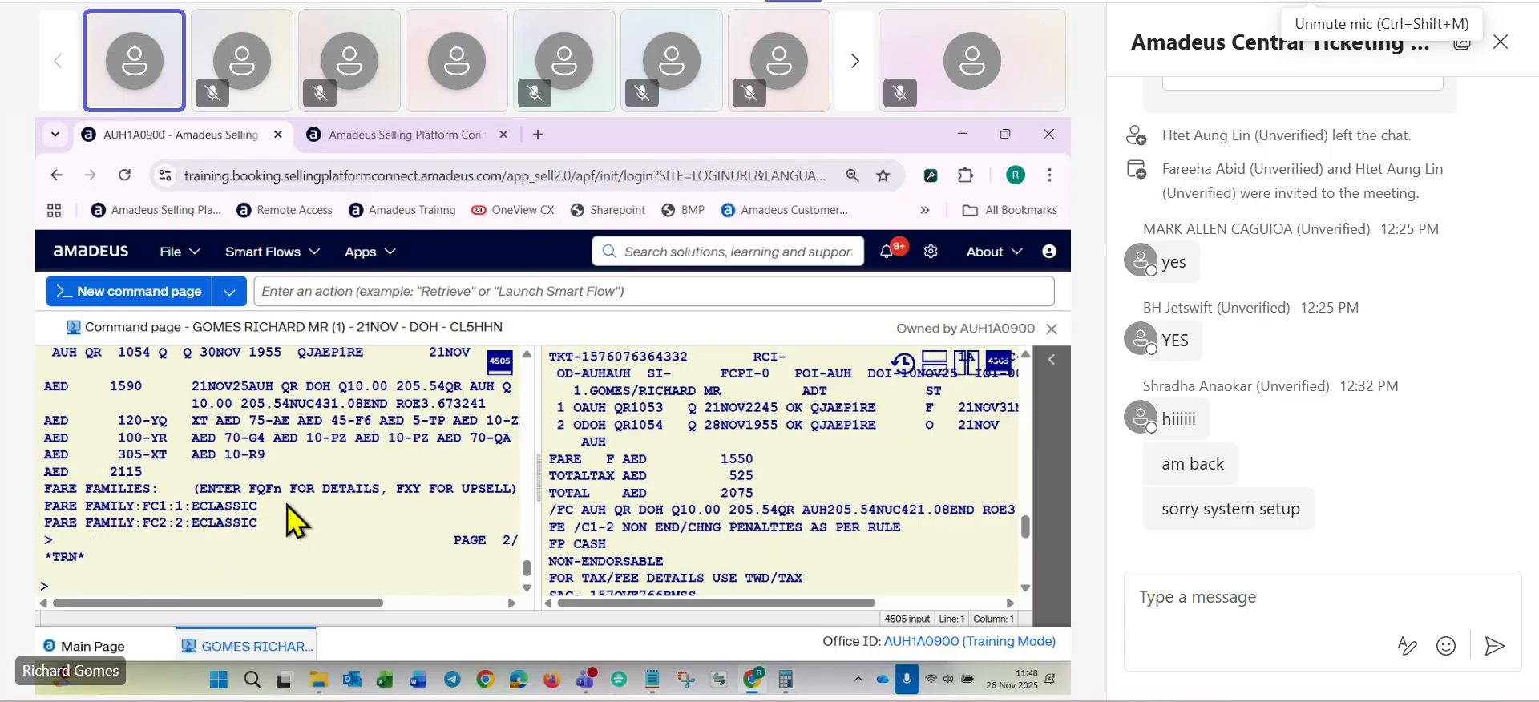
pyautogui.doubleClick(727, 461)
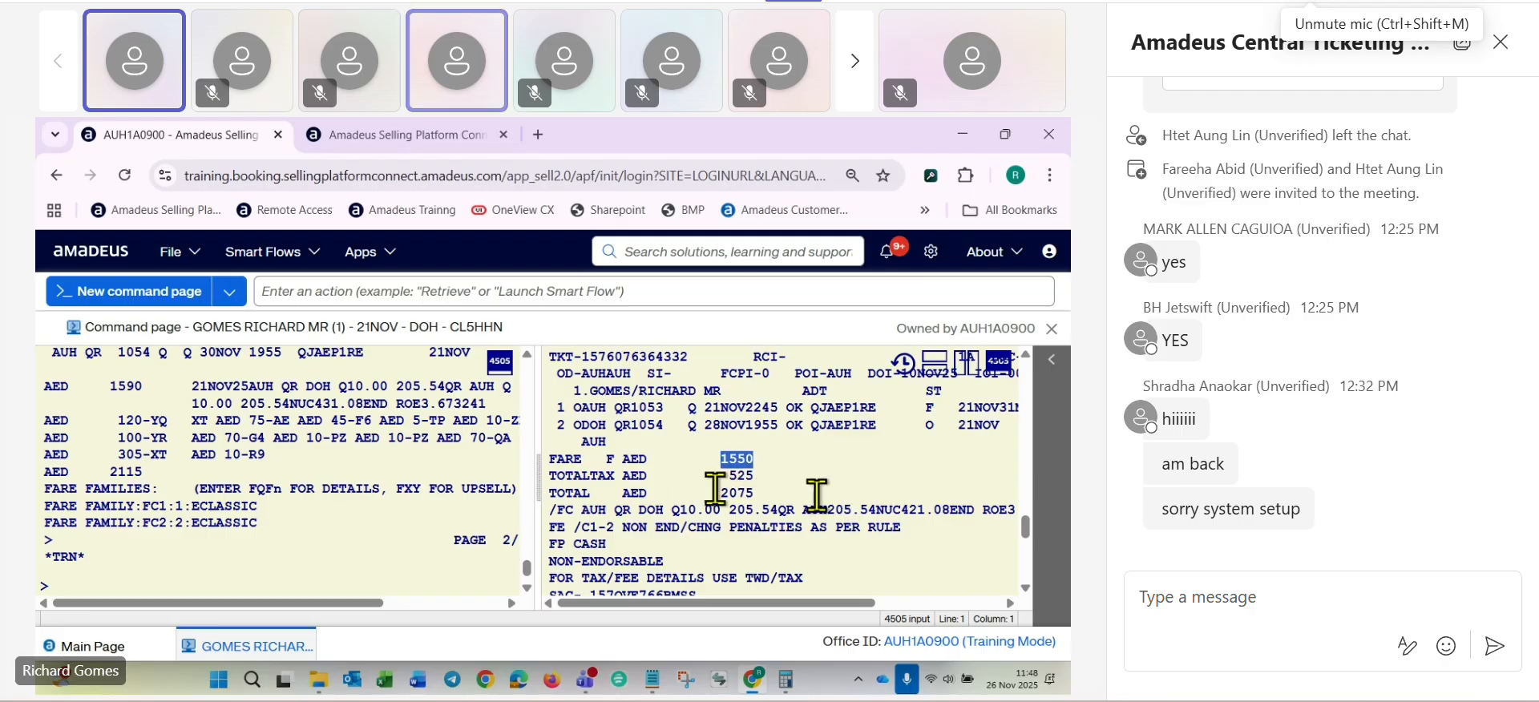
pyautogui.moveTo(100, 385); pyautogui.dragTo(167, 388)
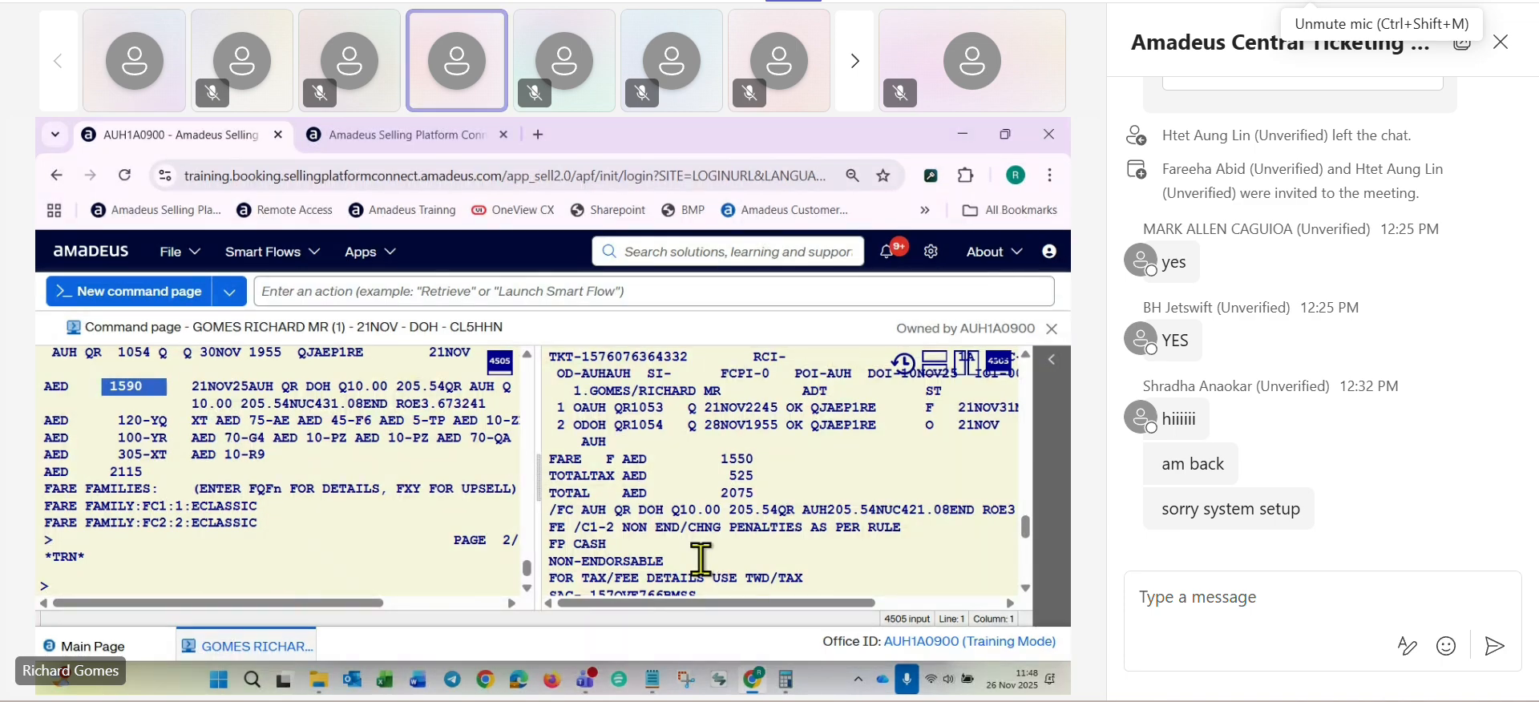
# - Switch to the course notes in Notepad and add the line "AED40 FARE DIFF" below the change fee entry
pyautogui.click(655, 682)
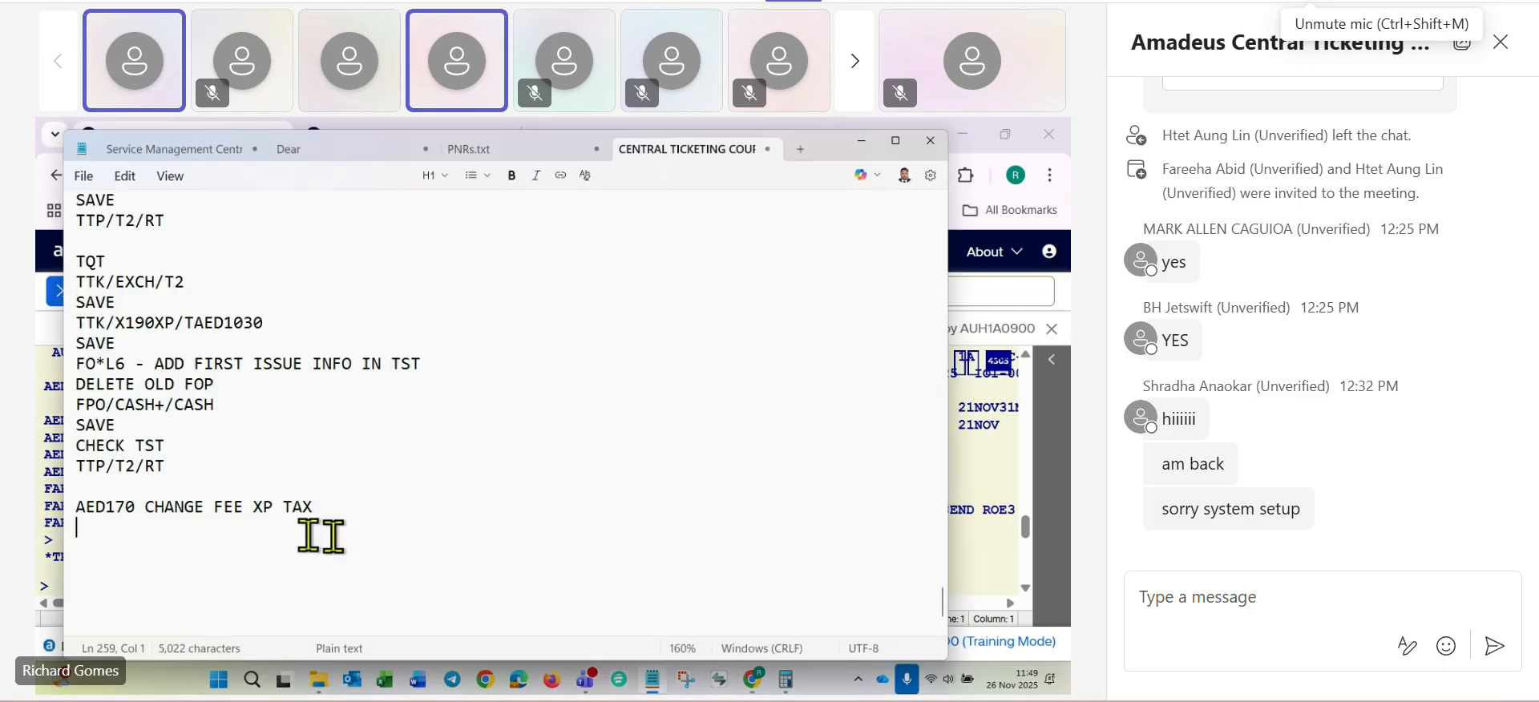
pyautogui.write('AED')
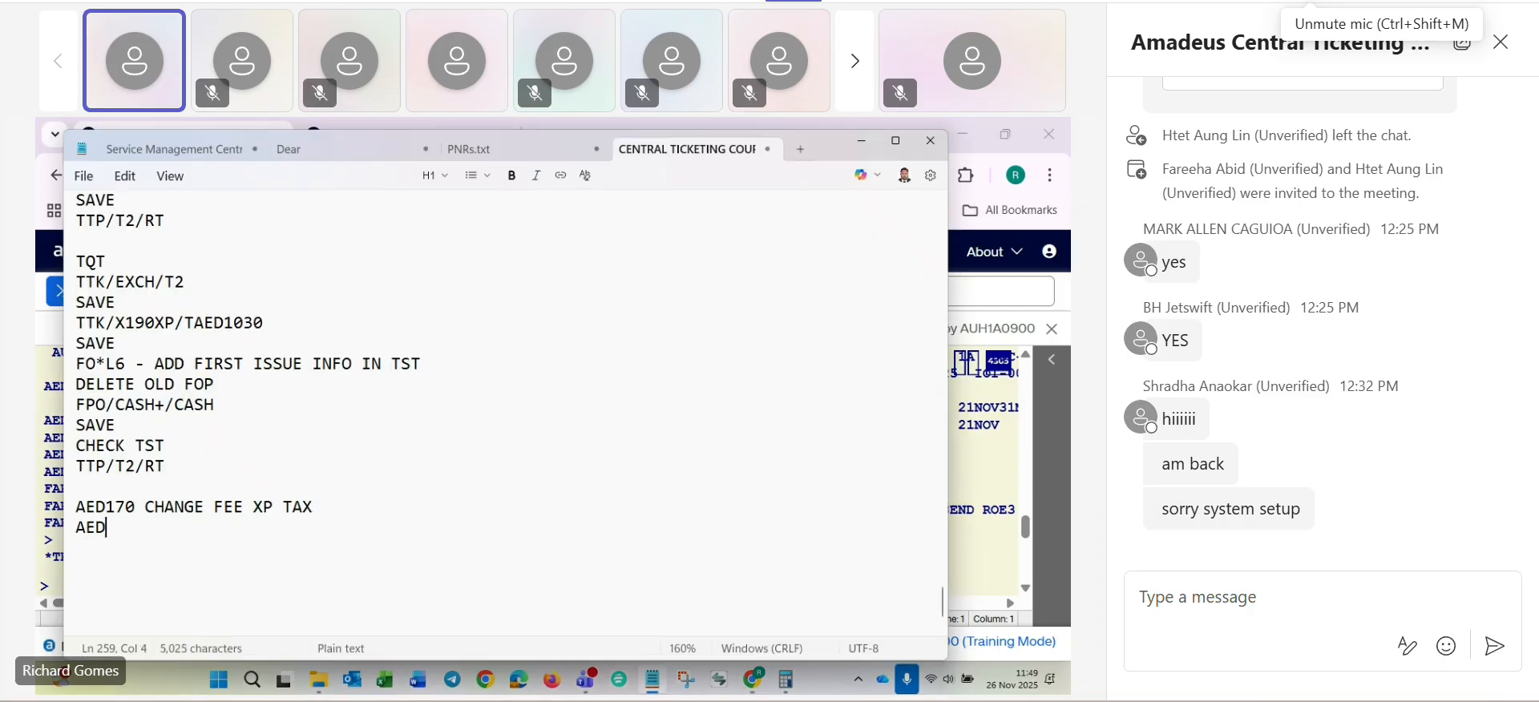
pyautogui.write('40   ')
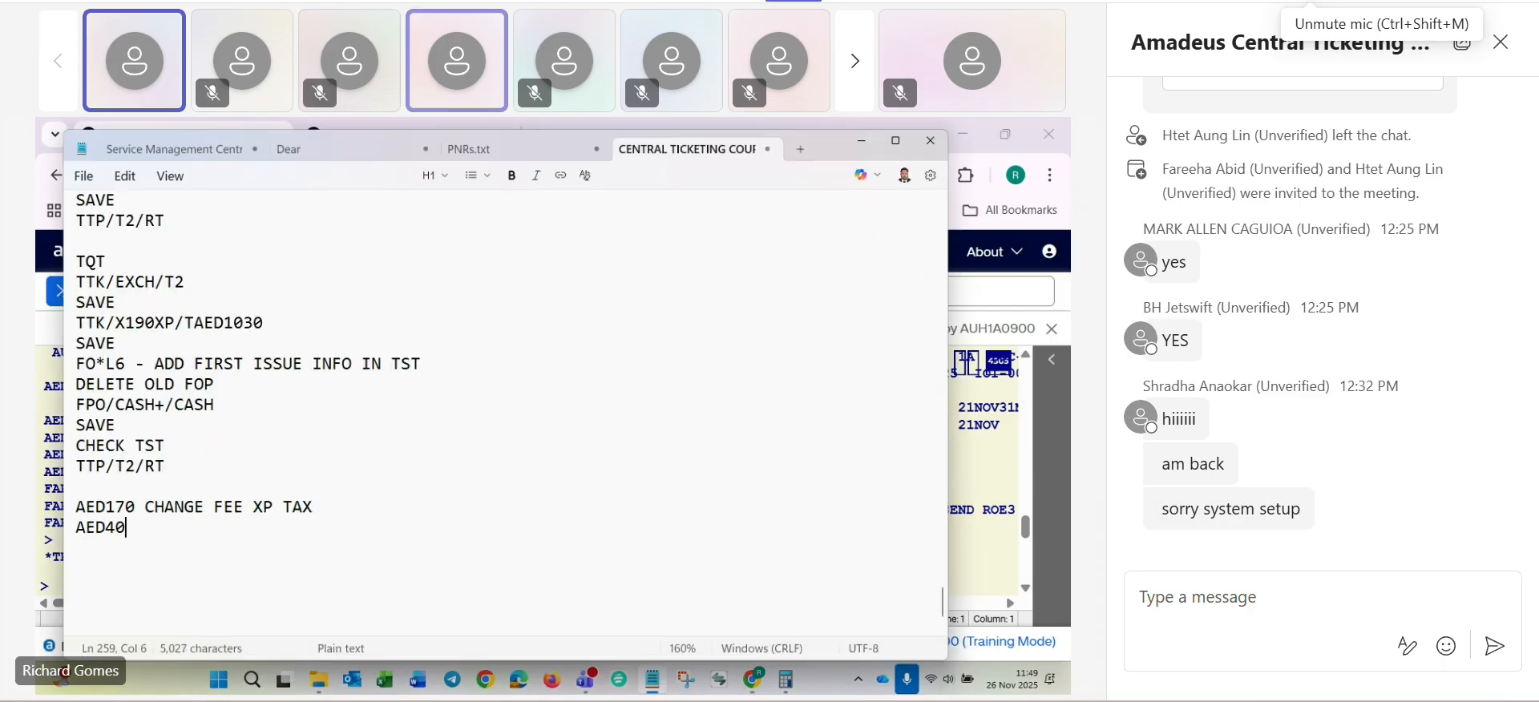
pyautogui.write('FAR')
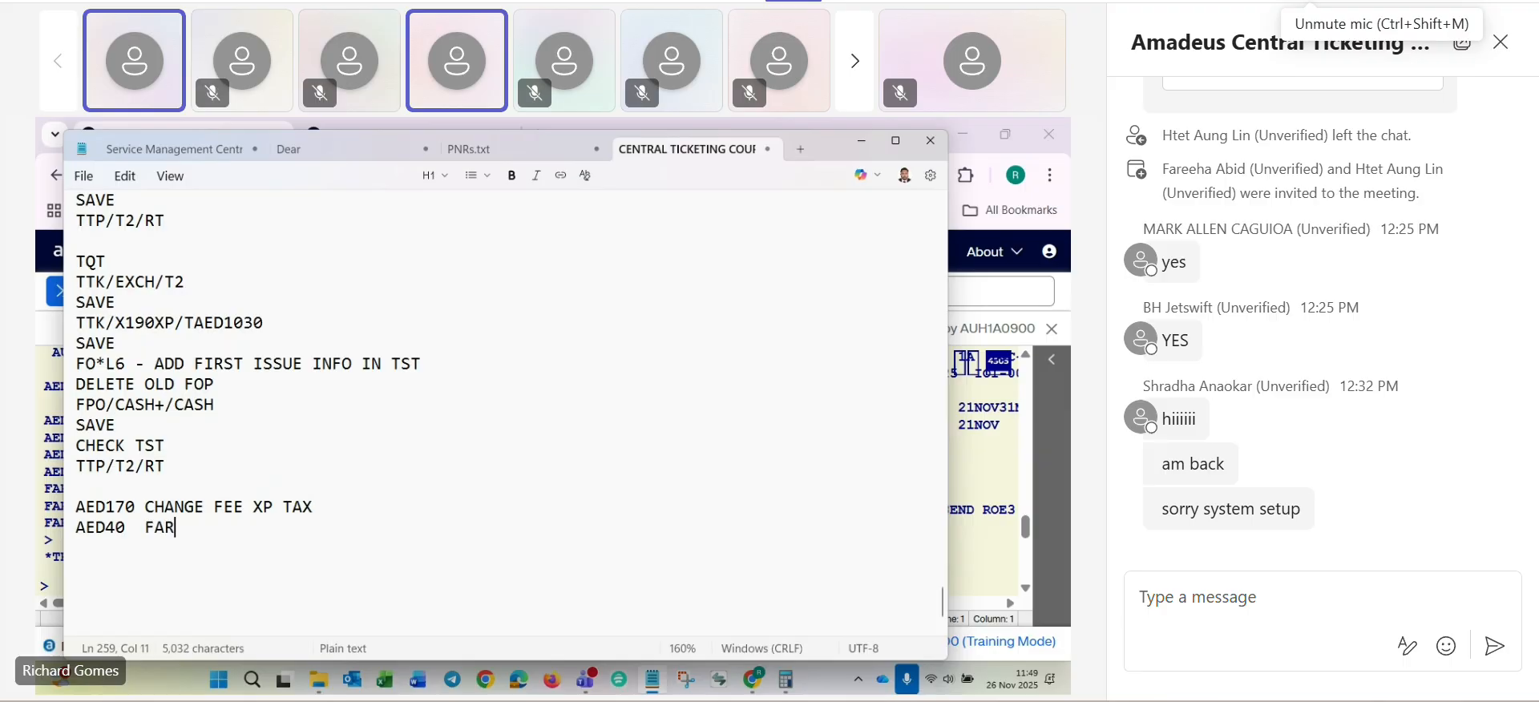
pyautogui.write('E DIFF')
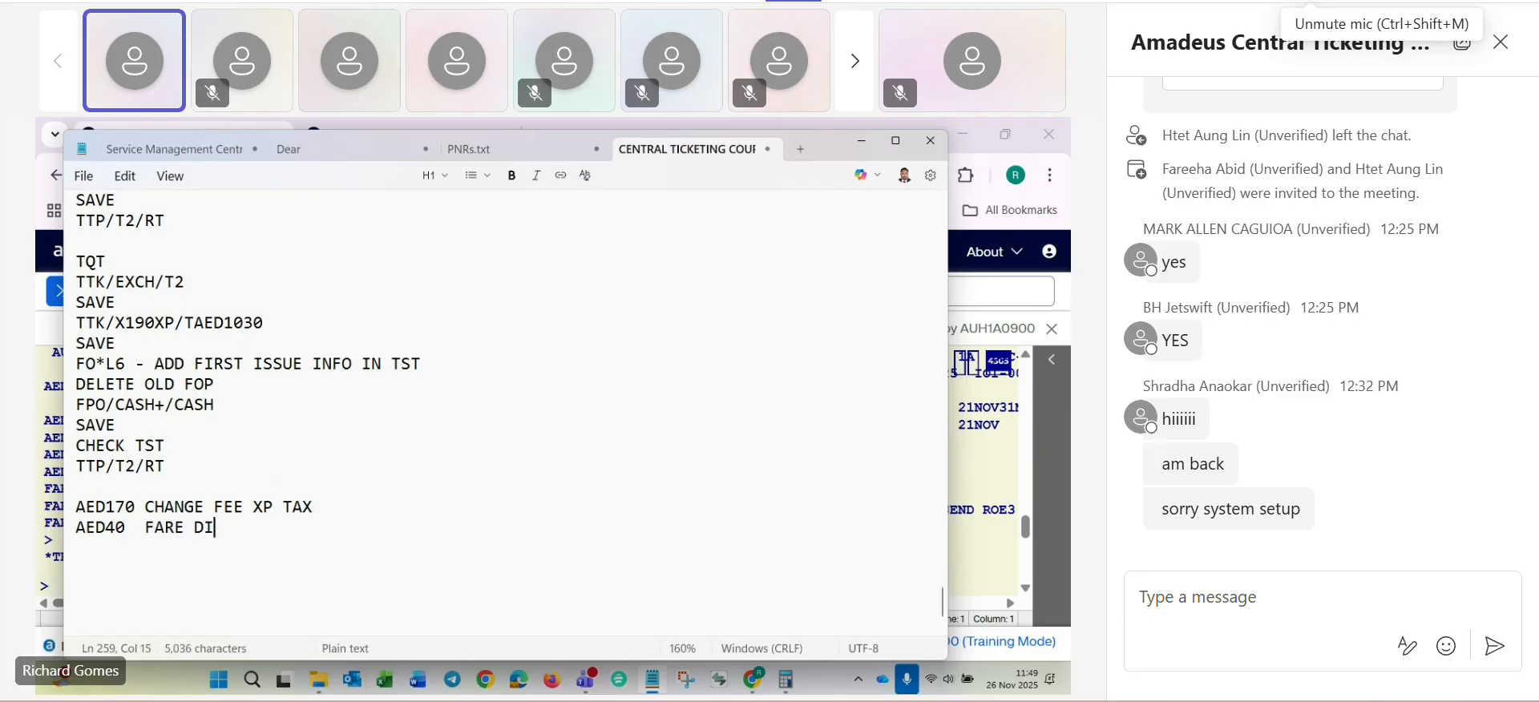
pyautogui.press('Return')
# - Switch back to Amadeus and compare the issued ticket's tax amounts with the taxes in the new pricing
pyautogui.hotkey('alt', 'Tab')
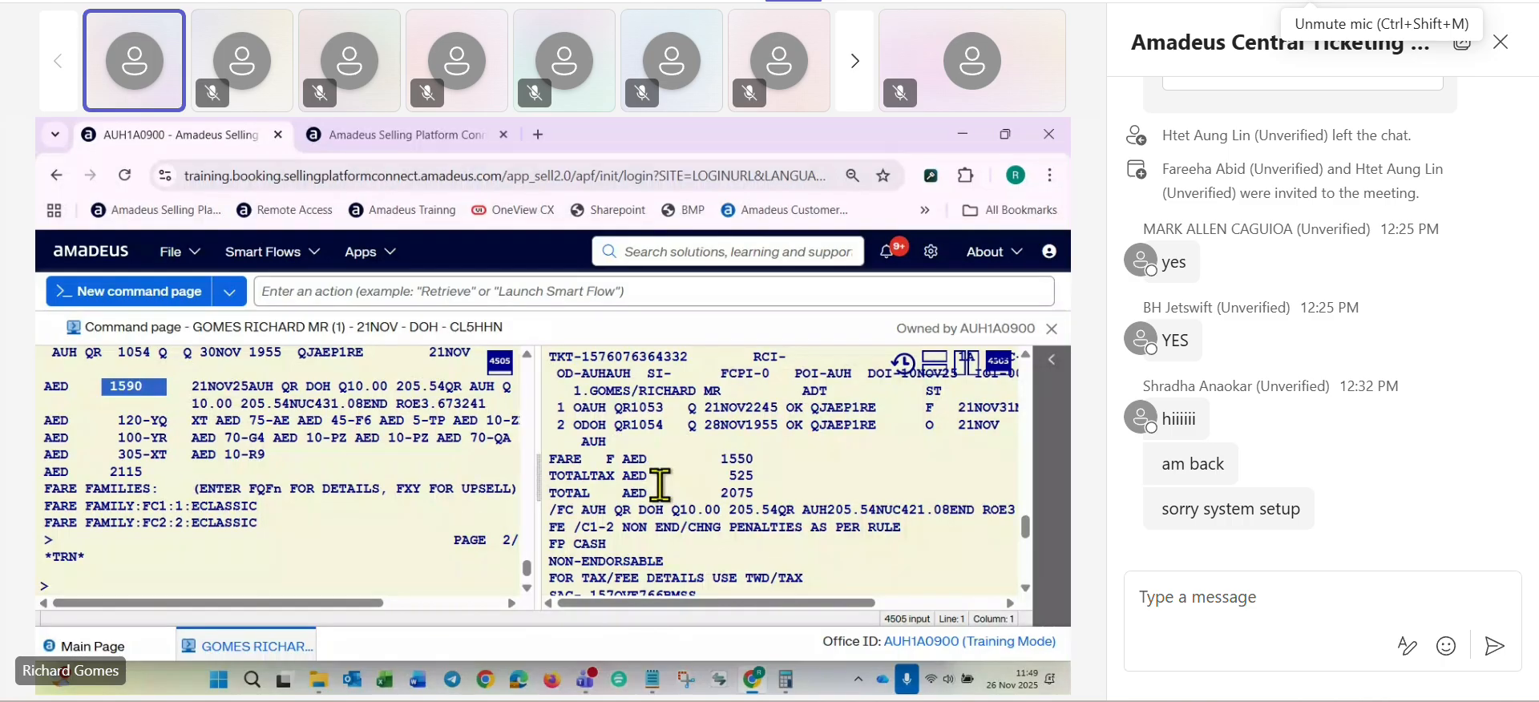
pyautogui.scroll(-2, 659, 486)
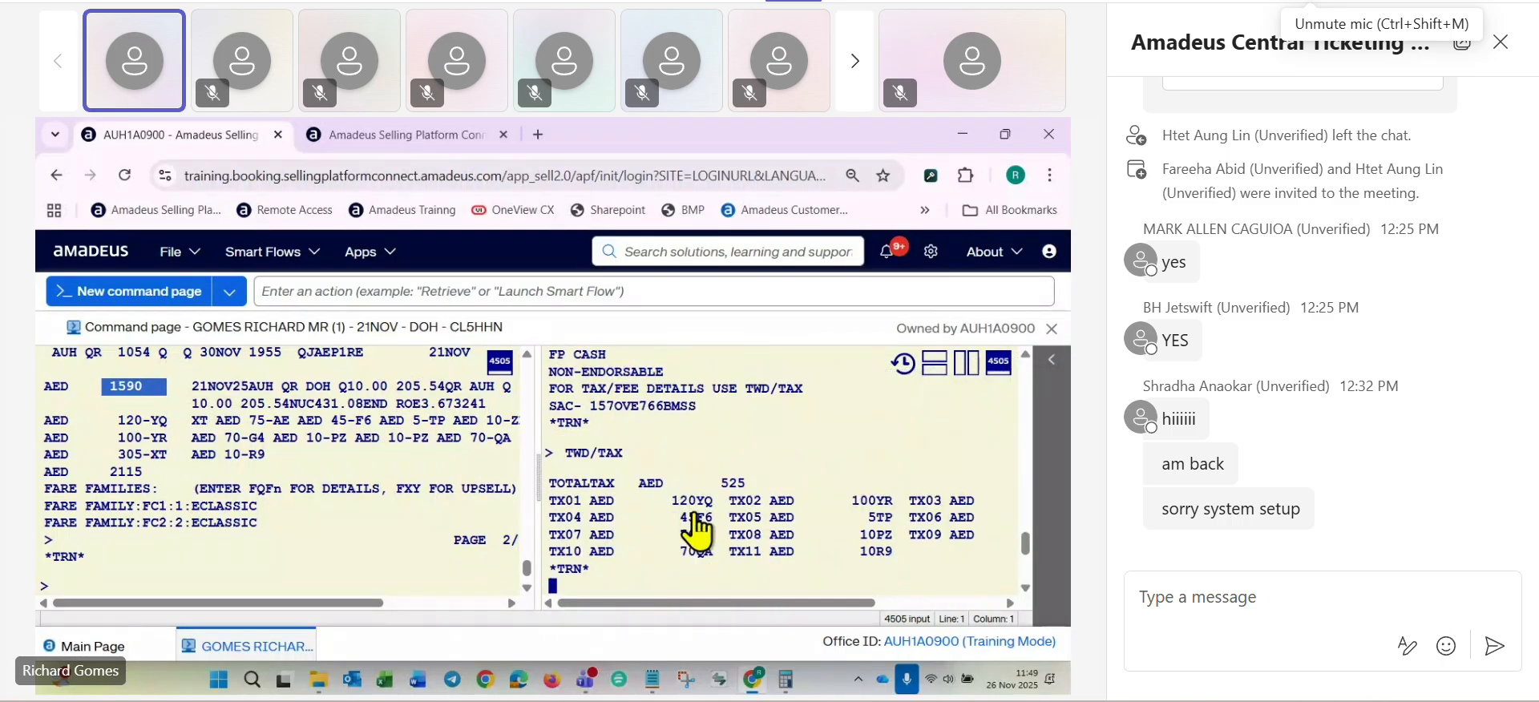
pyautogui.scroll(-2, 695, 525)
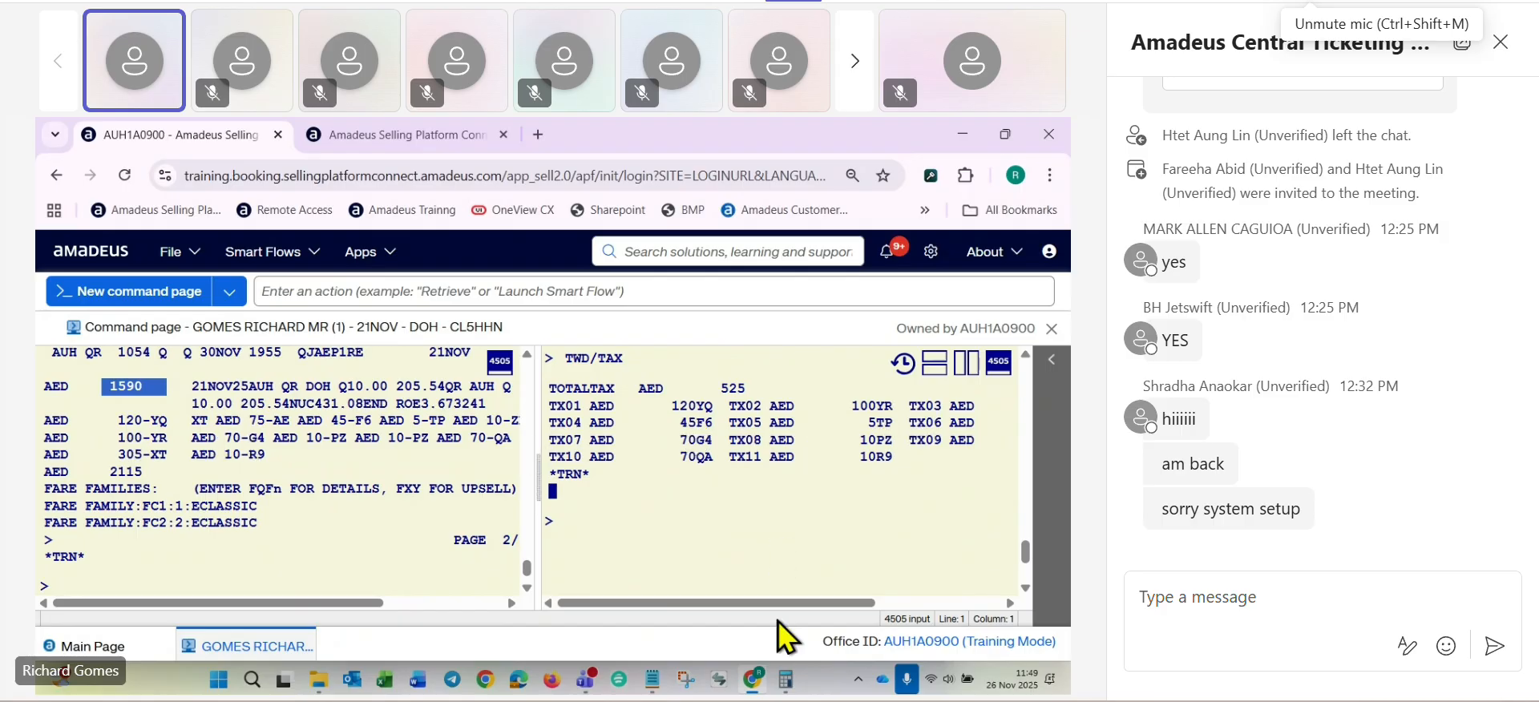
# - Check the AE tax and the remaining tax codes on the issued ticket against the new pricing
pyautogui.moveTo(781, 602); pyautogui.dragTo(853, 602)
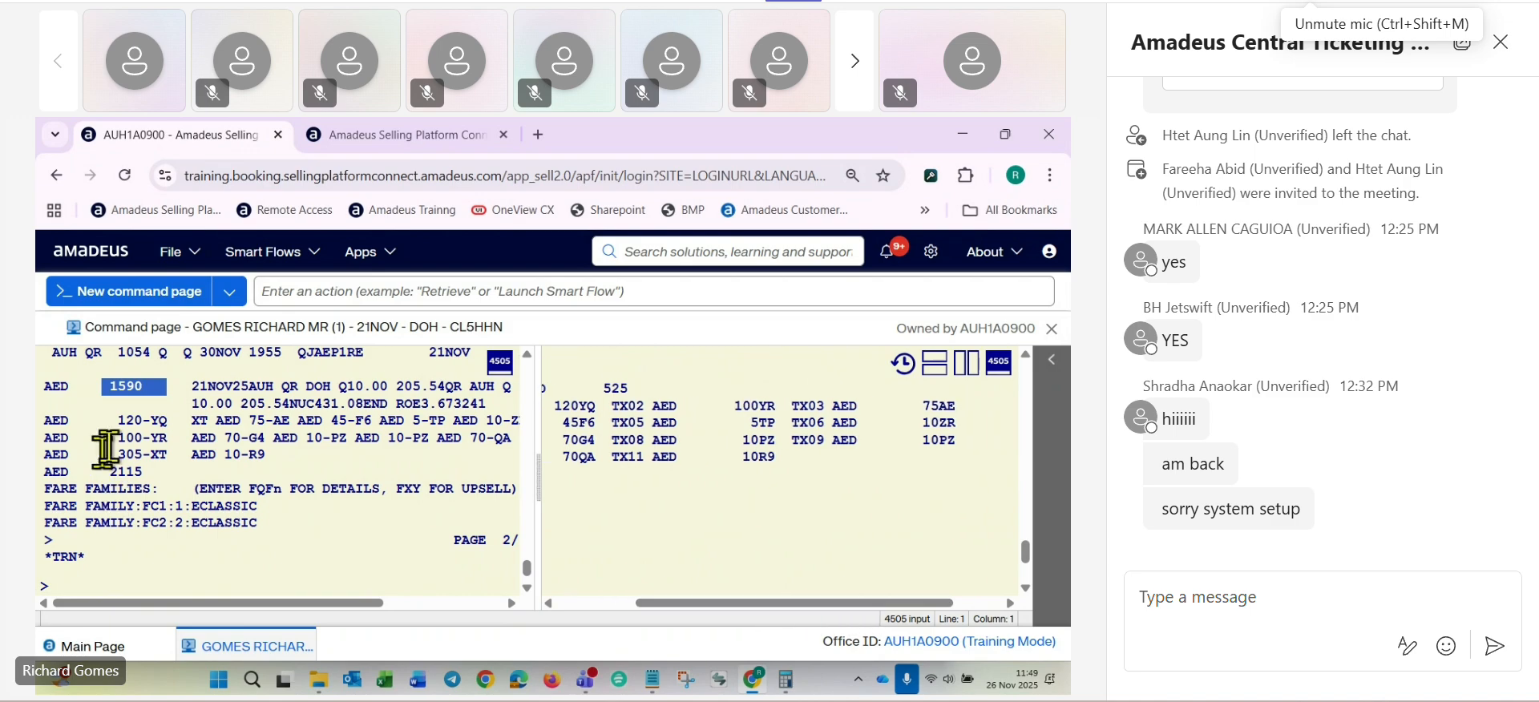
pyautogui.click(246, 423)
pyautogui.doubleClick(251, 421)
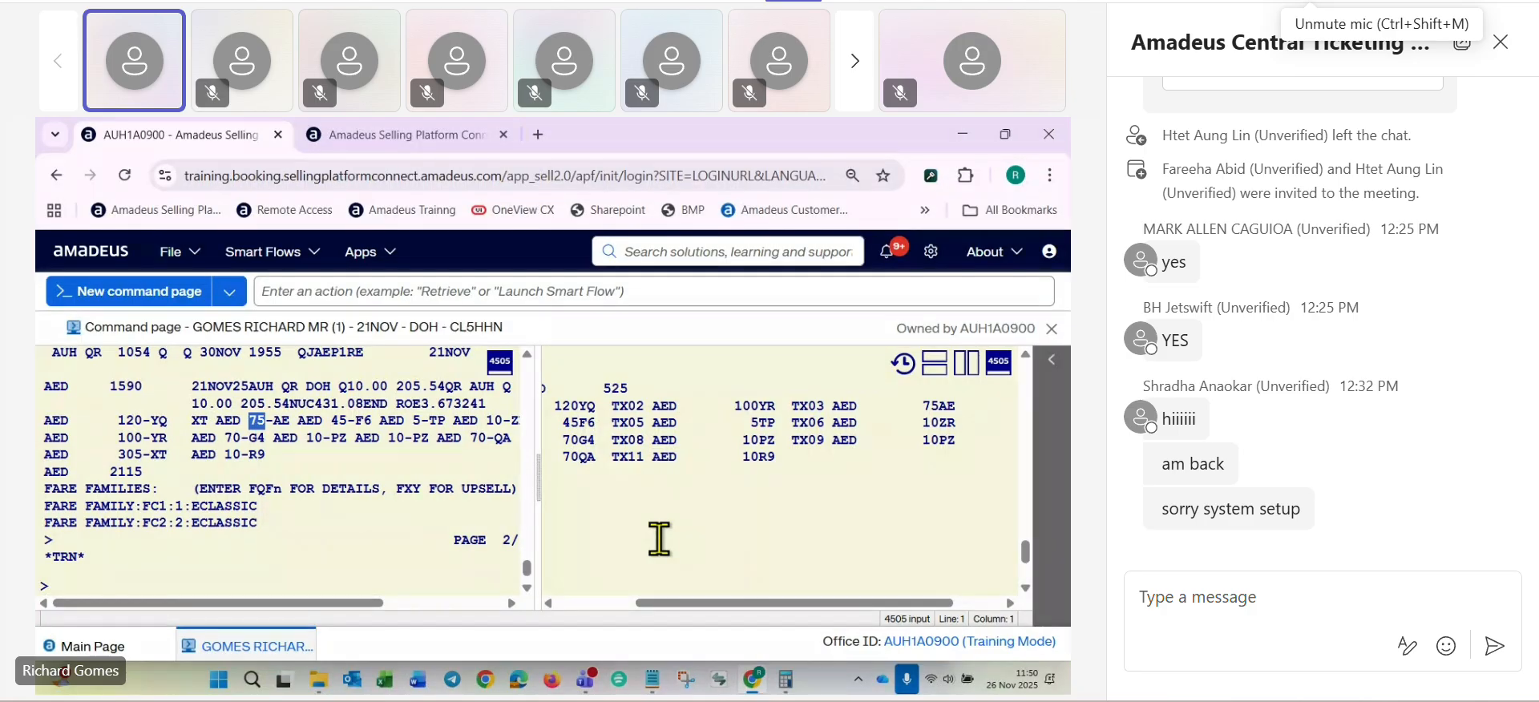
pyautogui.moveTo(651, 603); pyautogui.dragTo(533, 612)
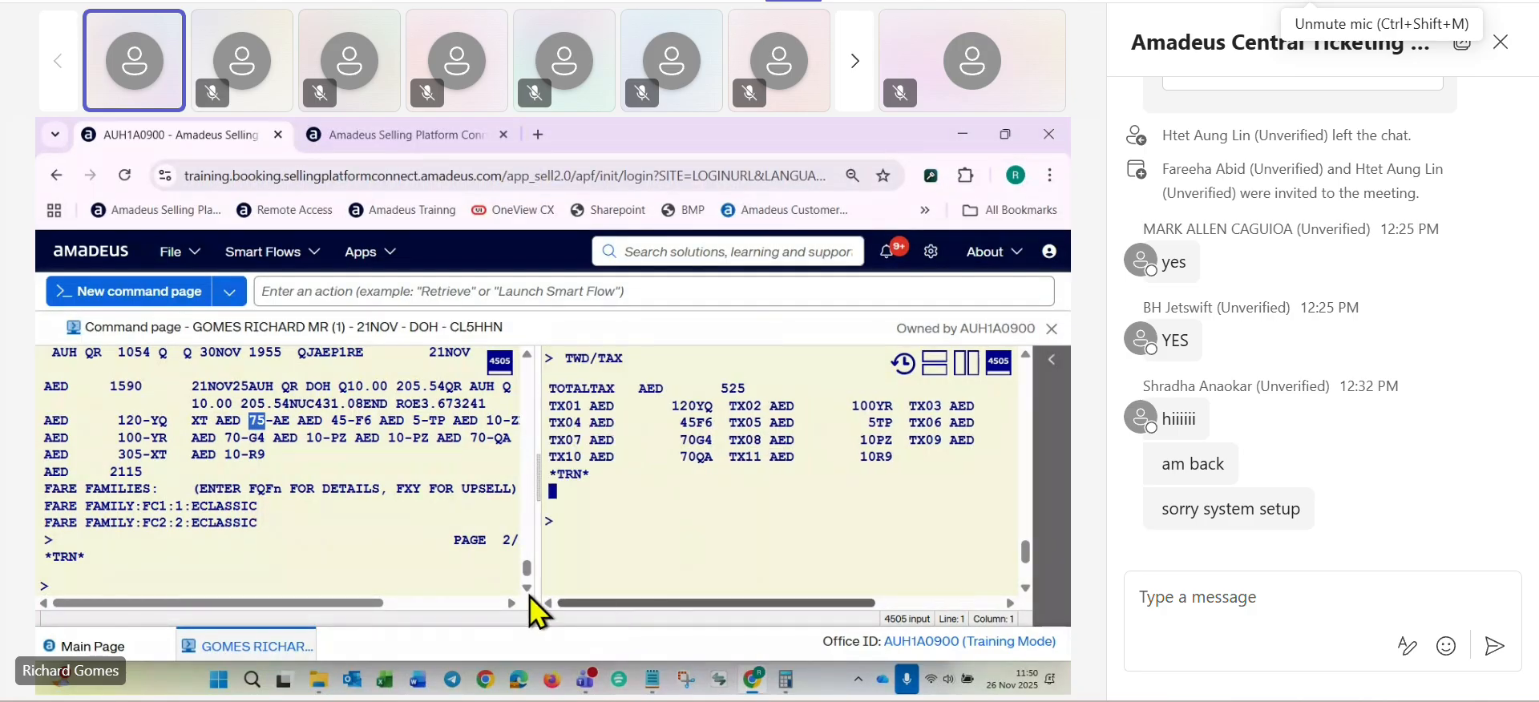
# - Switch to the Notepad course notes and add a dashed separator and the line "AED210 TOTAL ADC" below the fare difference
pyautogui.hotkey('alt', 'Tab')
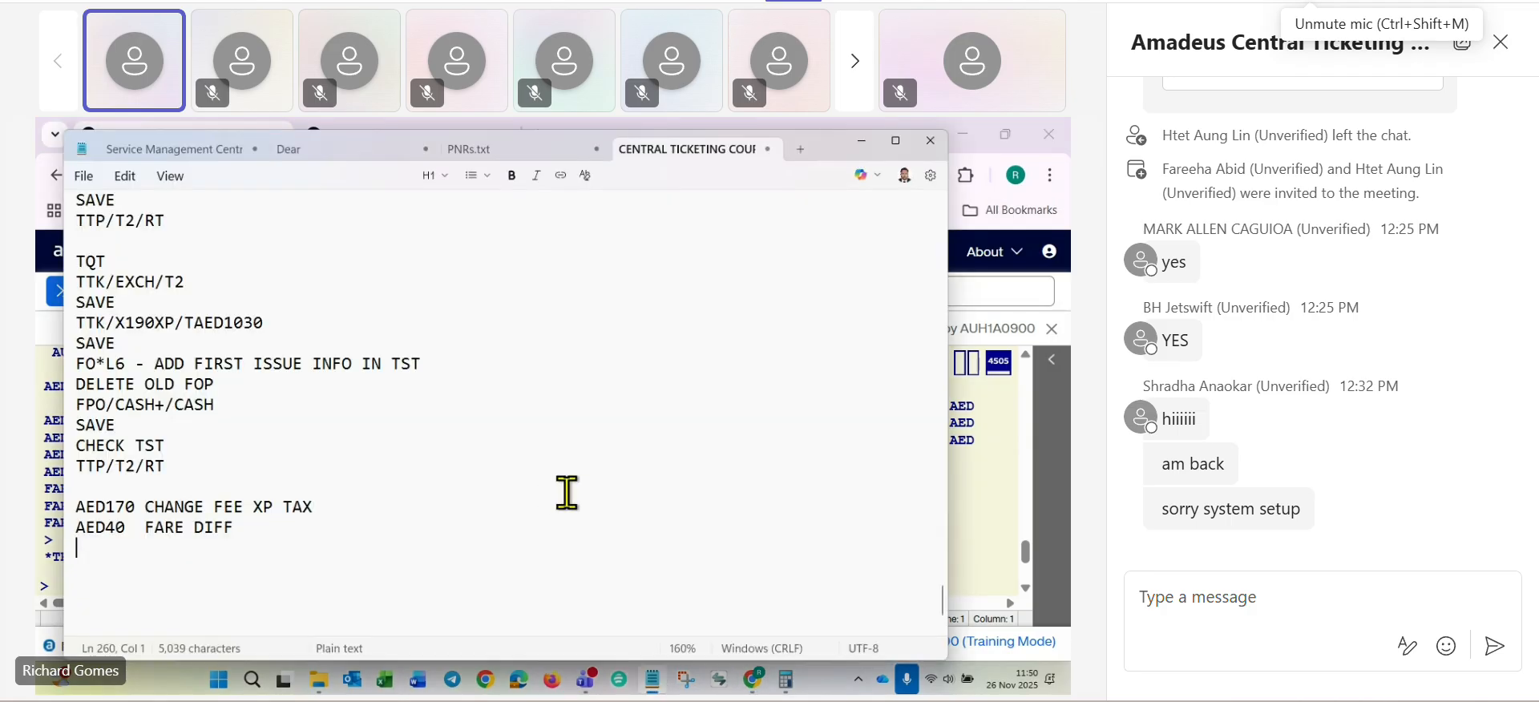
pyautogui.write('------------------------')
pyautogui.press('Return')
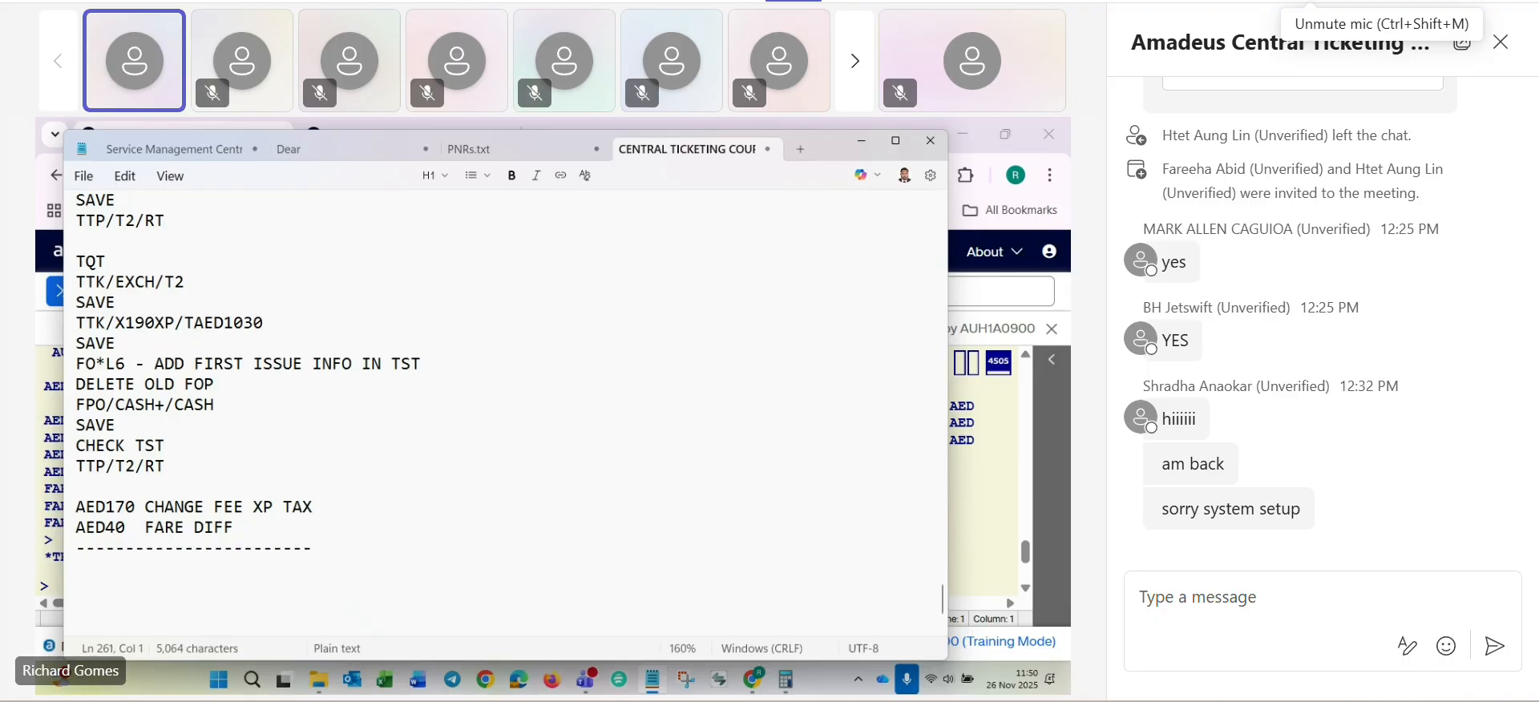
pyautogui.write('AED')
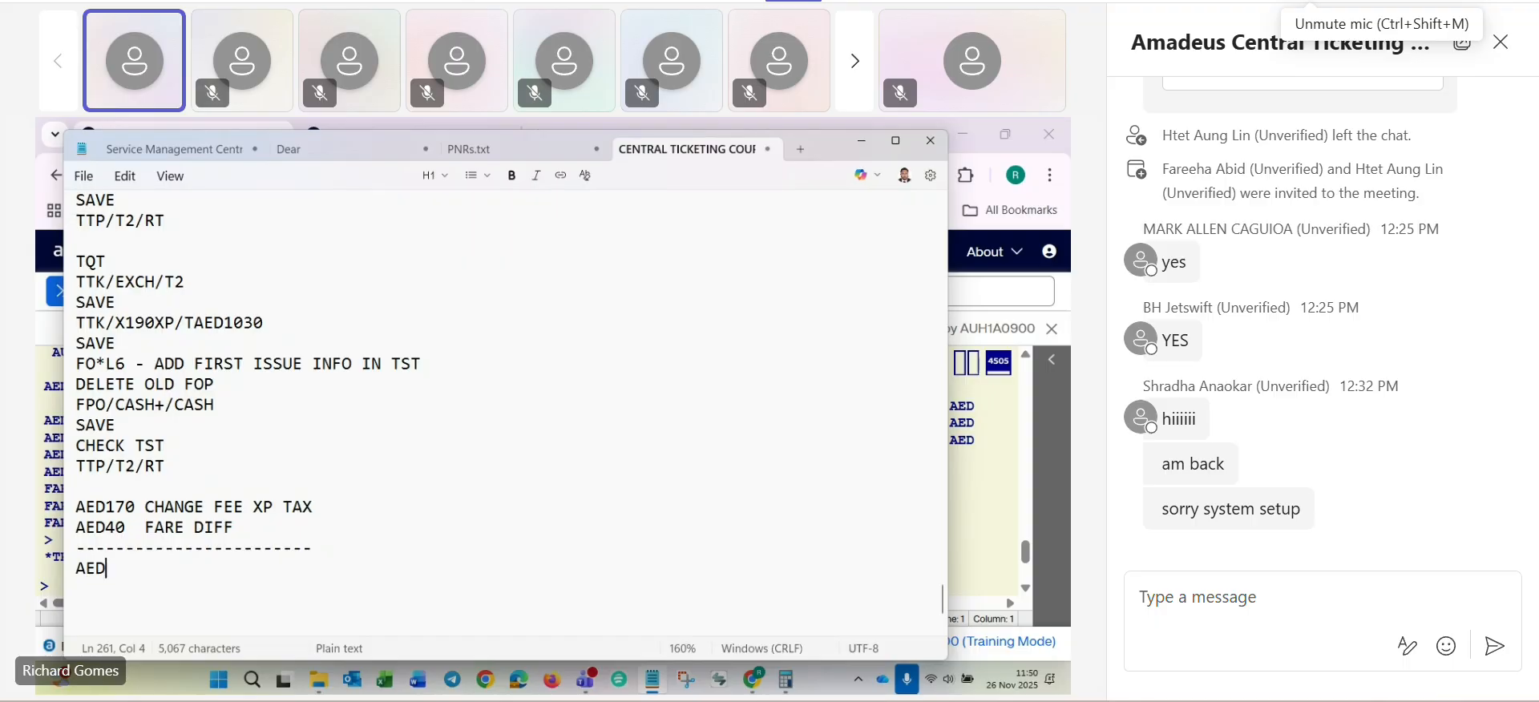
pyautogui.write('210 ')
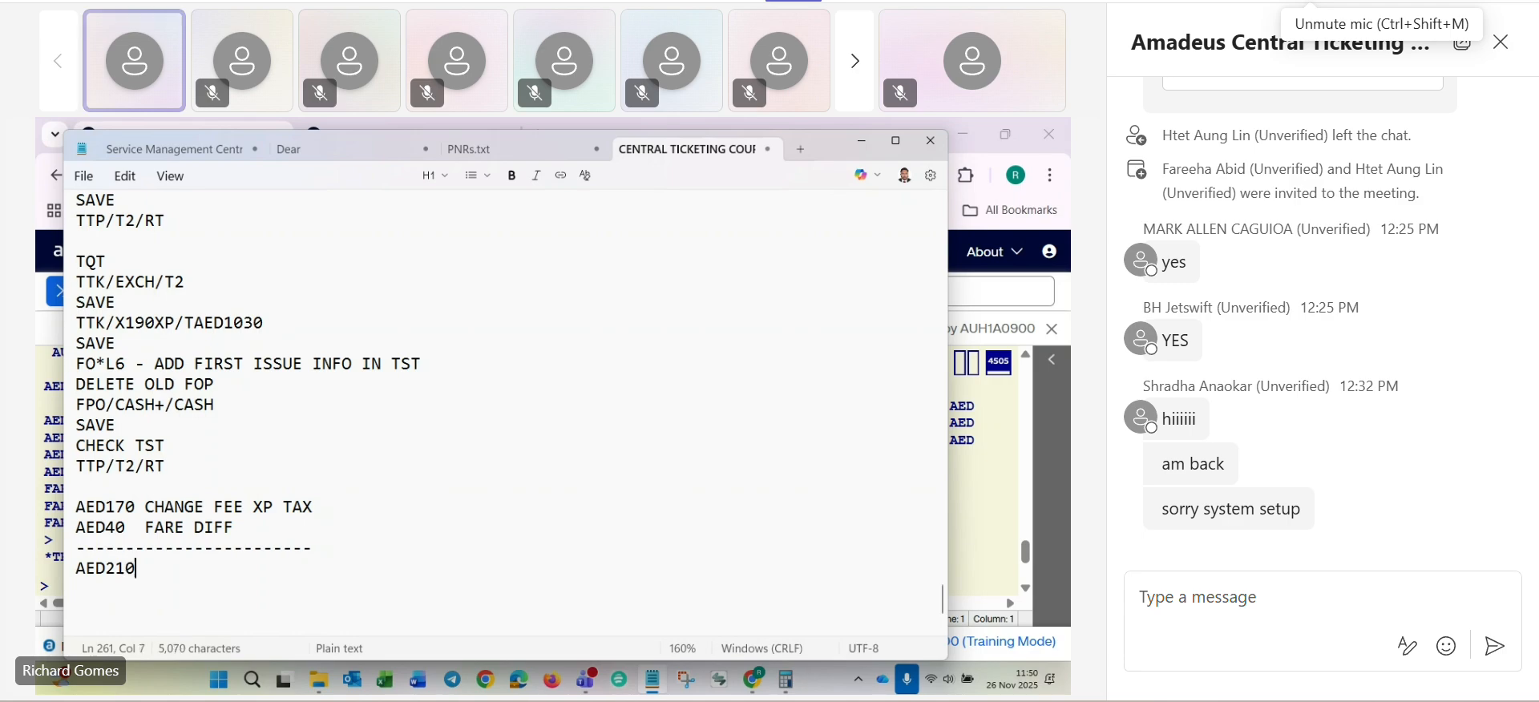
pyautogui.write('T')
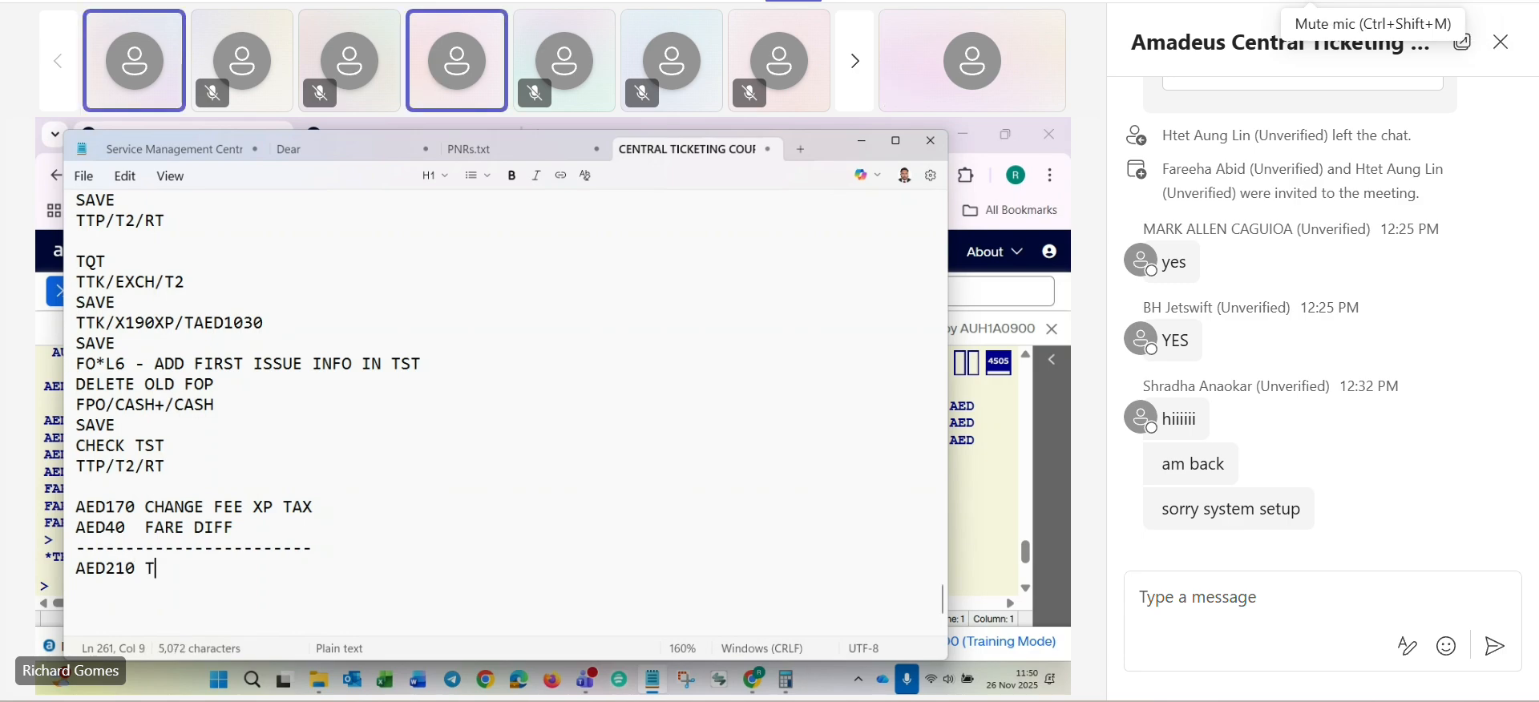
pyautogui.write('OTAL ADC')
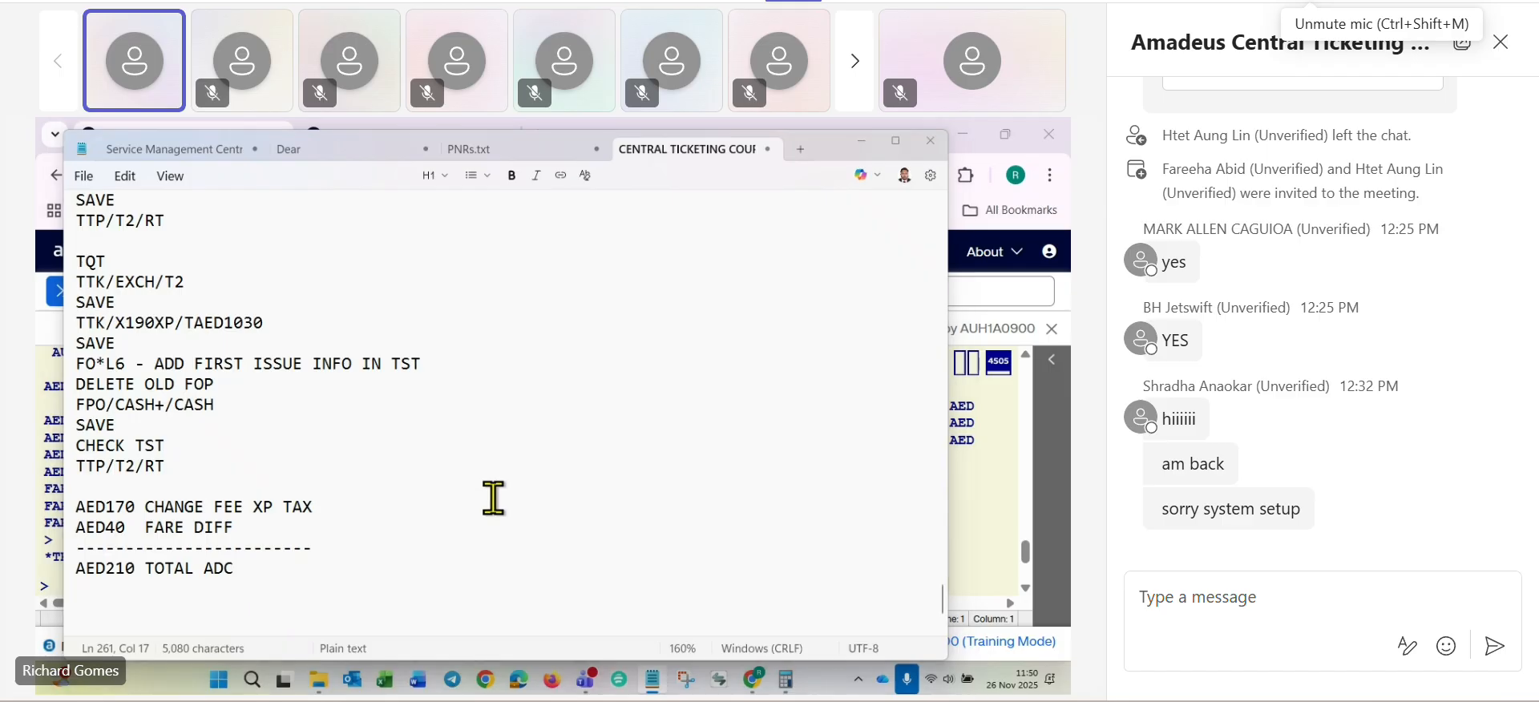
# - Switch back to Amadeus, return to a single command pane and redisplay the booking with RT
pyautogui.hotkey('alt', 'Tab')
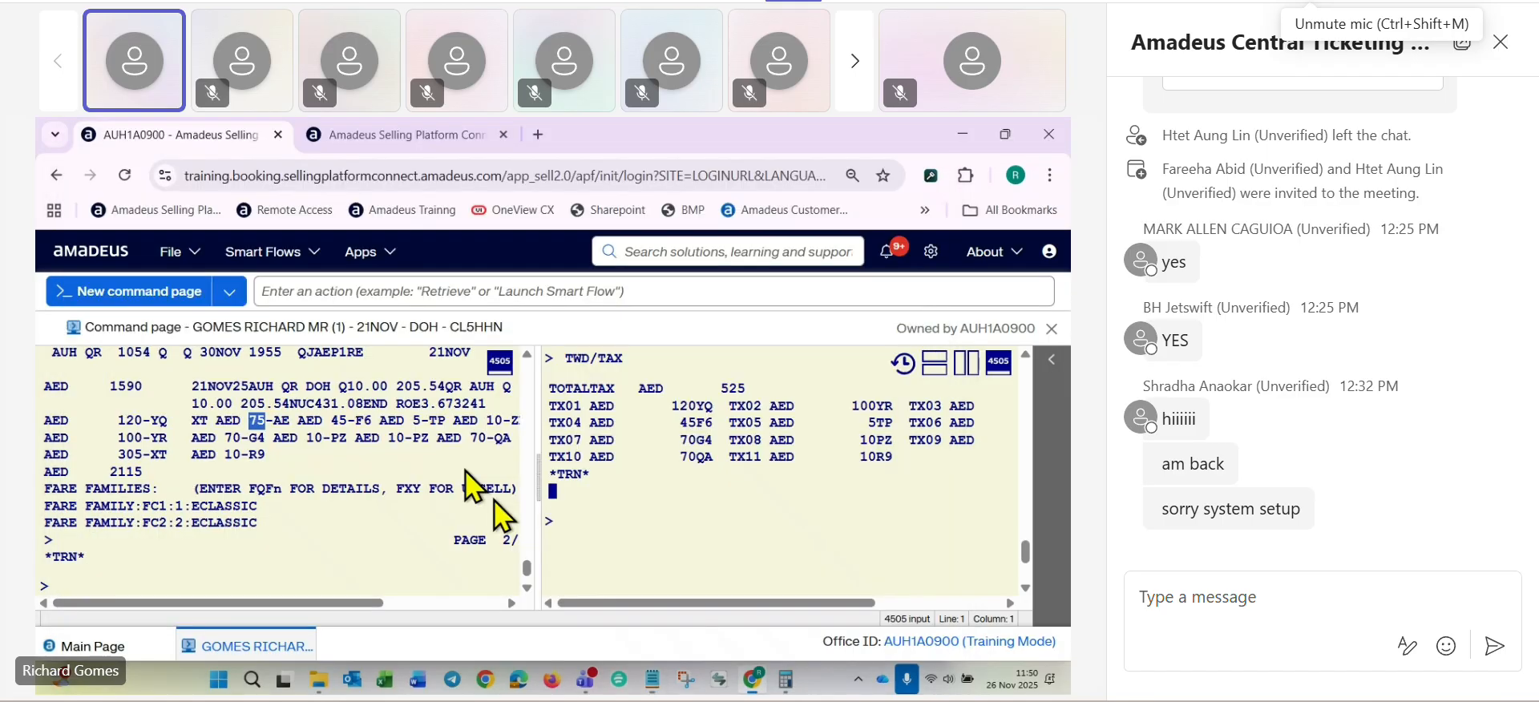
pyautogui.click(965, 373)
pyautogui.scroll(-10, 406, 427)
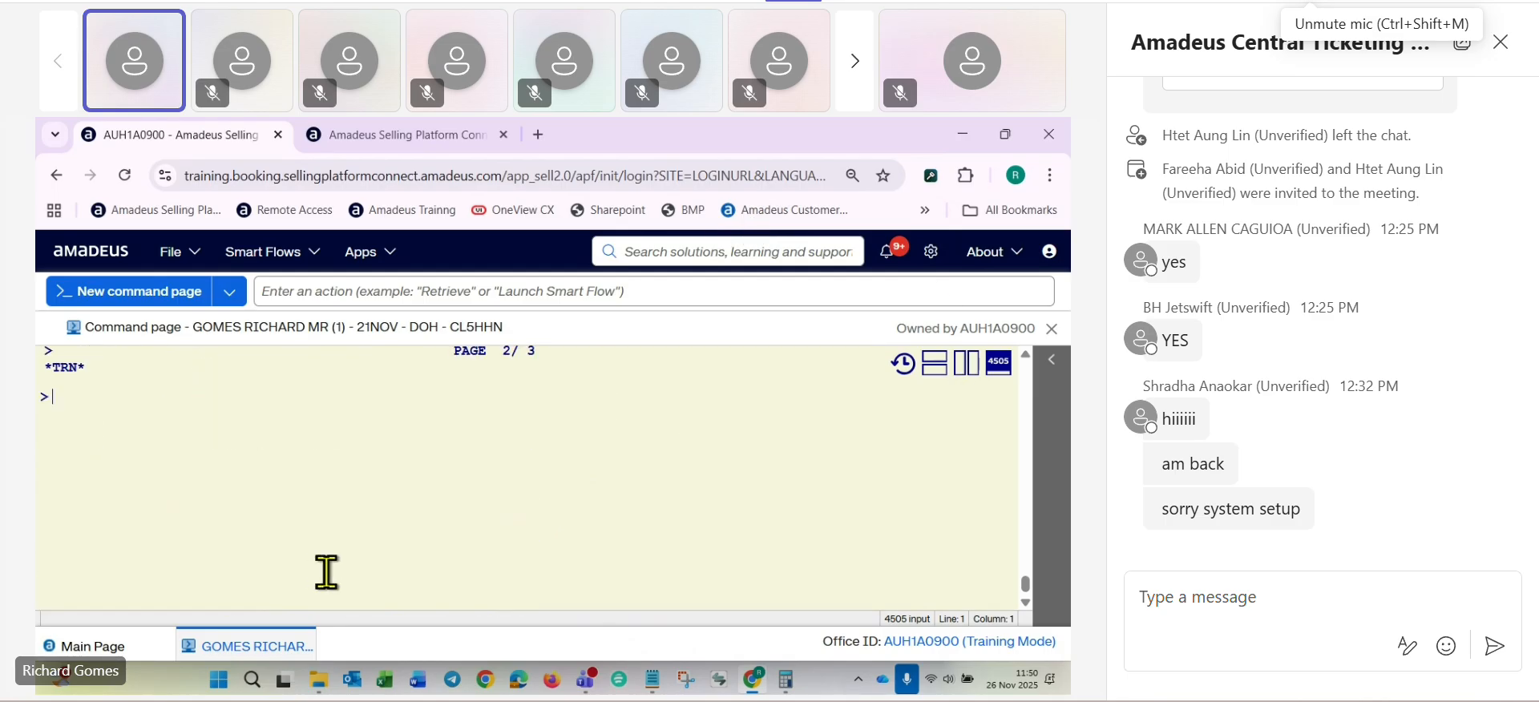
pyautogui.write('RT')
pyautogui.press('Return')
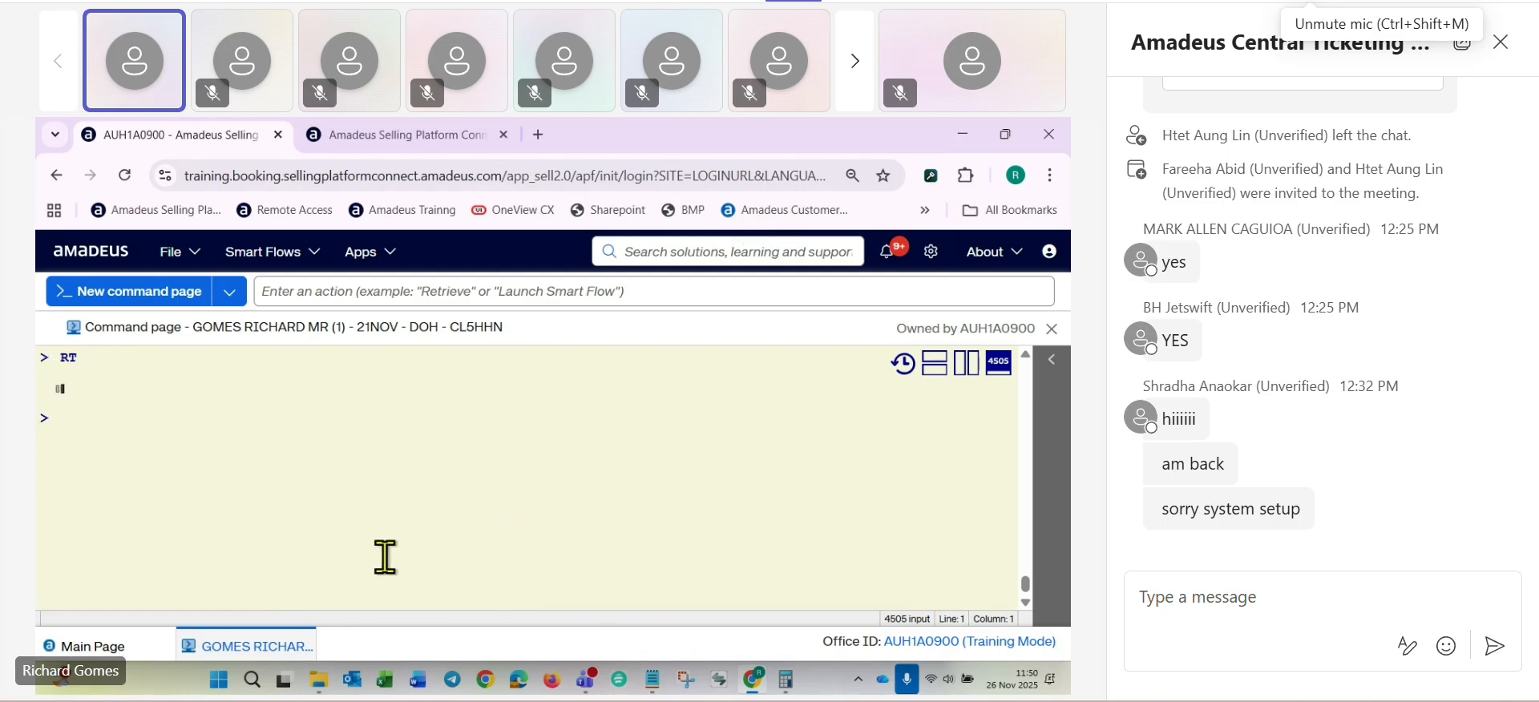
# - Save the booking with RFRG;ER and a repeated ER
pyautogui.write('RFRG;ER')
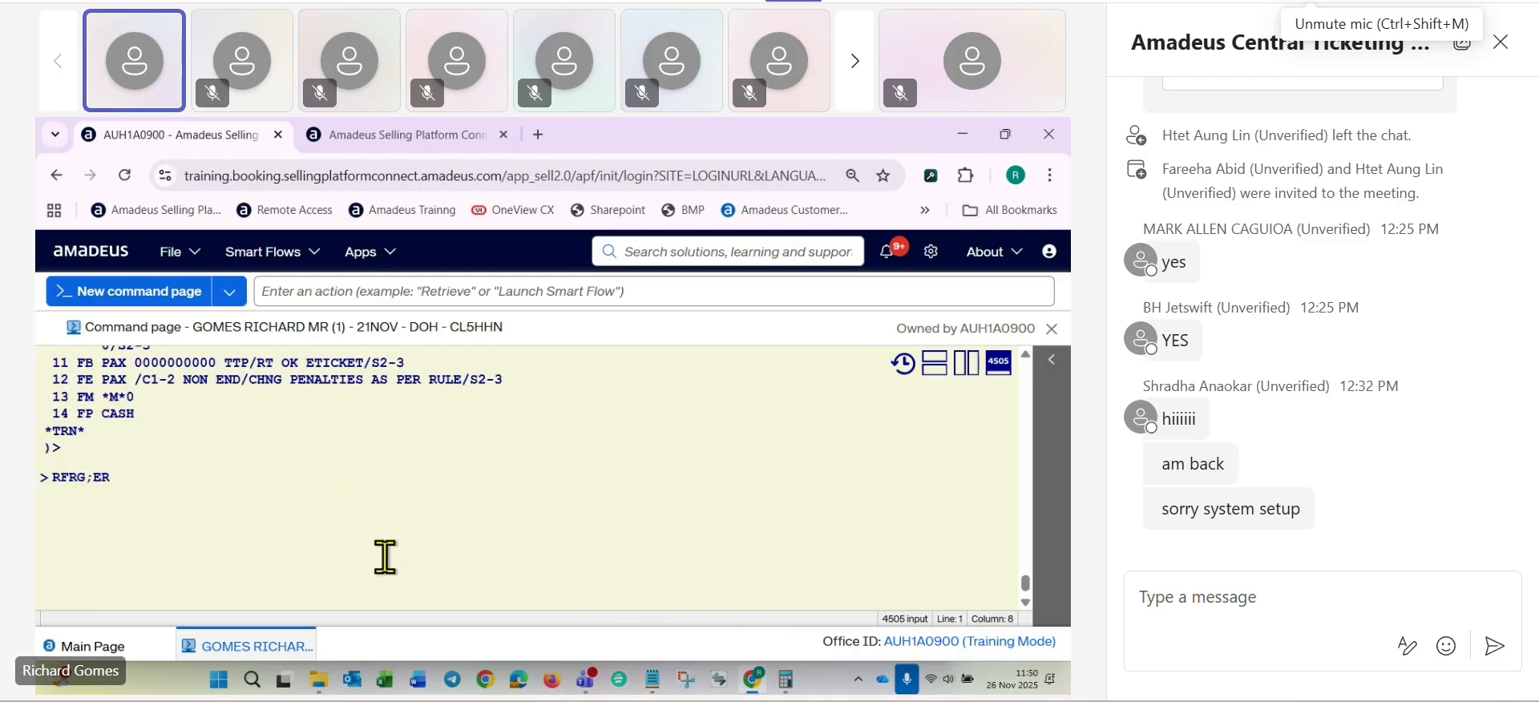
pyautogui.press('Return')
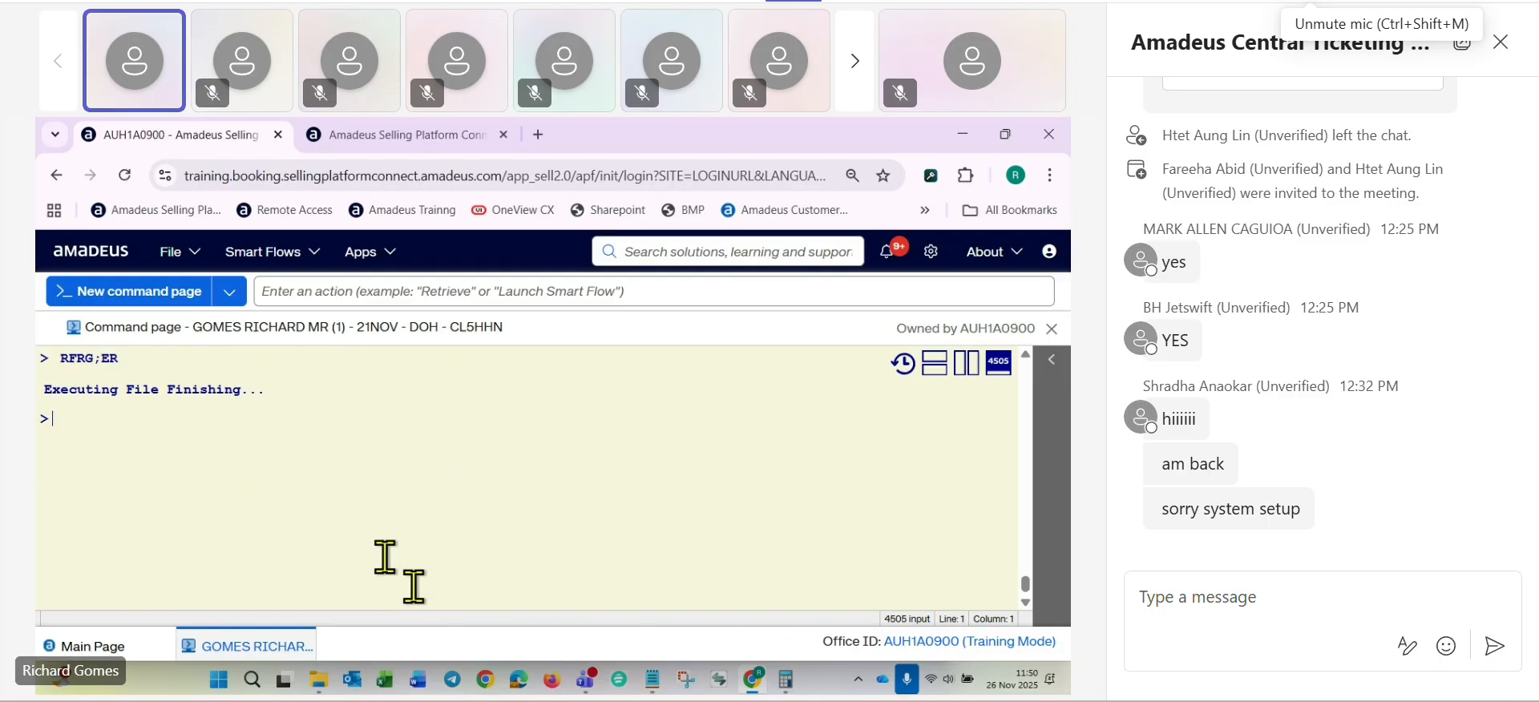
pyautogui.write('ER')
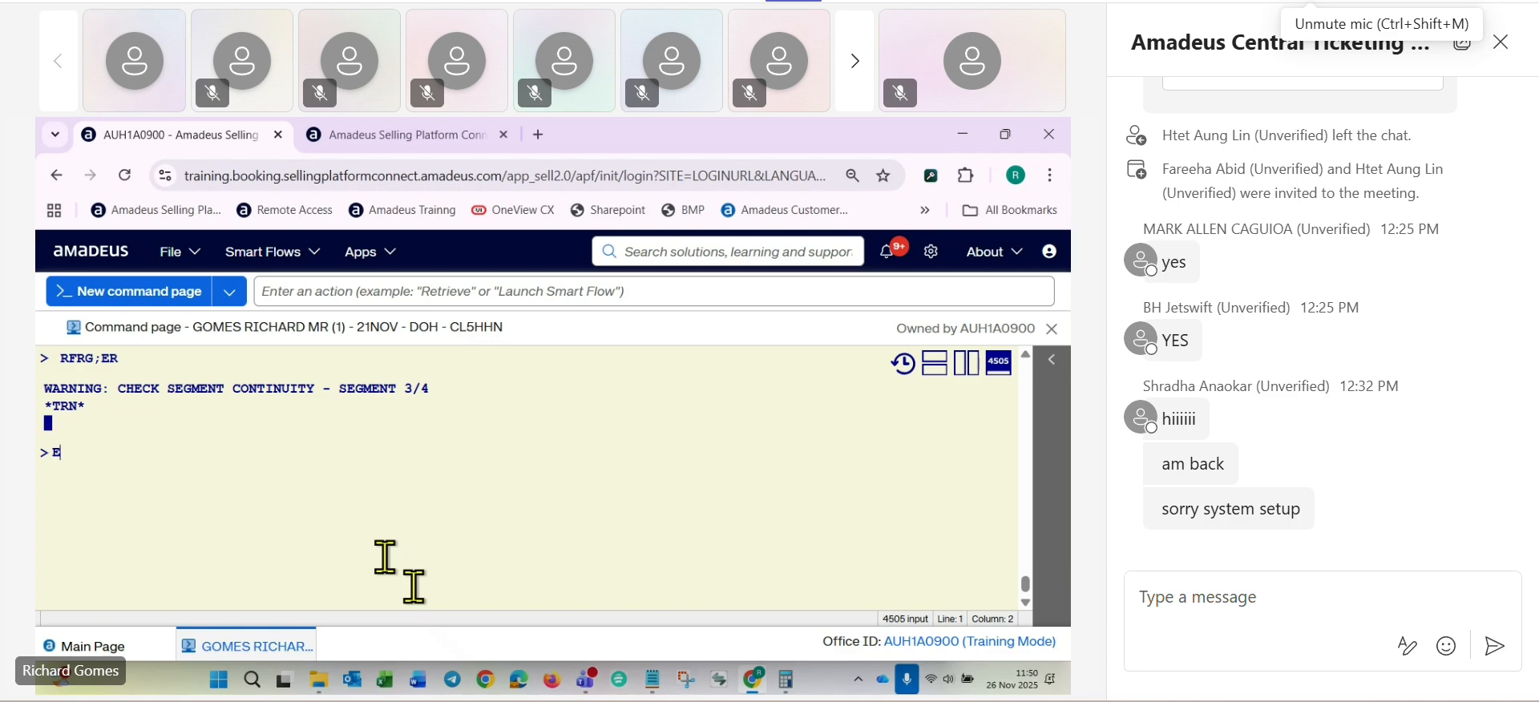
pyautogui.press('Return')
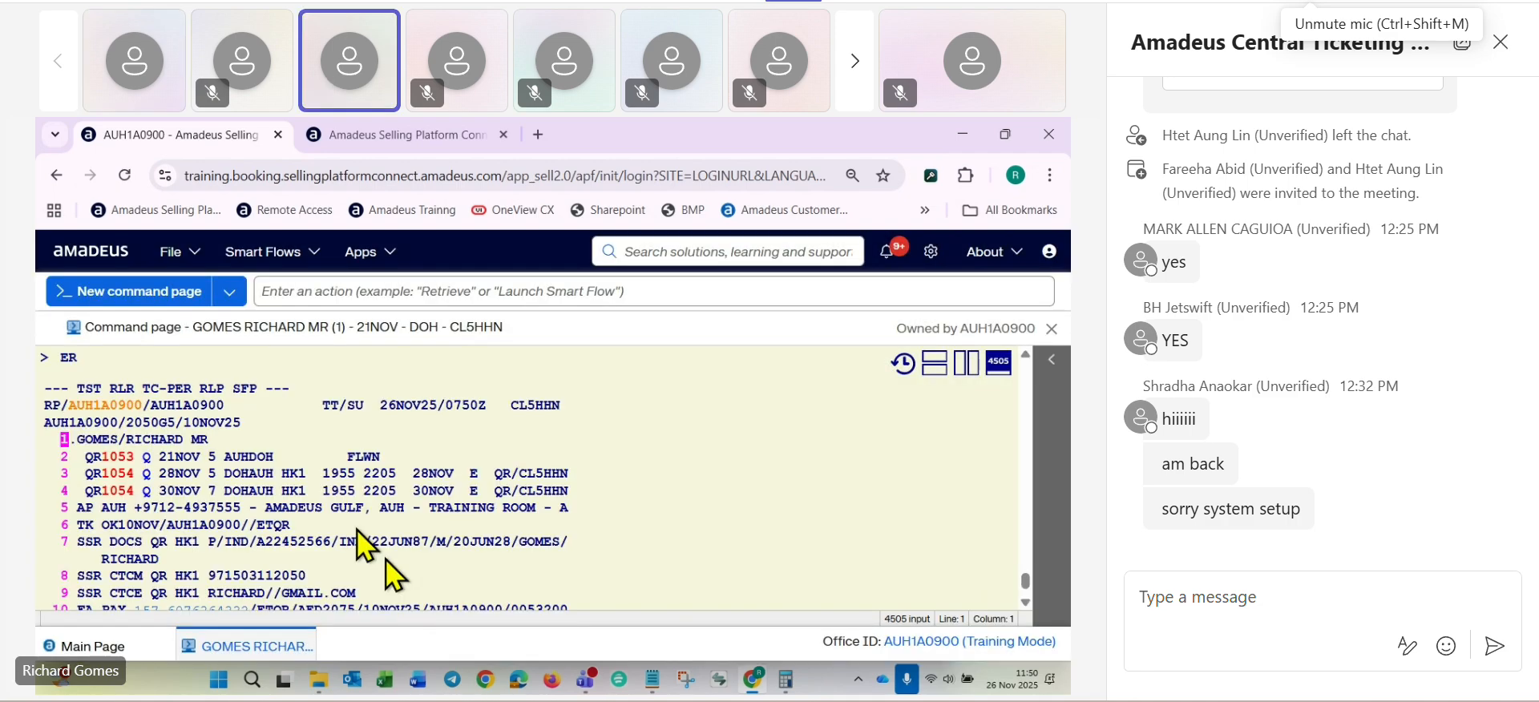
# - Switch to the Notepad course notes and review the change fee, fare difference and total collection
pyautogui.hotkey('alt', 'Tab')
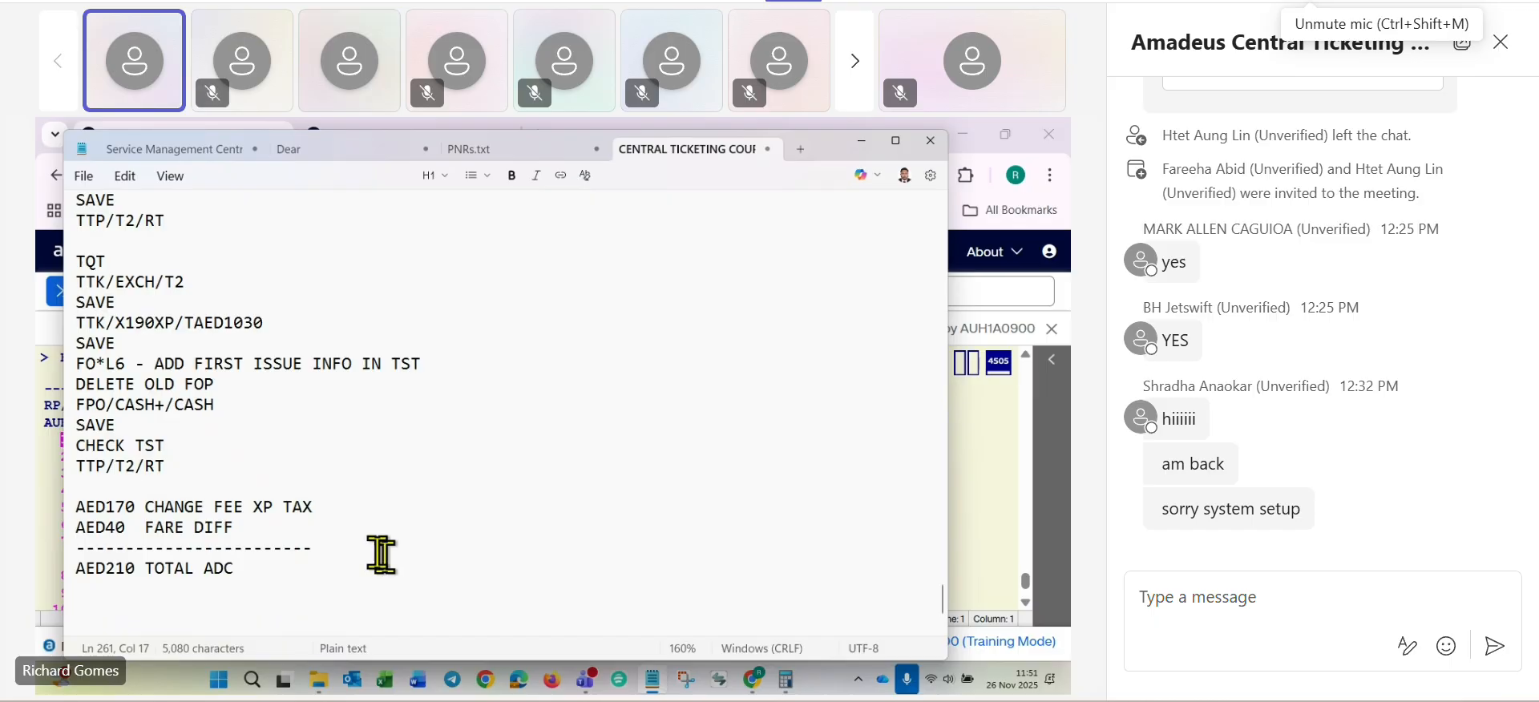
pyautogui.moveTo(105, 506); pyautogui.dragTo(146, 506)
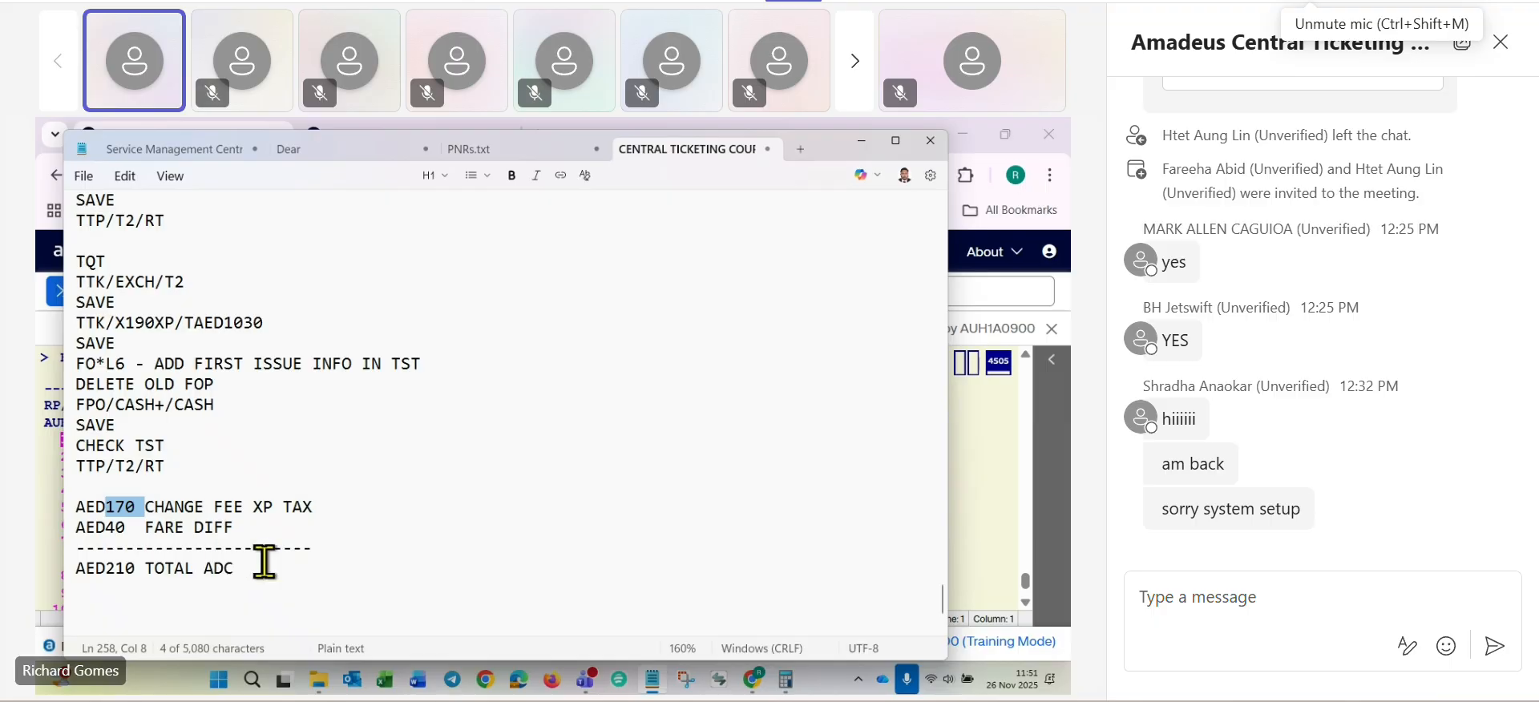
pyautogui.click(367, 577)
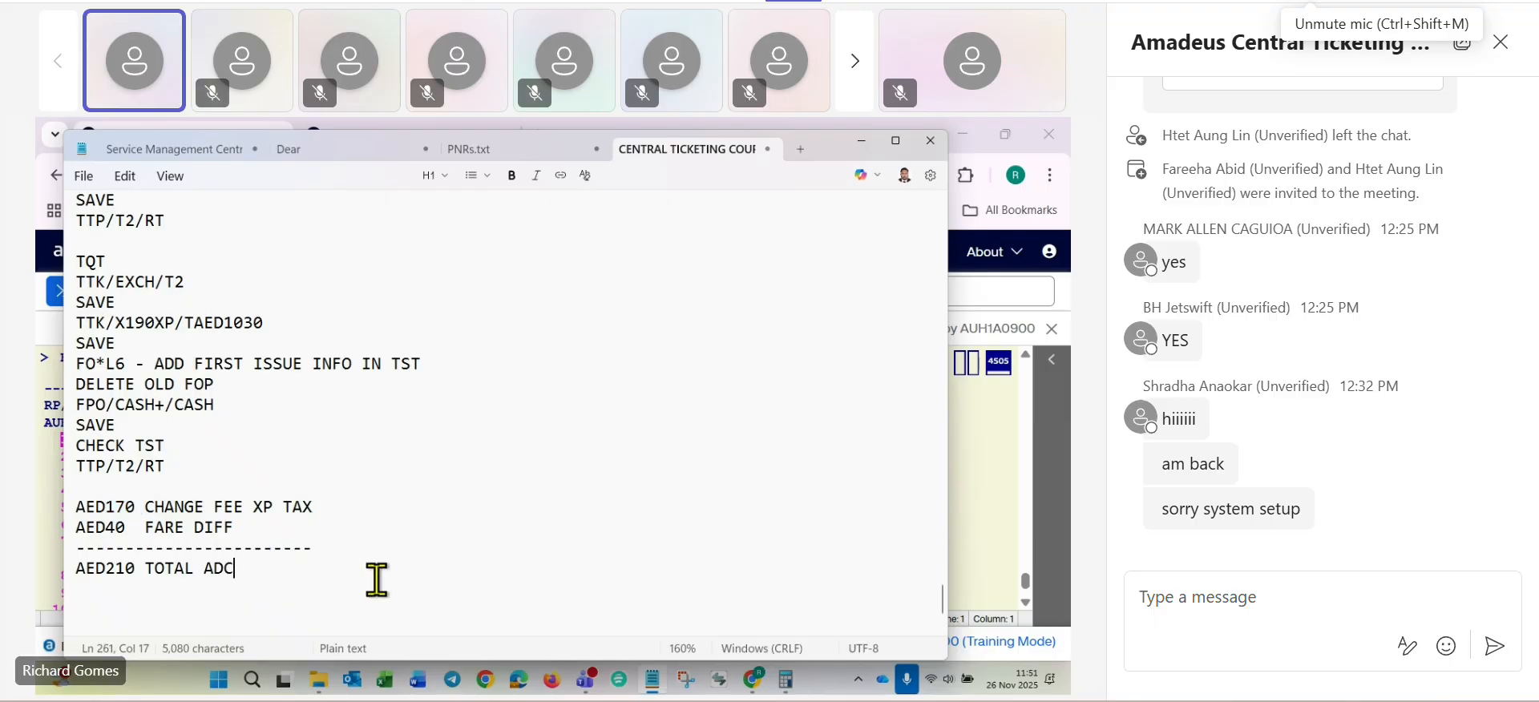
# - Switch back to Amadeus and cancel the old 28 November DOH-AUH segment with XE3
pyautogui.hotkey('alt', 'Tab')
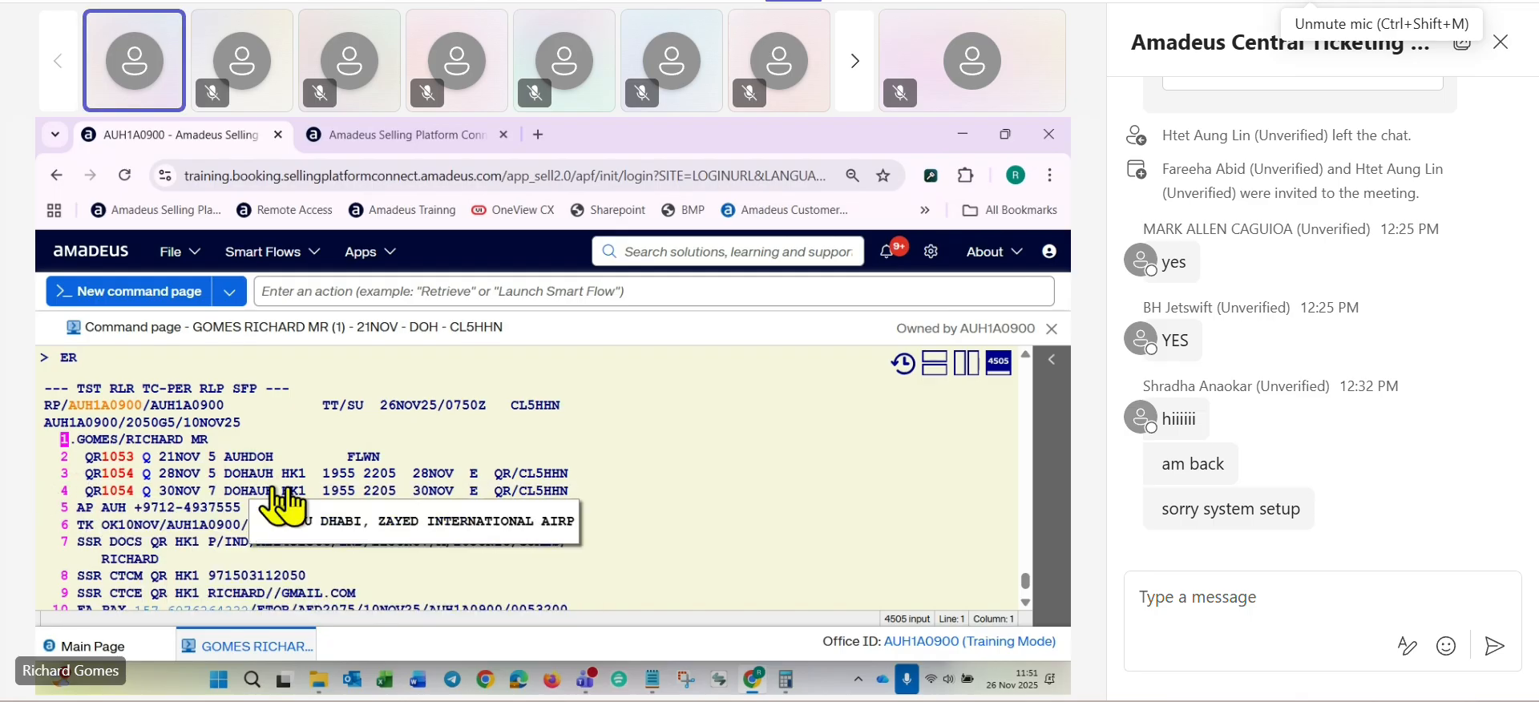
pyautogui.click(772, 521)
pyautogui.write('X')
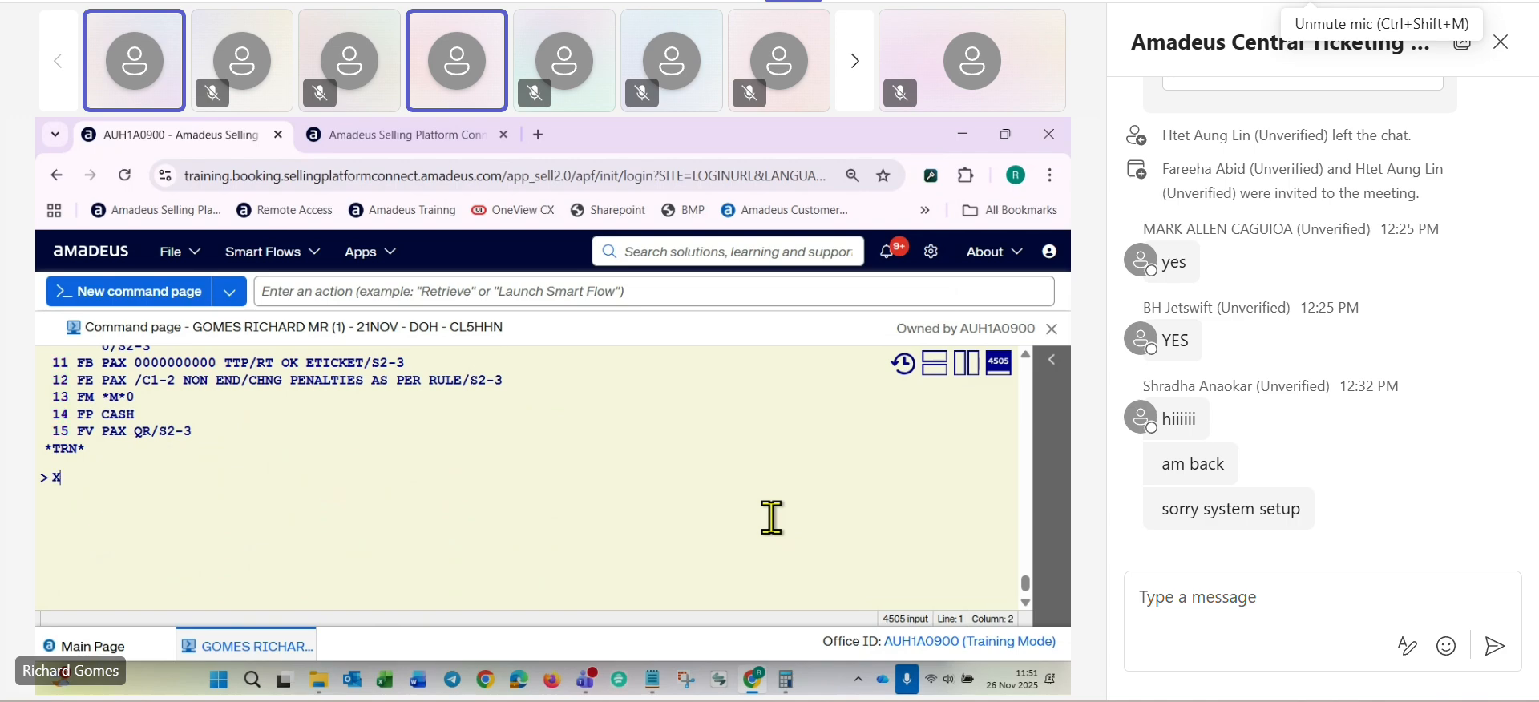
pyautogui.write('E3')
pyautogui.press('Return')
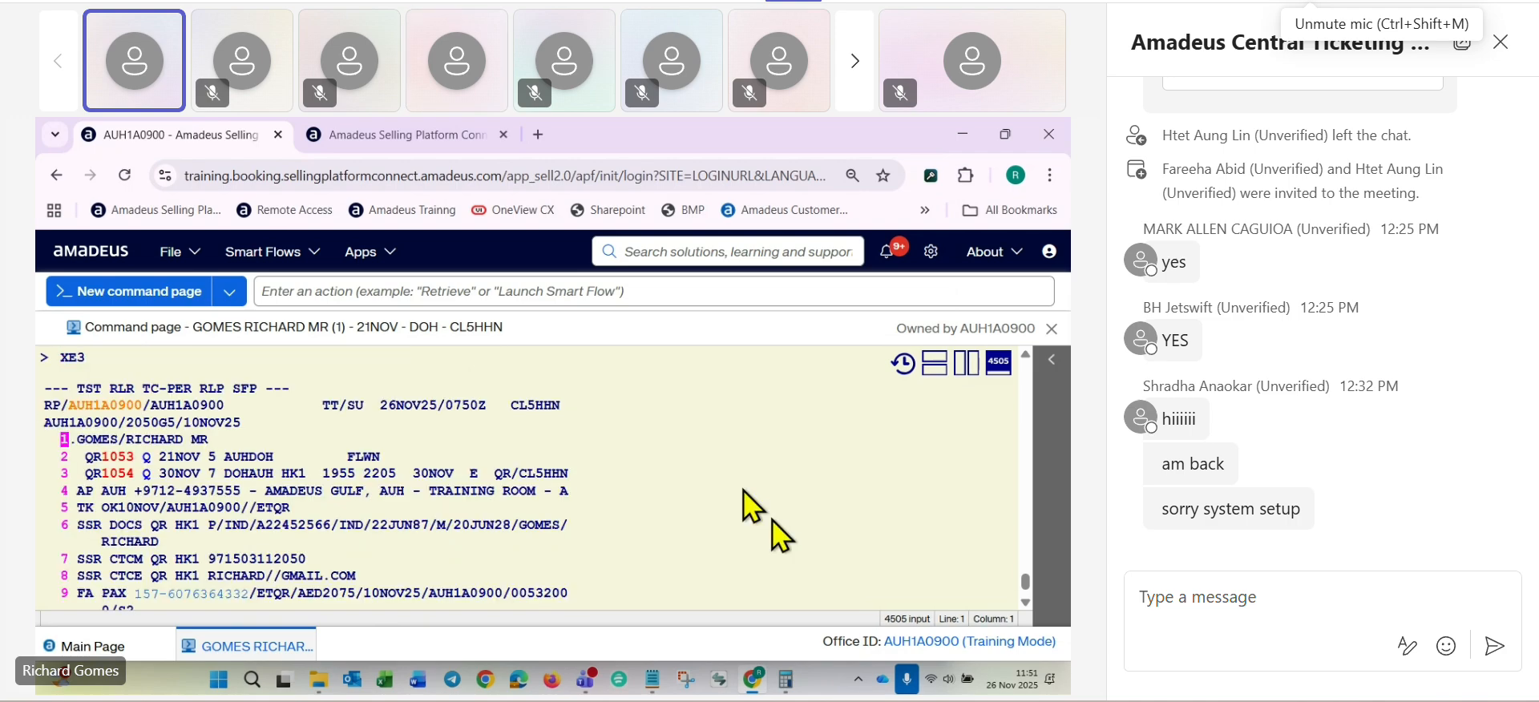
# - Delete all stored fare records from the booking with TTE/ALL
pyautogui.click(771, 517)
pyautogui.write('TTE/A')
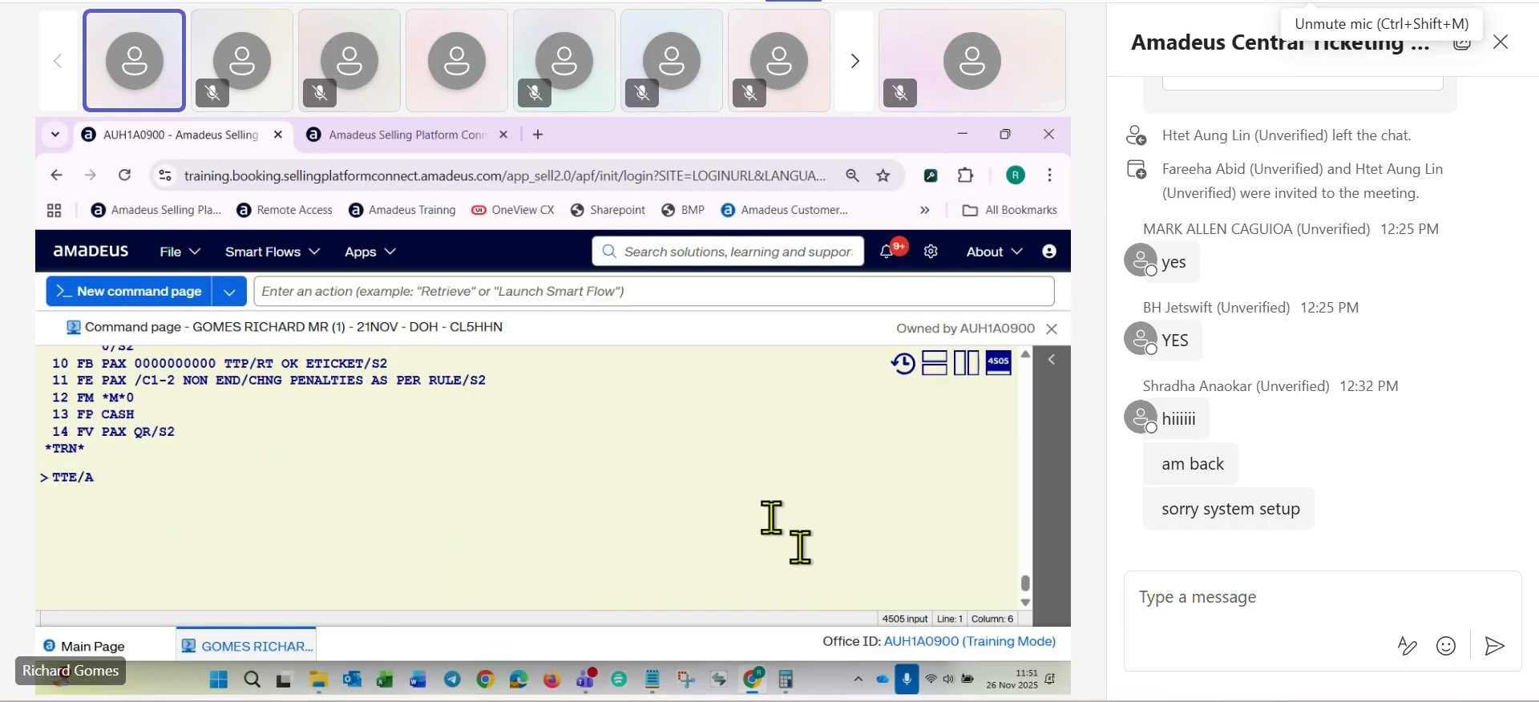
pyautogui.write('LL')
pyautogui.press('Return')
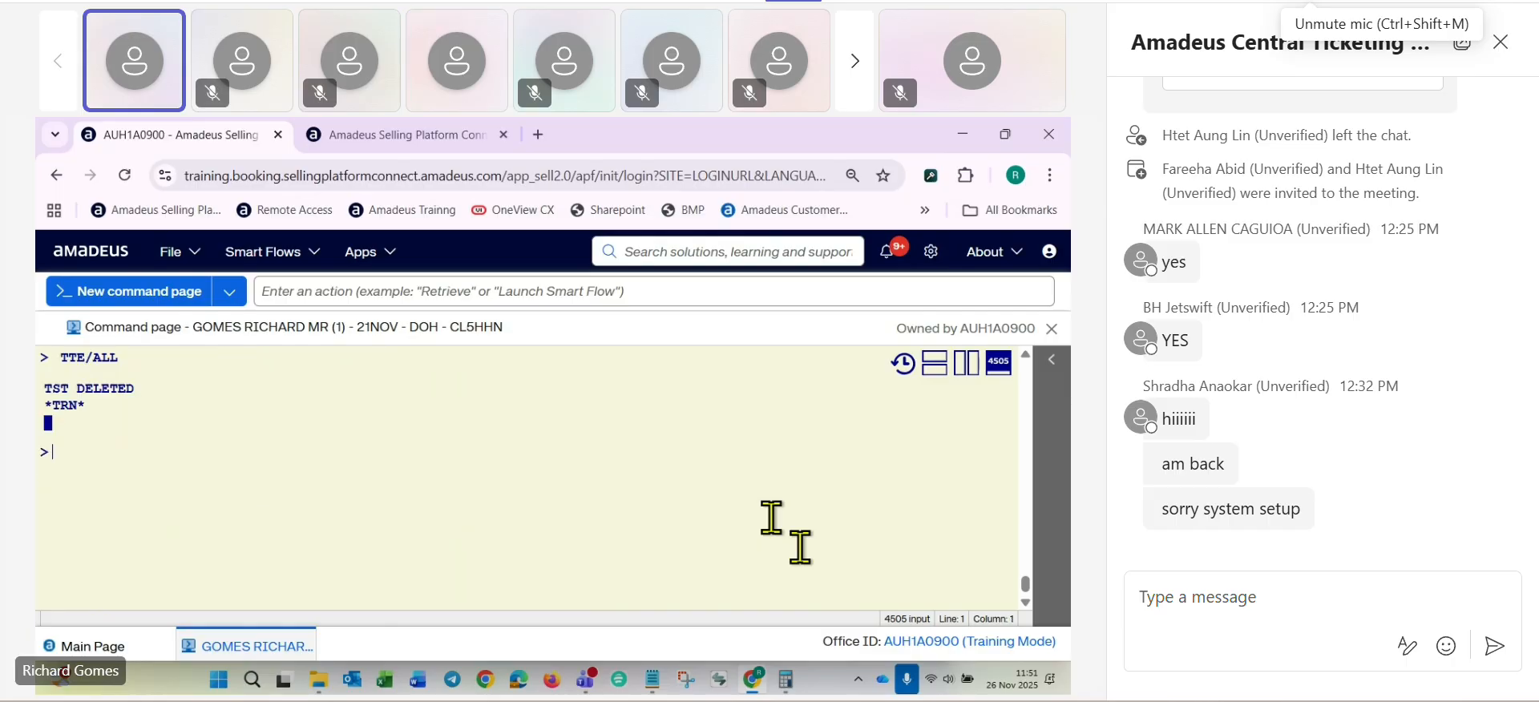
# - Price the booking at the original 10 November 2025 issue date with FXP/R,10NOV25
pyautogui.write('FXP')
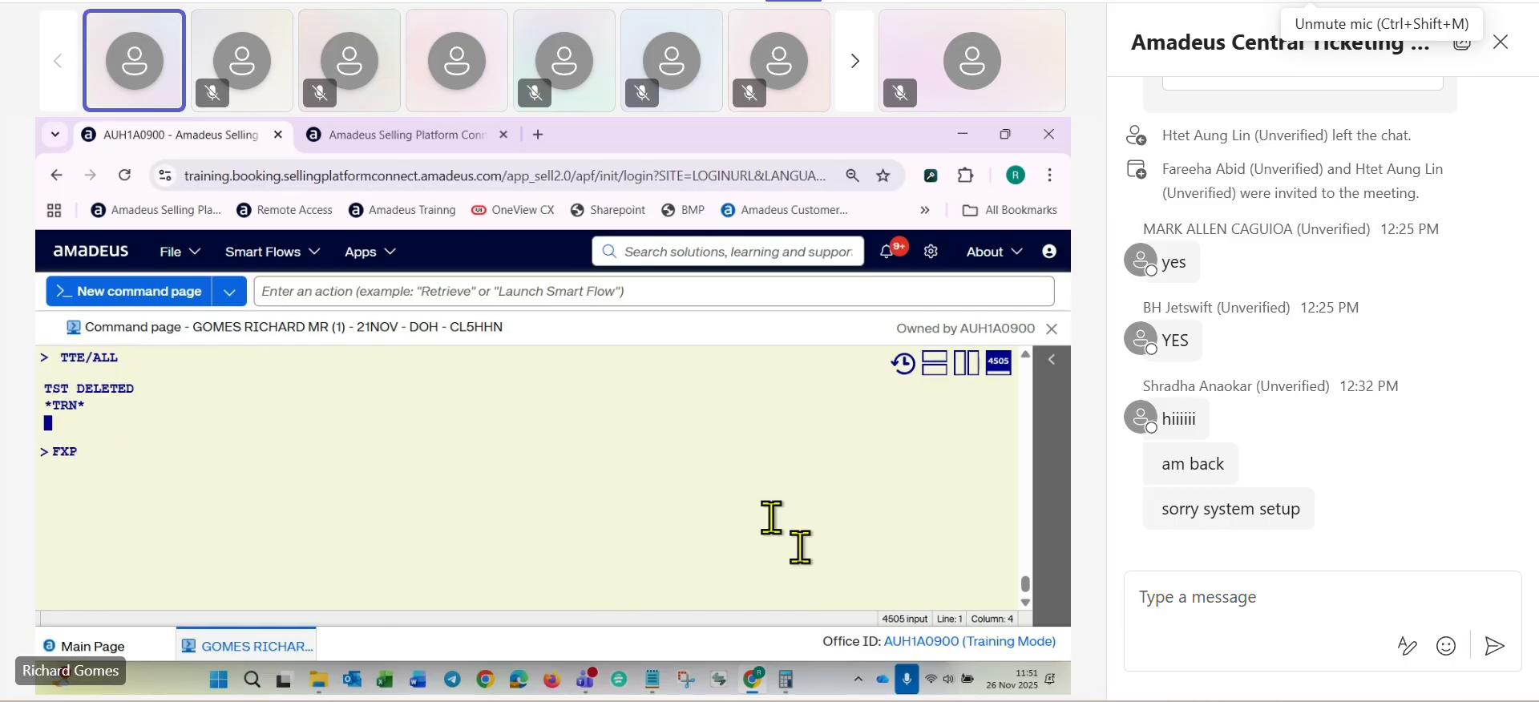
pyautogui.write('/')
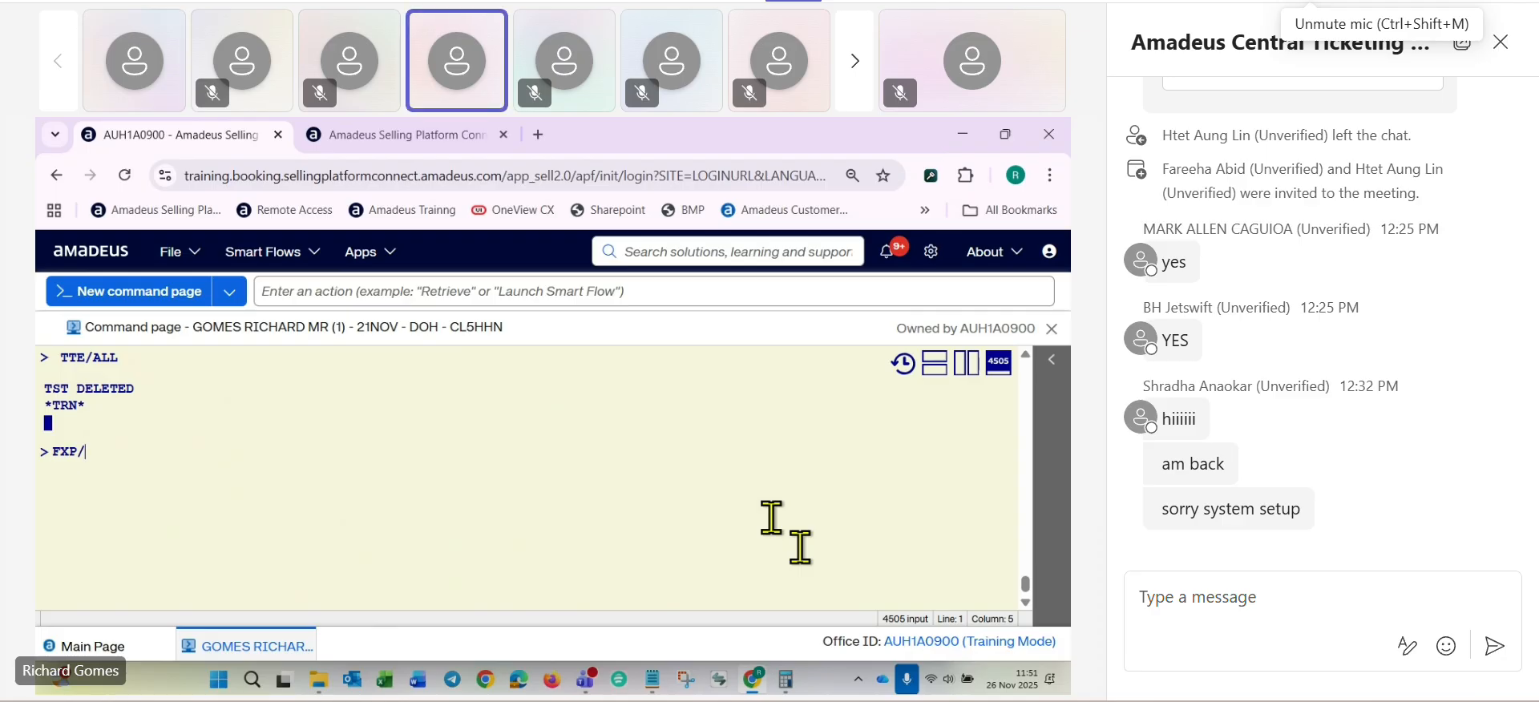
pyautogui.hotkey('ctrl', 'shift', 'm')
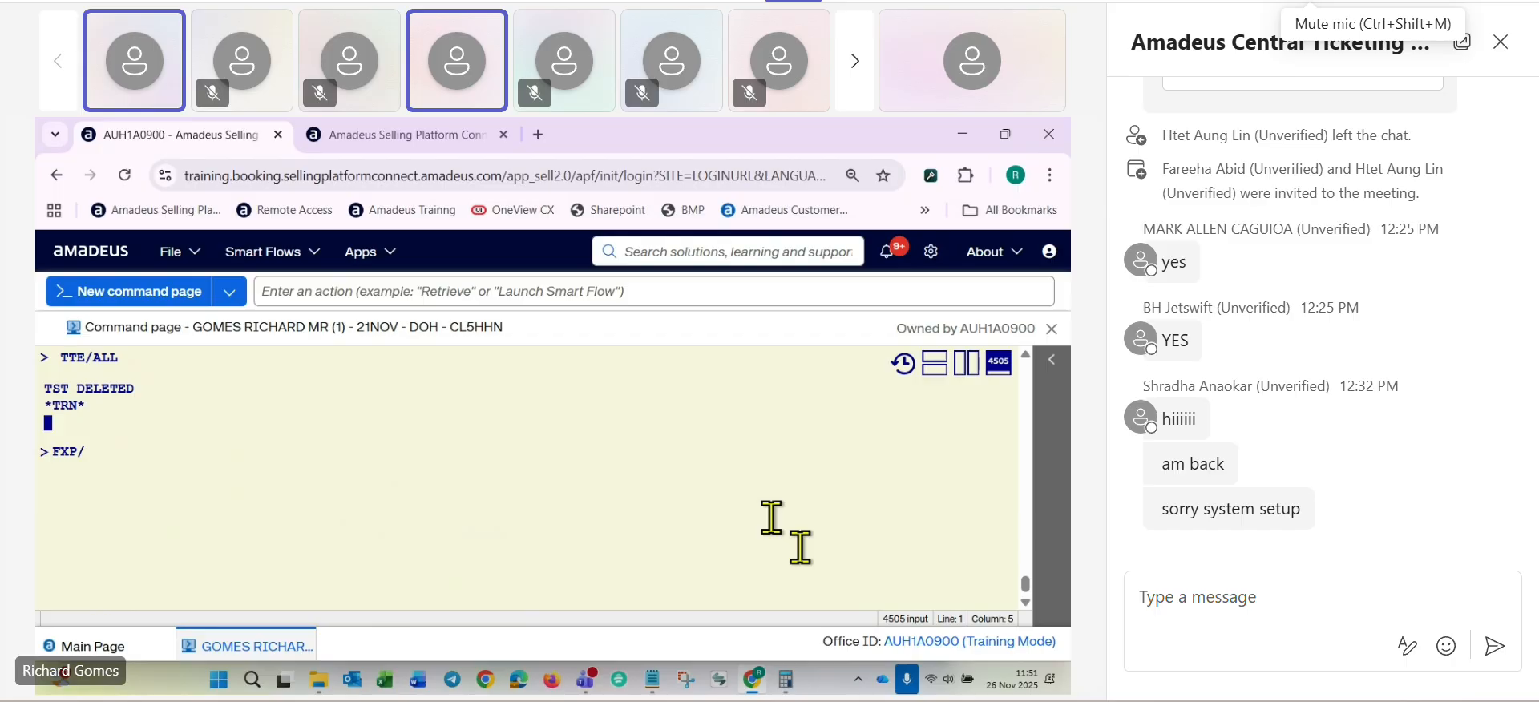
pyautogui.hotkey('ctrl', 'shift', 'm')
pyautogui.scroll(5, 777, 516)
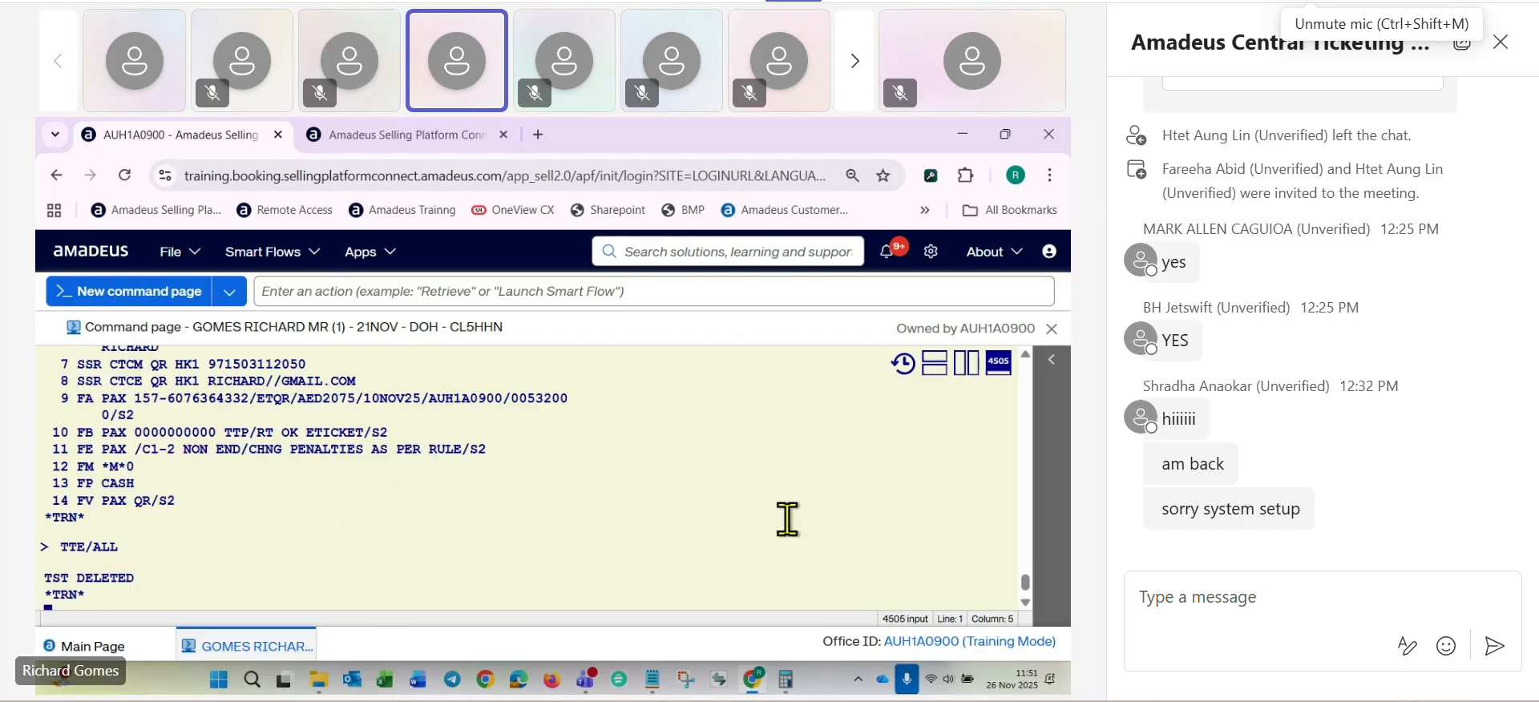
pyautogui.scroll(1, 787, 519)
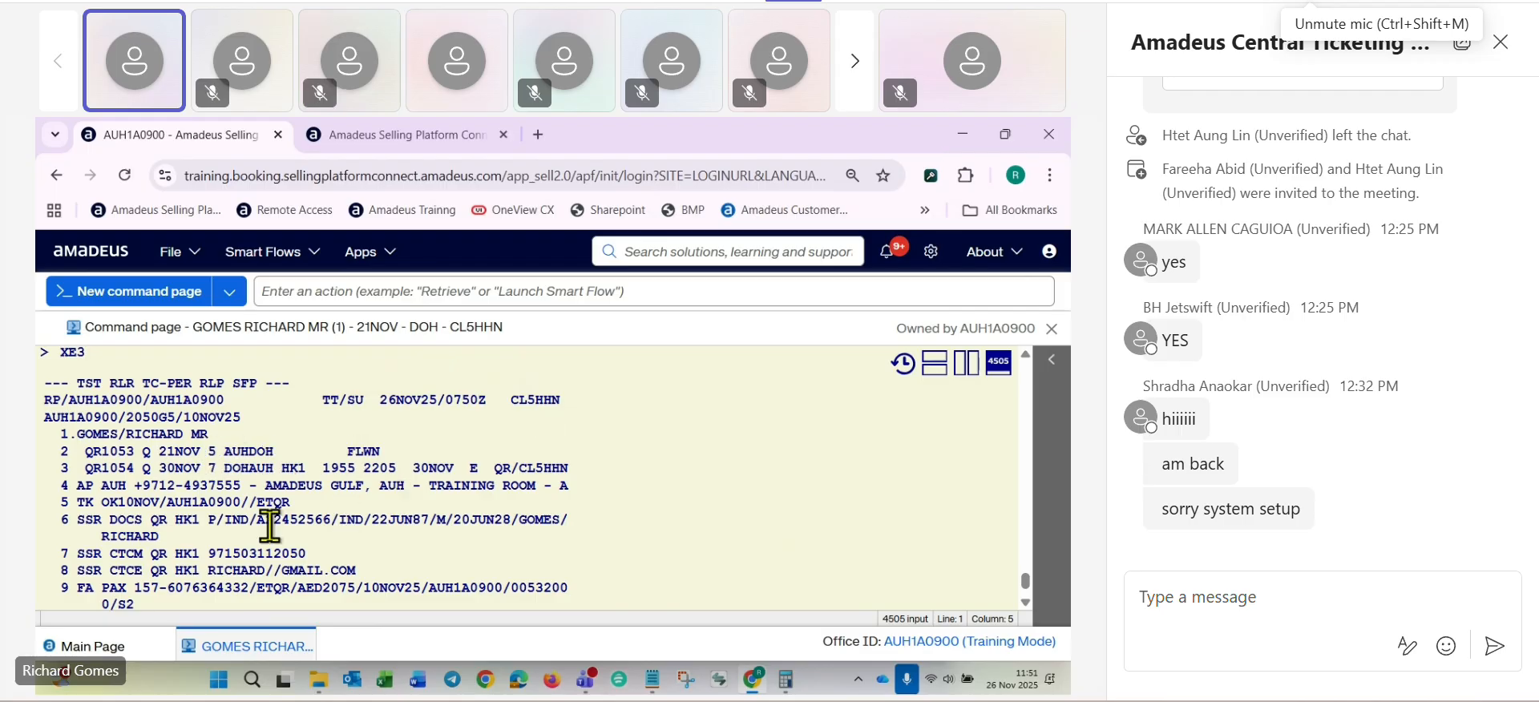
pyautogui.scroll(-2, 271, 521)
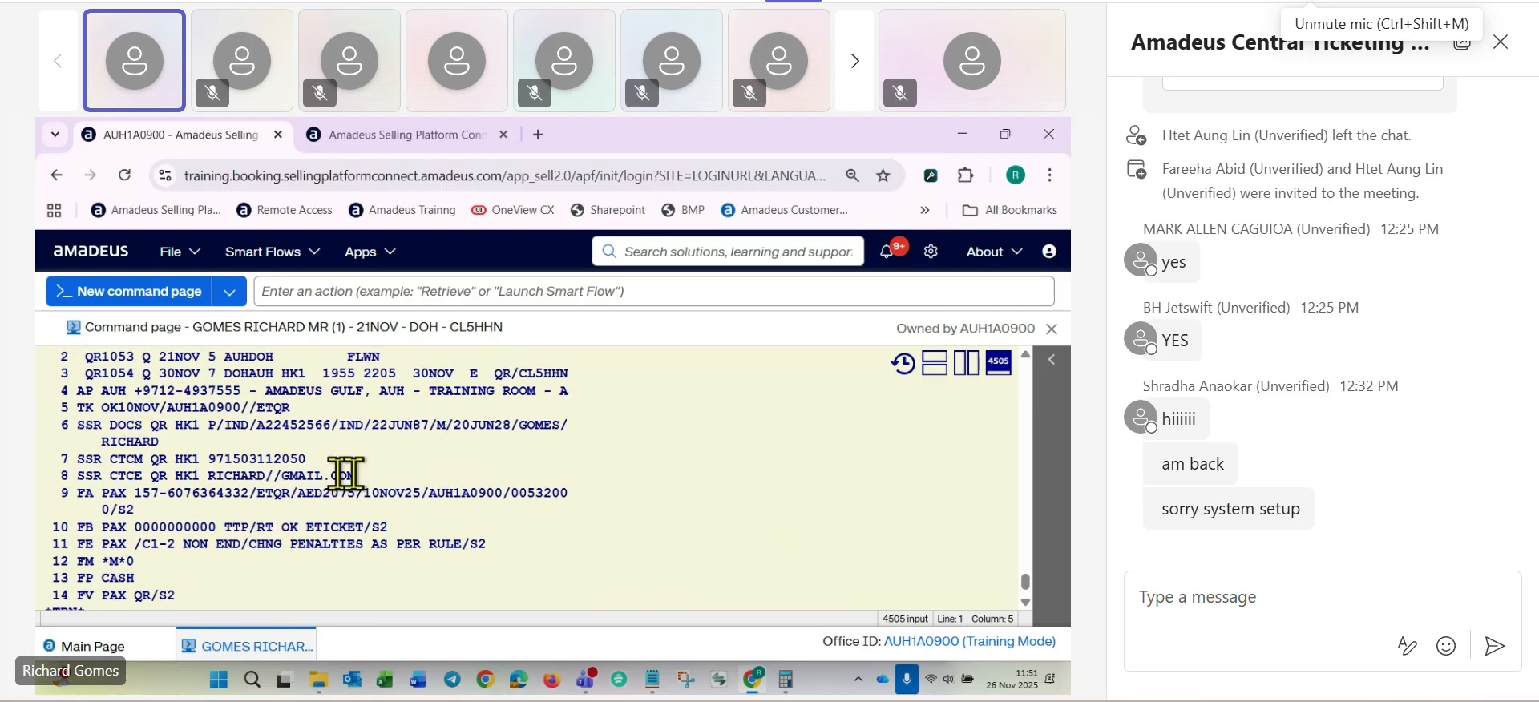
pyautogui.scroll(-3, 500, 517)
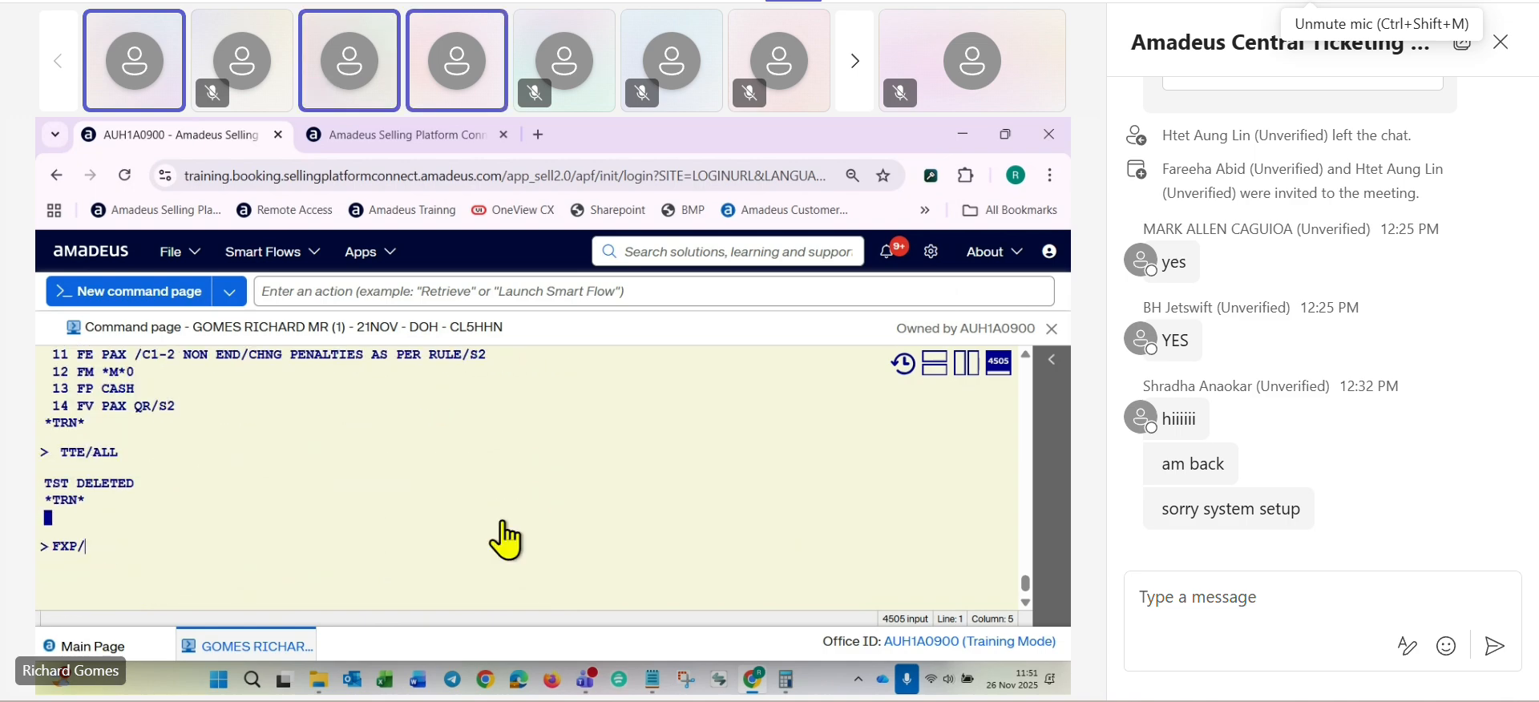
pyautogui.write('R,10')
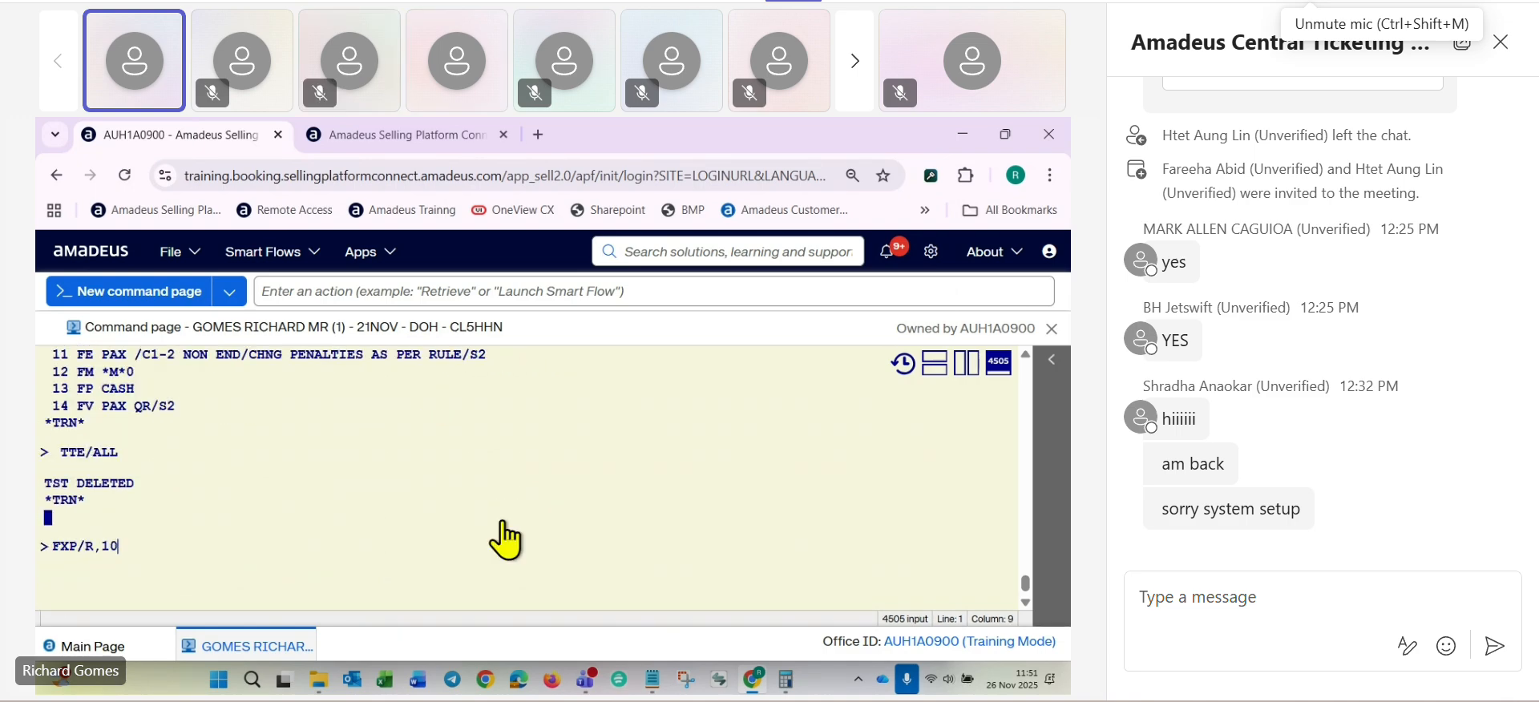
pyautogui.write('NOV25')
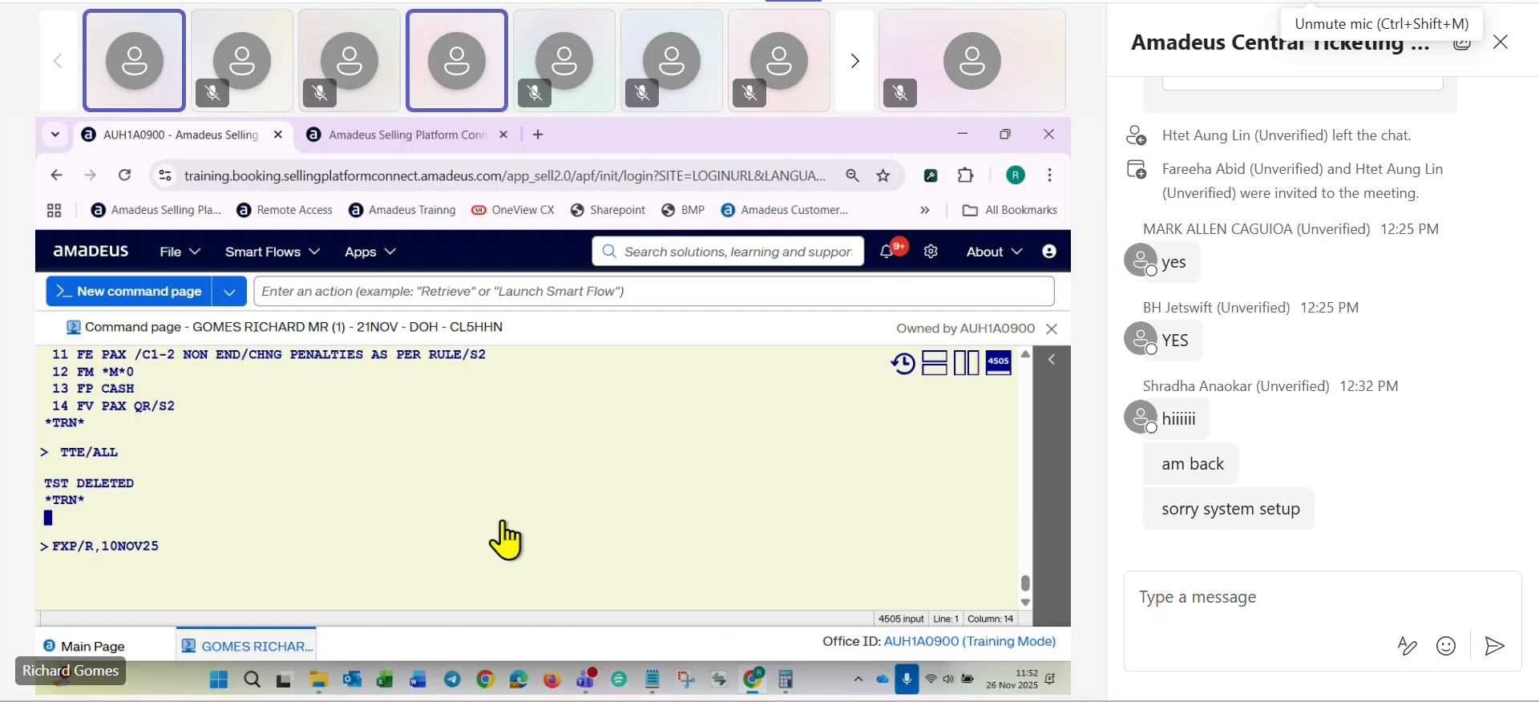
pyautogui.press('Return')
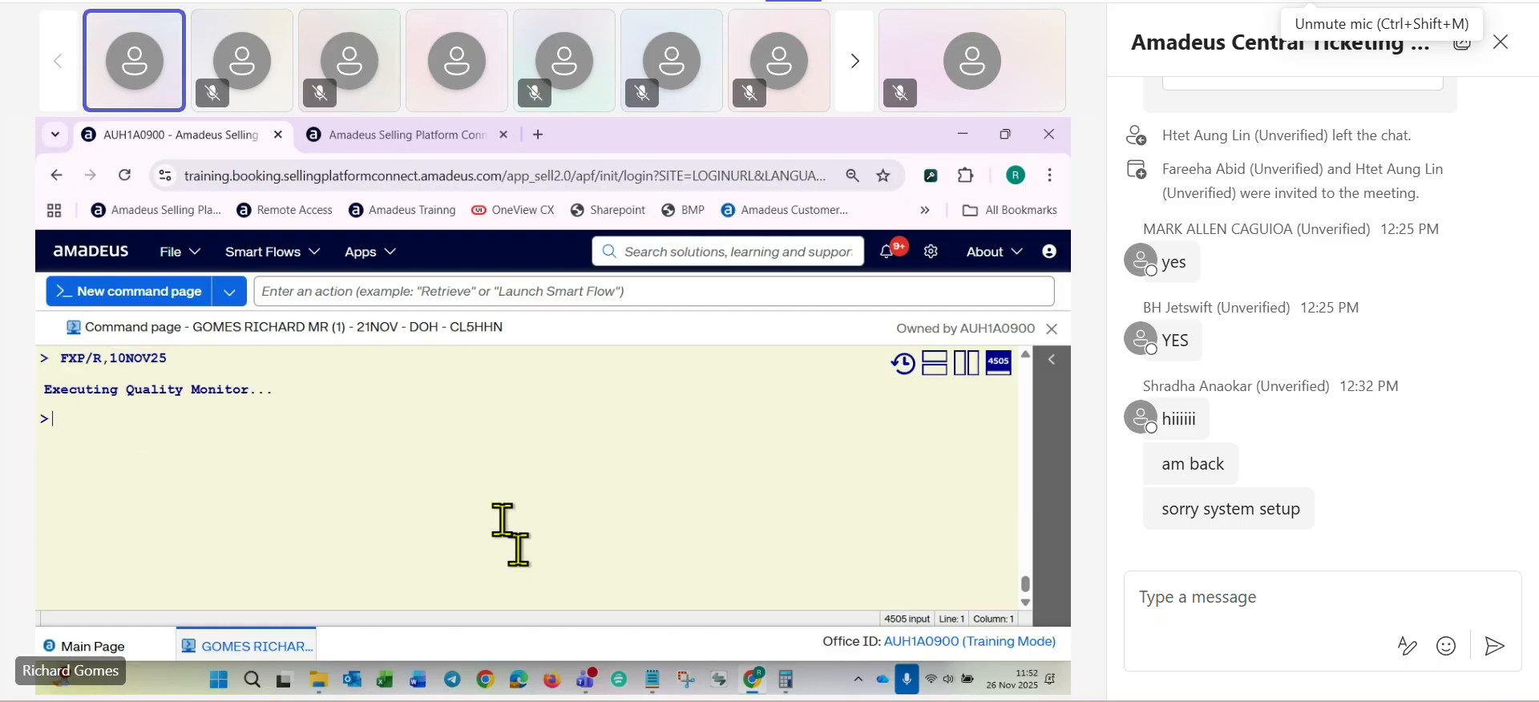
# - Select the second listed fare, QJAEP1RE, for passenger 1 with FXT2/P1
pyautogui.press('Tab')
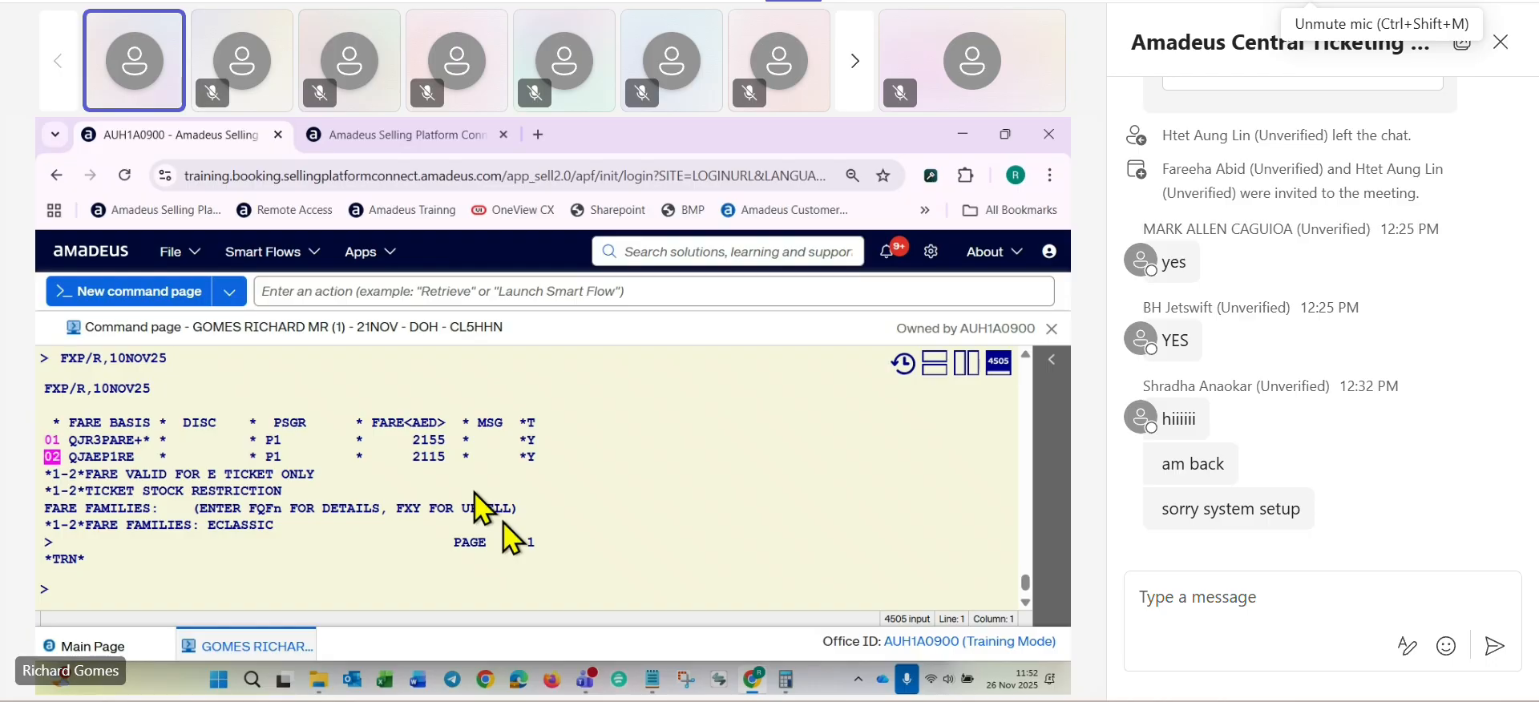
pyautogui.write('FXT3')
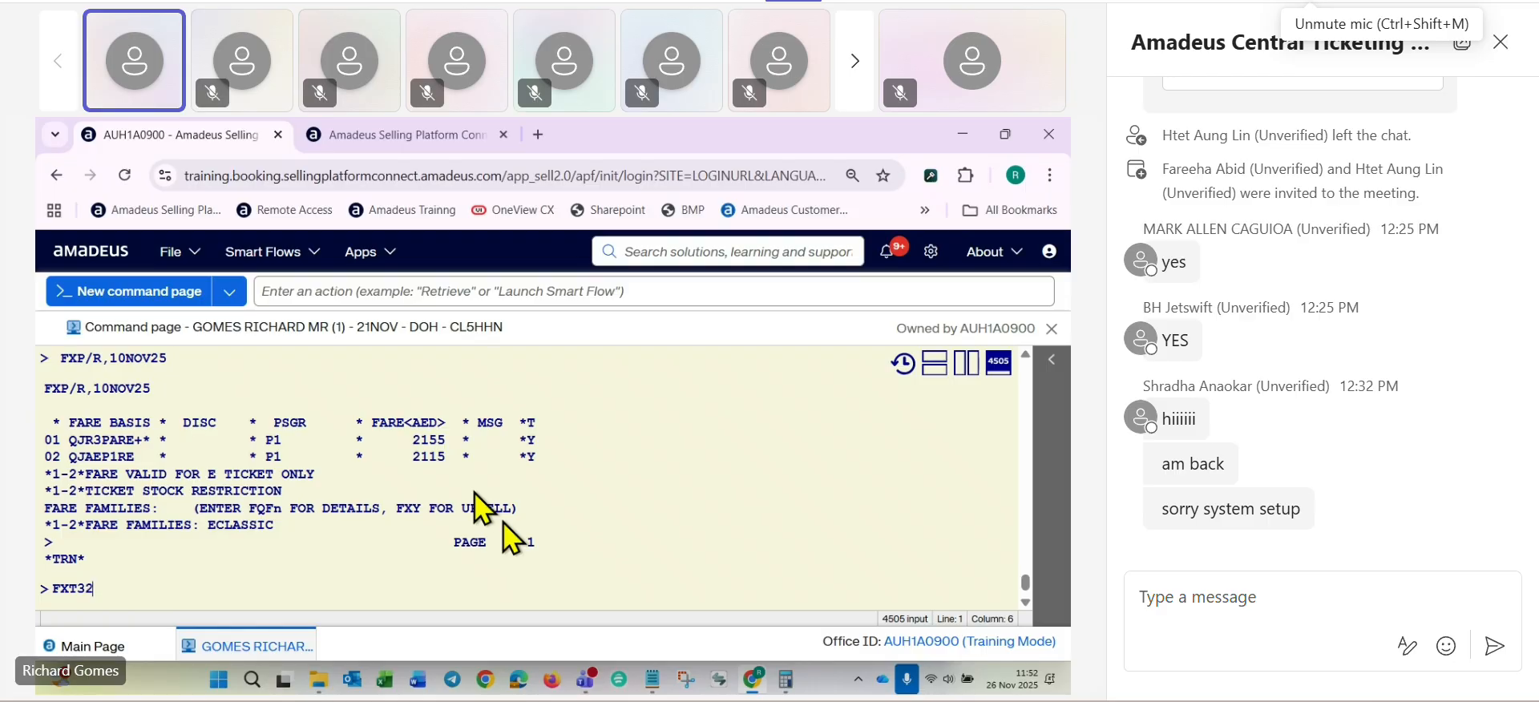
pyautogui.press('BackSpace')
pyautogui.write('2')
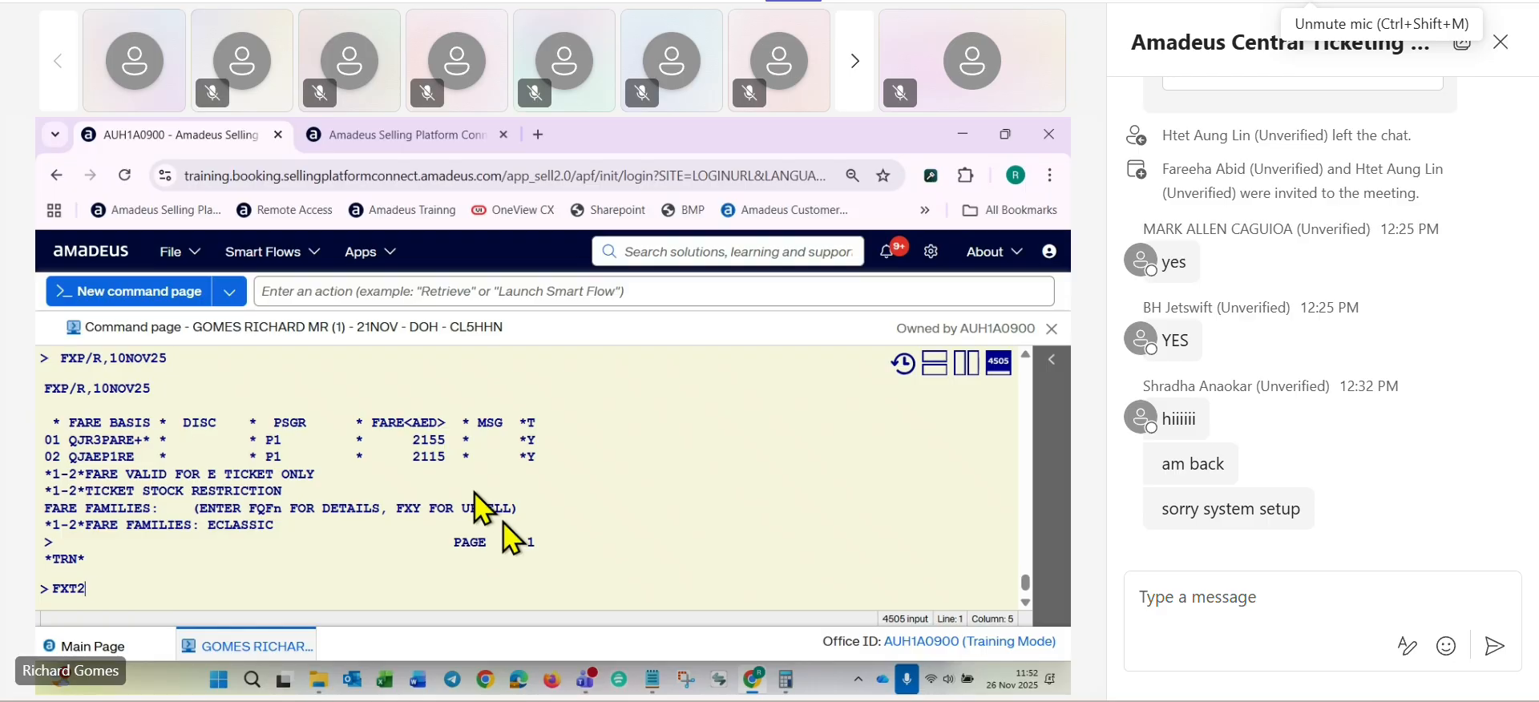
pyautogui.write('/P1')
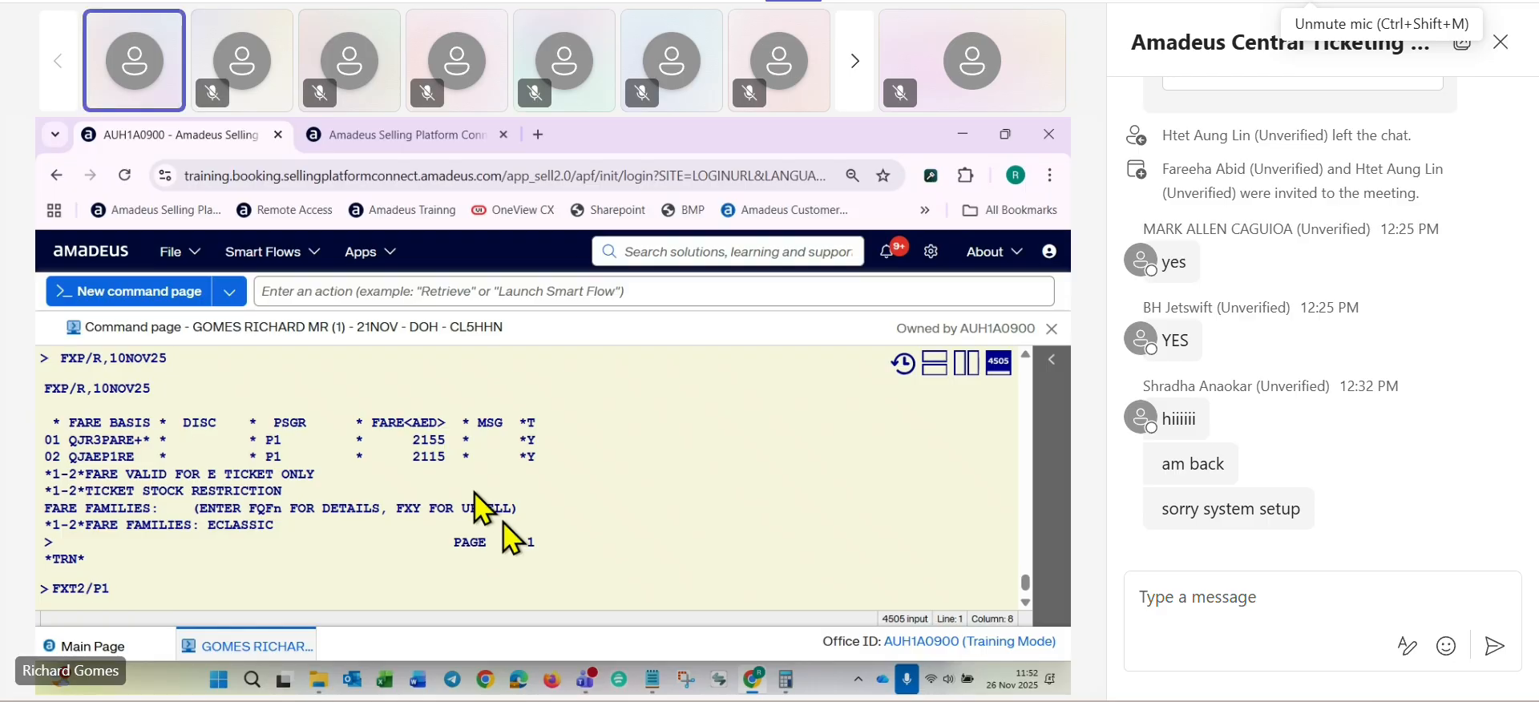
pyautogui.press('Return')
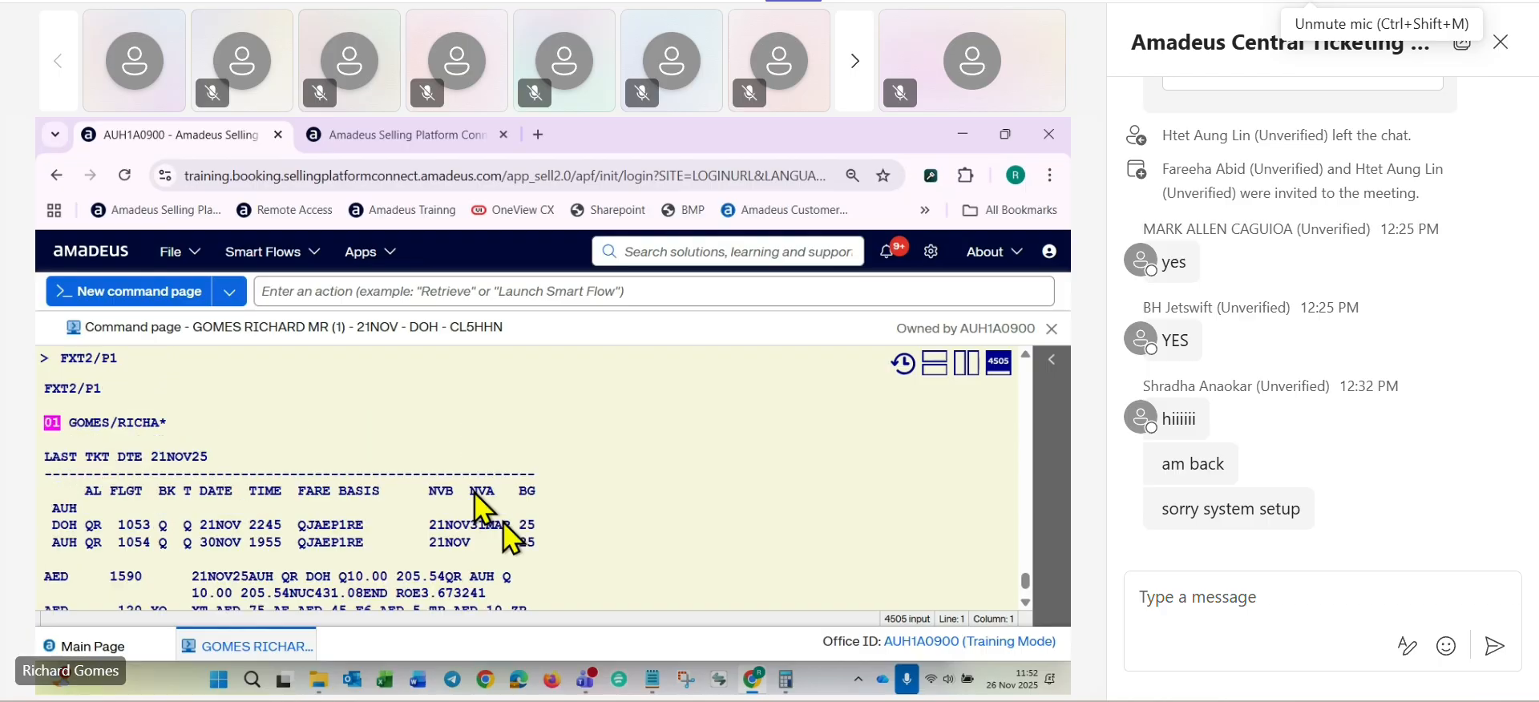
# - Check the selected fare's breakdown and save the booking with RFRG;ER
pyautogui.scroll(-2, 345, 529)
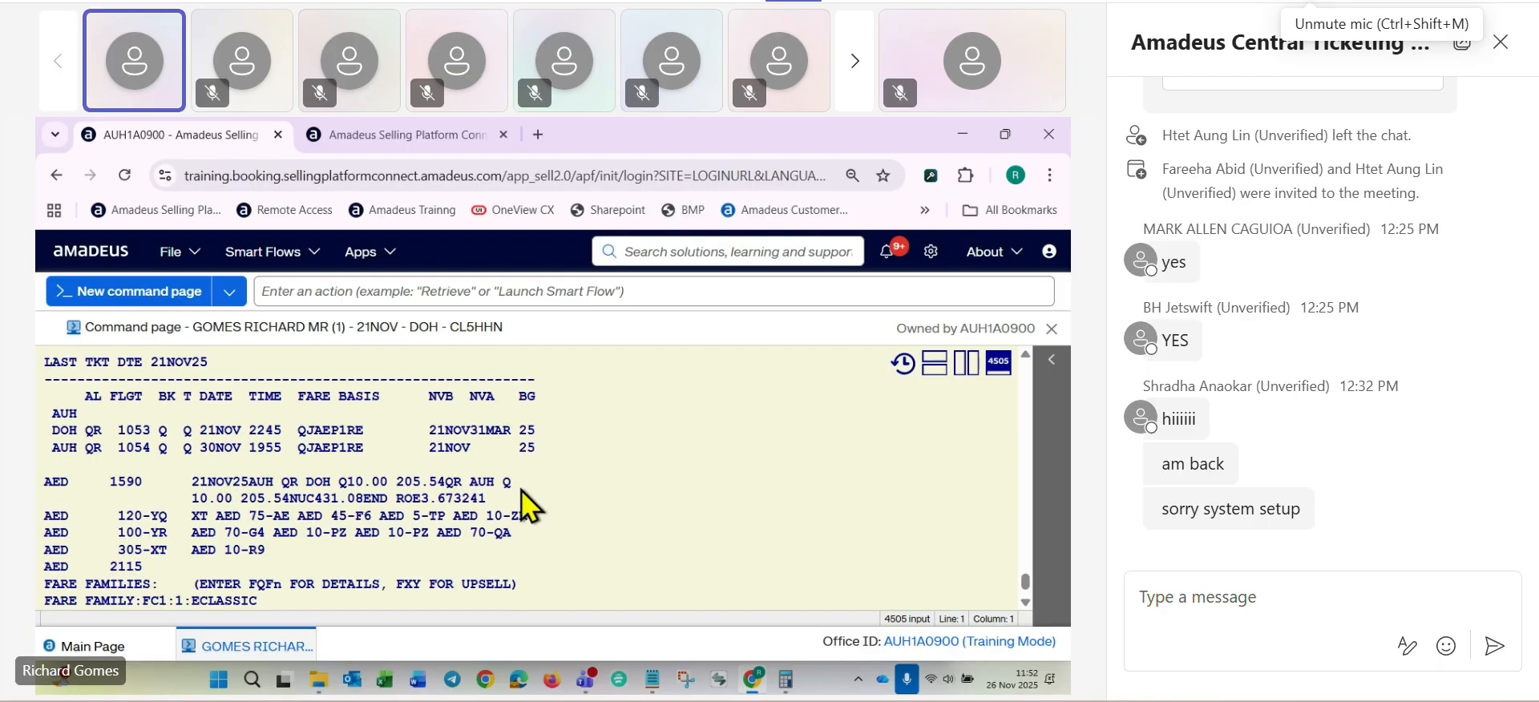
pyautogui.scroll(-4, 529, 505)
pyautogui.write('RFRG;R')
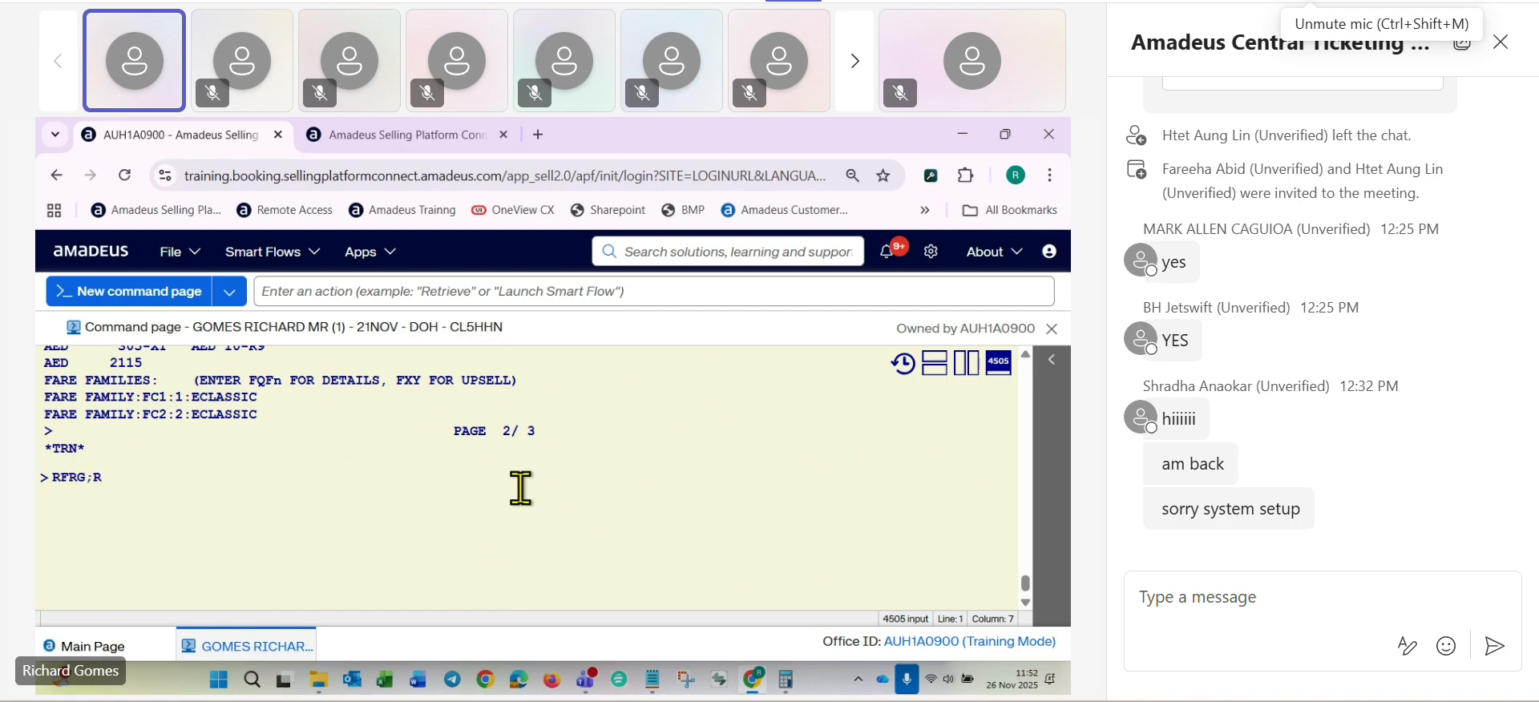
pyautogui.press('BackSpace')
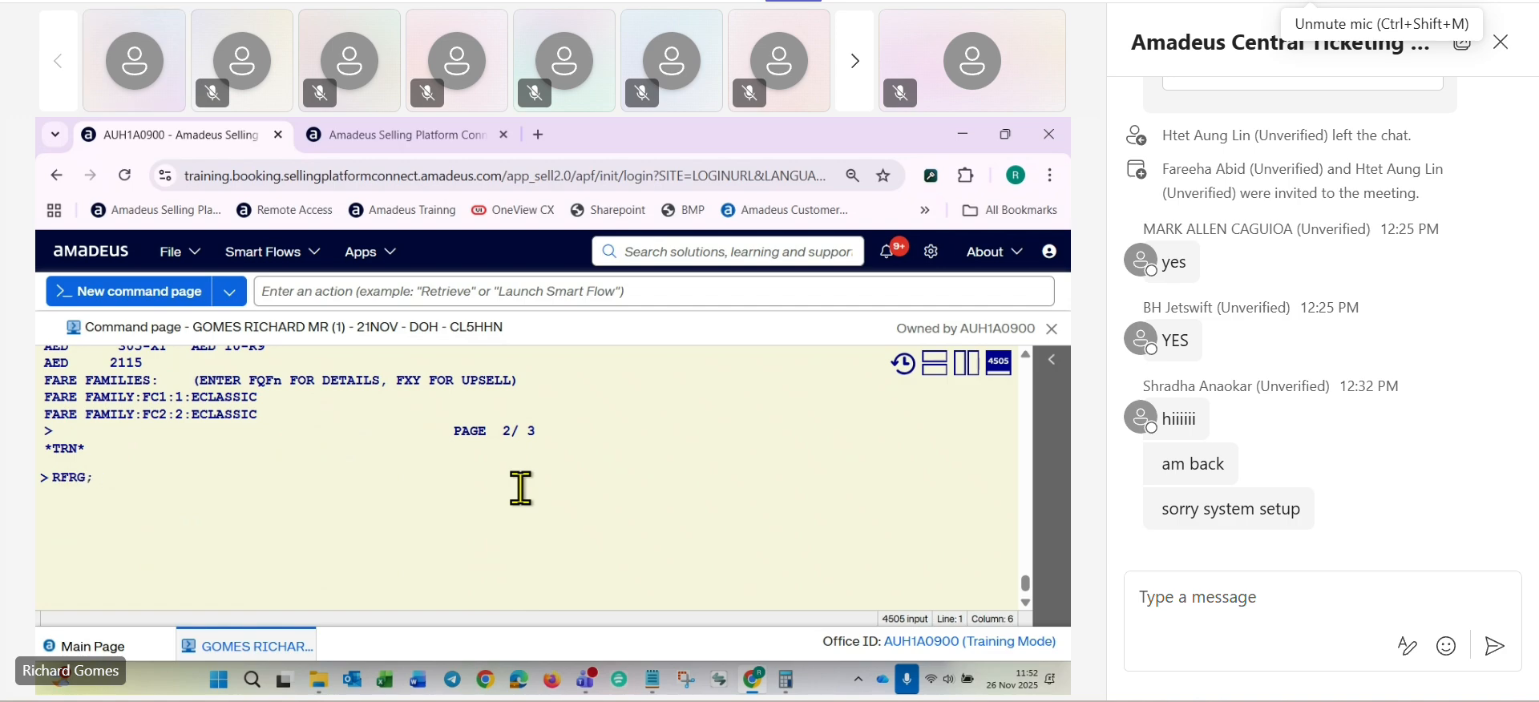
pyautogui.write('ER')
pyautogui.press('Return')
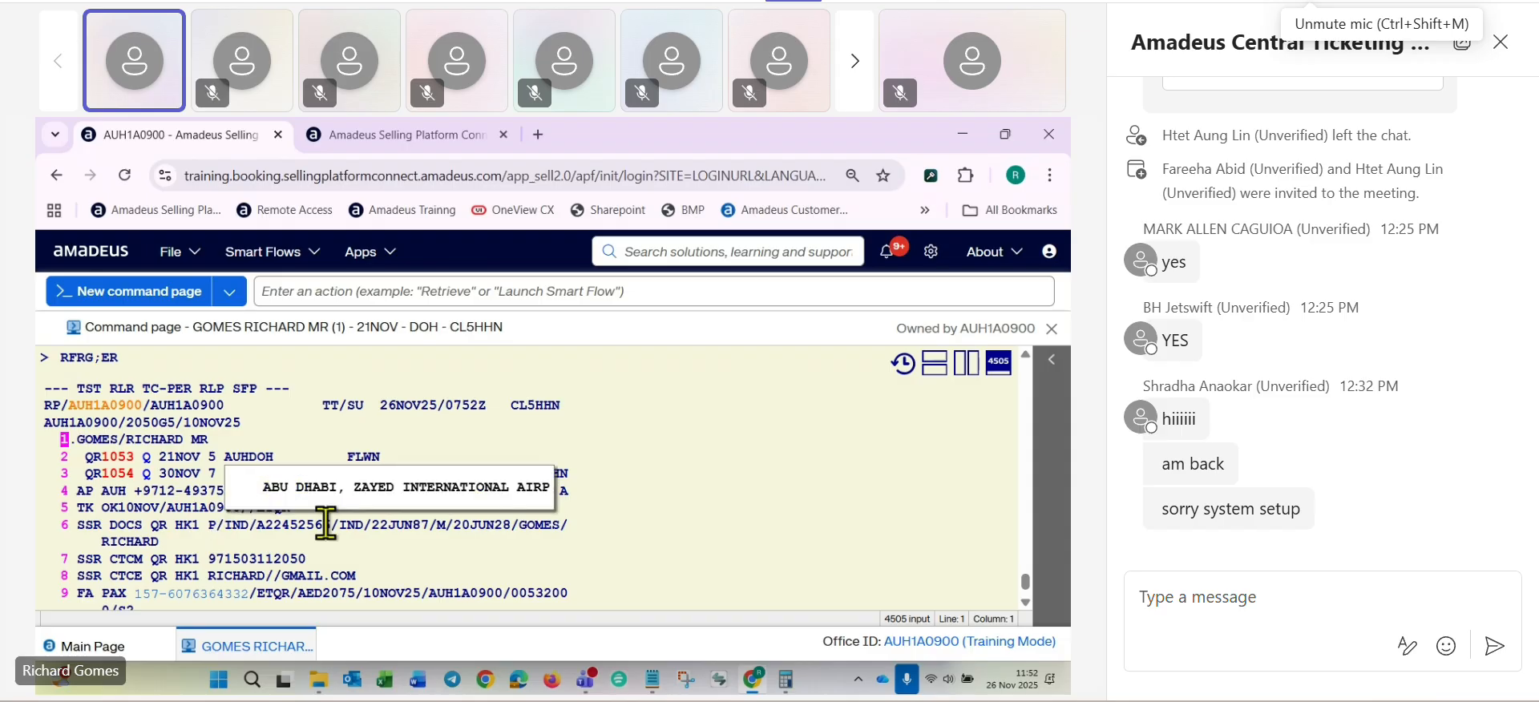
# - Display the stored fare with TQT and compare its segments, fare and taxes with the booking's itinerary
pyautogui.scroll(-4, 267, 560)
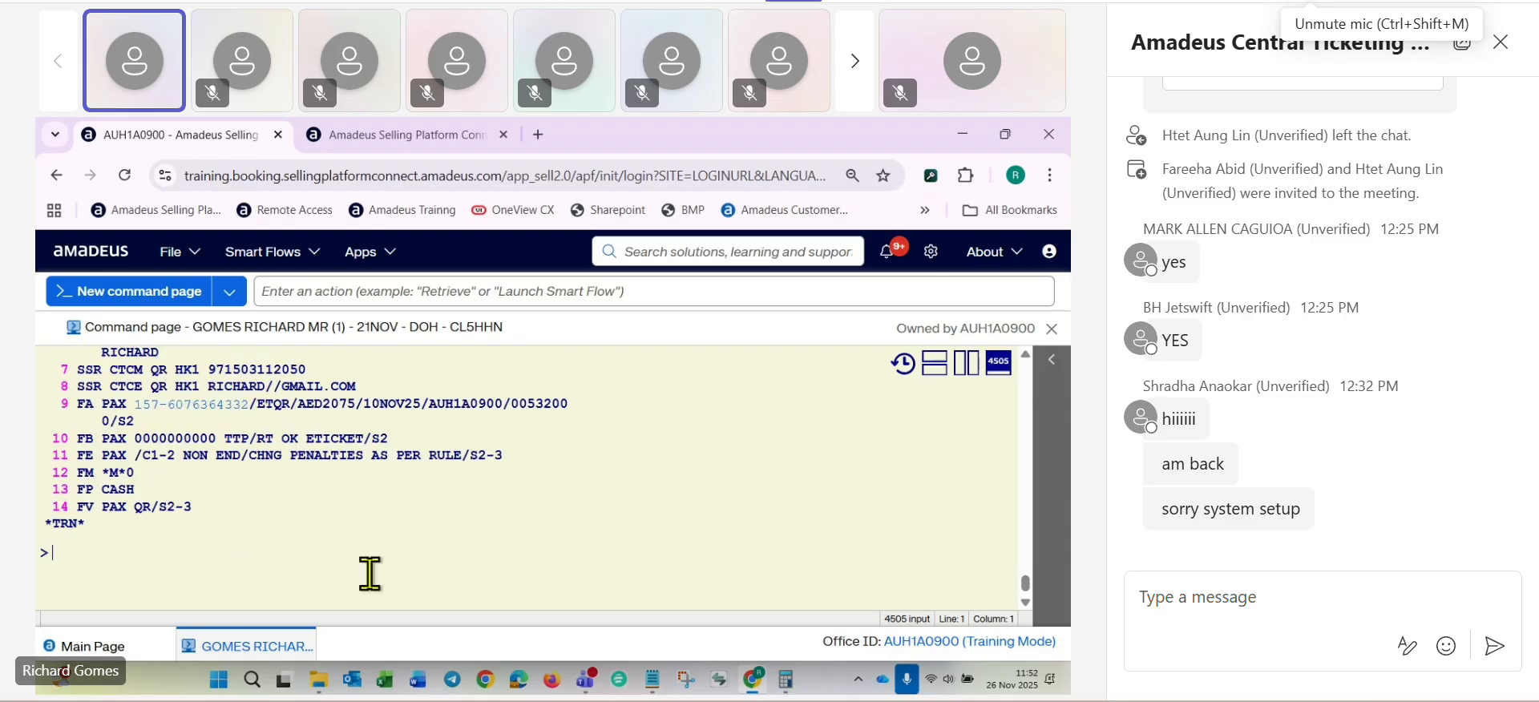
pyautogui.write('TQT')
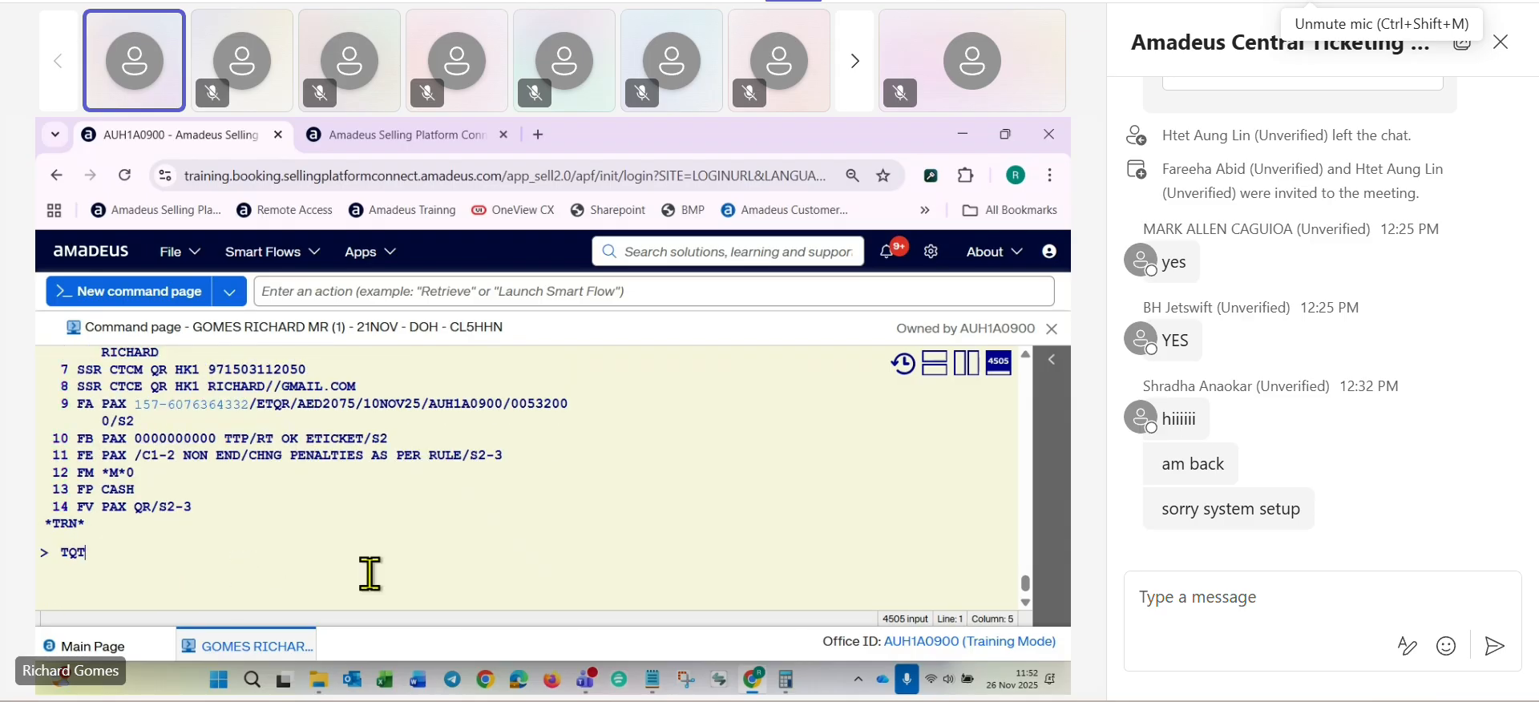
pyautogui.press('Return')
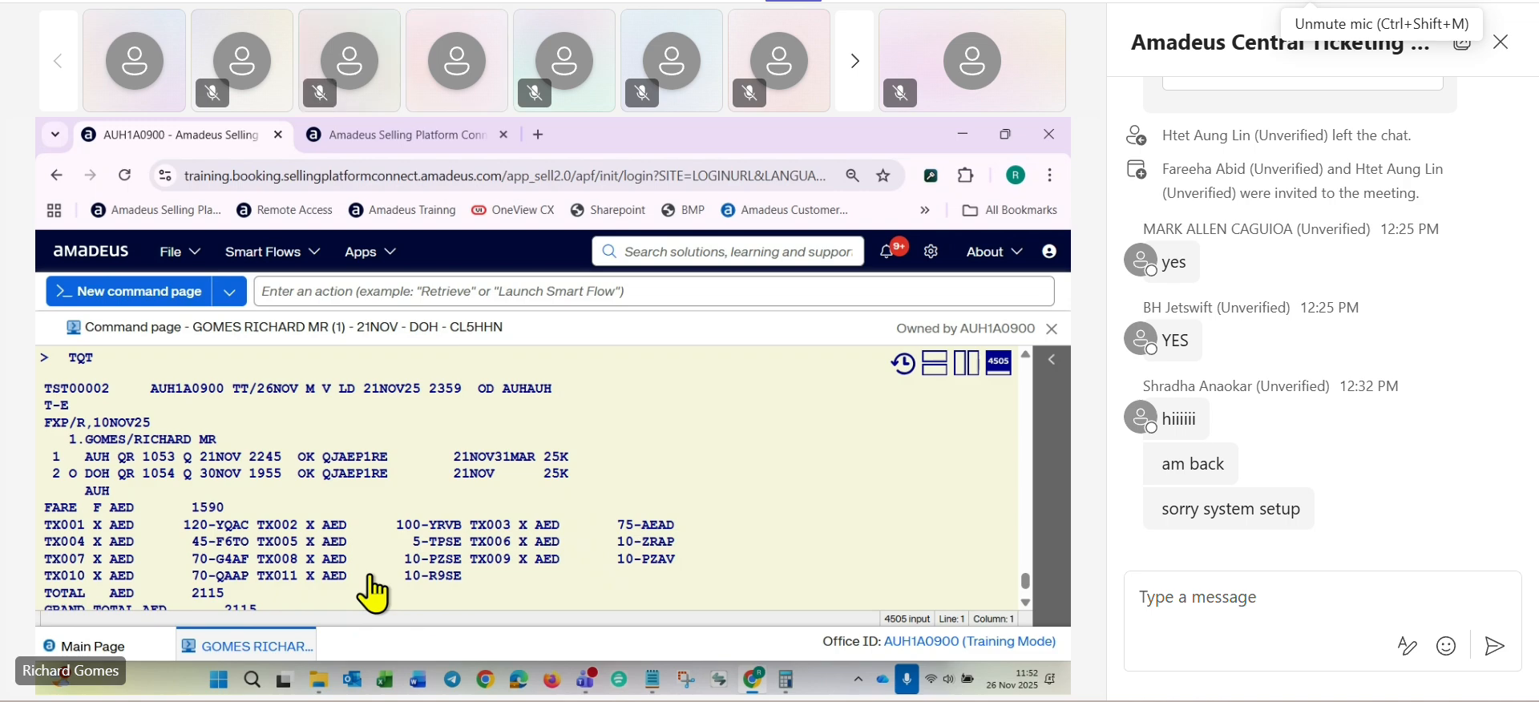
pyautogui.moveTo(87, 455); pyautogui.dragTo(478, 459)
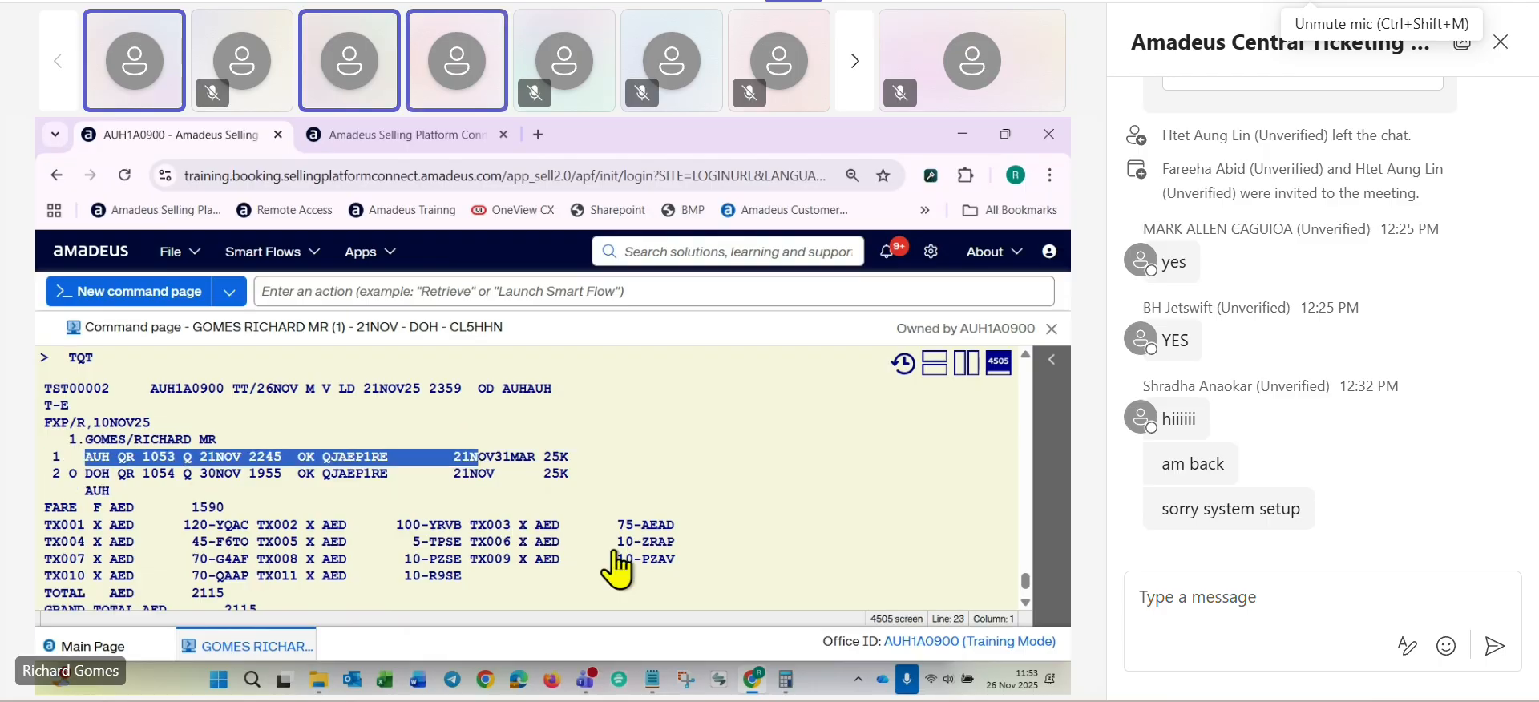
pyautogui.scroll(10, 617, 569)
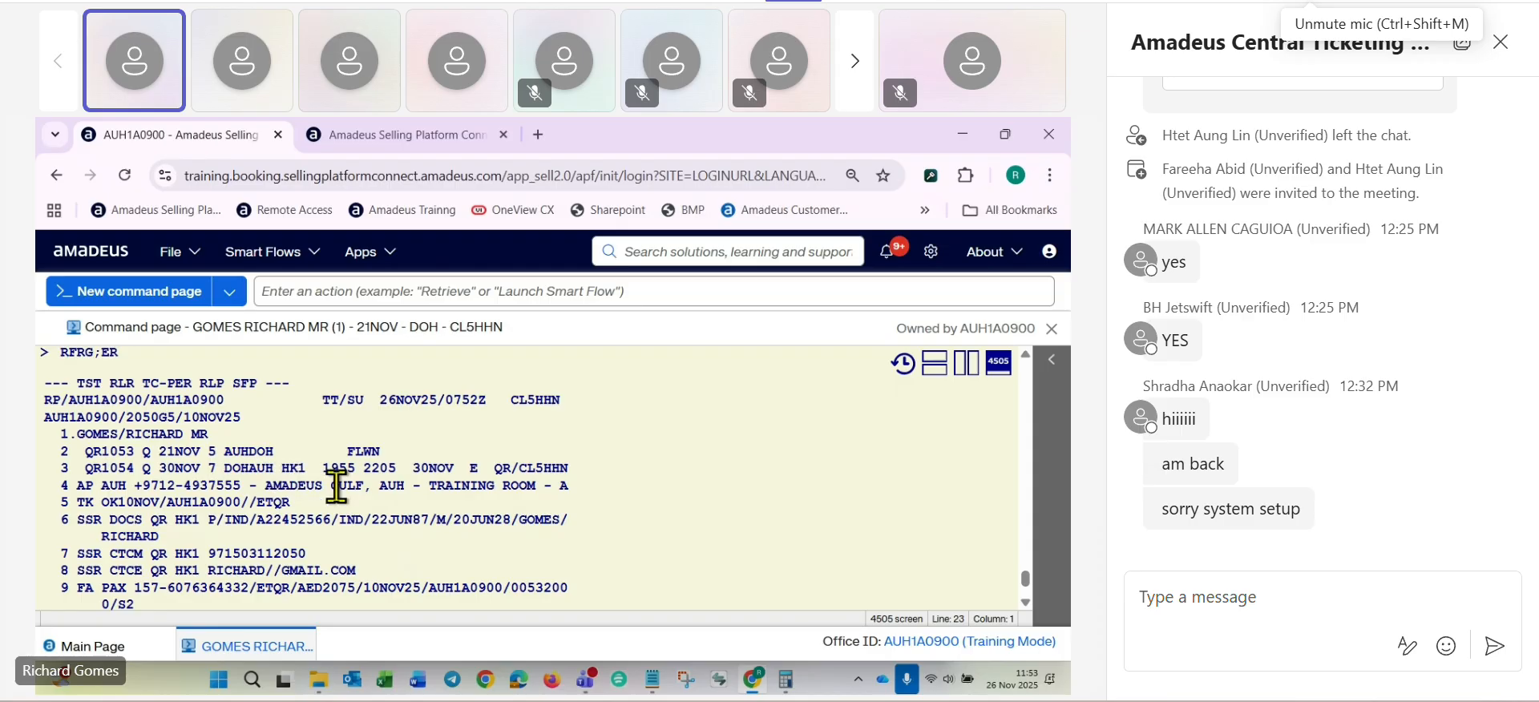
pyautogui.scroll(-10, 378, 481)
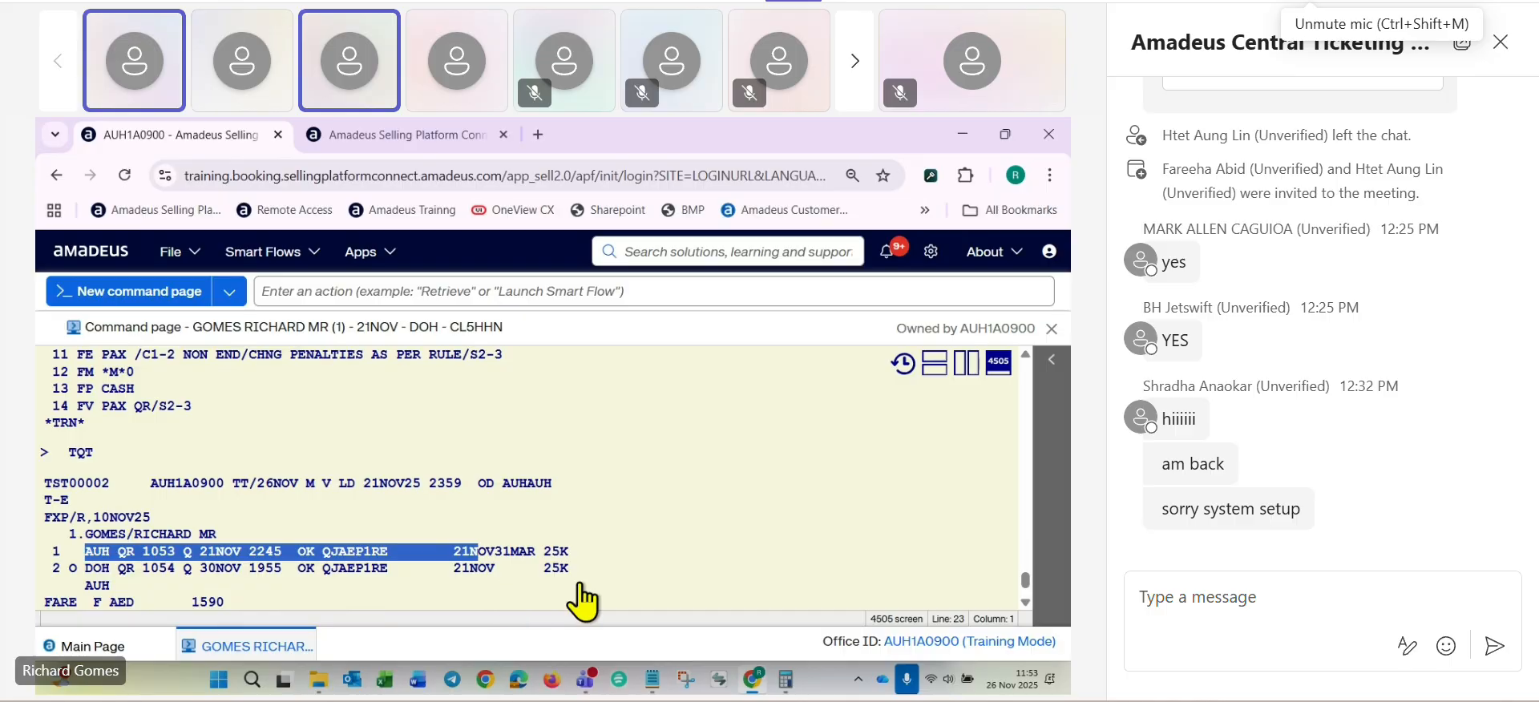
pyautogui.scroll(-4, 505, 593)
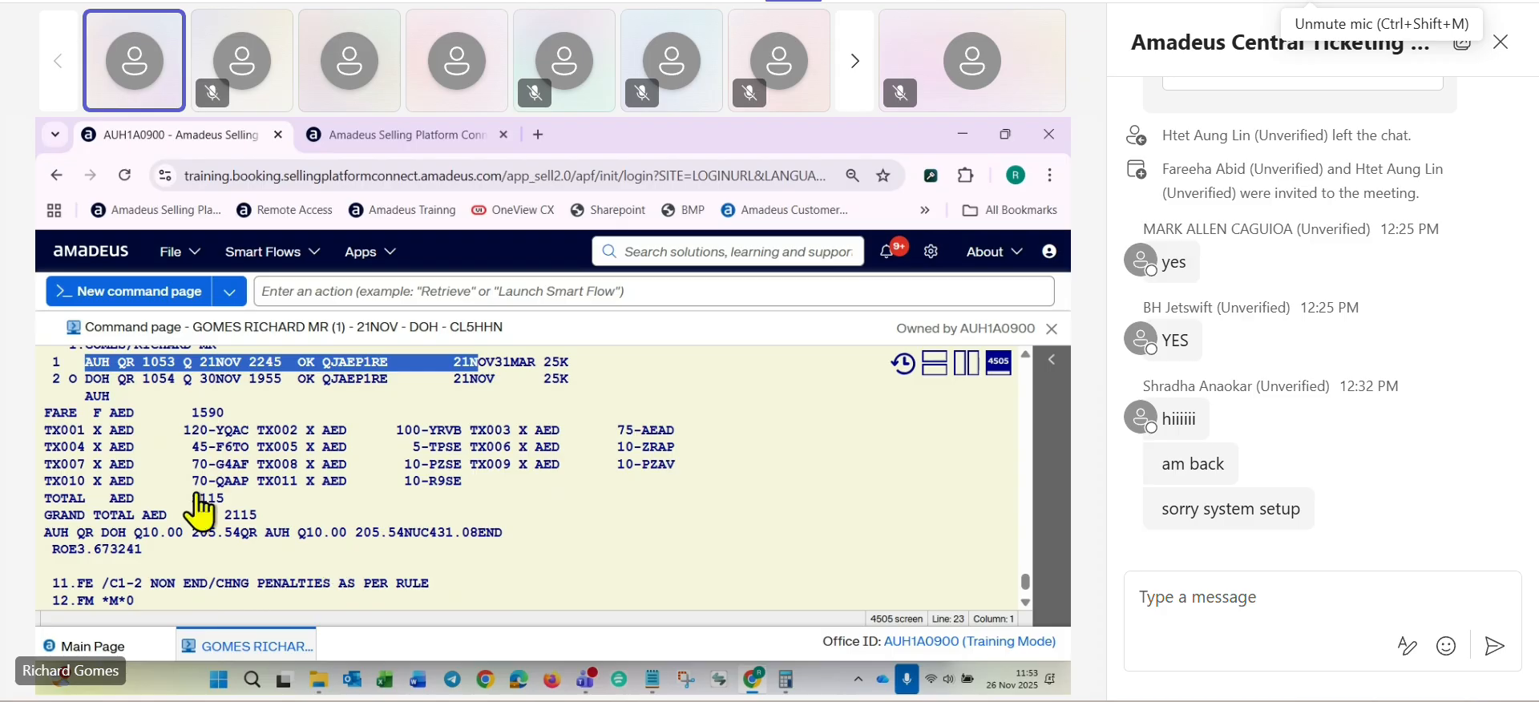
pyautogui.scroll(2, 209, 489)
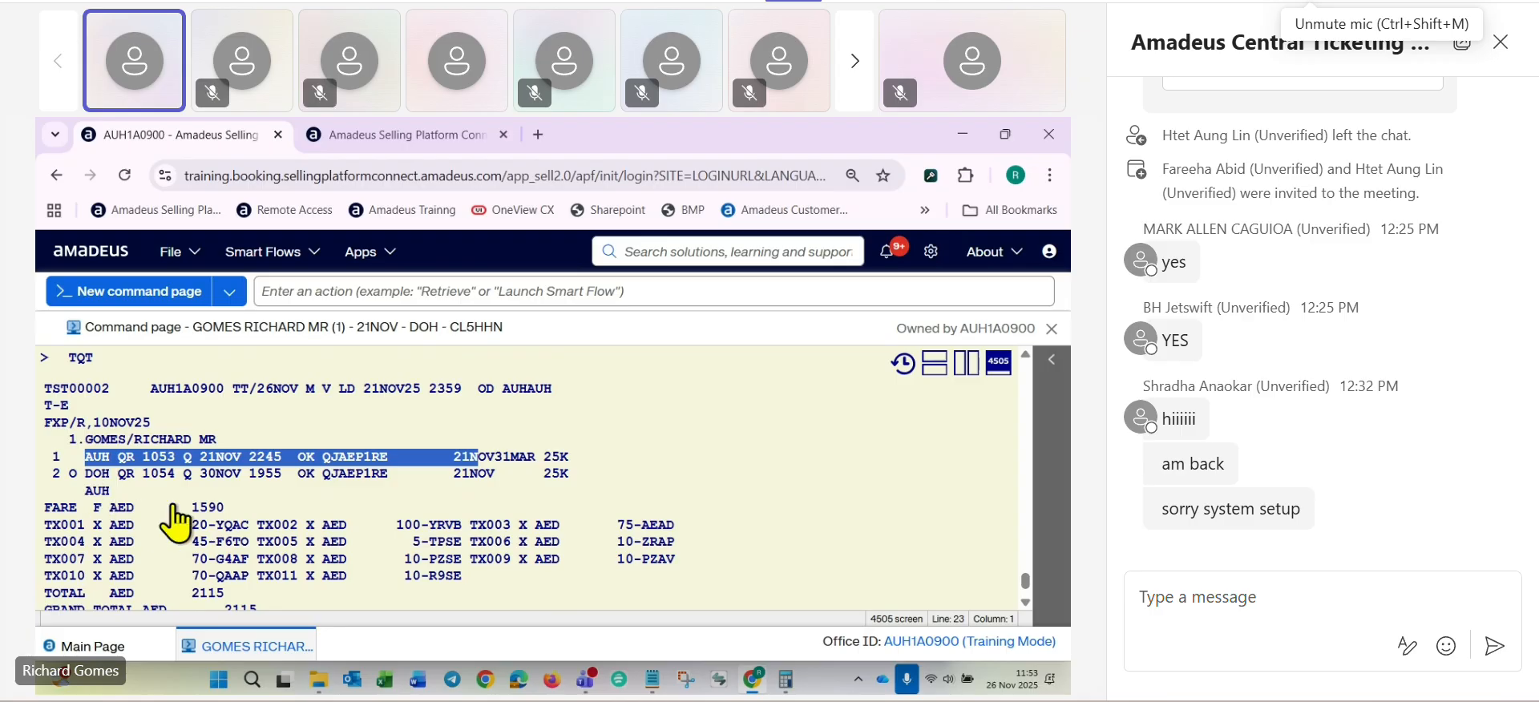
pyautogui.scroll(7, 177, 522)
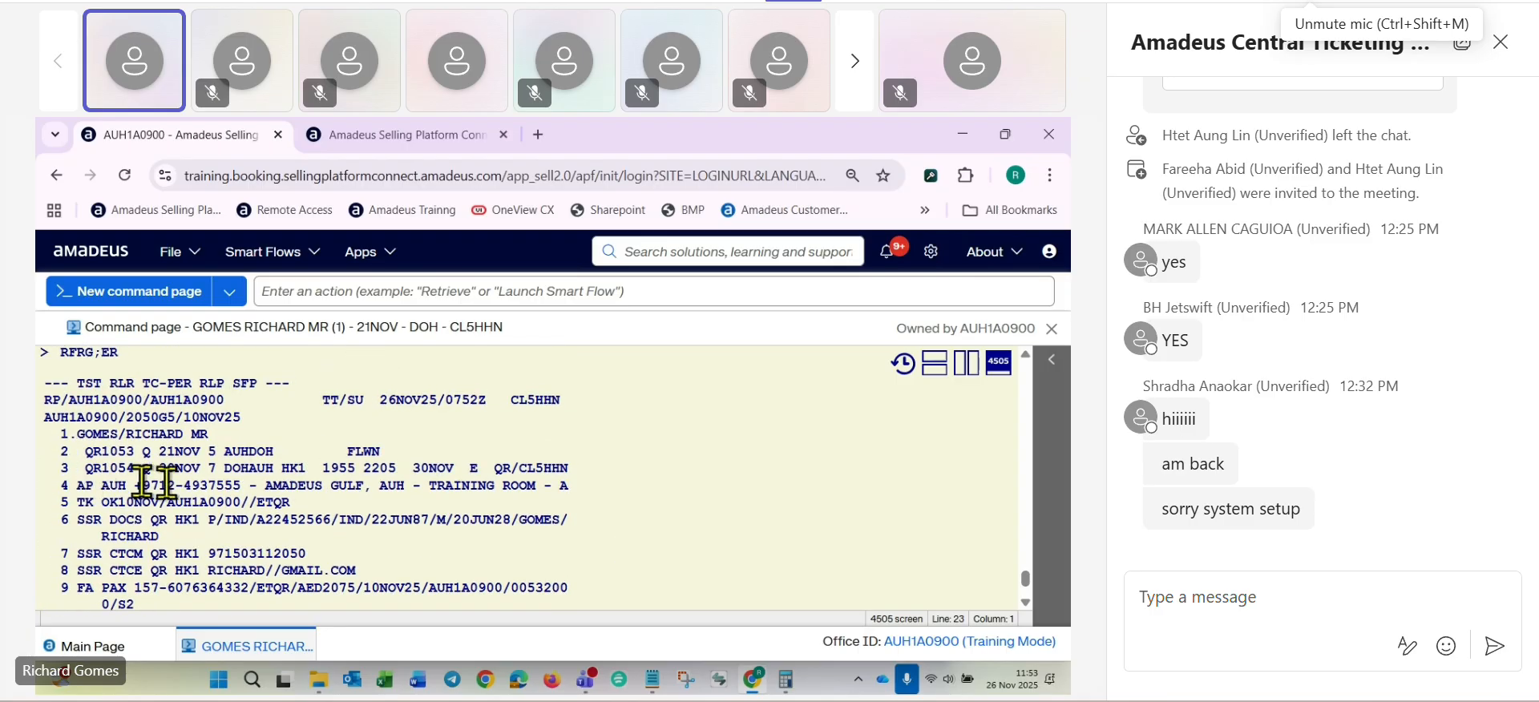
pyautogui.scroll(-7, 728, 533)
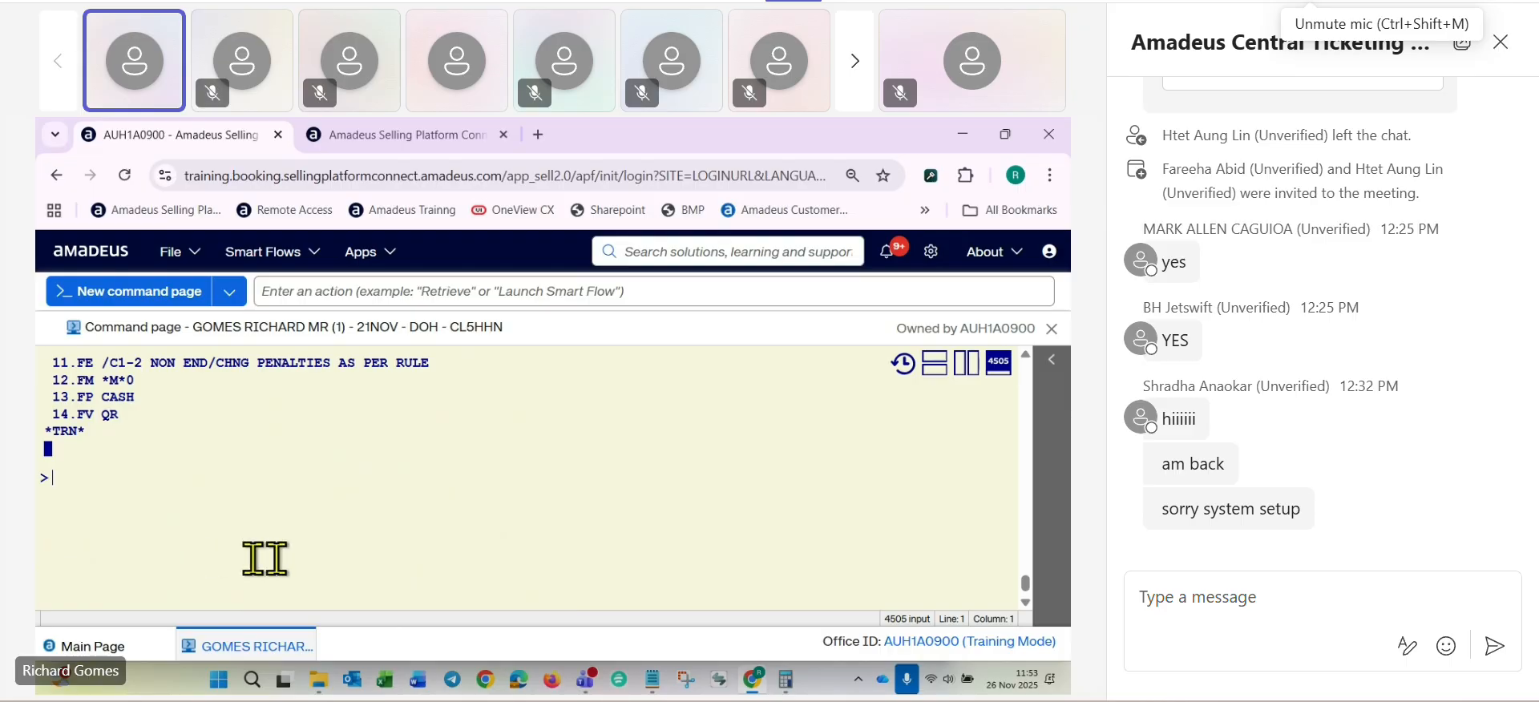
# - Limit the stored fare record to segment 3, the DOH-AUH flight, with TTU/S3 and redisplay it with TQT
pyautogui.write('TT')
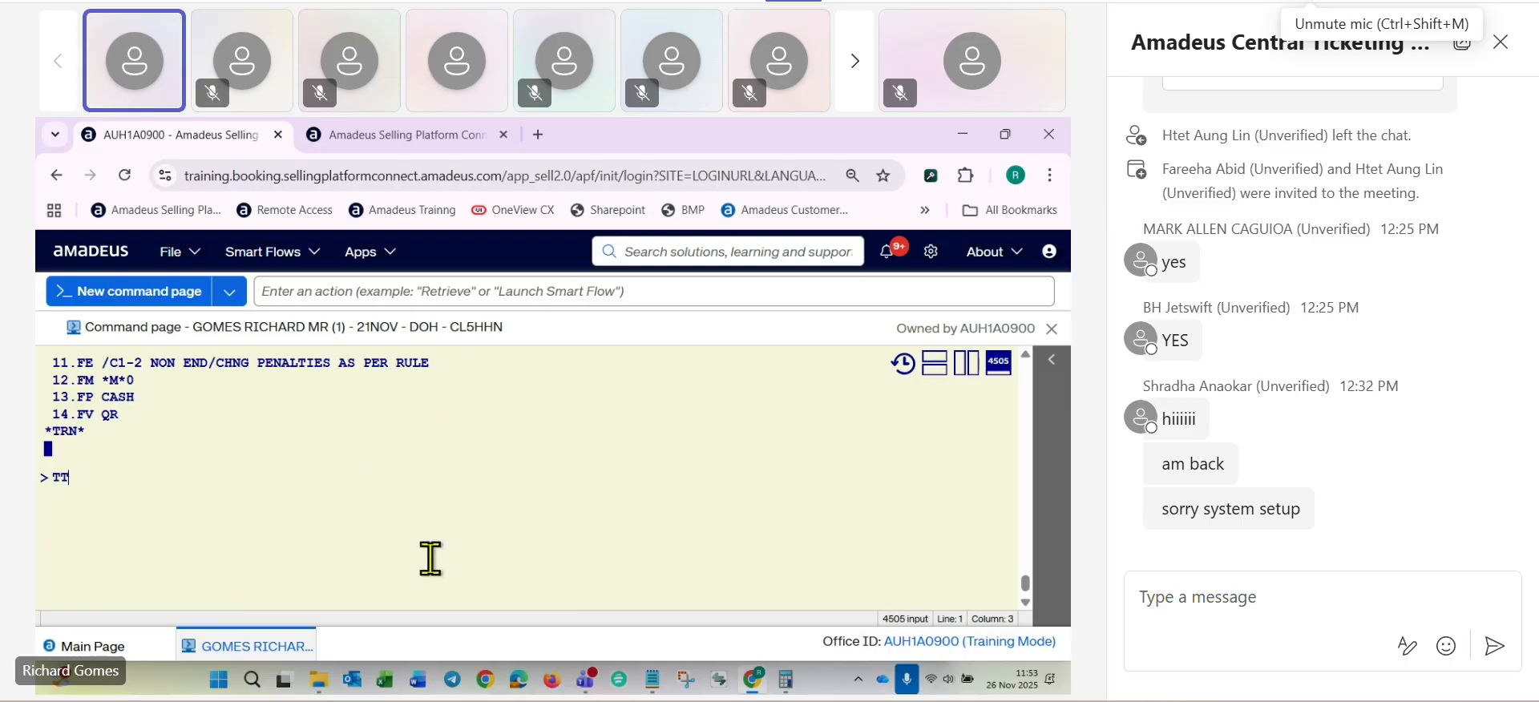
pyautogui.write('U/')
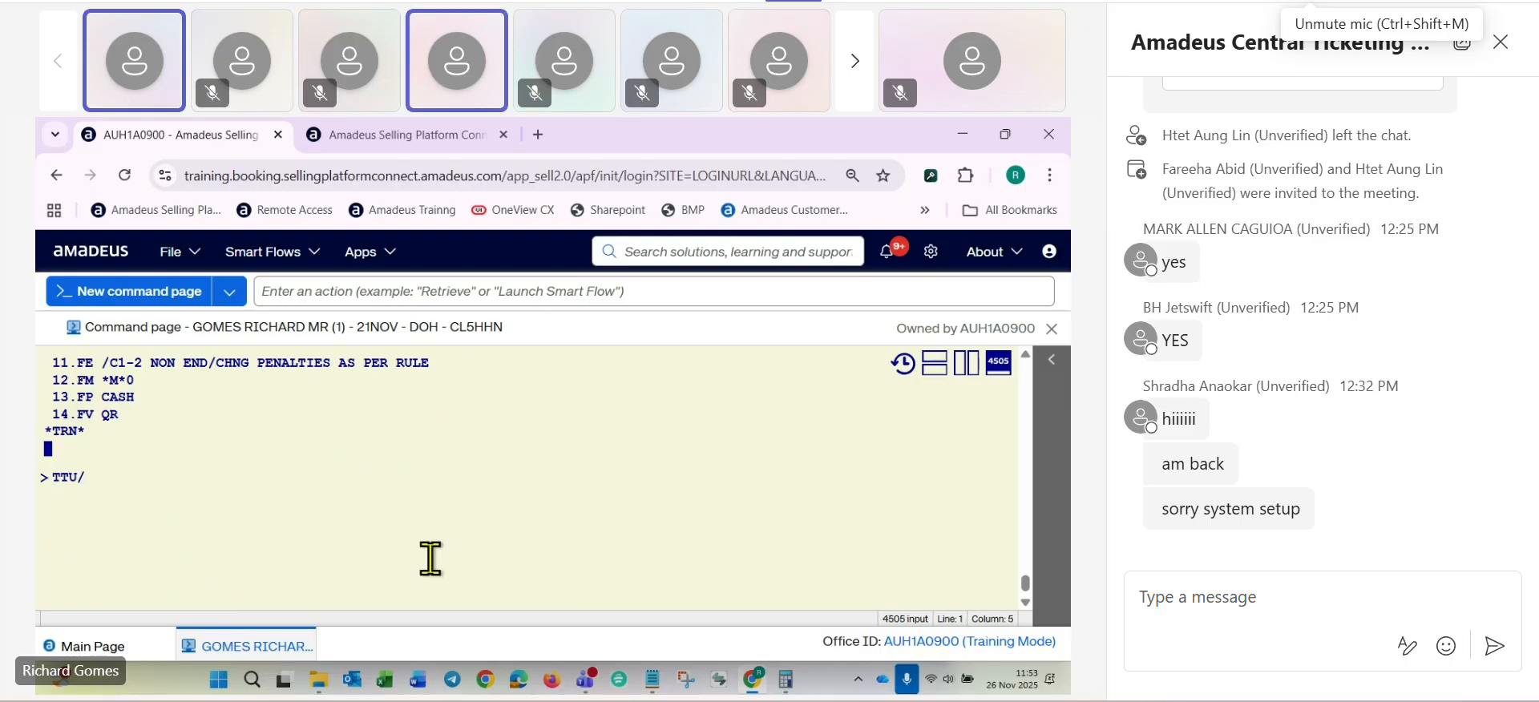
pyautogui.write('S3')
pyautogui.press('Return')
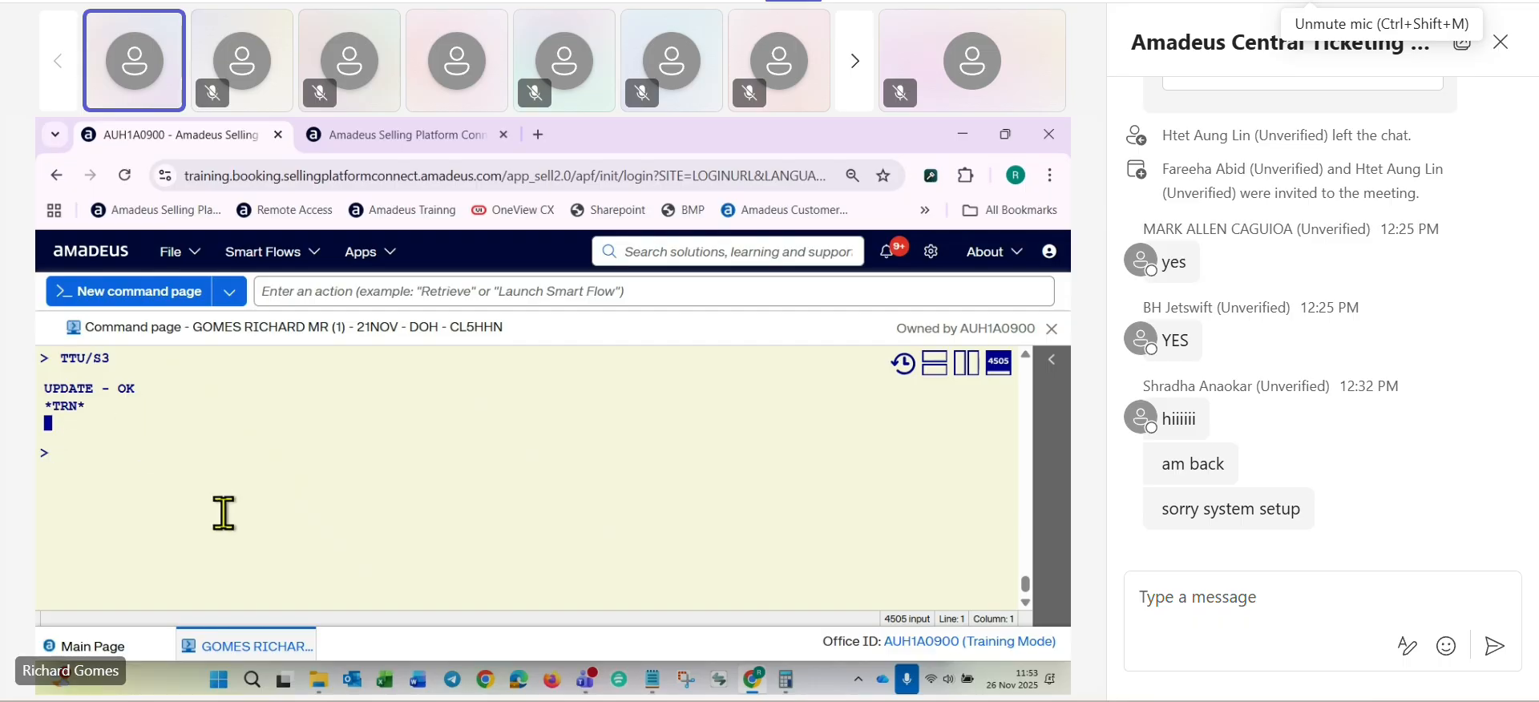
pyautogui.write('TQT')
pyautogui.press('Return')
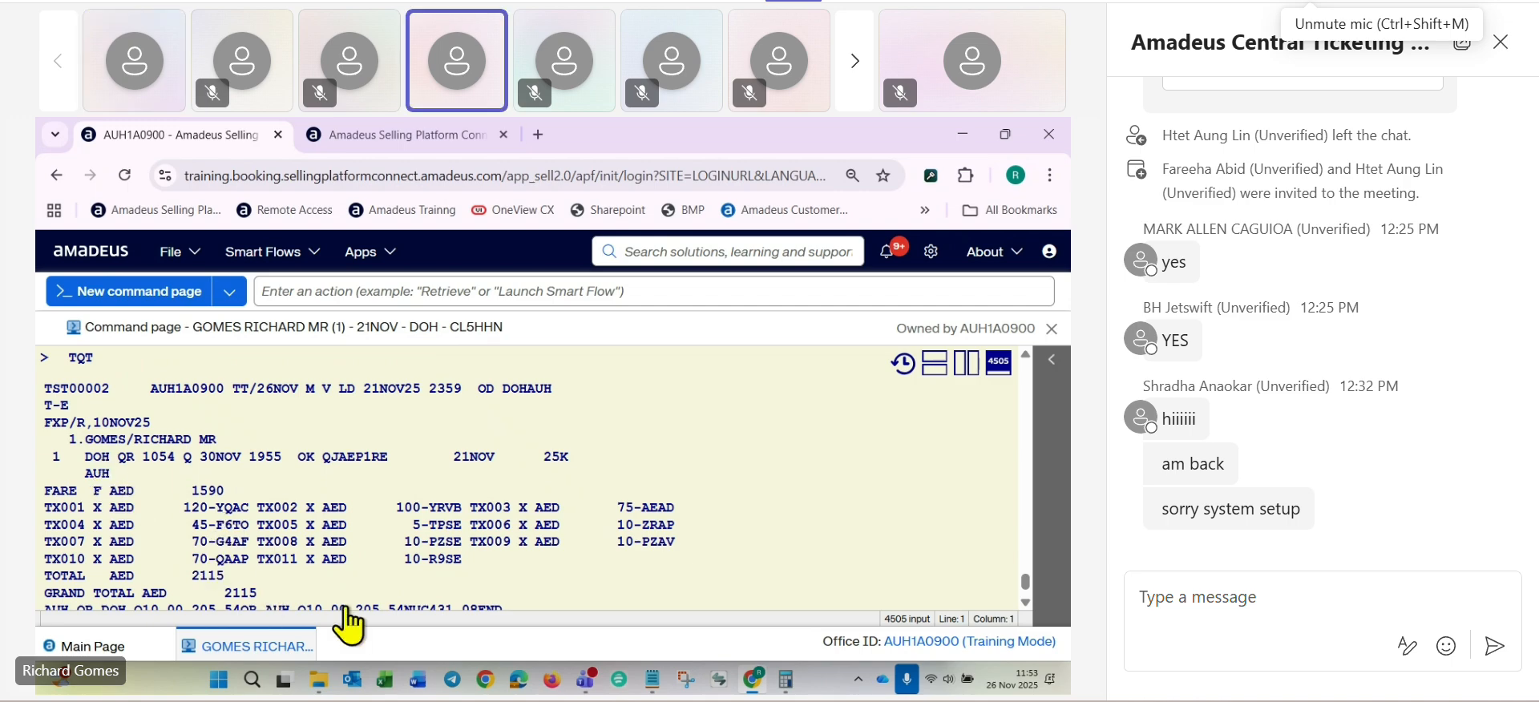
pyautogui.scroll(-4, 333, 545)
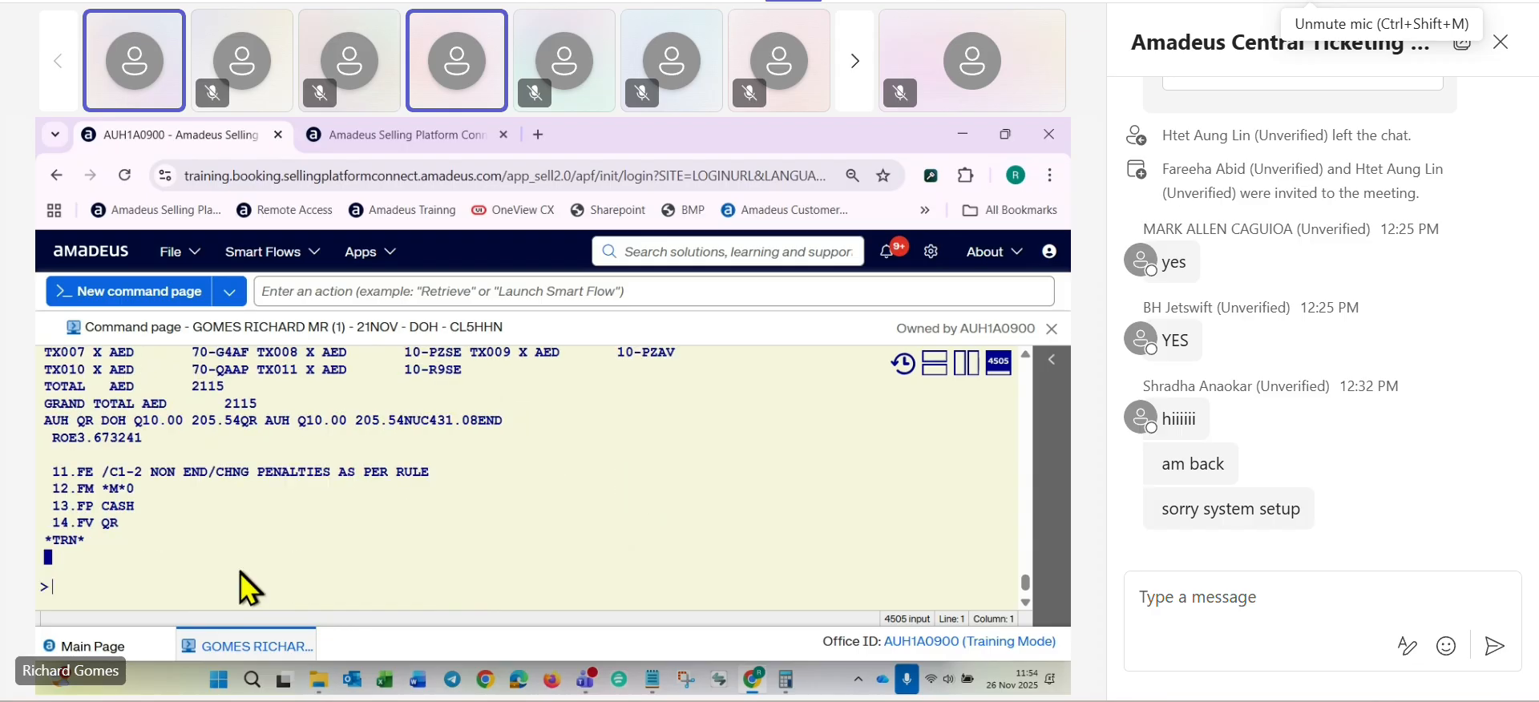
# - Save the booking with RFRG;ER and check its redisplayed elements
pyautogui.write('R')
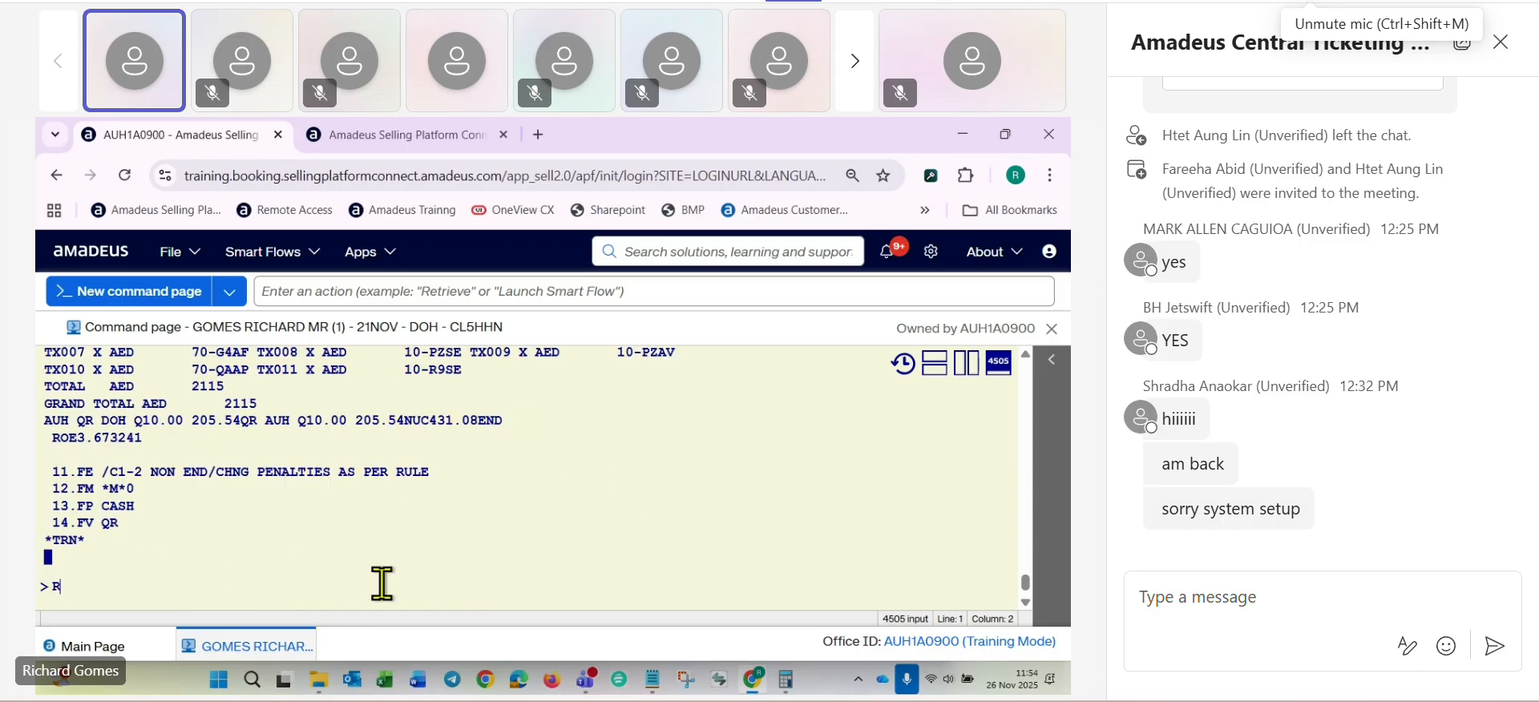
pyautogui.write('FRG;ER')
pyautogui.press('Return')
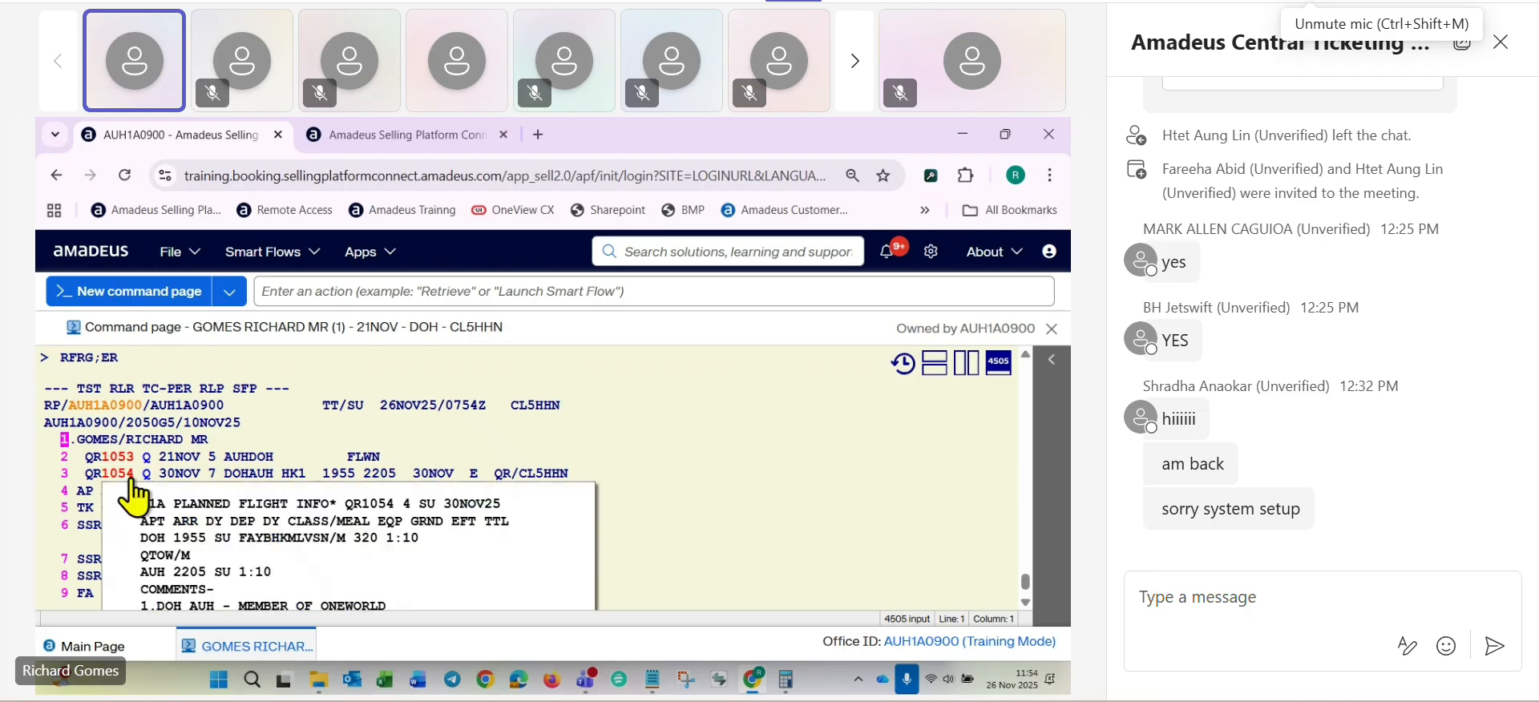
pyautogui.scroll(-5, 49, 501)
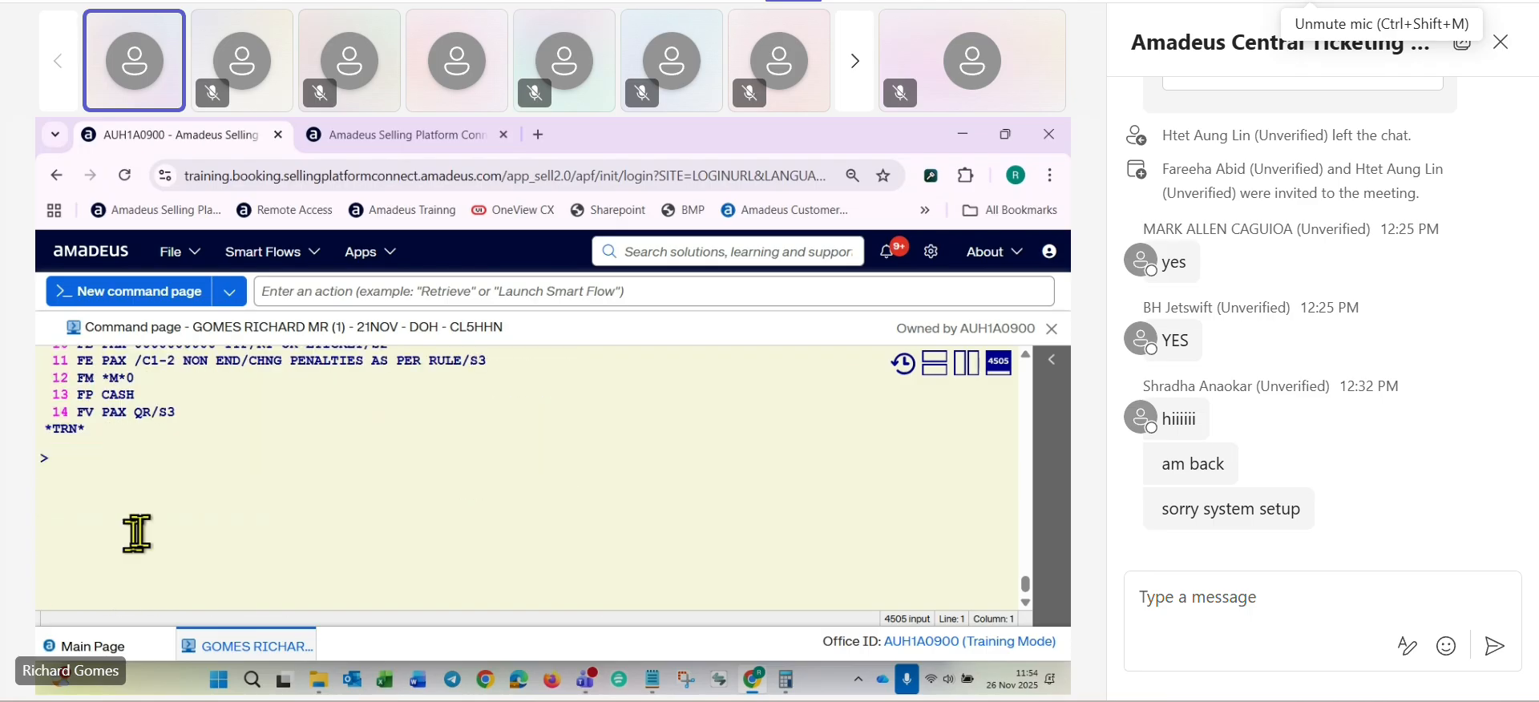
# - Open the stored fare with TQT and set the DOH-AUH segment's not-valid-after (NVA) date to 30NOV25
pyautogui.write('TQT')
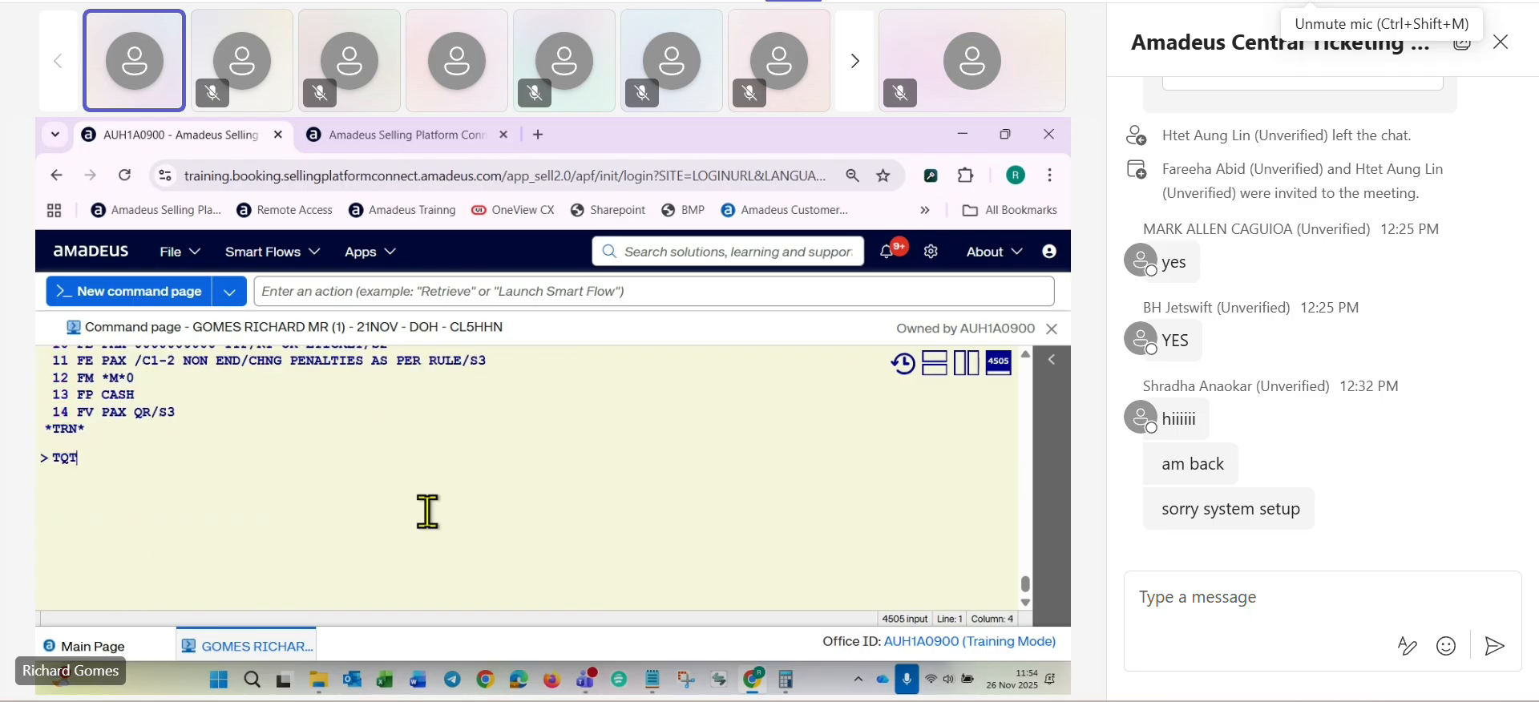
pyautogui.press('Return')
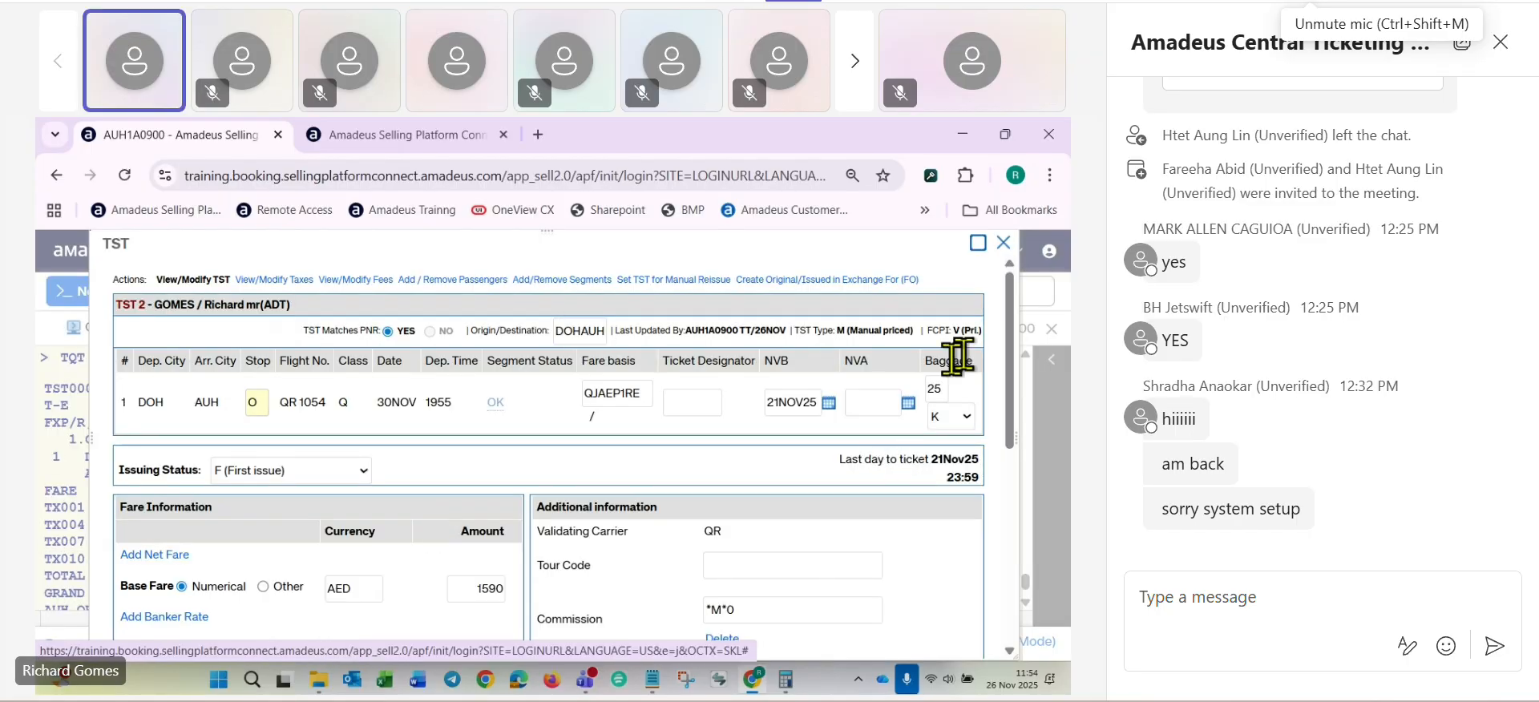
pyautogui.click(911, 405)
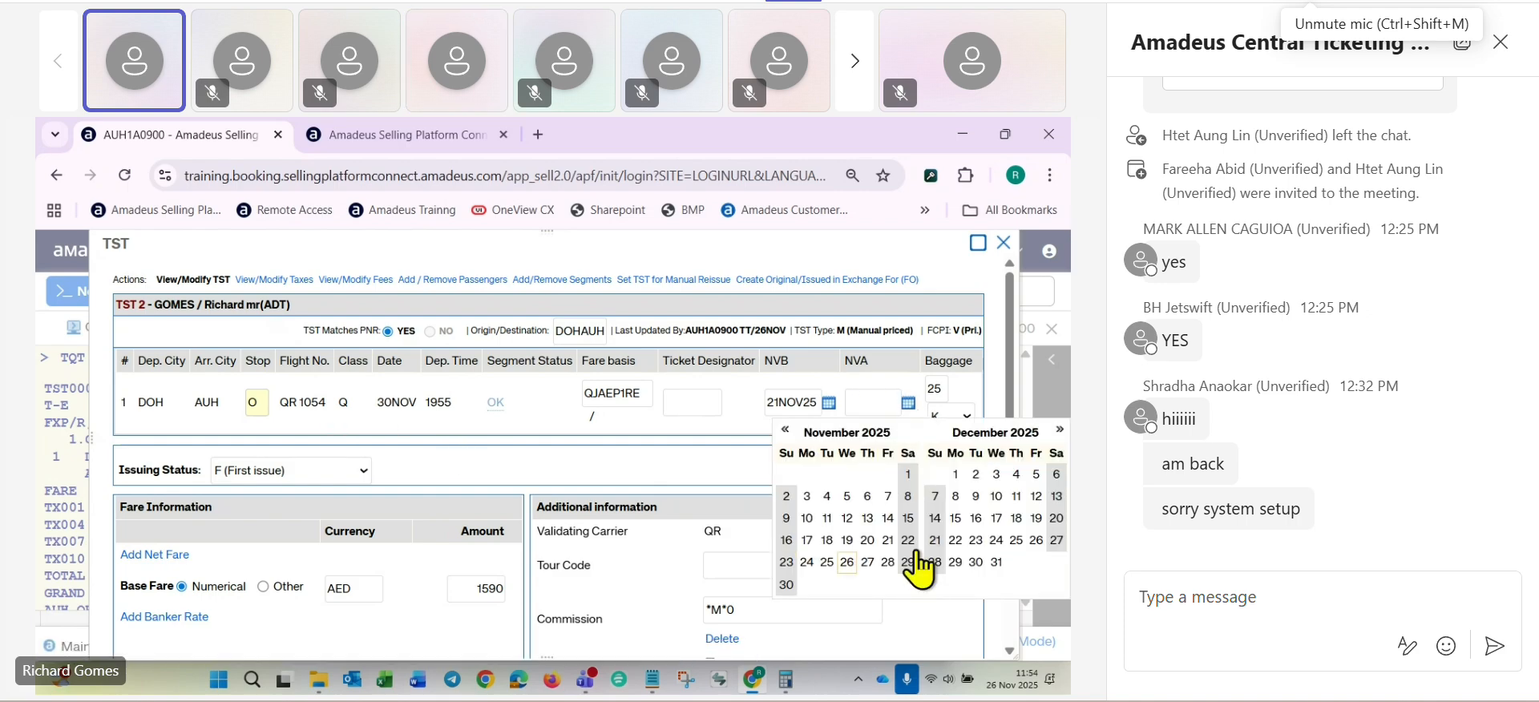
pyautogui.click(793, 587)
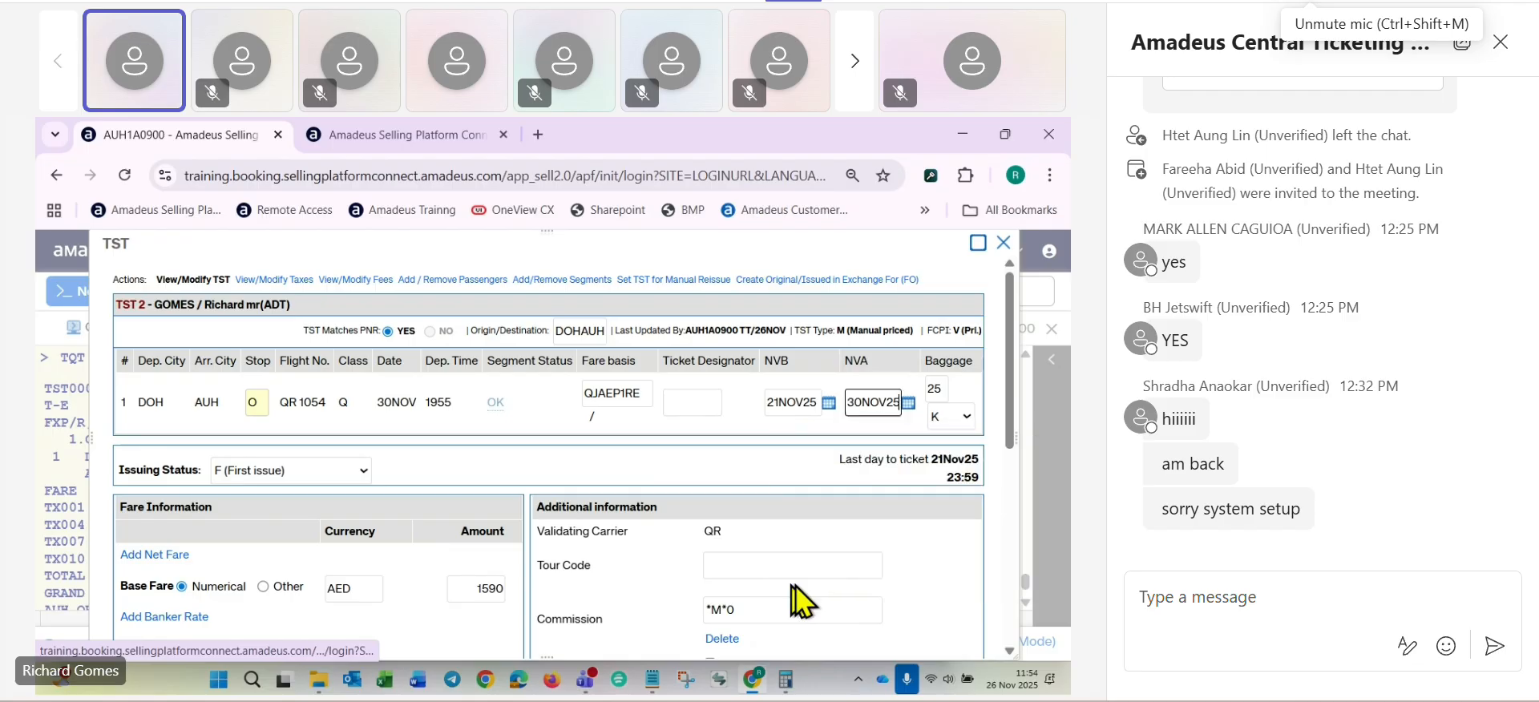
# - Set the stored fare's issuing status to R (Re-issue), save the update and close the fare record
pyautogui.click(473, 459)
pyautogui.scroll(-5, 481, 457)
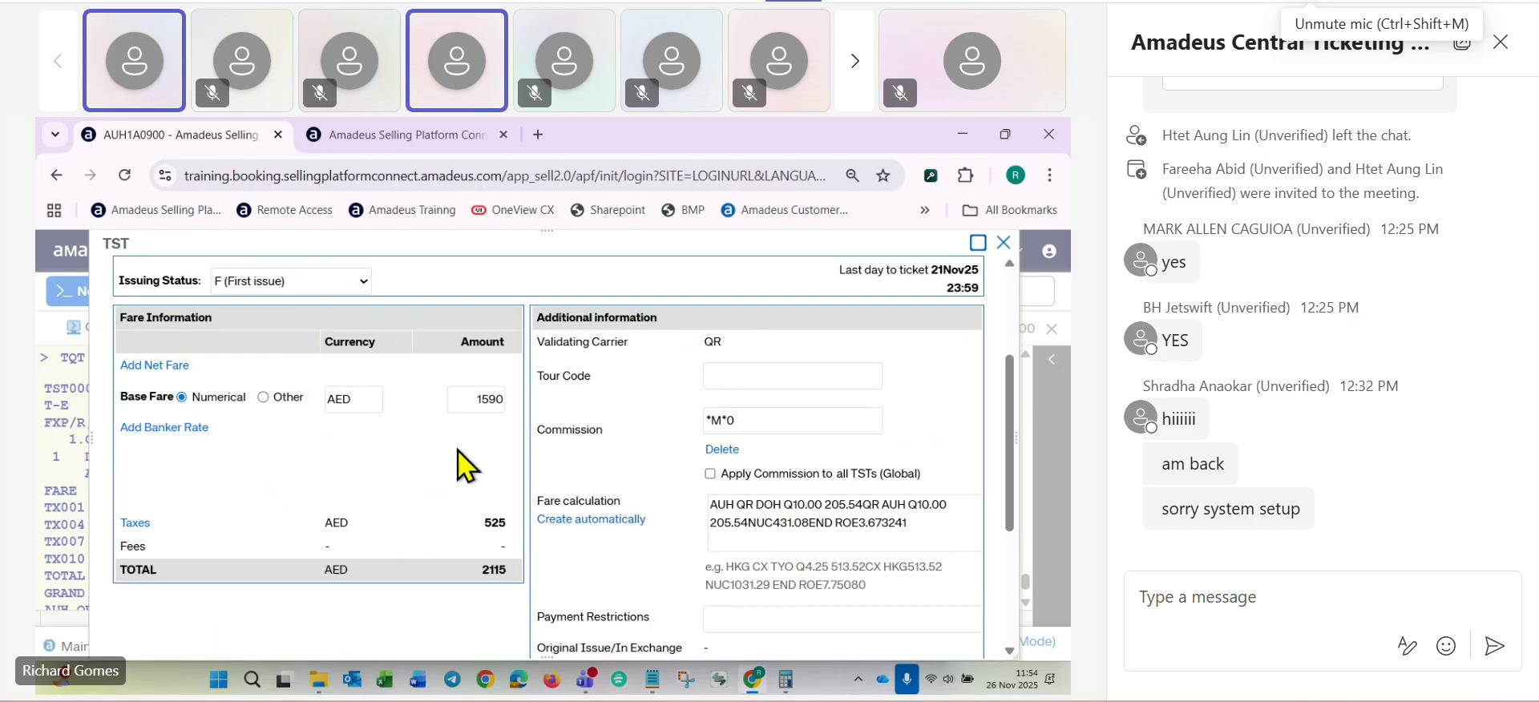
pyautogui.scroll(3, 467, 457)
pyautogui.click(365, 381)
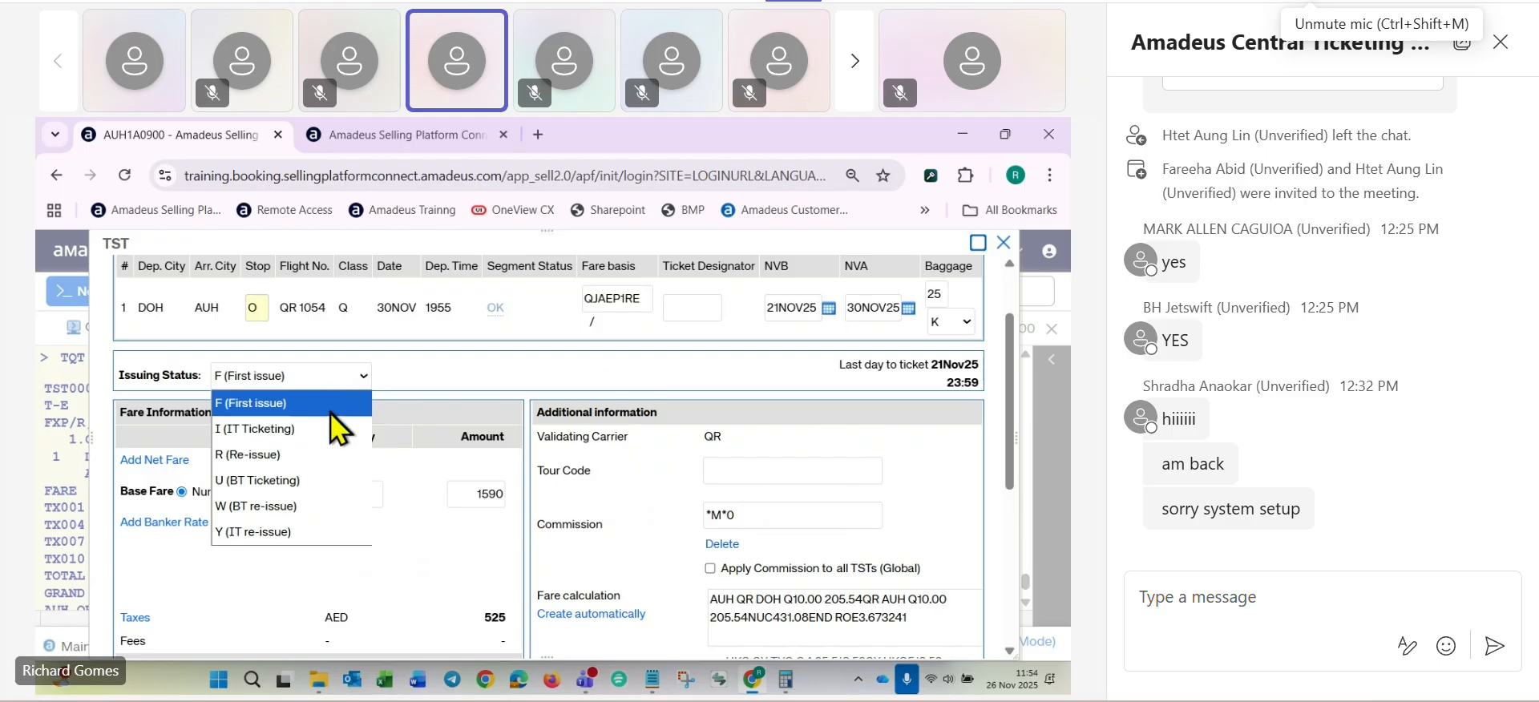
pyautogui.click(271, 453)
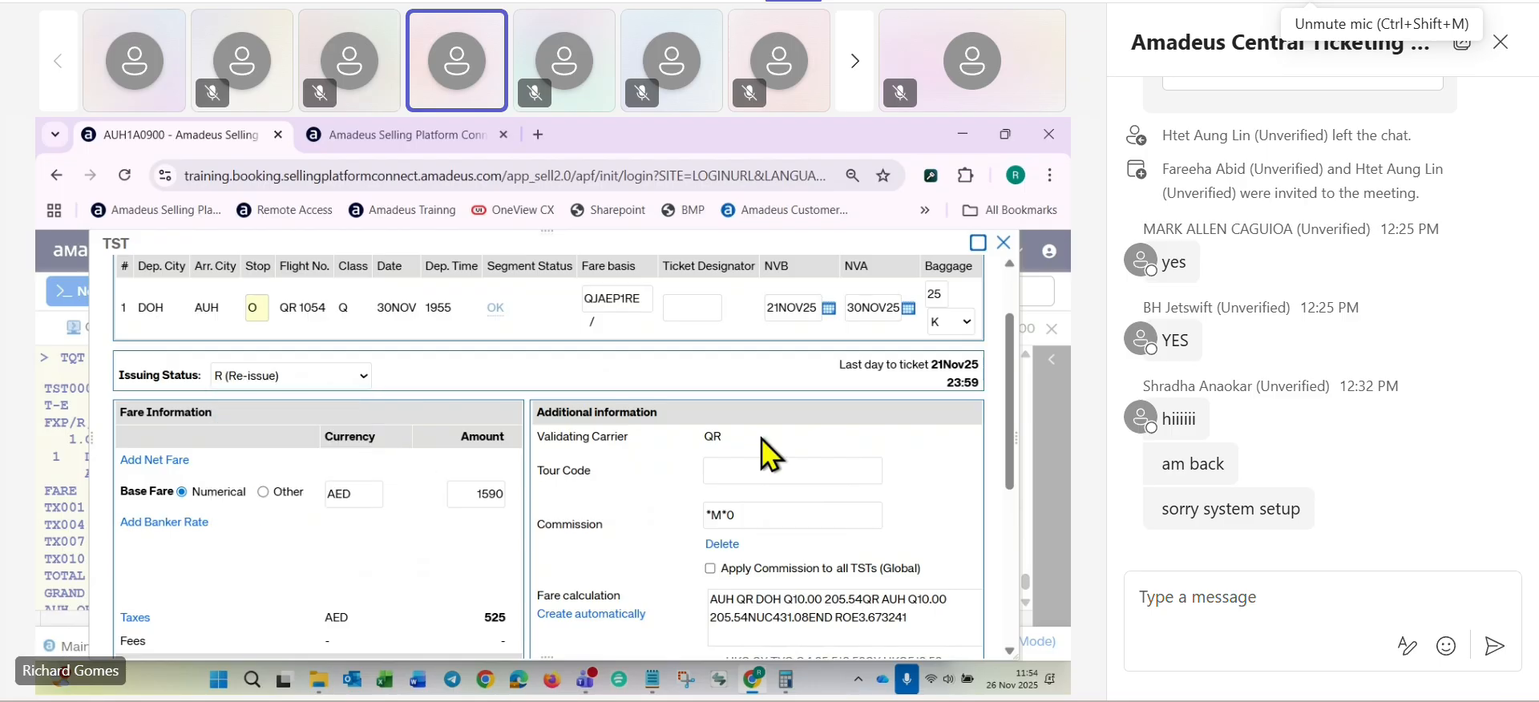
pyautogui.scroll(-5, 811, 430)
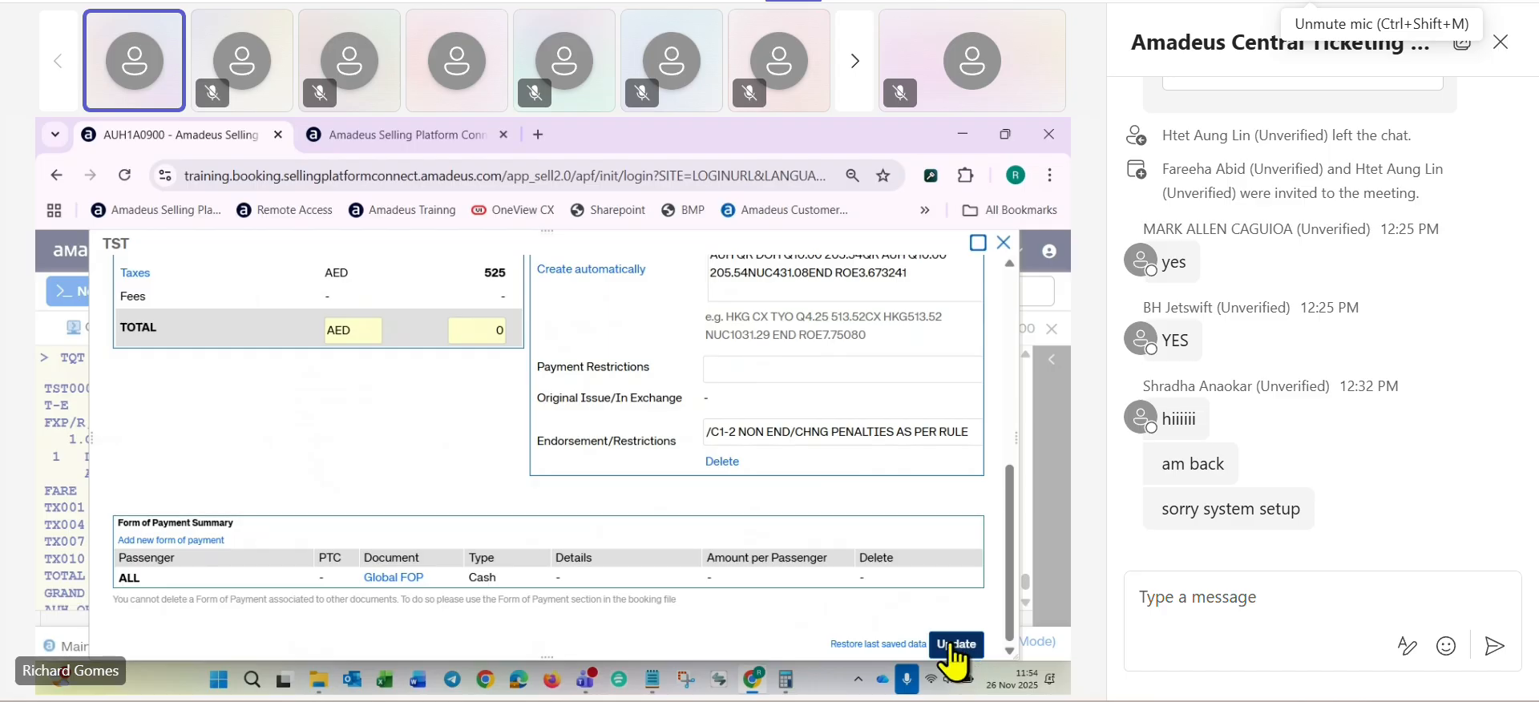
pyautogui.click(953, 646)
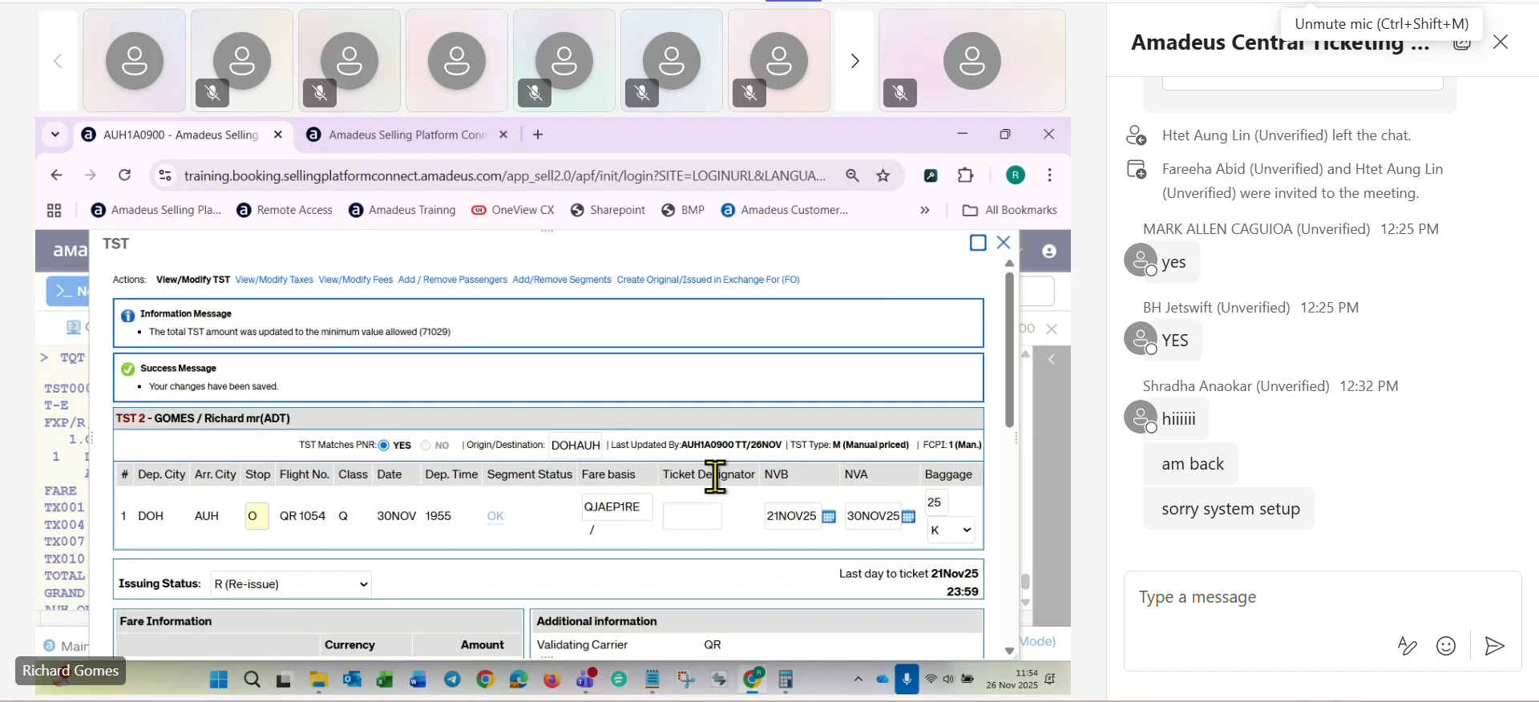
pyautogui.click(1003, 242)
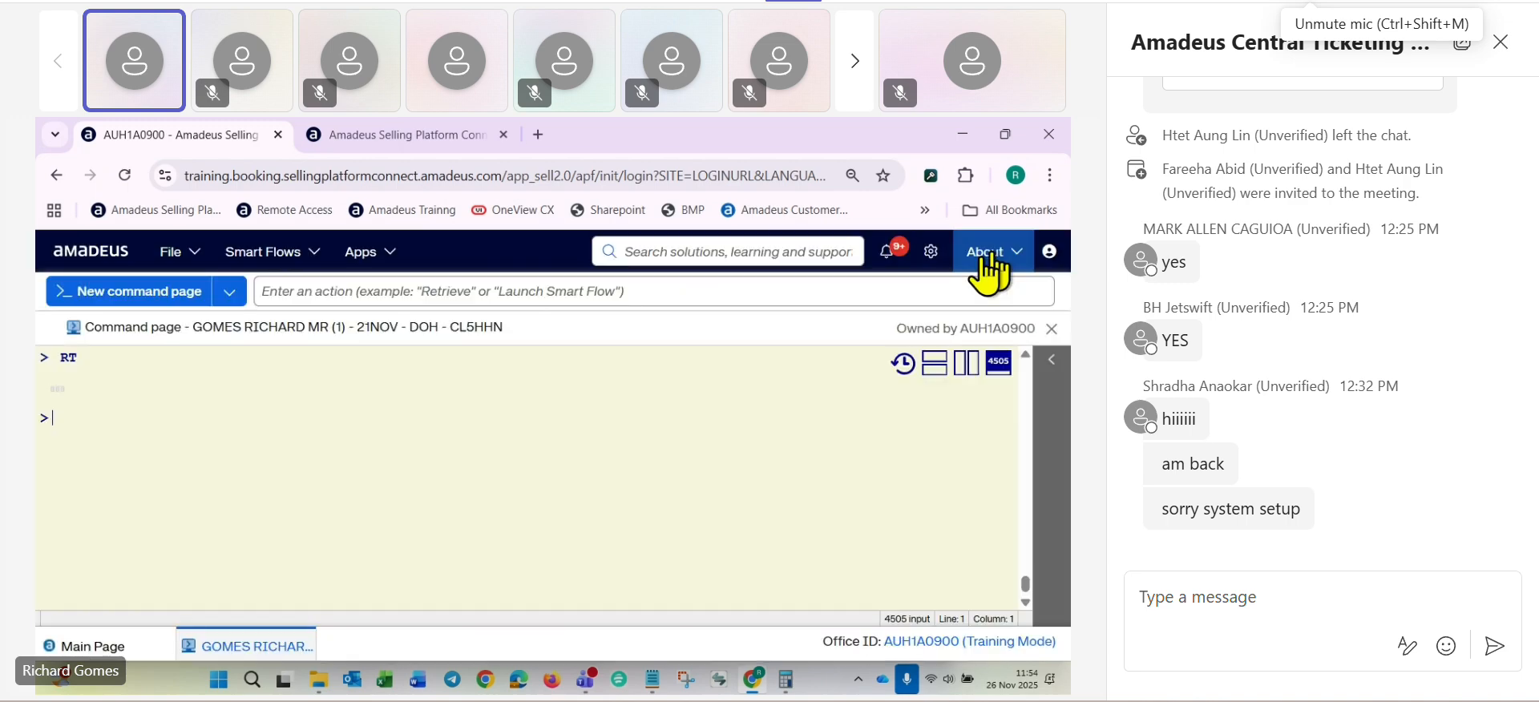
# - Ignore the pending stored fare changes and retrieve the booking again with IR
pyautogui.scroll(-5, 717, 466)
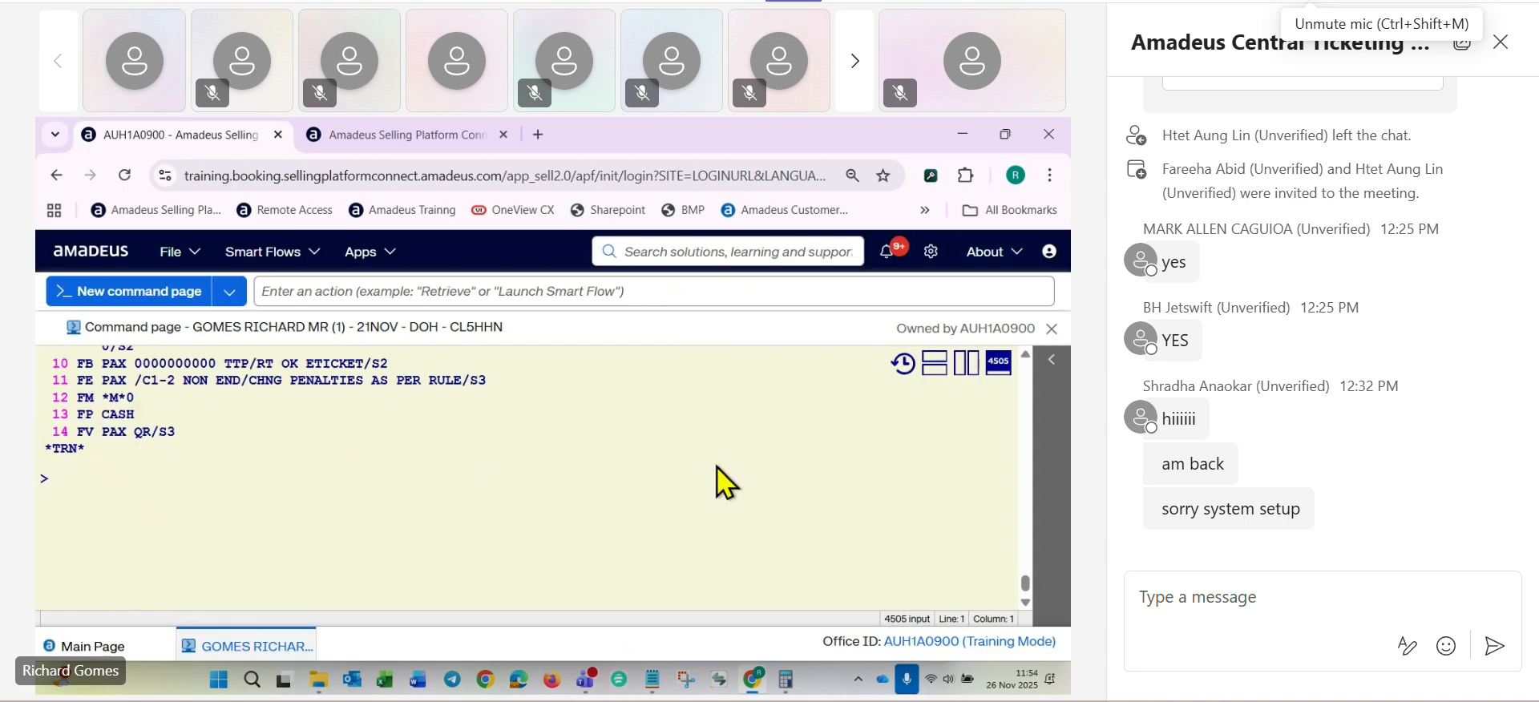
pyautogui.write('IR')
pyautogui.press('Return')
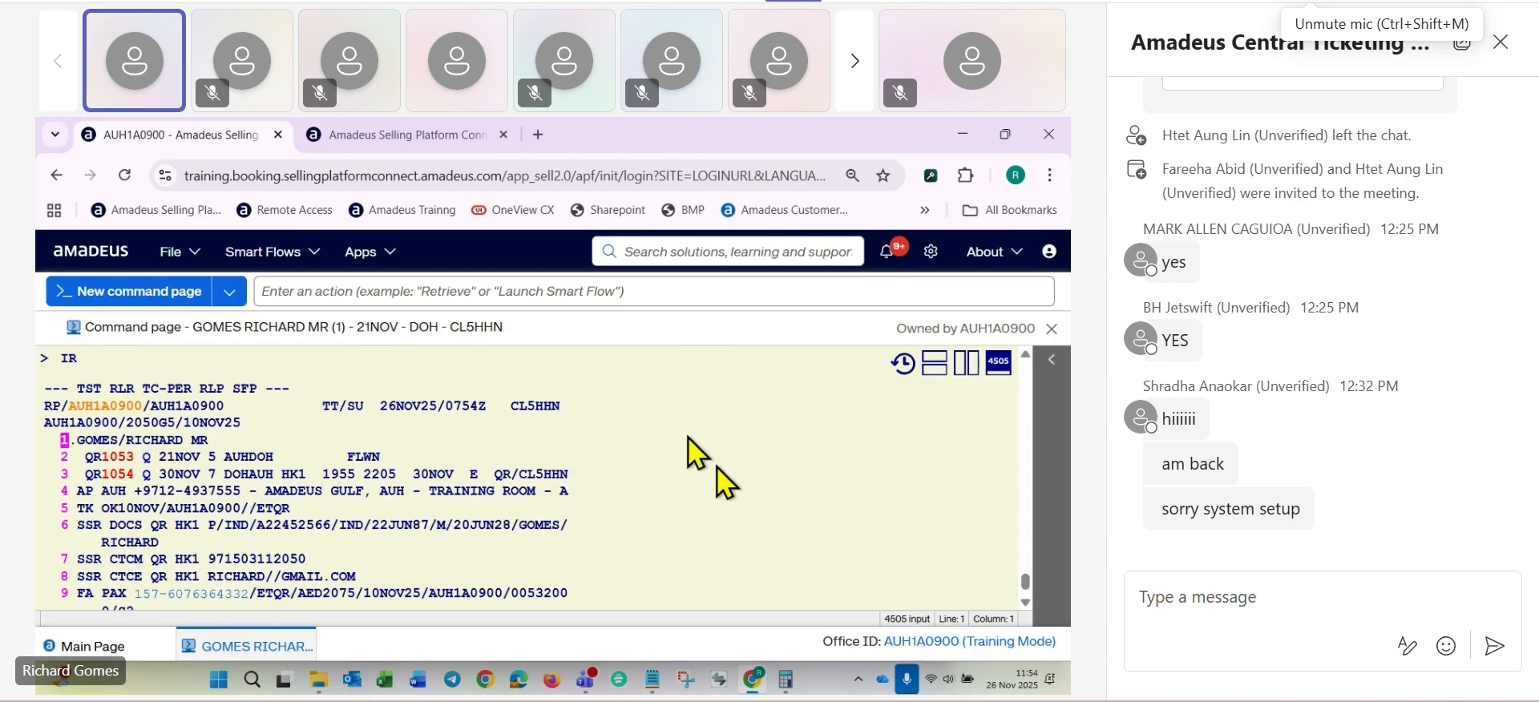
# - Reopen the stored fare with TQT, set it for manual reissue and check its issuing status
pyautogui.scroll(-5, 717, 468)
pyautogui.write('TQT')
pyautogui.press('Return')
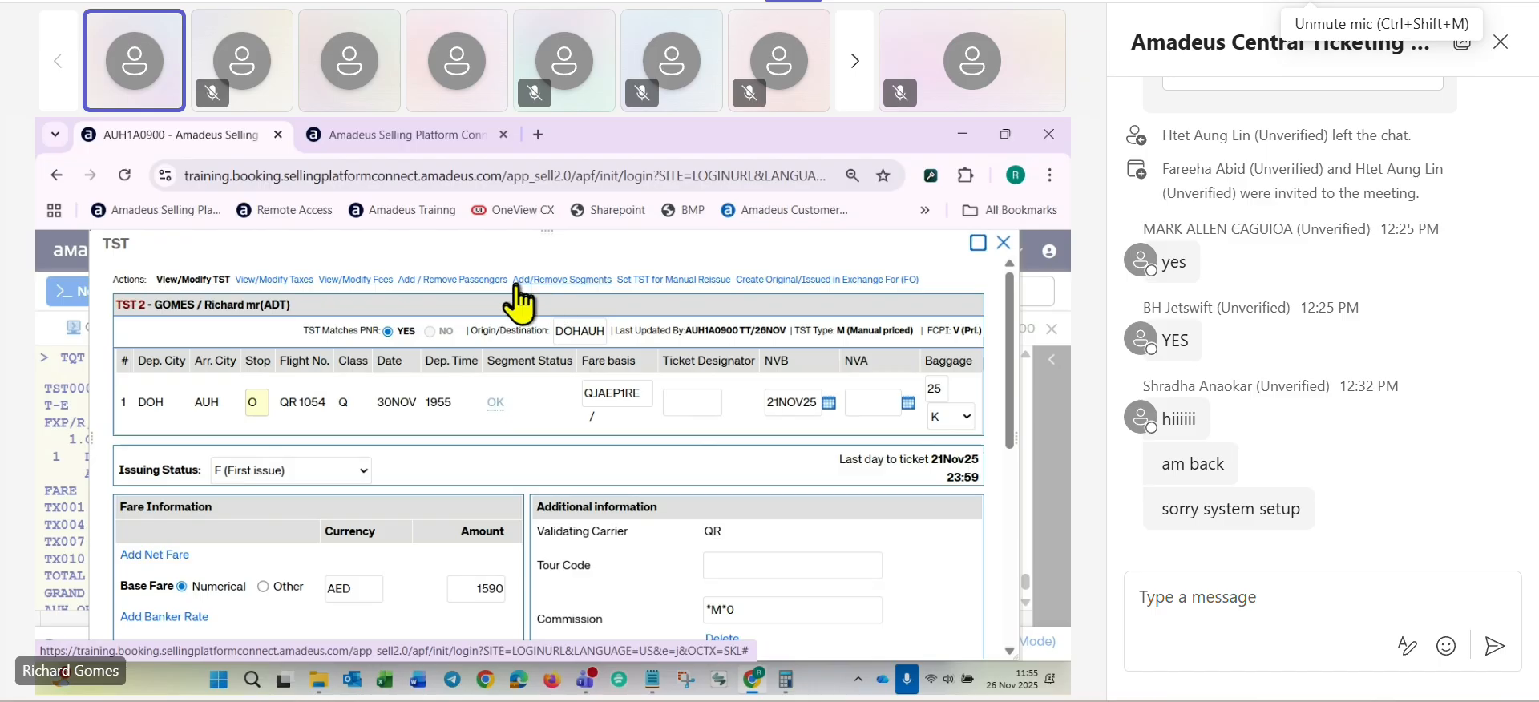
pyautogui.click(657, 281)
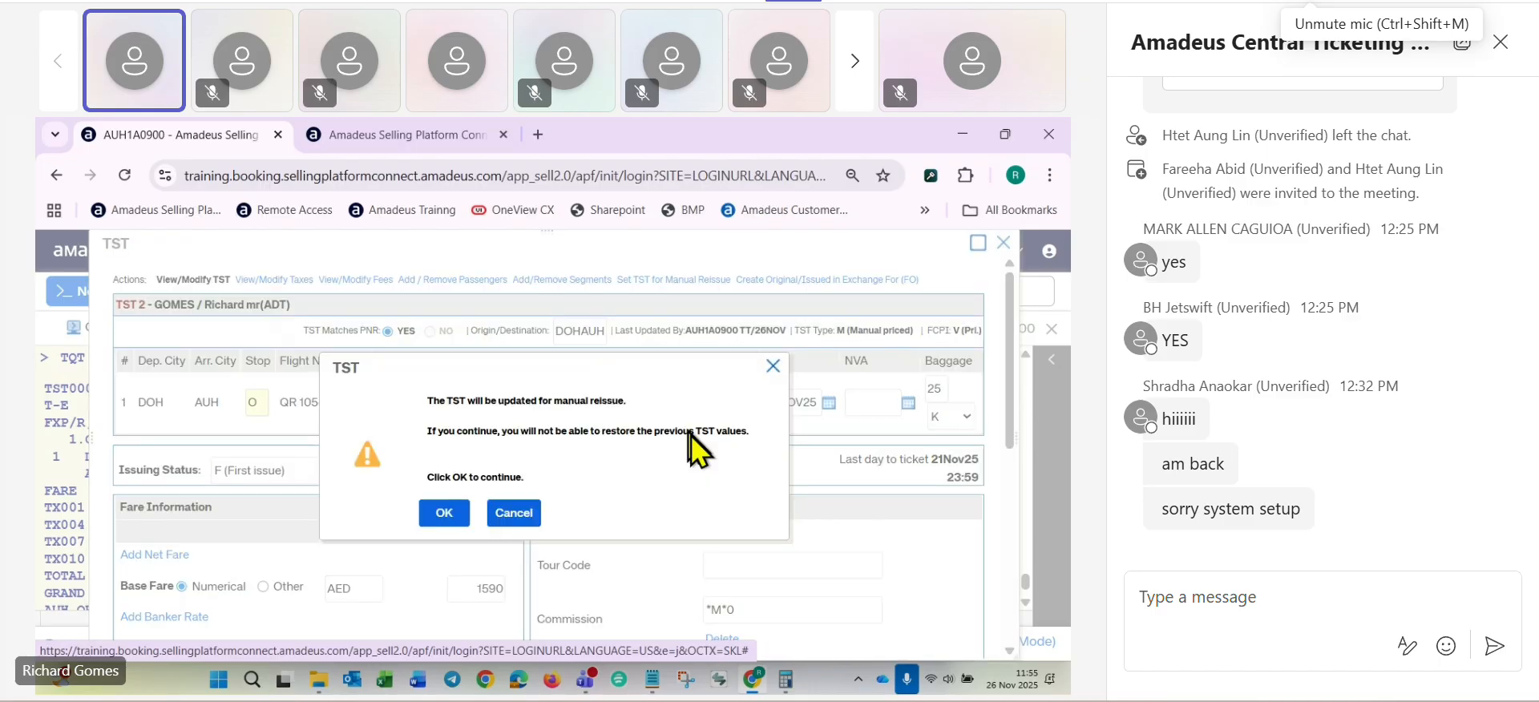
pyautogui.click(442, 510)
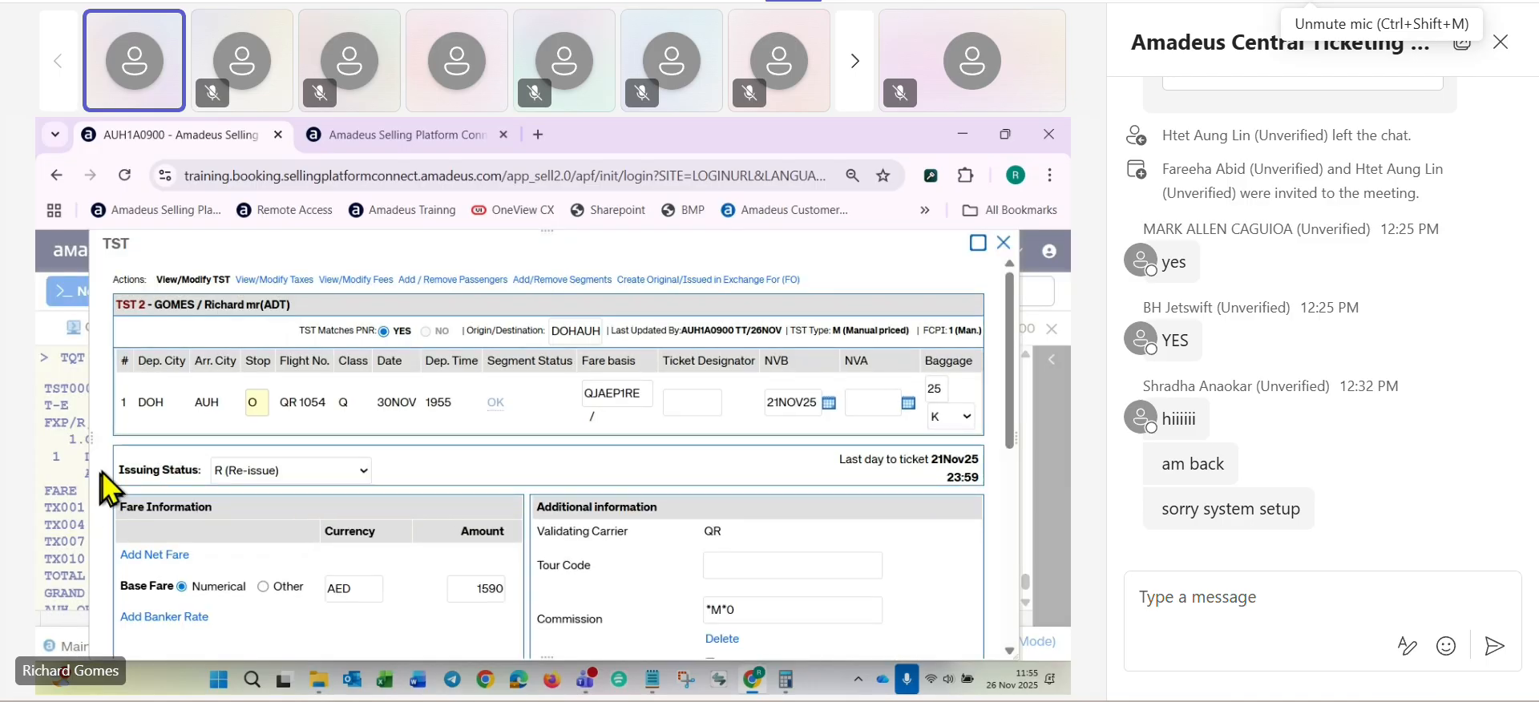
pyautogui.tripleClick(120, 468)
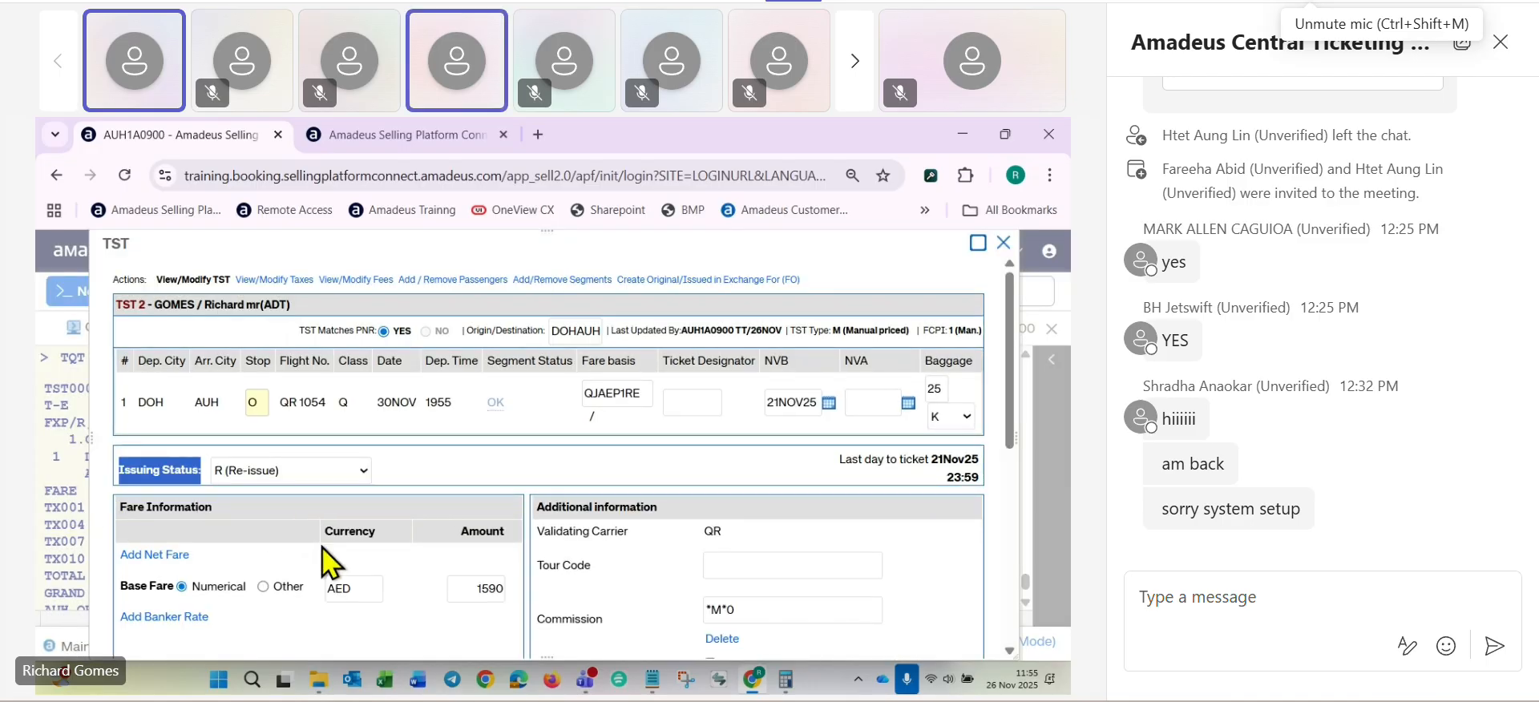
pyautogui.click(457, 471)
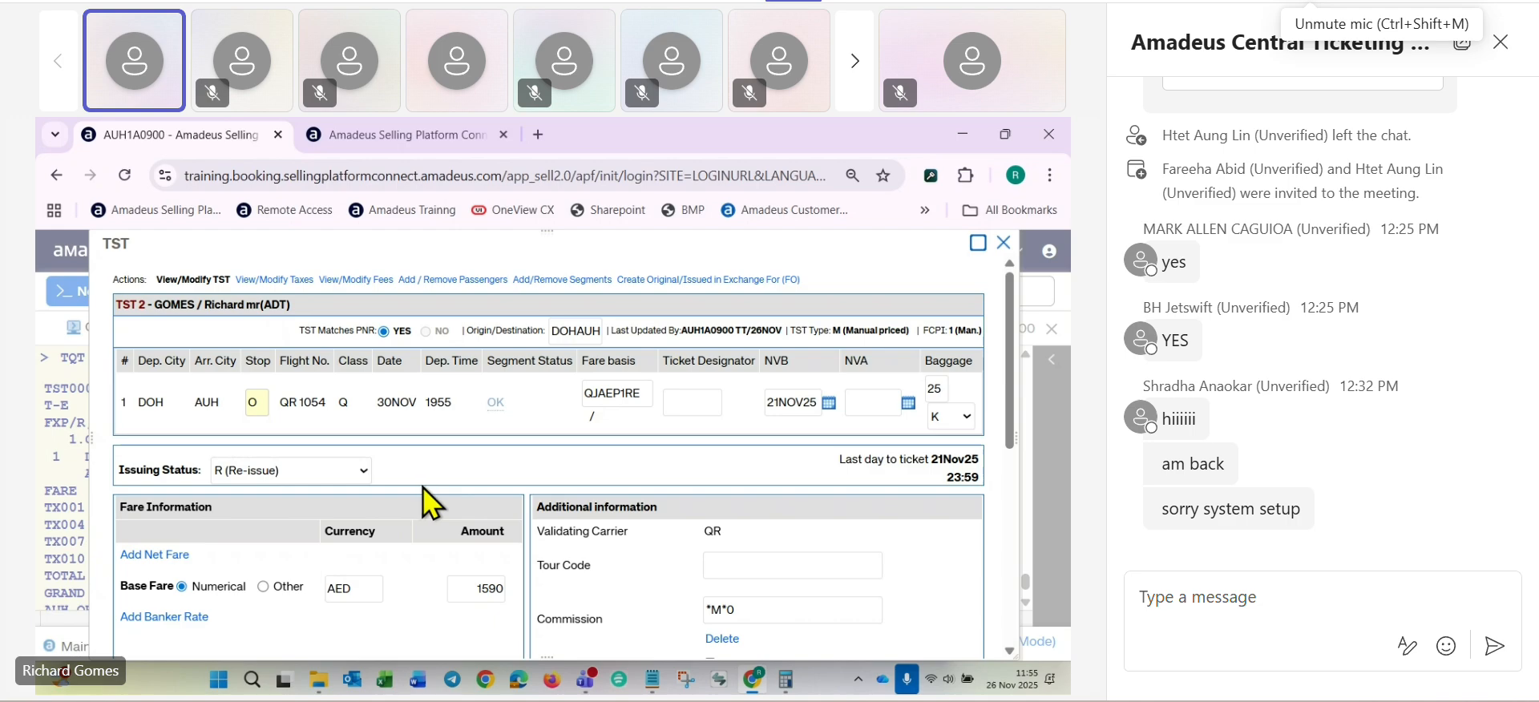
# - Set the DOH-AUH segment's NVA date to 30NOV25, update the stored fare and review its saved details
pyautogui.click(908, 403)
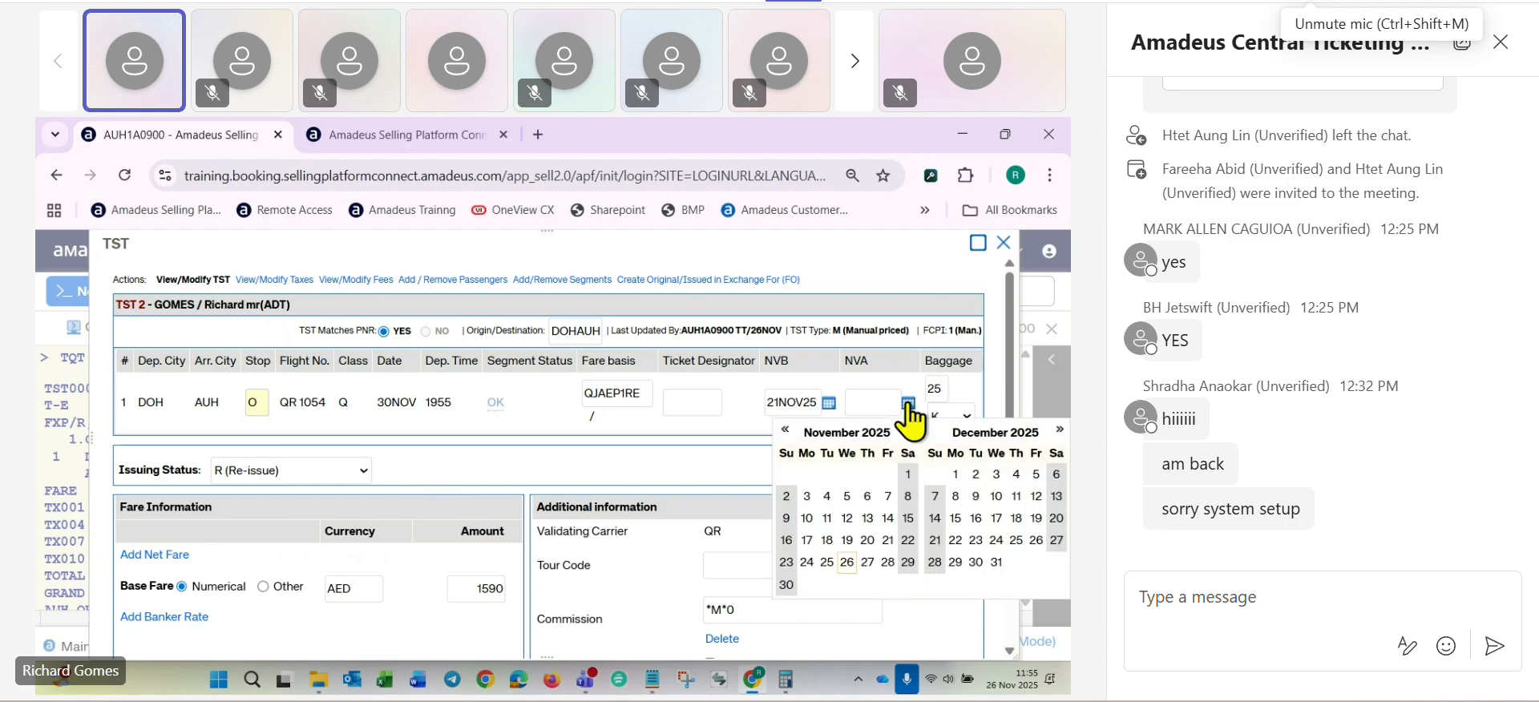
pyautogui.click(786, 585)
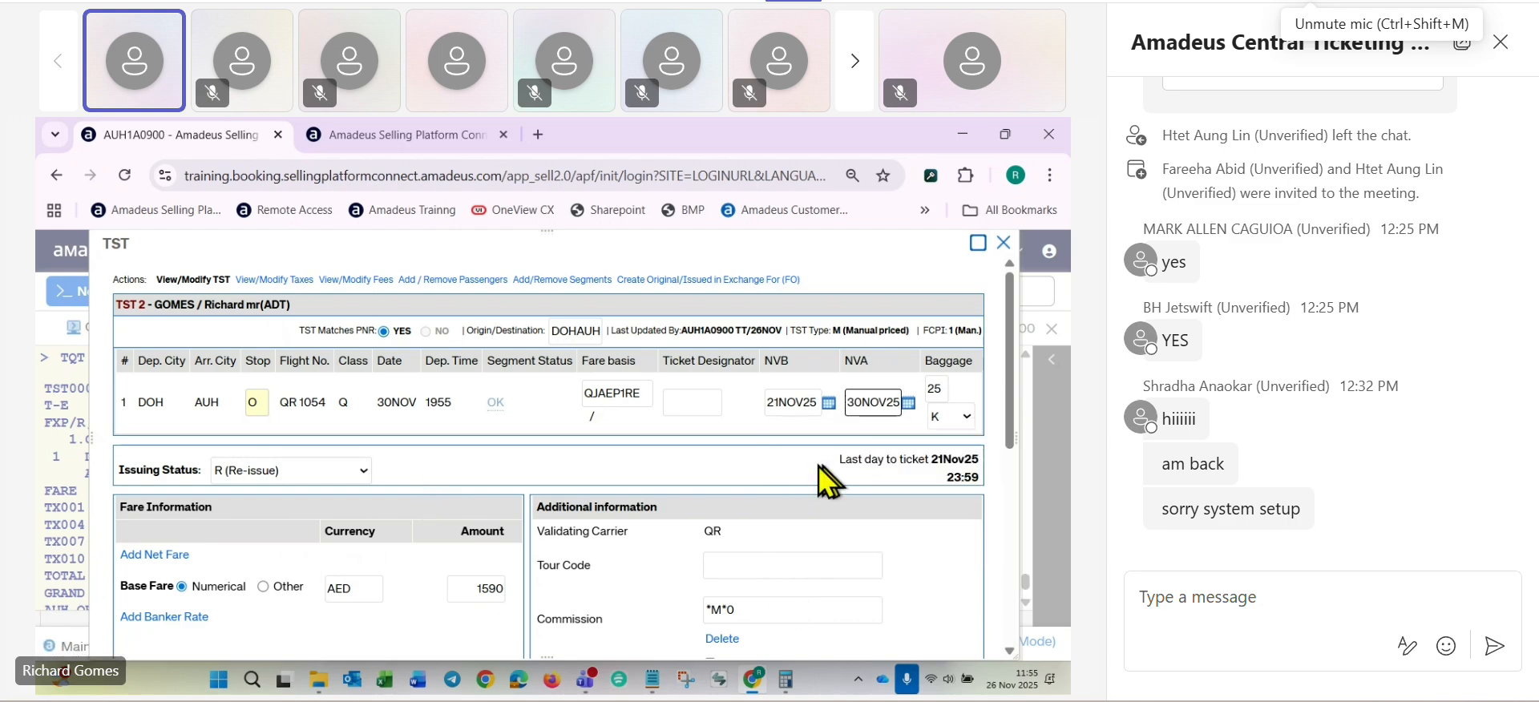
pyautogui.scroll(-5, 816, 466)
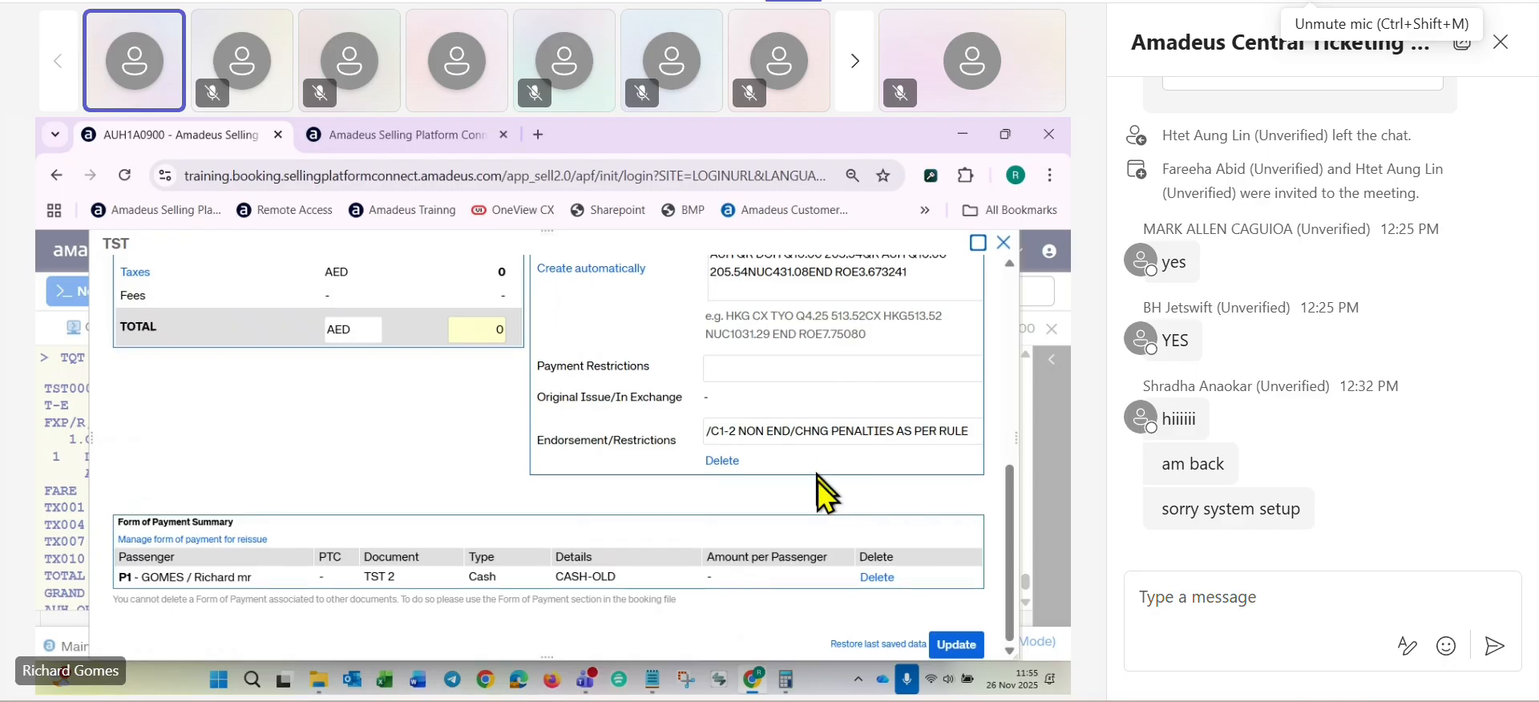
pyautogui.click(958, 646)
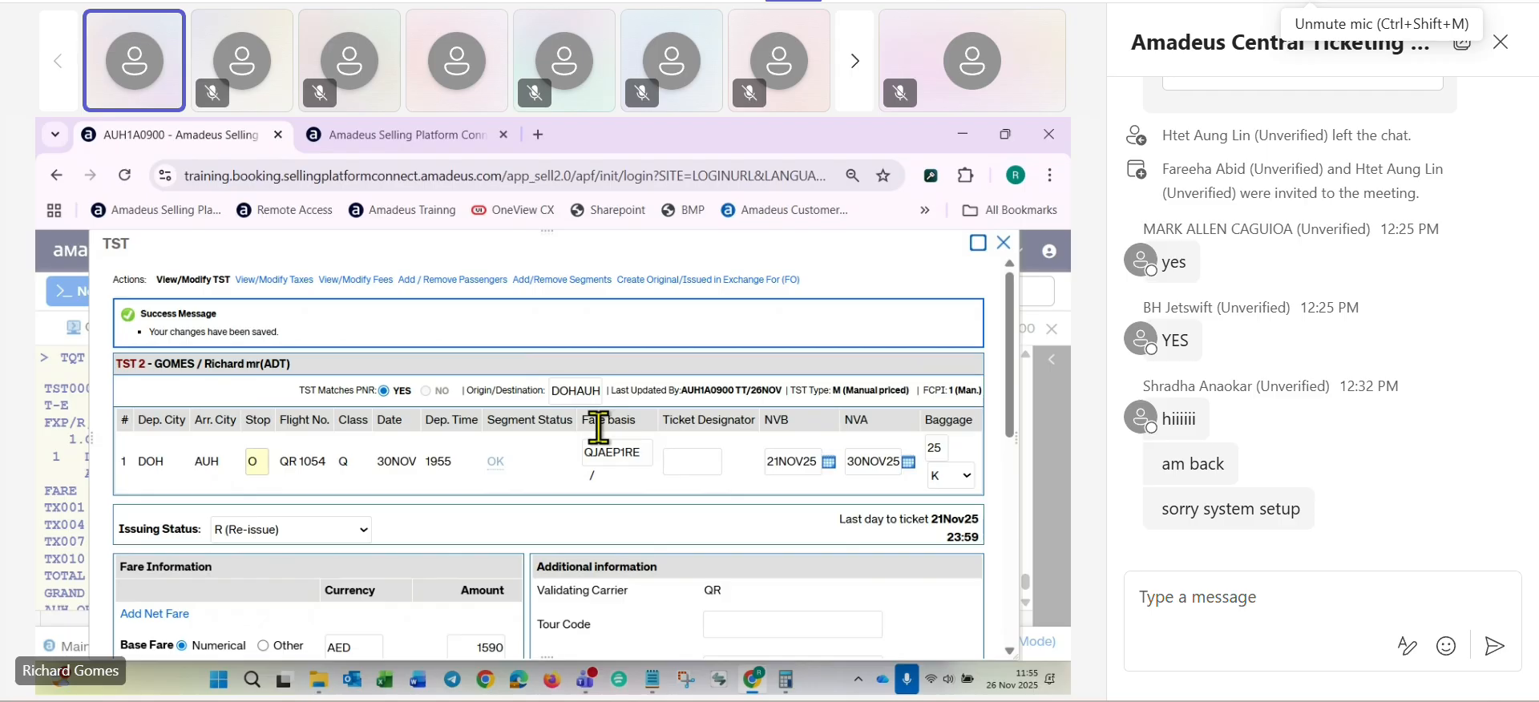
pyautogui.scroll(-1, 593, 440)
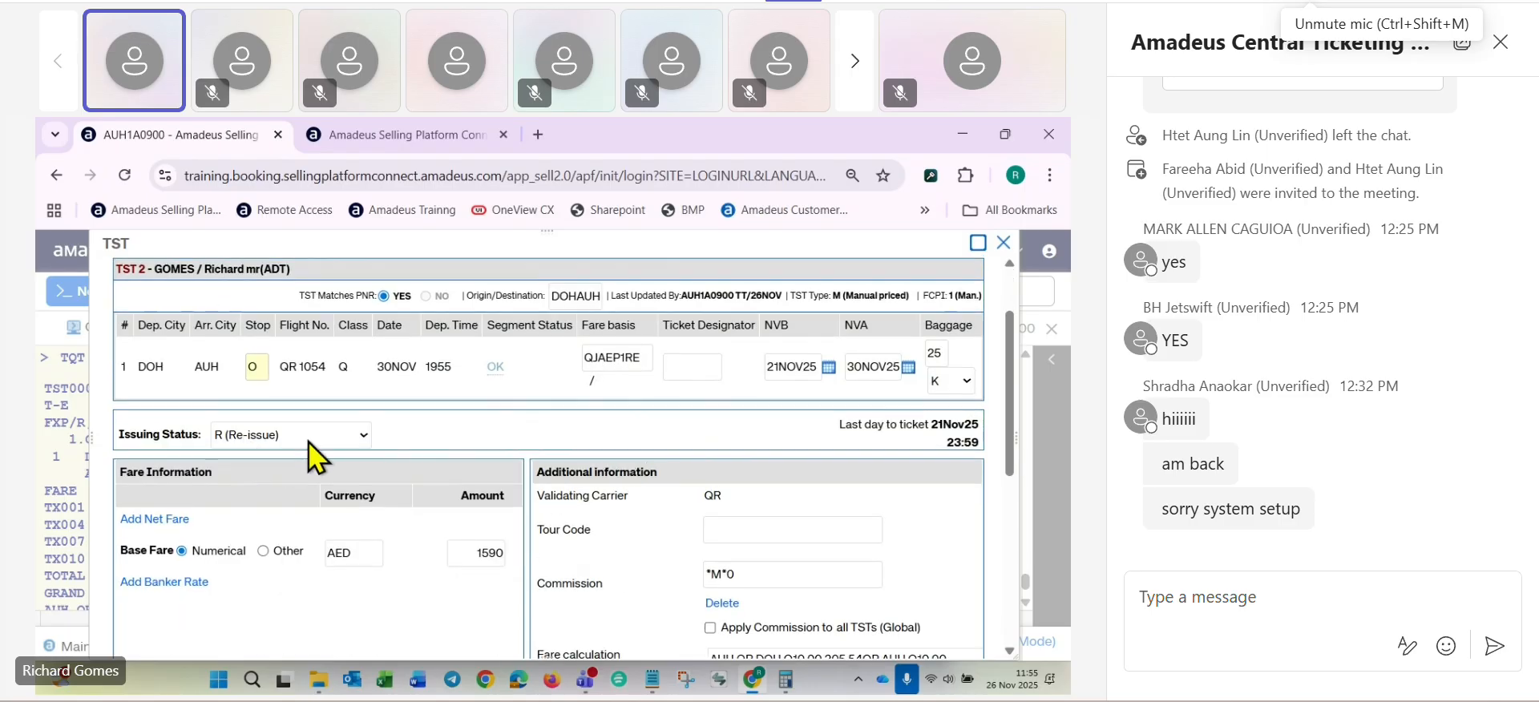
pyautogui.scroll(-5, 518, 441)
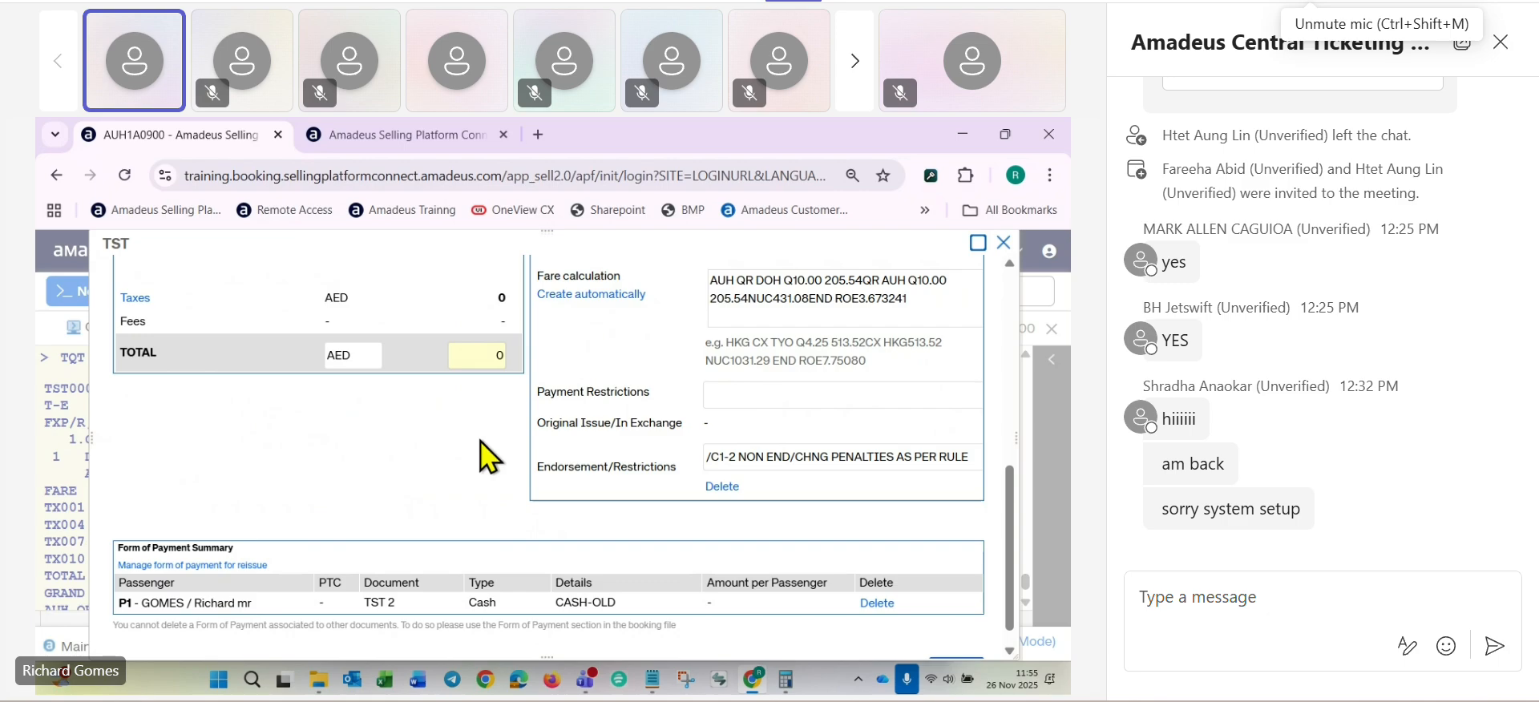
pyautogui.scroll(5, 450, 463)
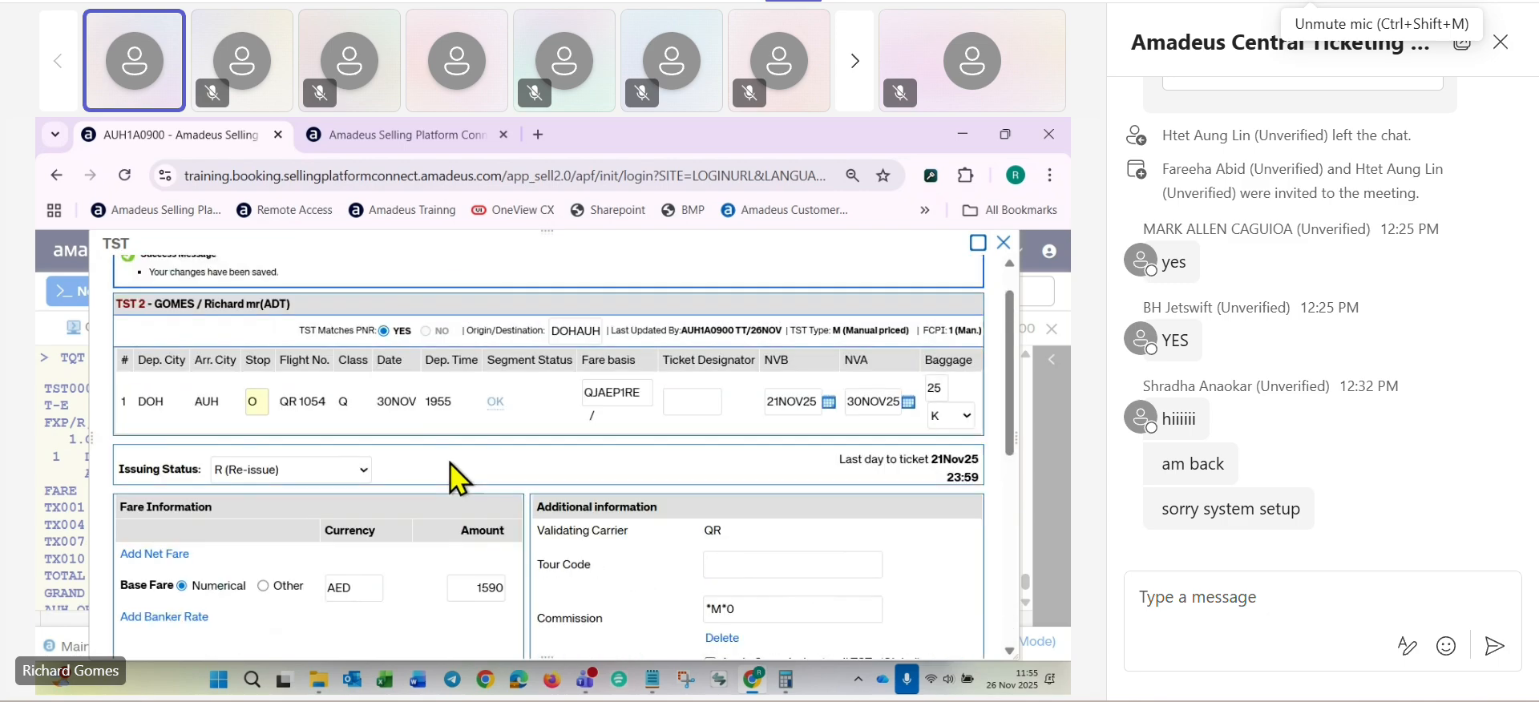
pyautogui.scroll(1, 450, 463)
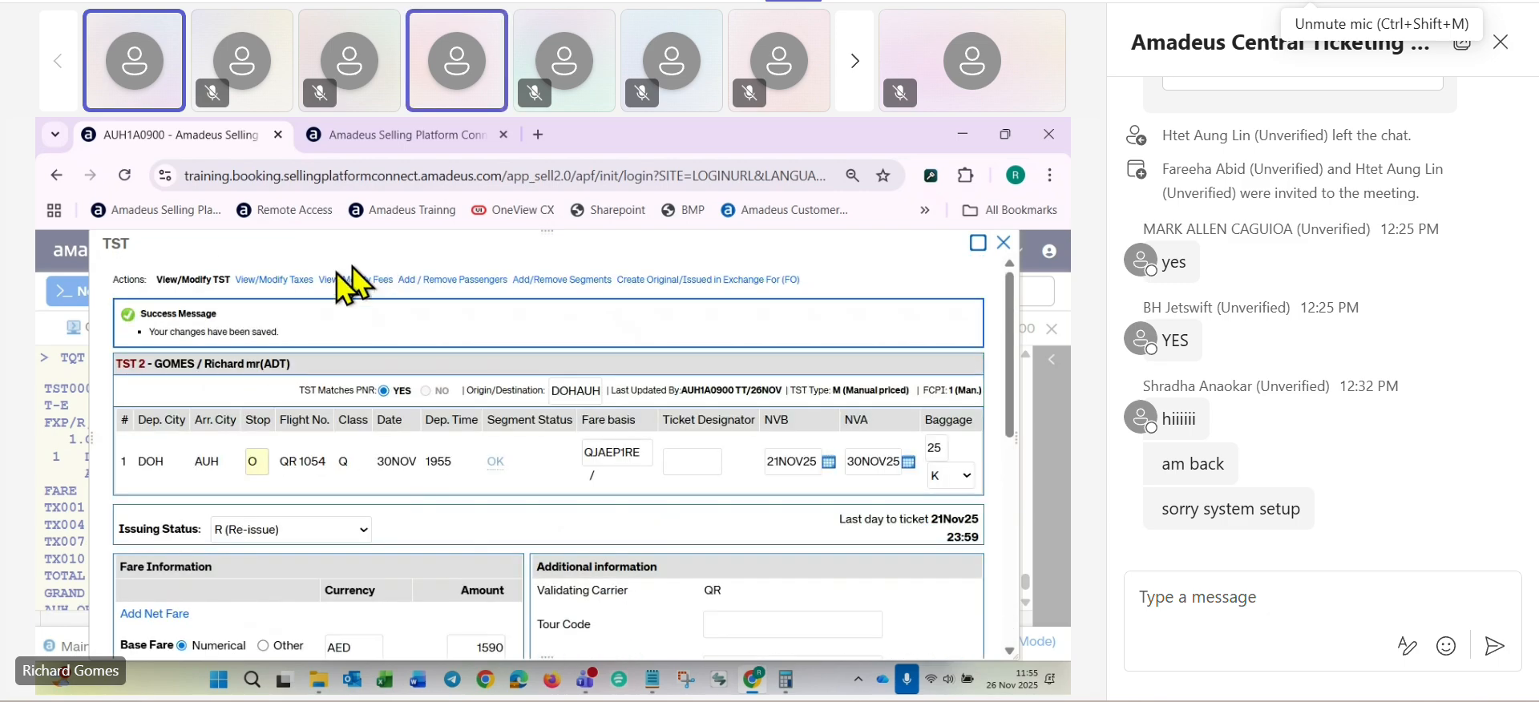
# - Add a tax of AED 170 with code XP and status TO BE PAID to the stored fare, and save it
pyautogui.click(270, 280)
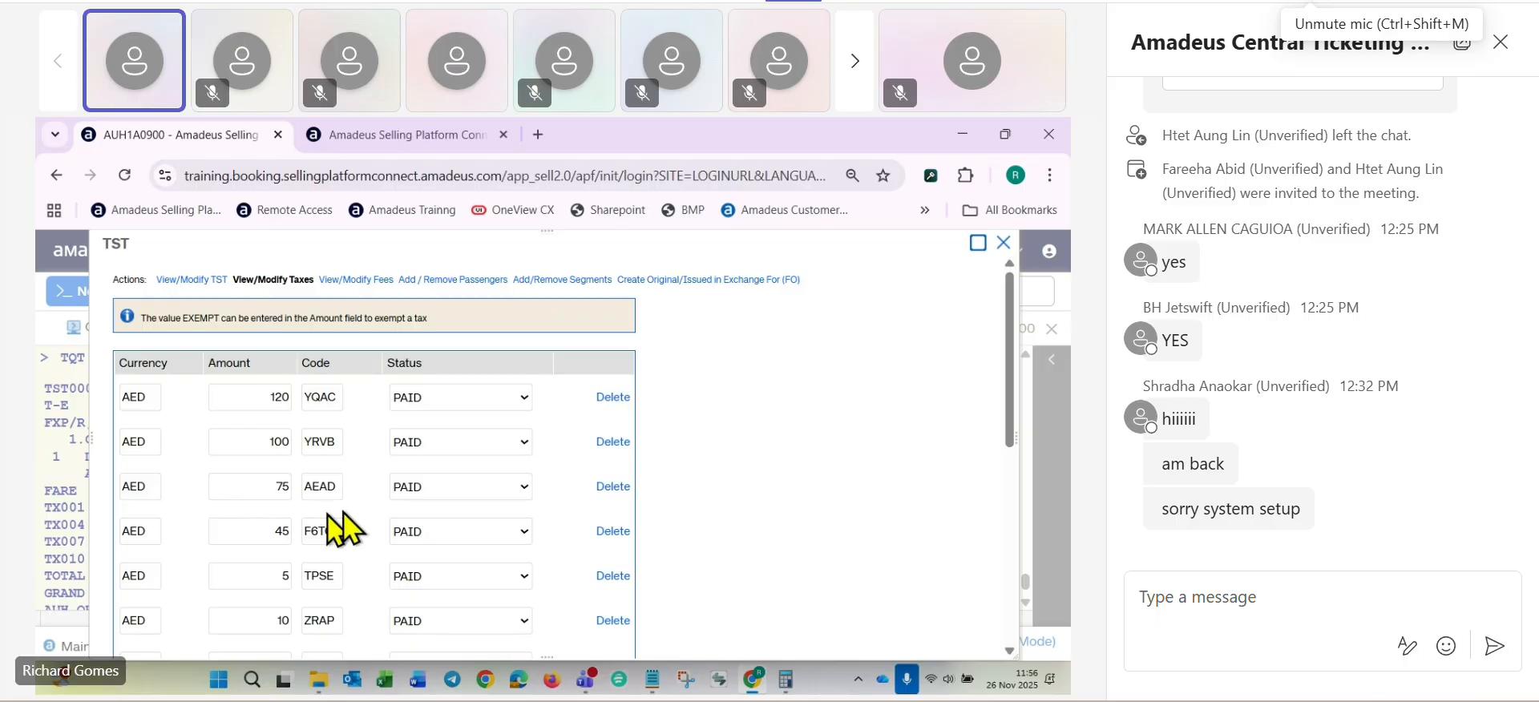
pyautogui.scroll(-10, 281, 457)
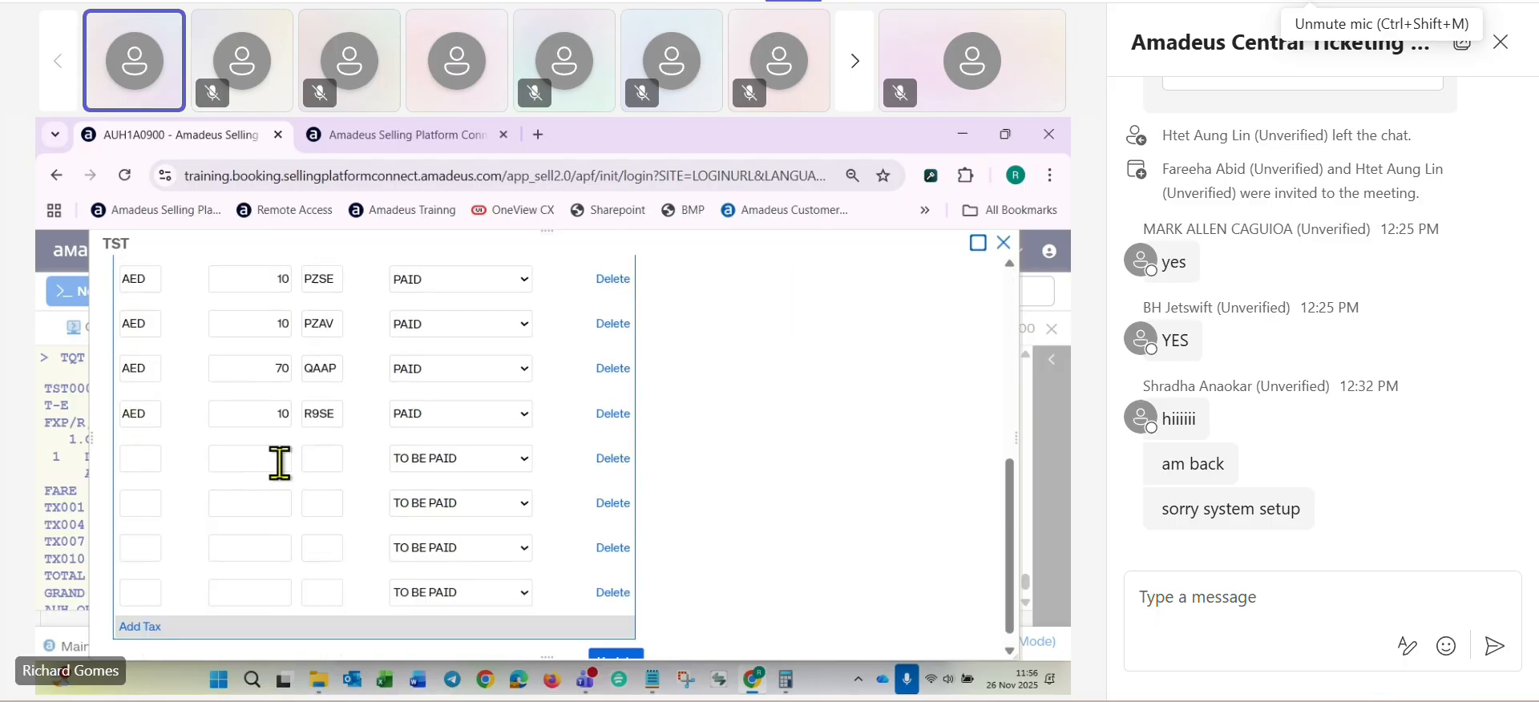
pyautogui.click(133, 434)
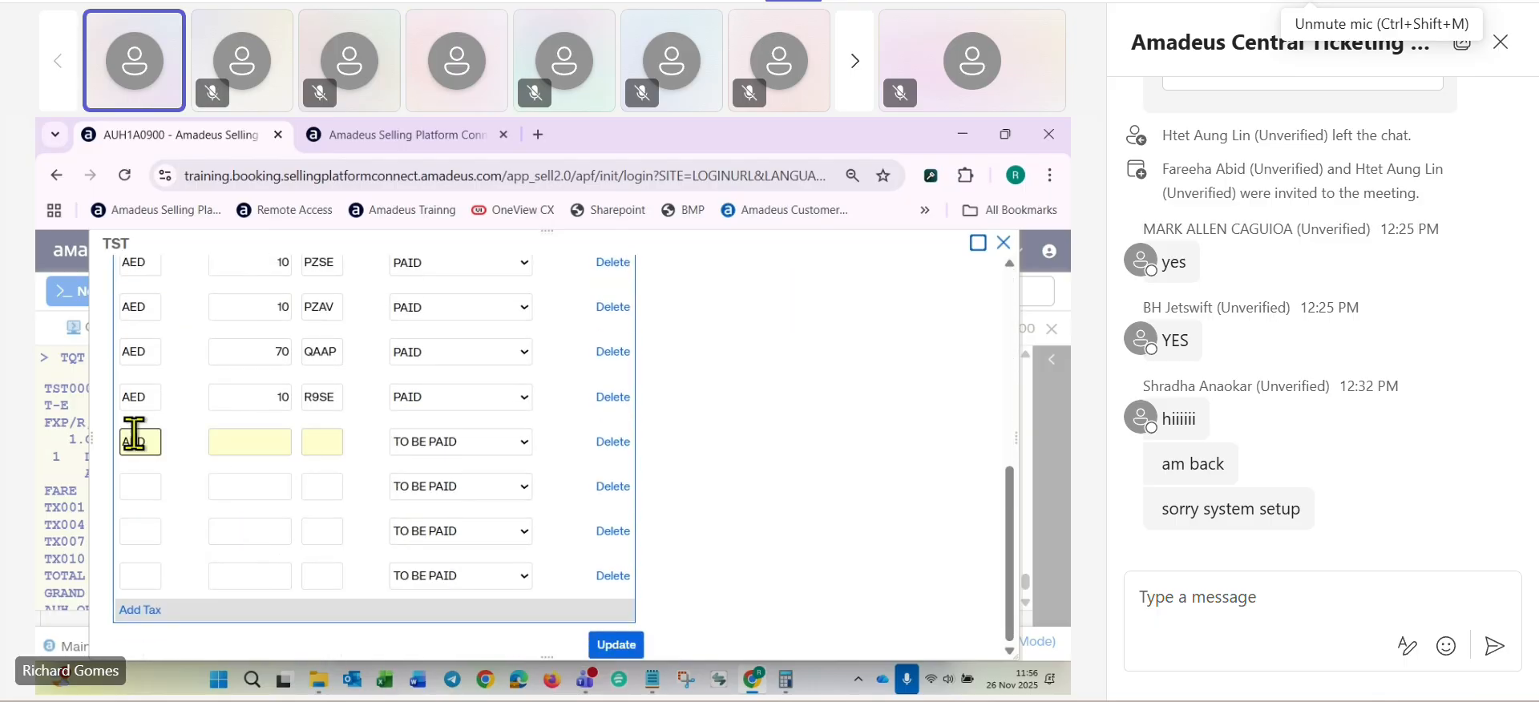
pyautogui.click(295, 441)
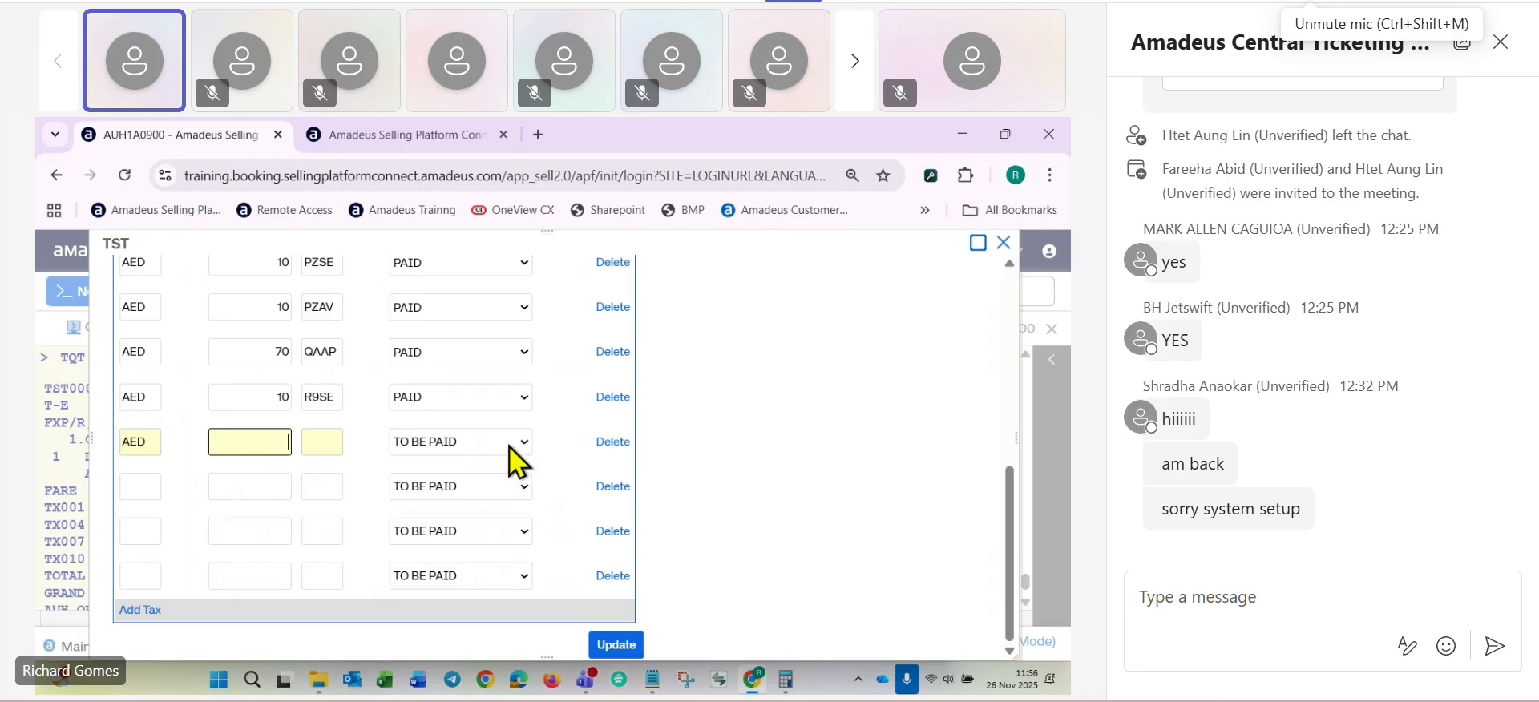
pyautogui.write('170')
pyautogui.click(321, 441)
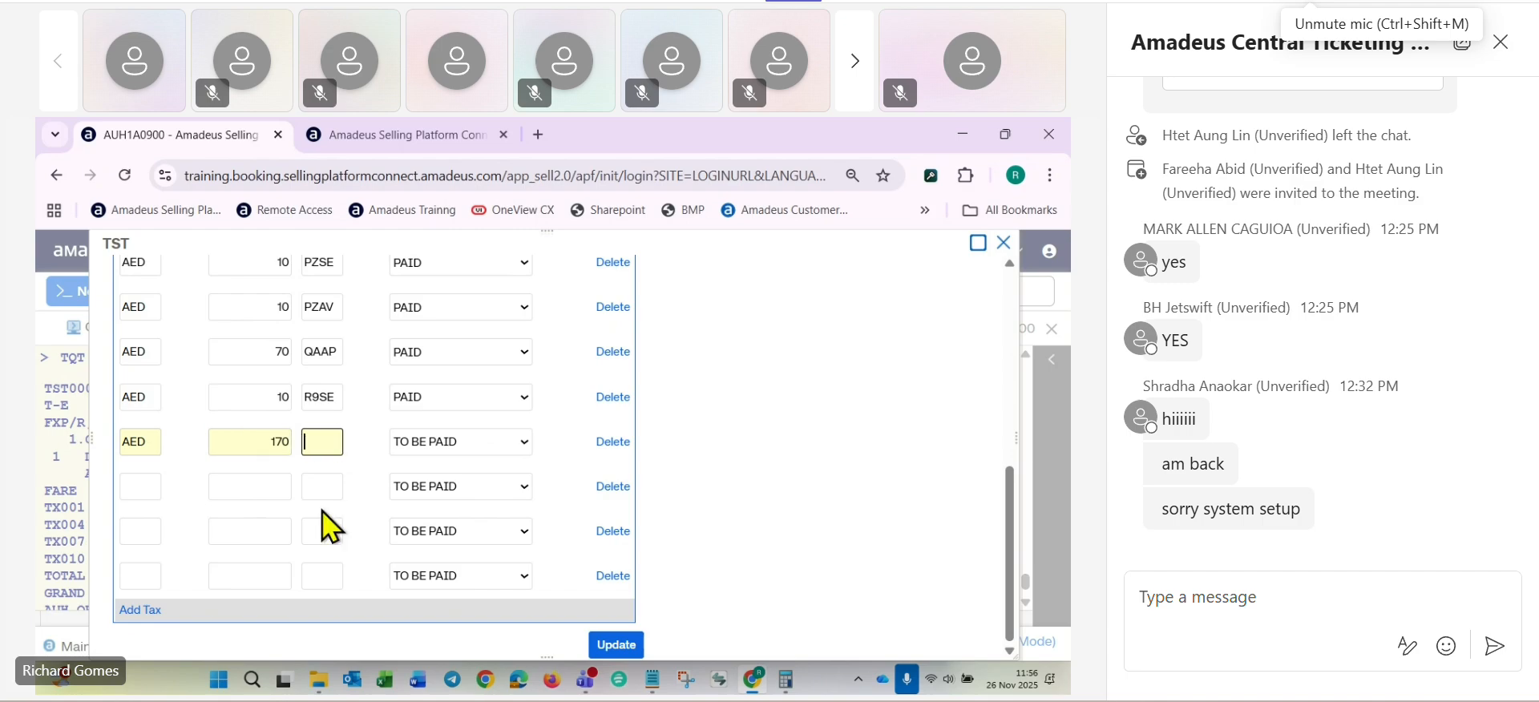
pyautogui.write('XP')
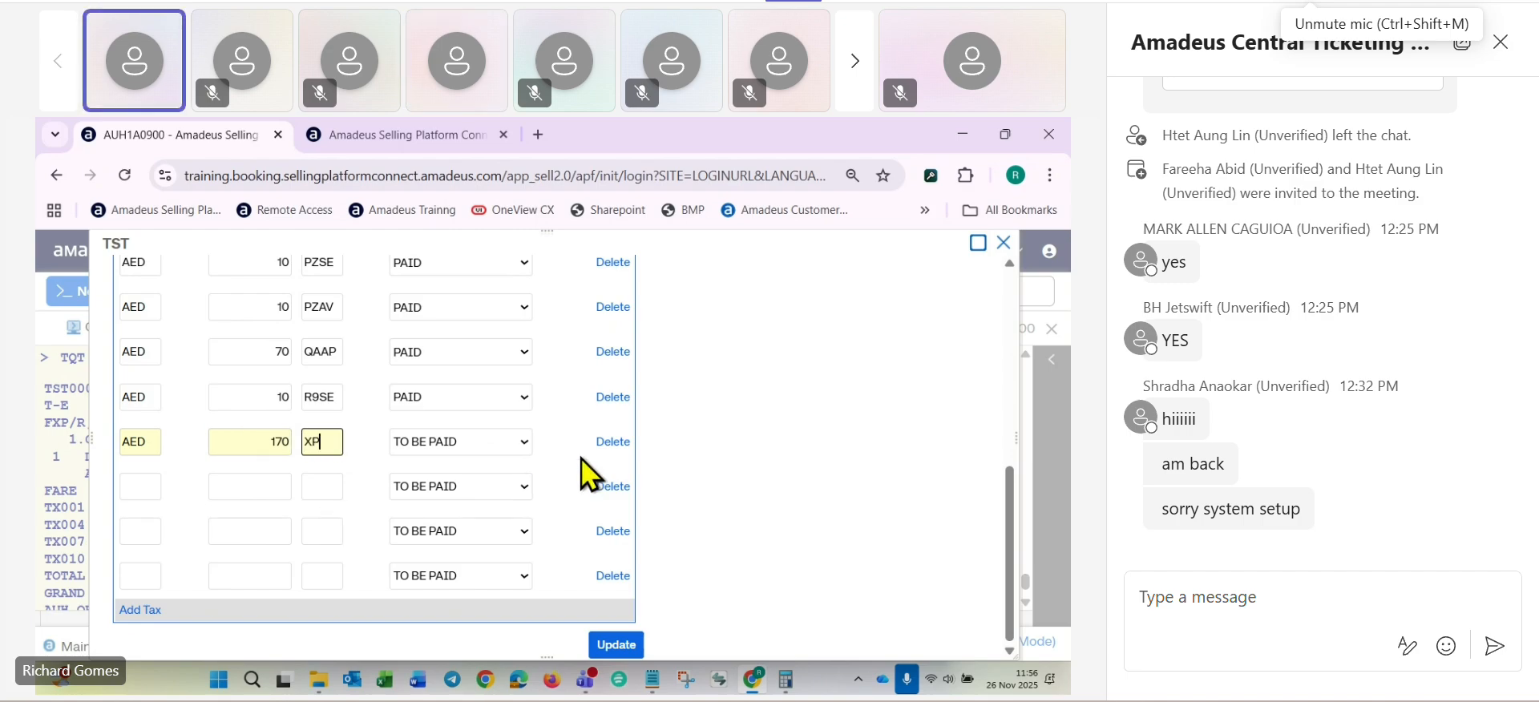
pyautogui.click(611, 646)
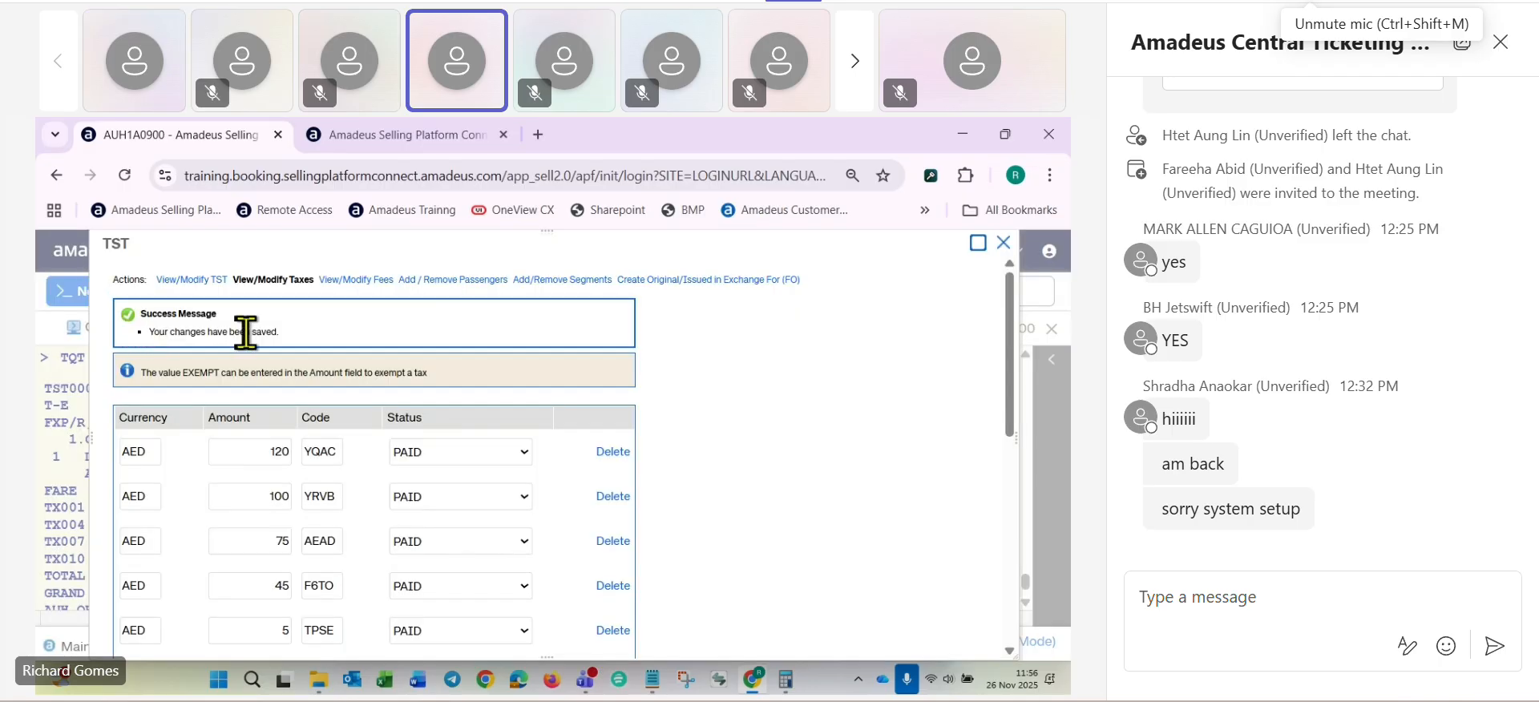
# - Set the stored fare's total to AED 210, the change fee plus fare difference, and update the stored fare
pyautogui.click(178, 281)
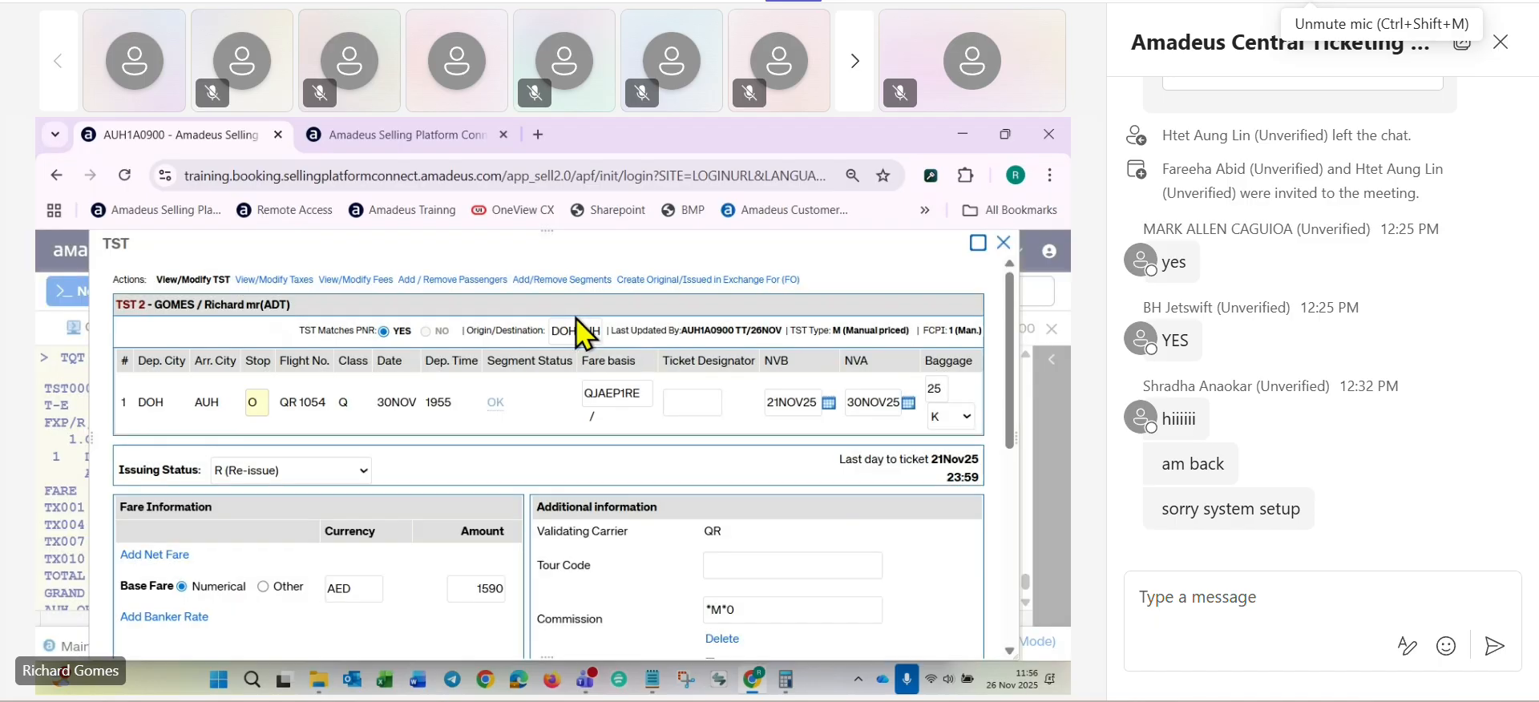
pyautogui.scroll(-3, 557, 324)
pyautogui.scroll(-1, 556, 324)
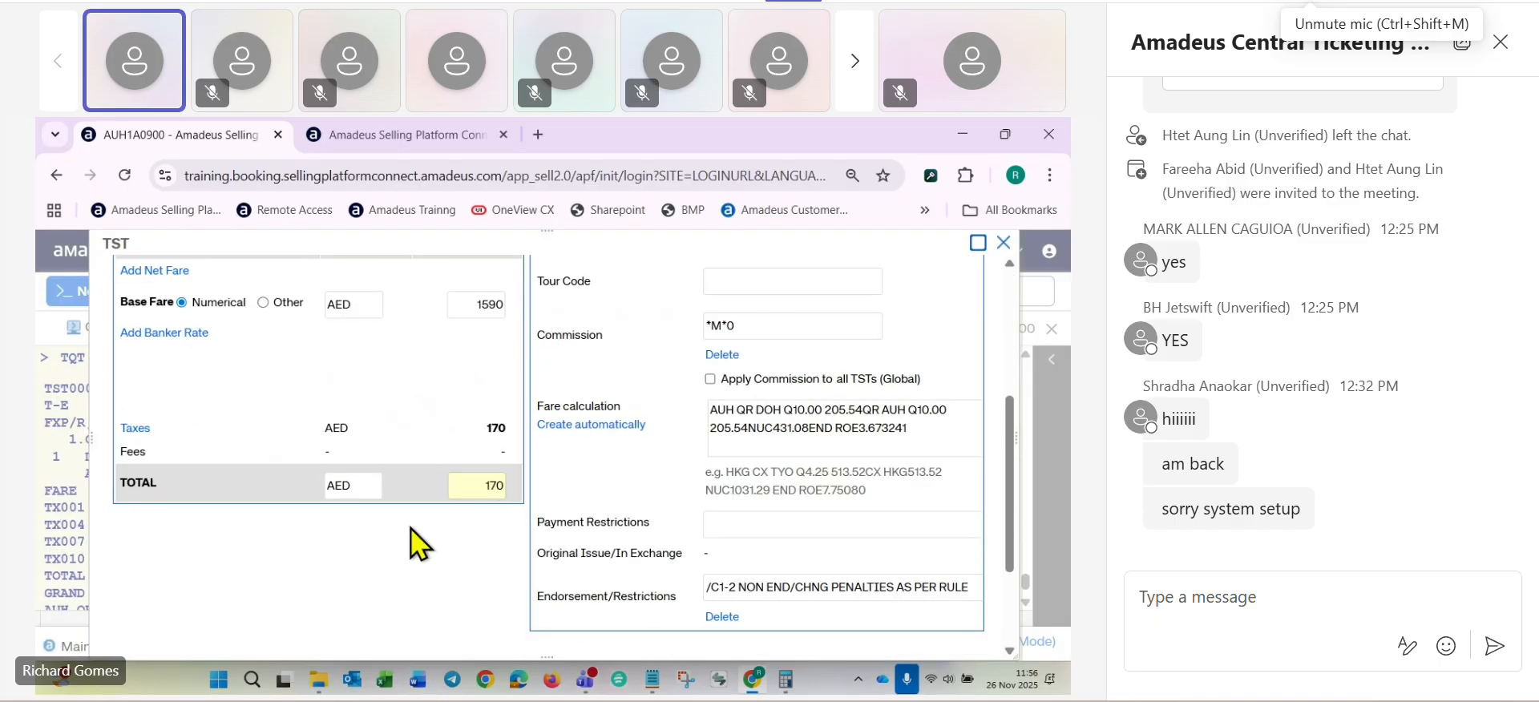
pyautogui.hotkey('alt', 'Tab')
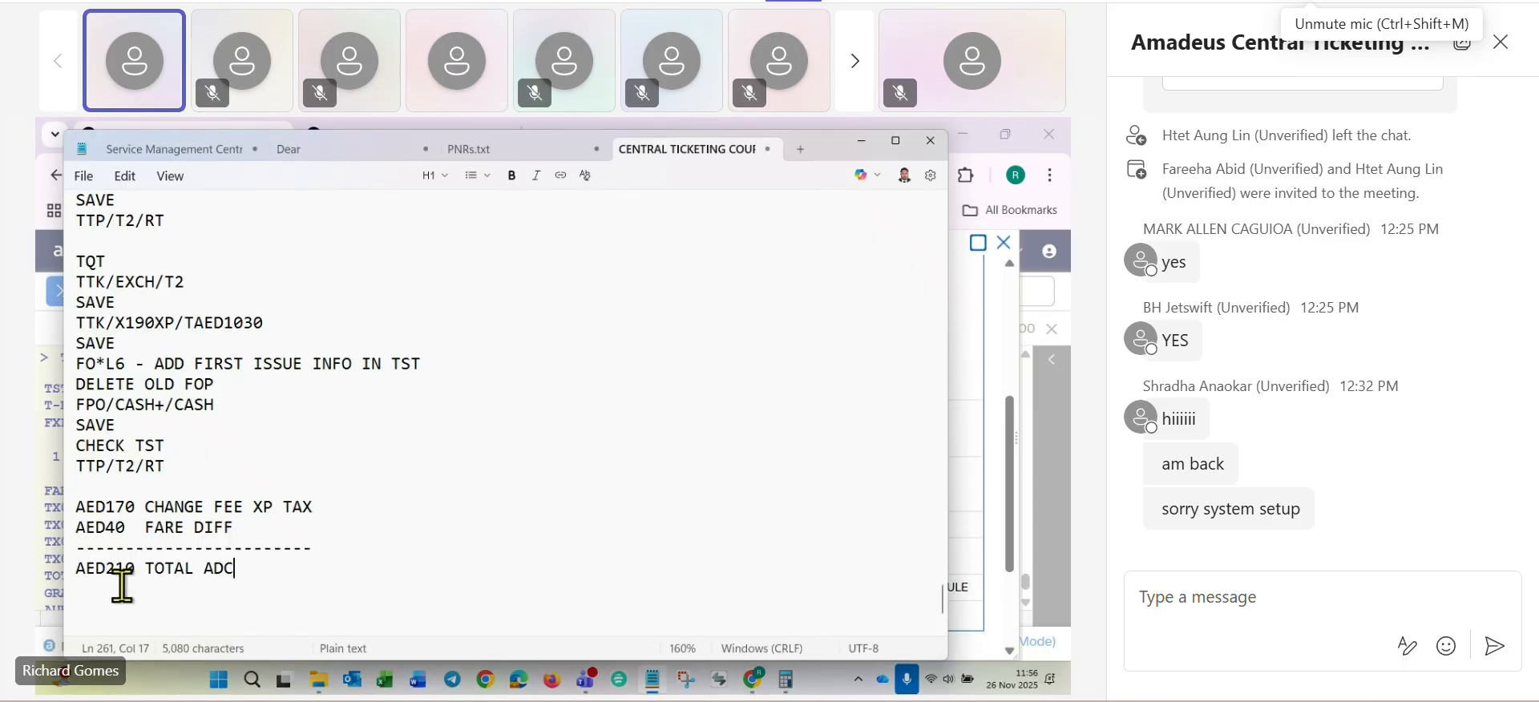
pyautogui.hotkey('alt', 'Tab')
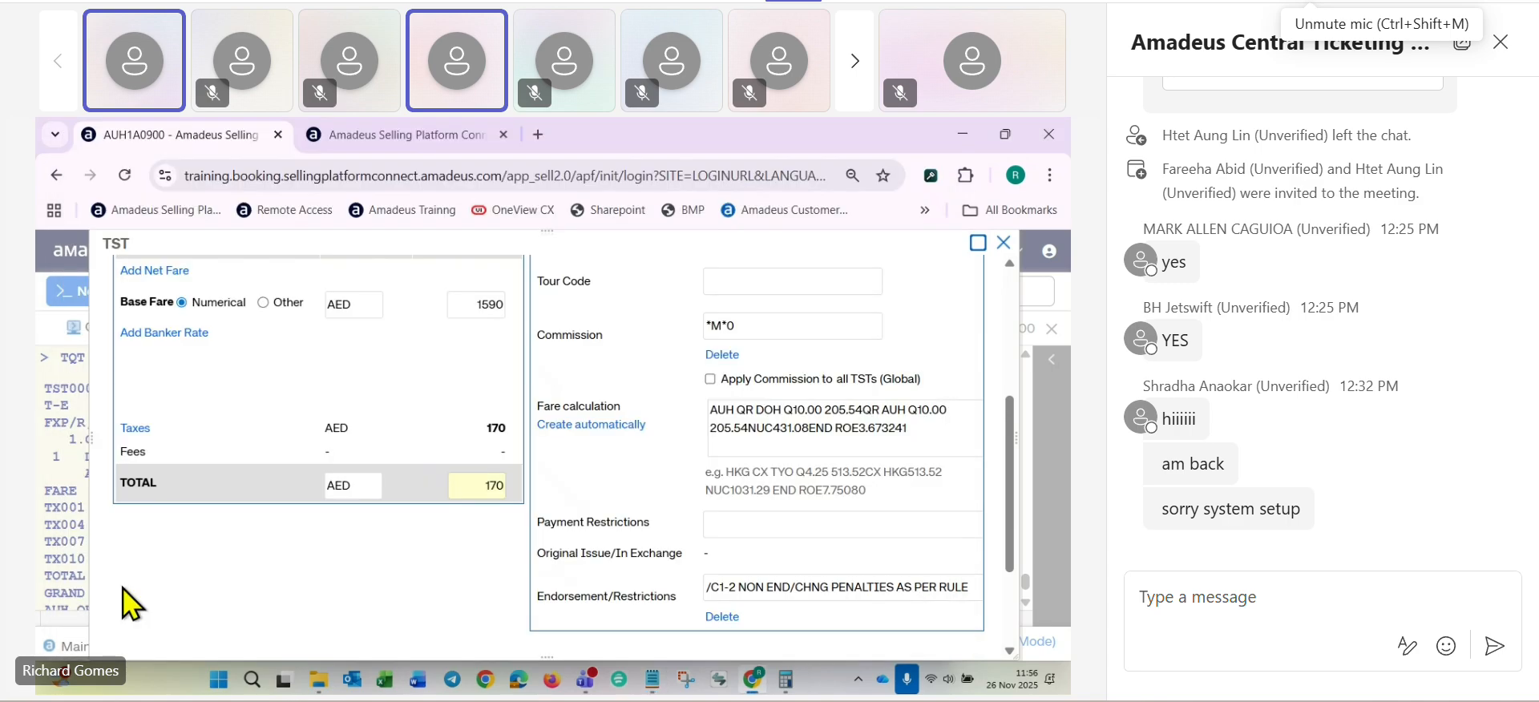
pyautogui.doubleClick(469, 487)
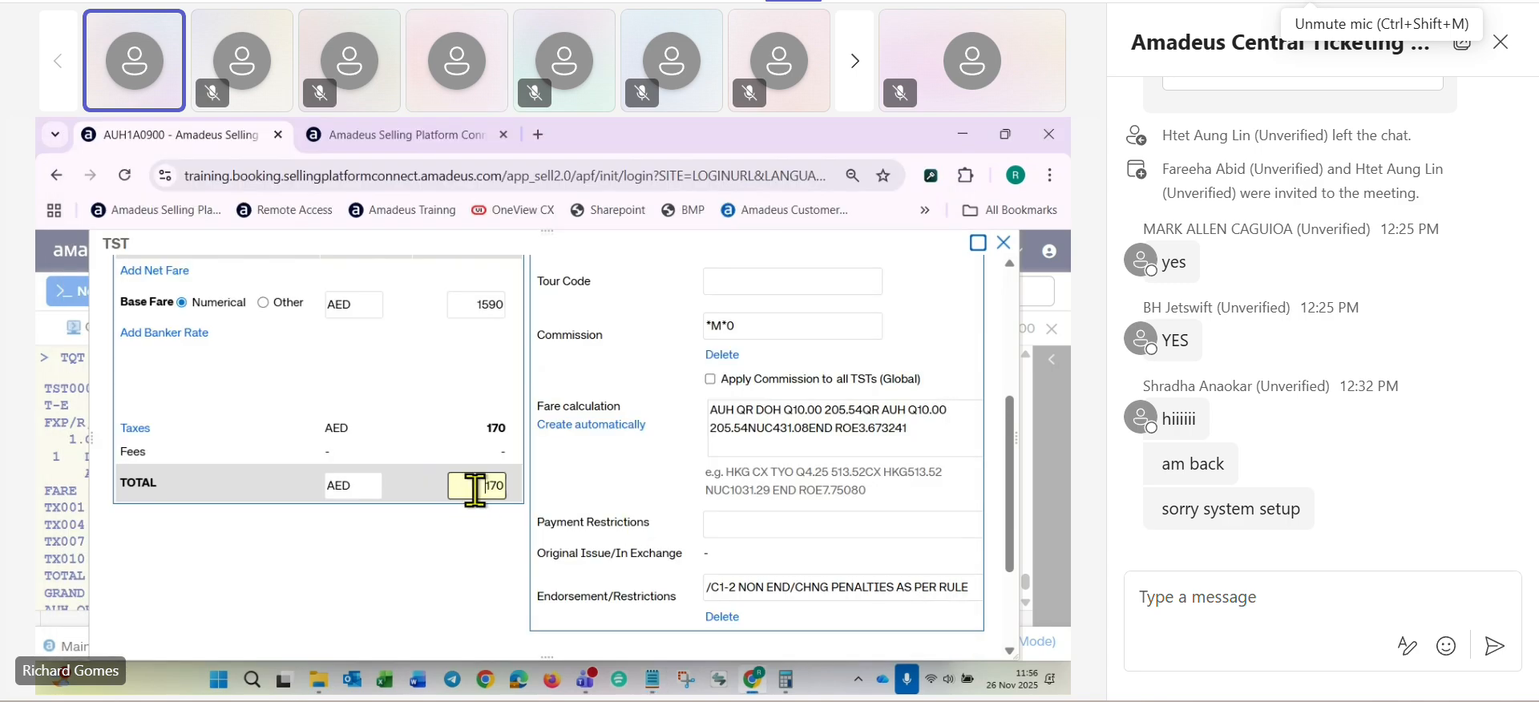
pyautogui.write('0')
pyautogui.press('BackSpace')
pyautogui.write('210')
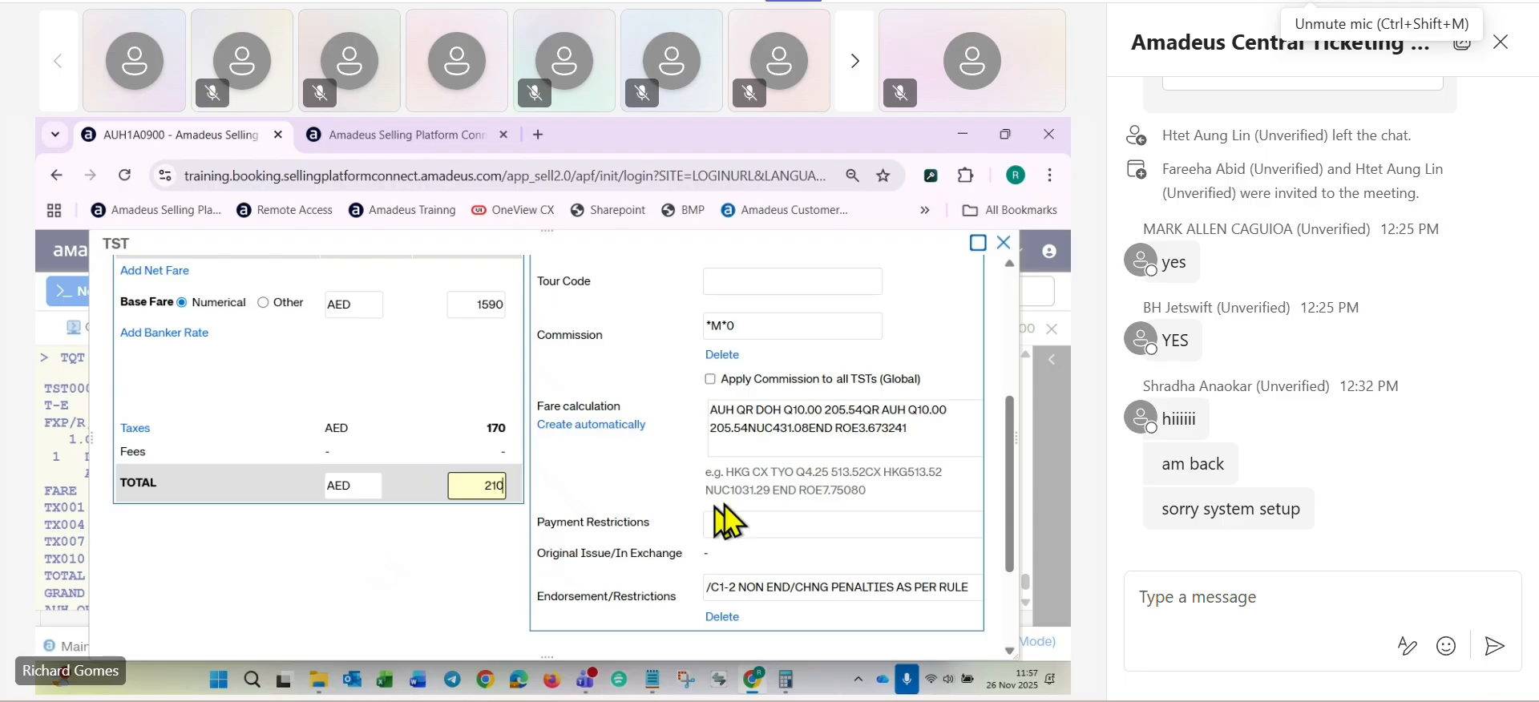
pyautogui.scroll(-2, 772, 497)
pyautogui.click(954, 642)
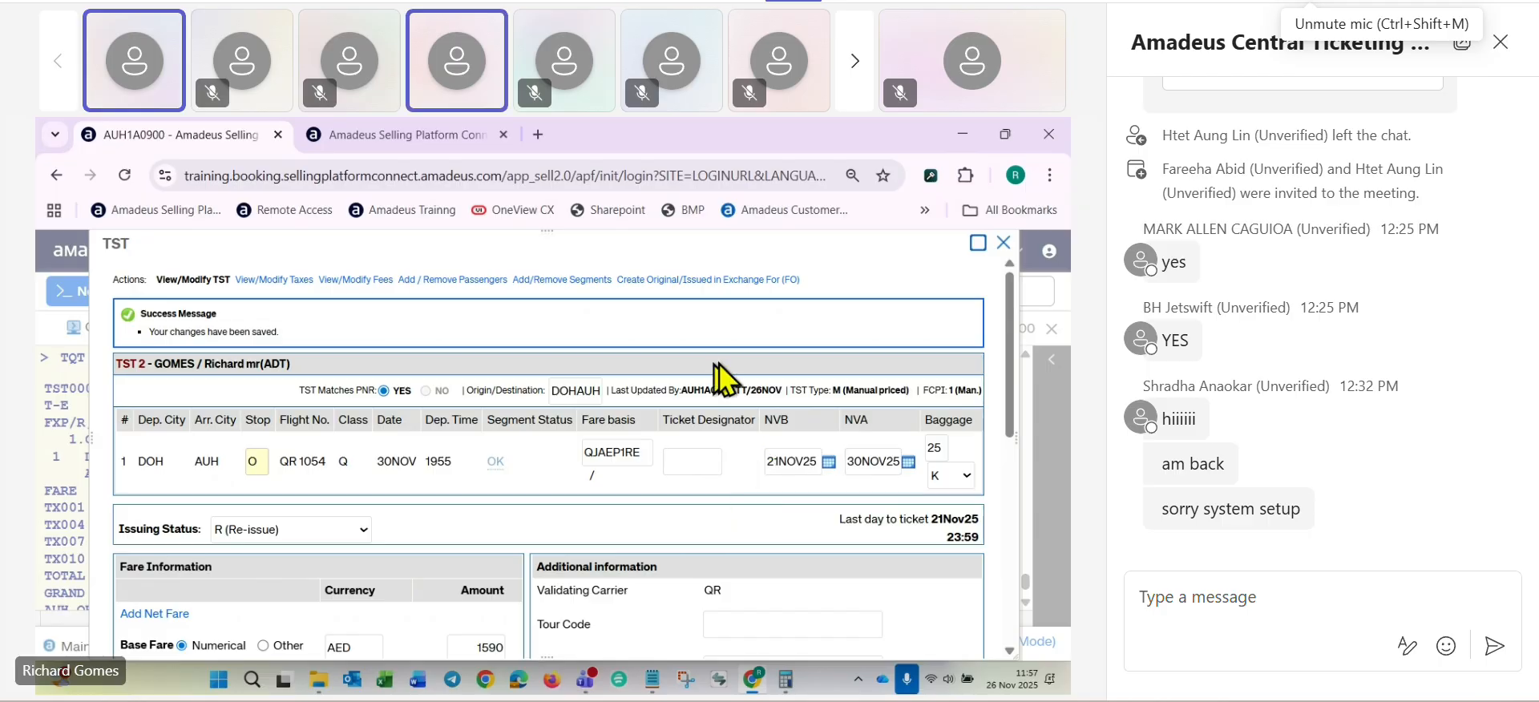
# - Create the original issue/exchange element from the passenger's existing e-ticket for all coupons, and update the stored fare
pyautogui.click(683, 280)
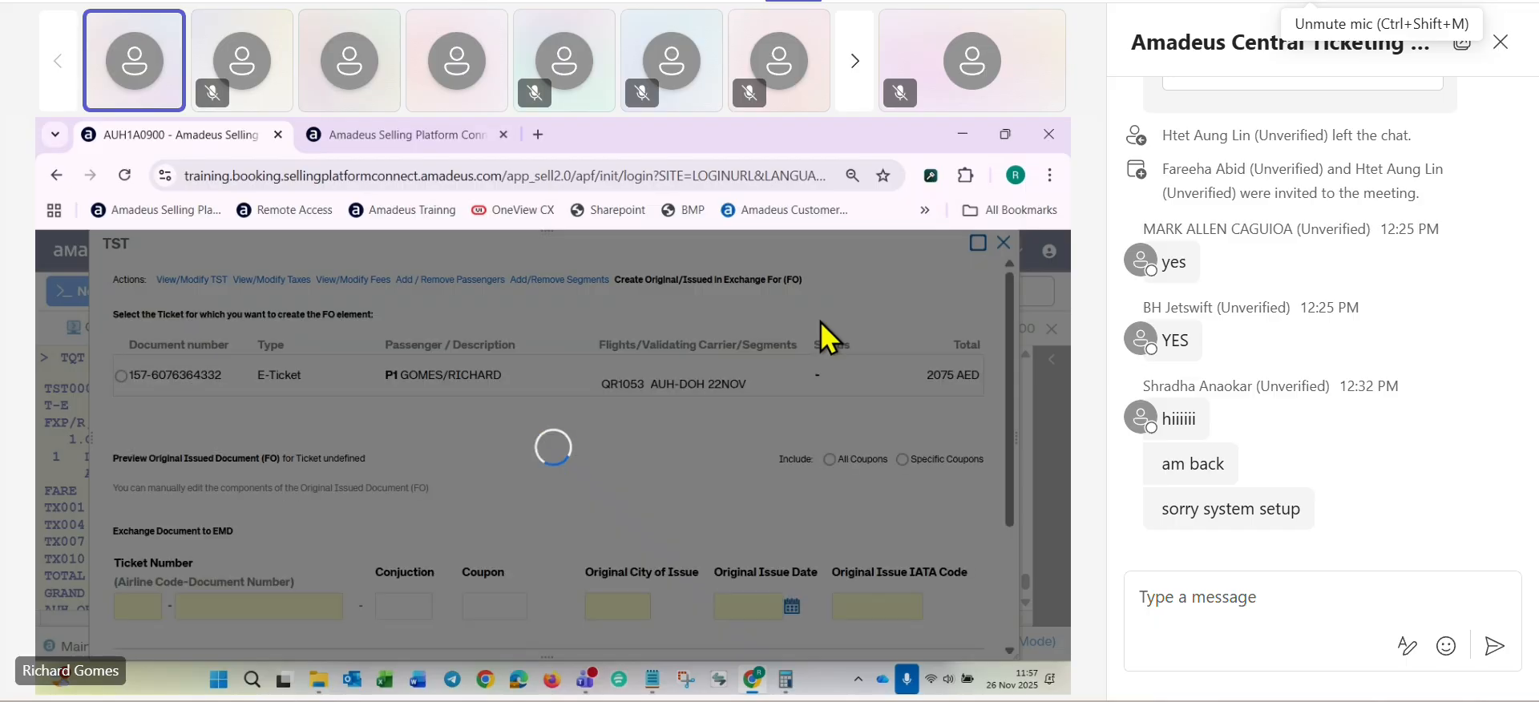
pyautogui.scroll(-2, 820, 320)
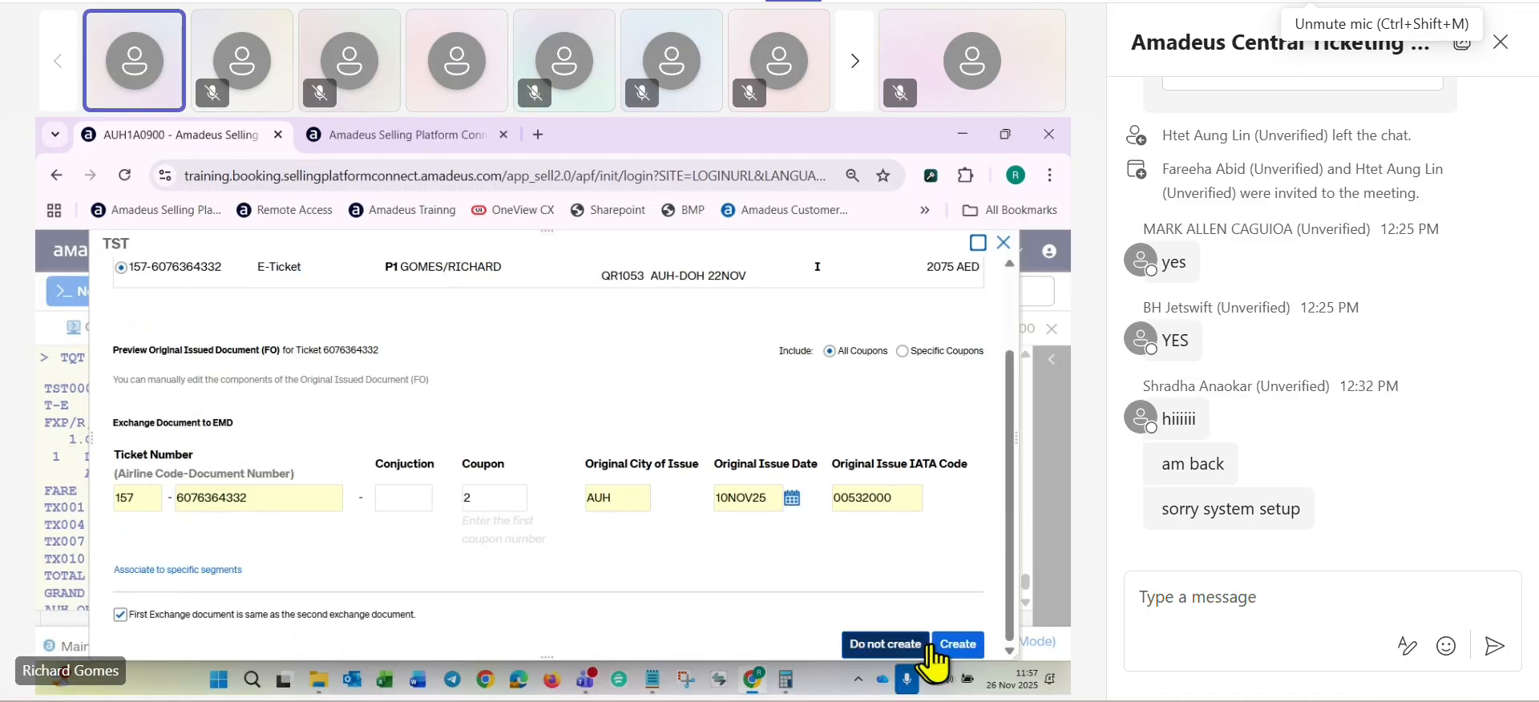
pyautogui.click(960, 645)
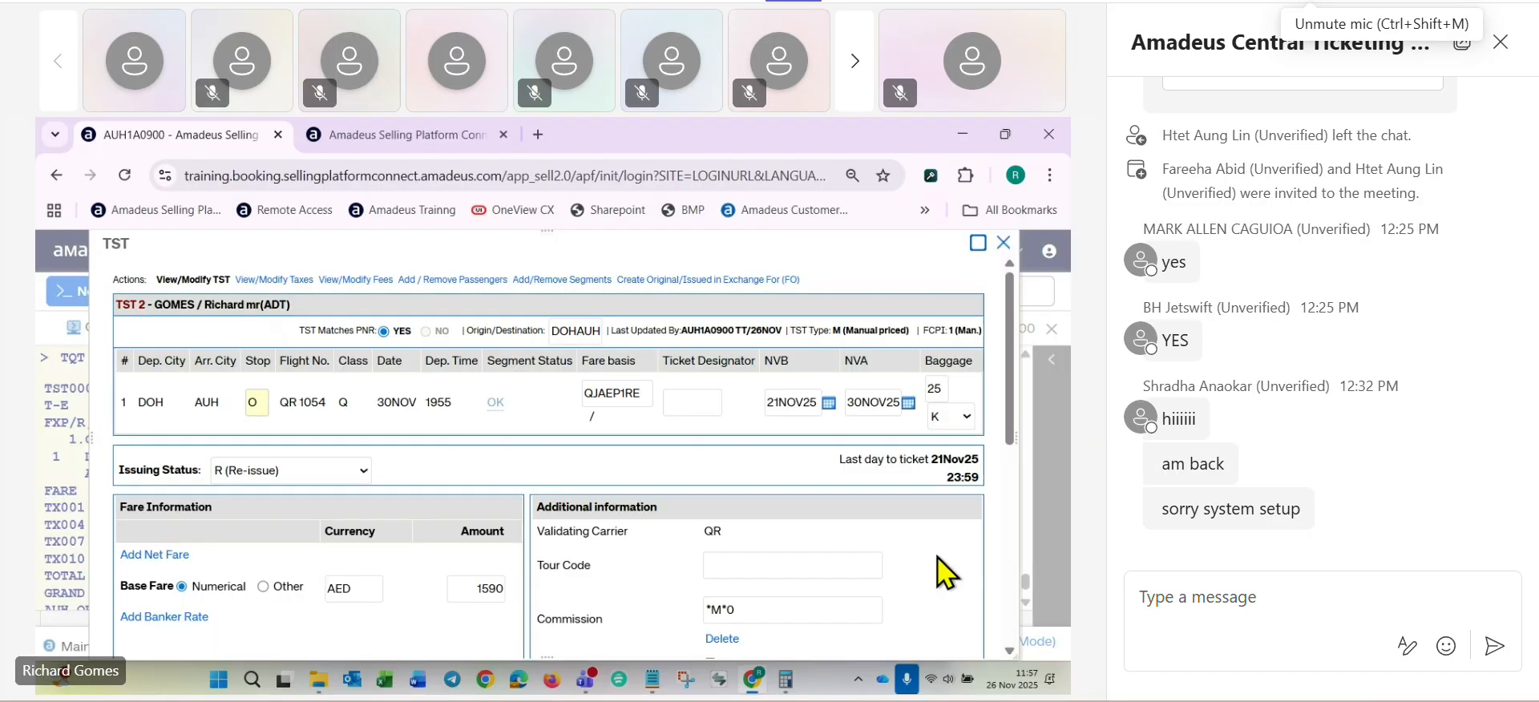
pyautogui.scroll(-5, 801, 460)
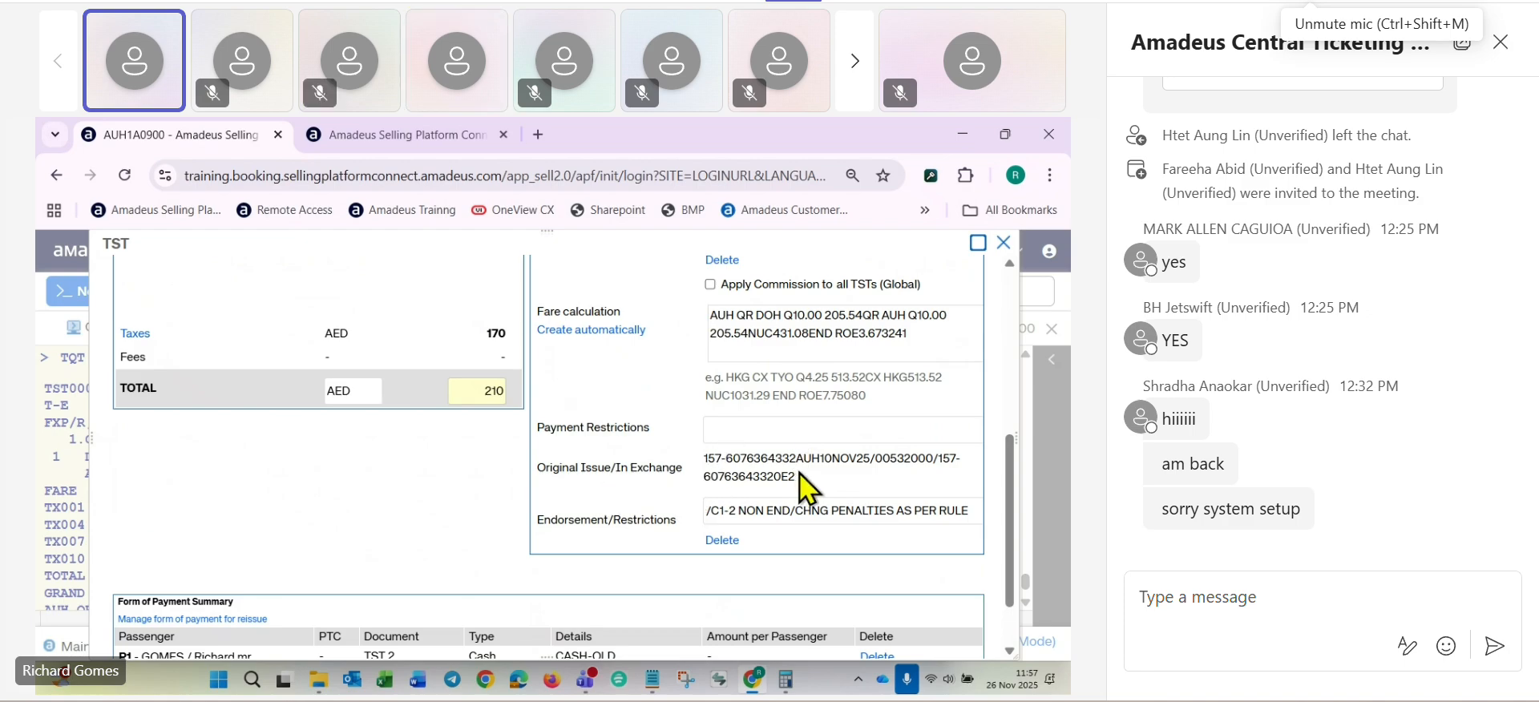
pyautogui.scroll(-1, 720, 508)
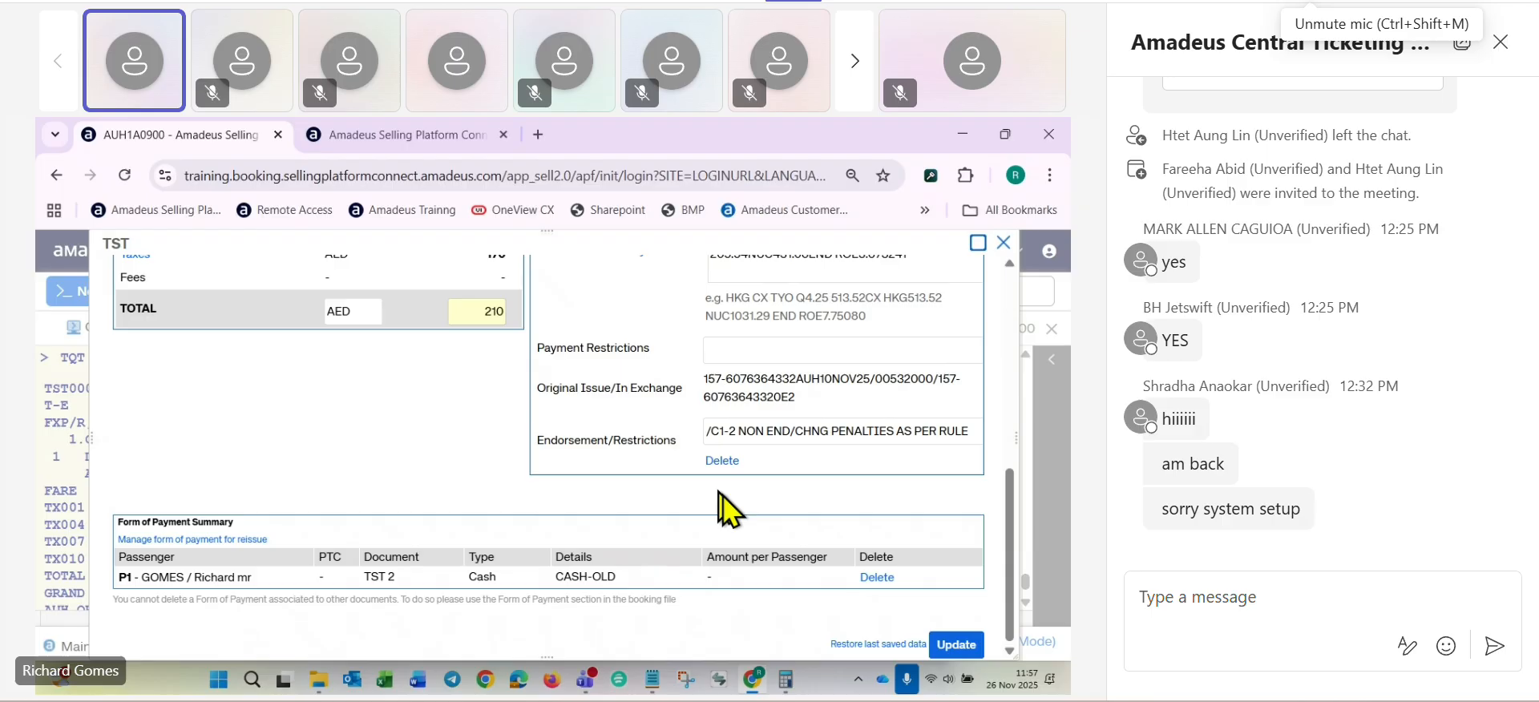
pyautogui.click(955, 644)
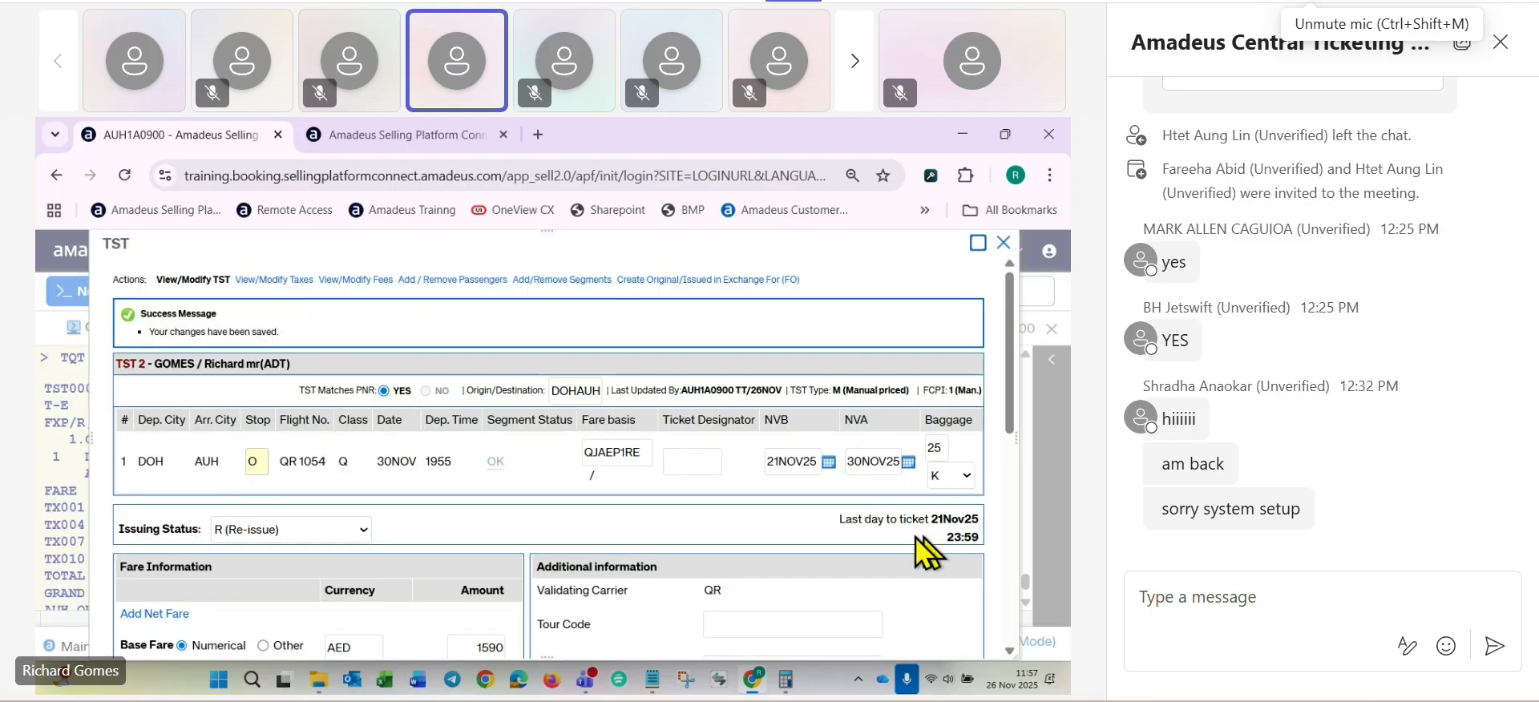
# - Close the stored fare window and save the booking with RFRG;ER
pyautogui.click(1005, 243)
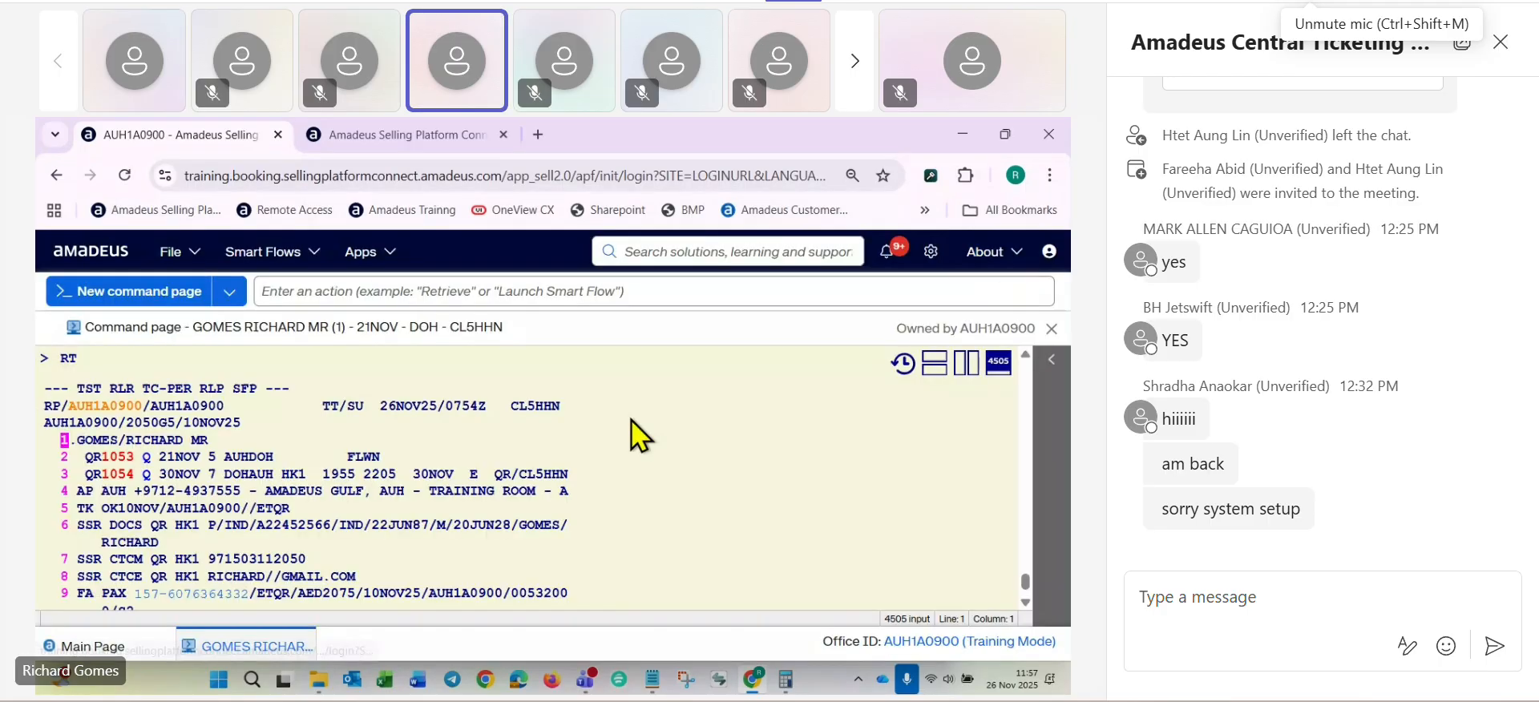
pyautogui.write('RFRG')
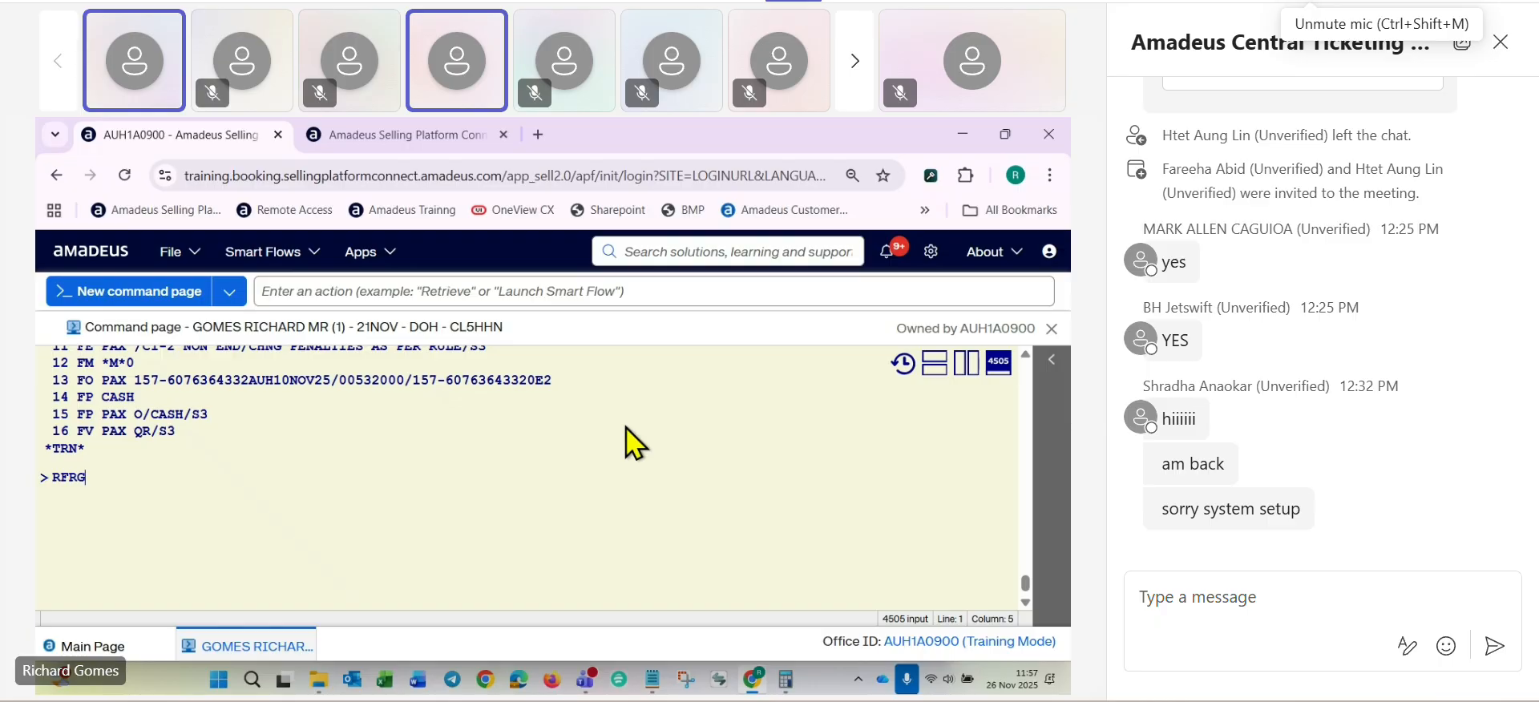
pyautogui.write(';ER')
pyautogui.press('Return')
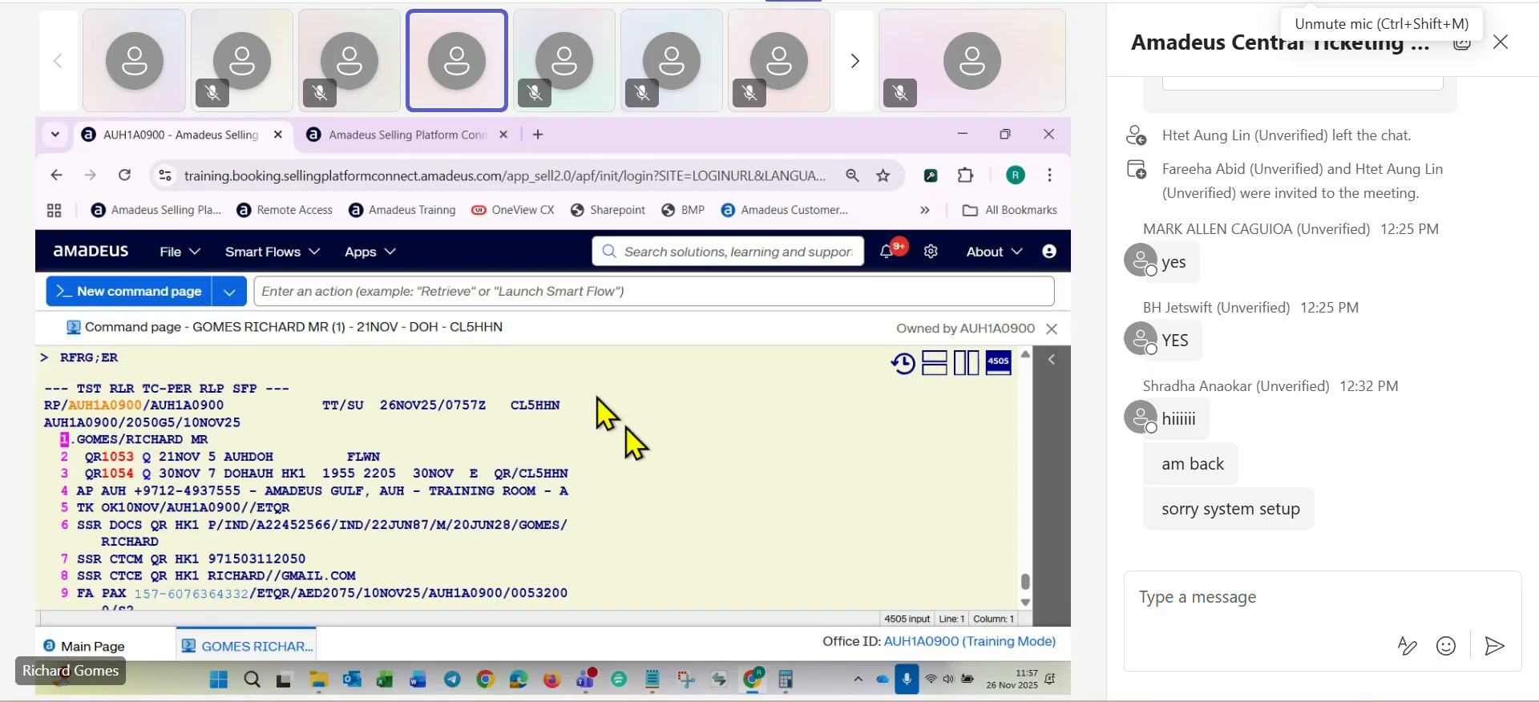
# - Delete both old form of payment elements from the booking with XE14-15
pyautogui.scroll(-5, 316, 446)
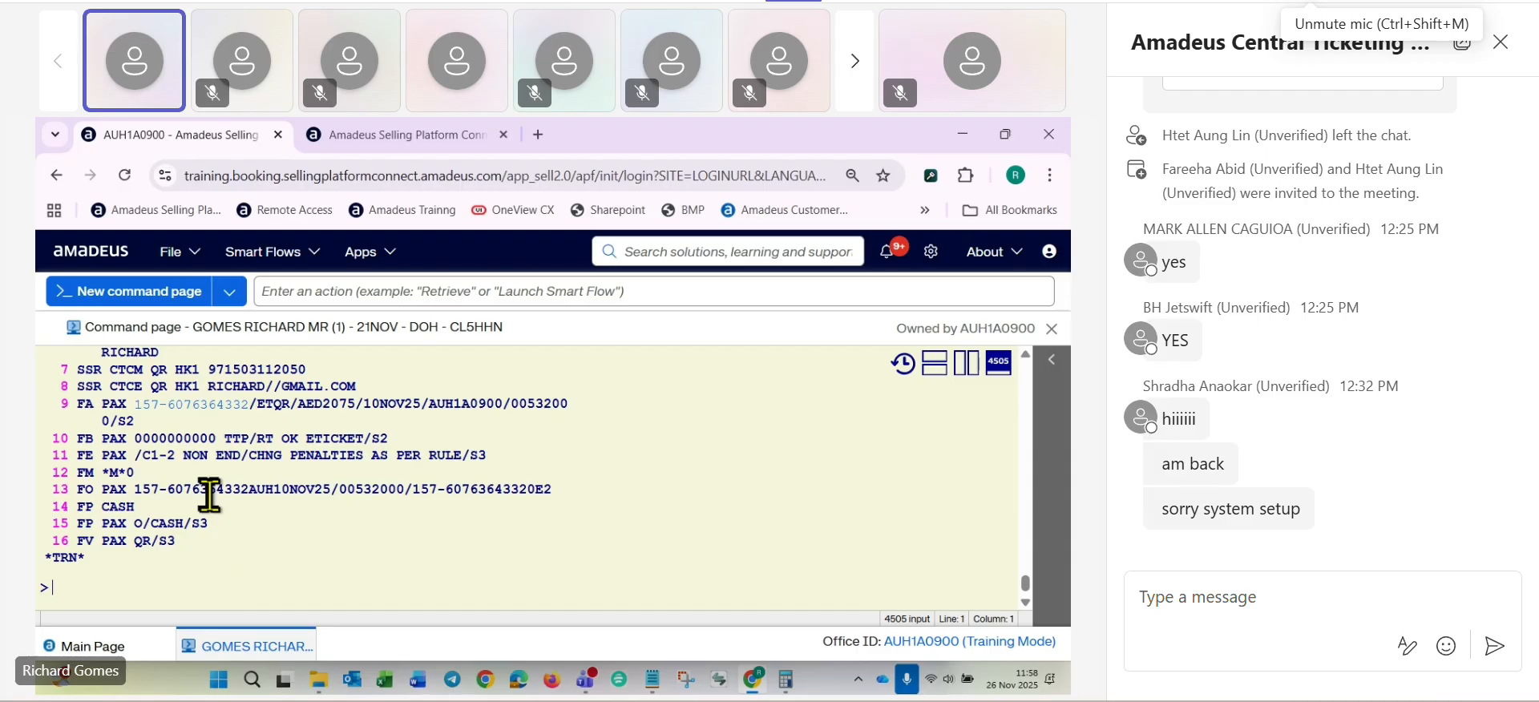
pyautogui.scroll(-2, 209, 494)
pyautogui.doubleClick(86, 412)
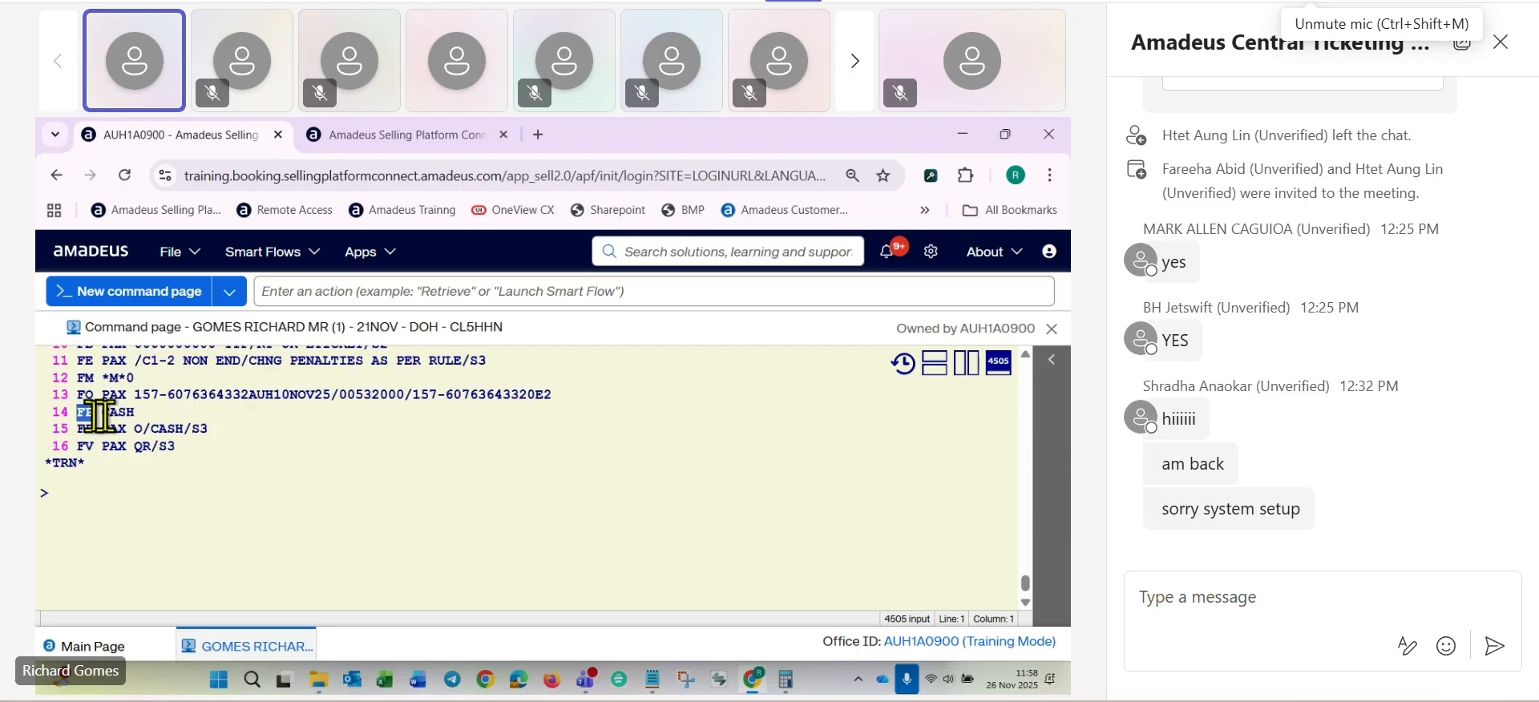
pyautogui.click(72, 435)
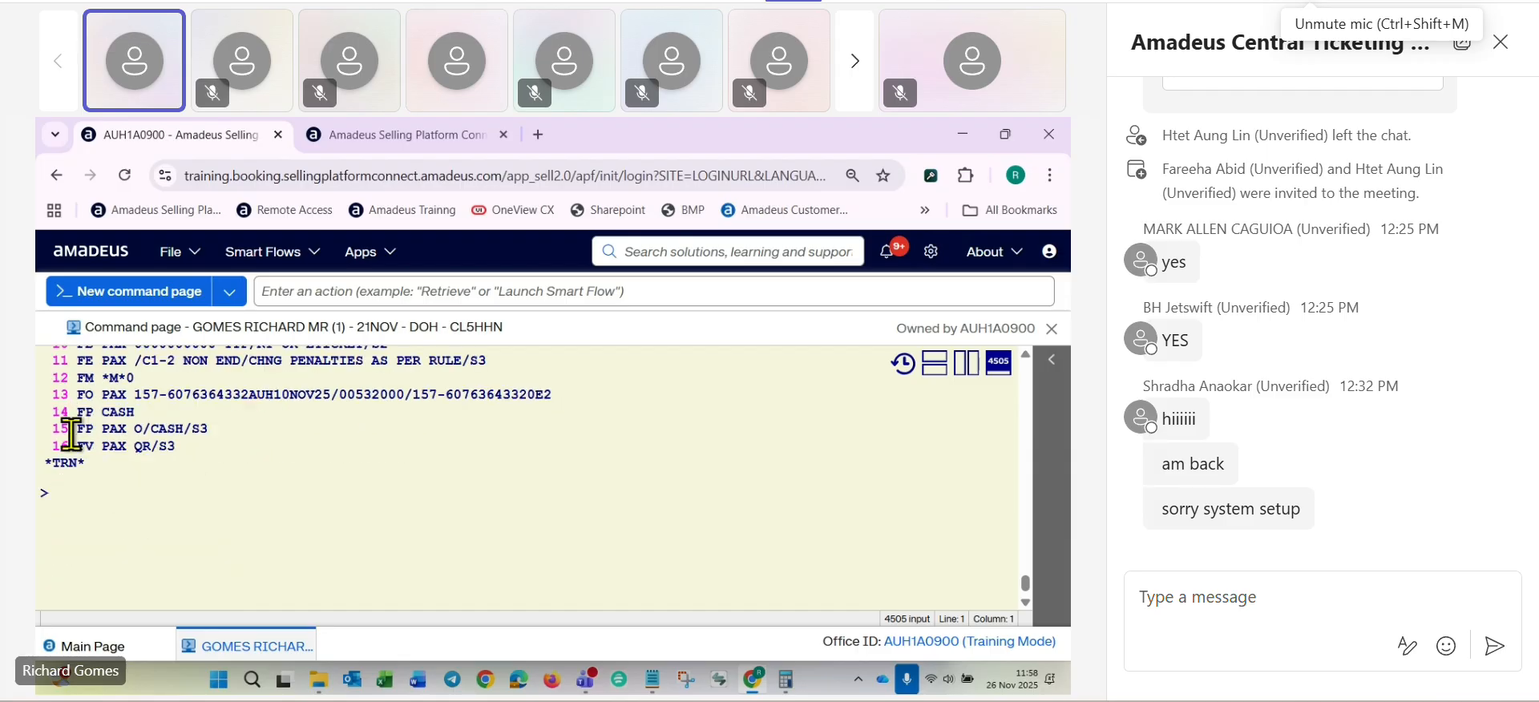
pyautogui.moveTo(72, 434); pyautogui.dragTo(207, 430)
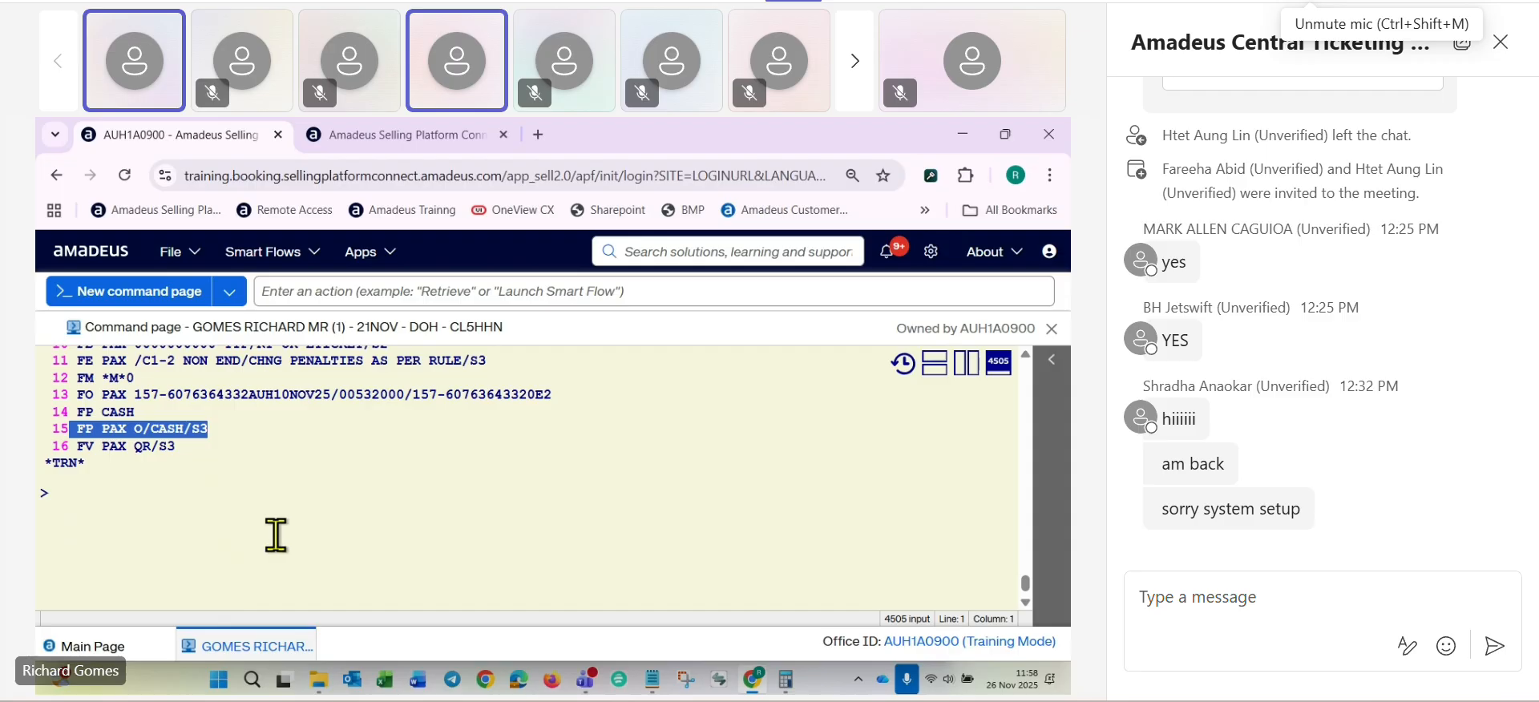
pyautogui.click(102, 523)
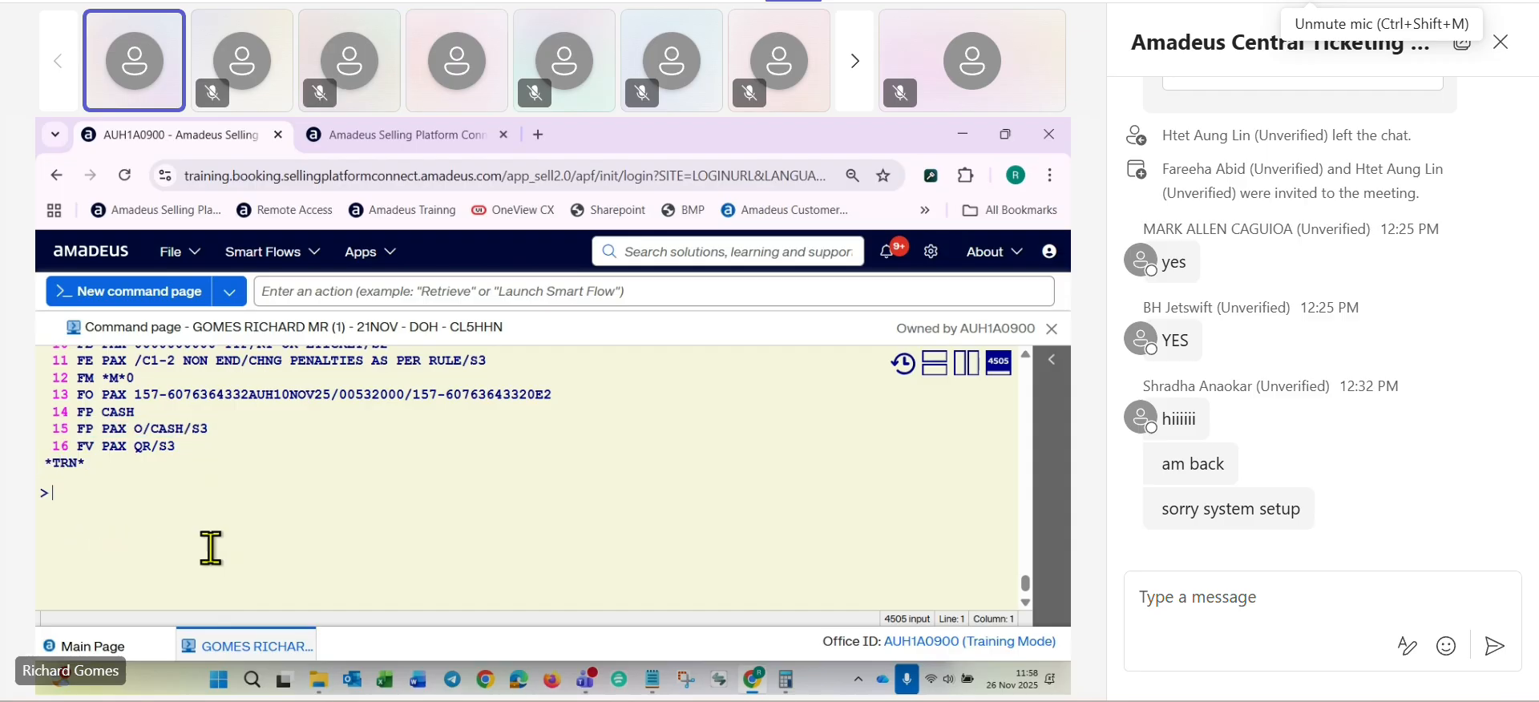
pyautogui.write('XE')
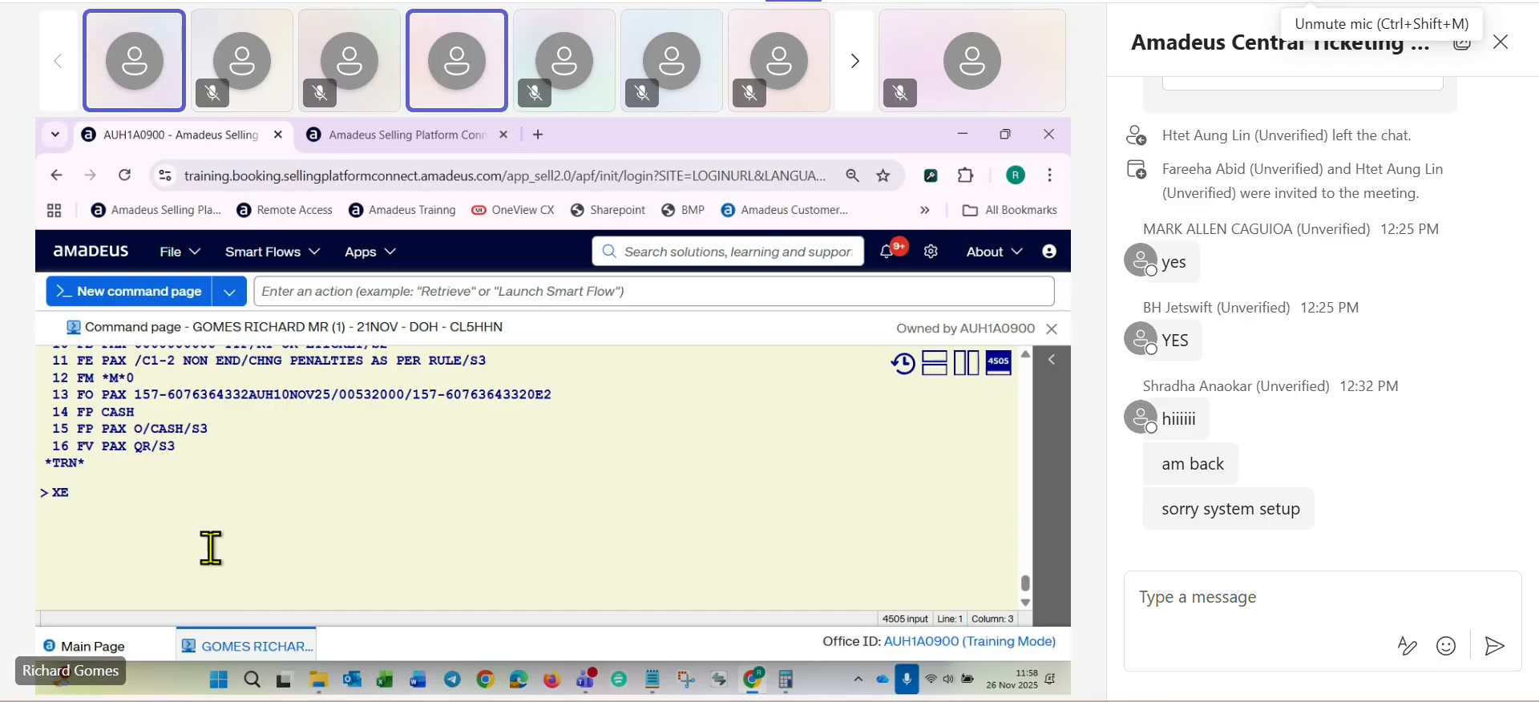
pyautogui.write('14-15')
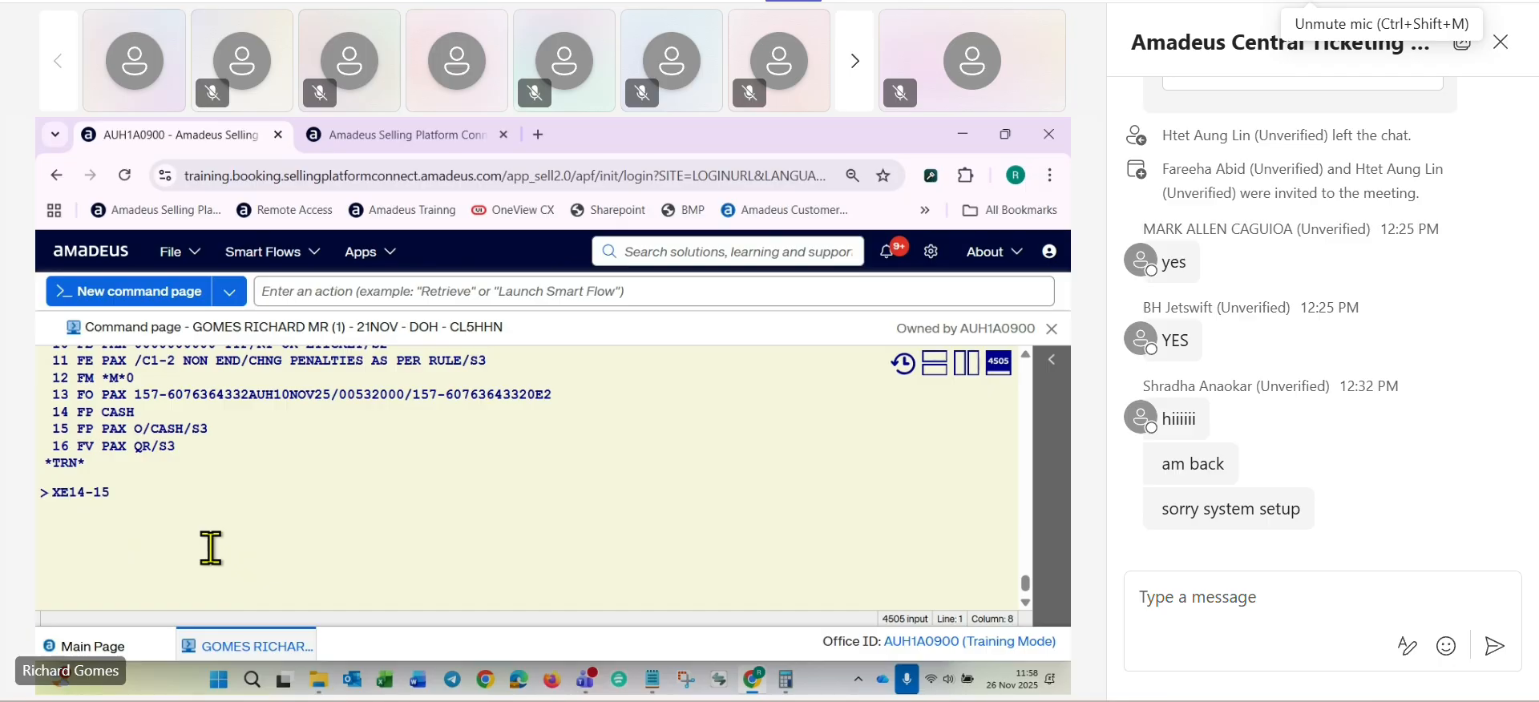
pyautogui.press('Return')
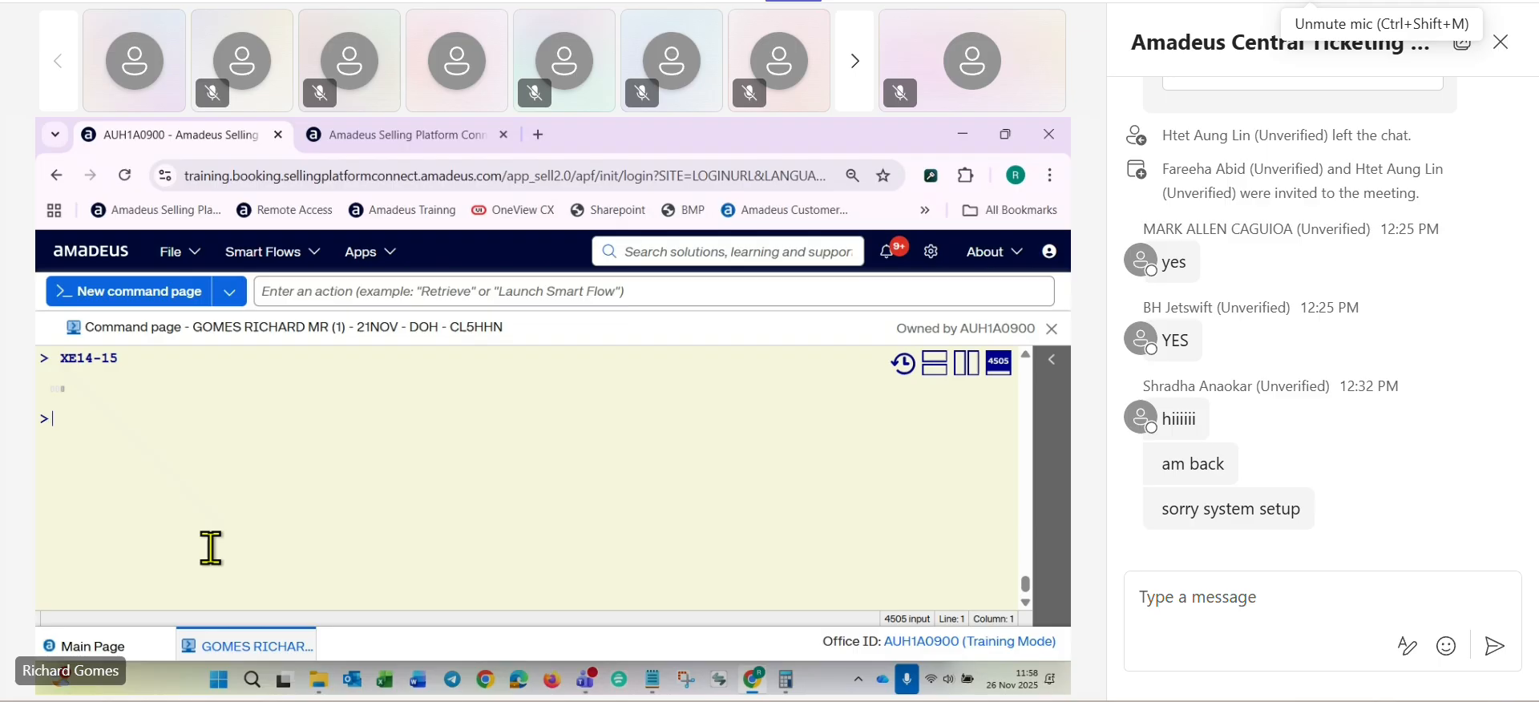
# - Add the reissue form of payment with FPO/CASH+/CASH and save the booking with RFRG;ER
pyautogui.write('FPO')
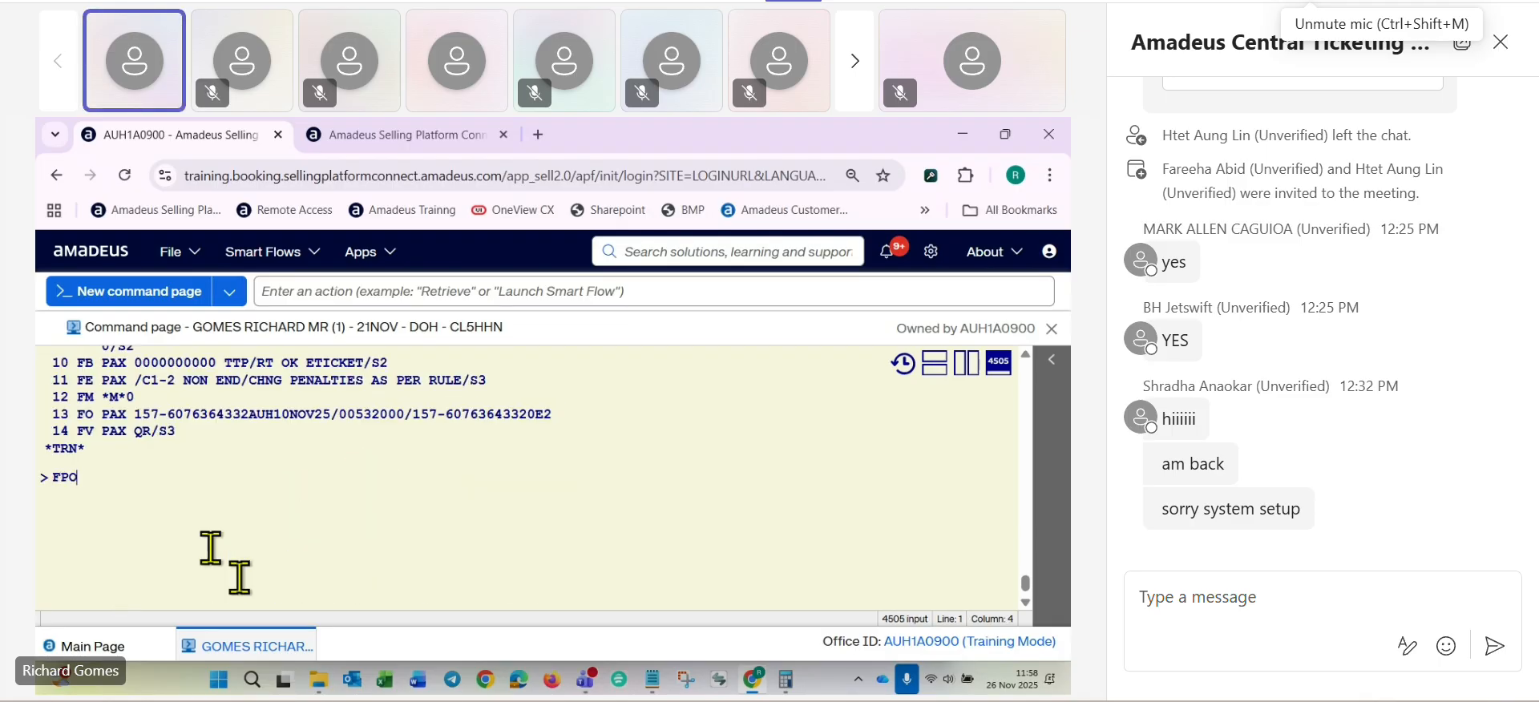
pyautogui.write('/CASH+/CA')
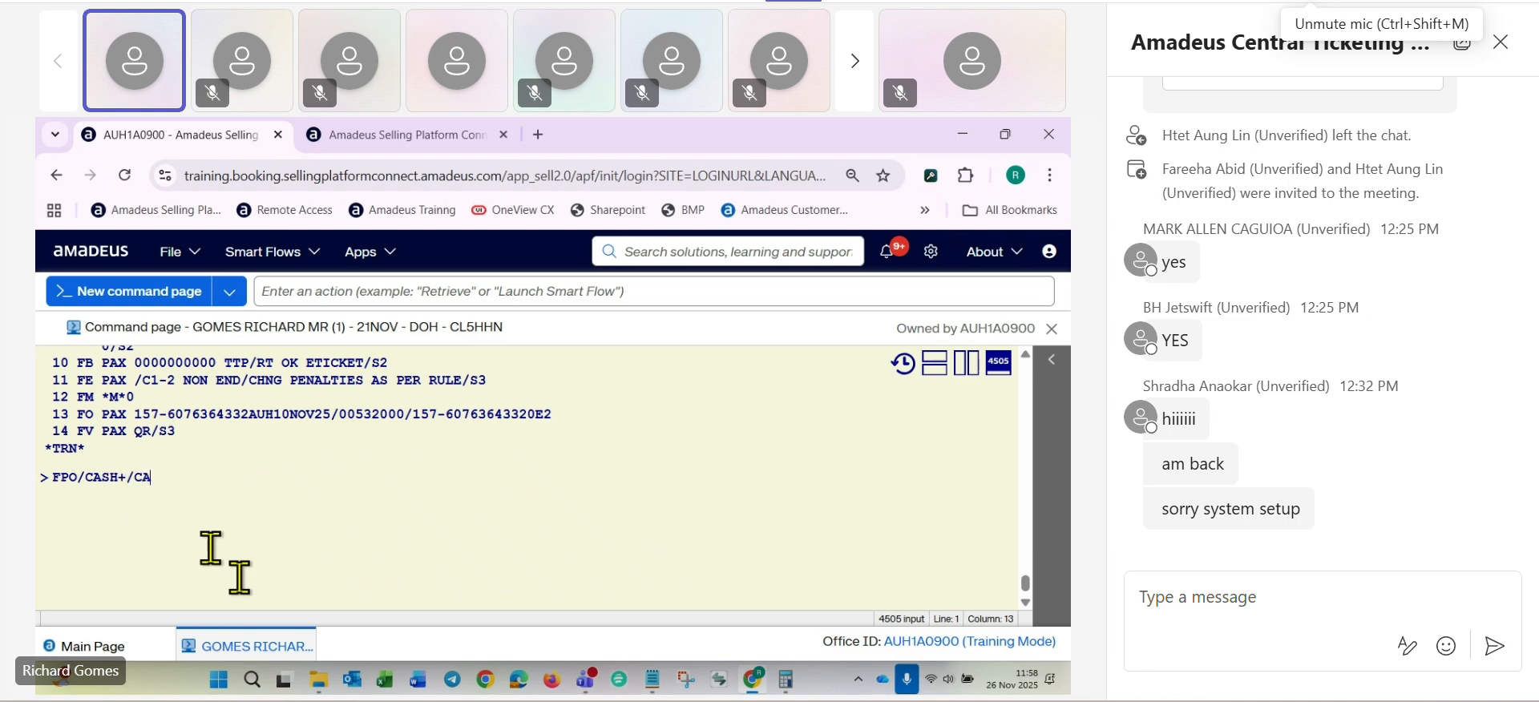
pyautogui.write('SH')
pyautogui.press('Return')
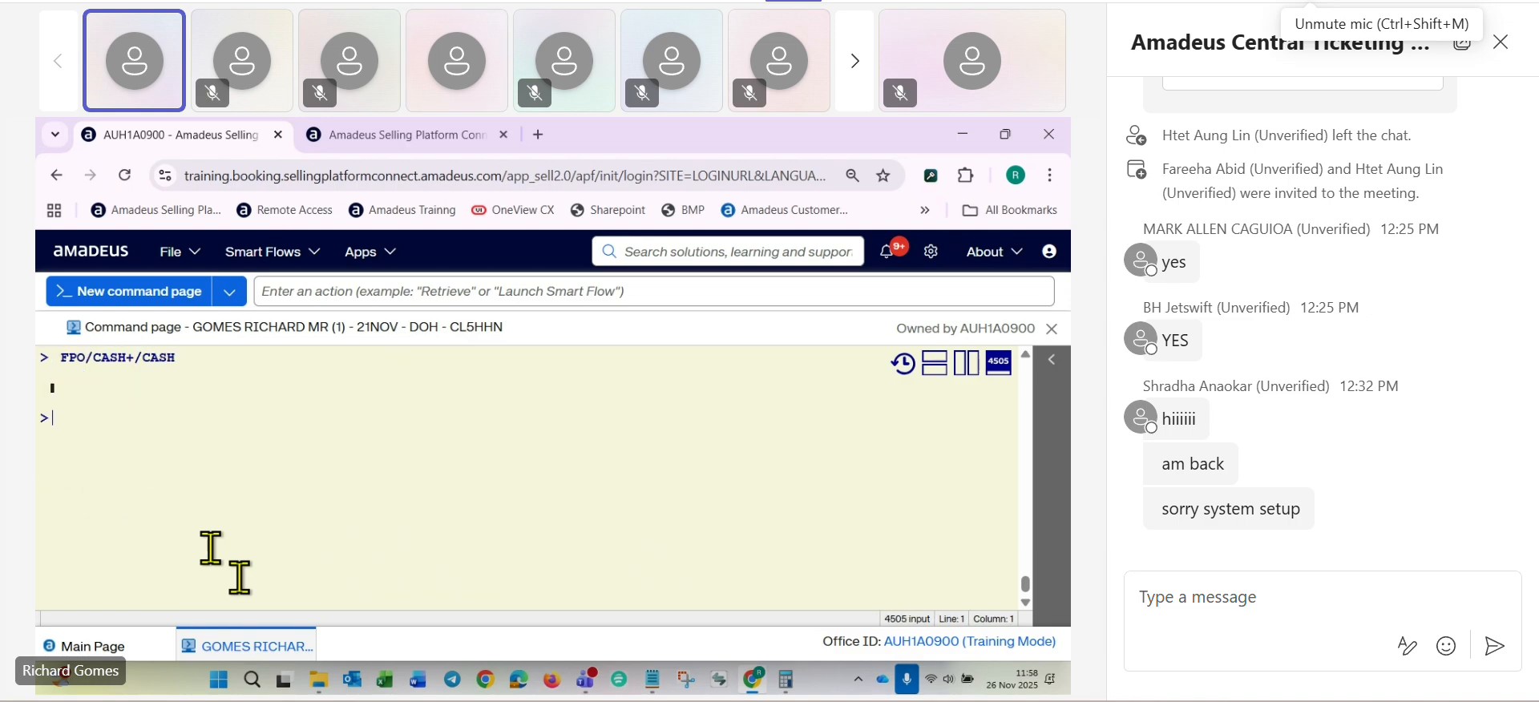
pyautogui.write('RFRG;ER')
pyautogui.press('Return')
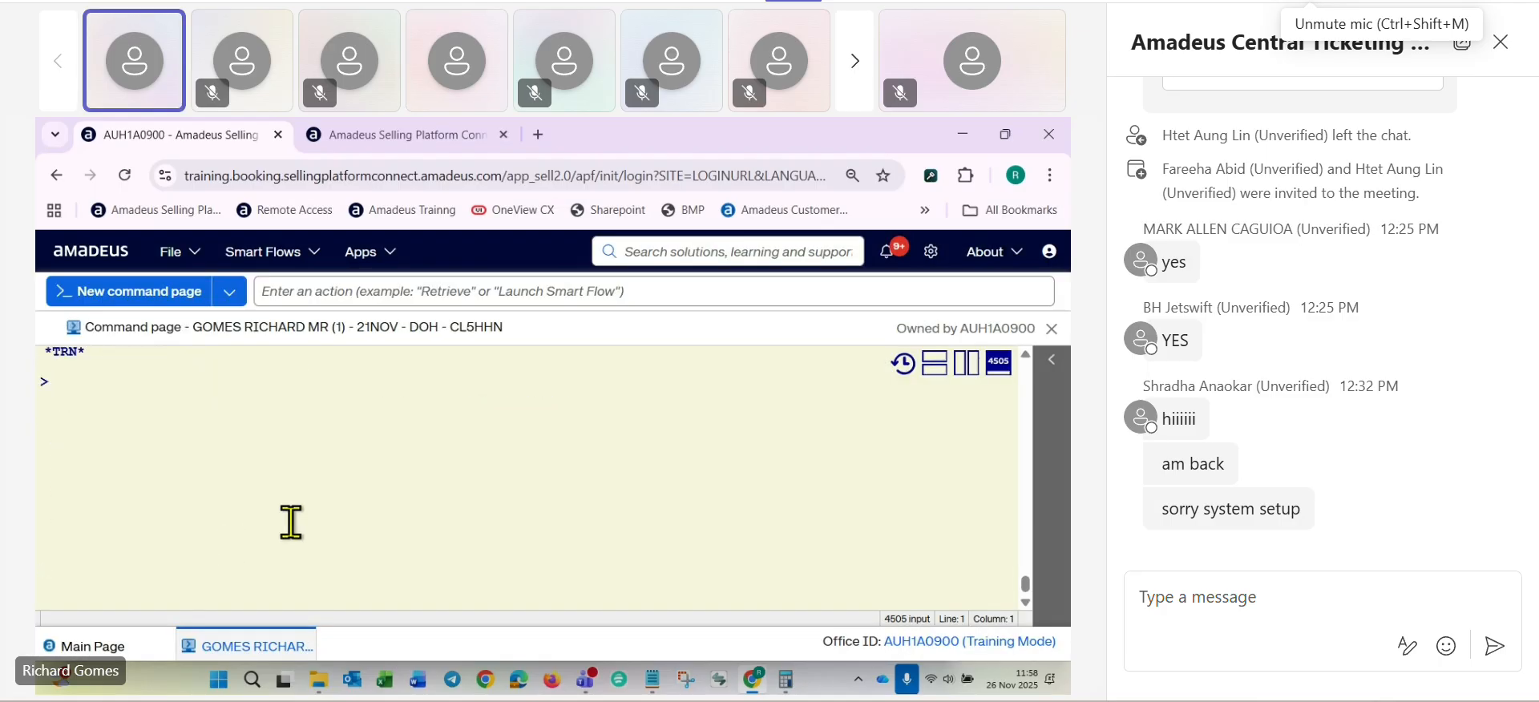
# - Display the stored fare with TQT and check its base fare, grand total, original issue element and form of payment
pyautogui.write('TQT')
pyautogui.press('Return')
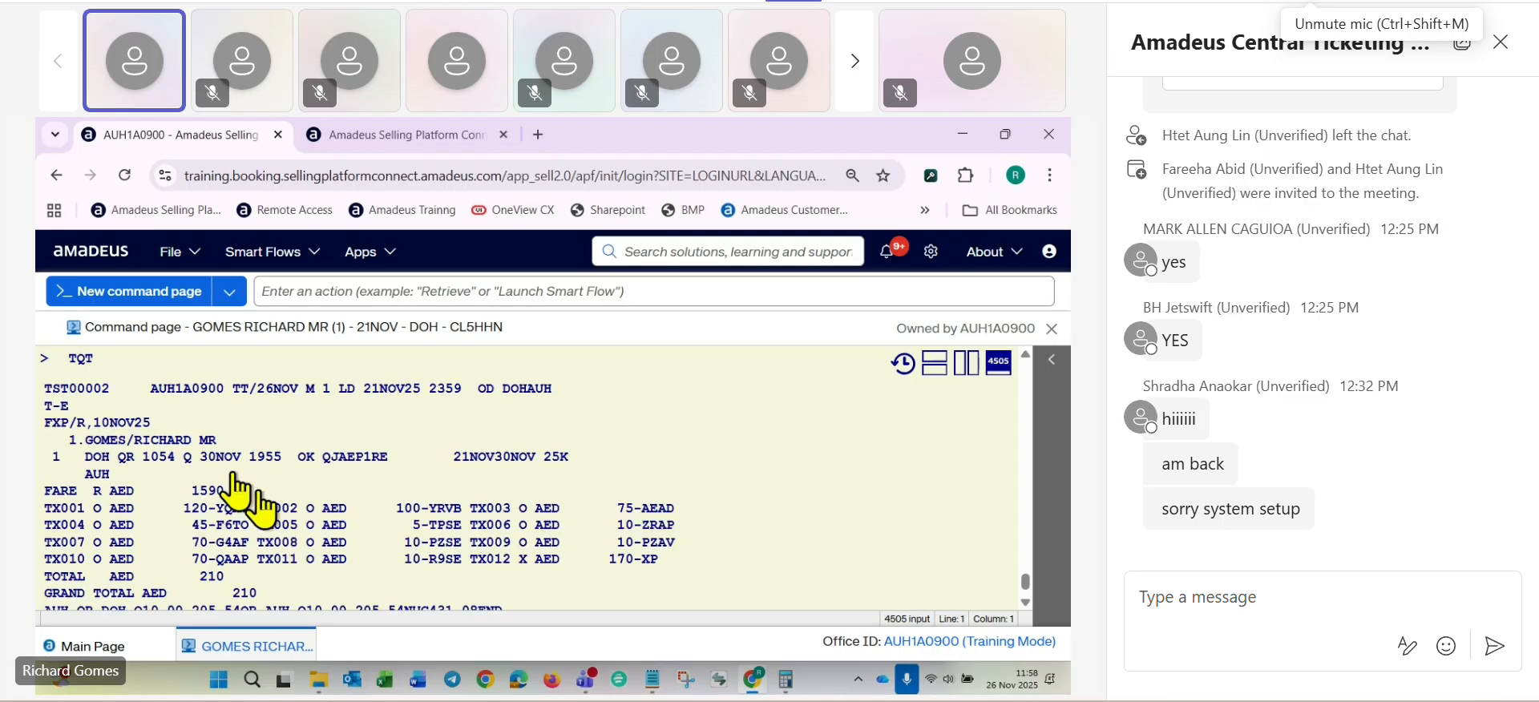
pyautogui.scroll(-1, 103, 446)
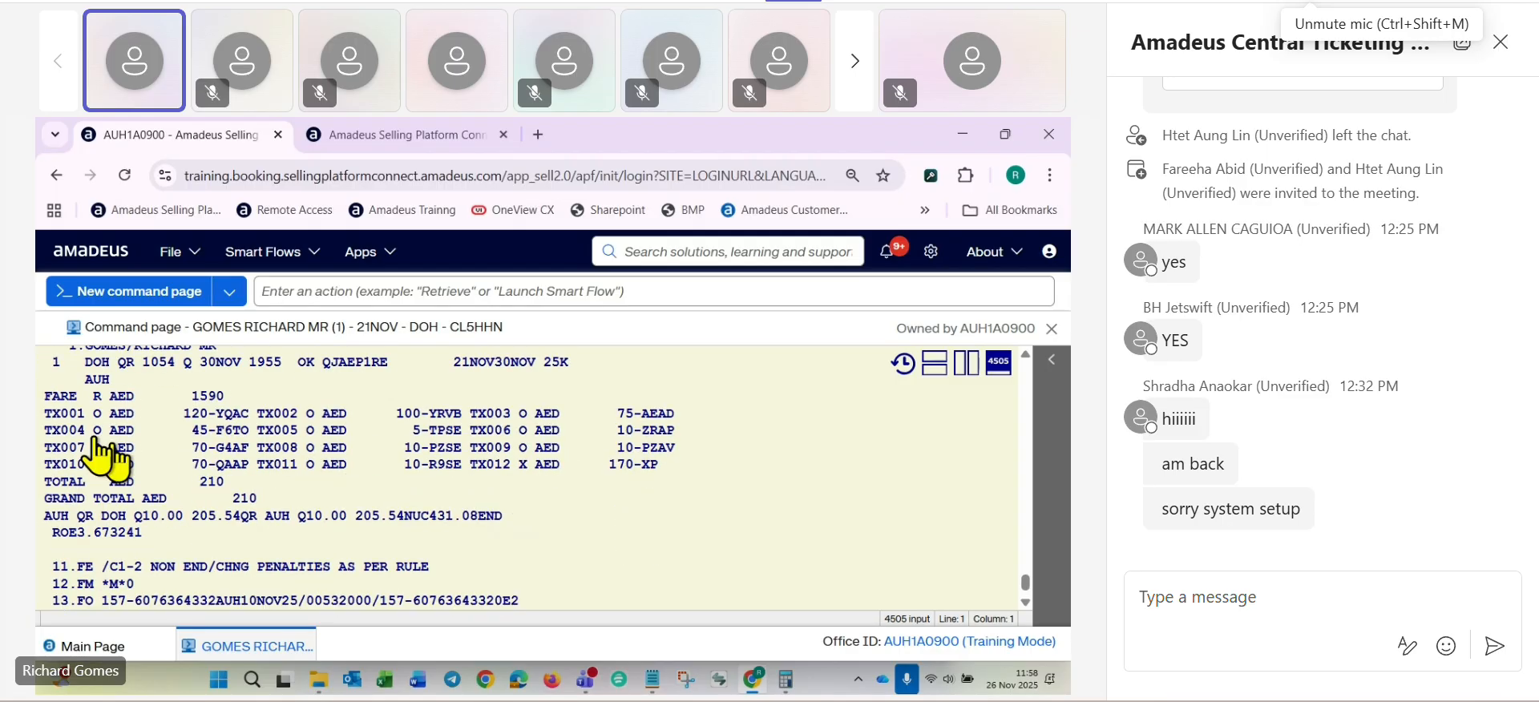
pyautogui.moveTo(88, 397); pyautogui.dragTo(247, 399)
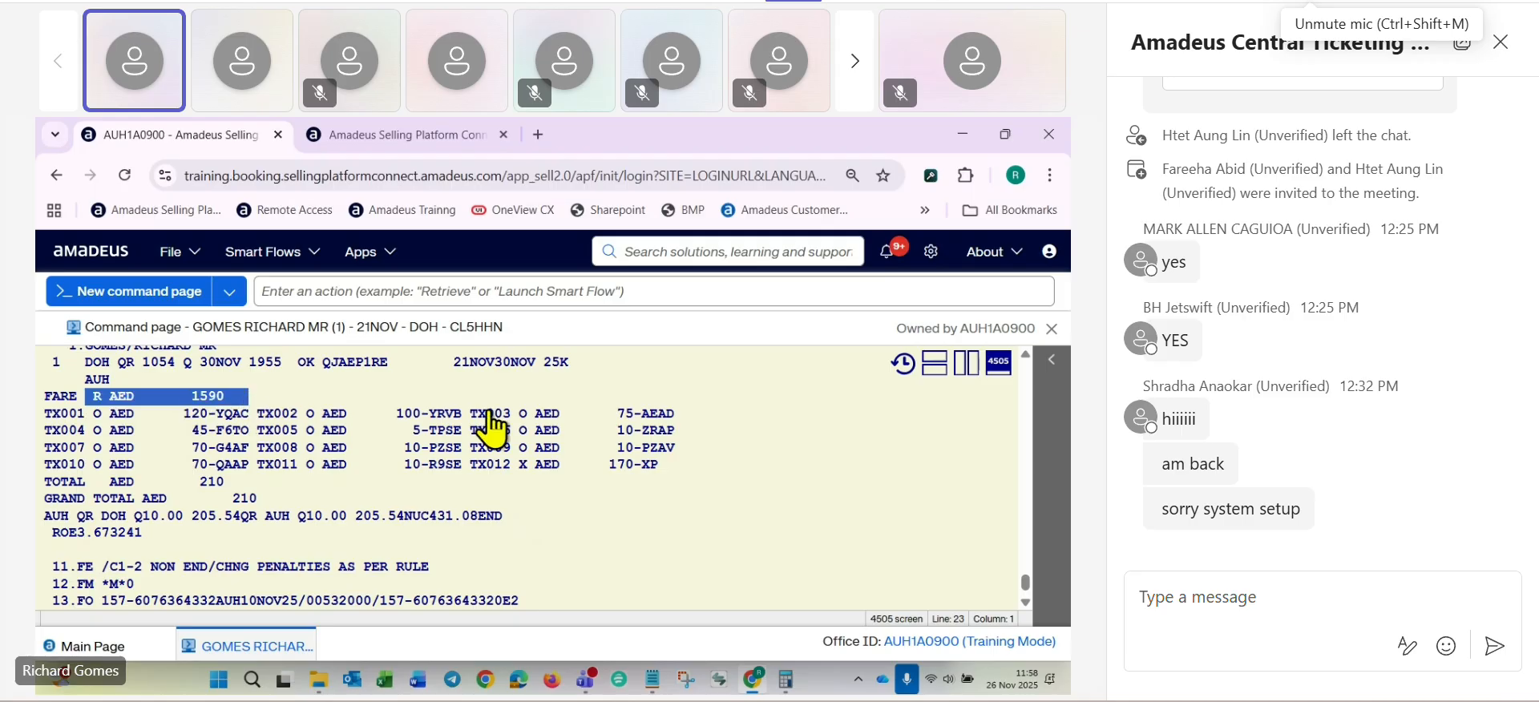
pyautogui.moveTo(46, 500); pyautogui.dragTo(287, 503)
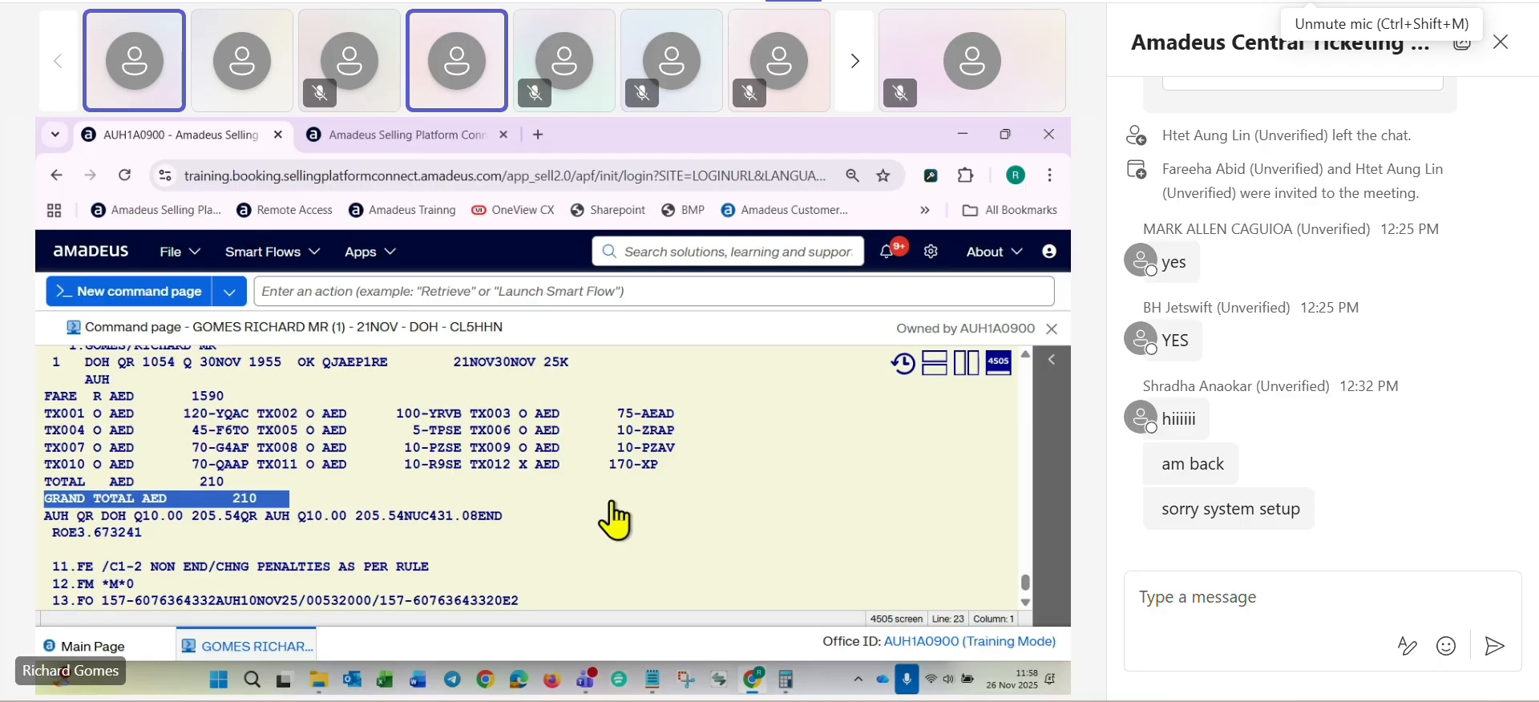
pyautogui.scroll(-3, 611, 502)
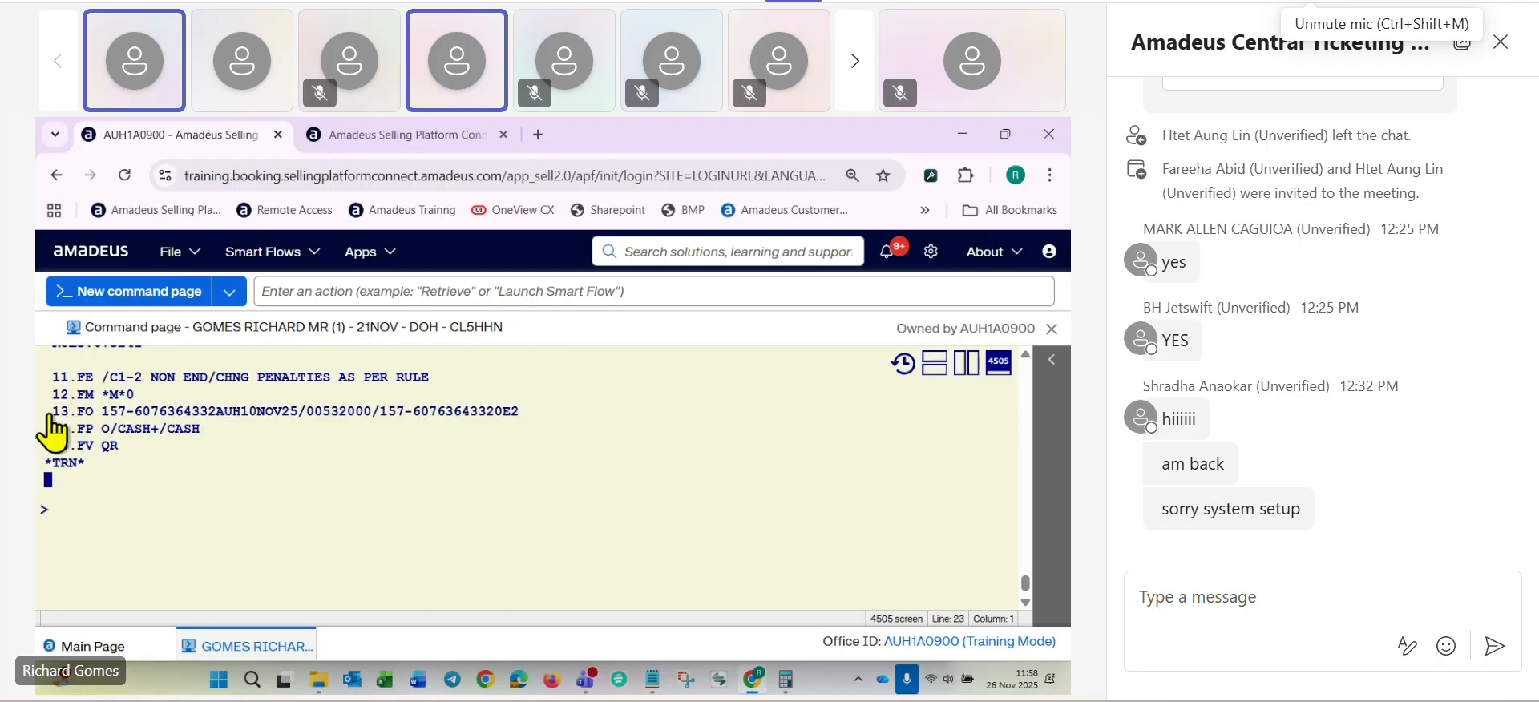
pyautogui.moveTo(51, 414); pyautogui.dragTo(520, 412)
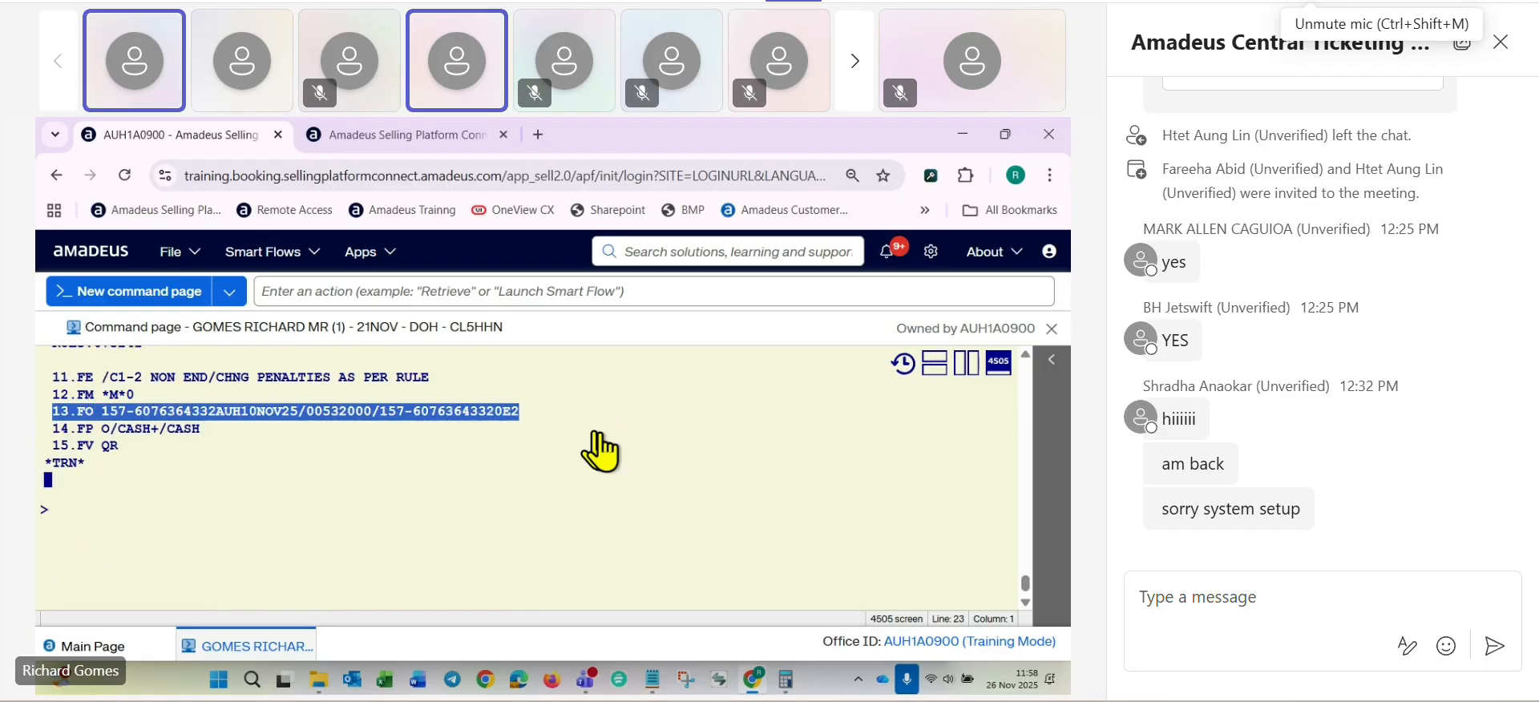
pyautogui.moveTo(45, 429); pyautogui.dragTo(225, 441)
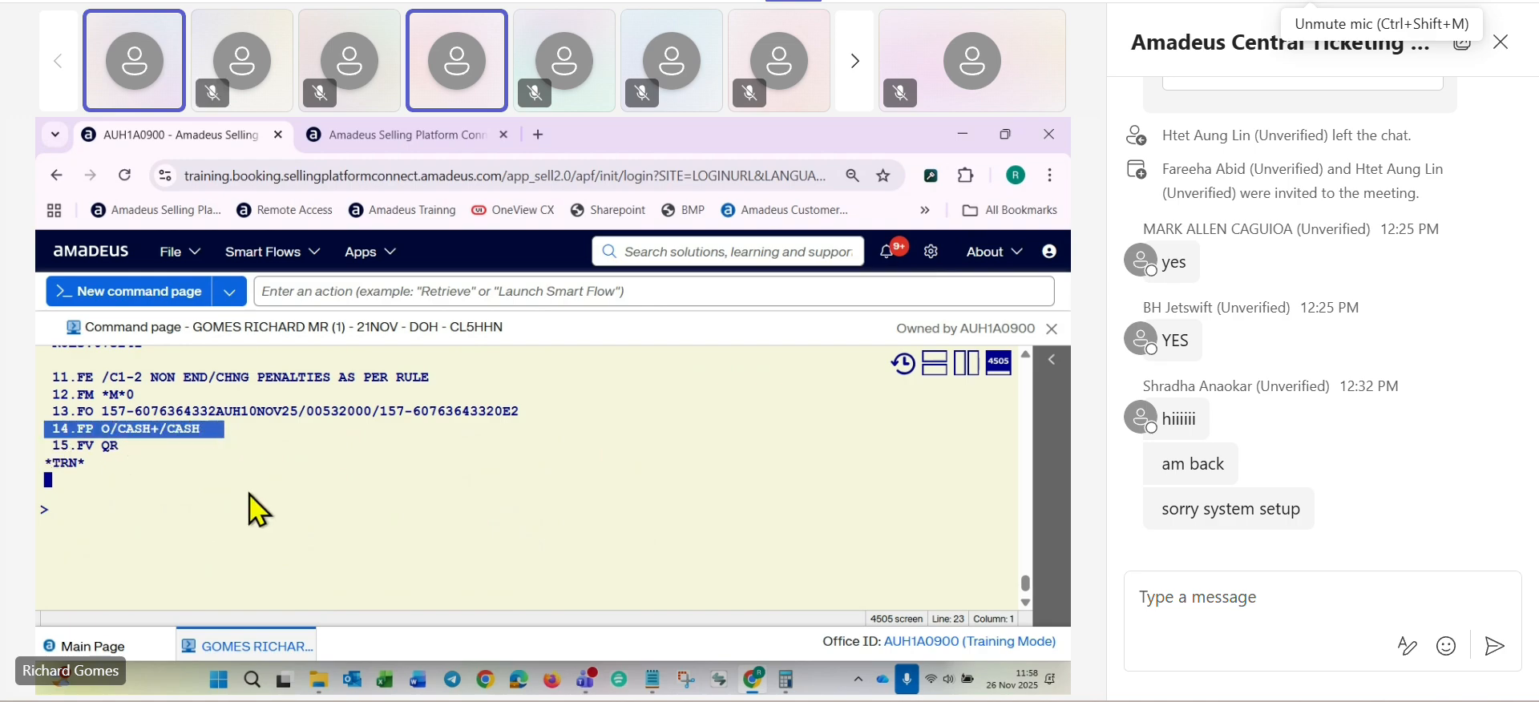
# - Review the displayed stored fare and issue the exchange ticket from TST 2 with TTP/T2/RT
pyautogui.scroll(6, 312, 510)
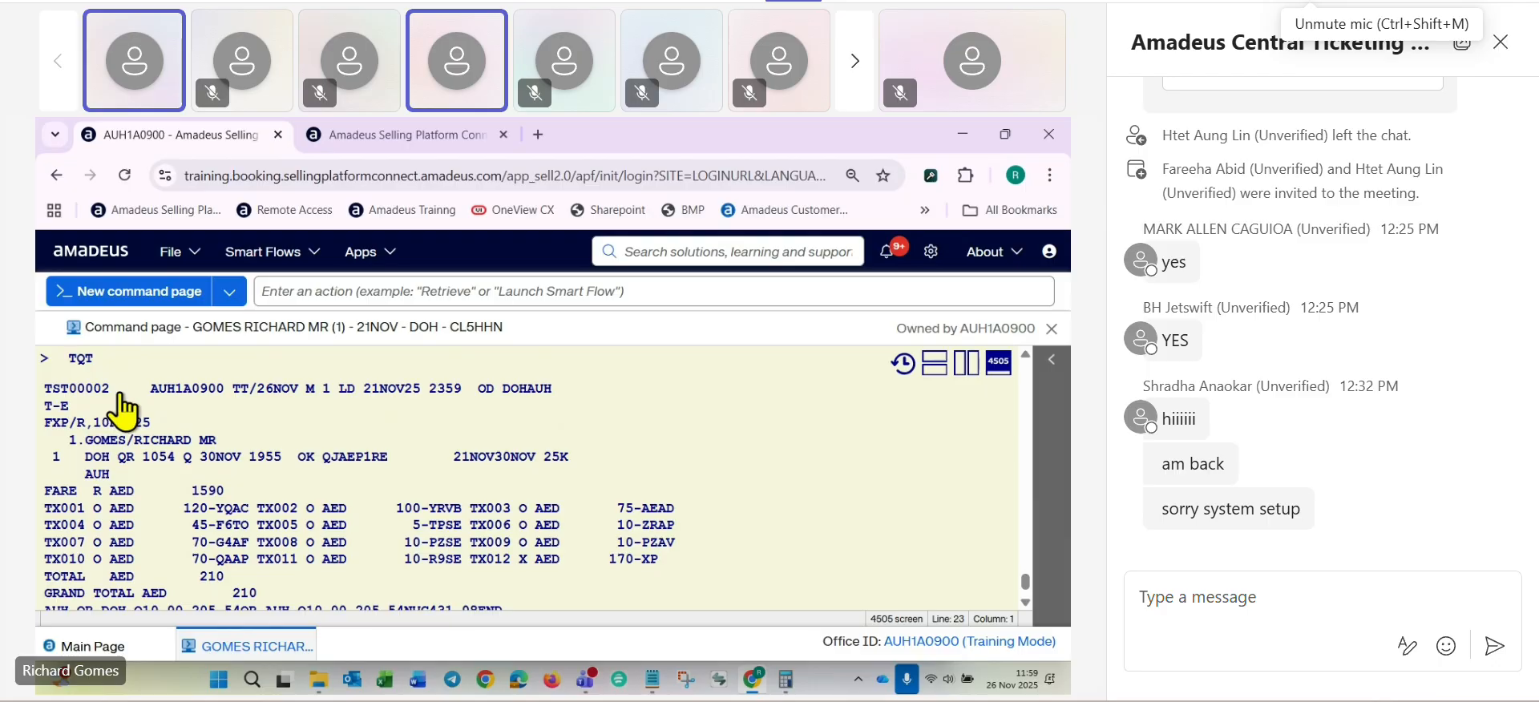
pyautogui.scroll(-8, 124, 410)
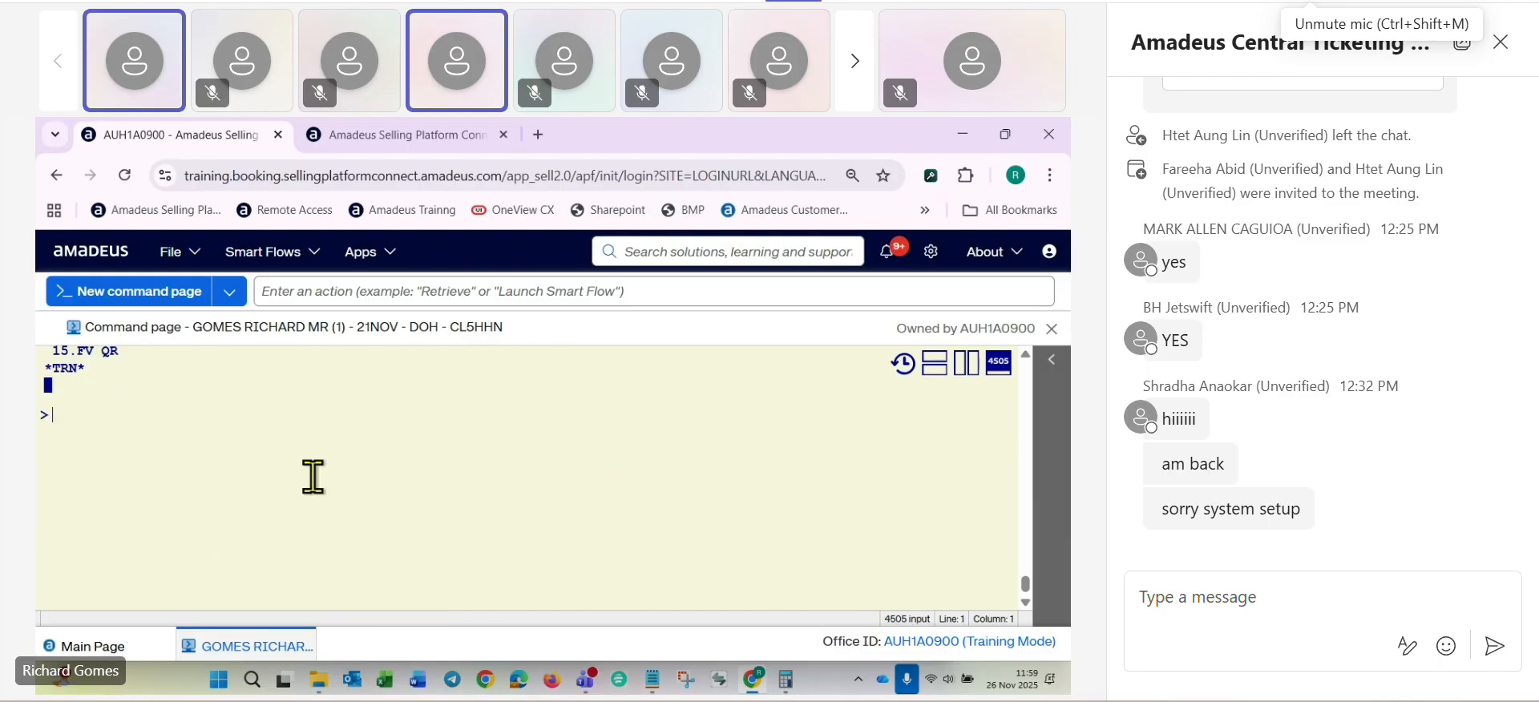
pyautogui.write('TTP/')
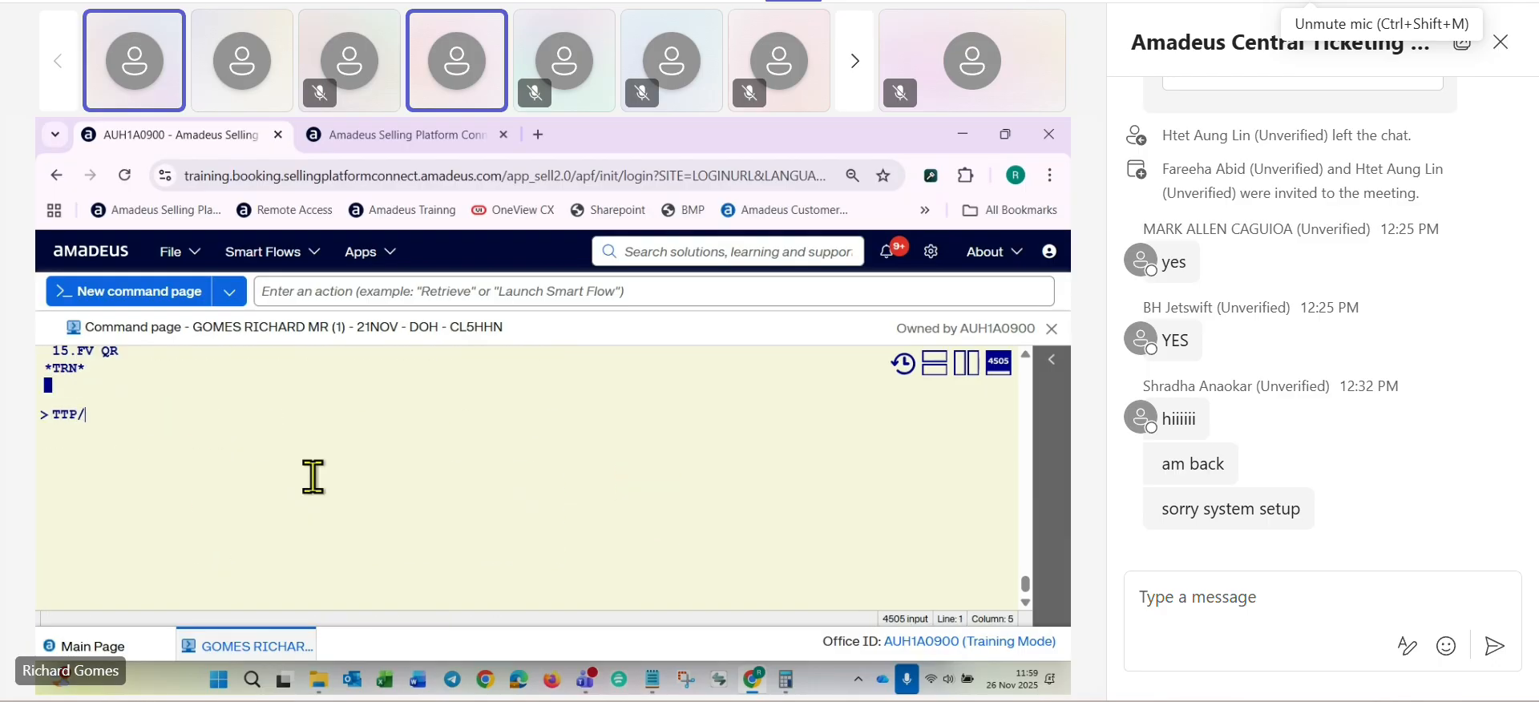
pyautogui.write('T2/RT')
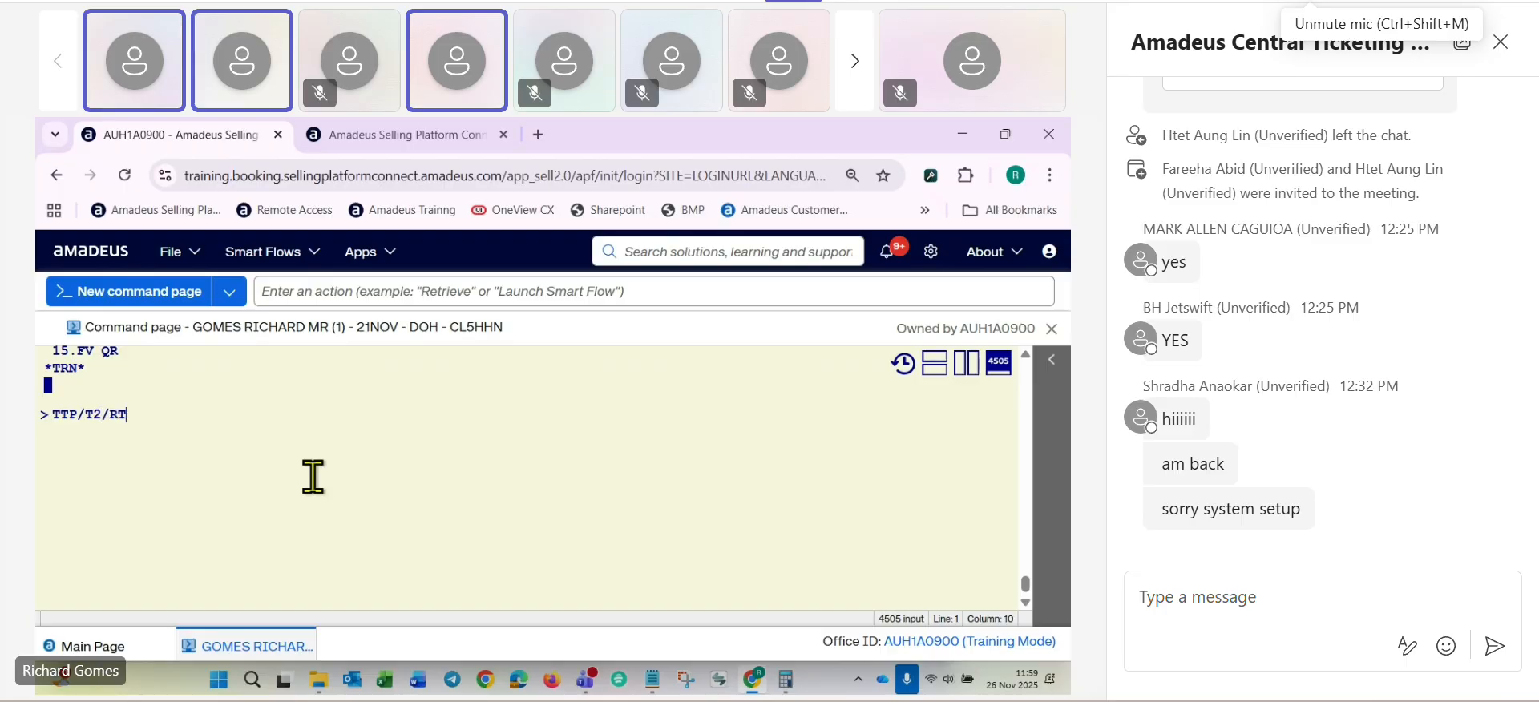
pyautogui.press('Return')
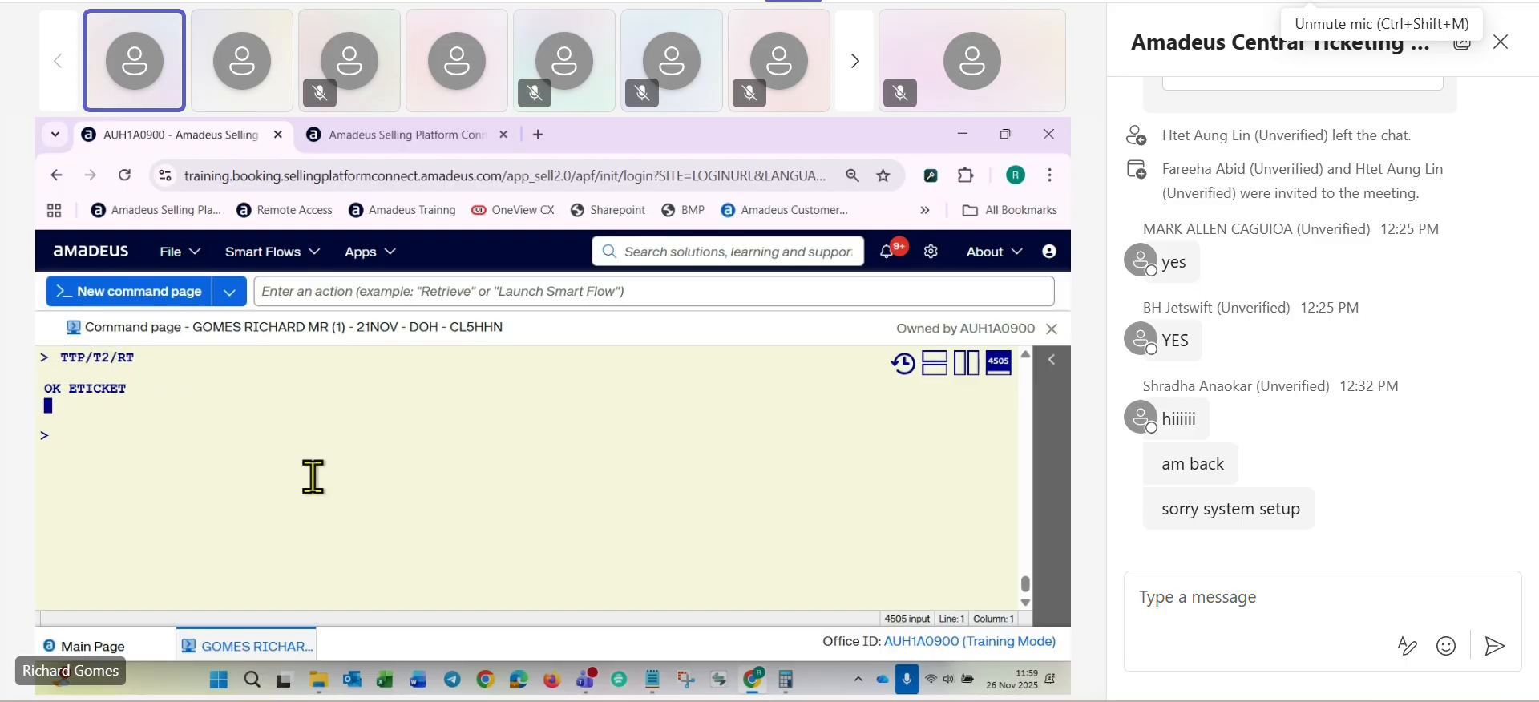
# - Retrieve the booking with RT and check its ticket number, original issue and form of payment elements
pyautogui.write('RT')
pyautogui.press('Return')
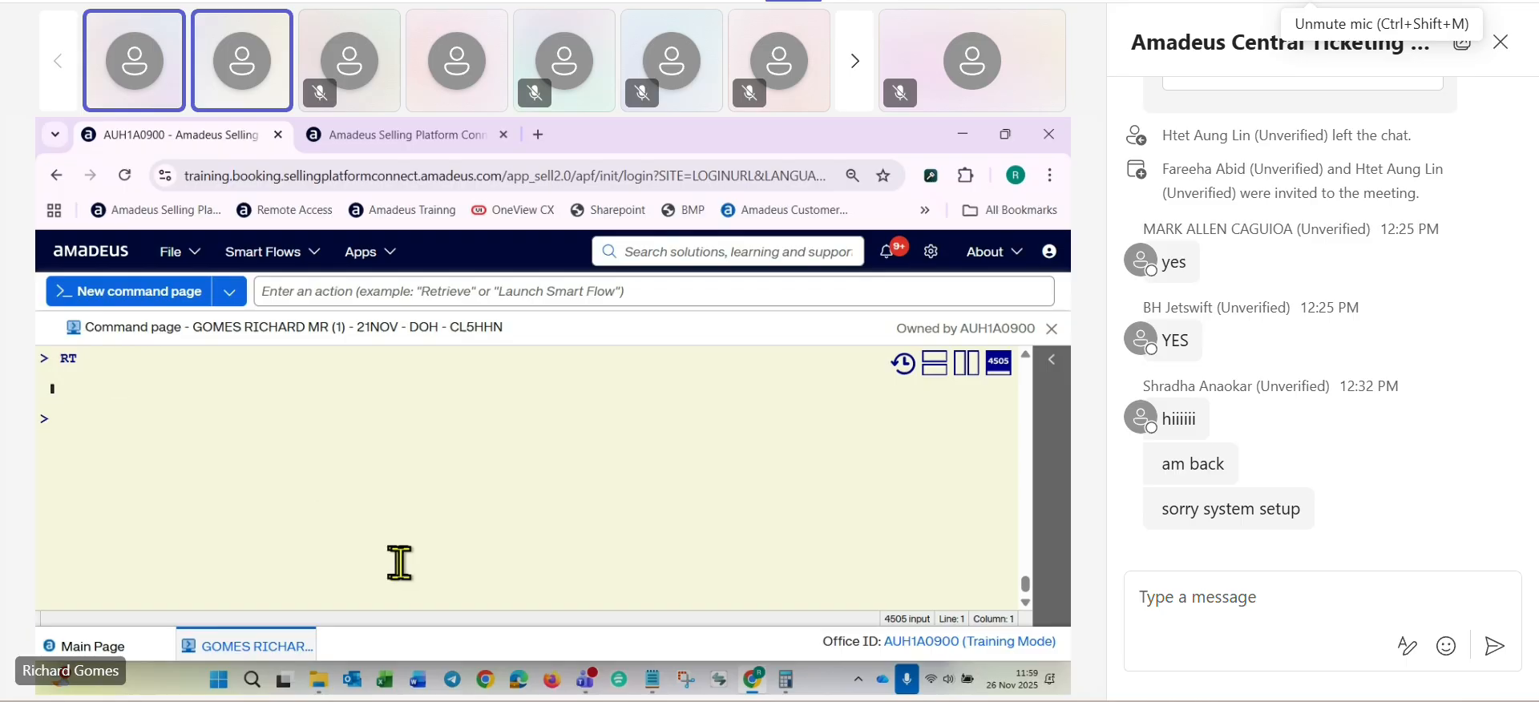
pyautogui.scroll(-4, 416, 497)
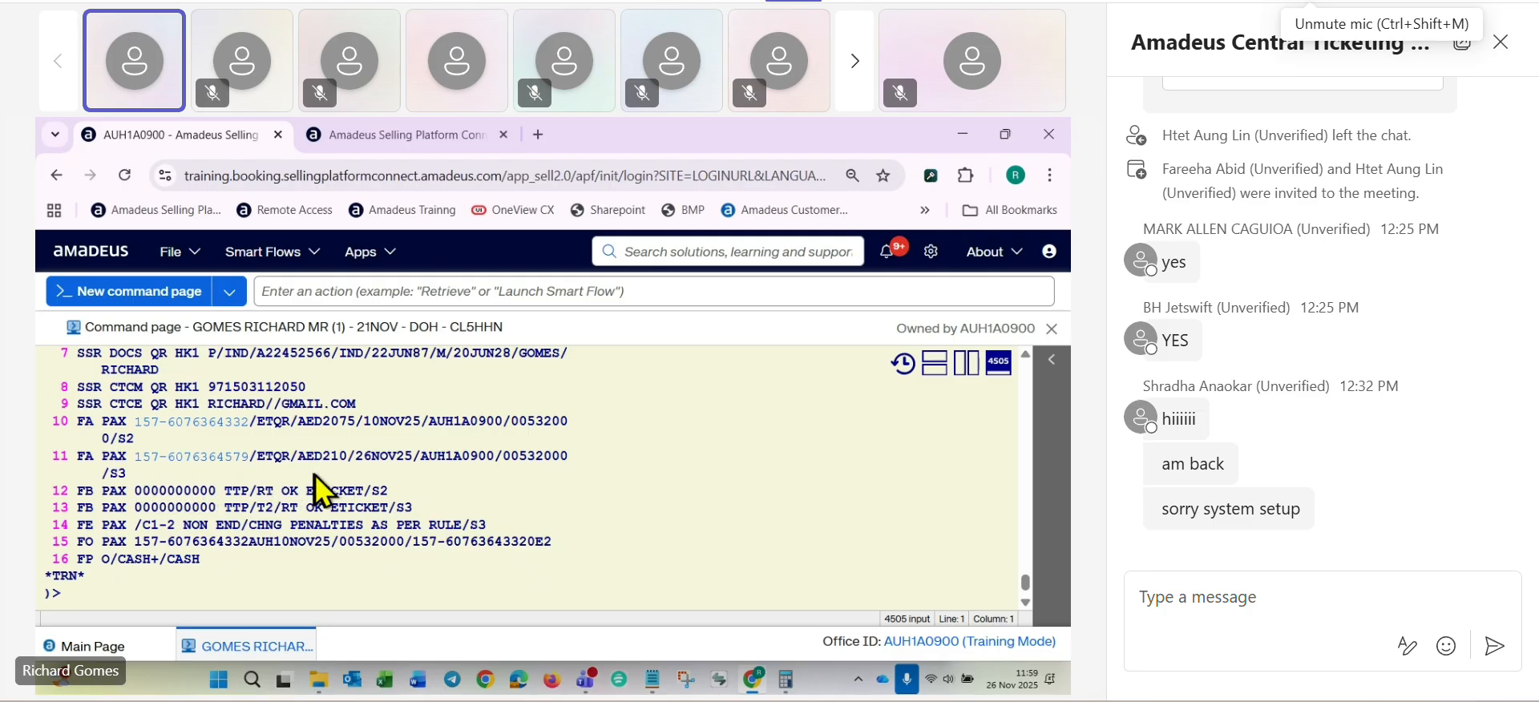
pyautogui.scroll(-3, 103, 544)
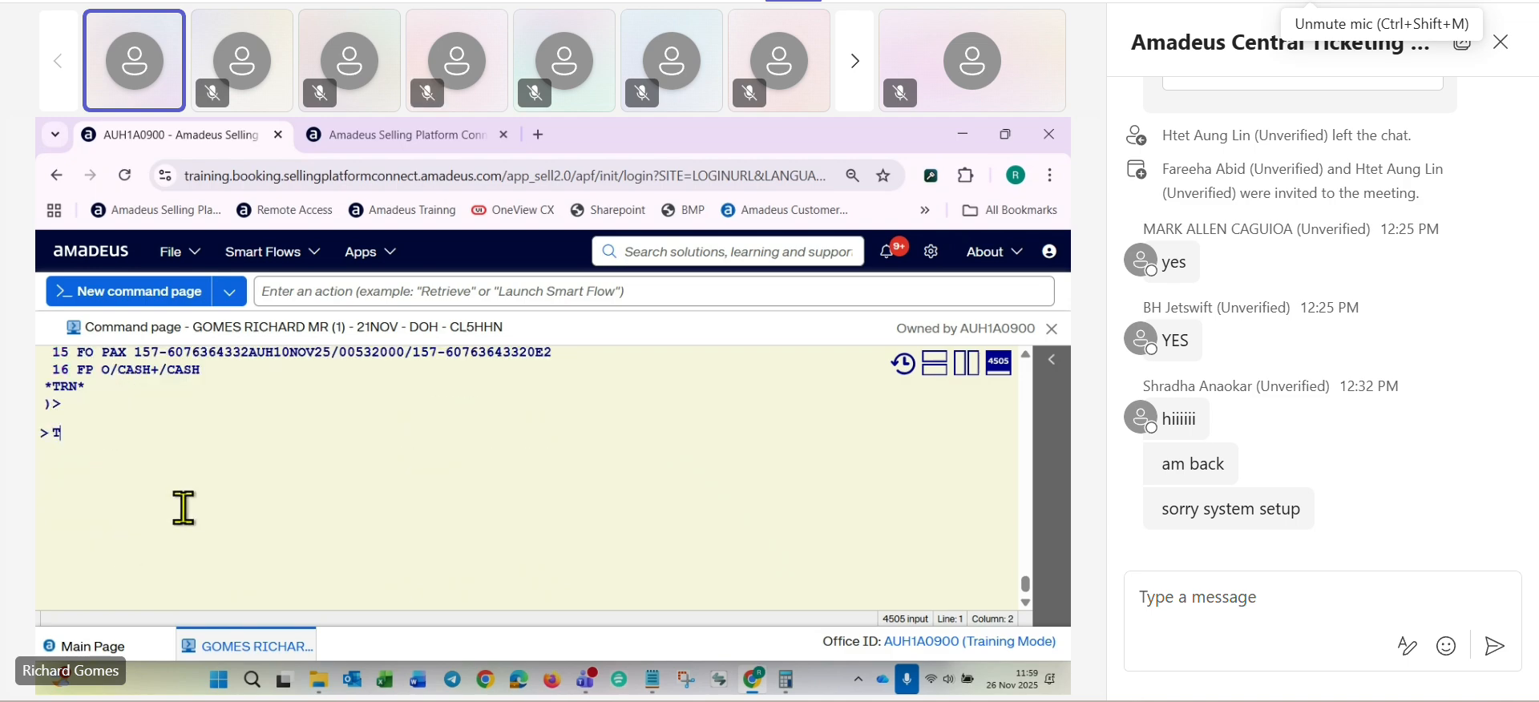
# - Display the new e-ticket with TWD/L11 and check its total, original issue and form of payment lines
pyautogui.write('TWD/L11')
pyautogui.press('Return')
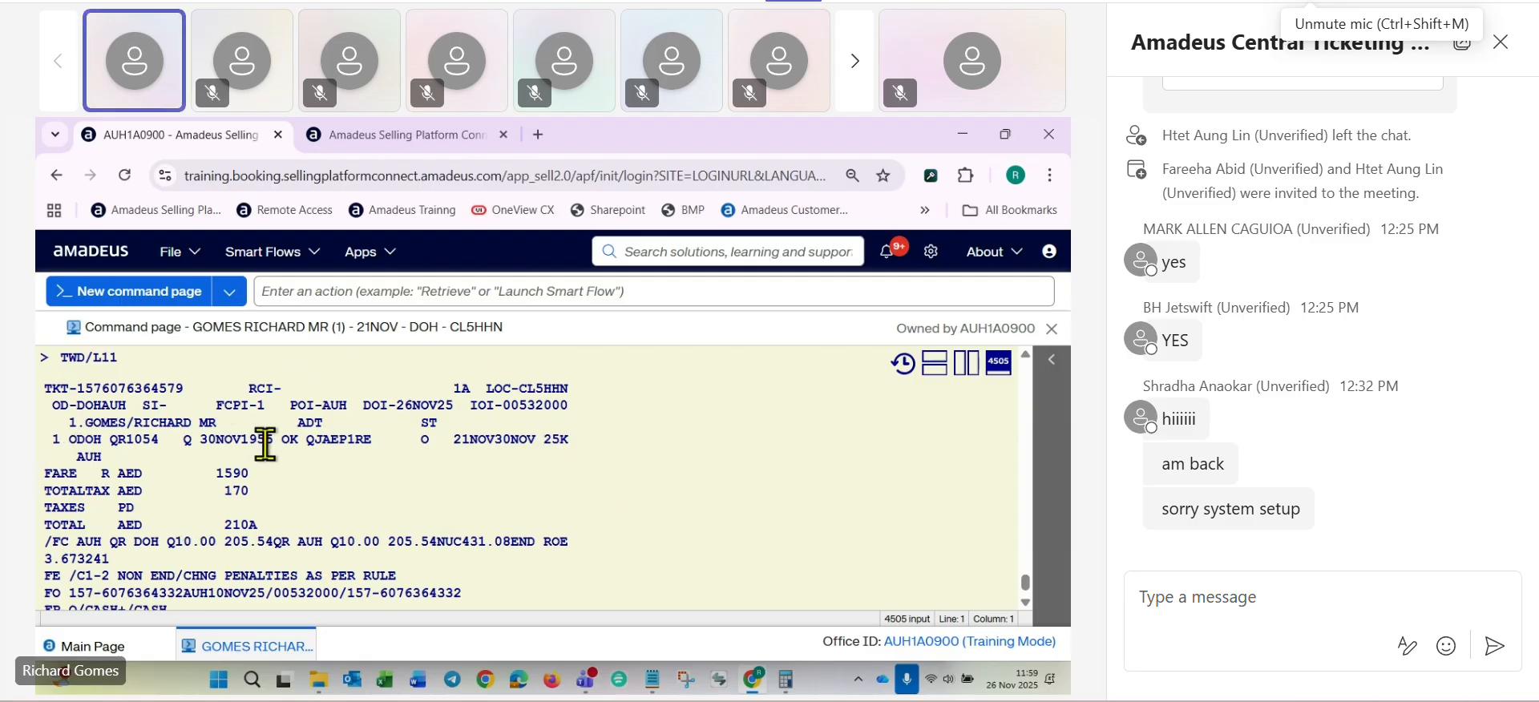
pyautogui.doubleClick(231, 525)
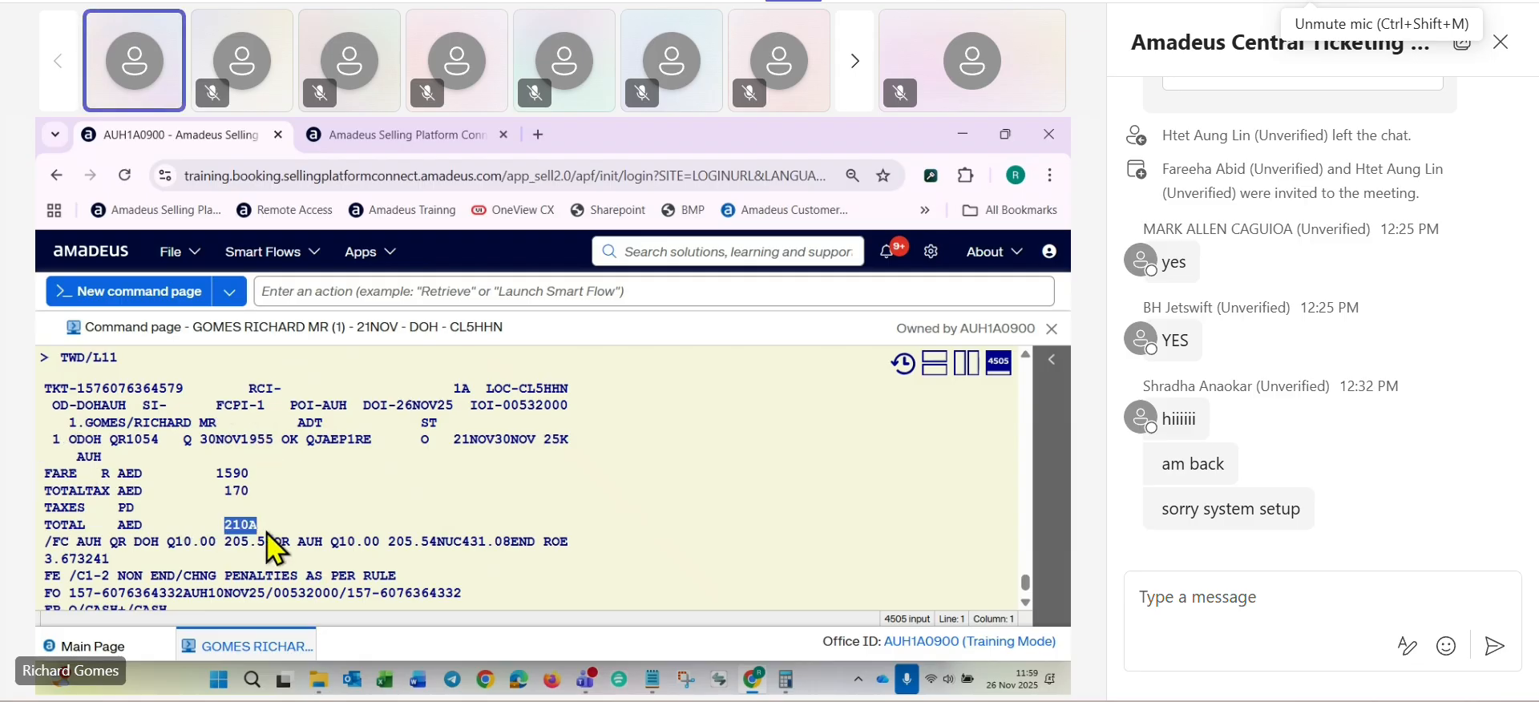
pyautogui.scroll(-1, 416, 522)
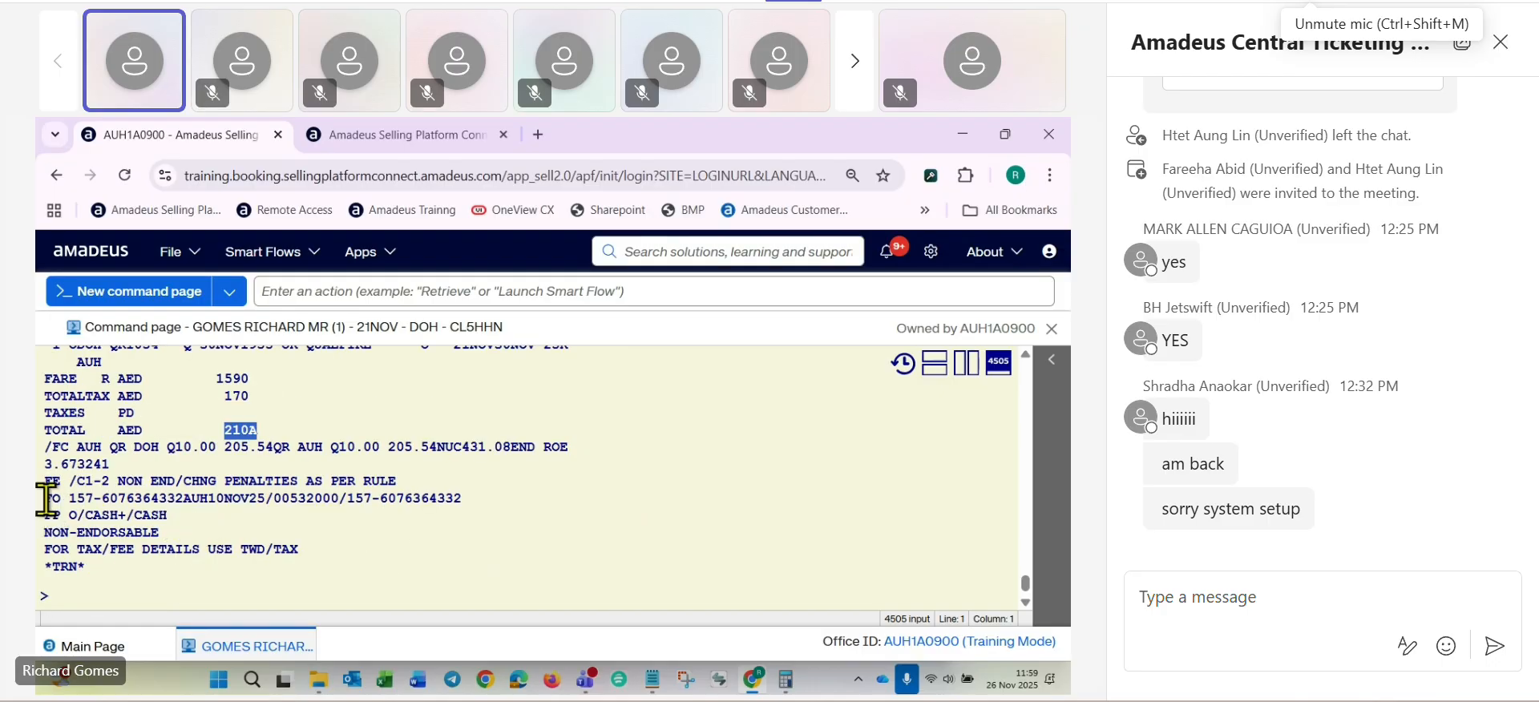
pyautogui.moveTo(44, 499); pyautogui.dragTo(297, 498)
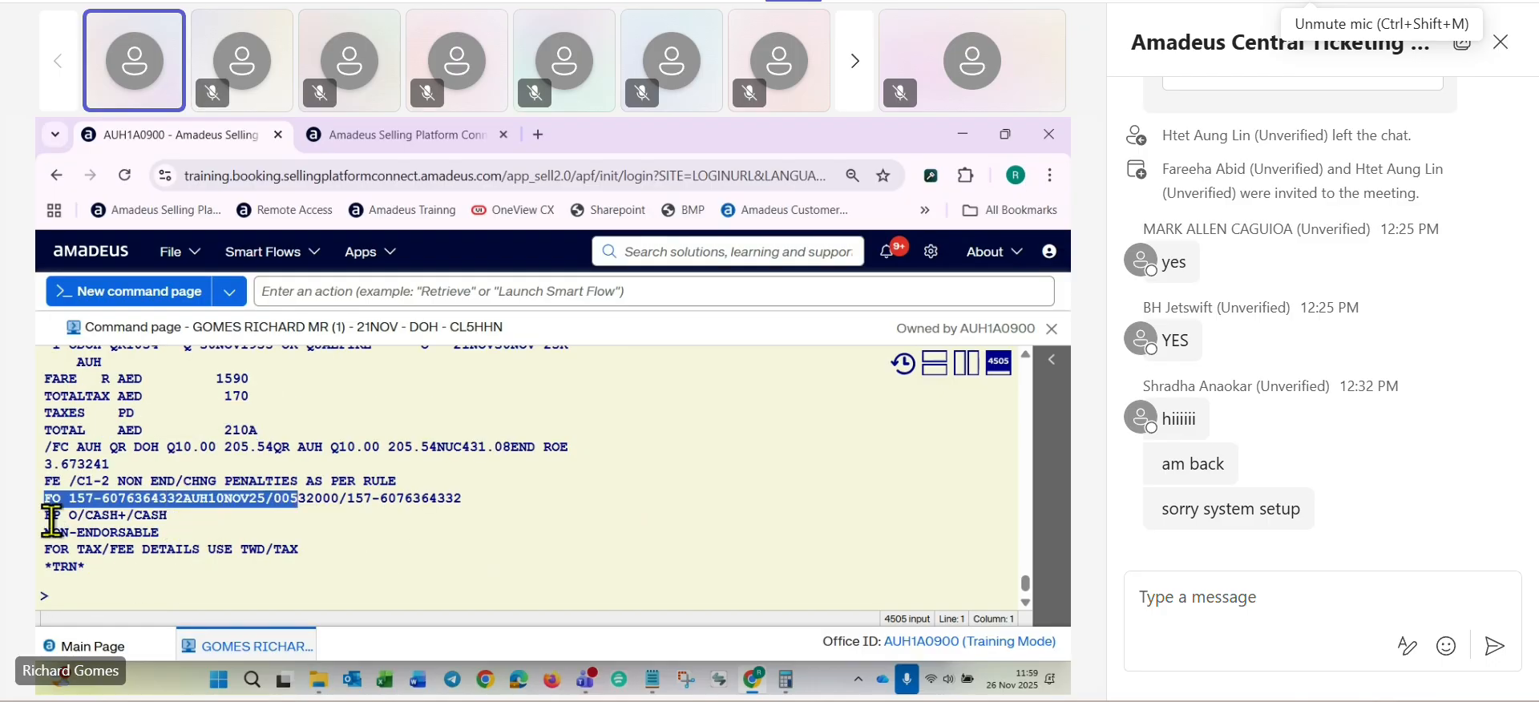
pyautogui.moveTo(44, 515); pyautogui.dragTo(195, 519)
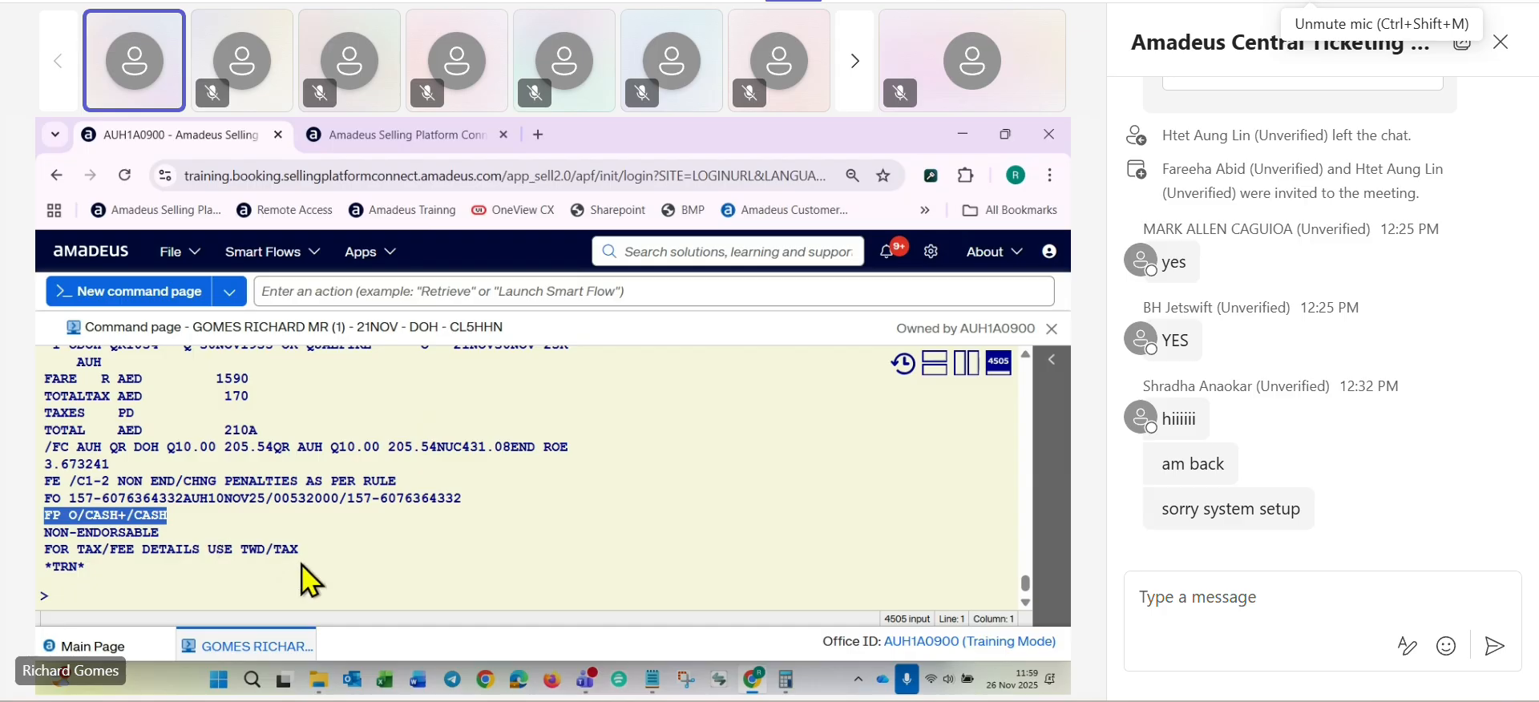
pyautogui.scroll(-2, 302, 564)
pyautogui.click(240, 543)
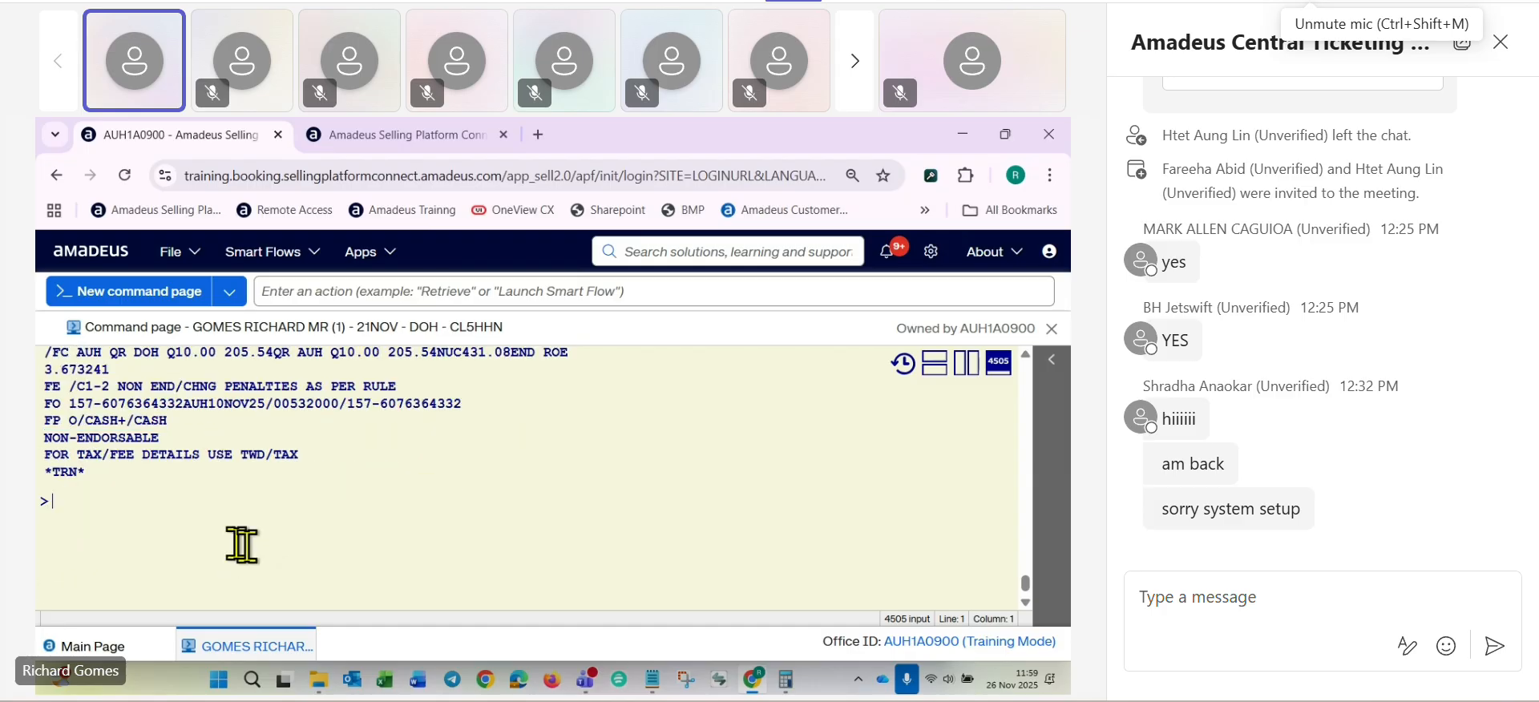
# - Display the original ticket with TWD/O* and check the status of its DOH-AUH coupon
pyautogui.write('TW')
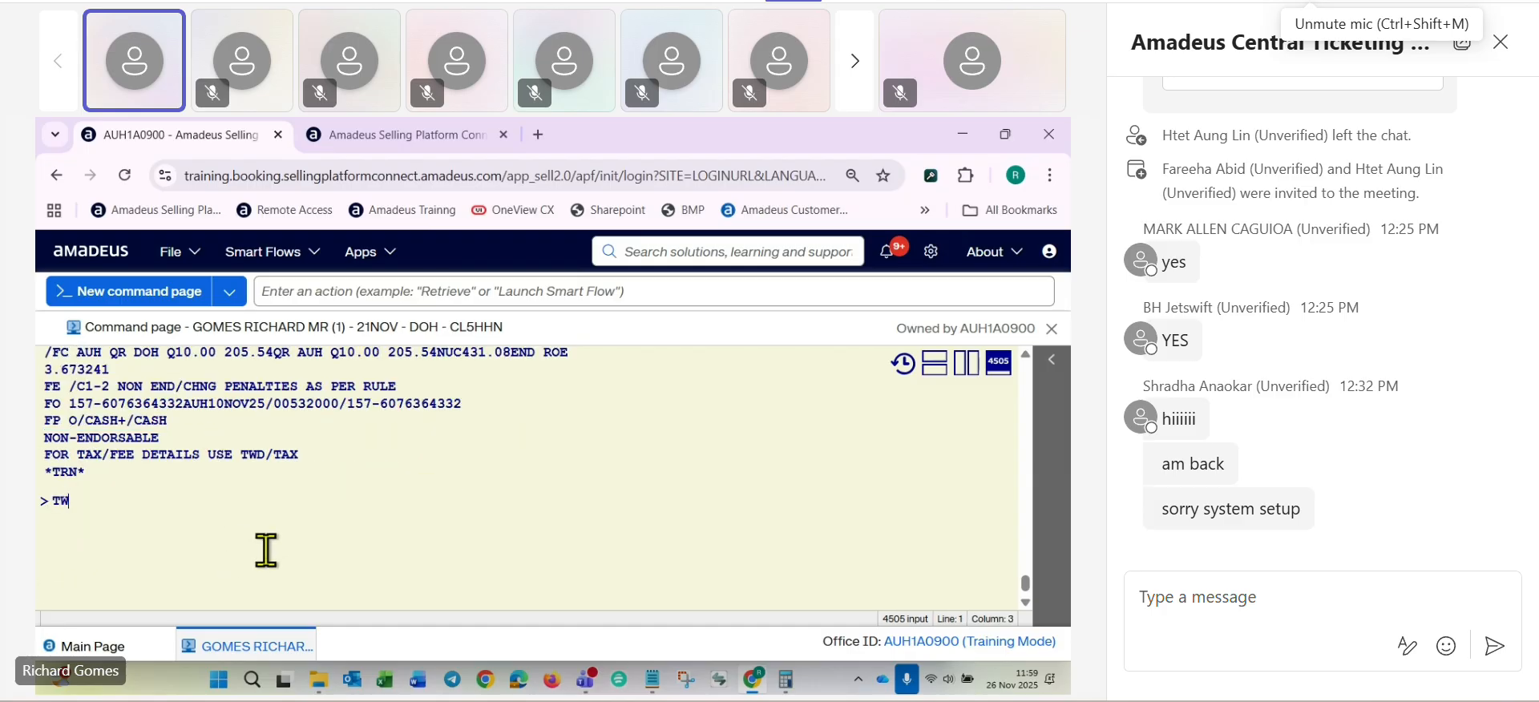
pyautogui.write('D/U')
pyautogui.press('BackSpace')
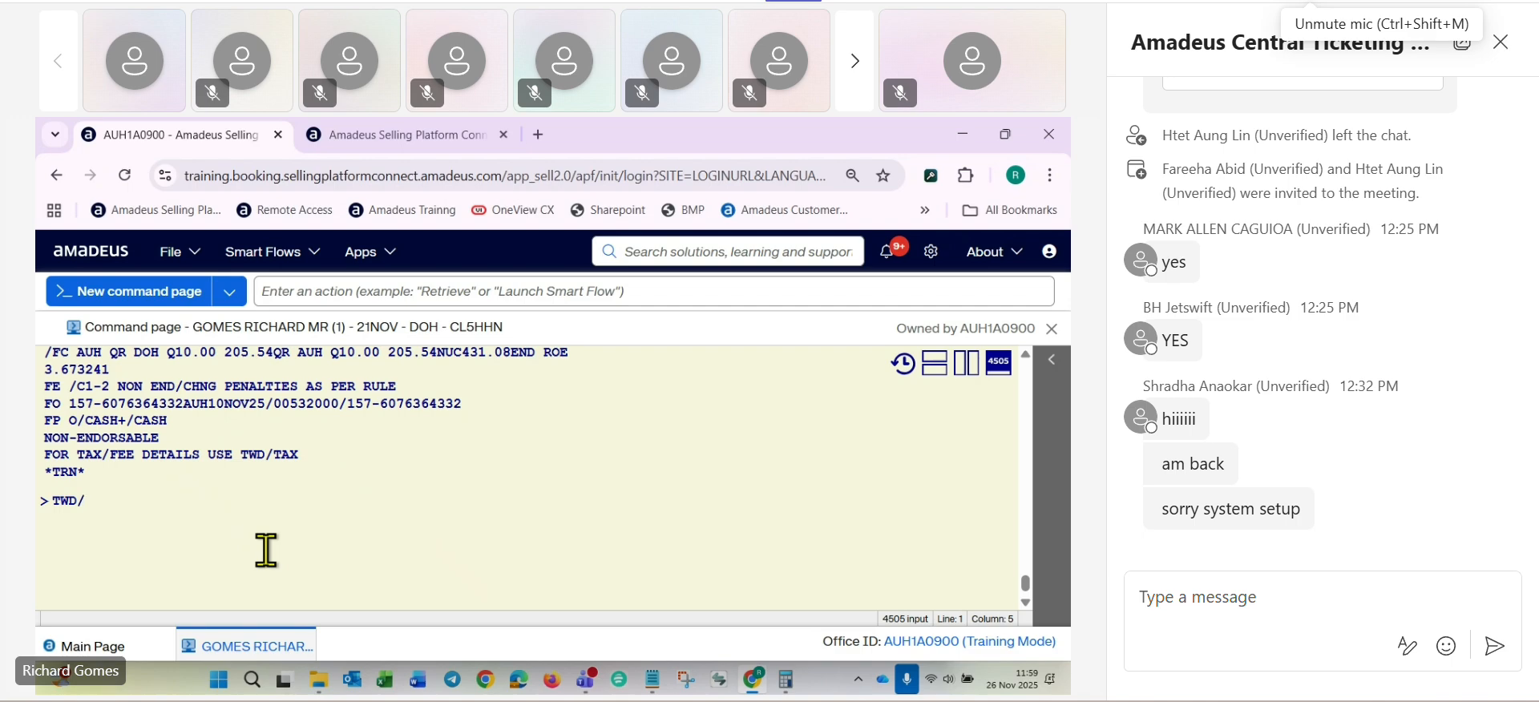
pyautogui.write('O*')
pyautogui.press('Return')
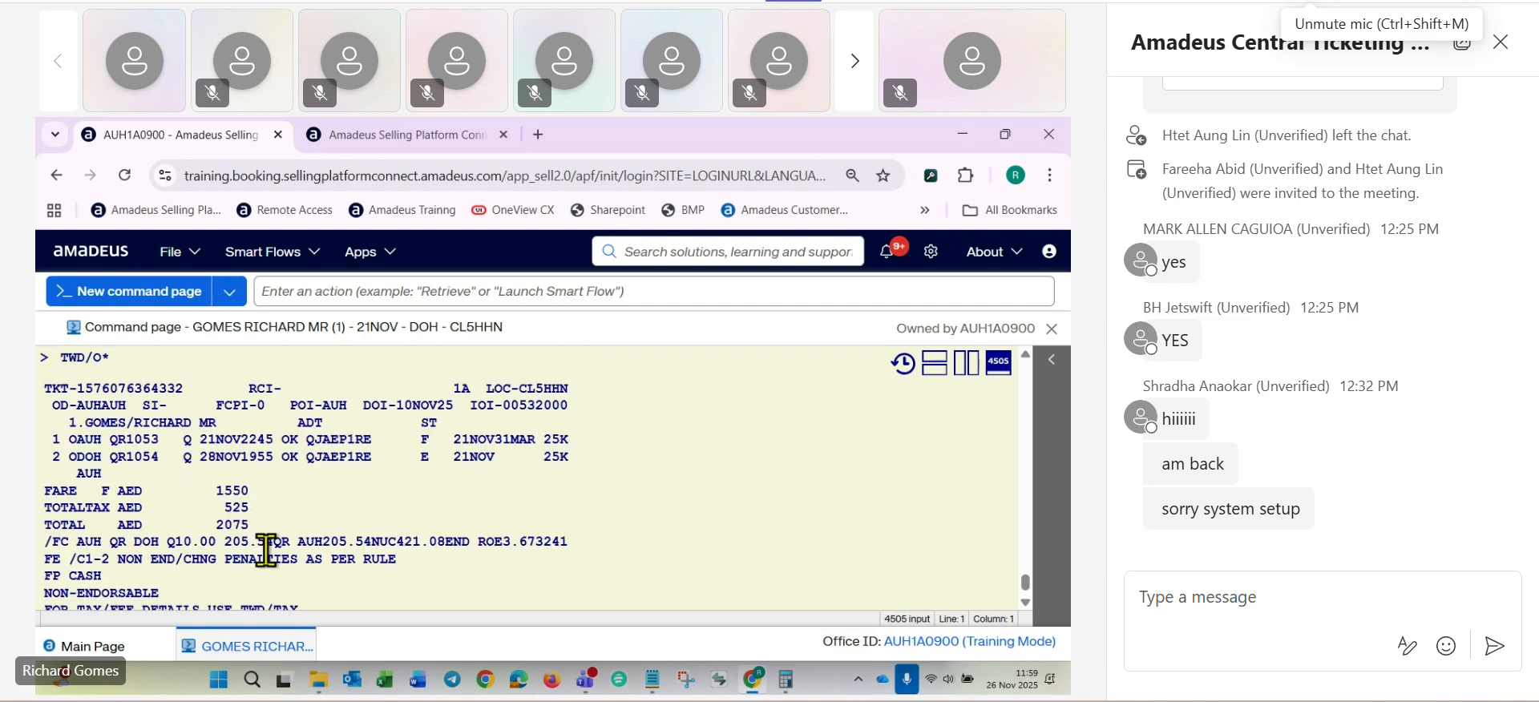
pyautogui.doubleClick(427, 457)
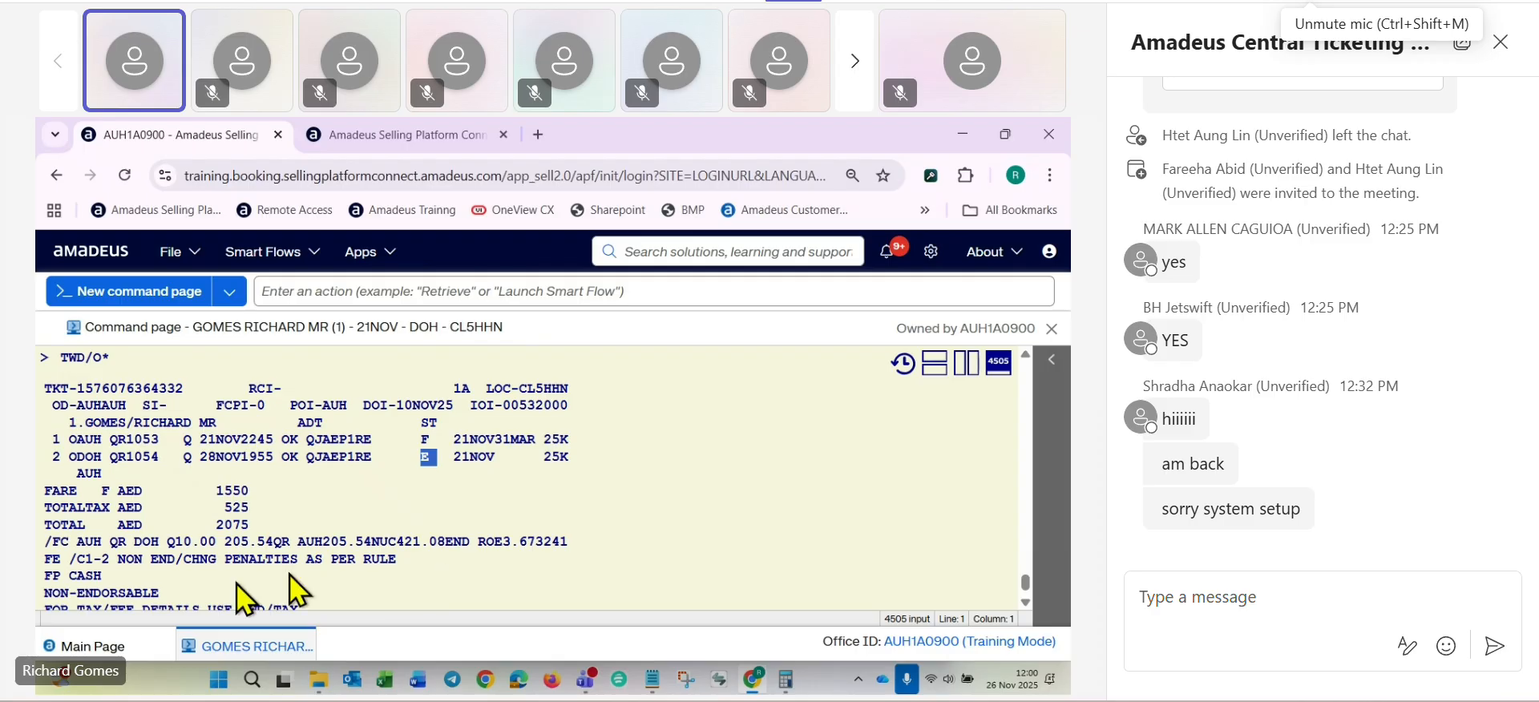
pyautogui.scroll(-2, 276, 489)
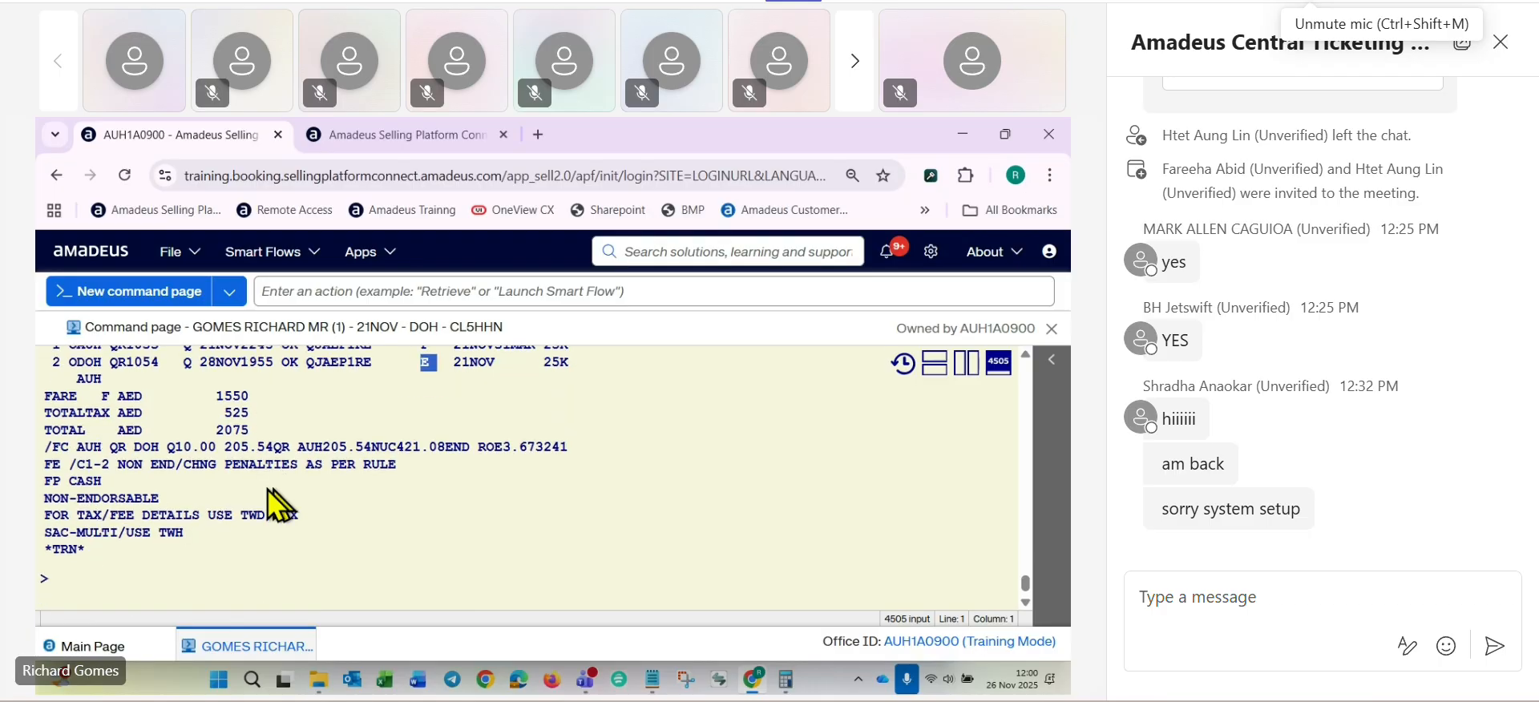
pyautogui.click(81, 579)
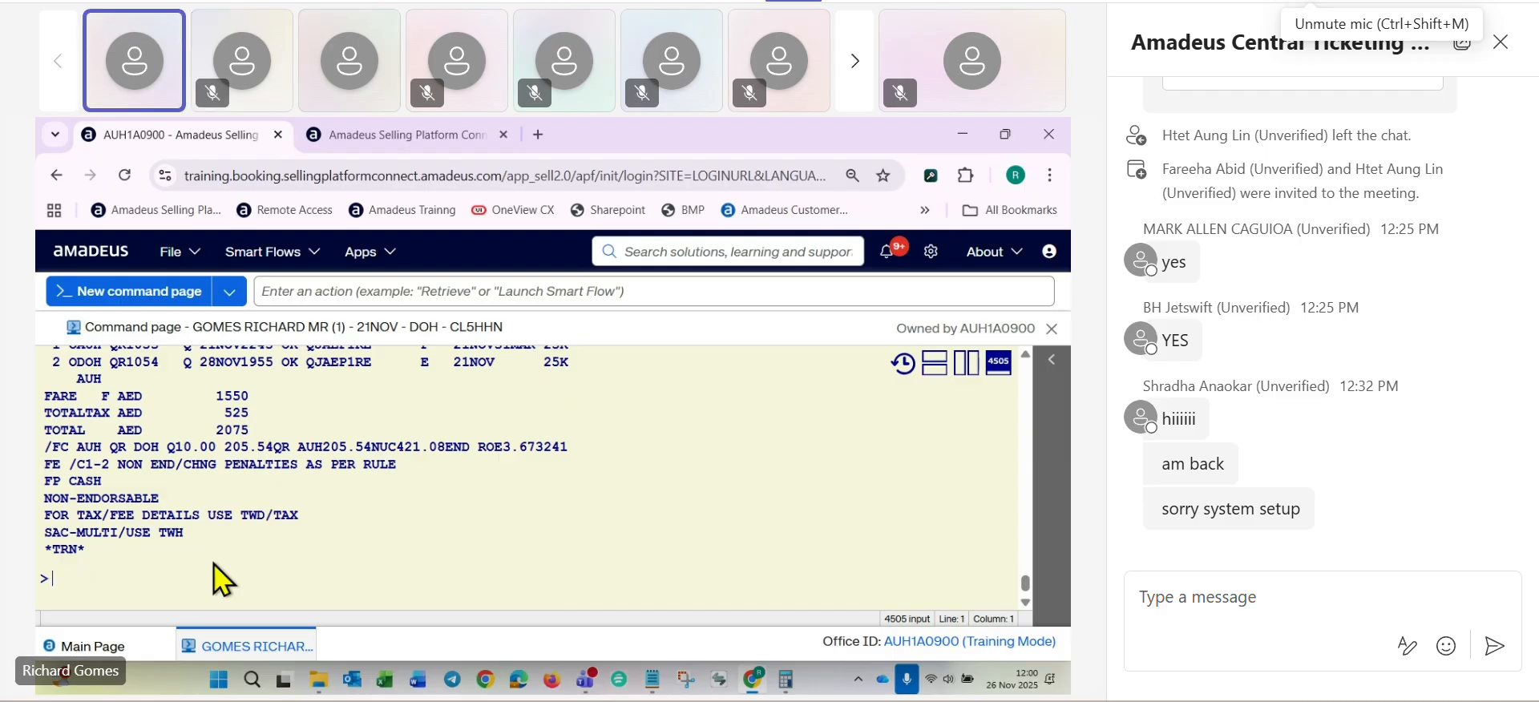
# - Switch to the ticketing course notes in Notepad, review the reissue commands and additional collection breakdown, and switch to the Teams meeting
pyautogui.hotkey('ctrl', 'shift', 'm')
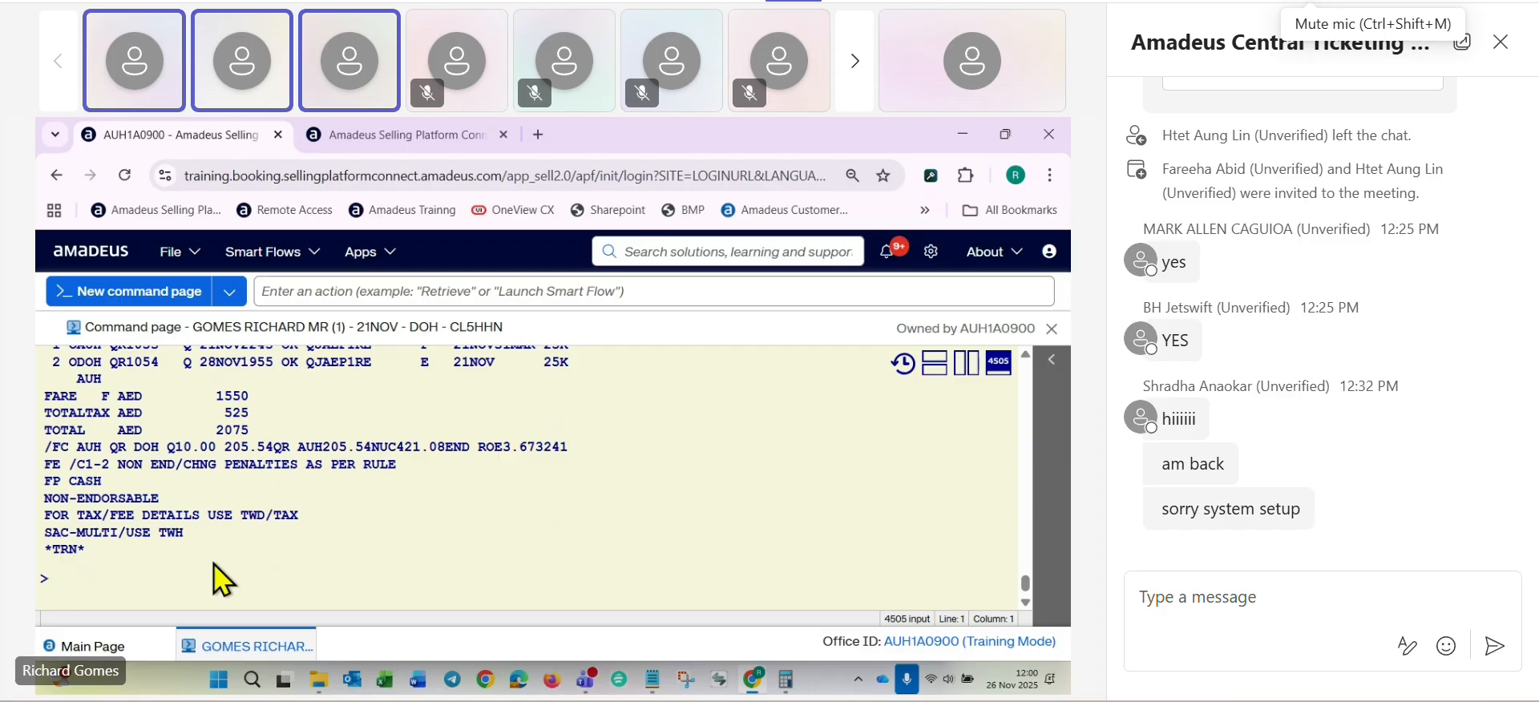
pyautogui.hotkey('ctrl', 'shift', 'm')
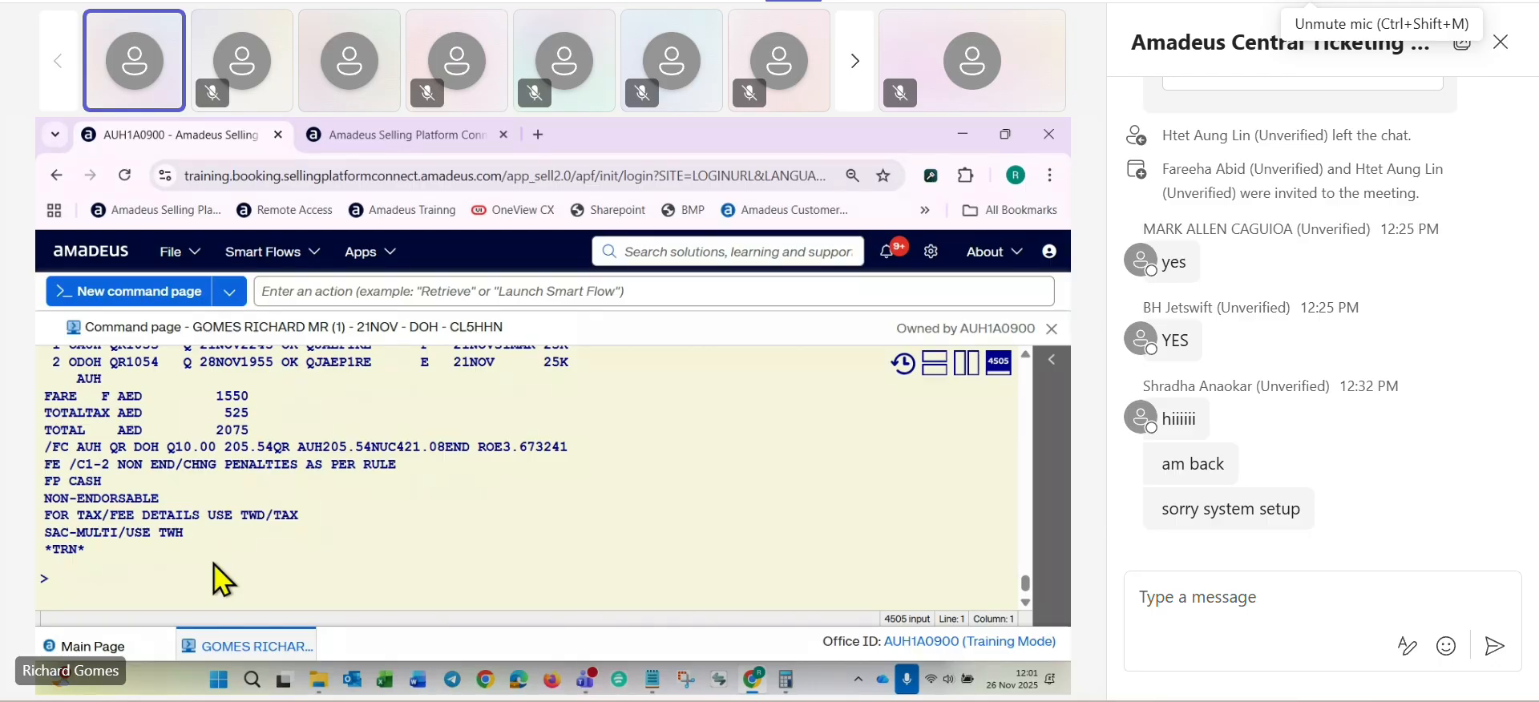
pyautogui.hotkey('alt', 'Tab')
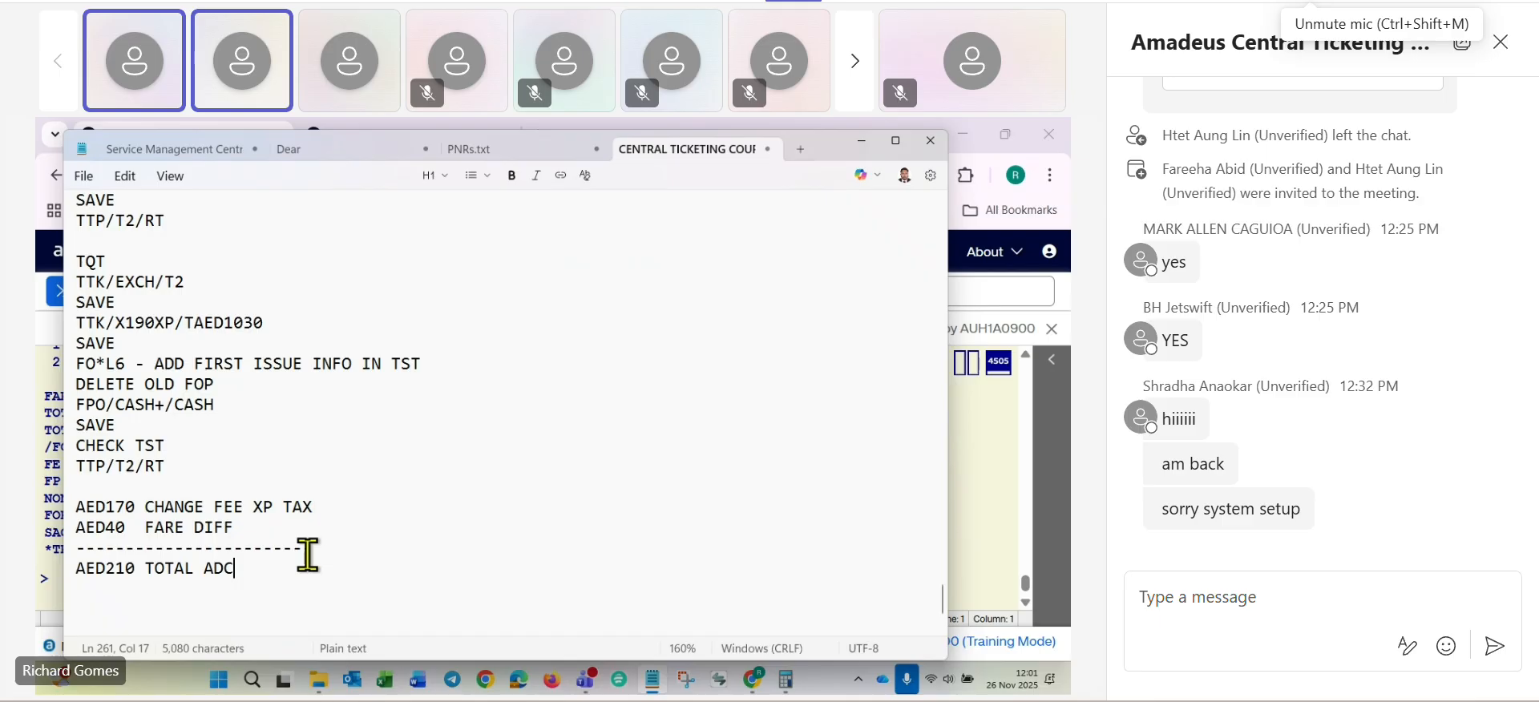
pyautogui.hotkey('alt', 'Tab')
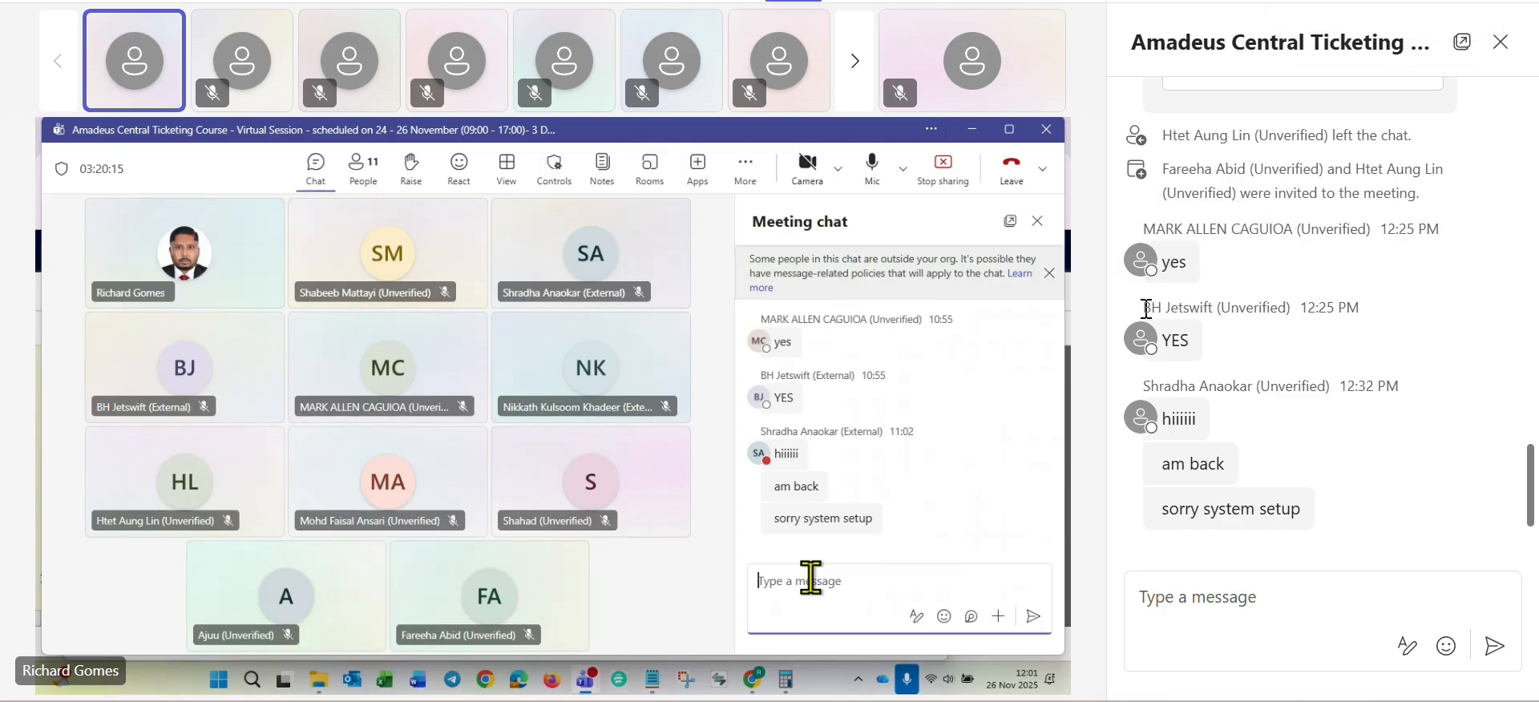
# - Look through the meeting chat history, including the posted manual reissue instructions, and return to the latest messages
pyautogui.moveTo(1146, 307); pyautogui.dragTo(1386, 321)
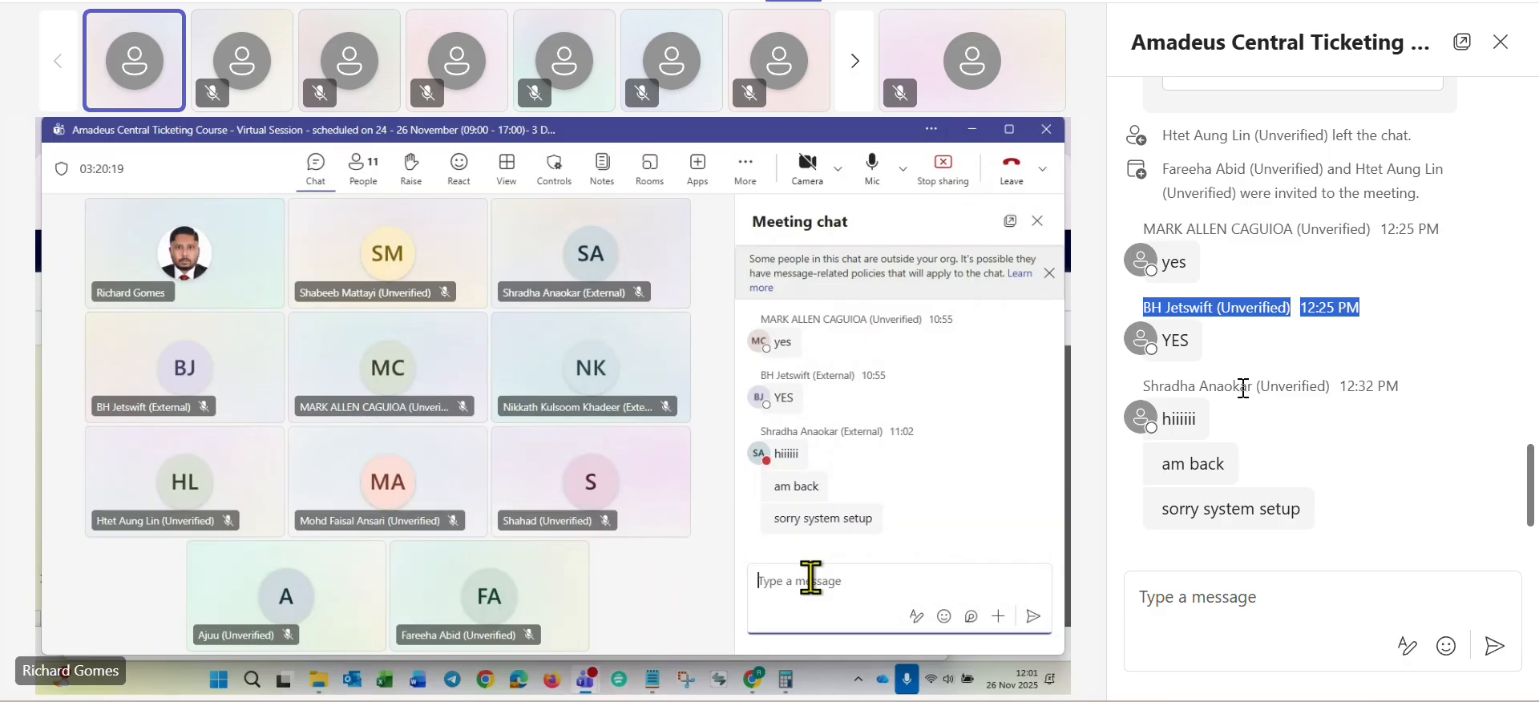
pyautogui.scroll(3, 1262, 385)
pyautogui.scroll(4, 1246, 396)
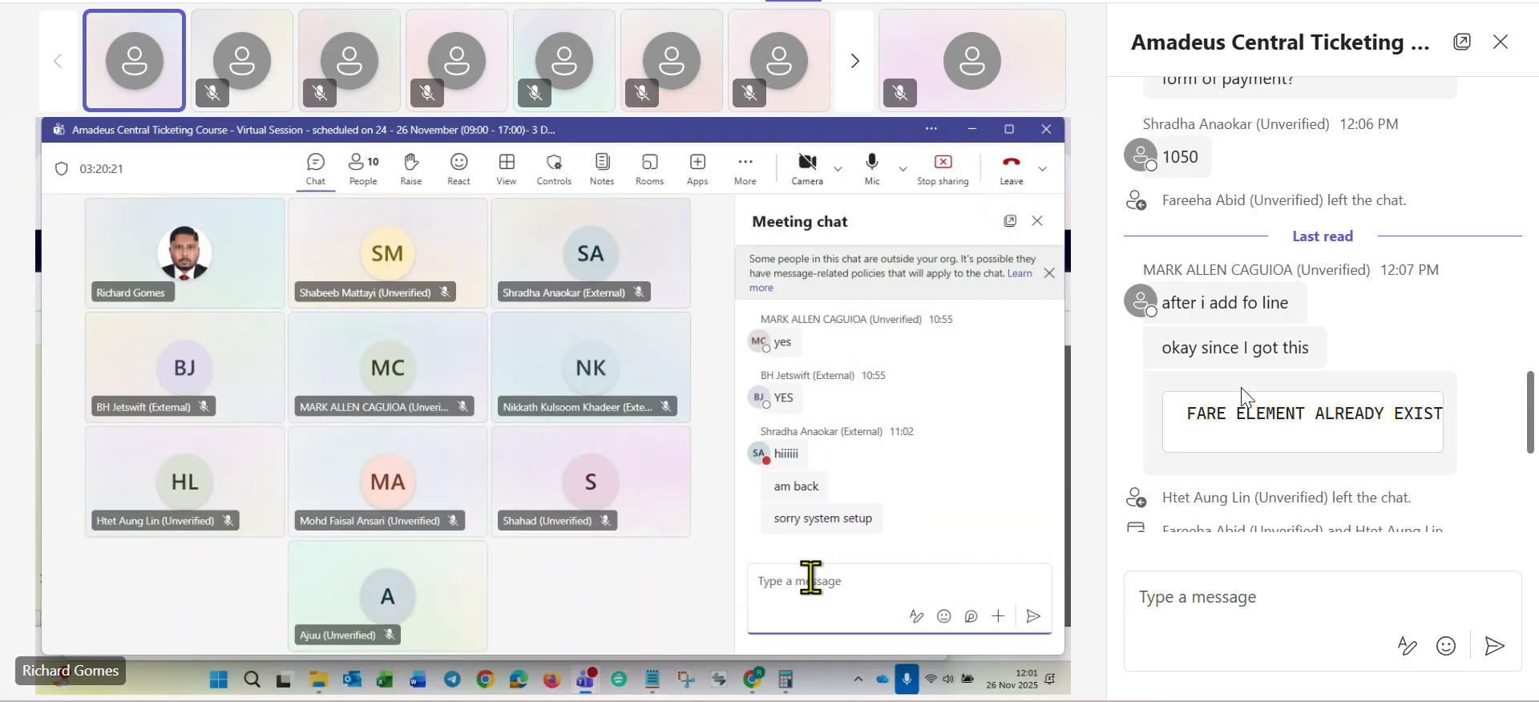
pyautogui.scroll(10, 1246, 396)
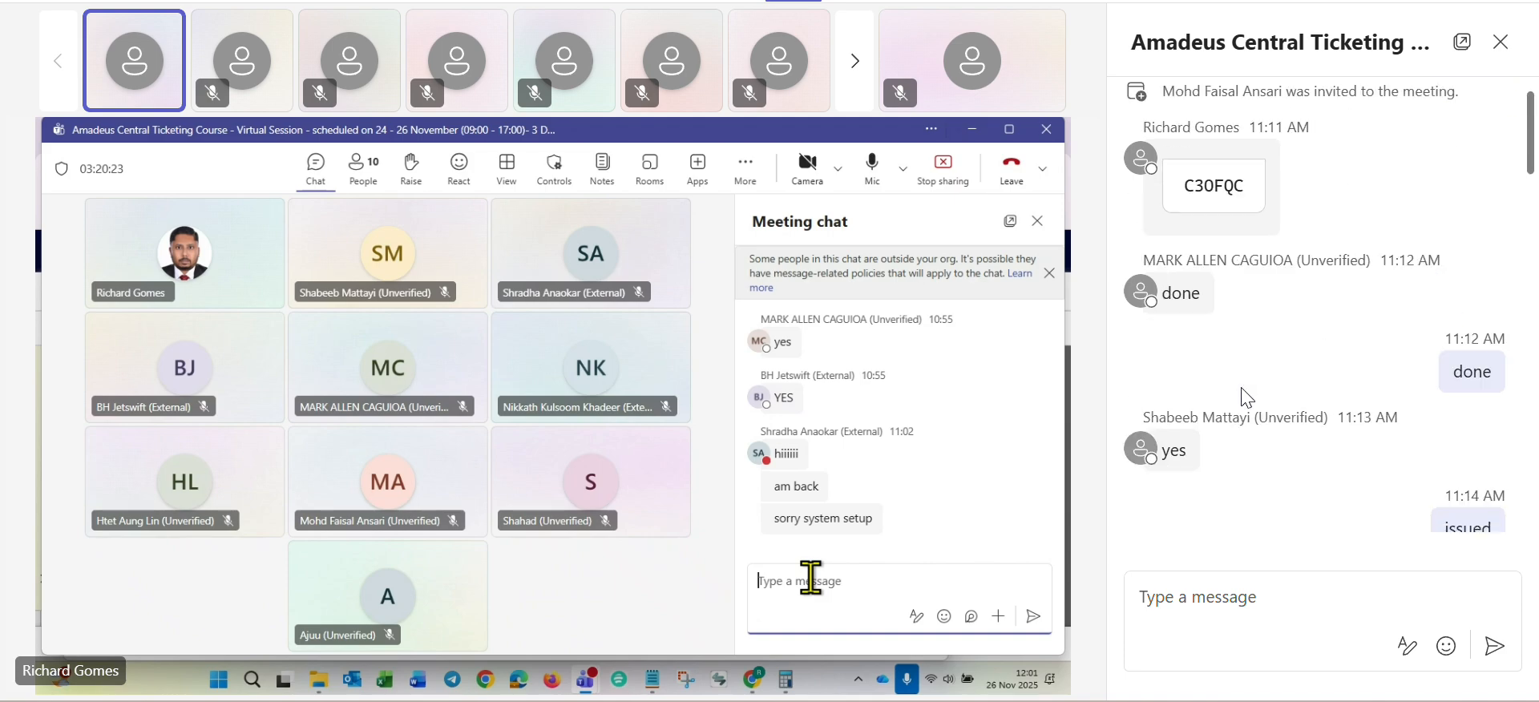
pyautogui.moveTo(1461, 380)
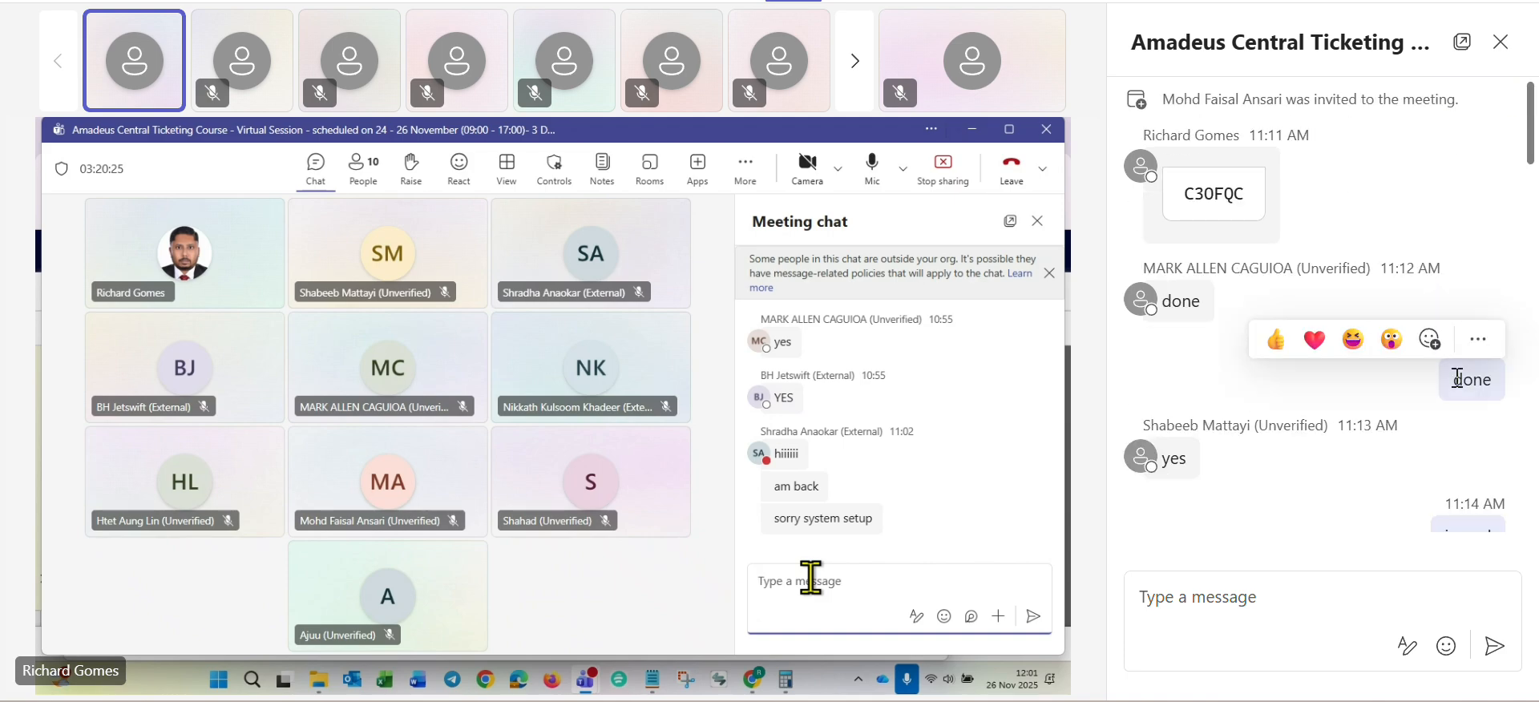
pyautogui.moveTo(1457, 378); pyautogui.dragTo(1495, 398)
pyautogui.scroll(-3, 1491, 400)
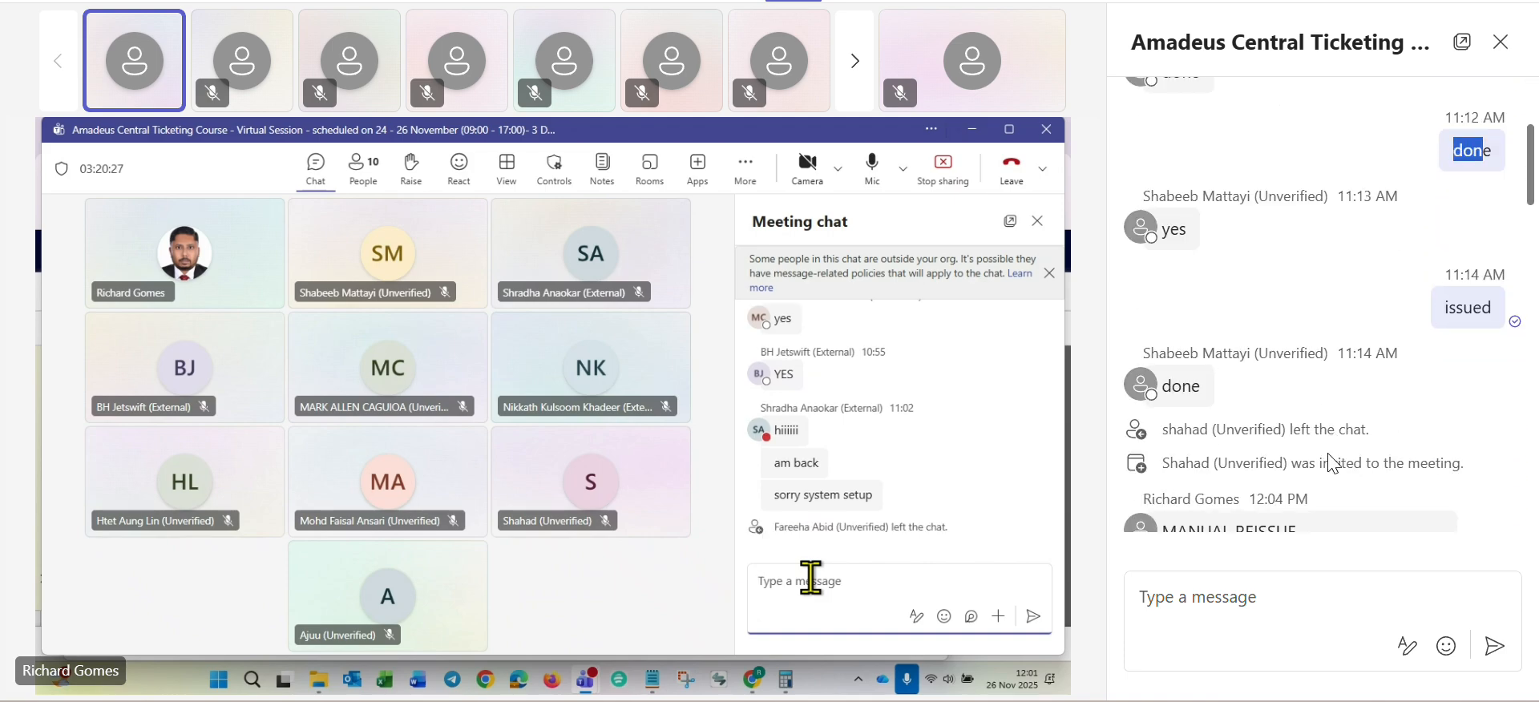
pyautogui.doubleClick(1464, 301)
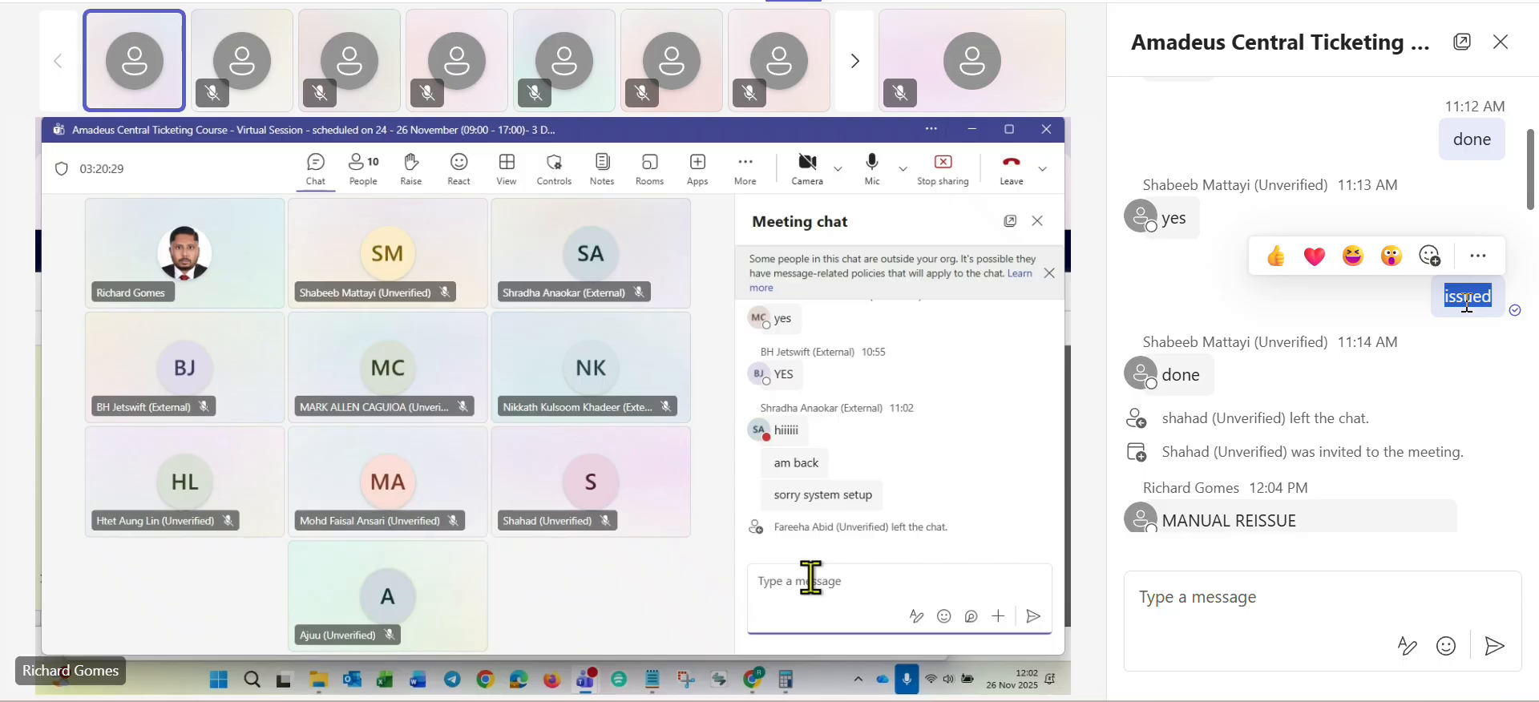
pyautogui.rightClick(1464, 301)
pyautogui.click(1450, 288)
pyautogui.scroll(-10, 1375, 397)
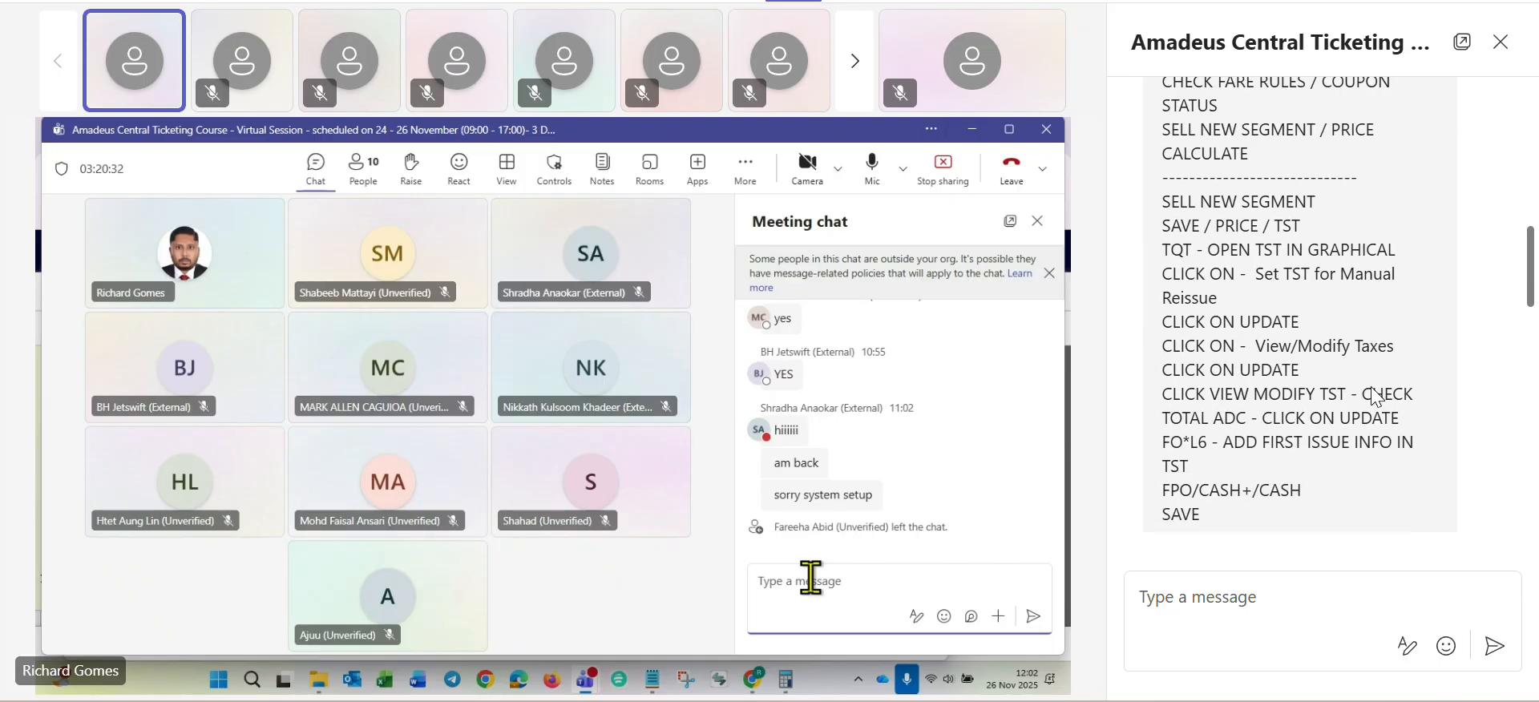
pyautogui.scroll(-10, 1375, 397)
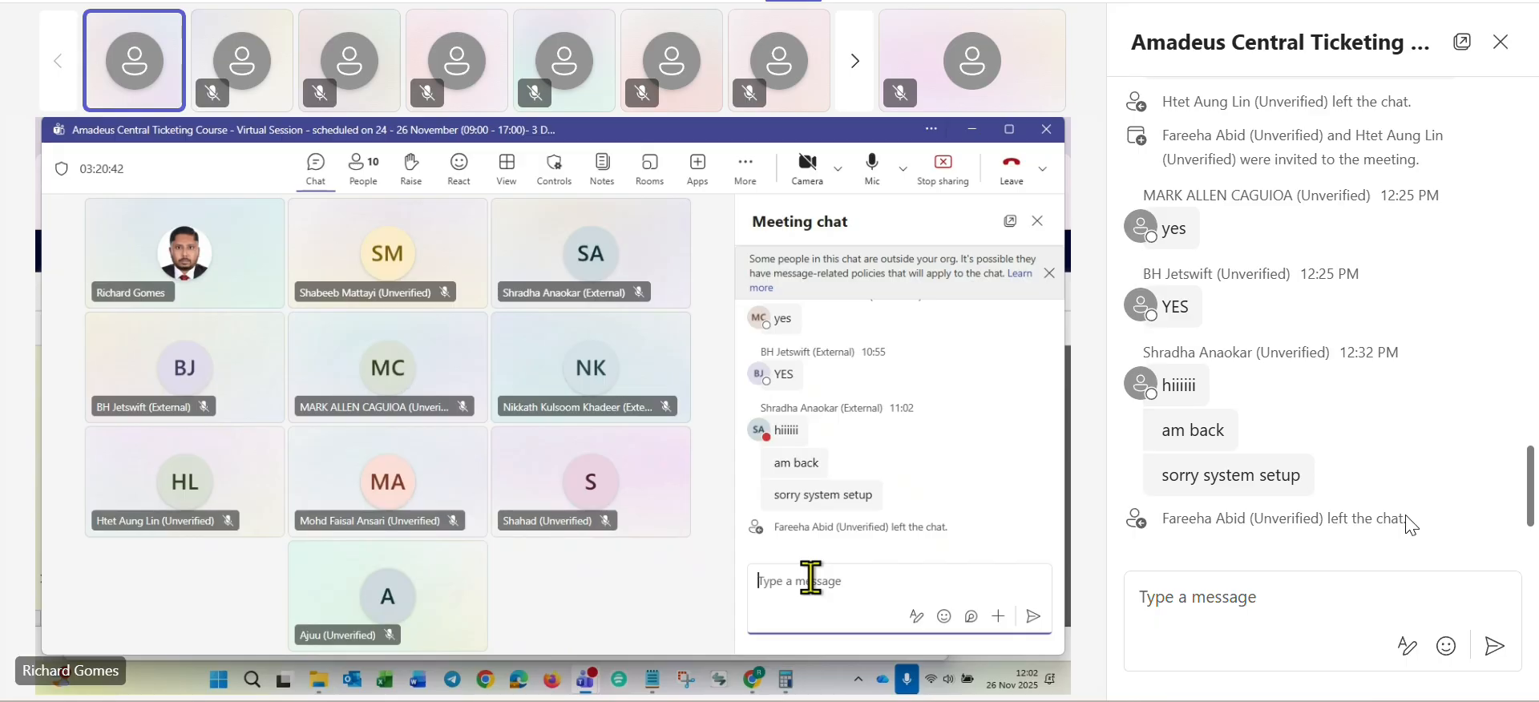
# - Copy the text of the "sorry system setup" message from the meeting chat
pyautogui.moveTo(1305, 479); pyautogui.dragTo(1163, 487)
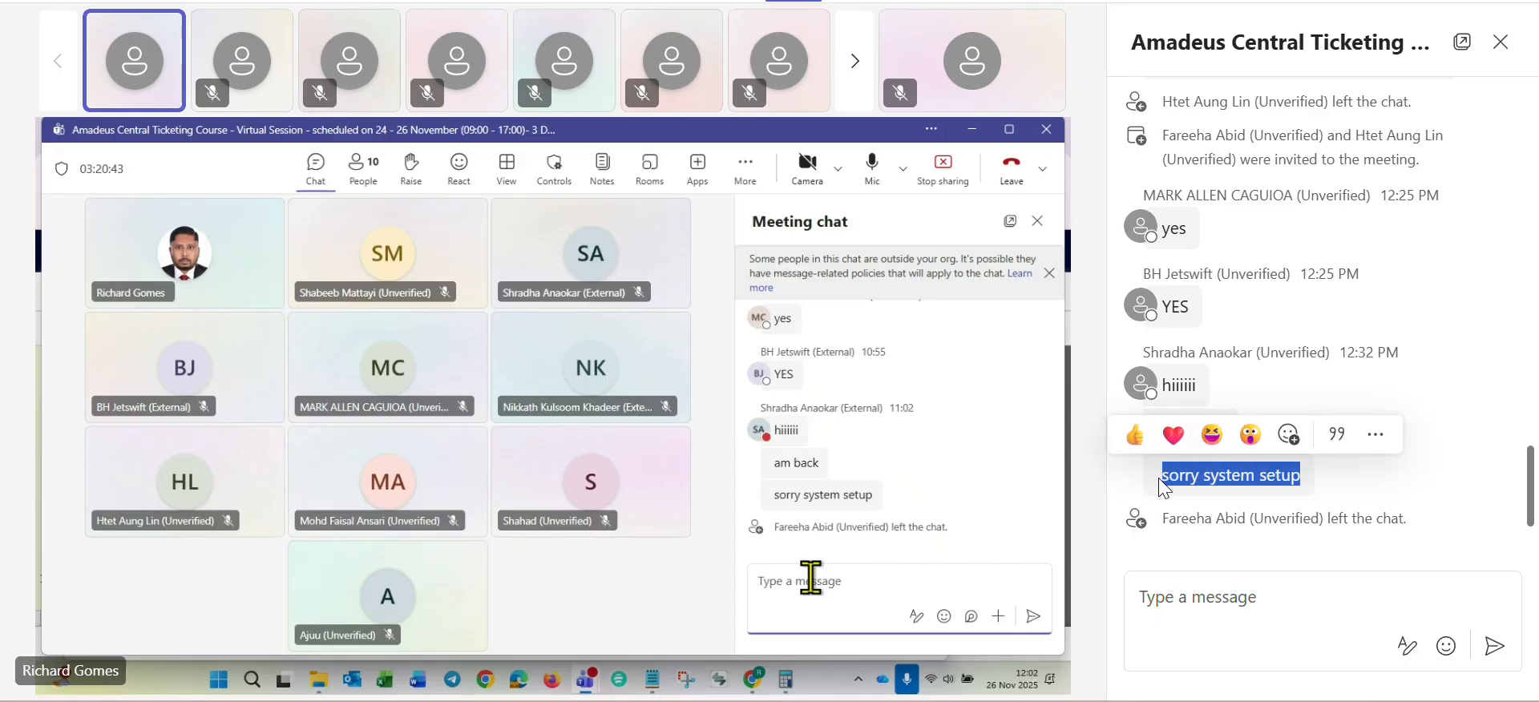
pyautogui.rightClick(1194, 472)
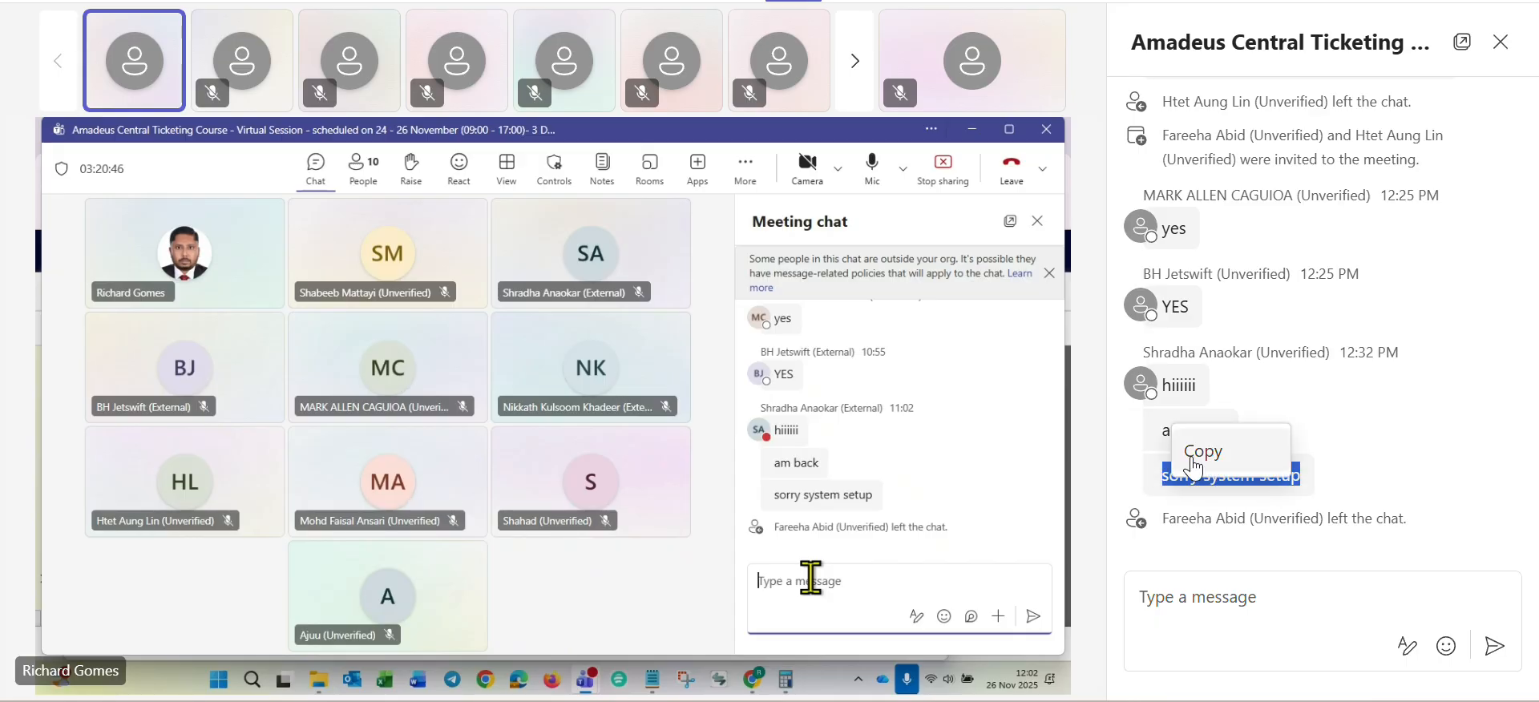
pyautogui.click(1192, 458)
pyautogui.click(1330, 490)
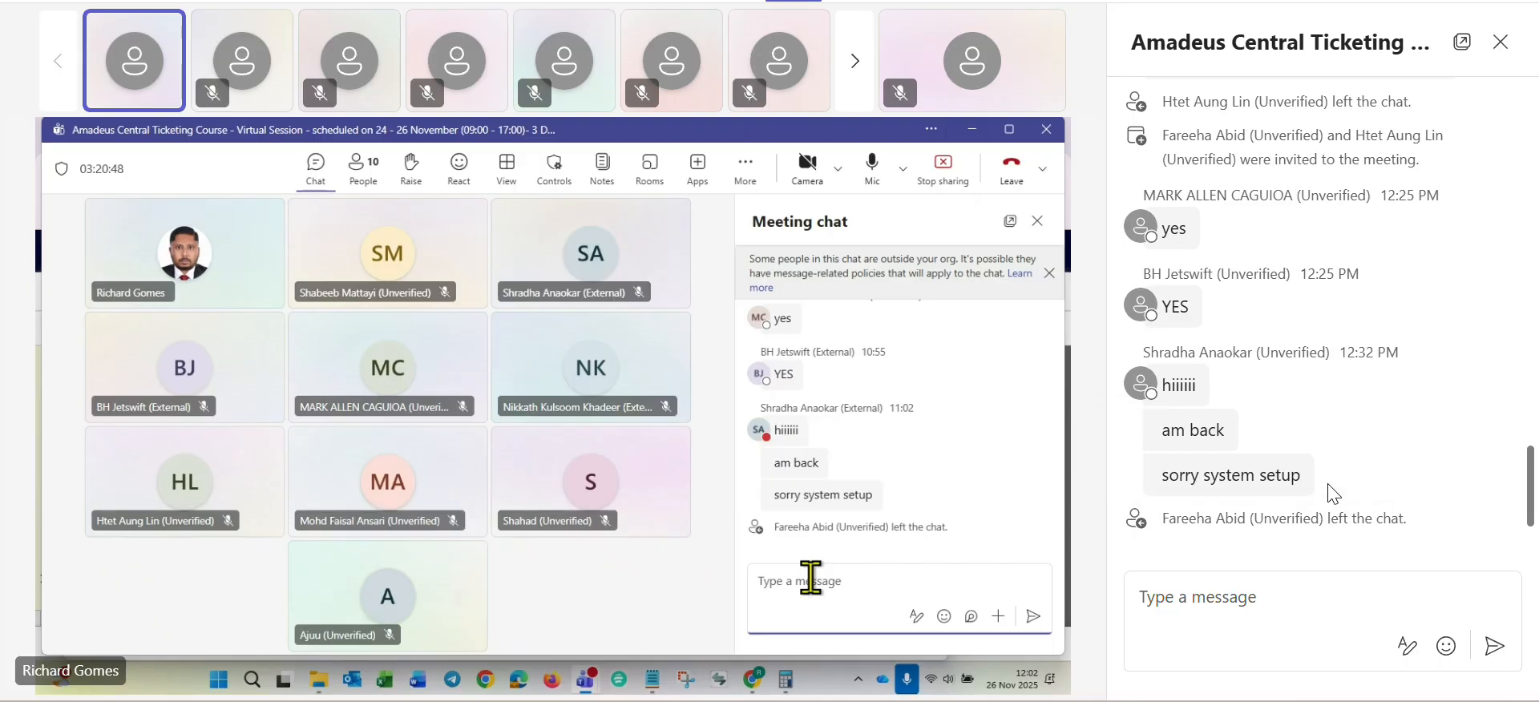